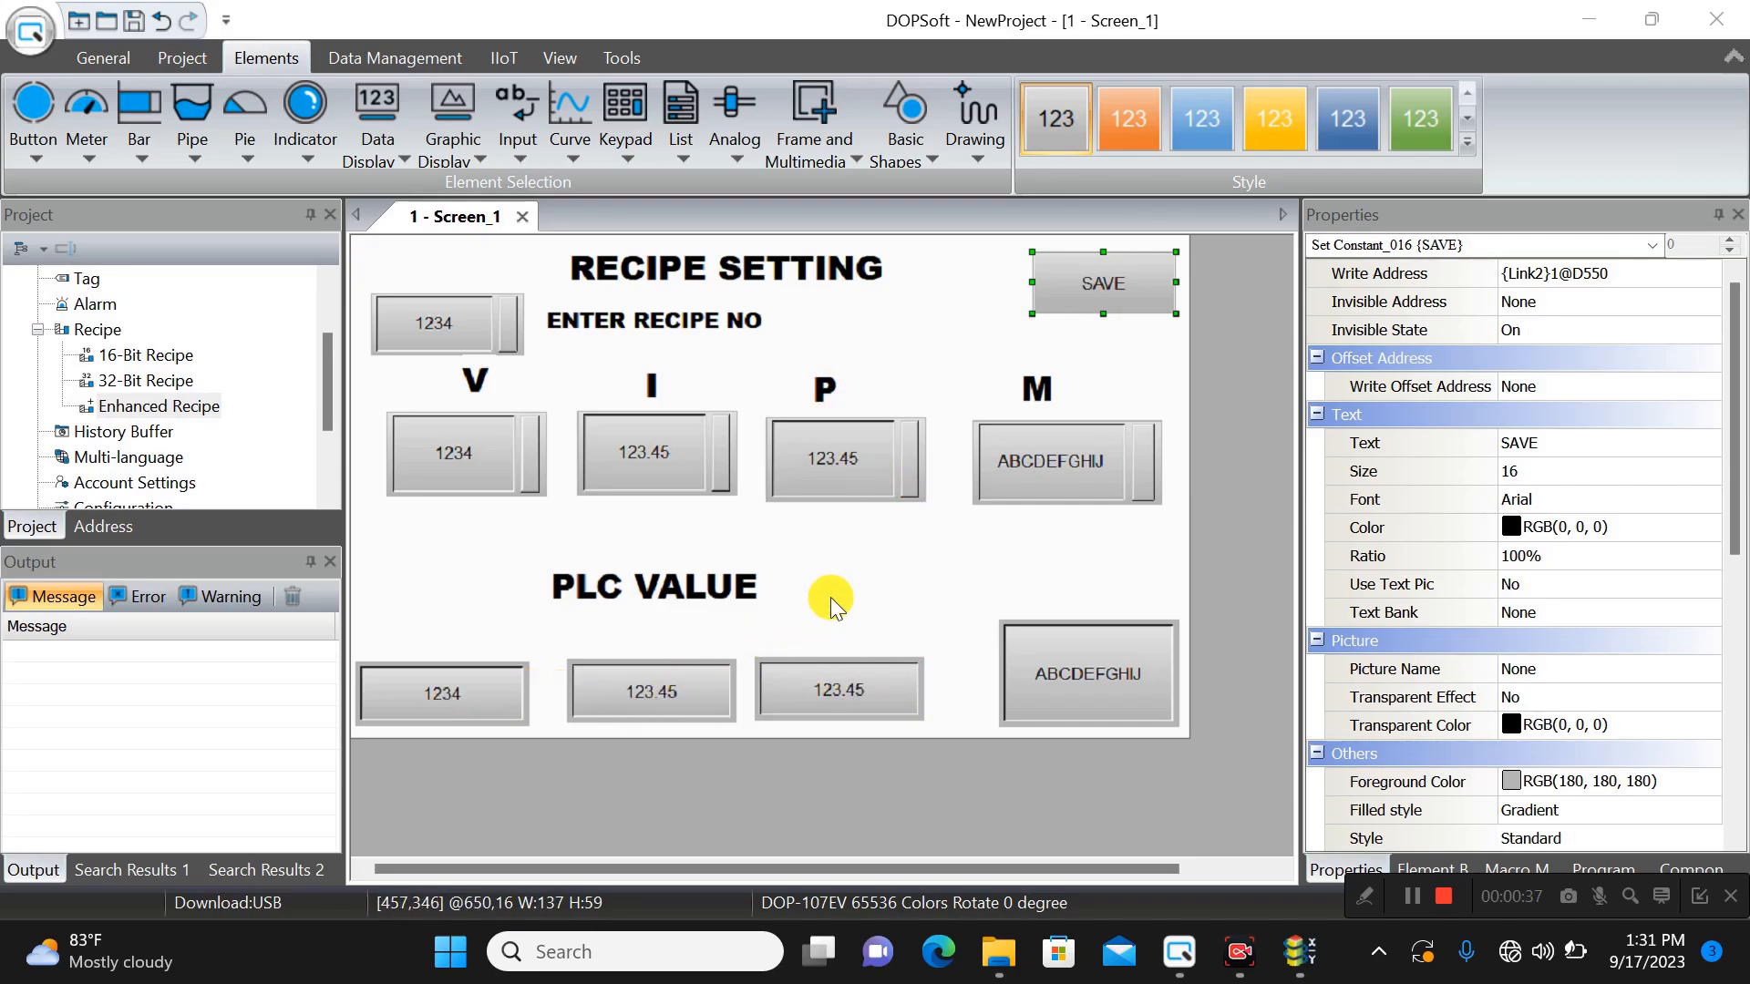
# - Place a Momentary button about 132 by 40 between the ENTER RECIPE NO label and the SAVE button
pyautogui.doubleClick(1068, 286)
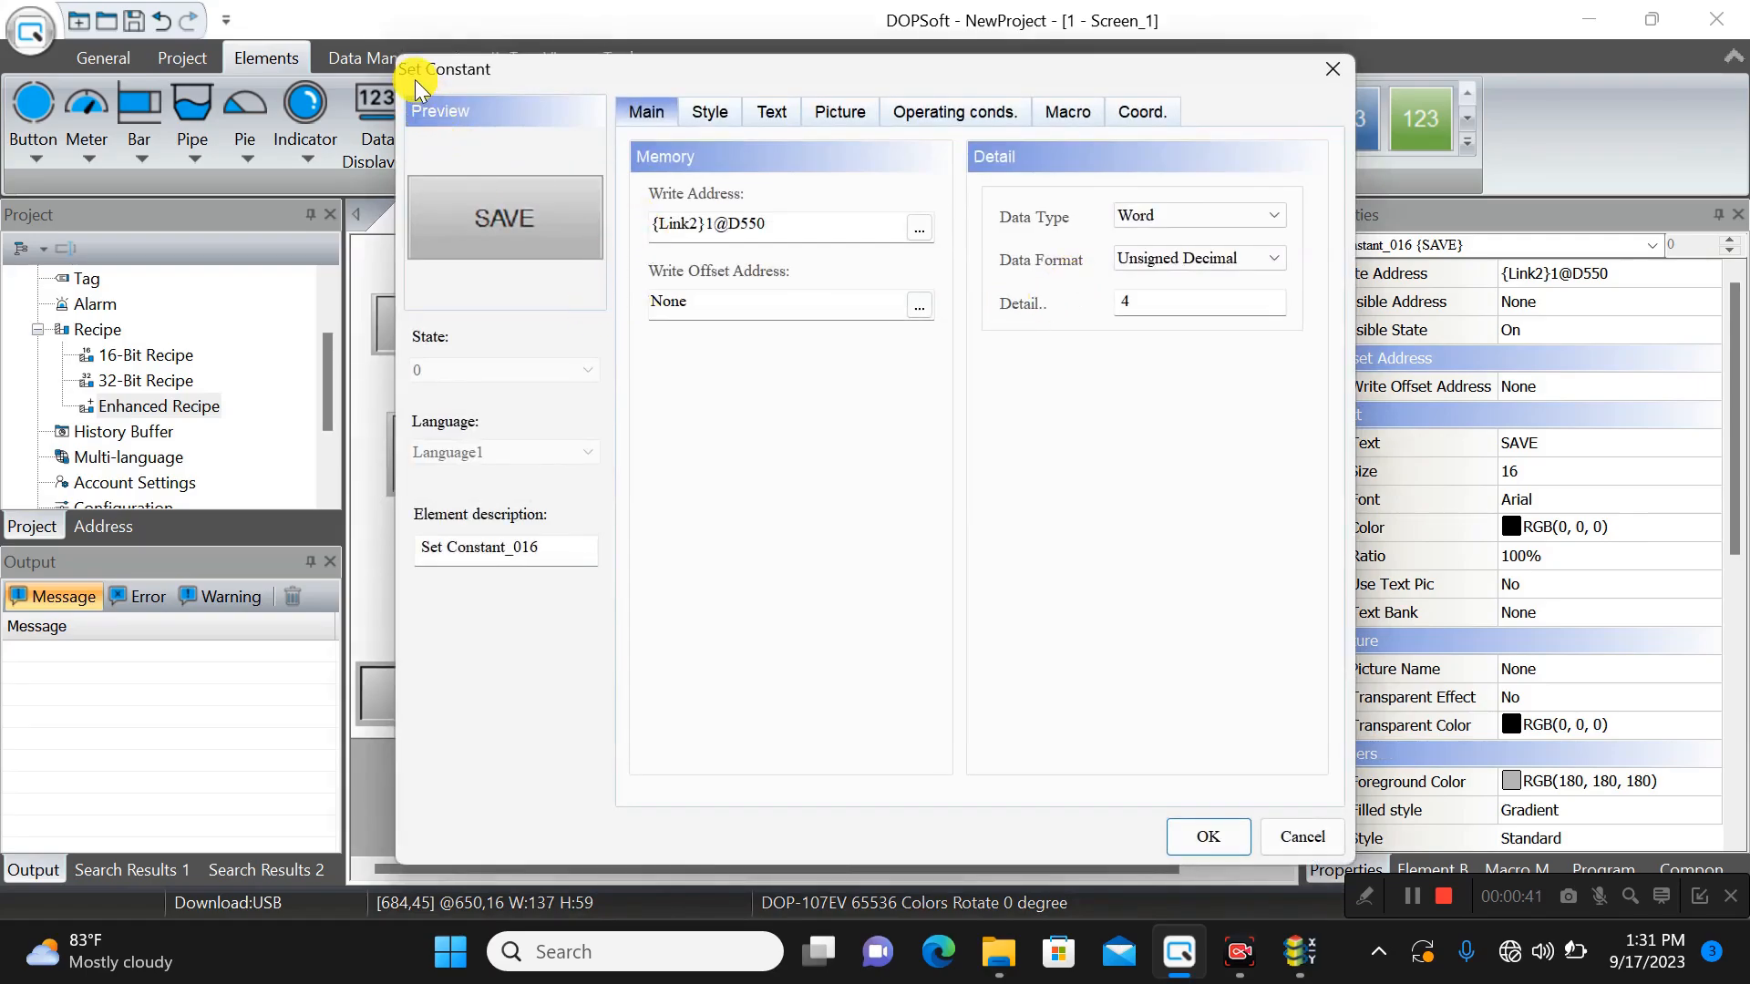
pyautogui.click(1330, 67)
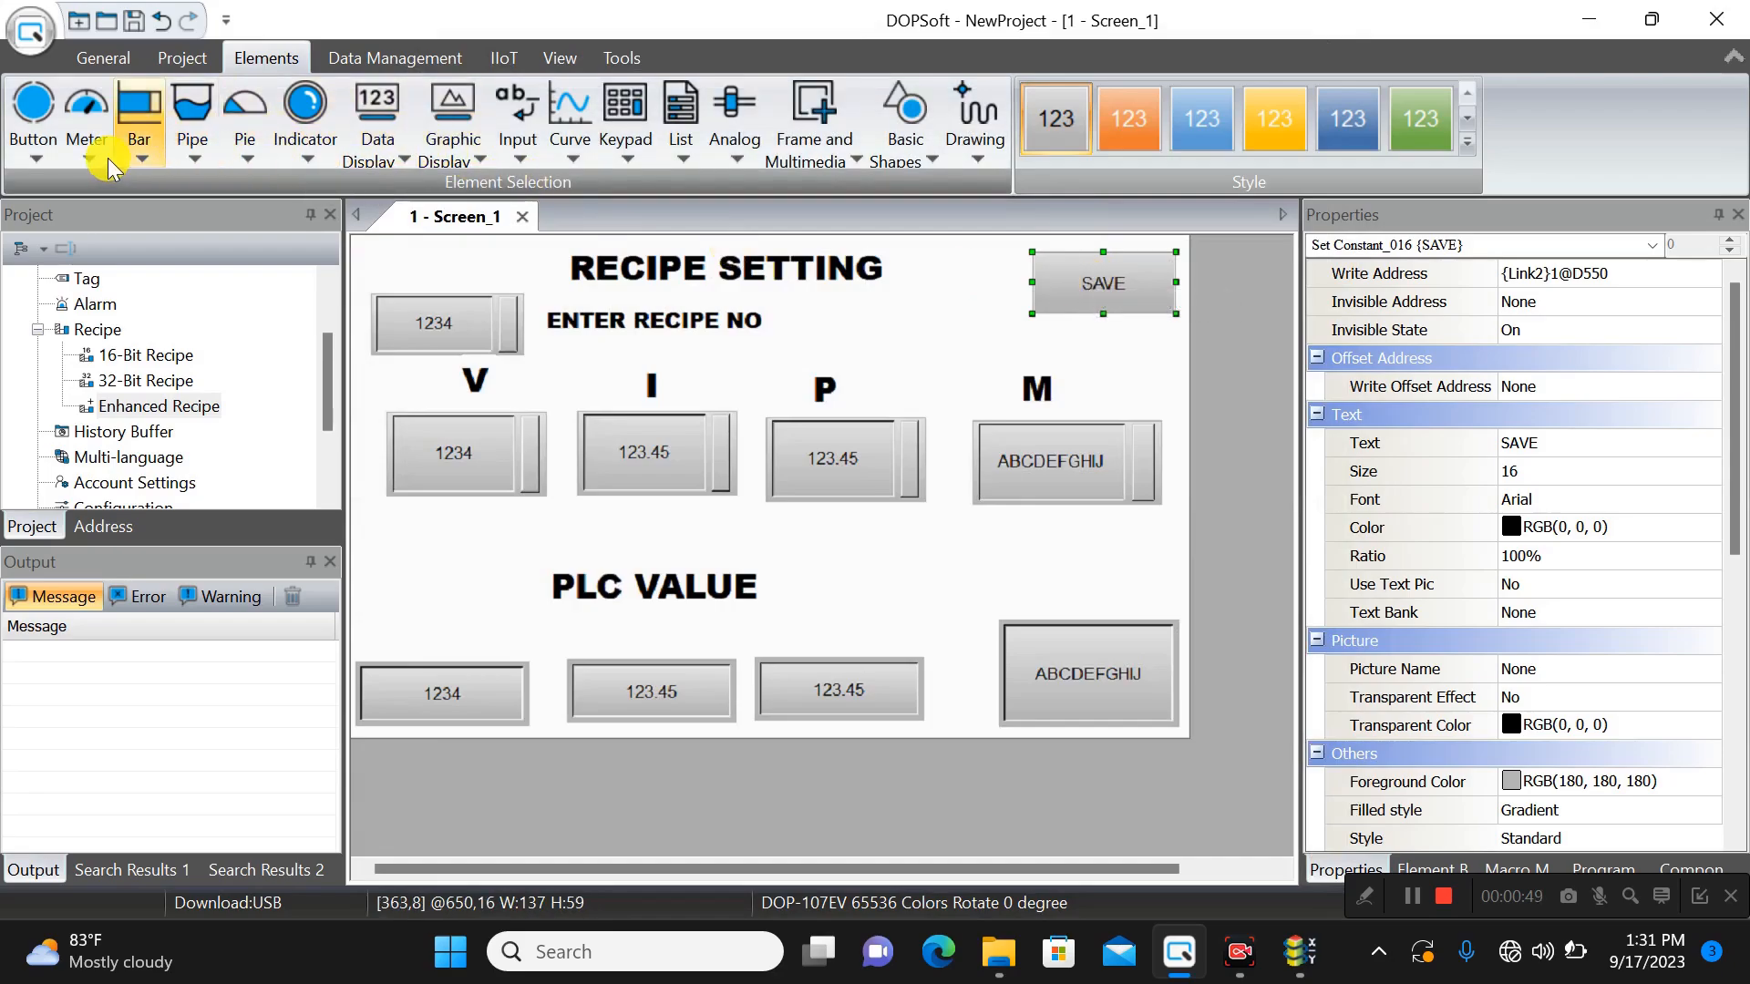
pyautogui.click(36, 164)
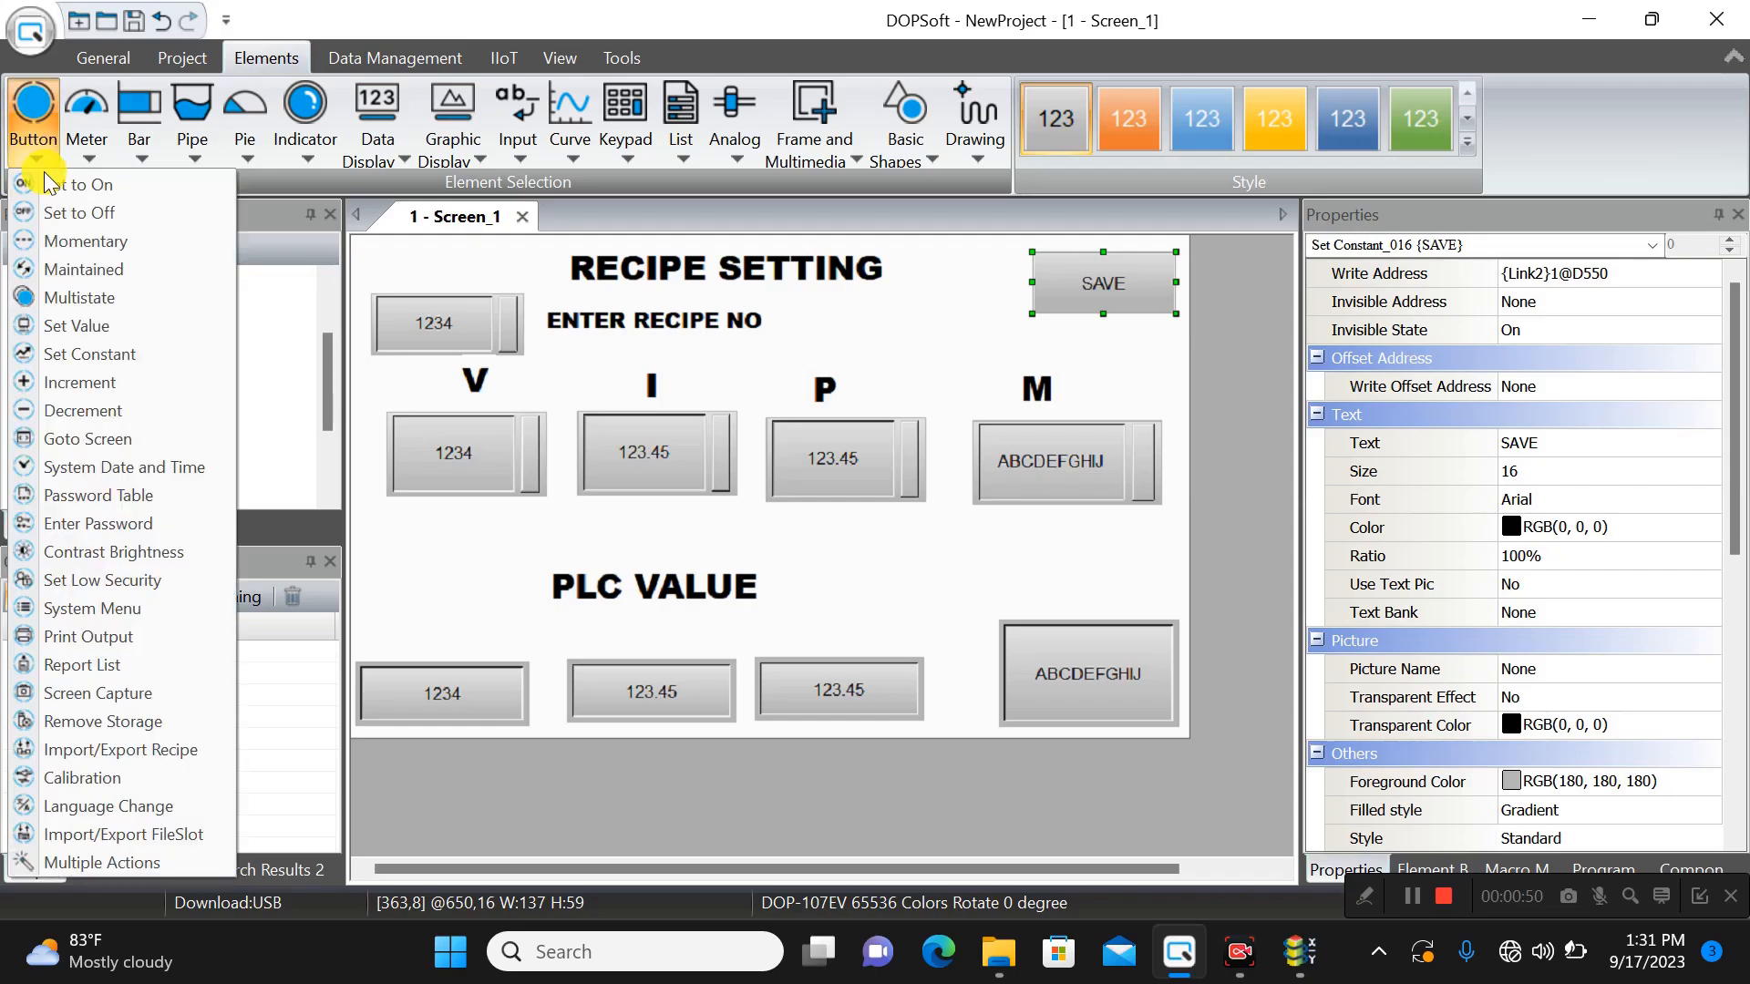
pyautogui.click(81, 235)
pyautogui.moveTo(860, 305); pyautogui.dragTo(999, 346)
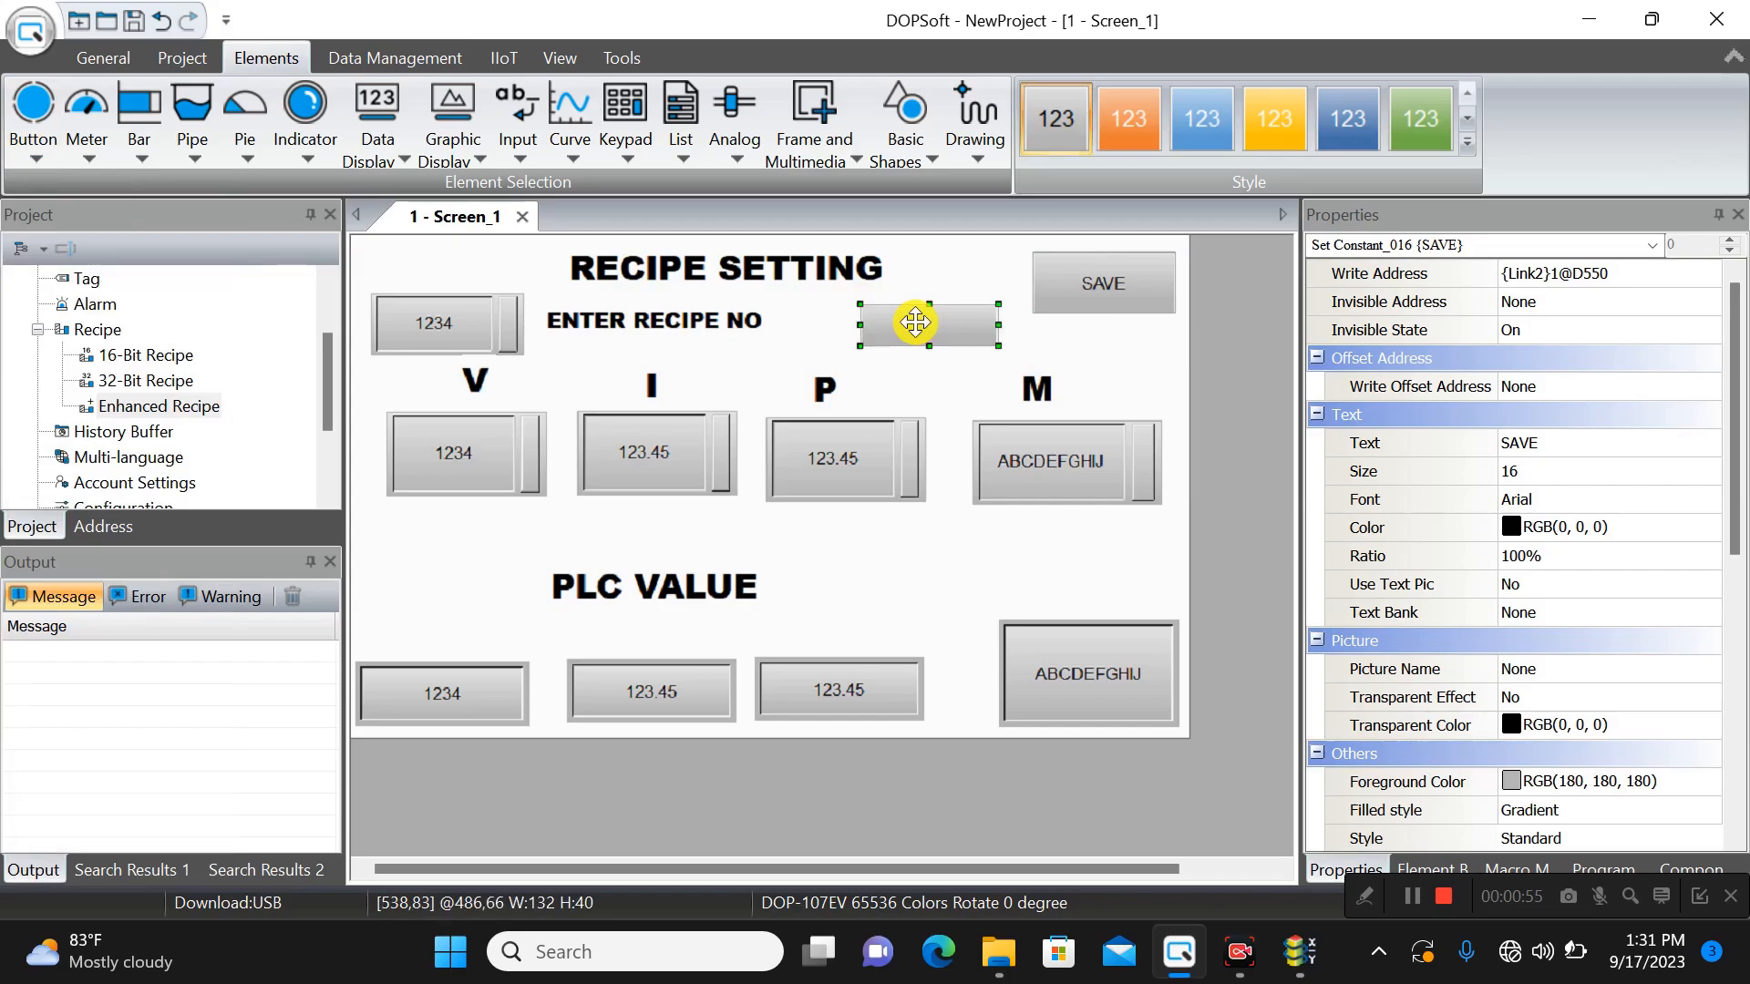
# - Label the new Momentary button SAVE PLC in its state 0 text
pyautogui.doubleClick(915, 325)
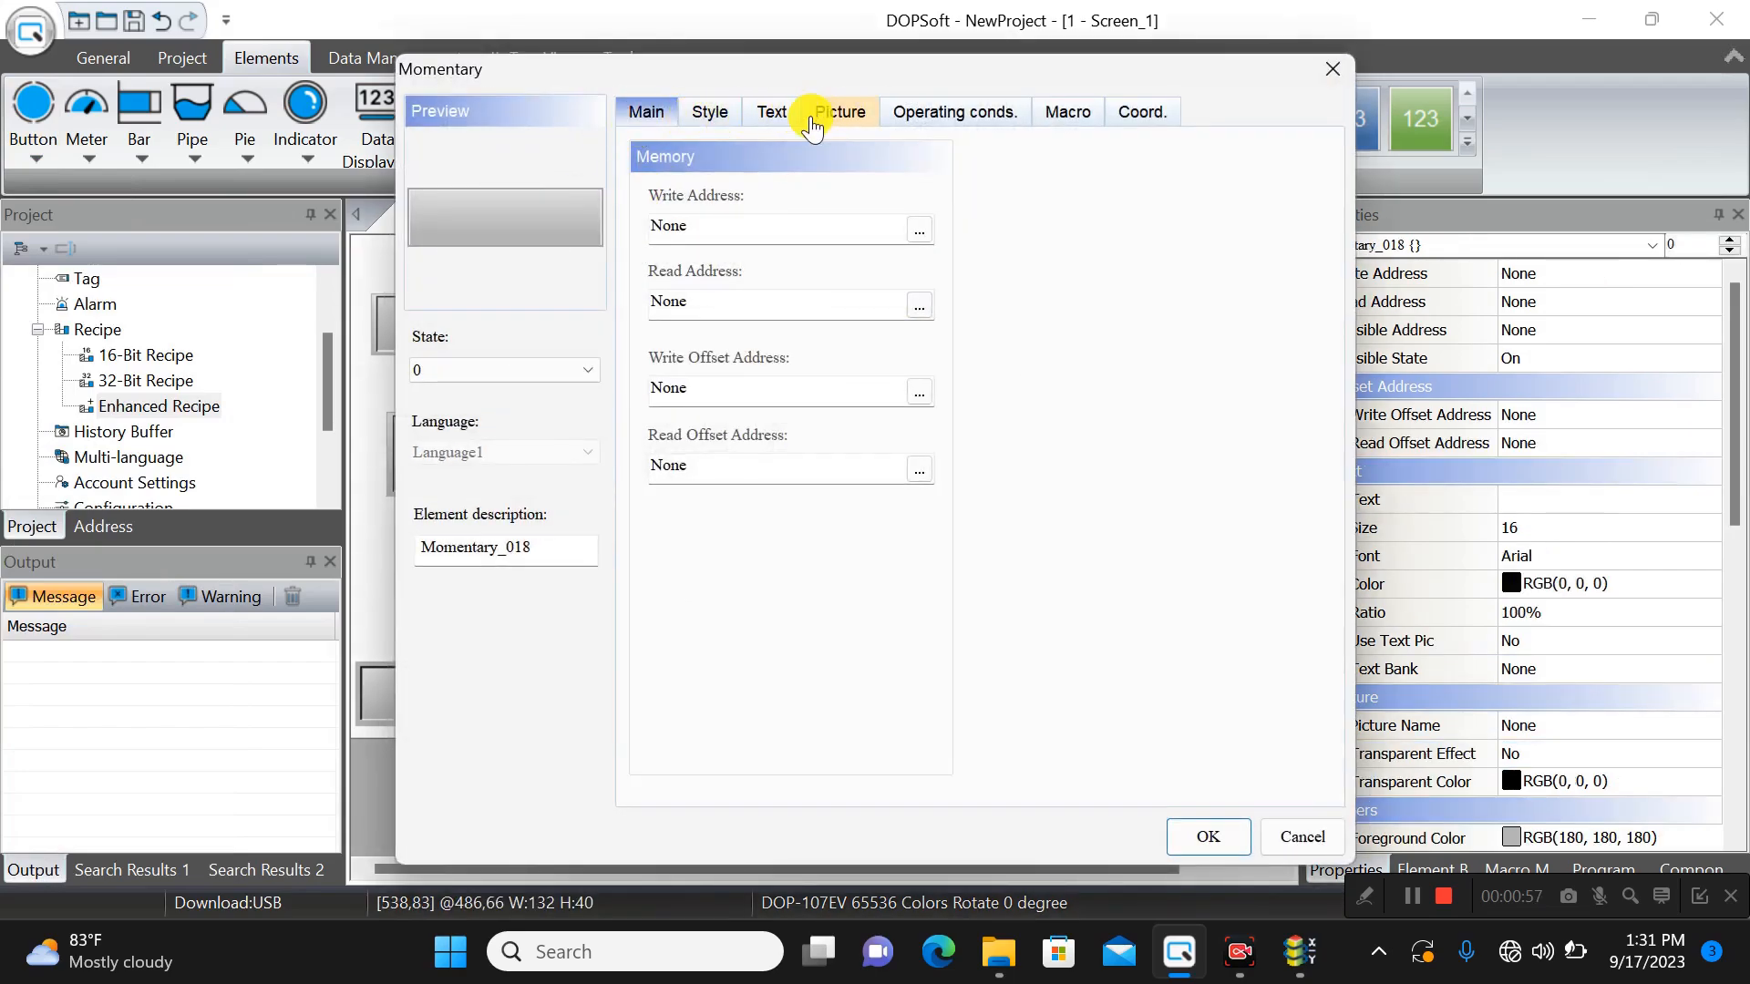
pyautogui.click(773, 118)
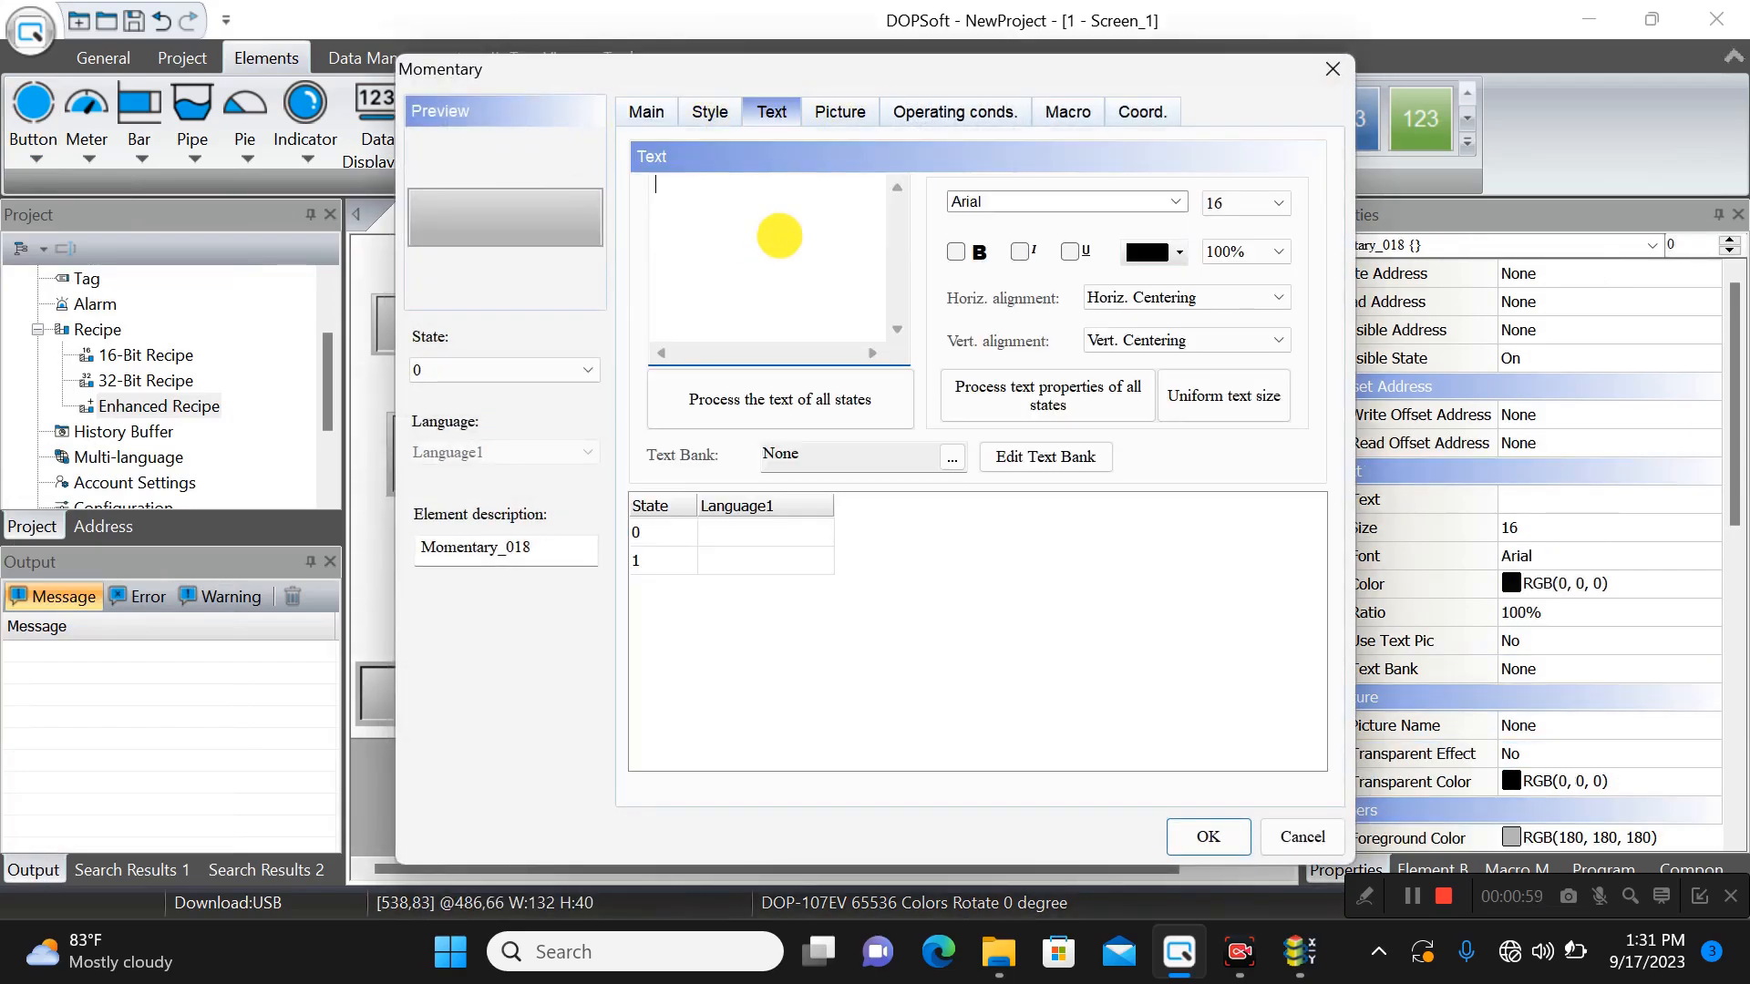
pyautogui.write('S')
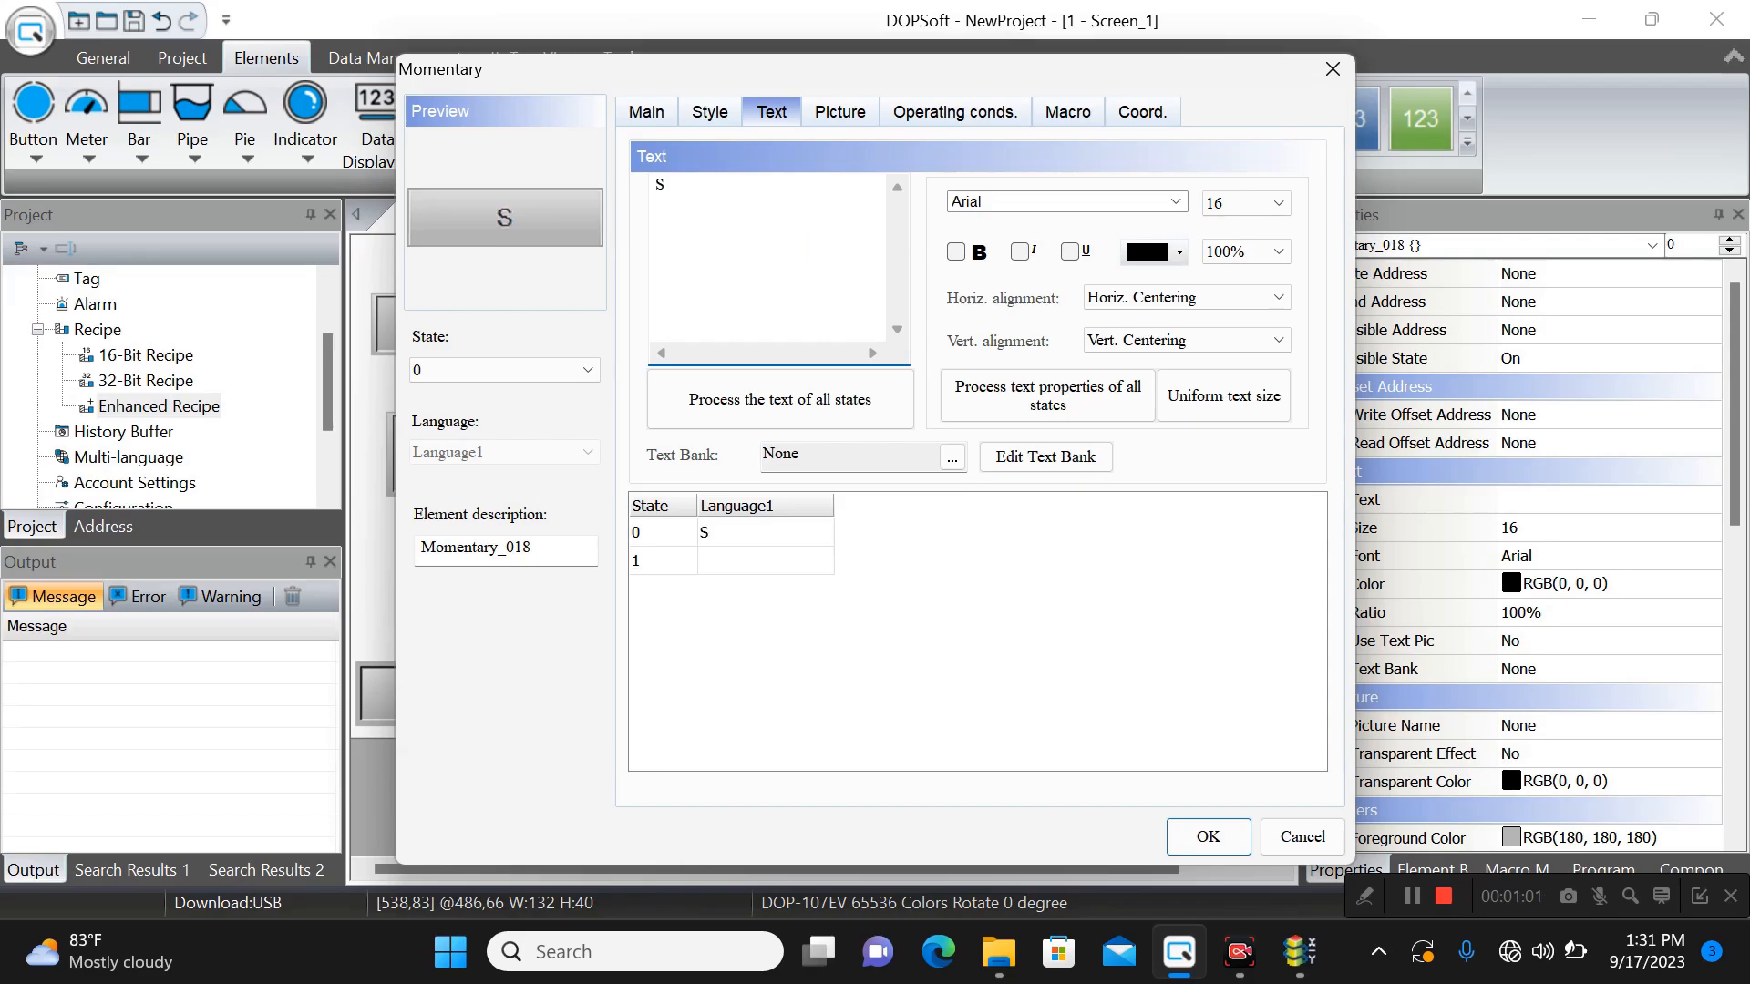
pyautogui.write('AVE PL')
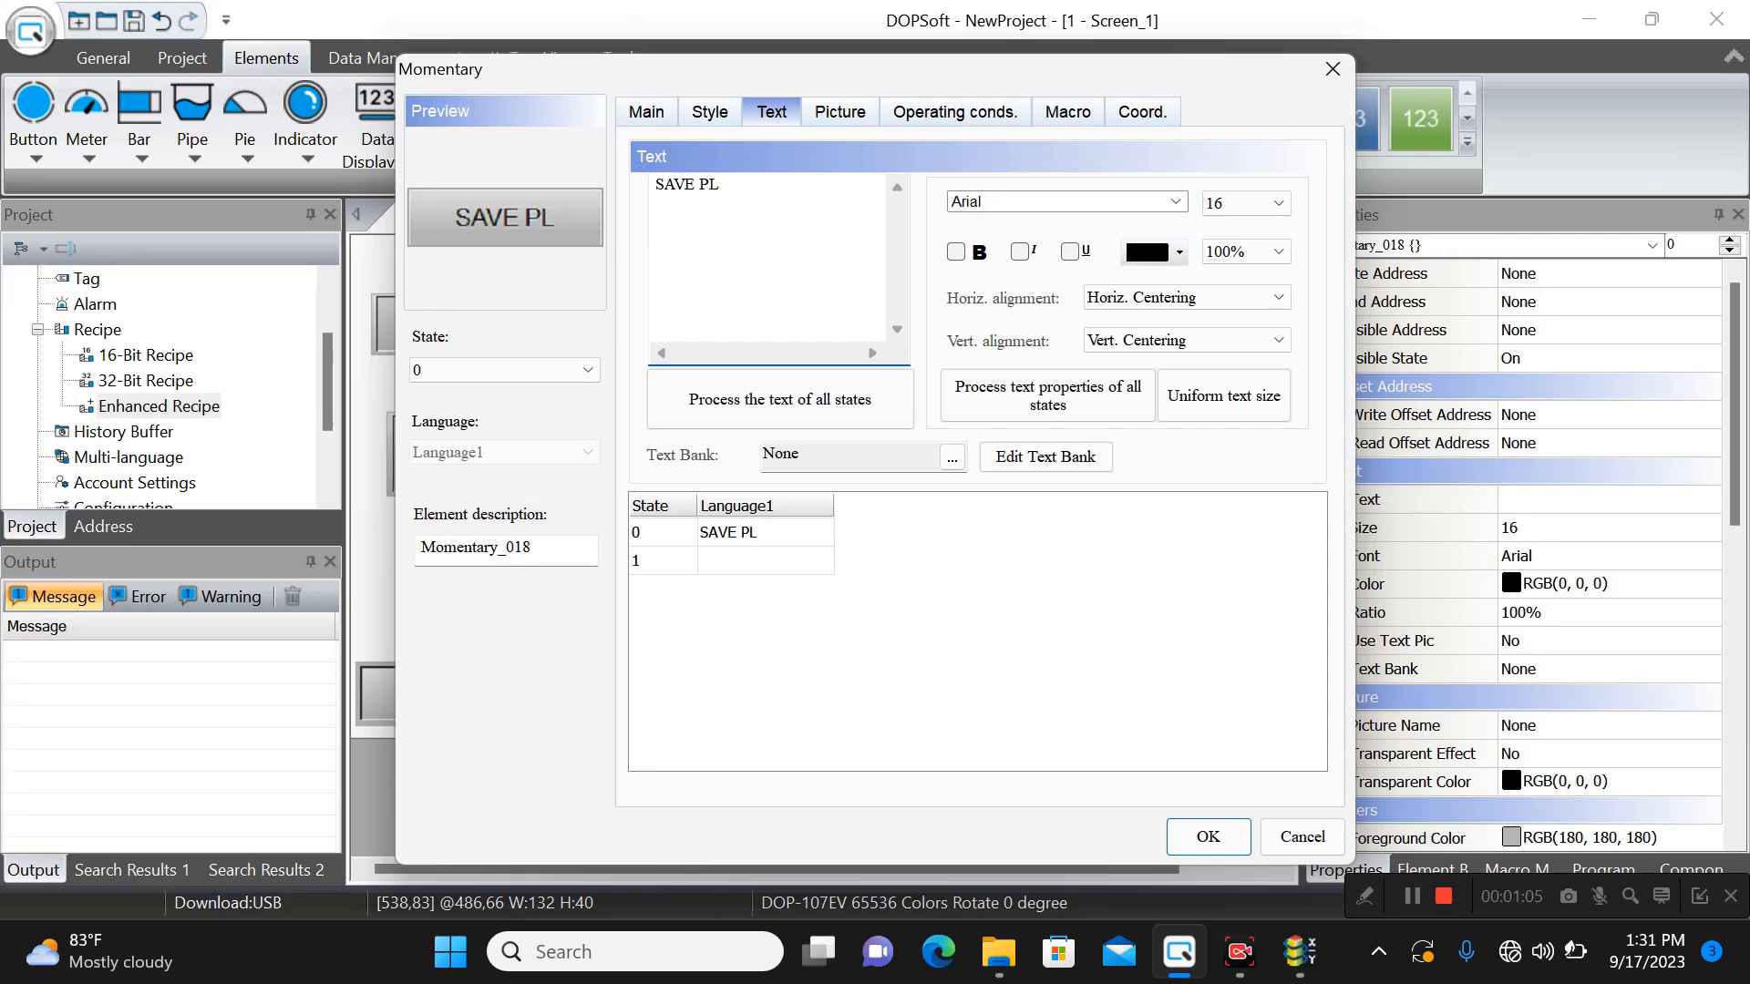
pyautogui.write('C')
pyautogui.click(779, 245)
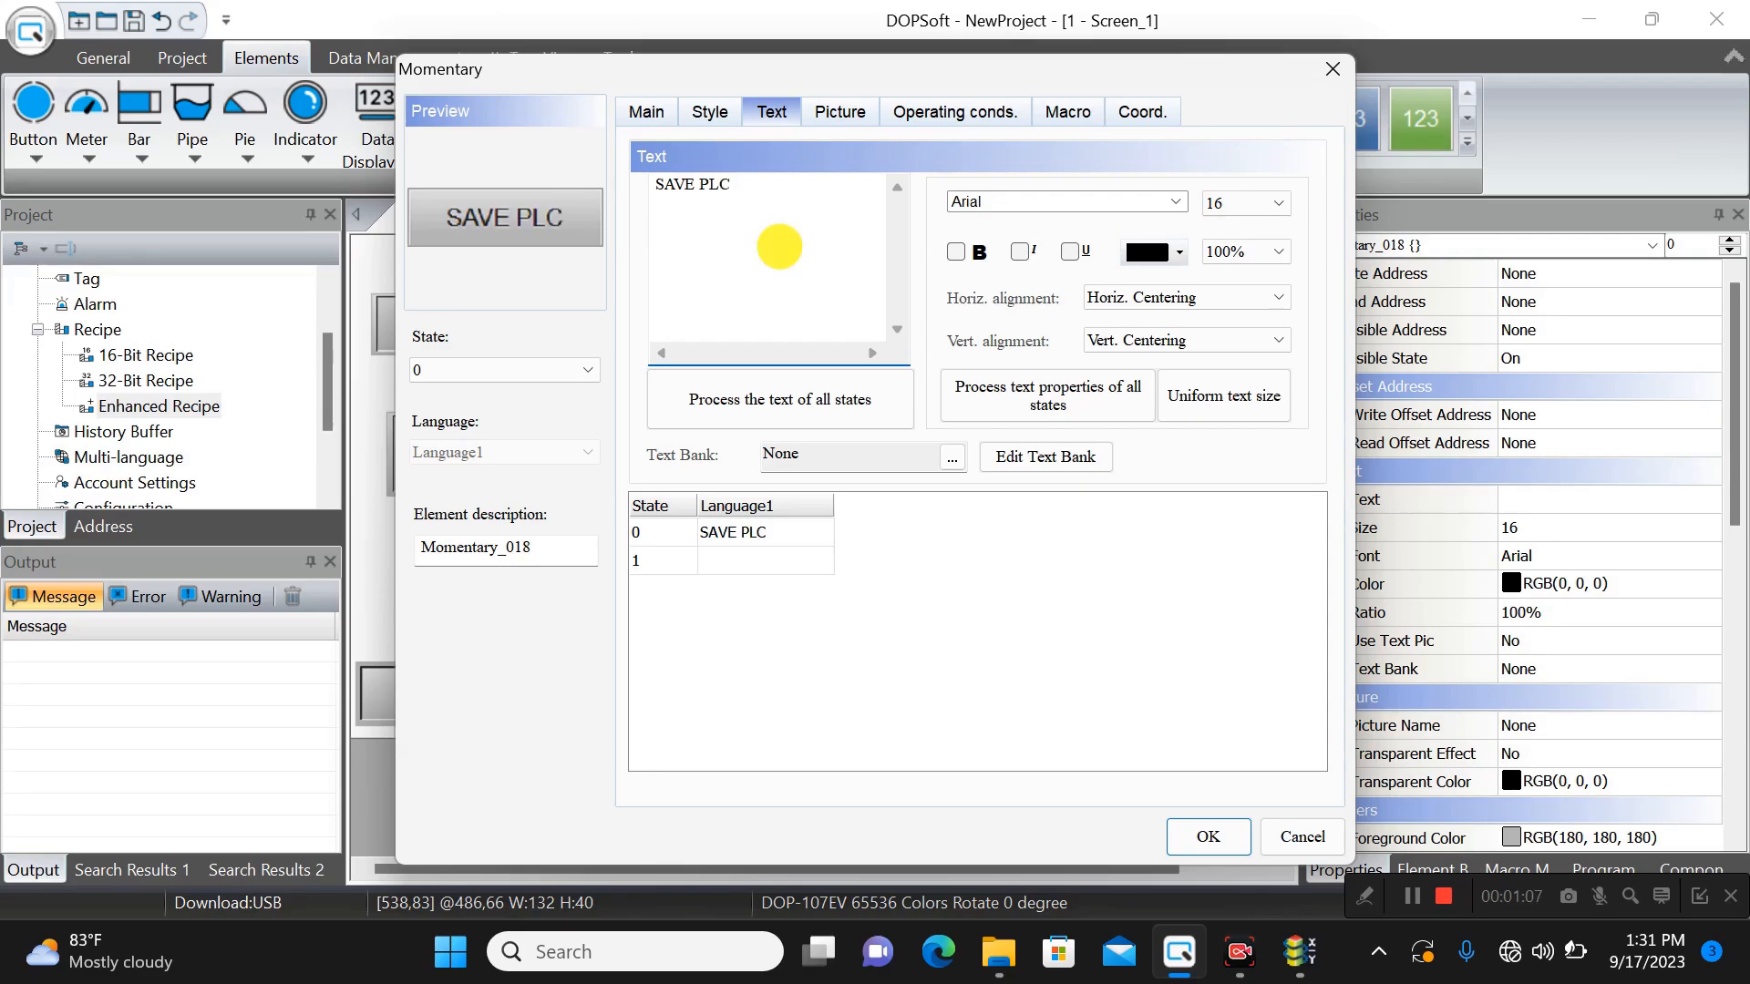
pyautogui.click(1209, 837)
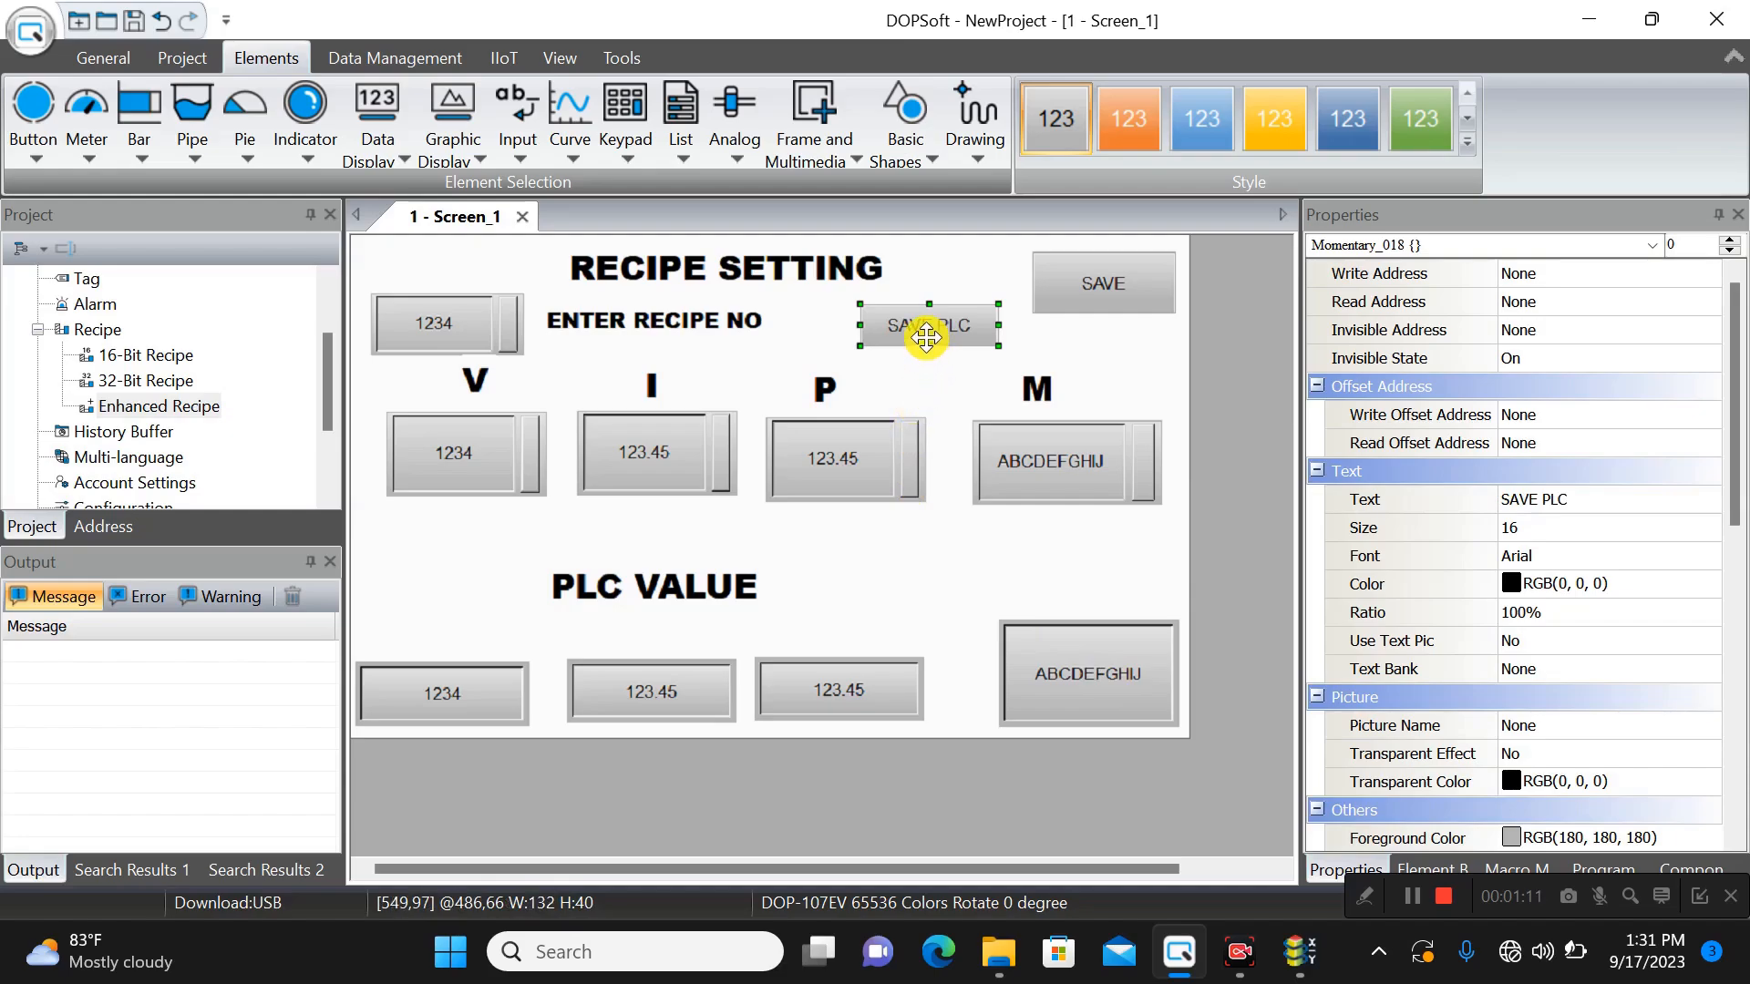
# - Set the SAVE PLC button's write address to device bit M1 on Link2
pyautogui.doubleClick(926, 337)
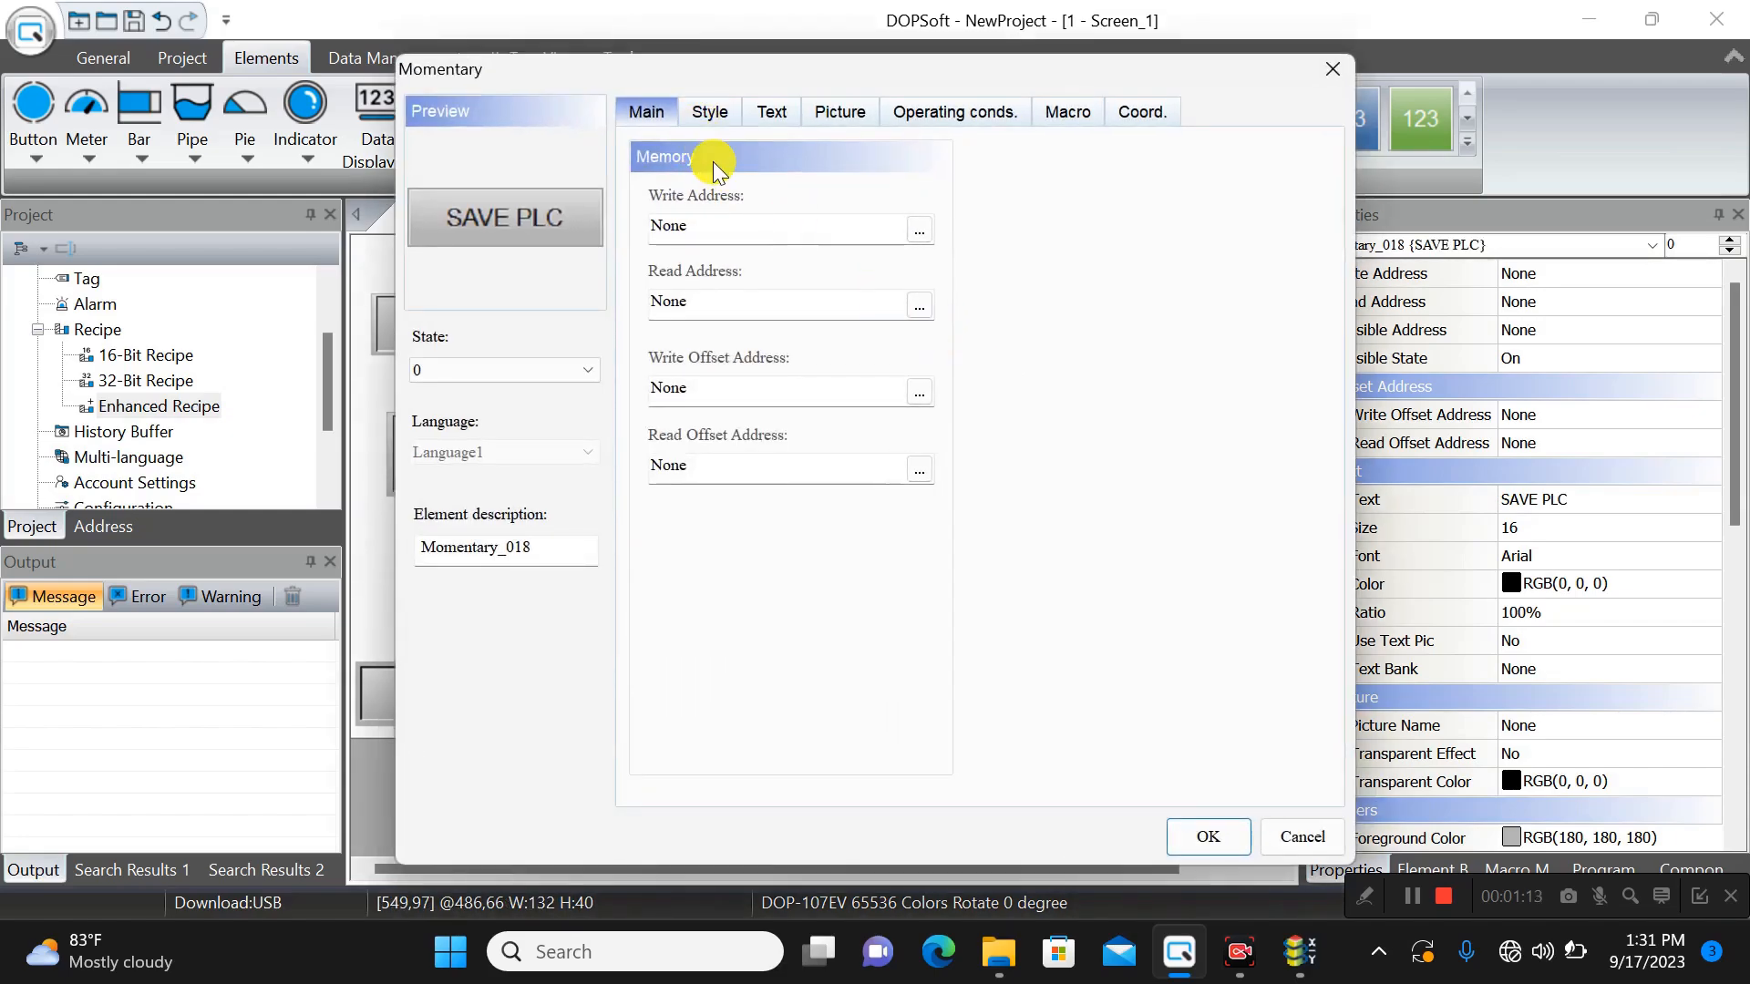
pyautogui.click(919, 230)
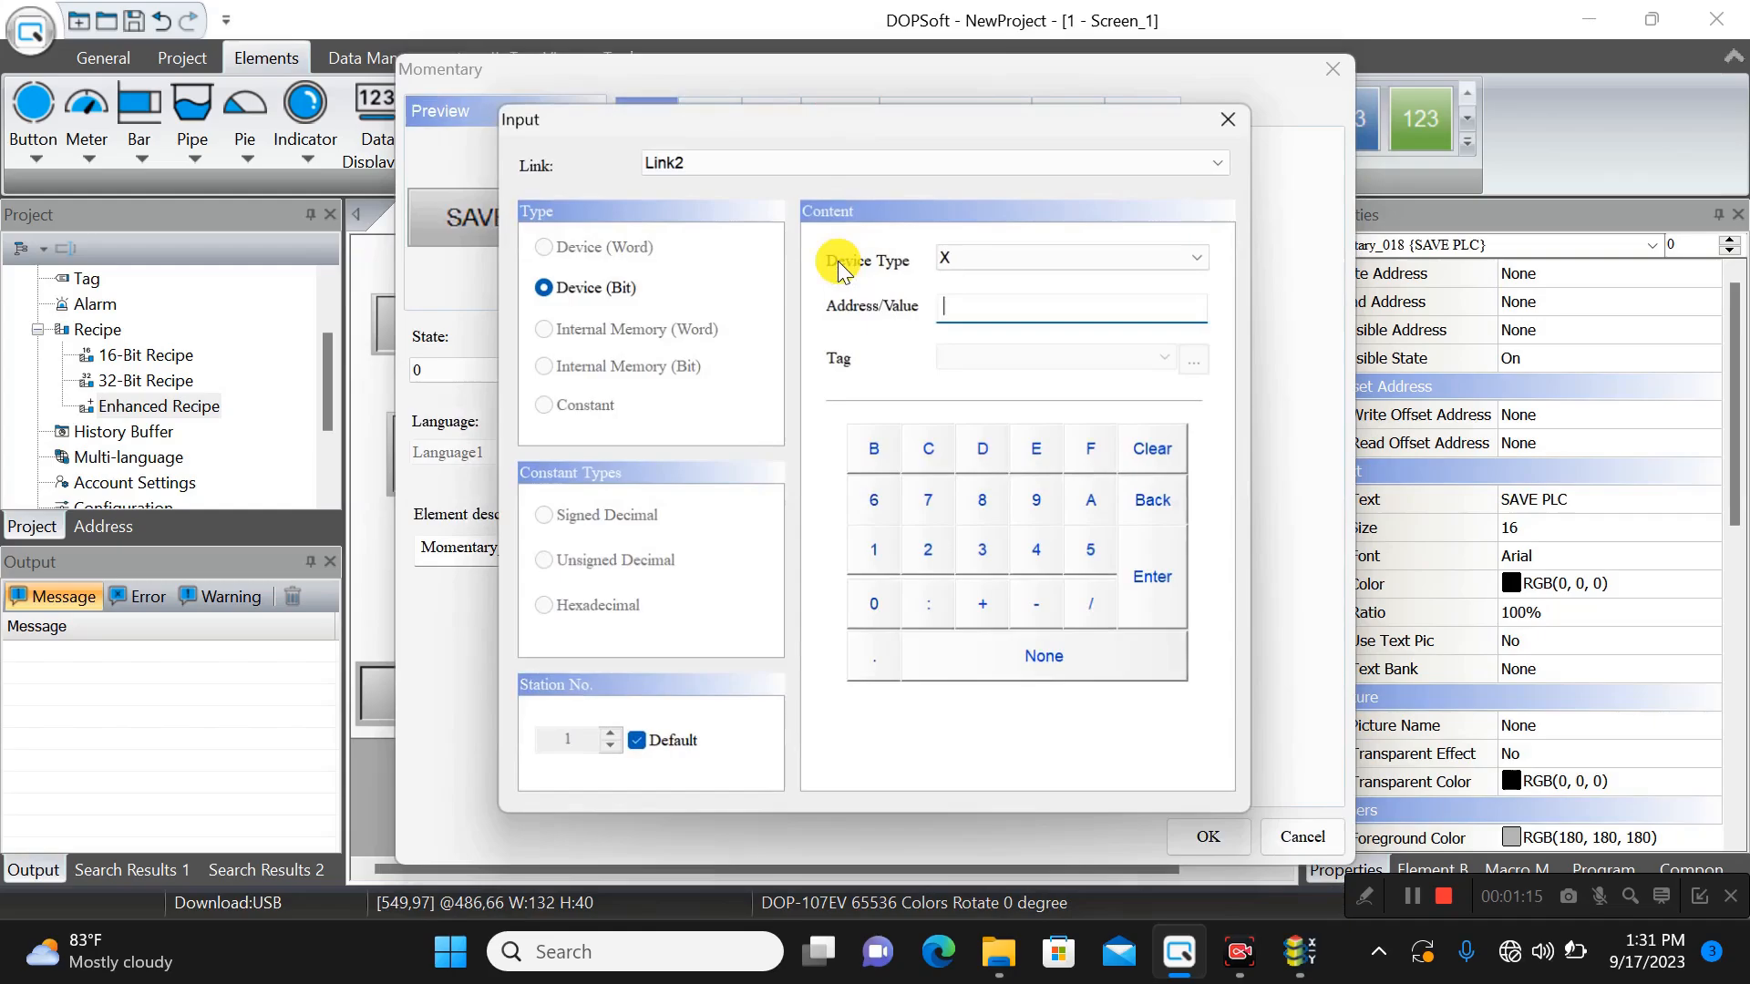
pyautogui.click(957, 255)
pyautogui.click(965, 316)
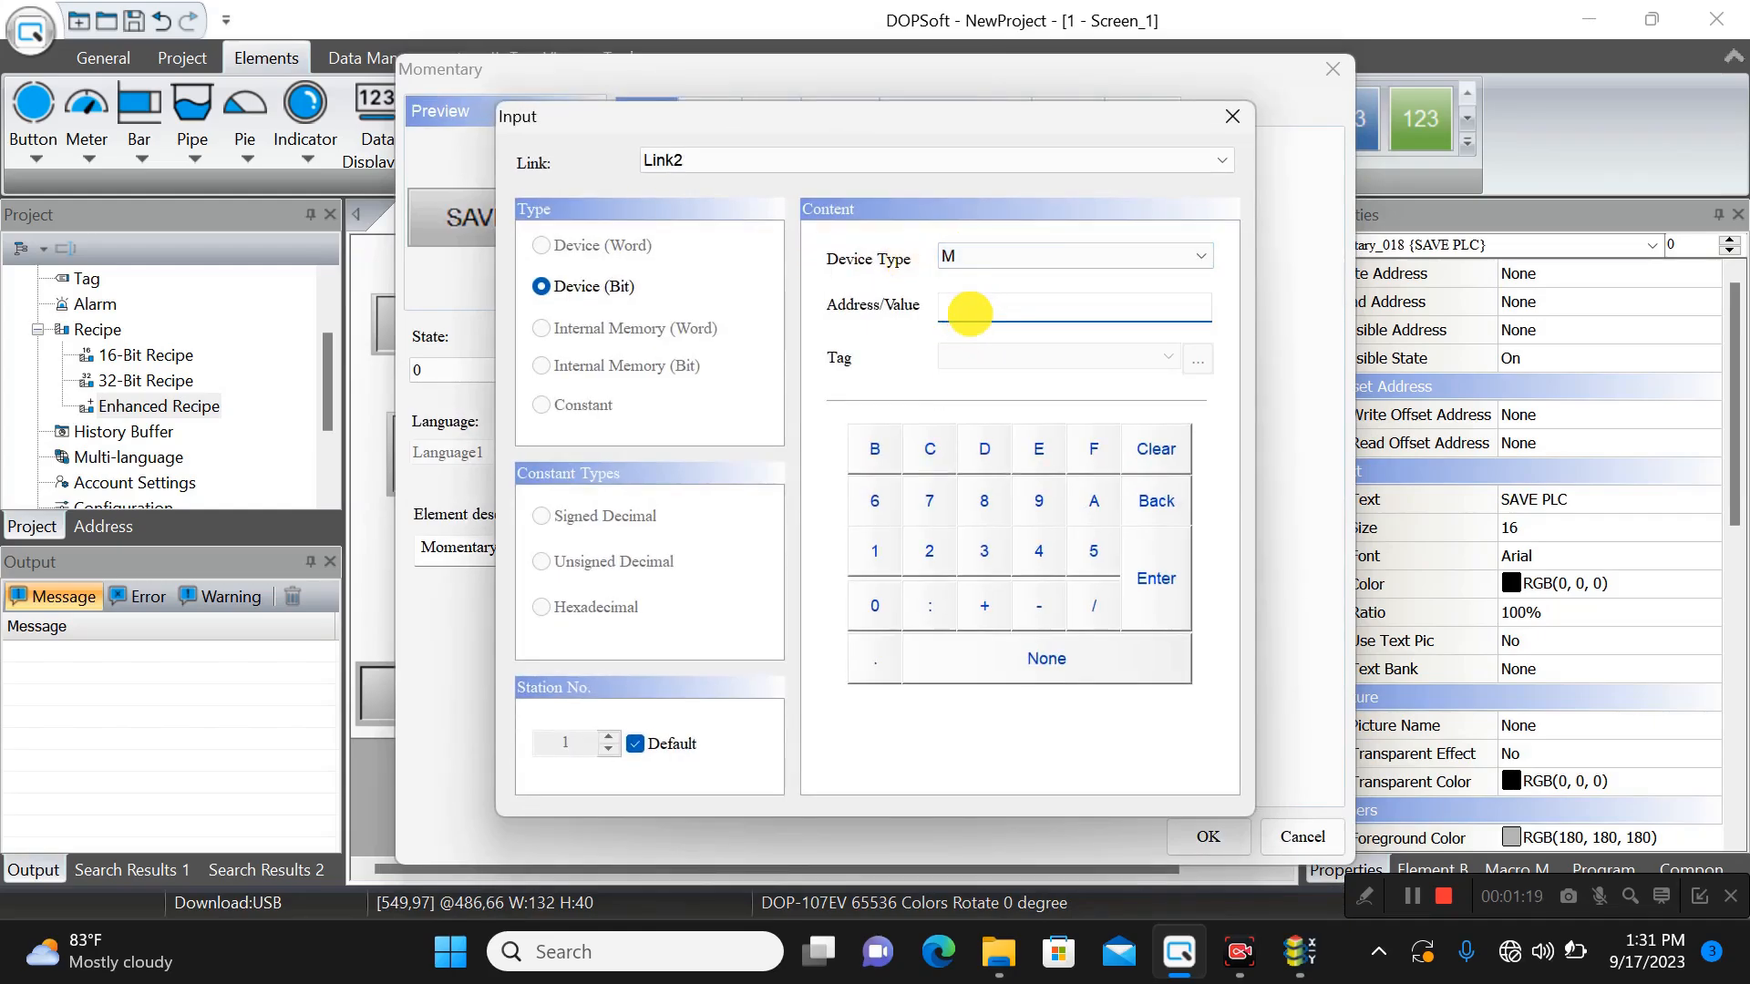
pyautogui.write('1')
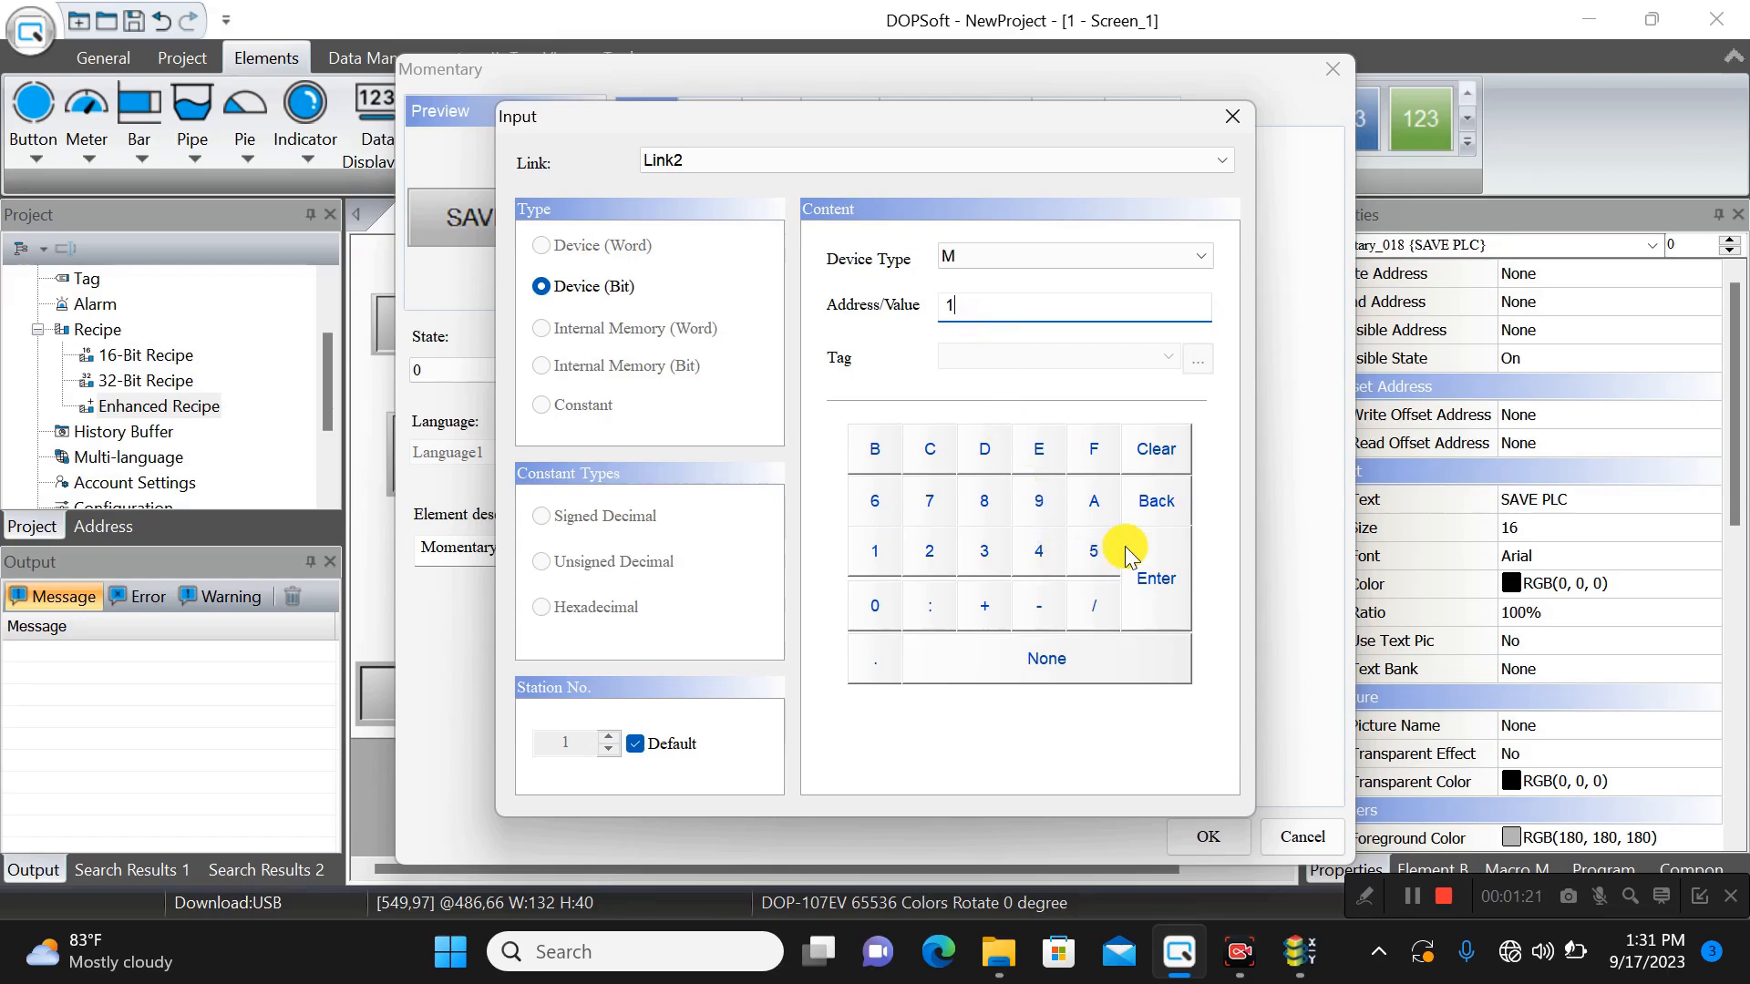
pyautogui.click(1154, 560)
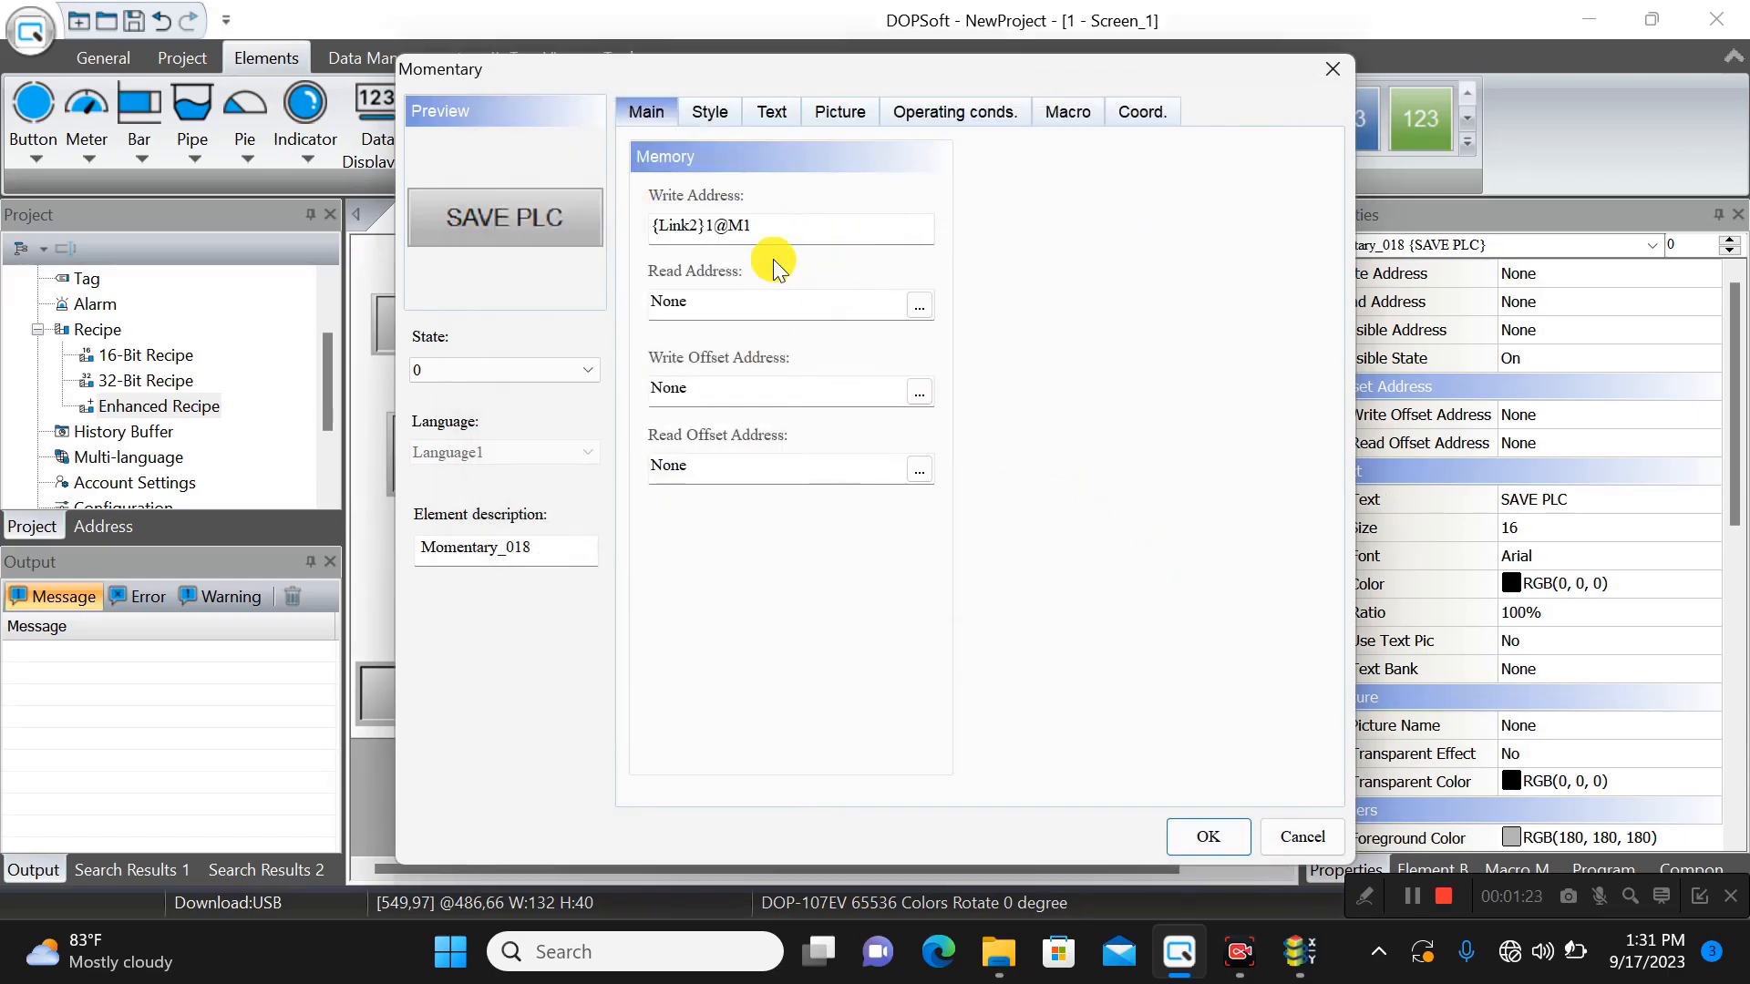
pyautogui.click(1205, 839)
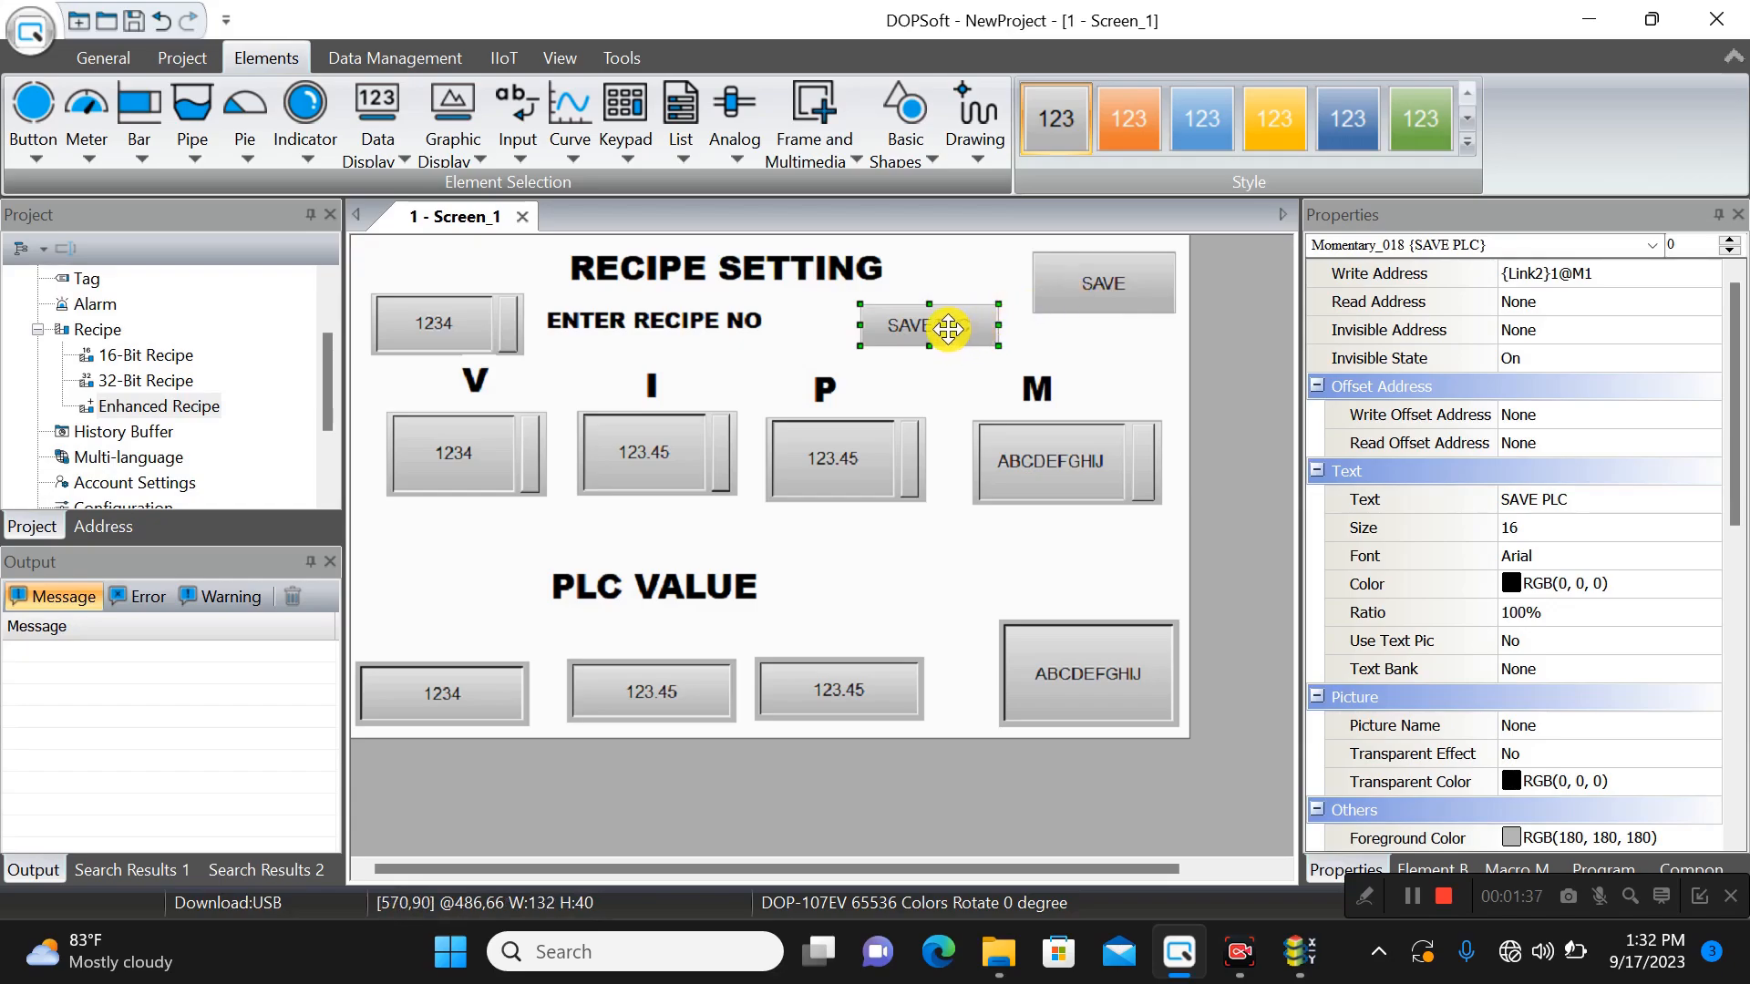
# - Examine the Enhanced Recipe Control address and its bit functions in the project's Control Block configuration
pyautogui.click(172, 59)
pyautogui.click(101, 62)
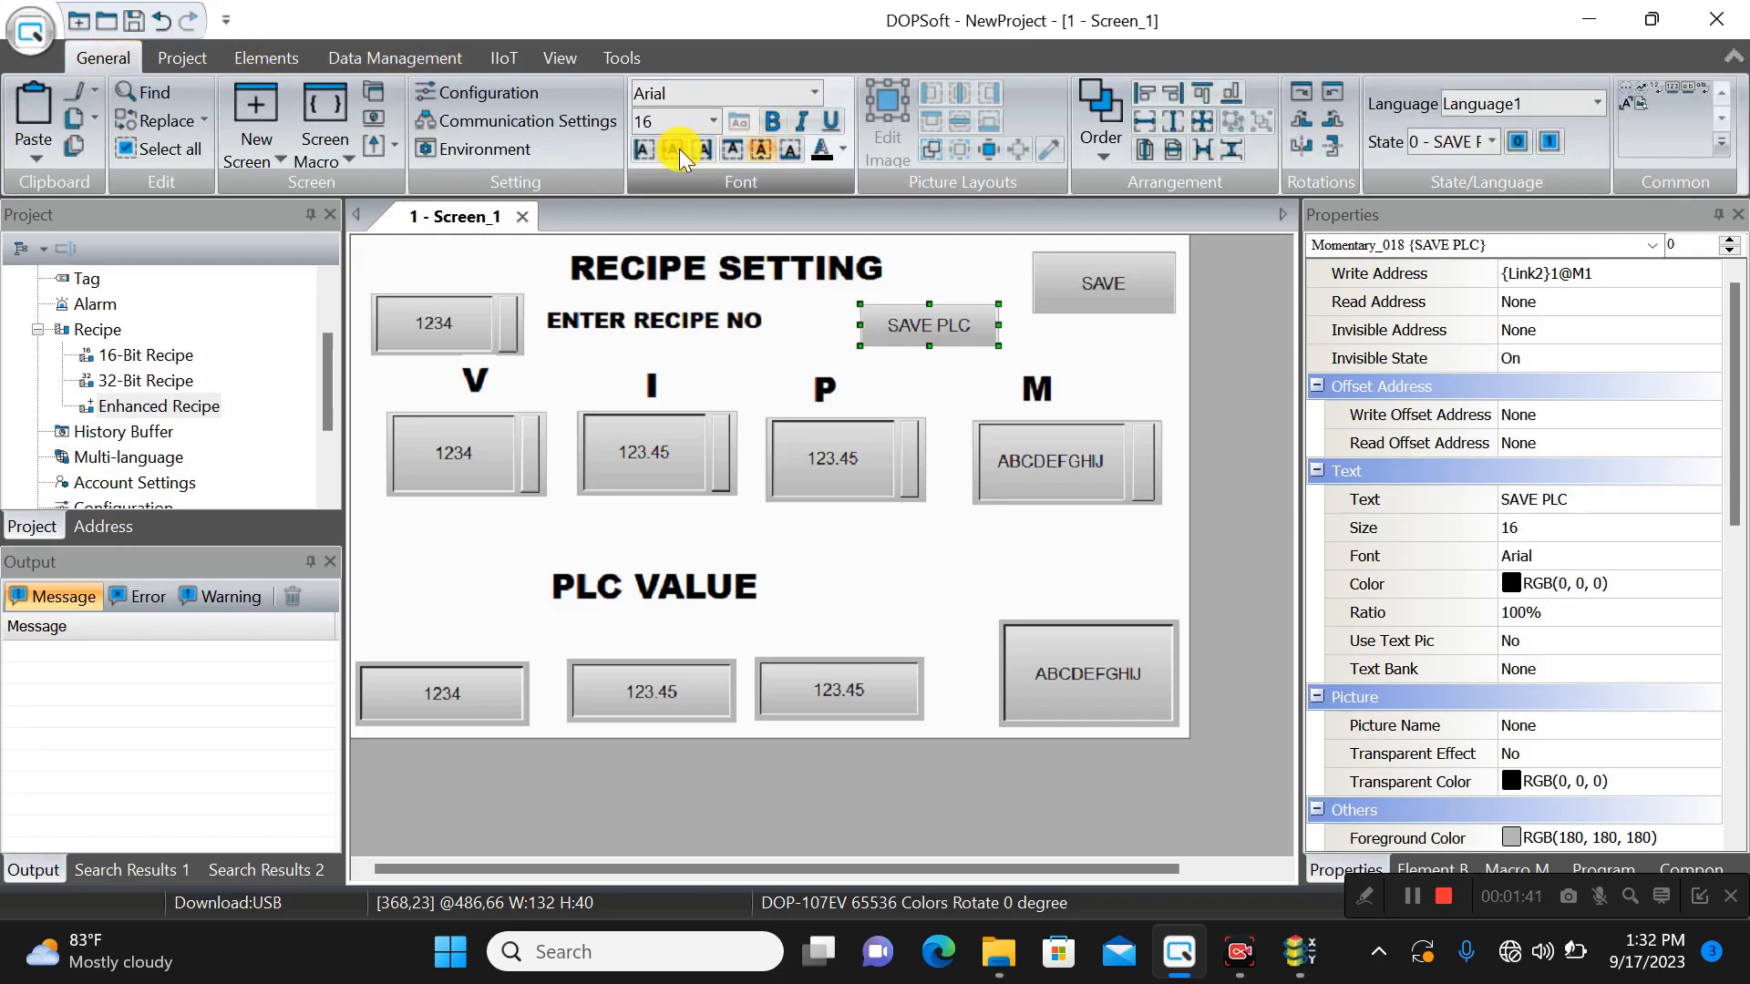
pyautogui.click(526, 91)
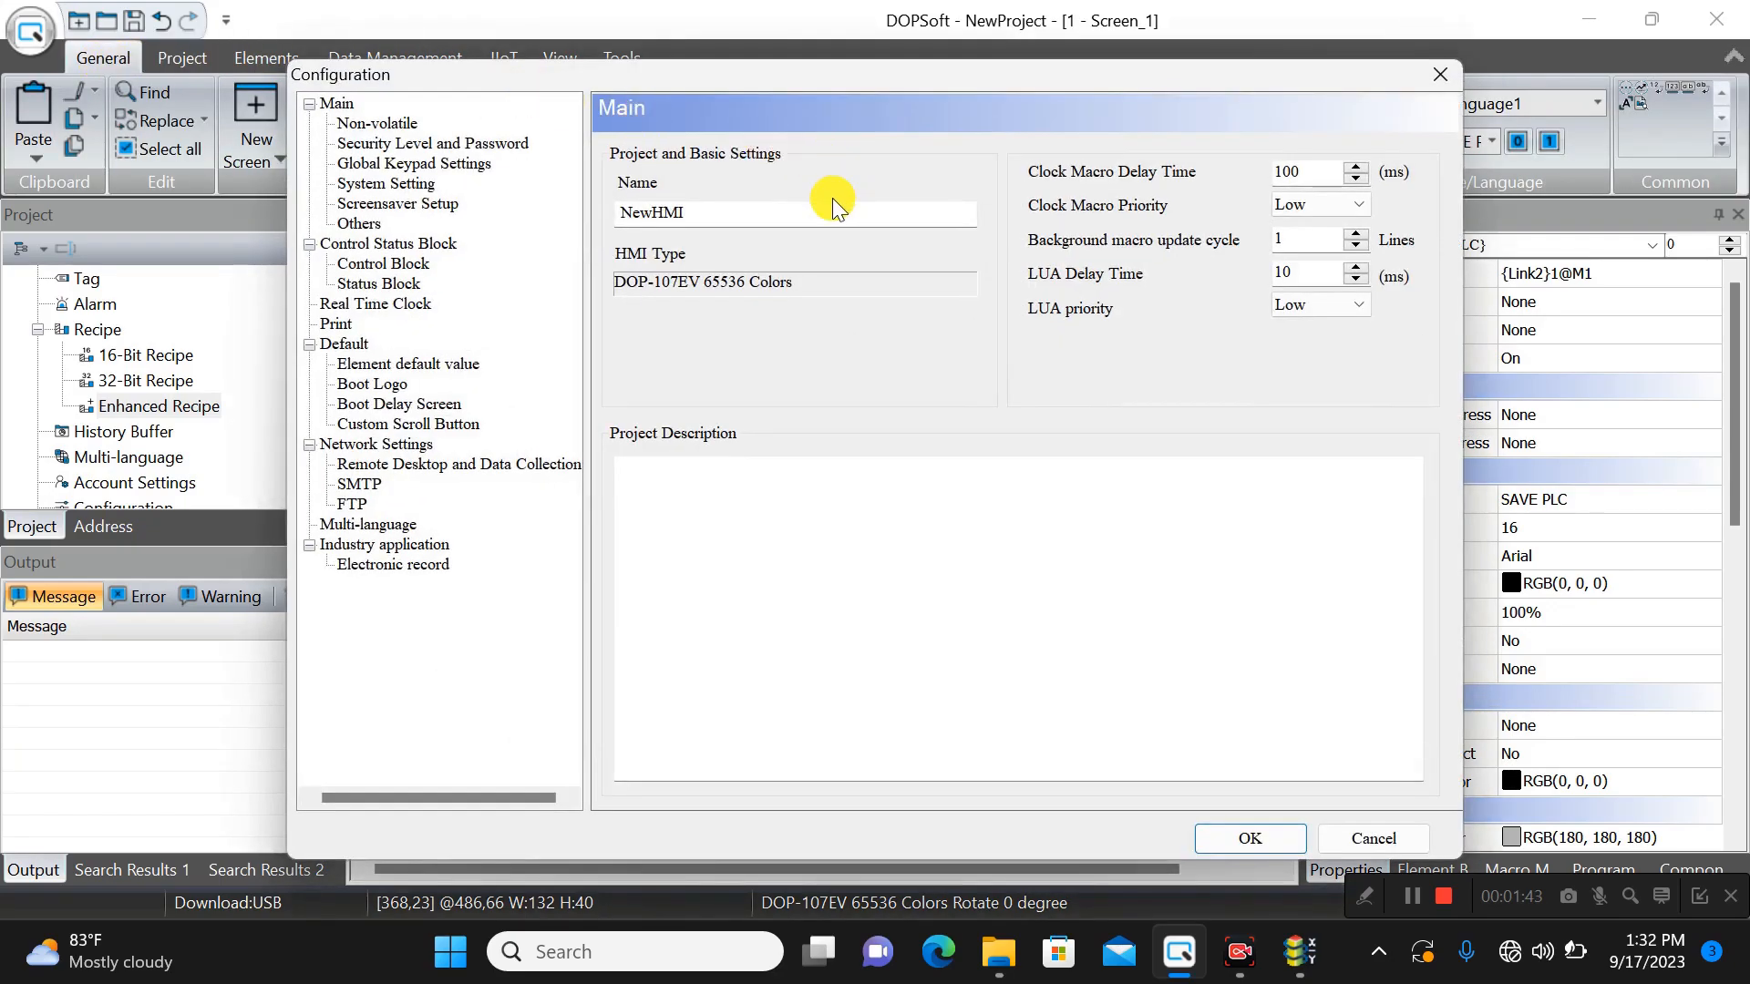
pyautogui.click(376, 268)
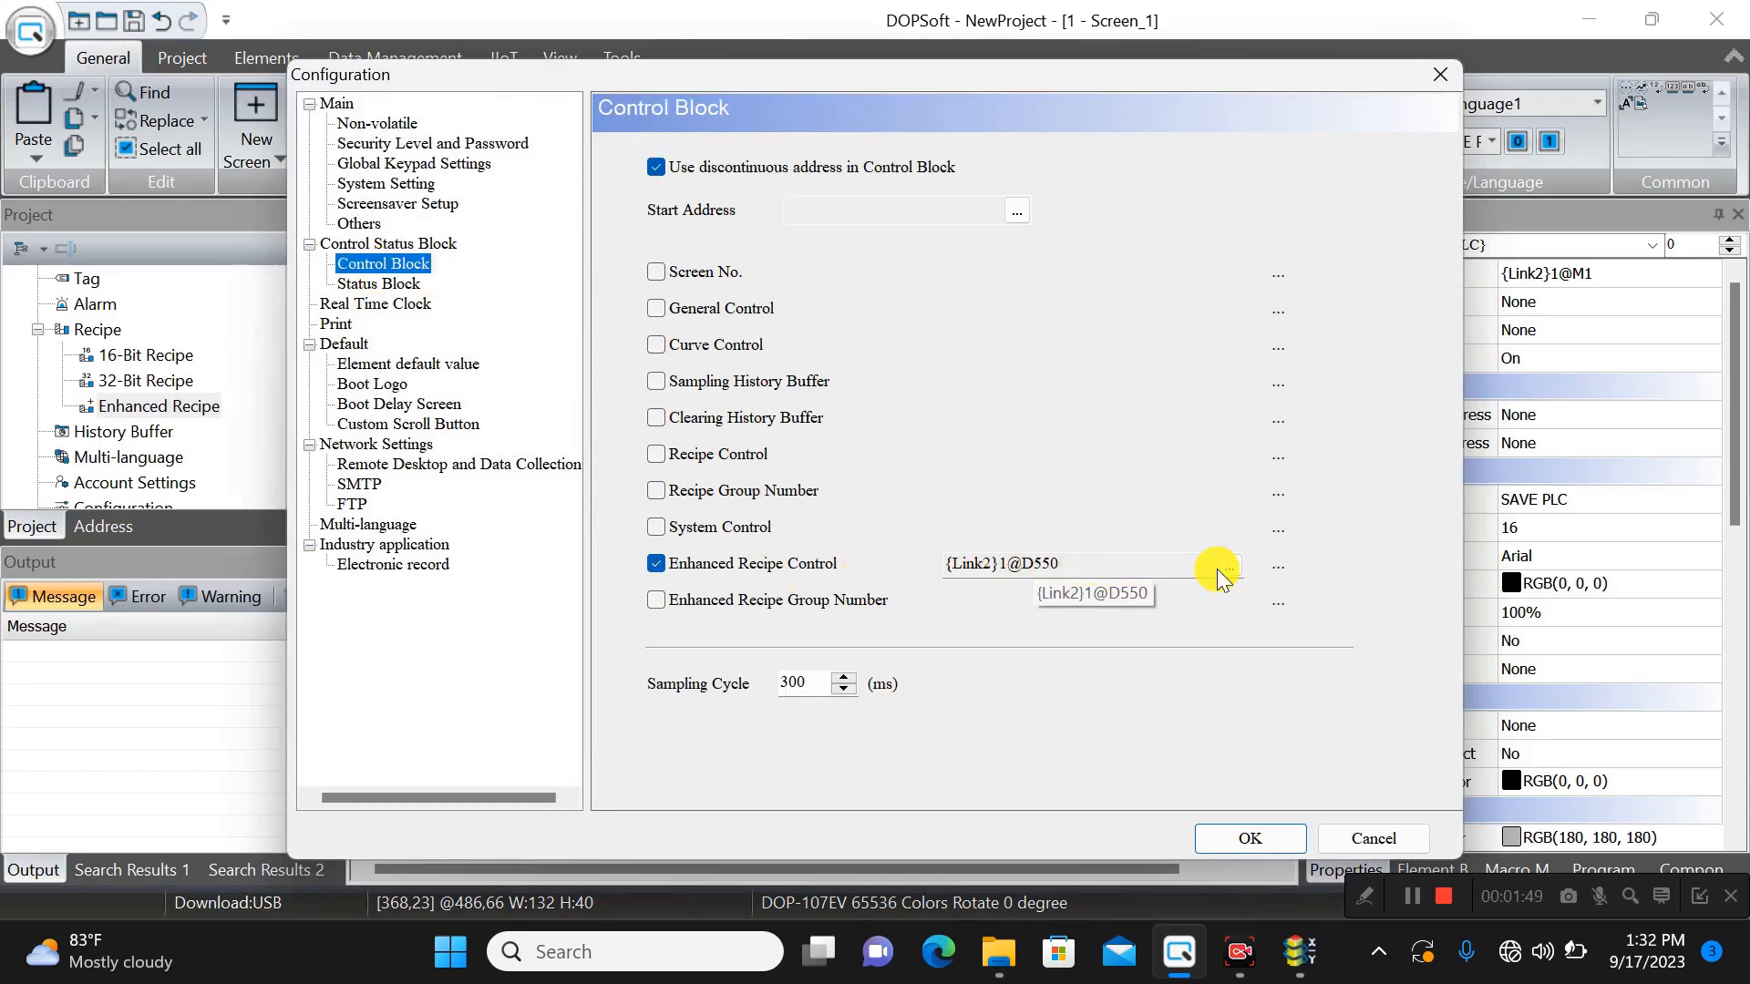
pyautogui.moveTo(1276, 566)
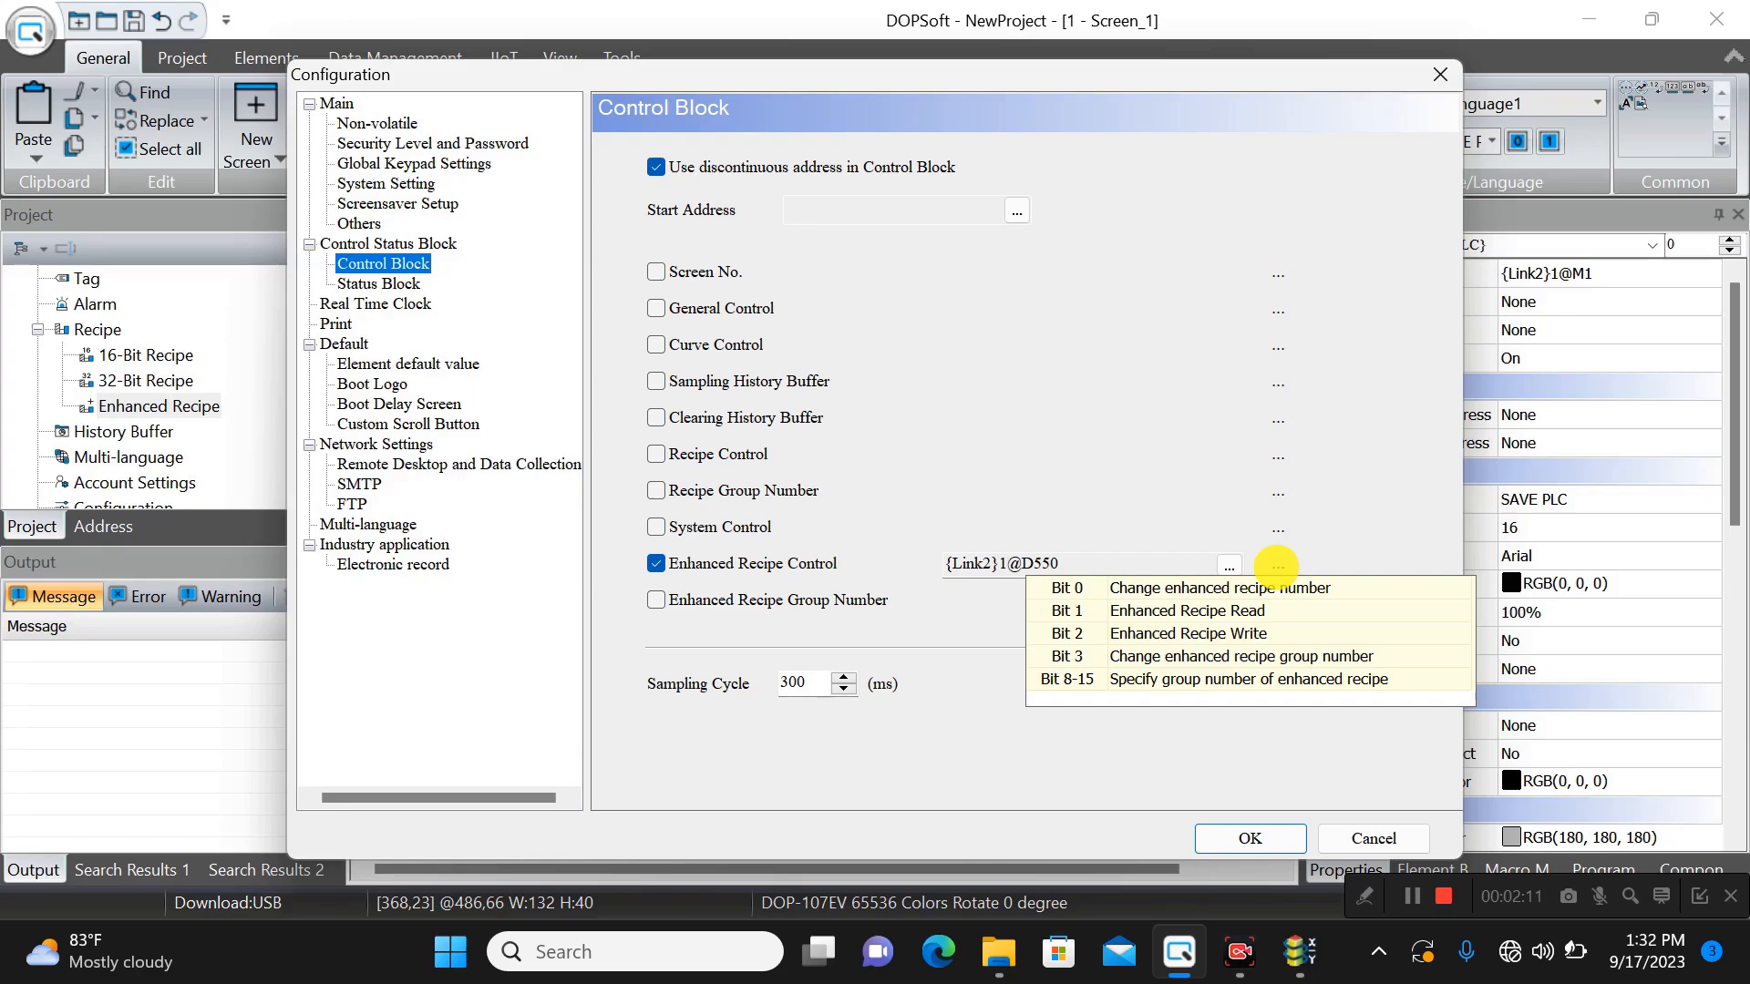
pyautogui.click(1252, 835)
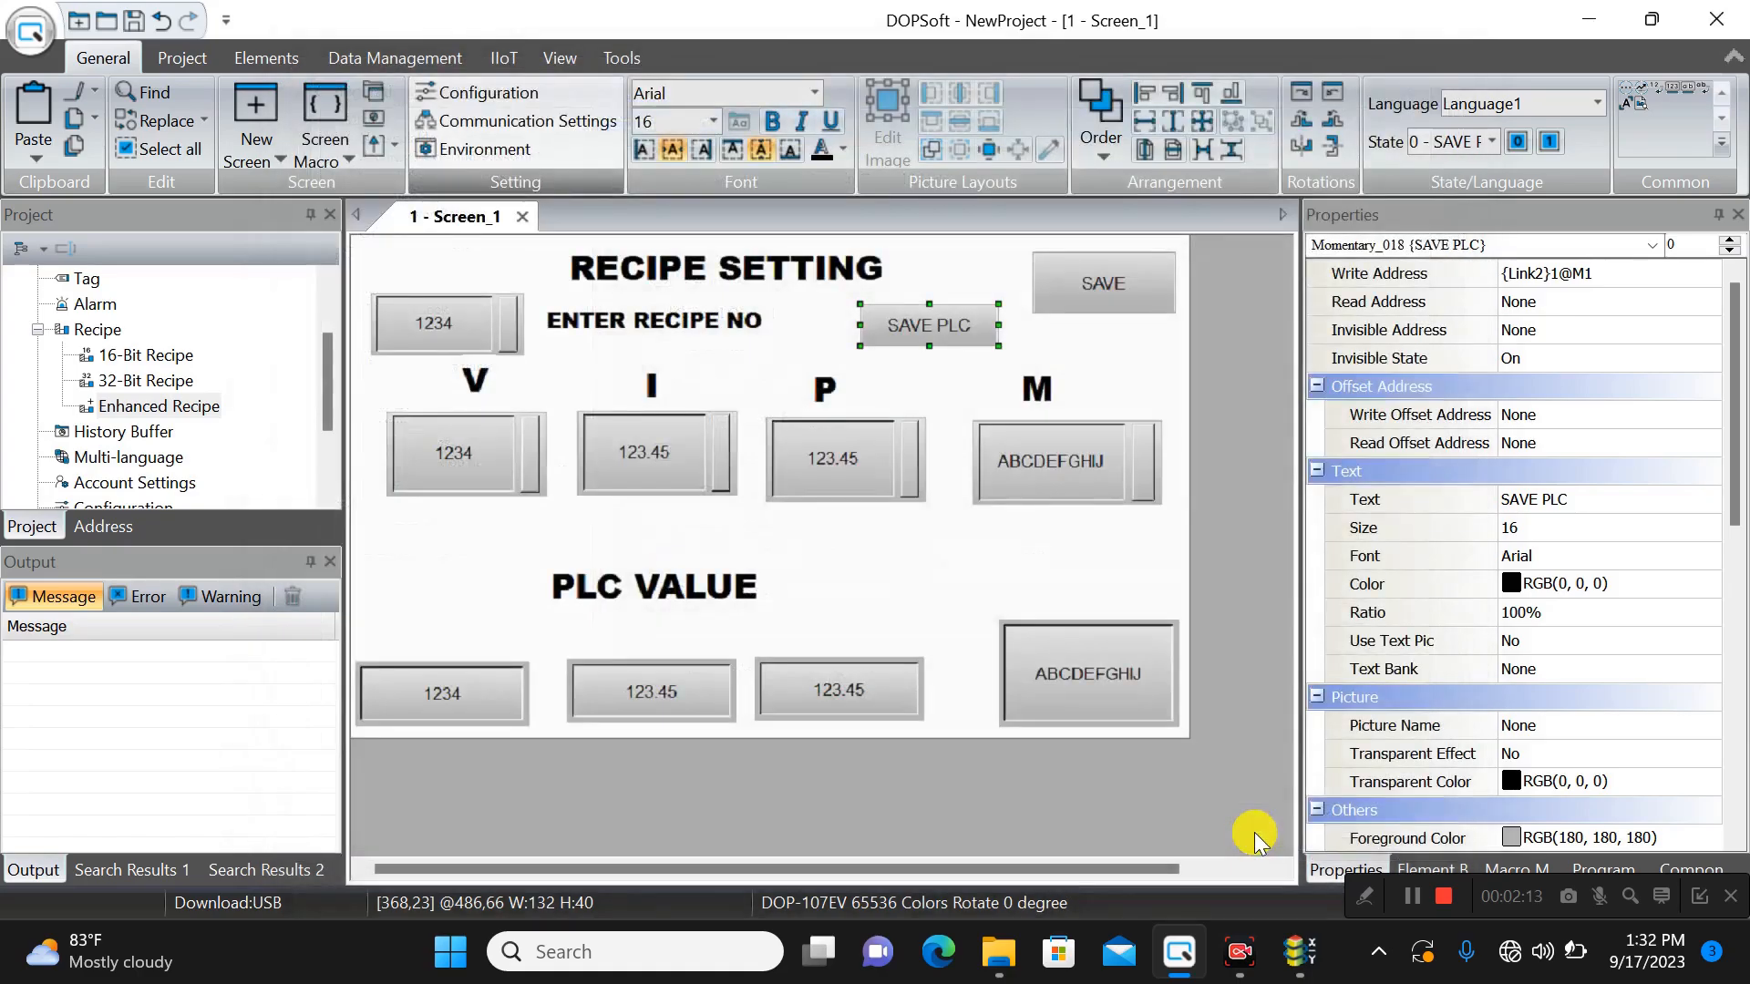
pyautogui.doubleClick(934, 324)
pyautogui.click(1336, 70)
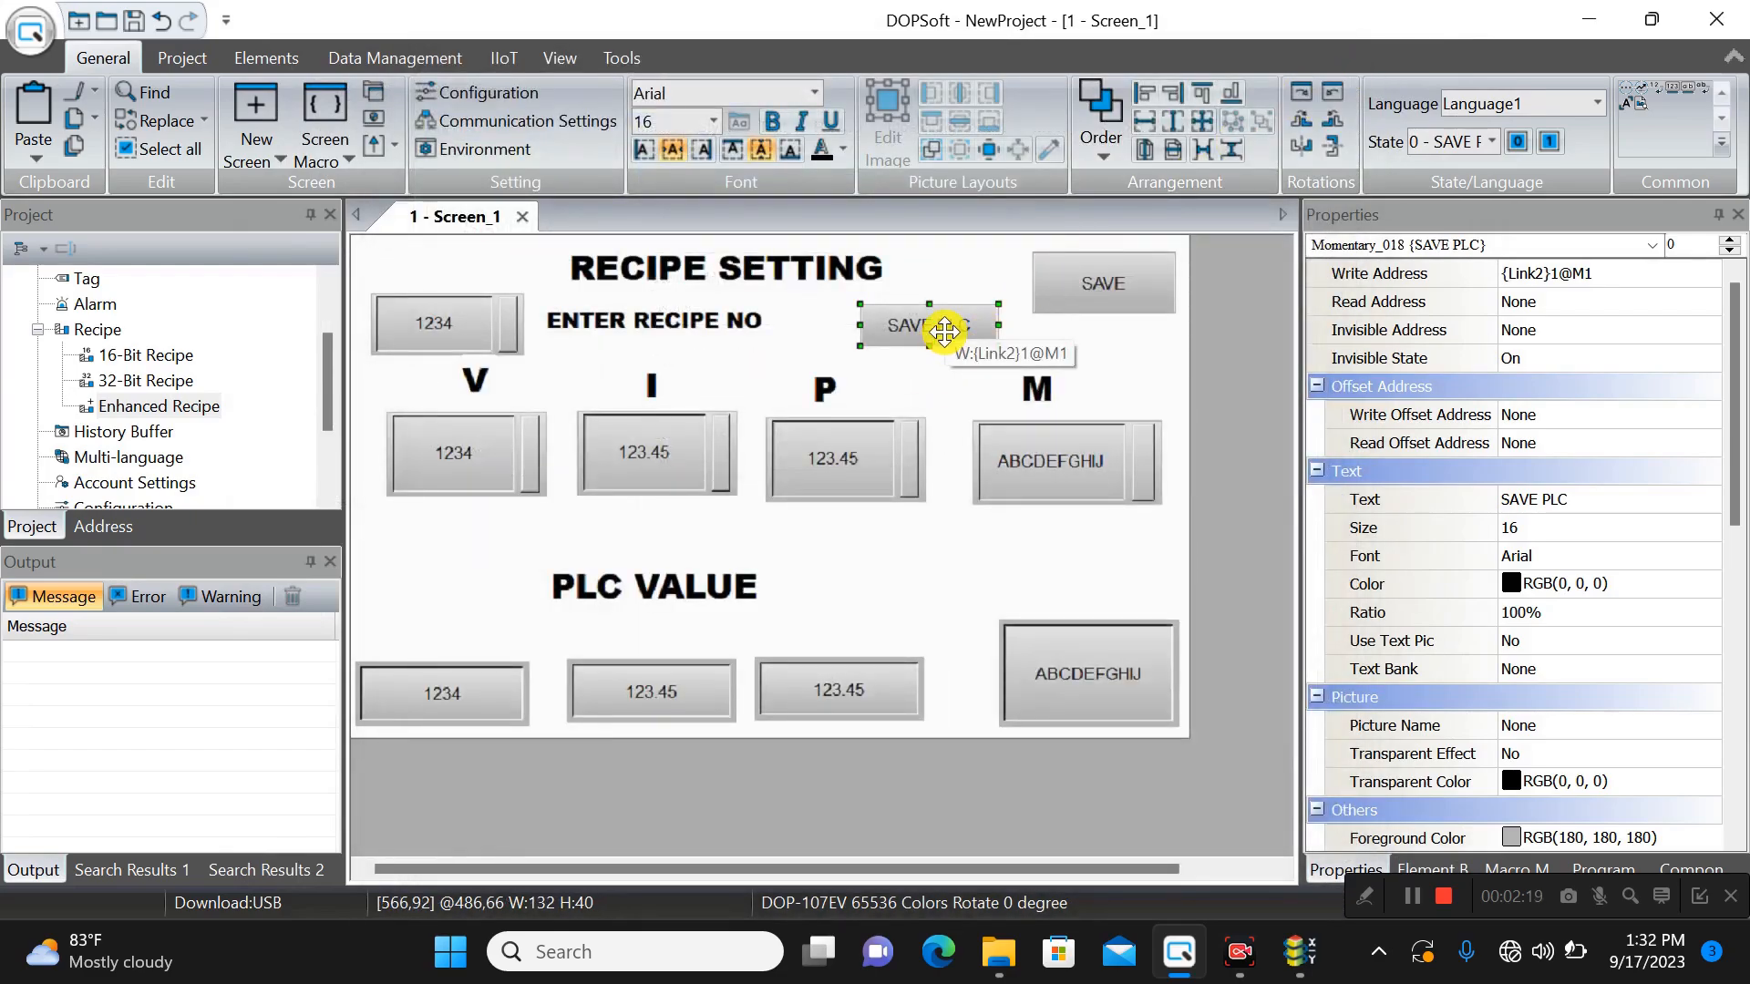
# - Switch to WPLSoft and create a first rung with an M1 contact driving MOV K4 D550
pyautogui.click(1299, 951)
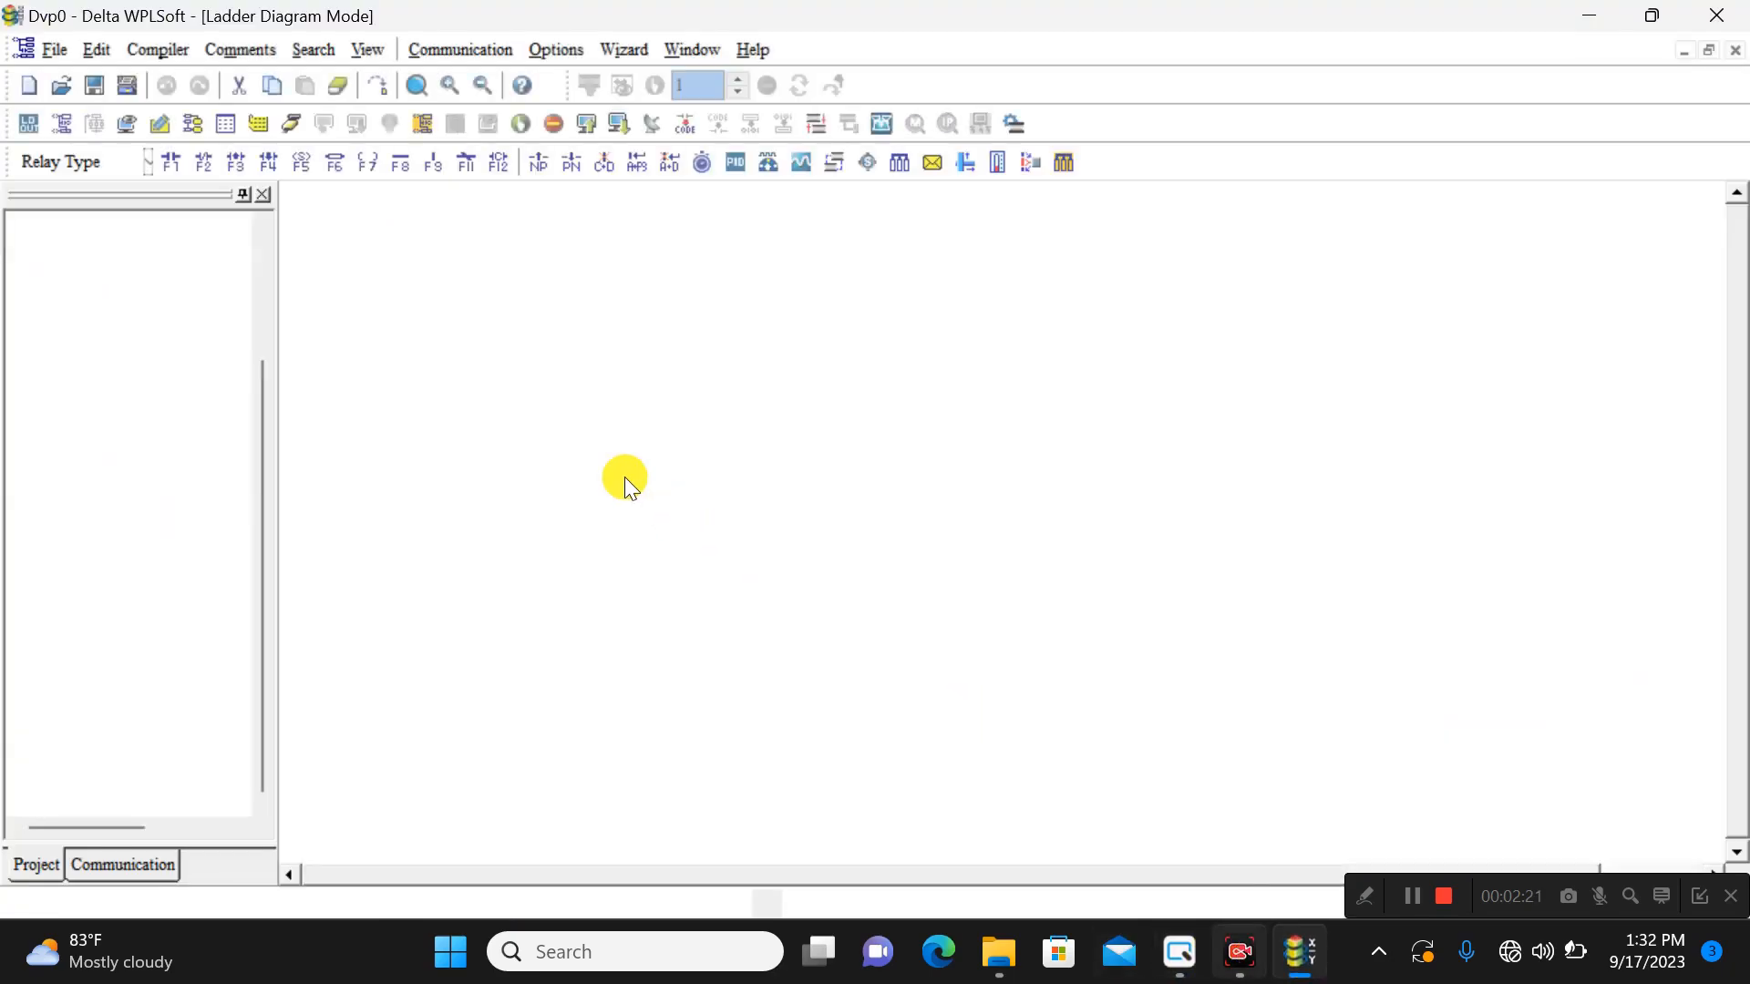
pyautogui.write('LD M1')
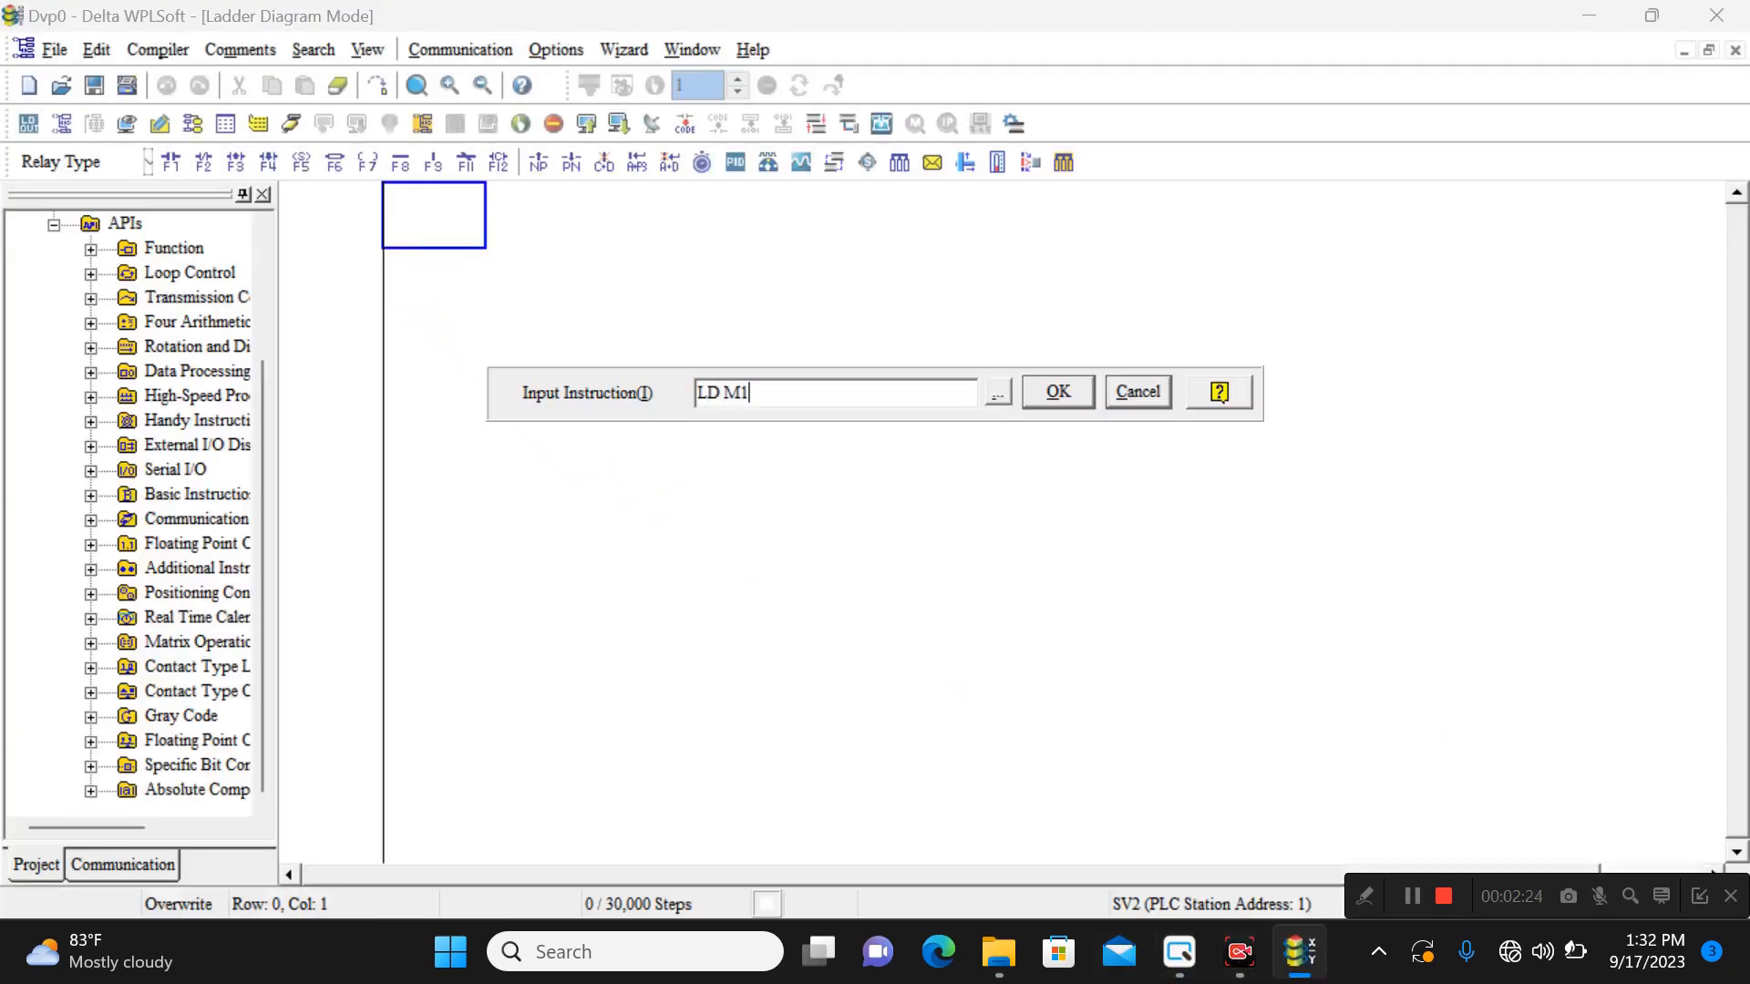
pyautogui.press('Return')
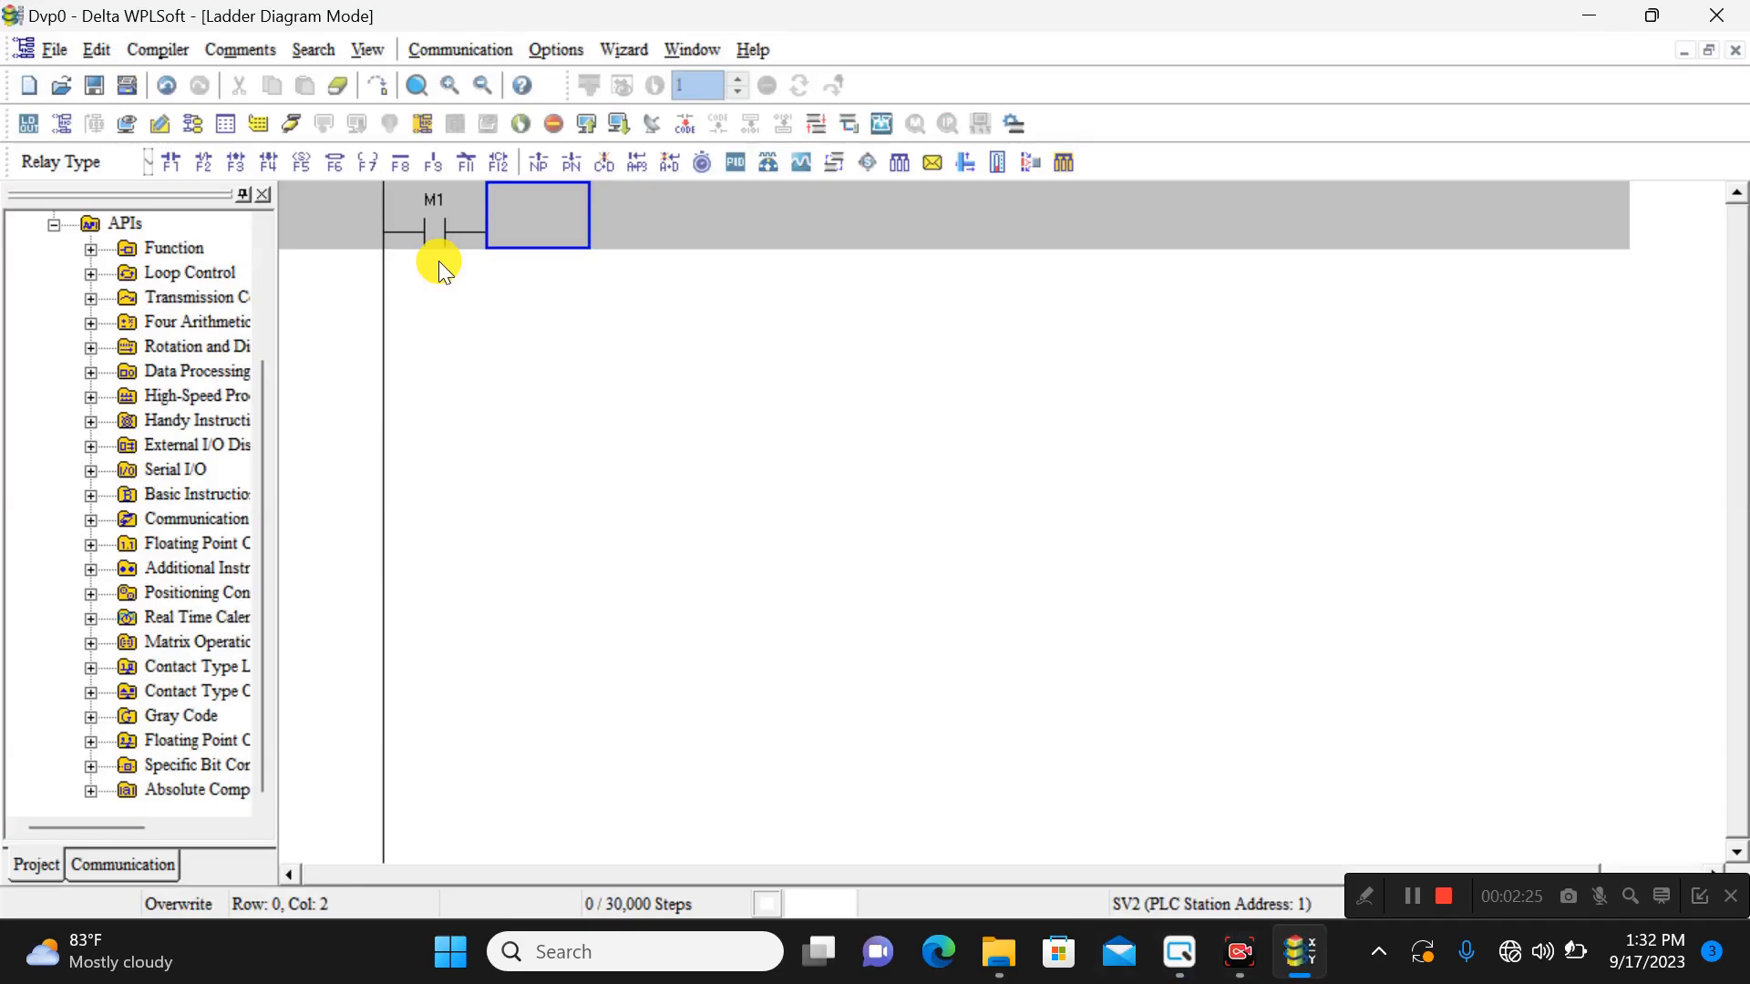
pyautogui.write('MOV K')
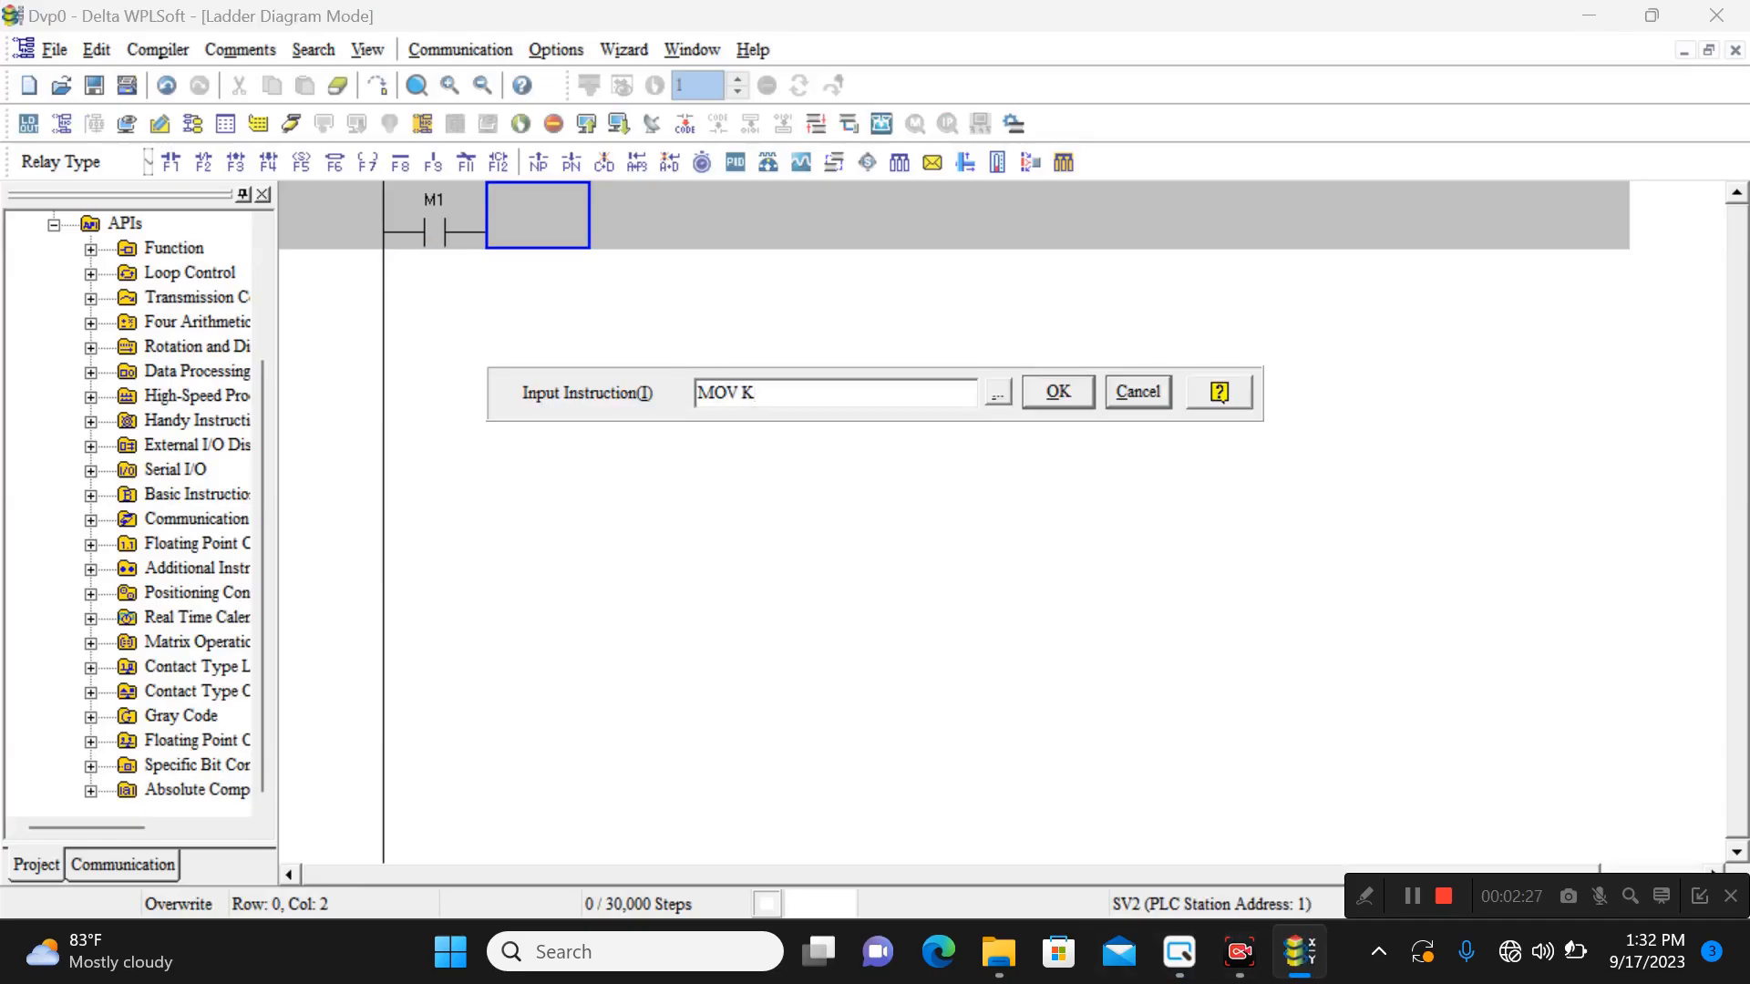
pyautogui.write('4 D550')
pyautogui.click(1052, 390)
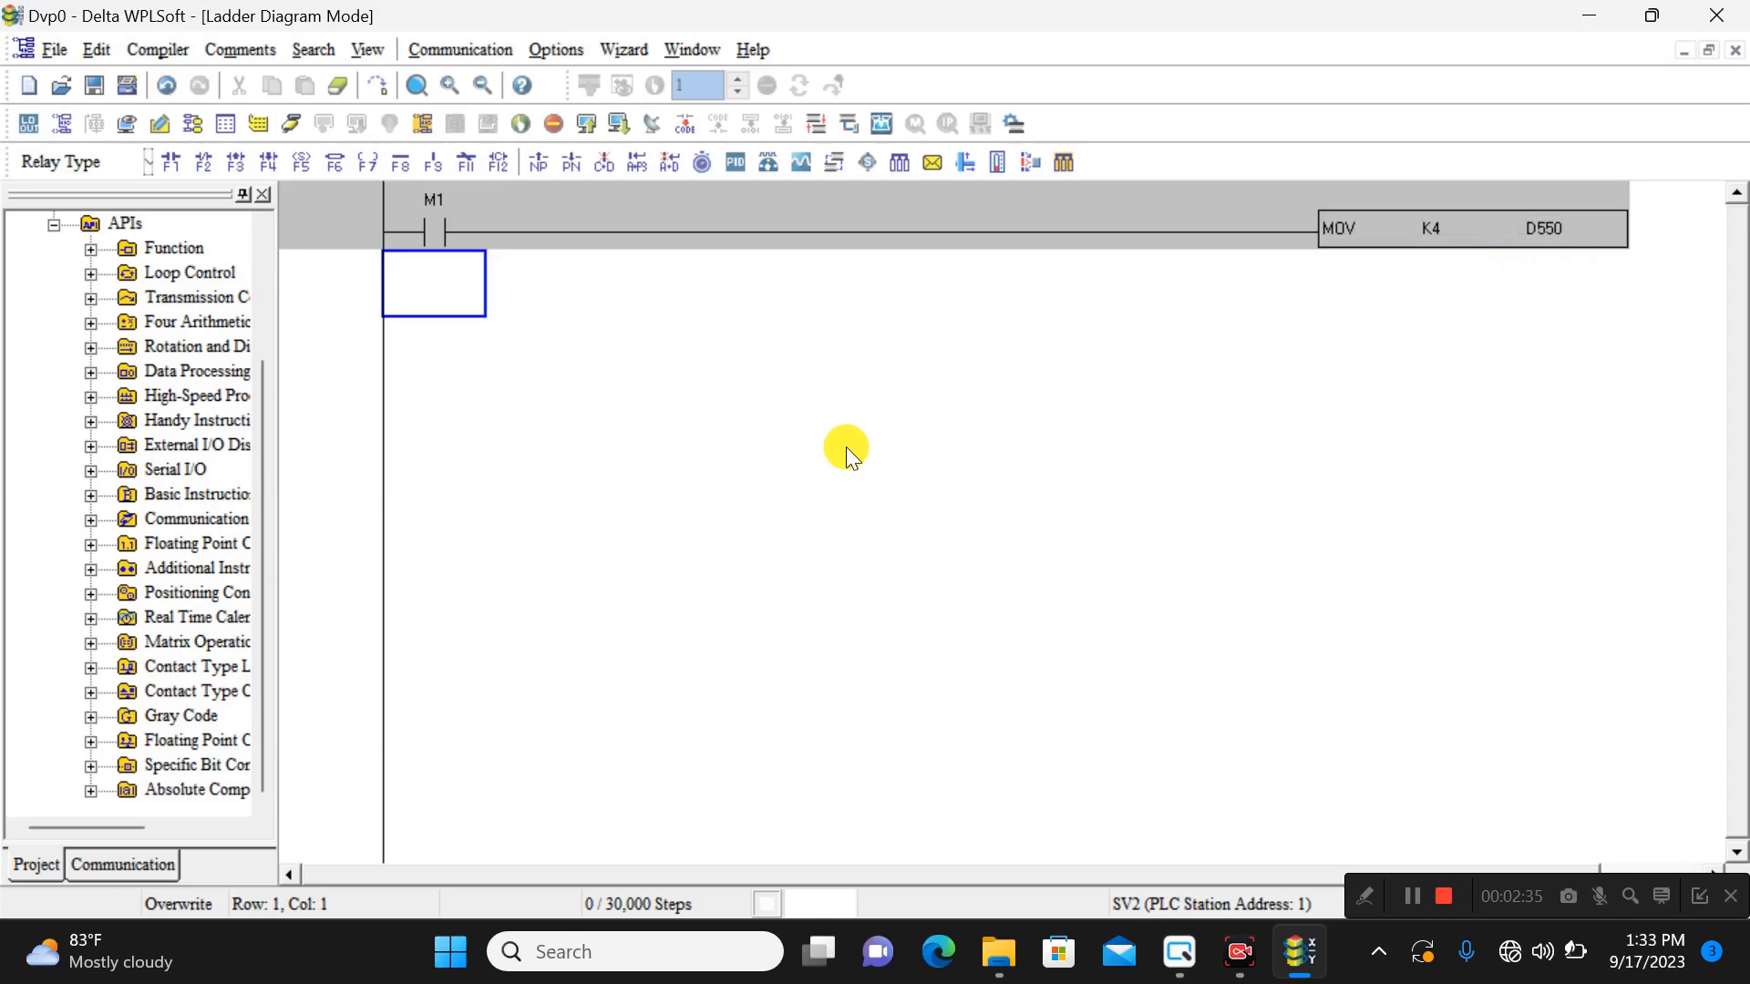
# - Start a second rung with the comparison contact LD= D550 K4
pyautogui.write('LD')
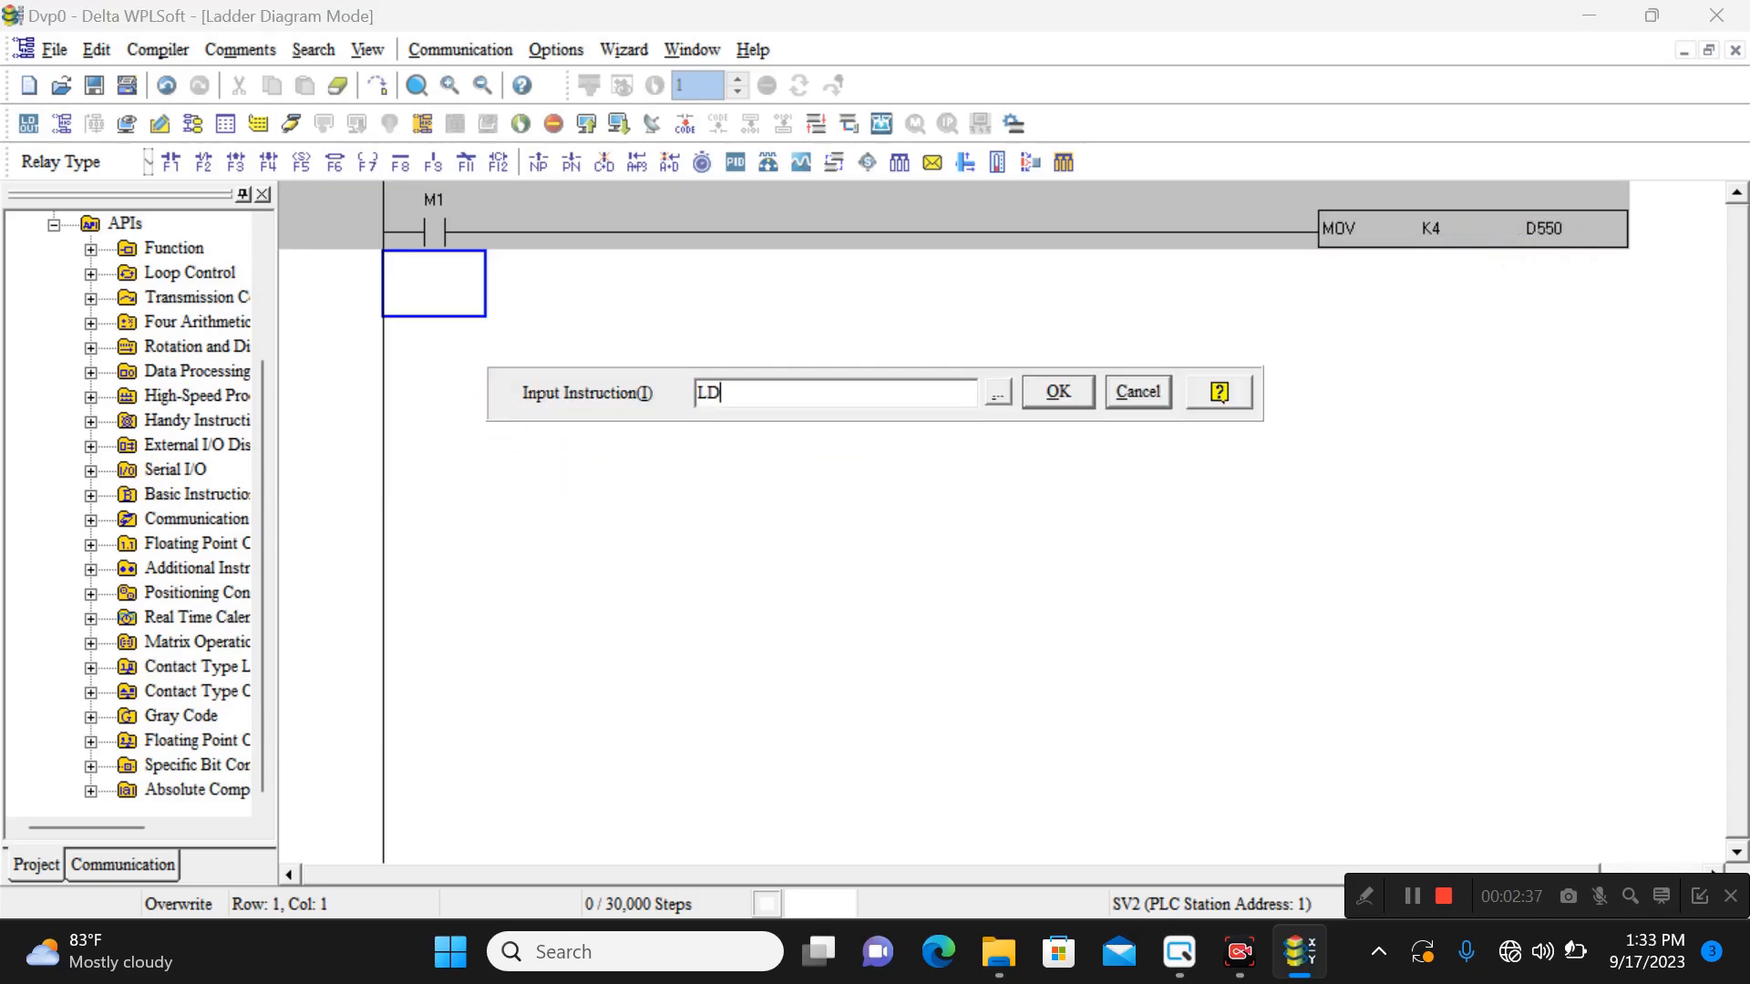
pyautogui.write('= D550 K4')
pyautogui.click(1055, 392)
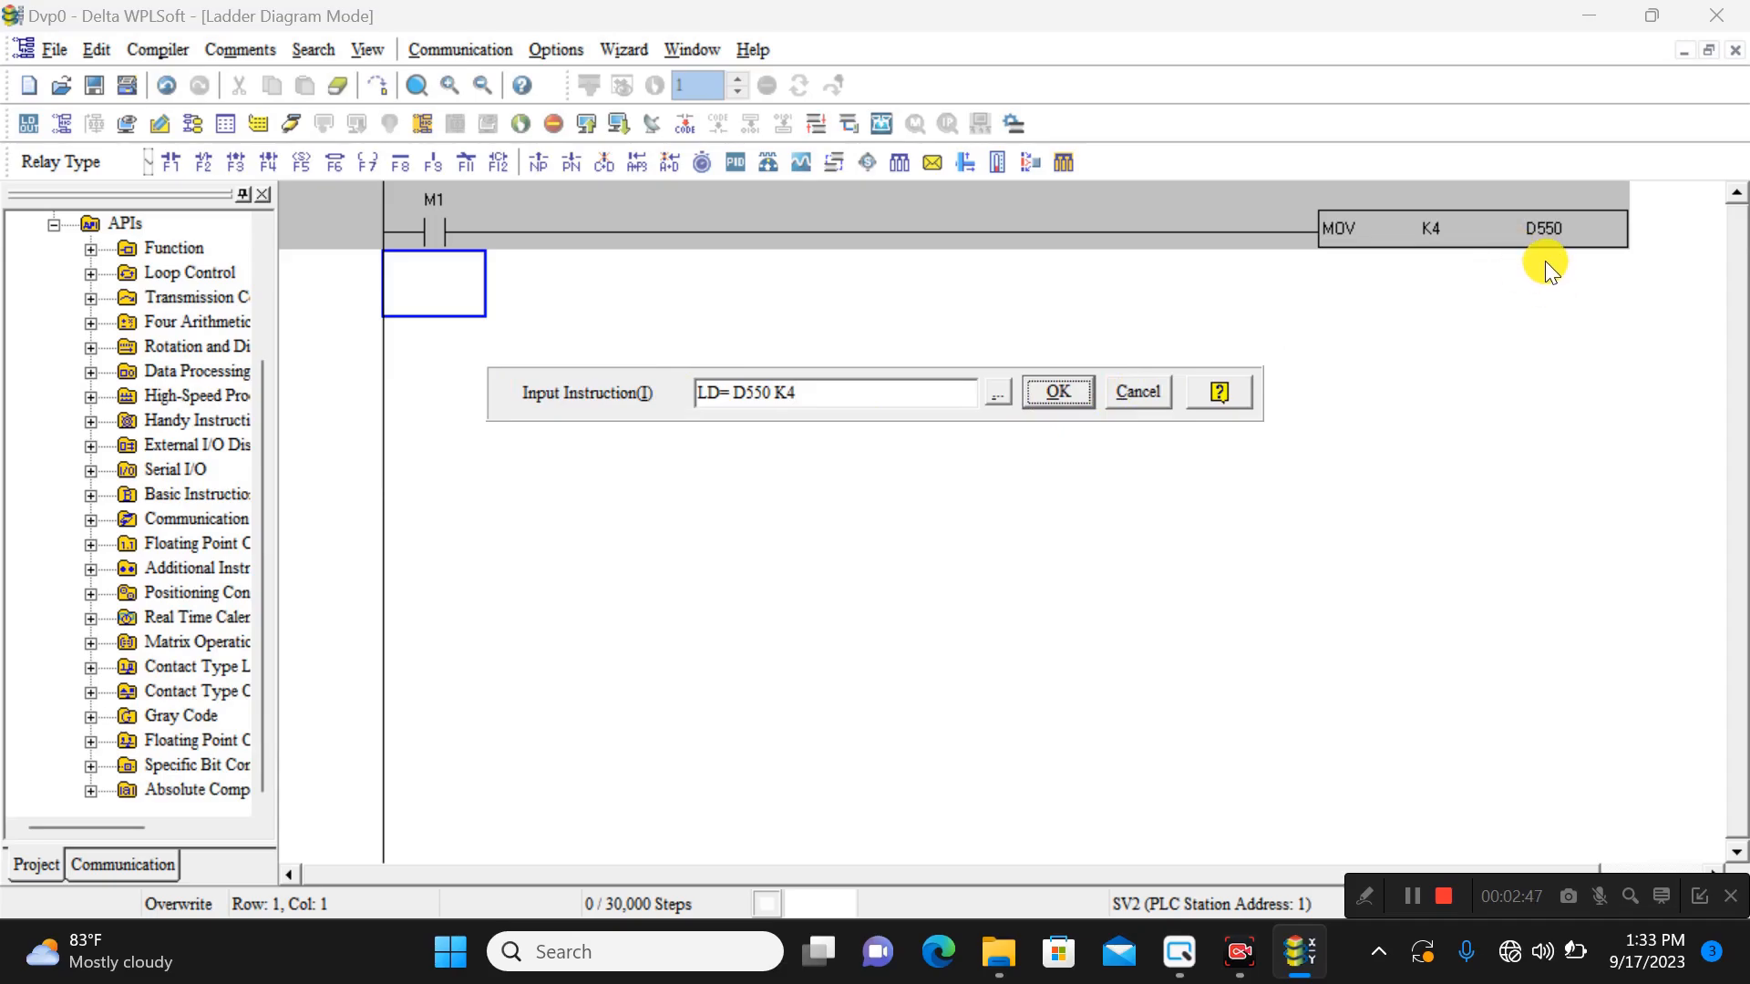
pyautogui.press('Return')
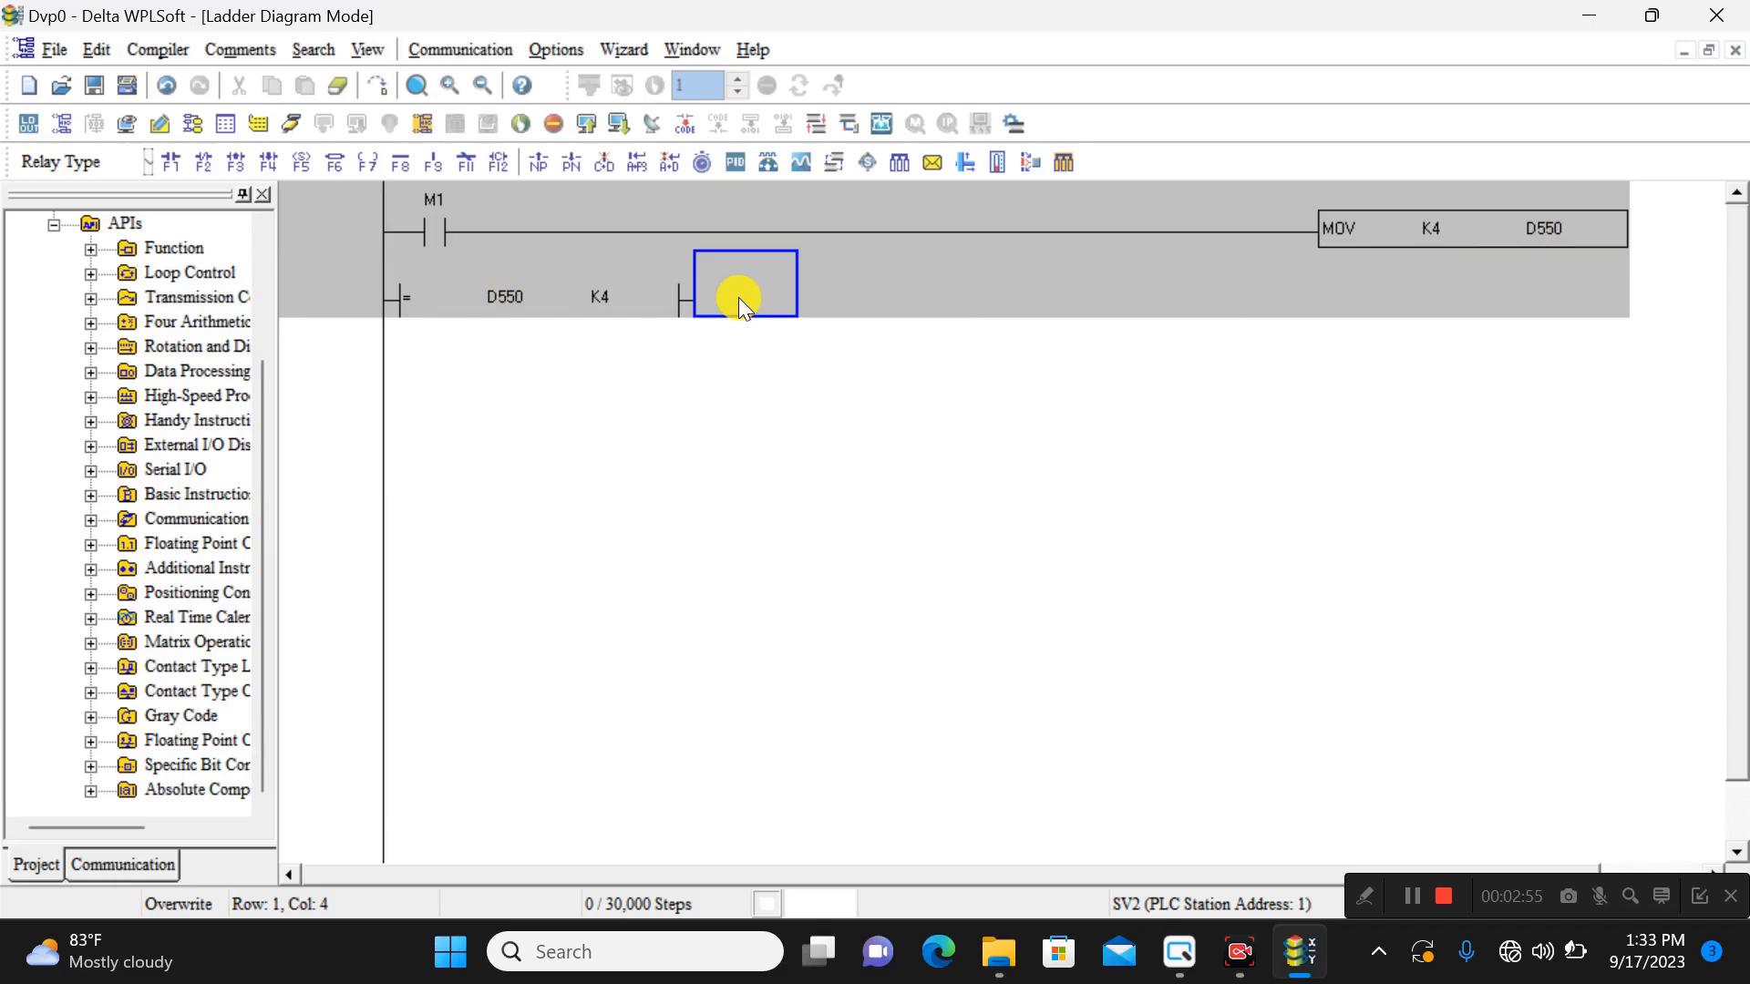
# - Complete the comparison rung with the timer output TMR T1 K20
pyautogui.write('o')
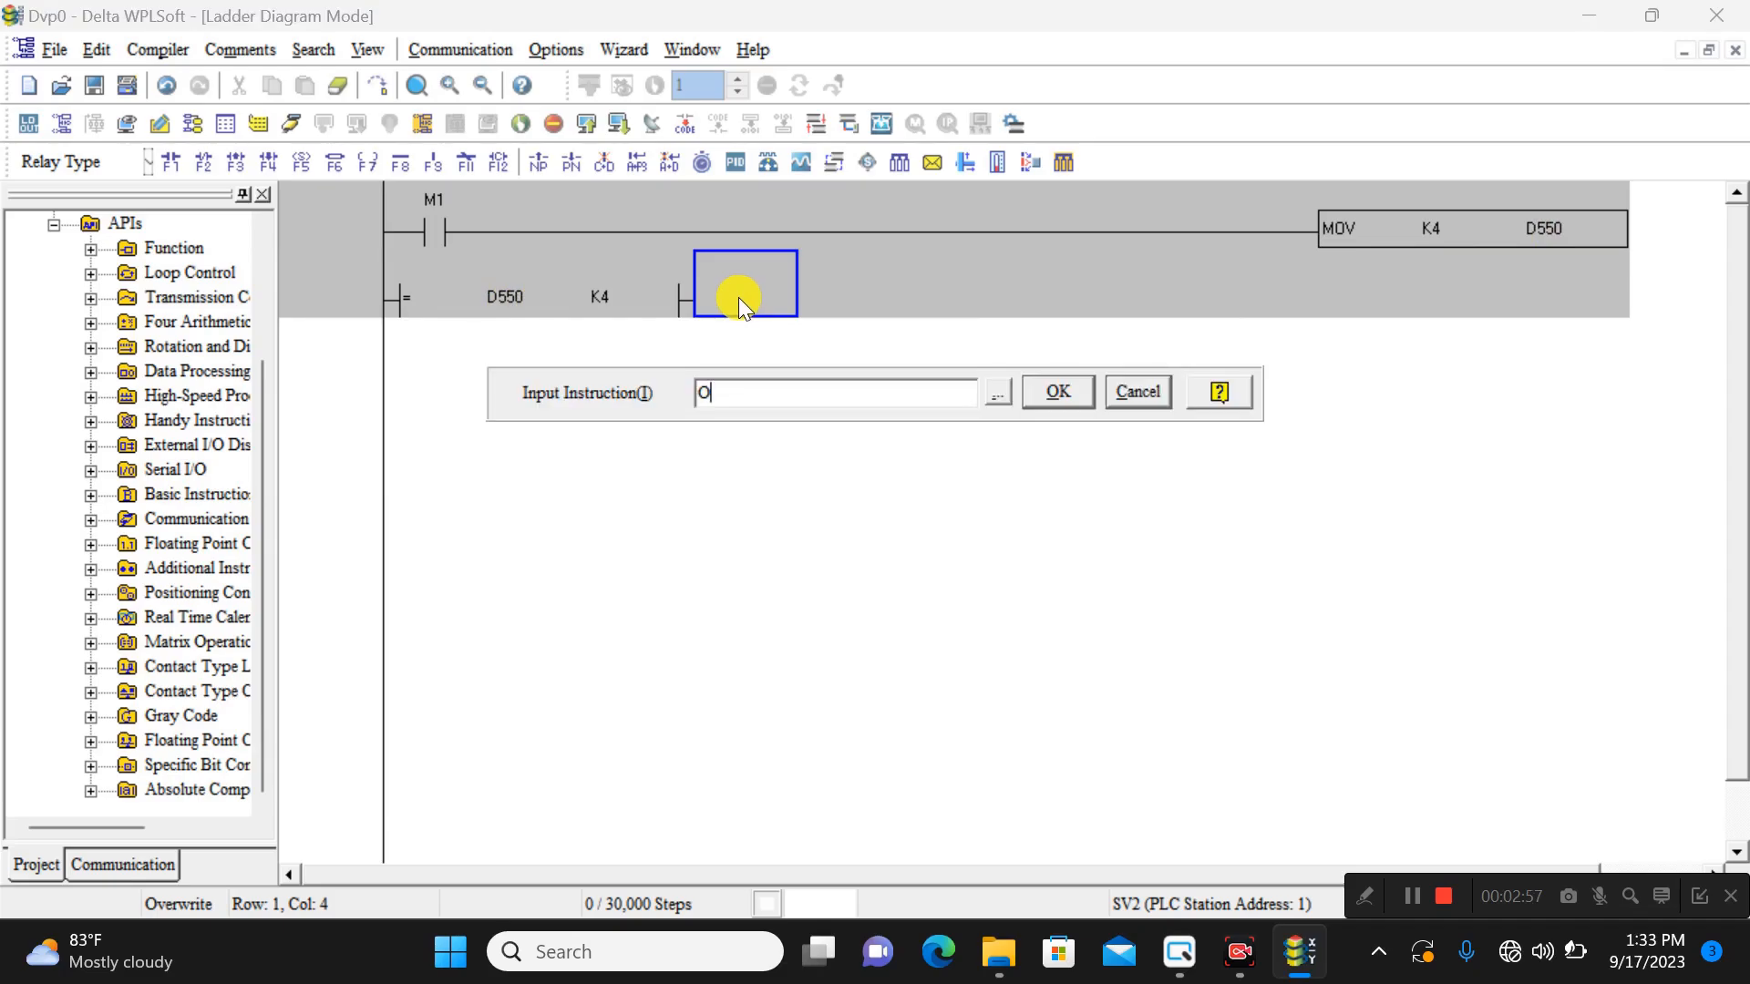
pyautogui.press('BackSpace')
pyautogui.write('TMR T1 K20')
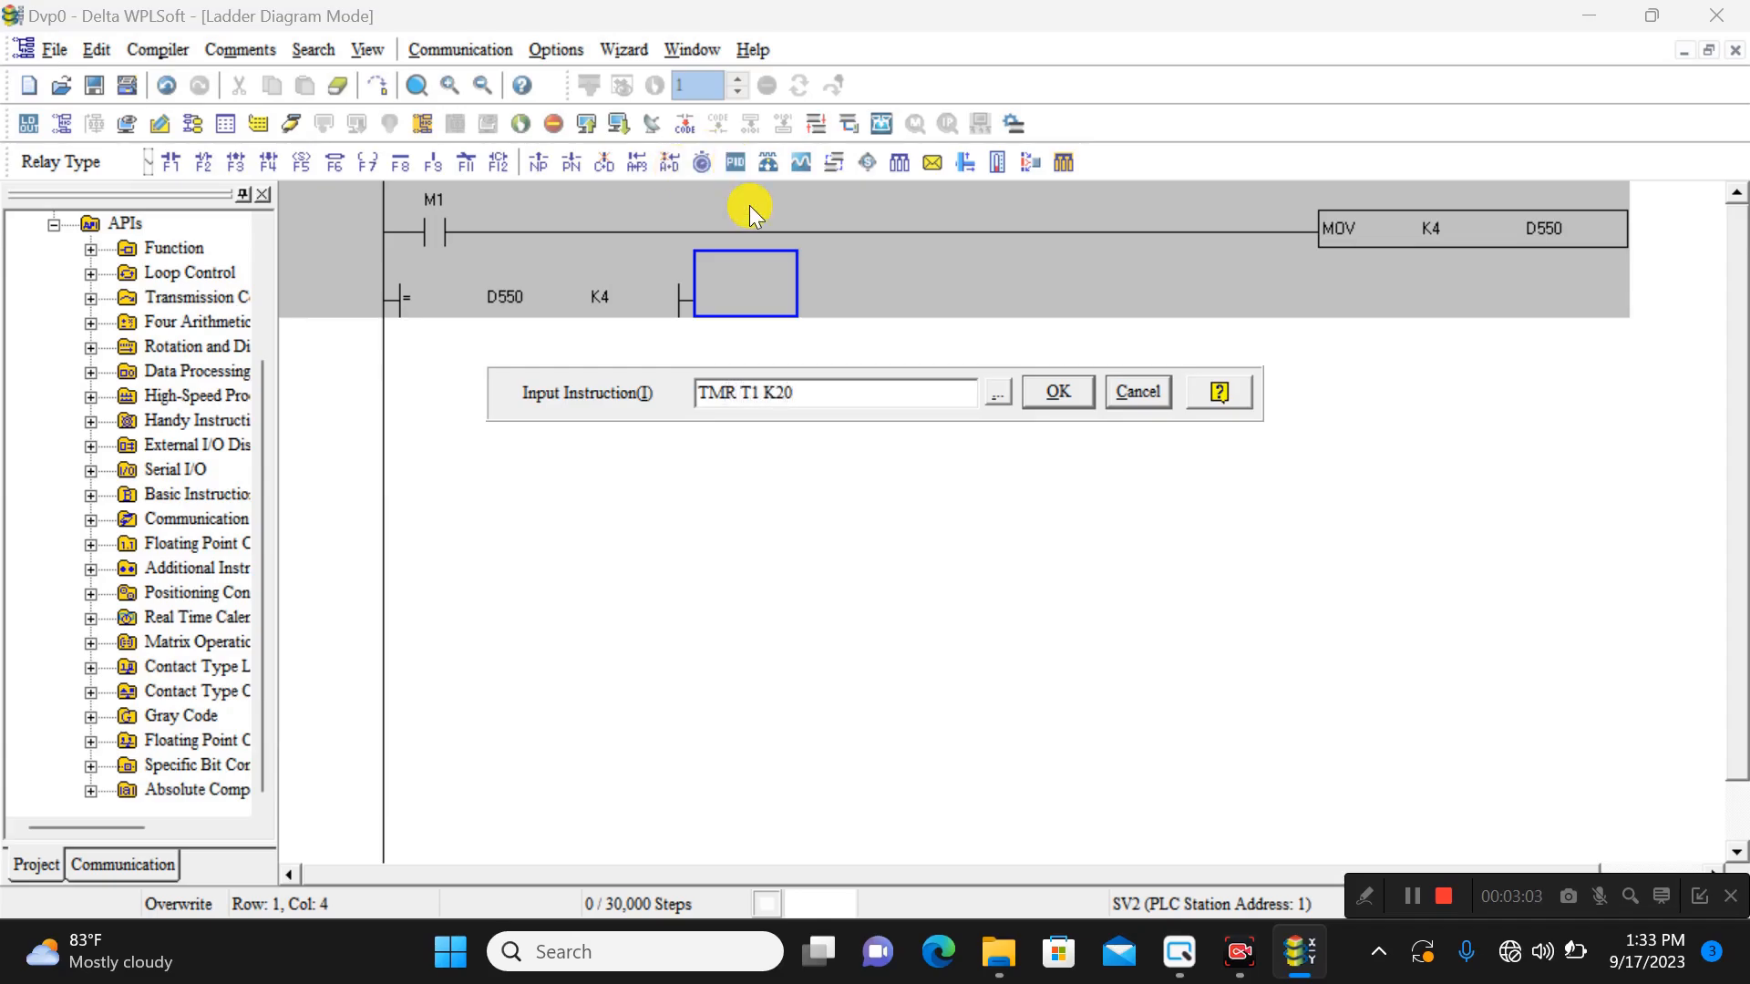
pyautogui.click(1055, 392)
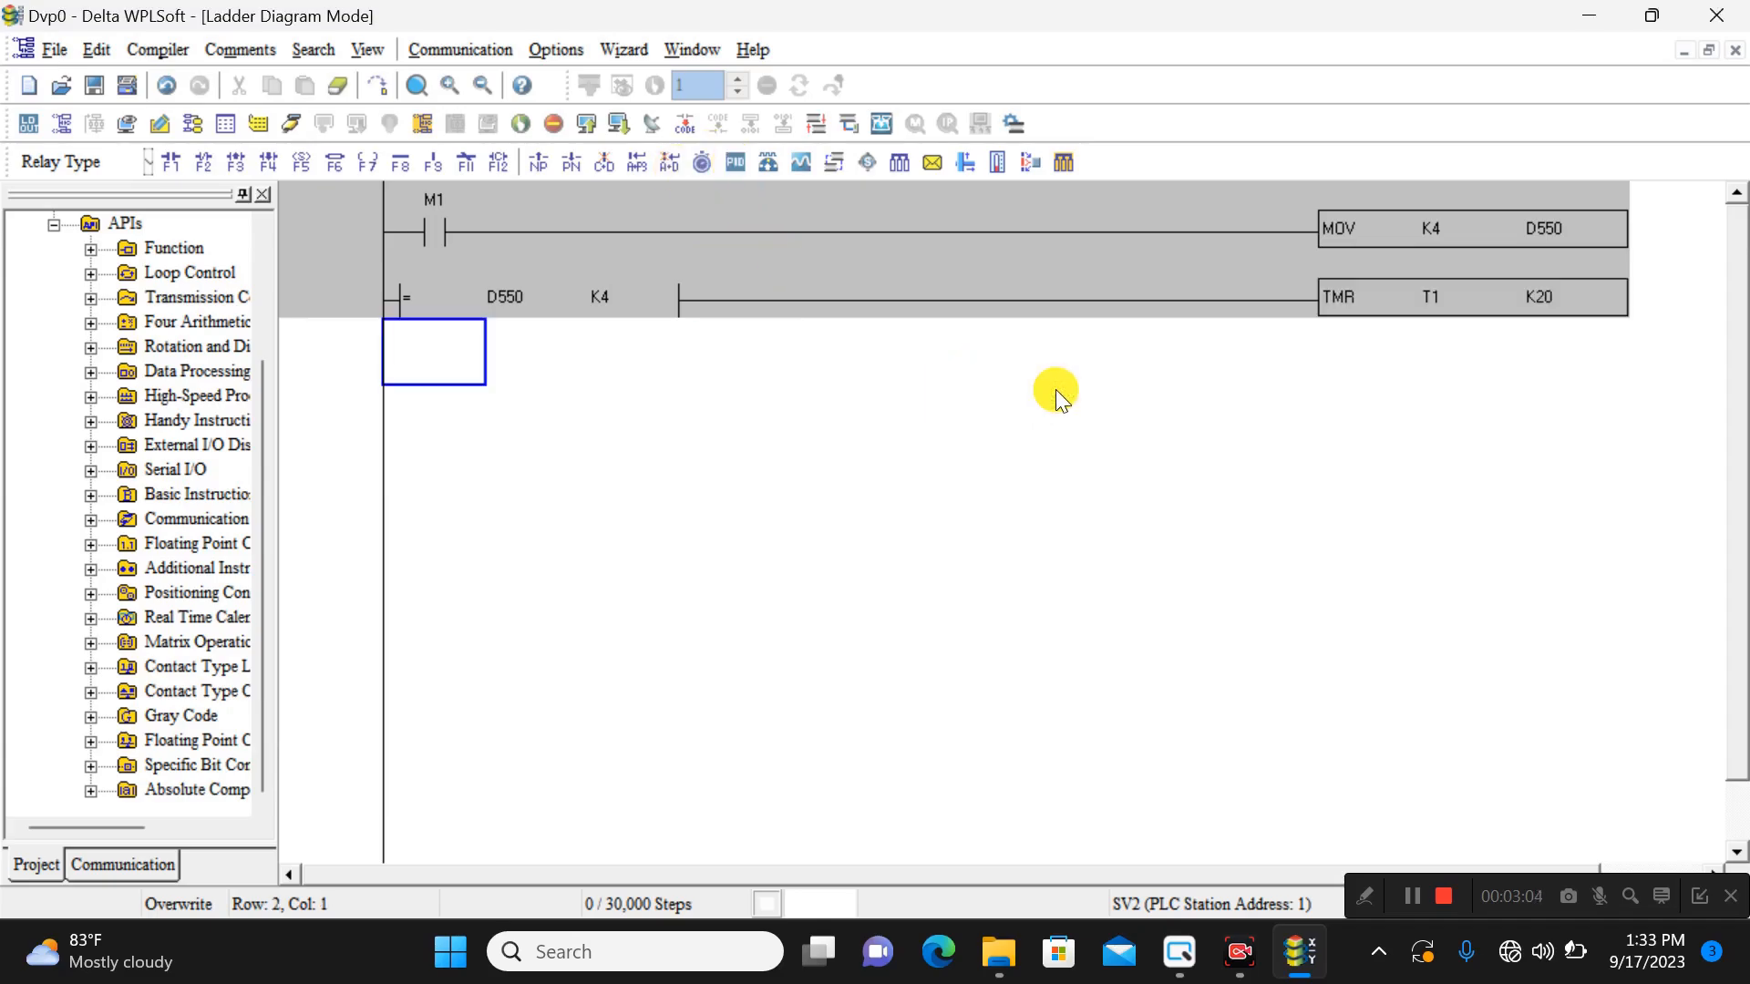
# - Add a parallel branch after the D550 = K4 comparison with a T1 contact driving MOV K0 D550
pyautogui.click(758, 334)
pyautogui.click(765, 315)
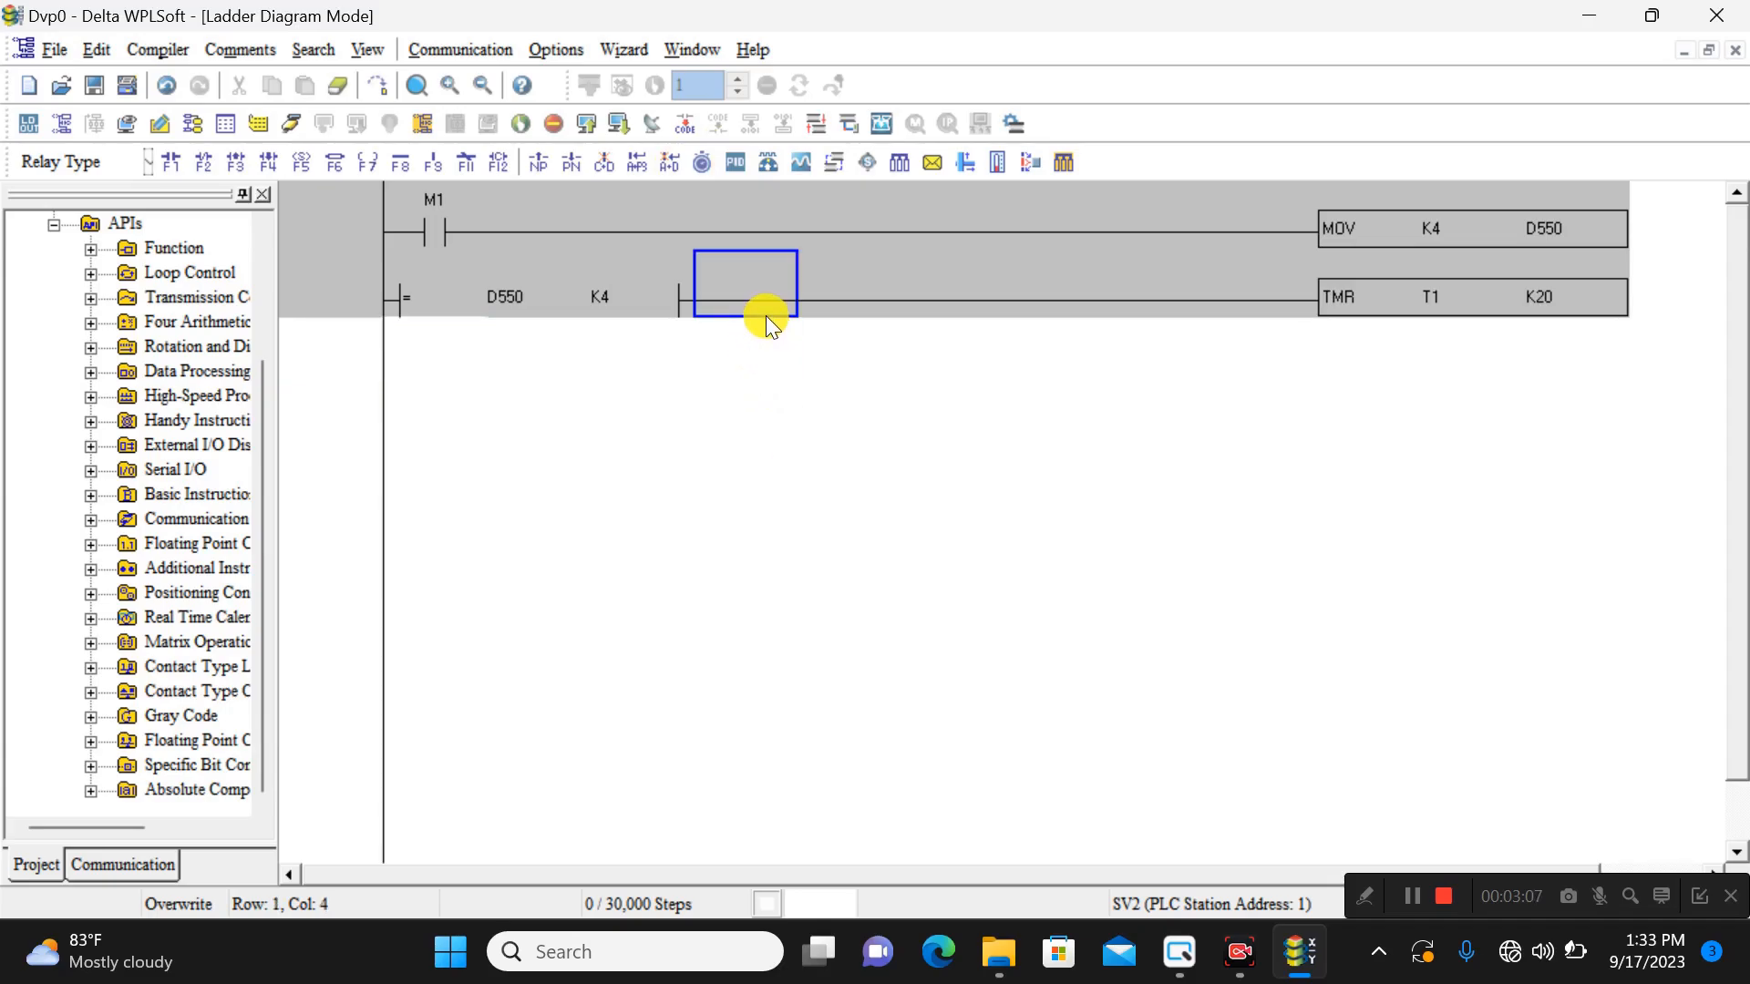
pyautogui.click(724, 367)
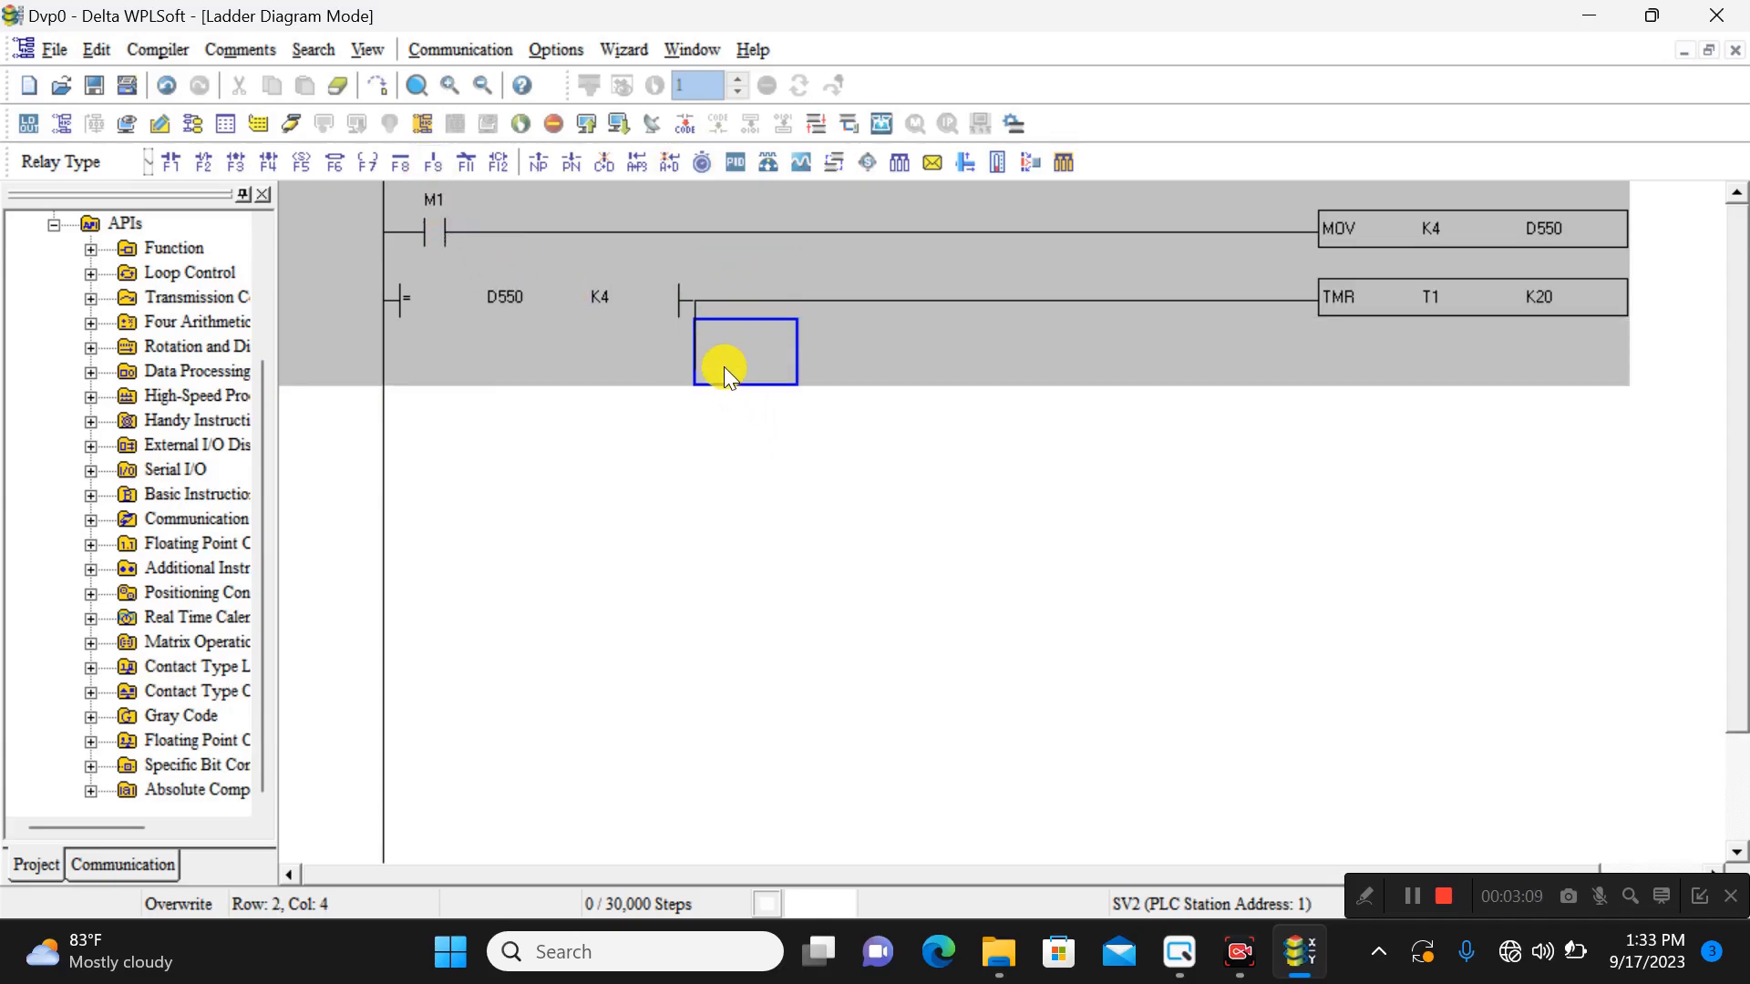
pyautogui.write('LD T1')
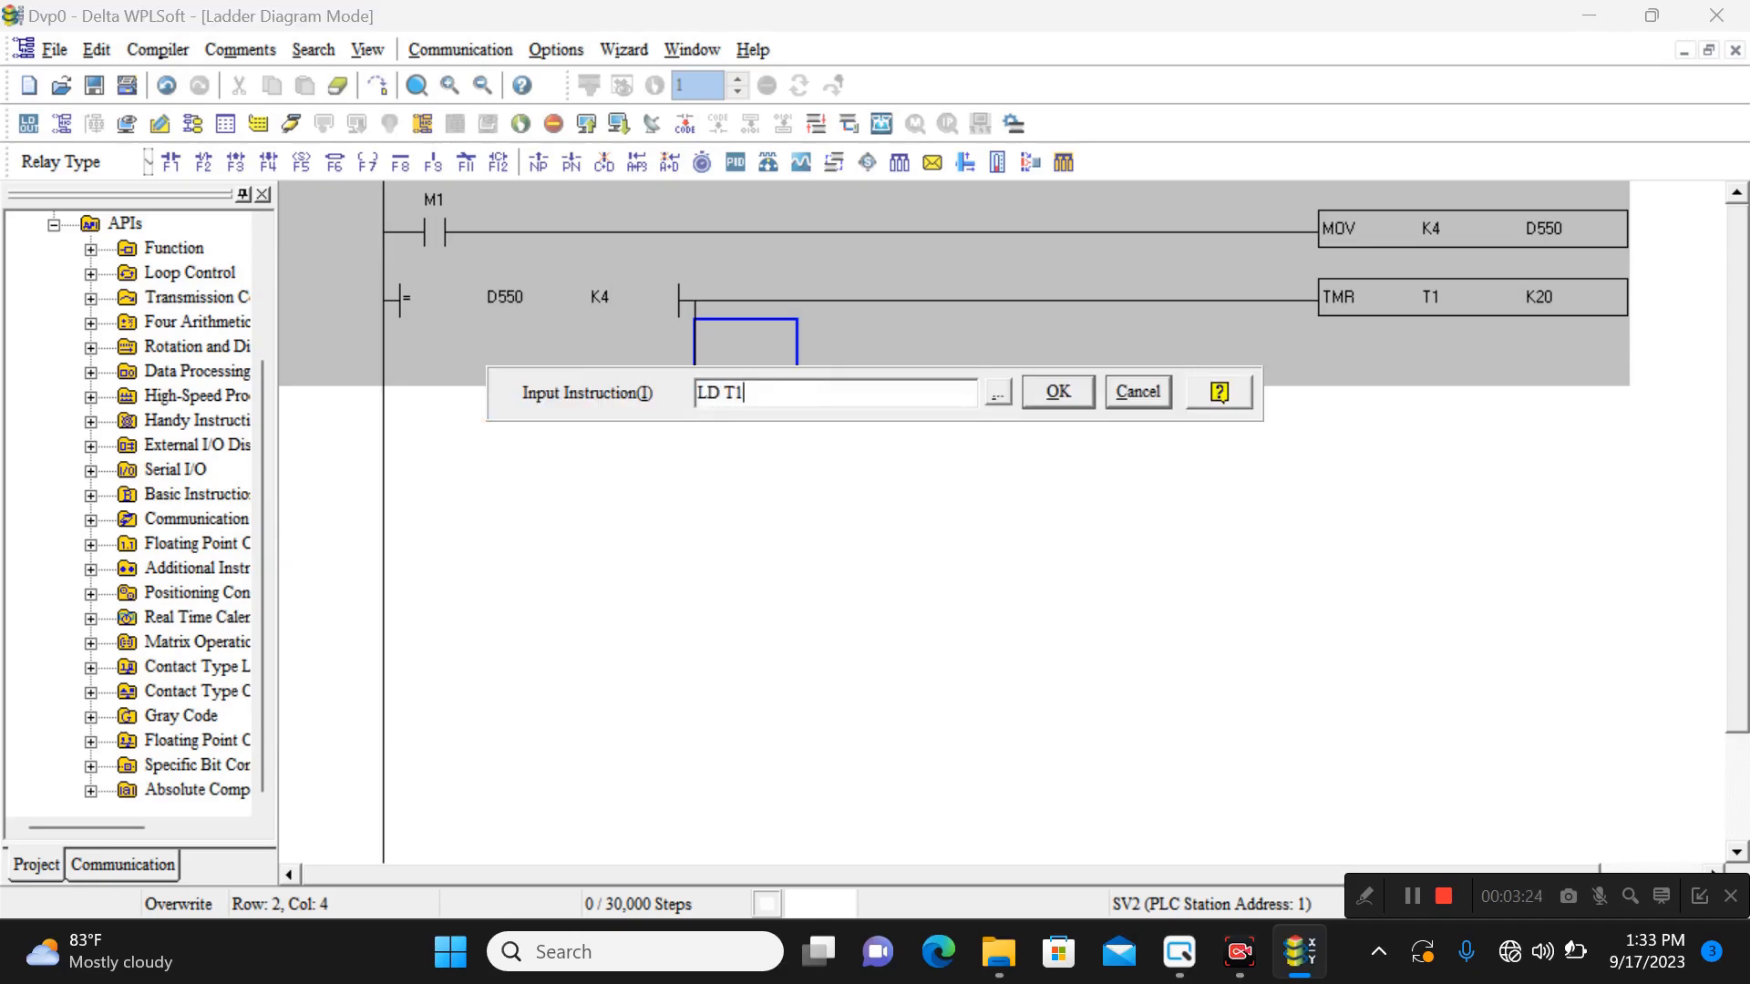
pyautogui.press('Return')
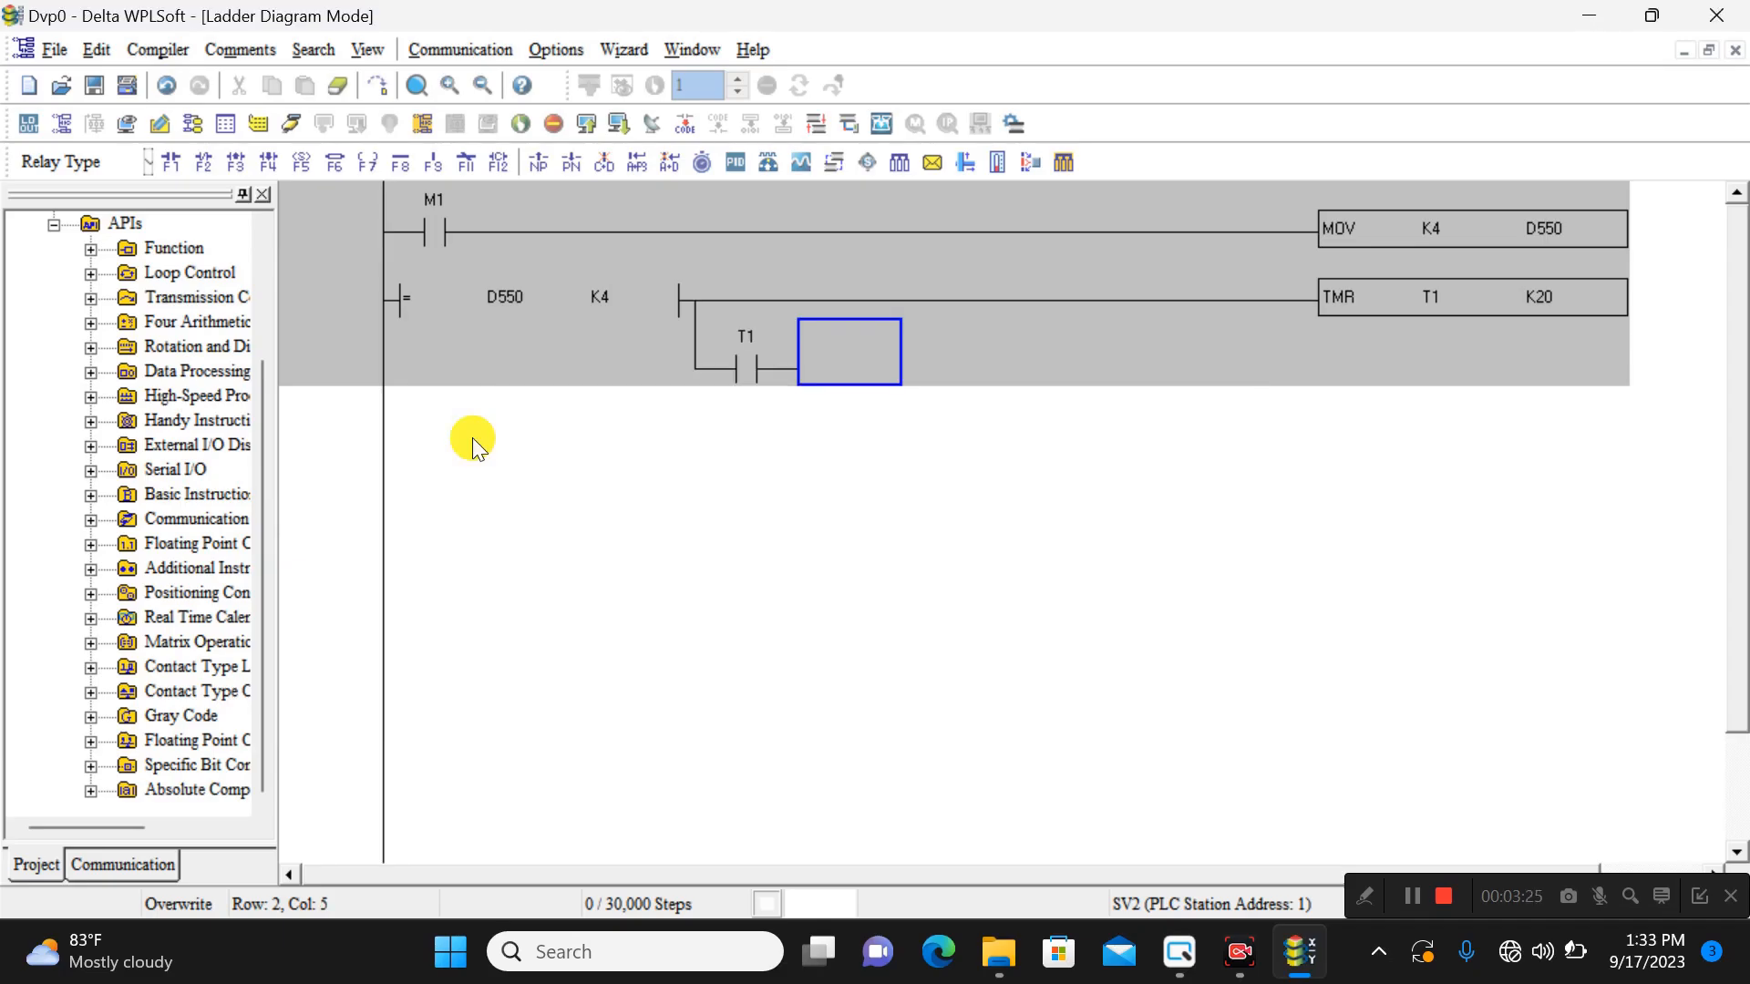
pyautogui.write('MOV K0')
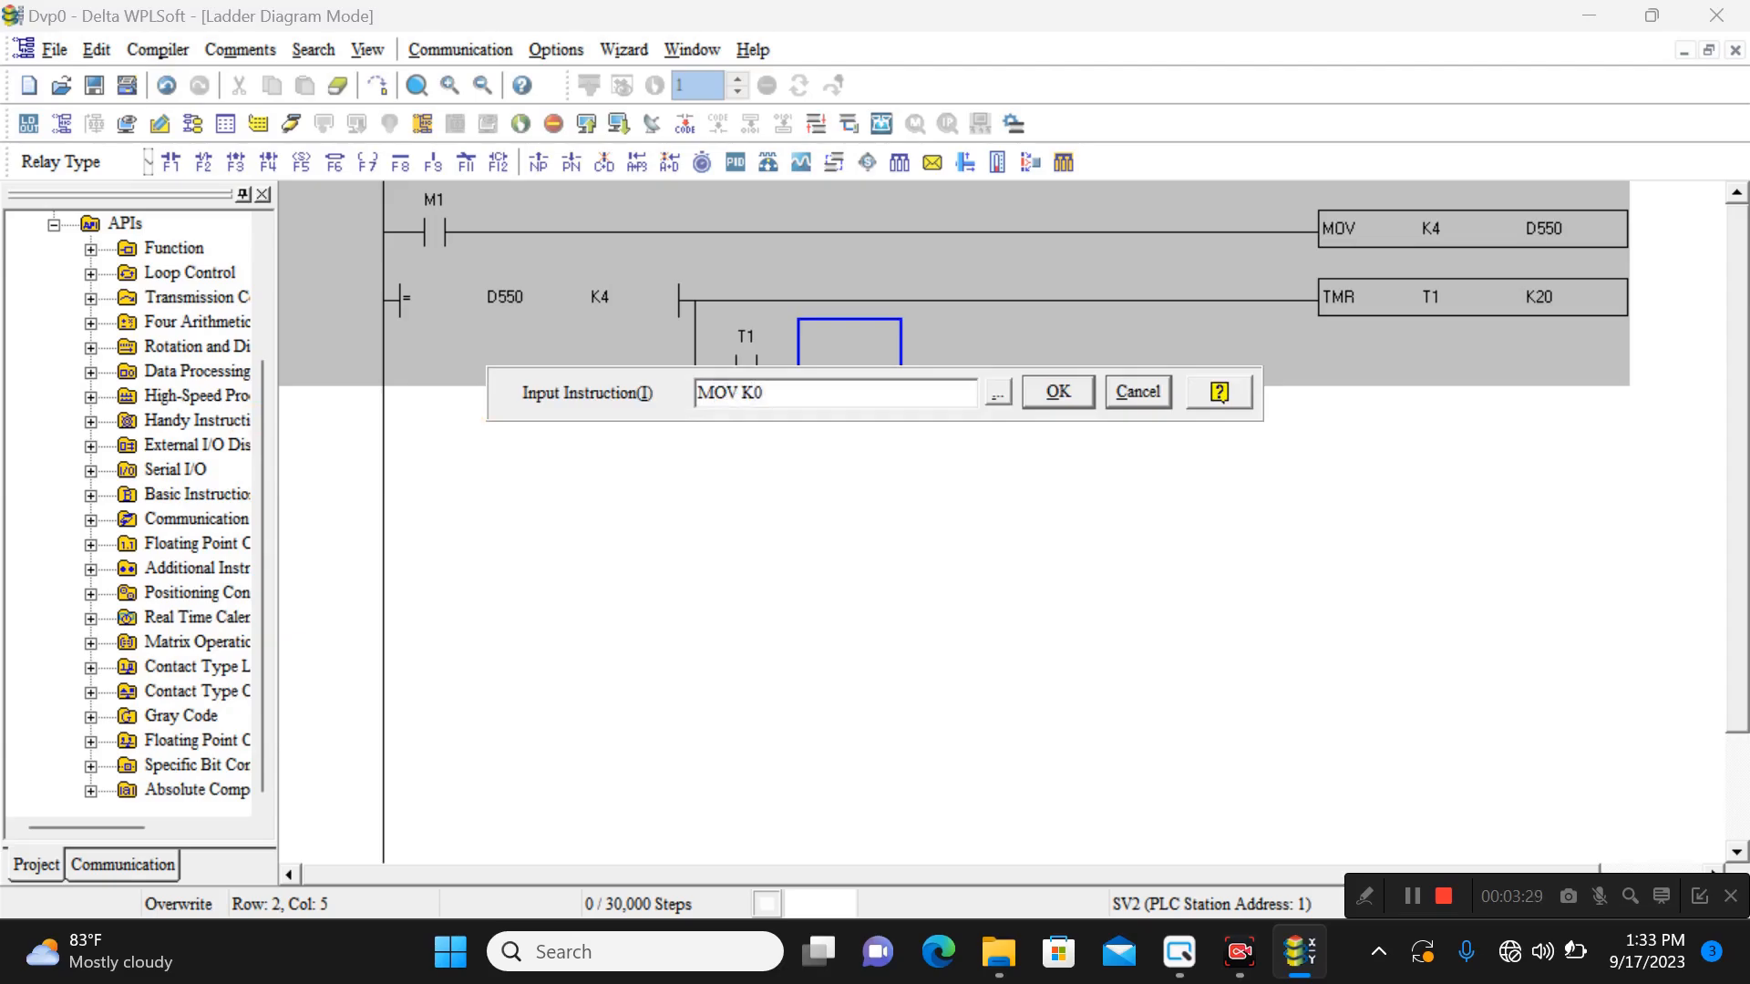
pyautogui.write(' D550')
pyautogui.click(1059, 390)
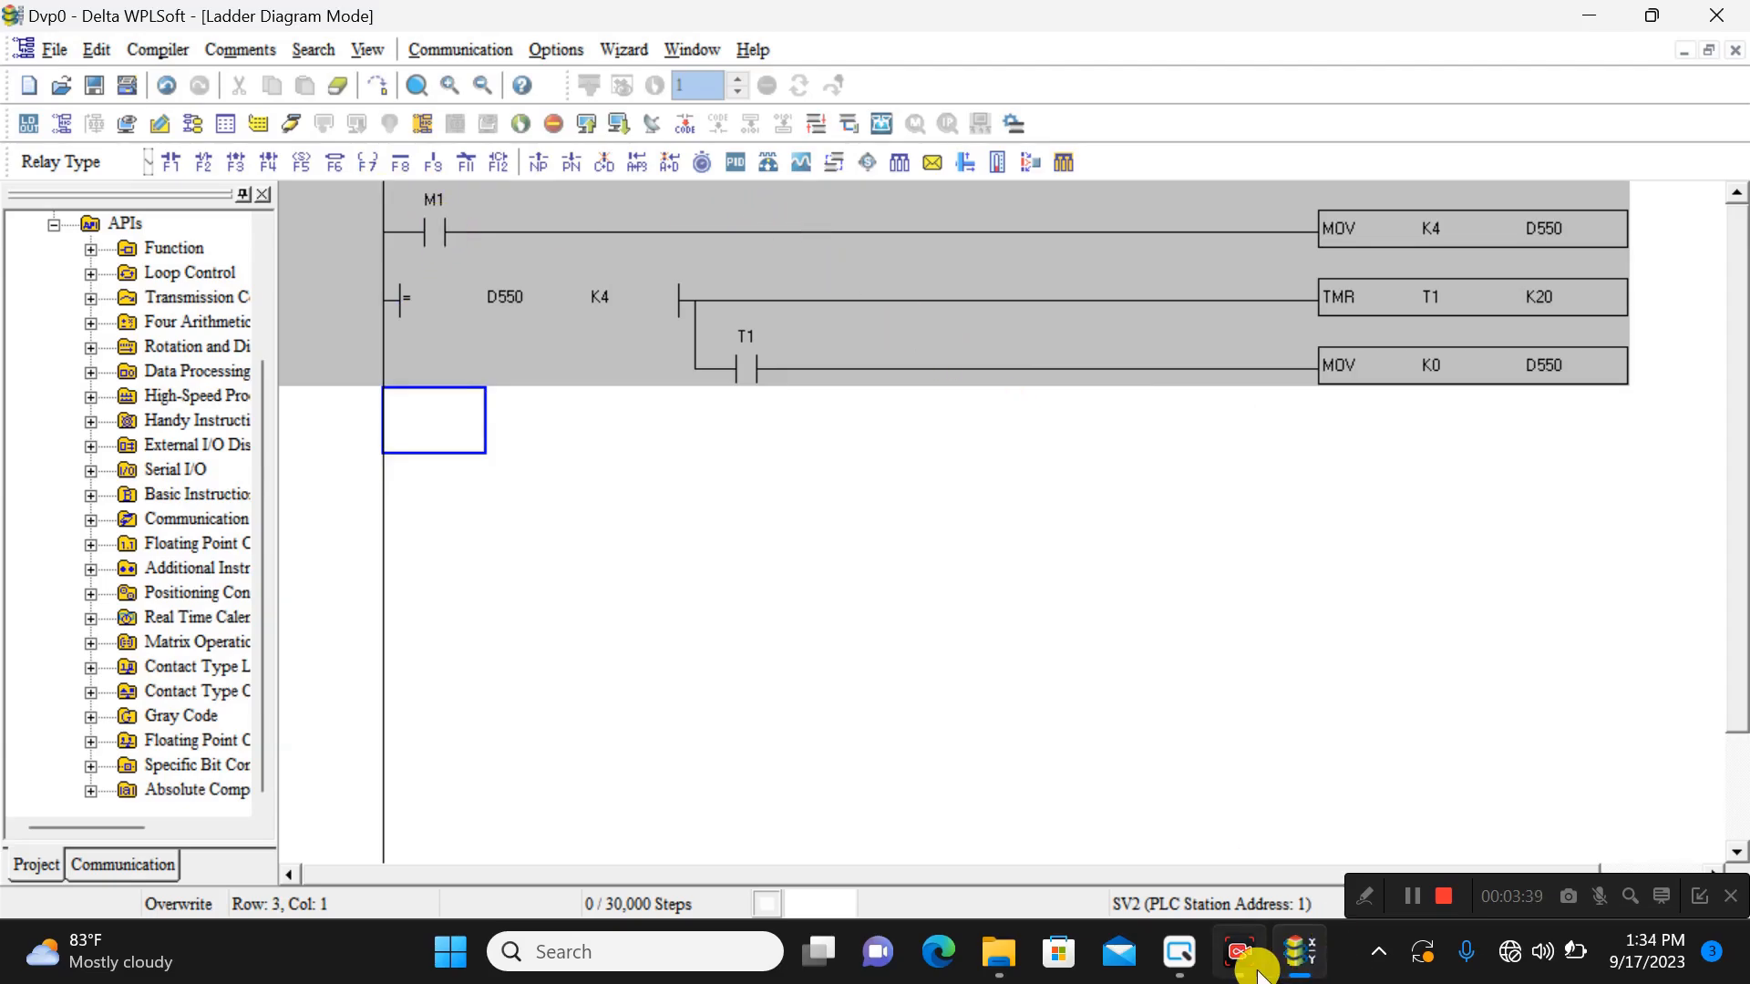
# - Review the SAVE PLC button's write address in DOPSoft against the M1 and D550 rungs in WPLSoft
pyautogui.click(1180, 952)
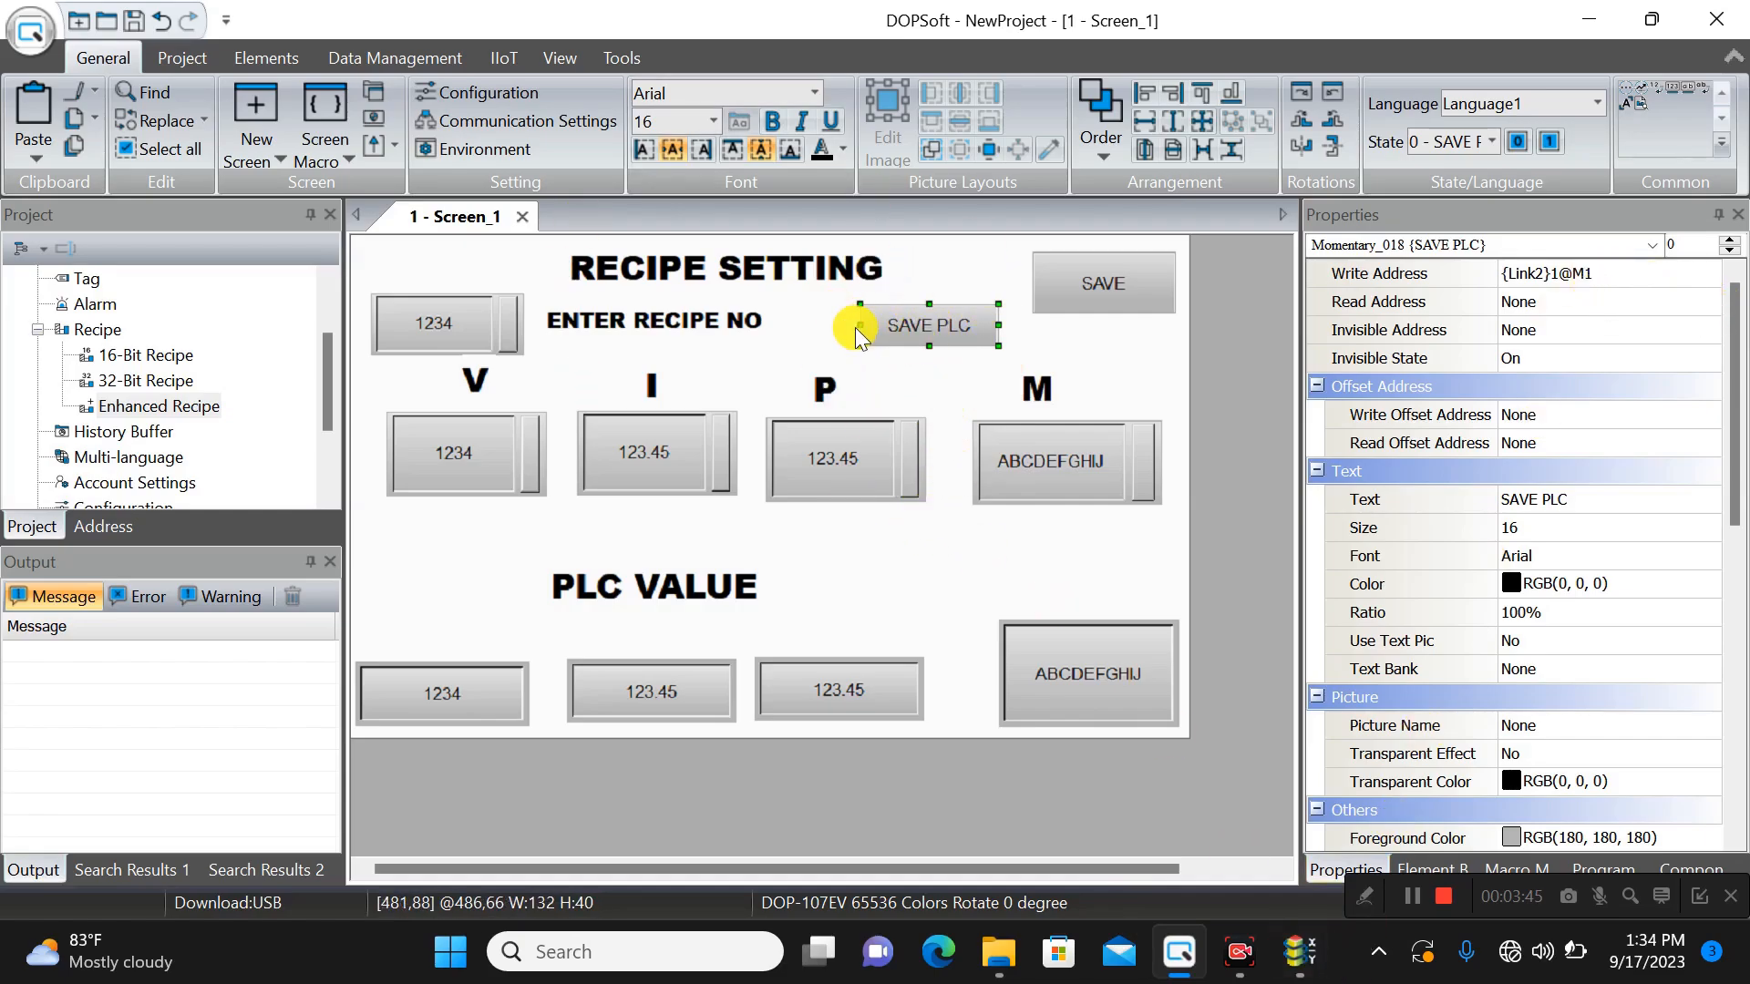
pyautogui.click(1299, 952)
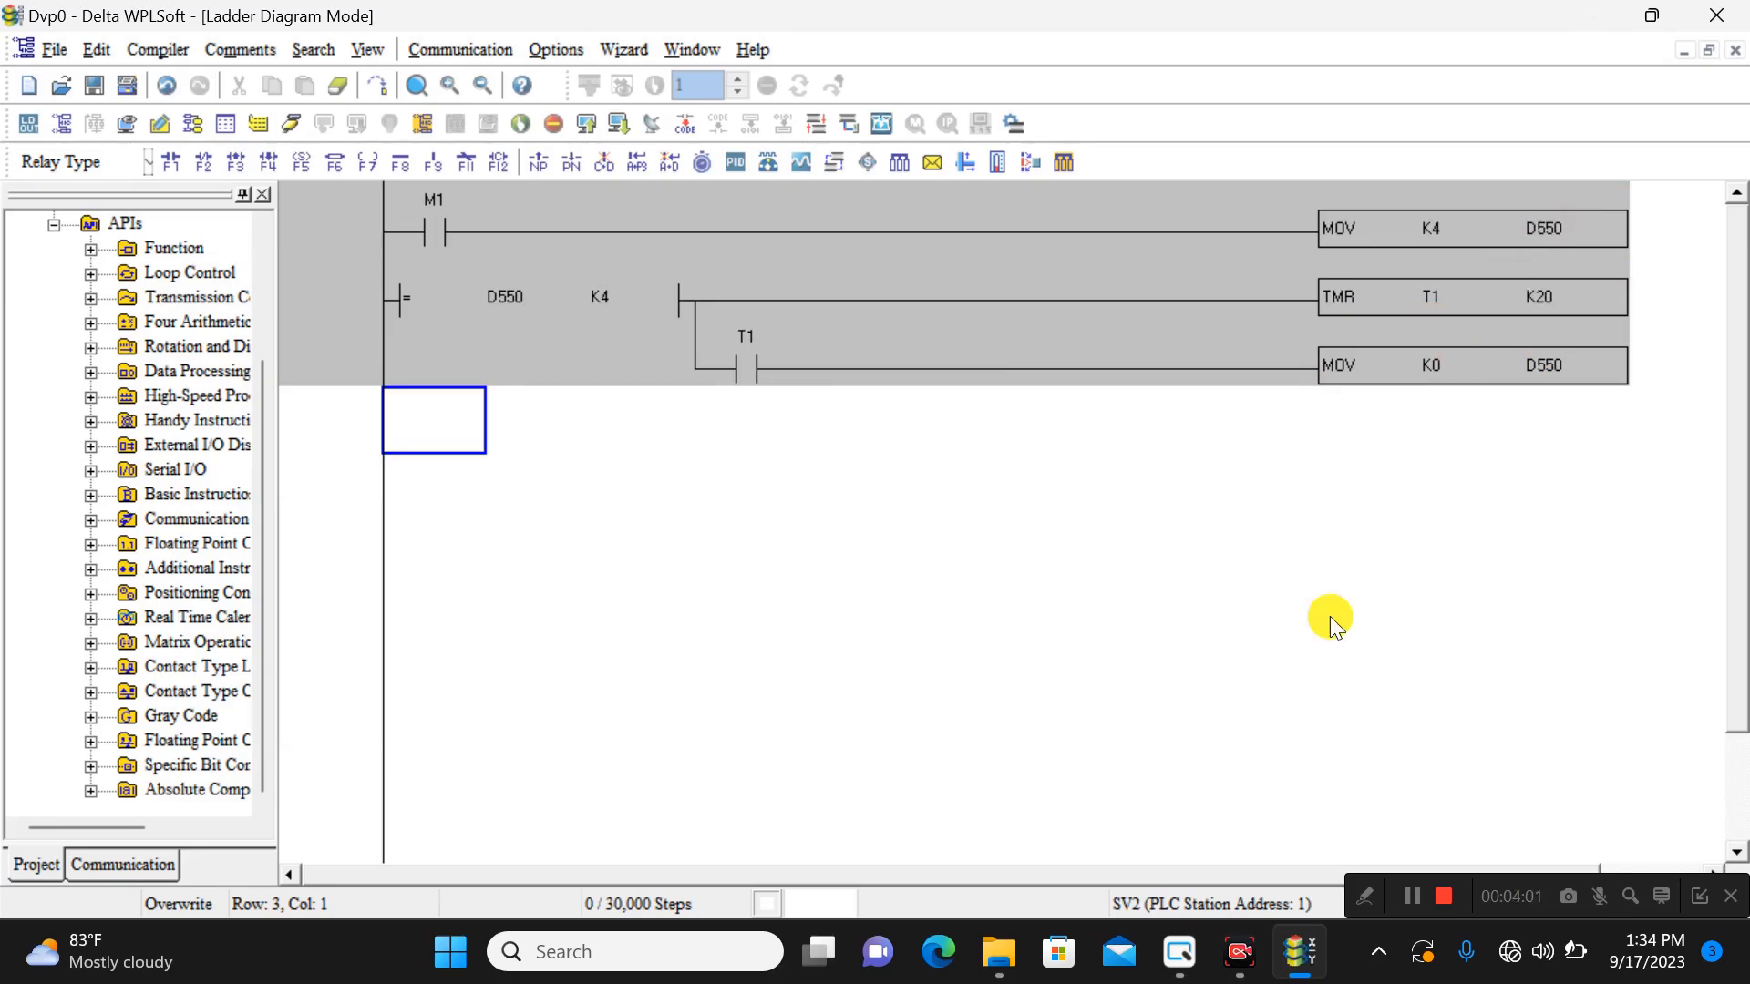
pyautogui.click(1179, 951)
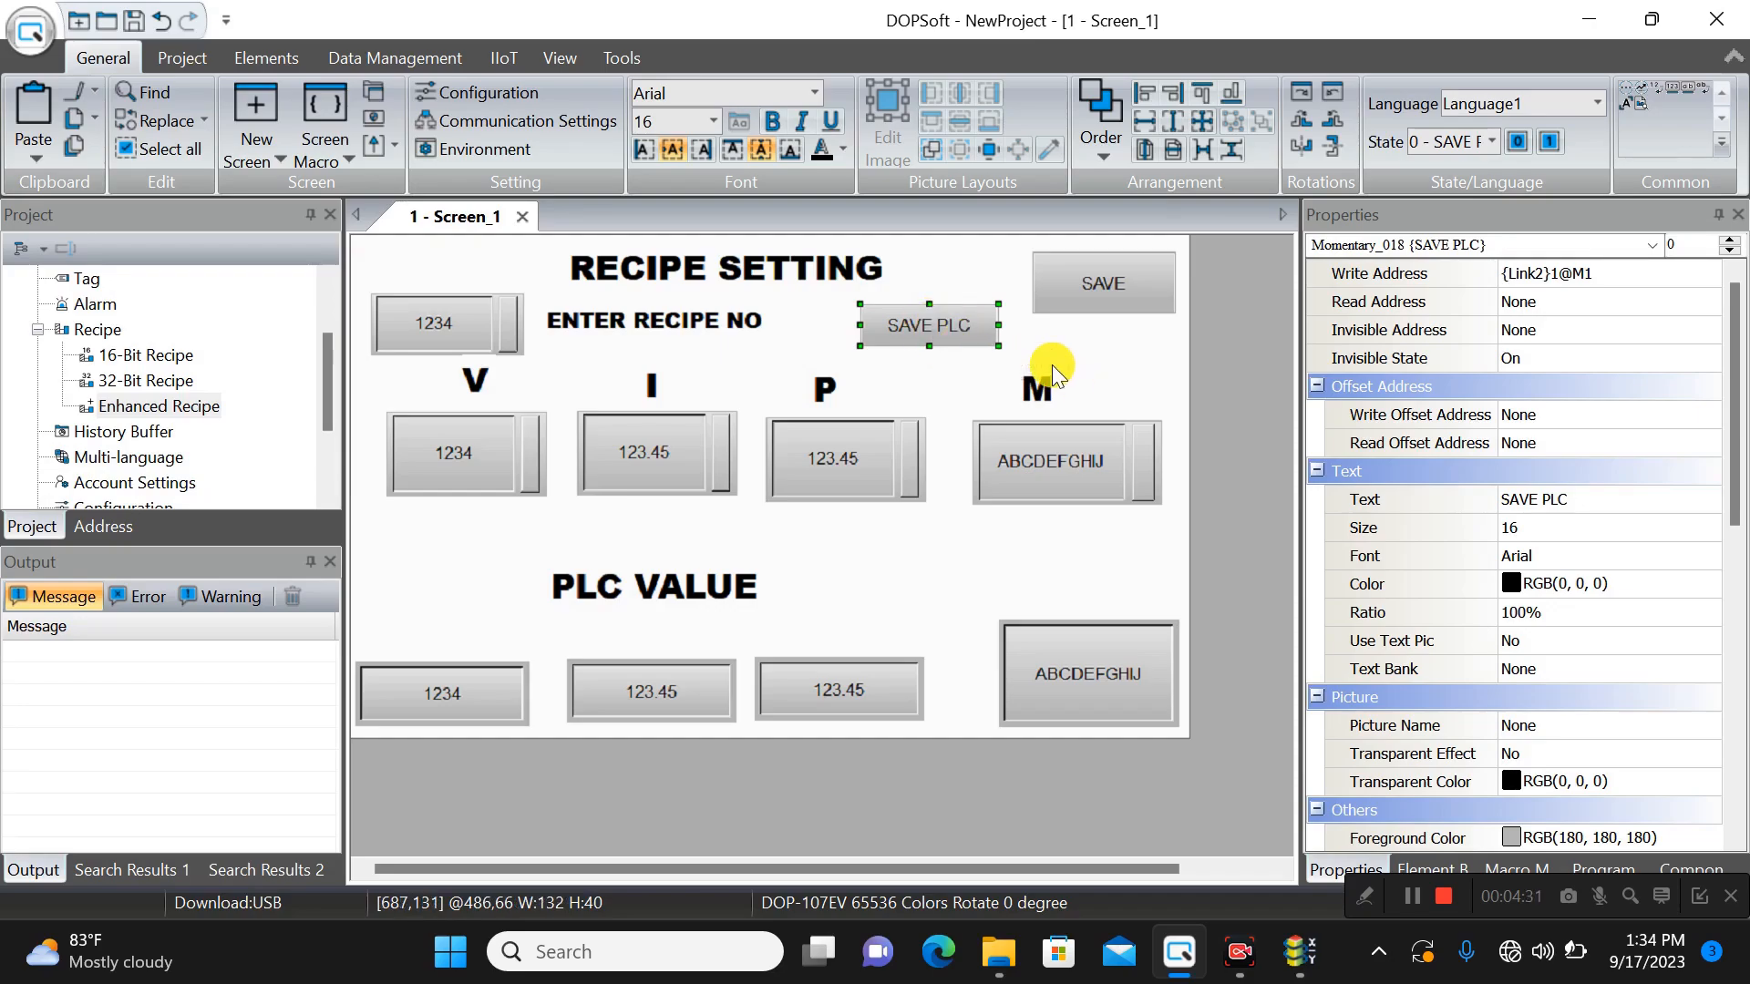
pyautogui.click(1296, 952)
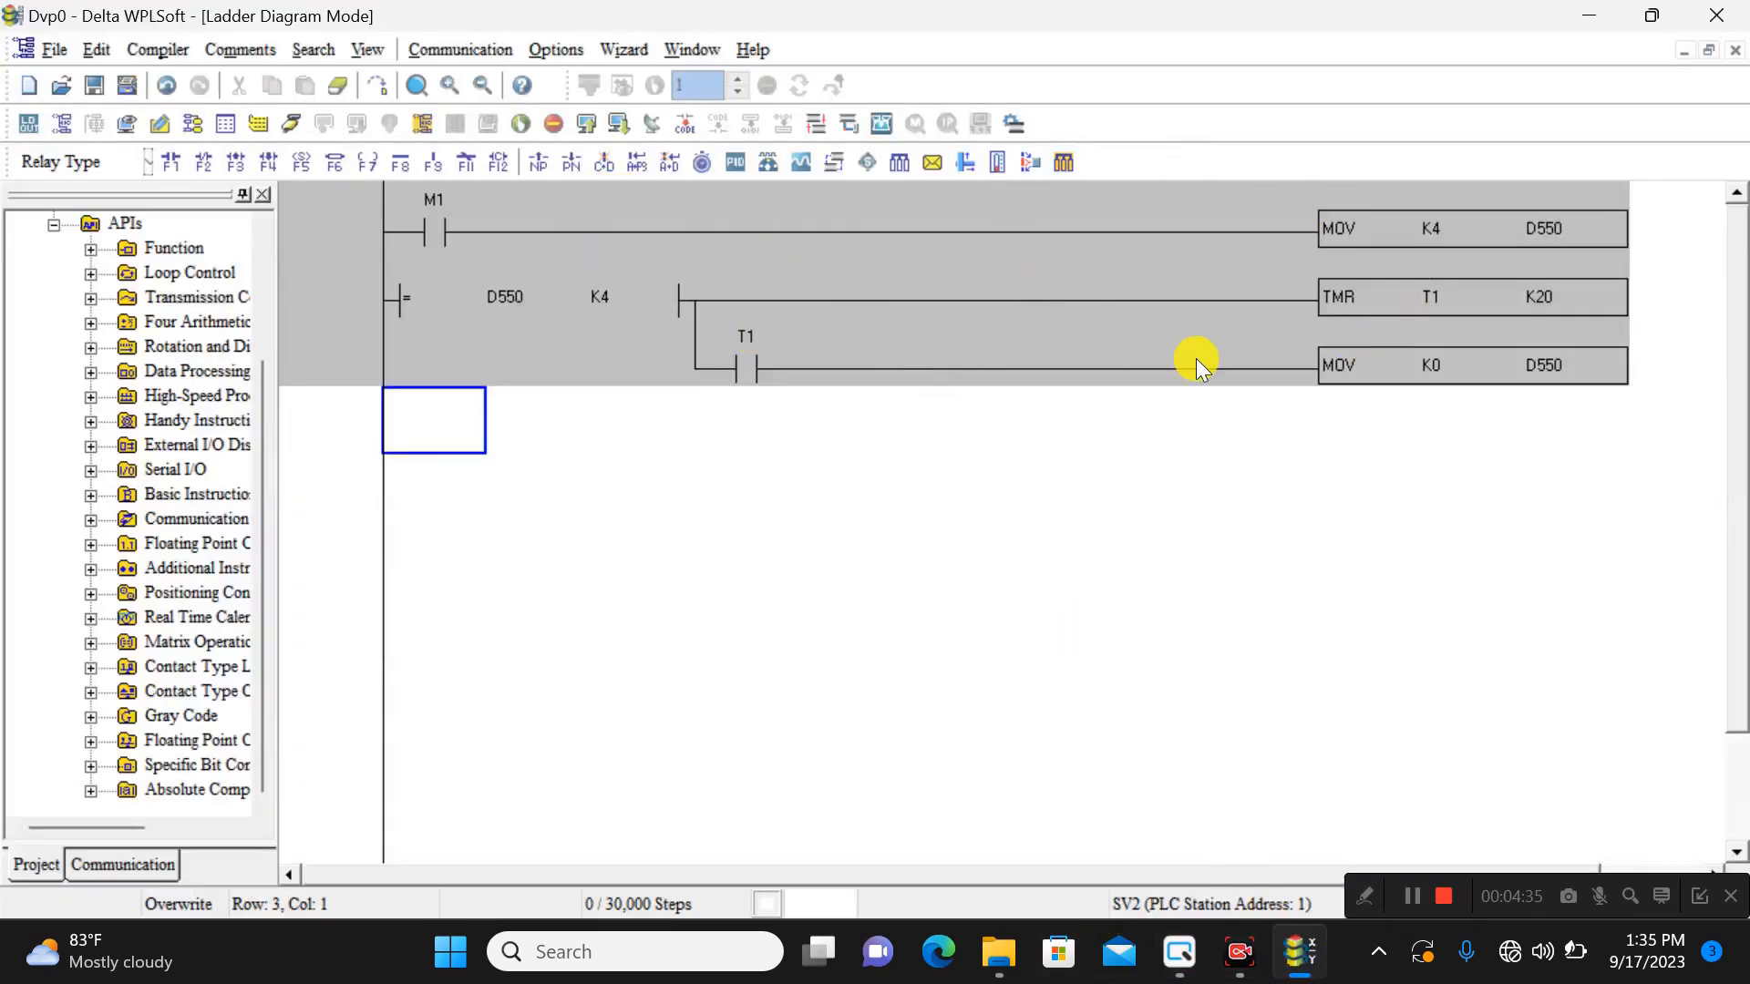
pyautogui.doubleClick(434, 259)
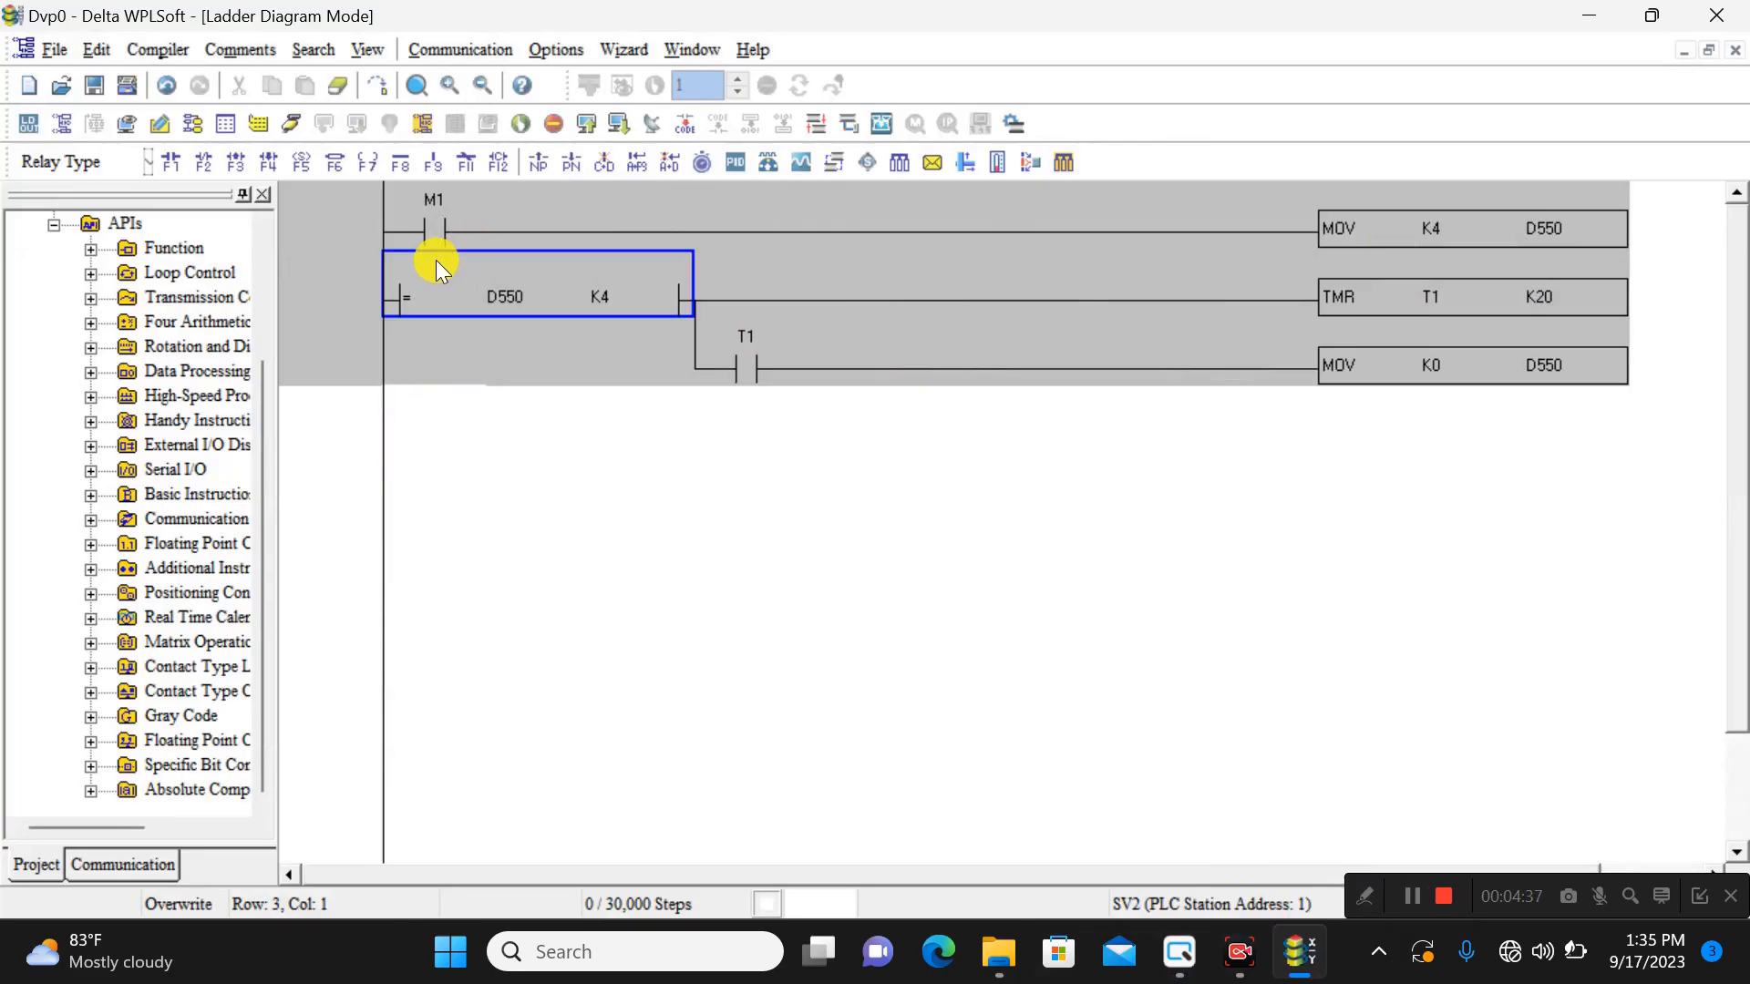
pyautogui.click(1137, 392)
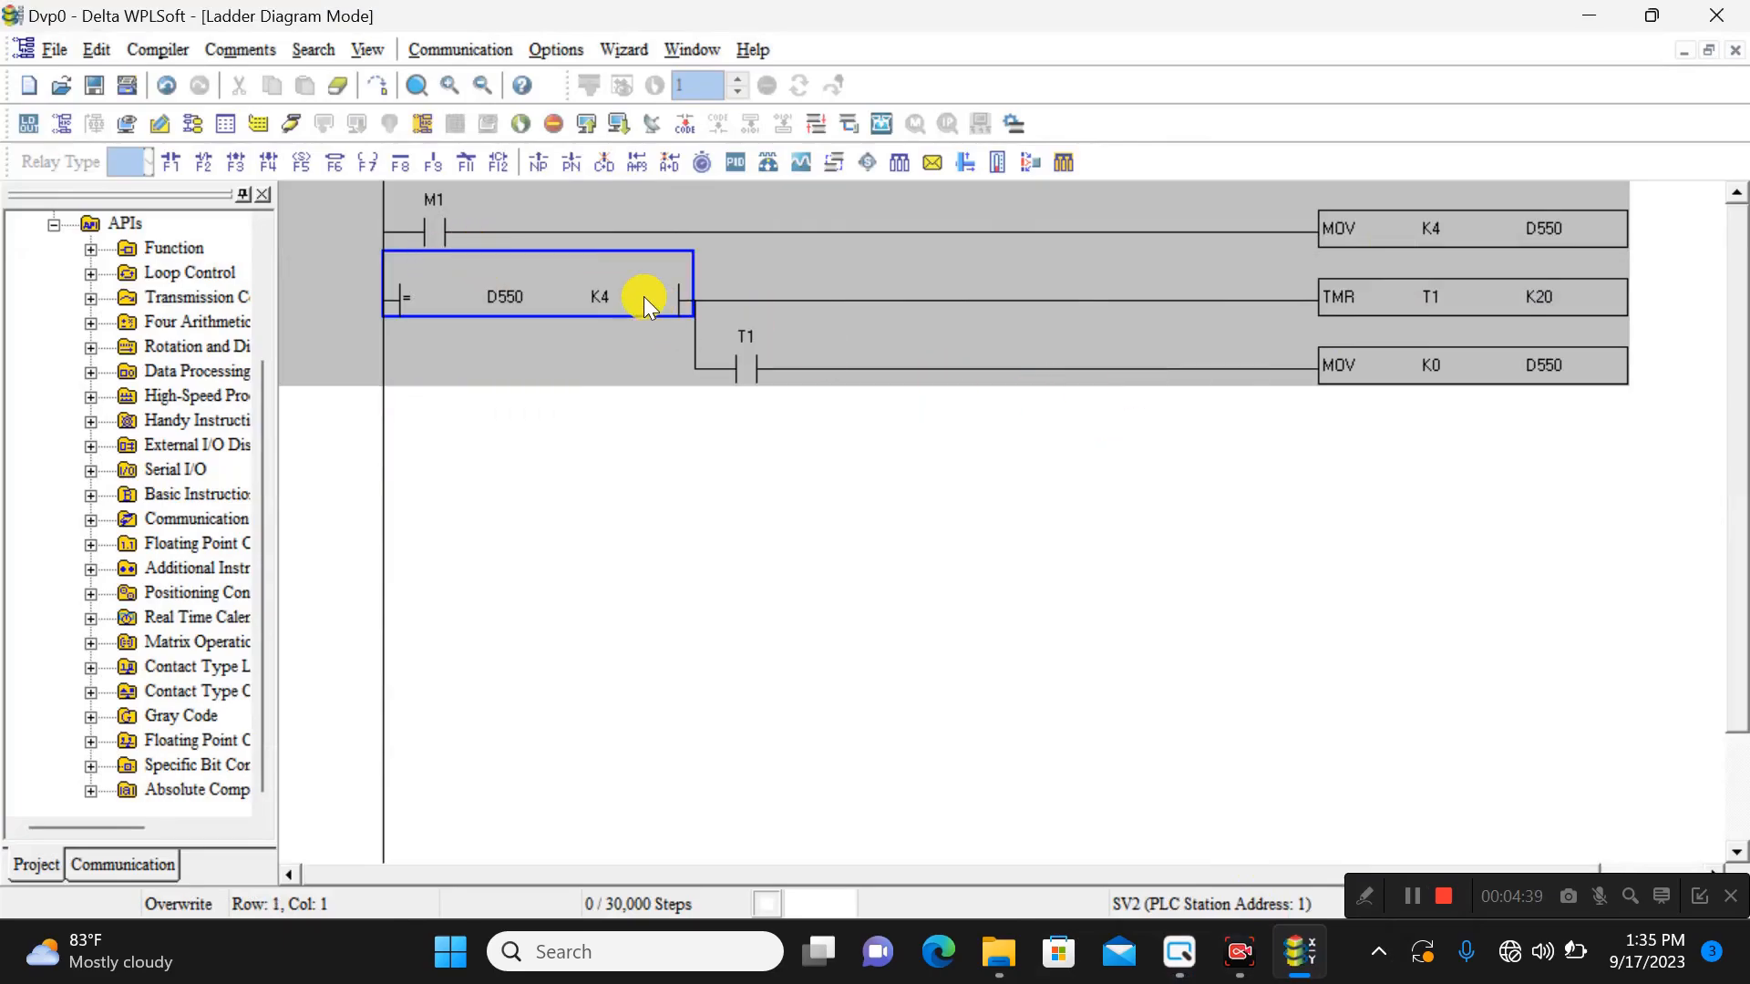
pyautogui.click(417, 201)
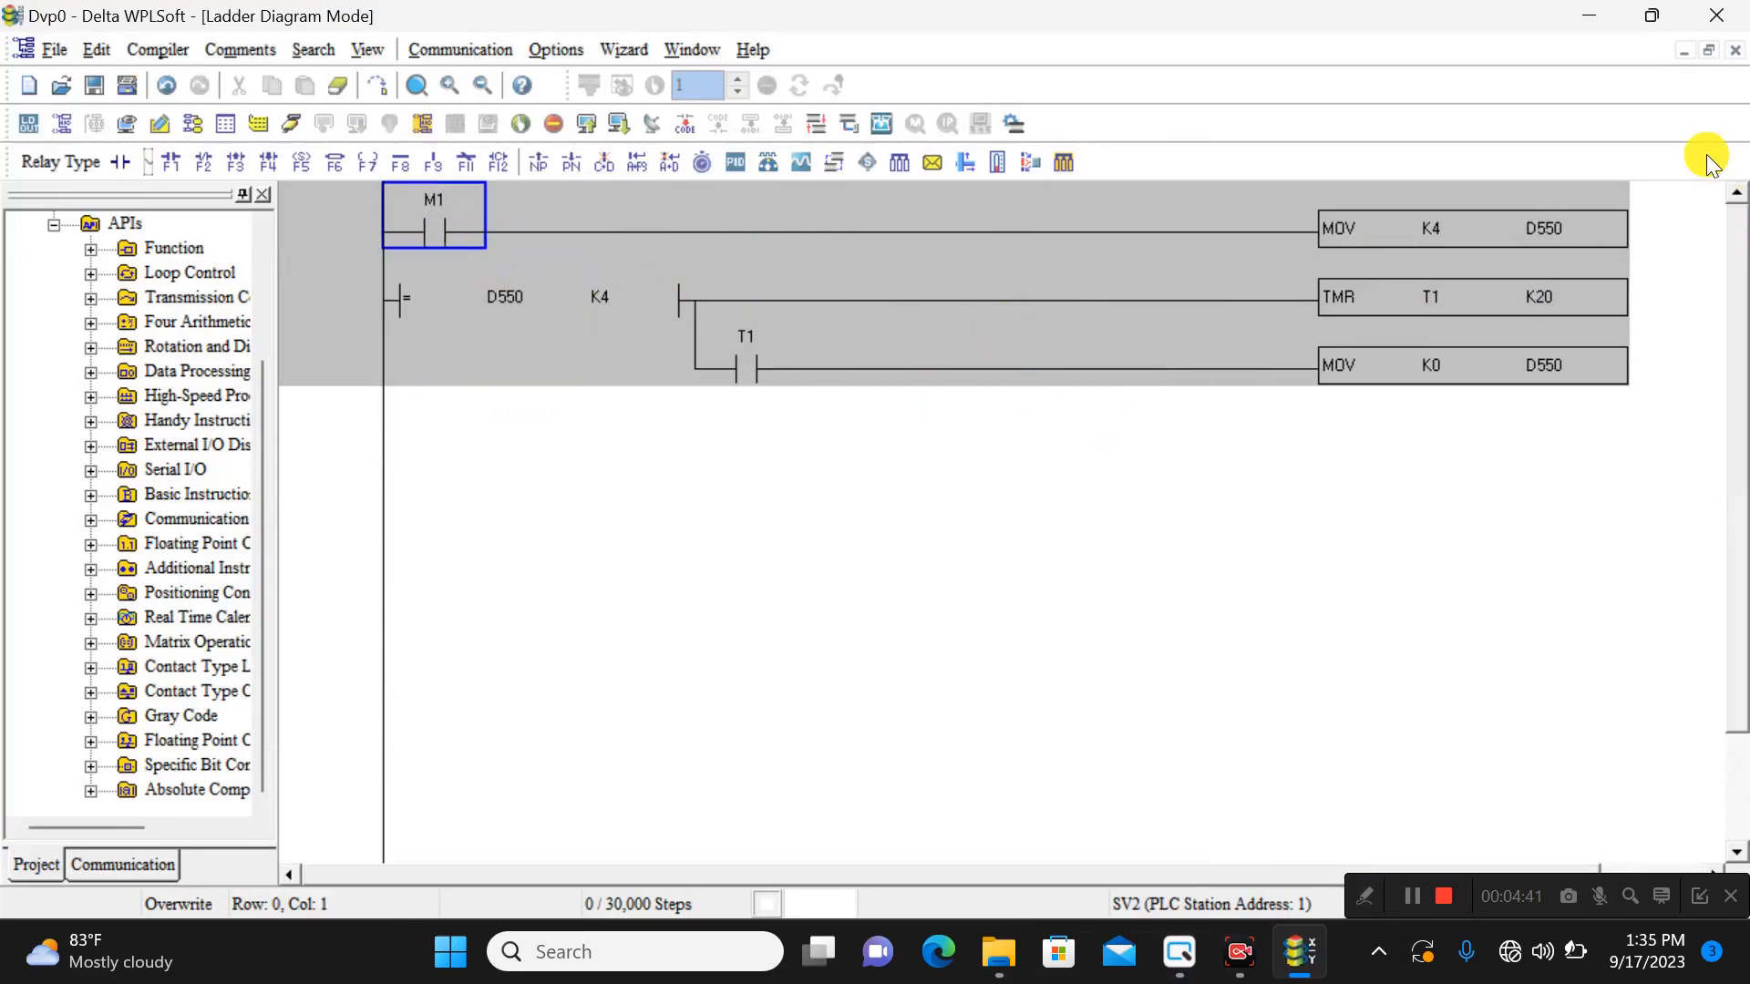
# - Return to DOPSoft and open the Macro Command editor for the SAVE button's After Execute Macro
pyautogui.click(1592, 18)
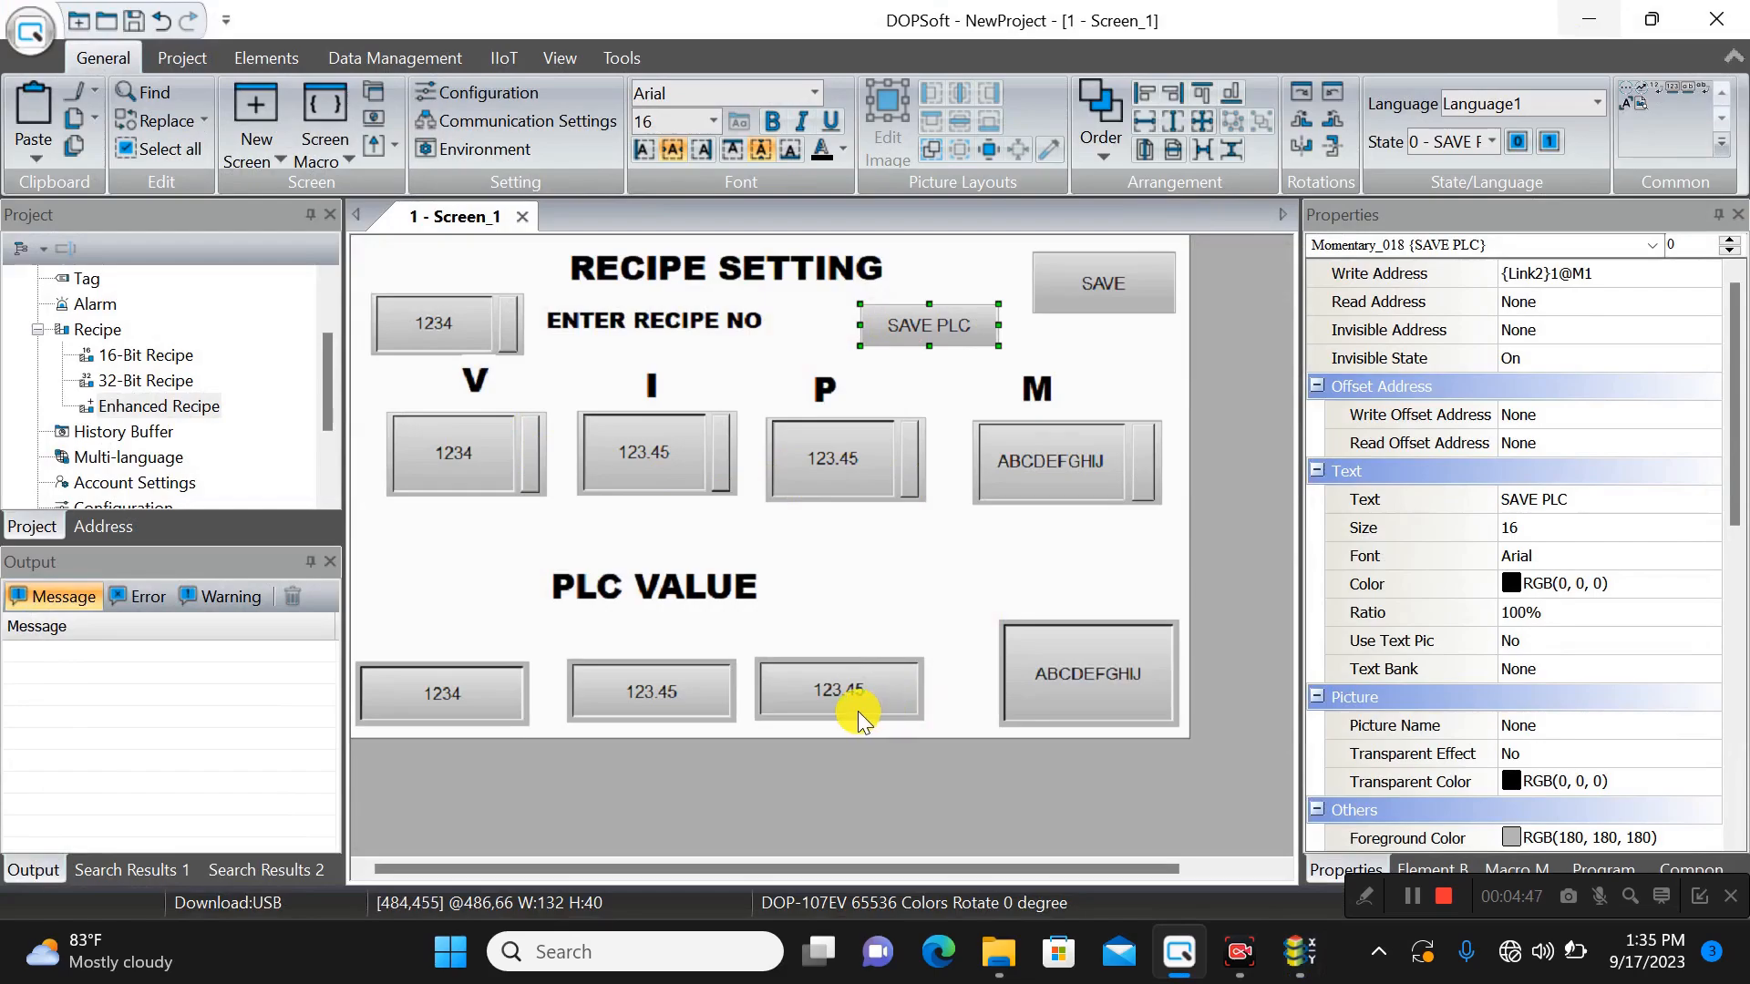
pyautogui.click(1099, 294)
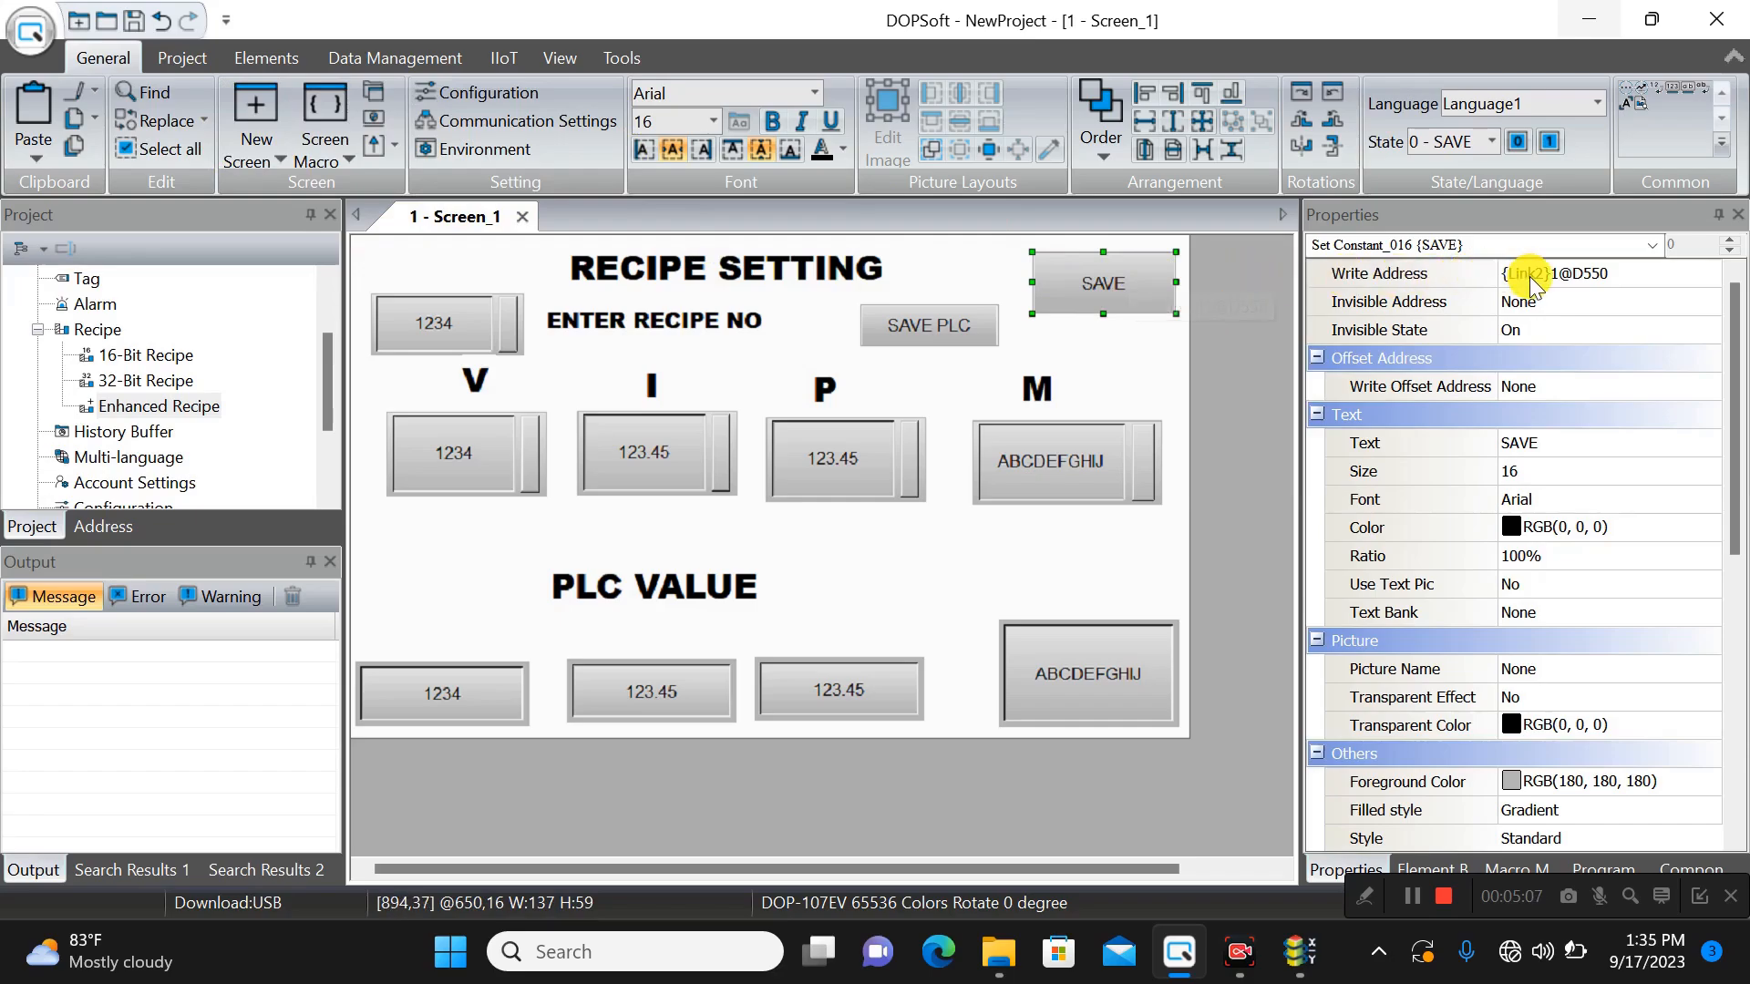
pyautogui.doubleClick(1114, 283)
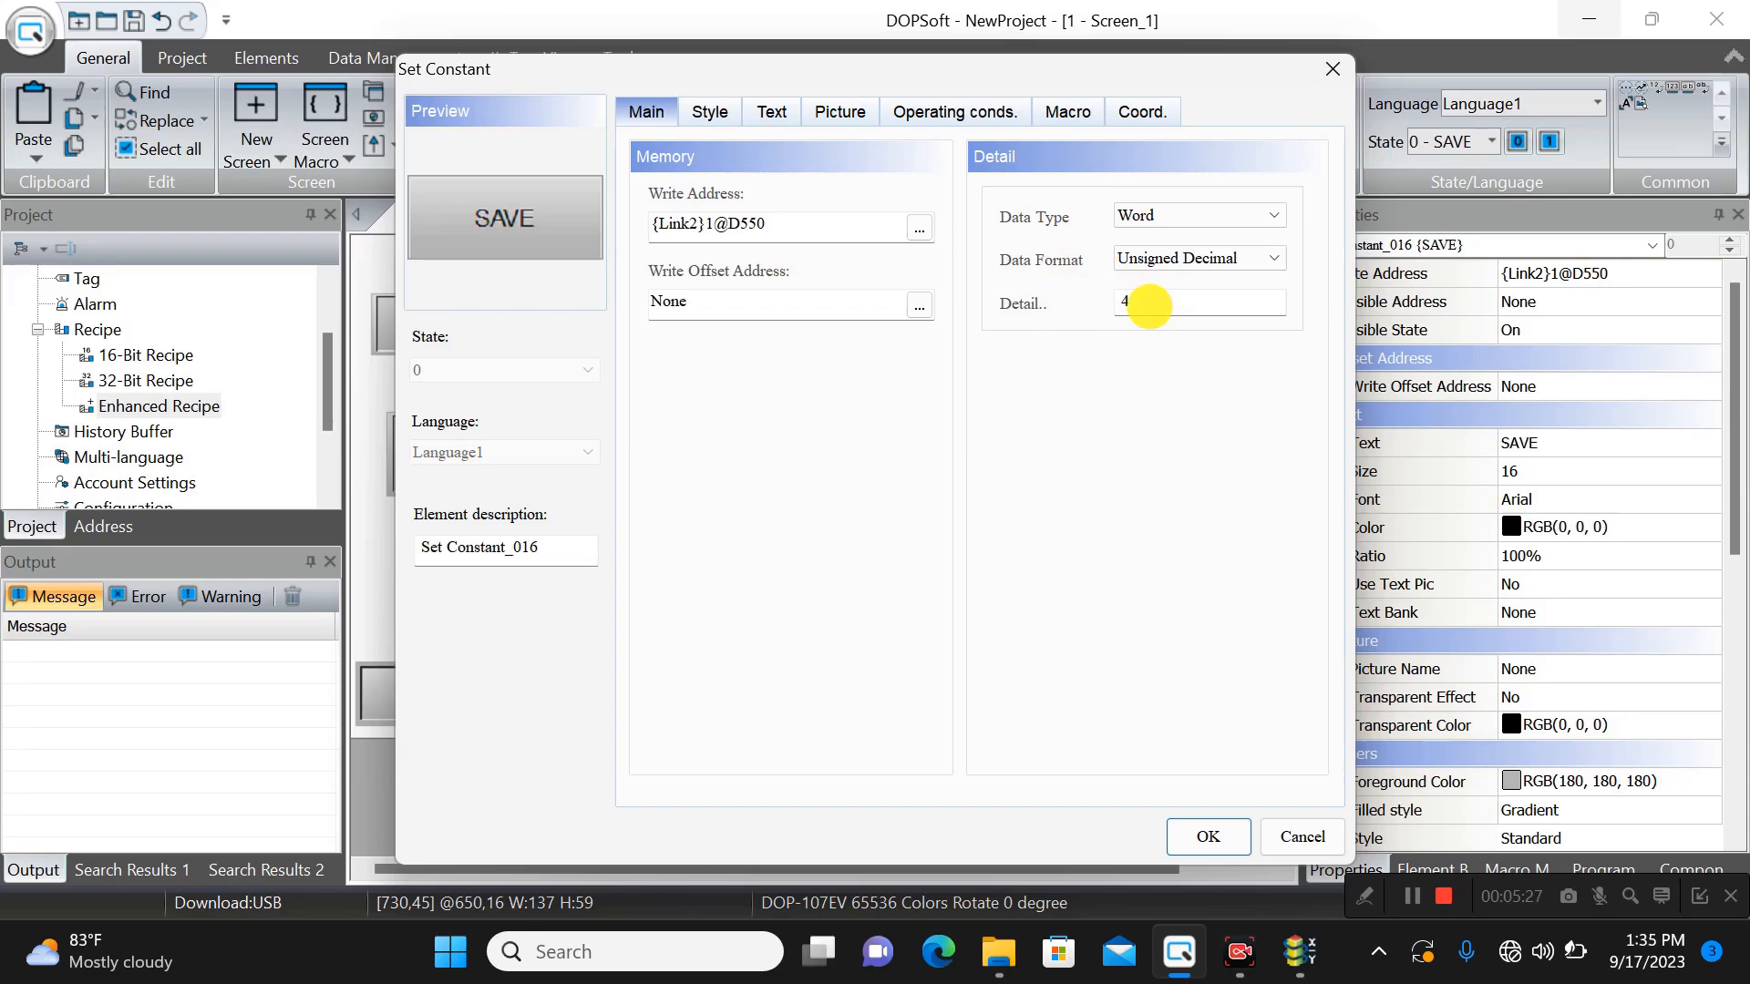
pyautogui.click(1060, 127)
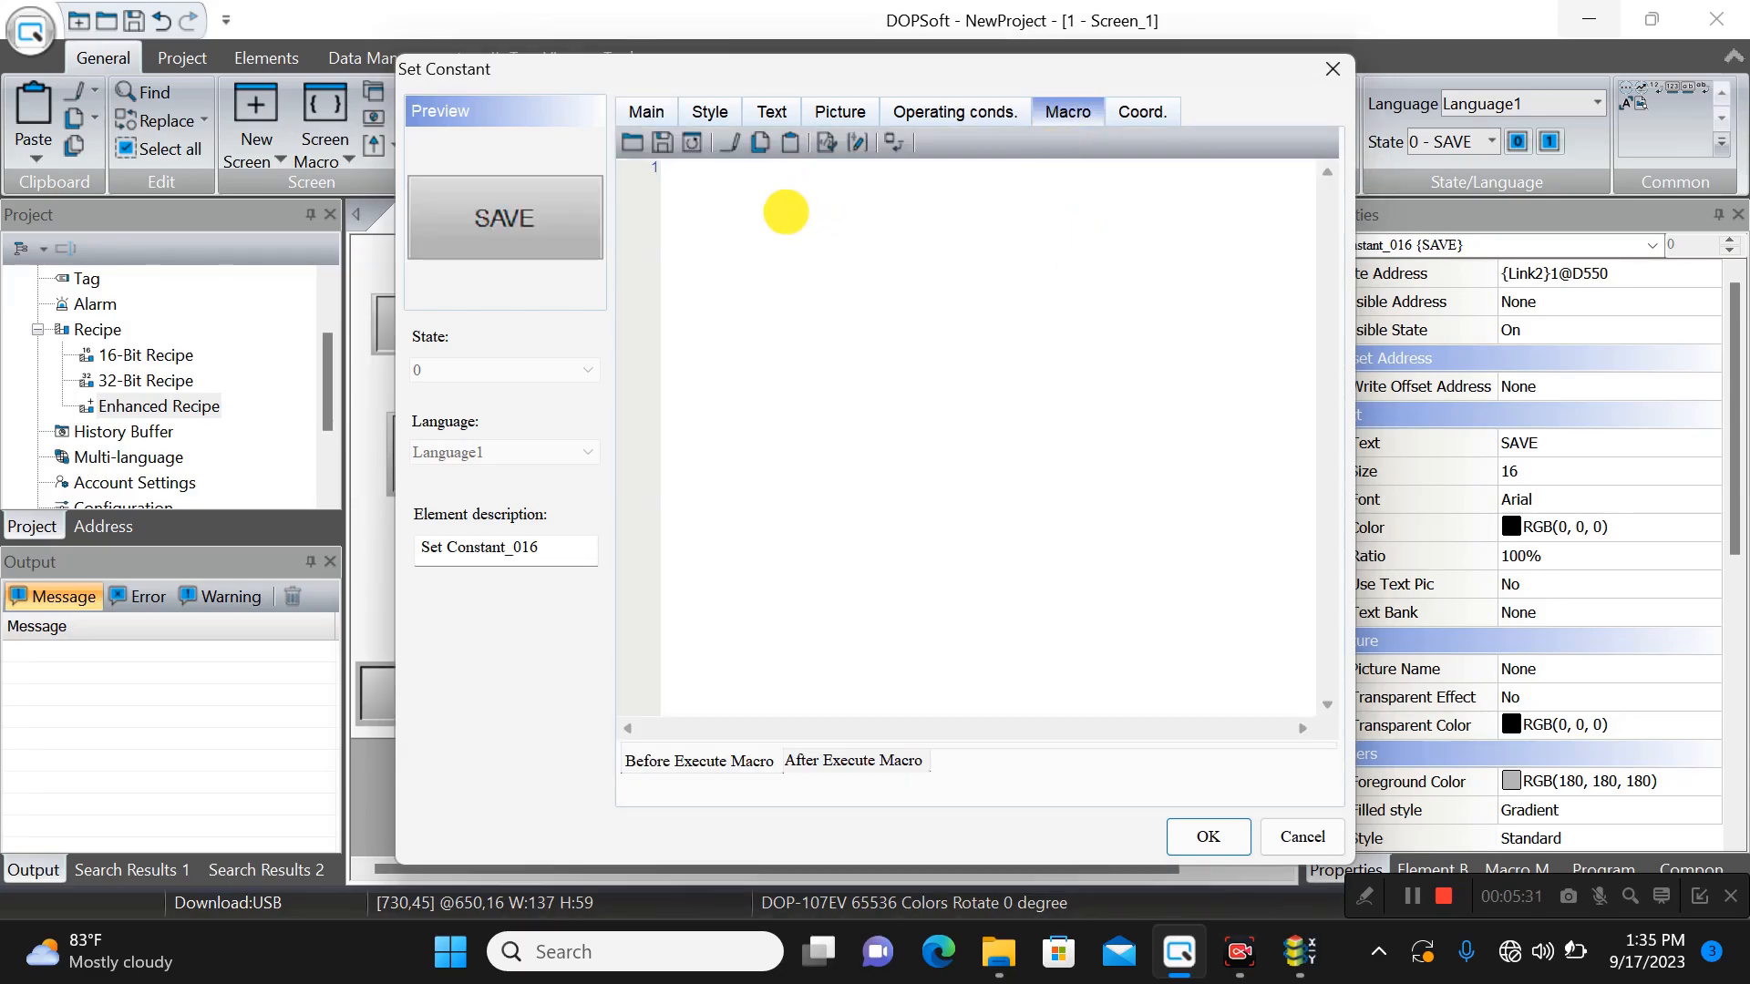
pyautogui.click(866, 763)
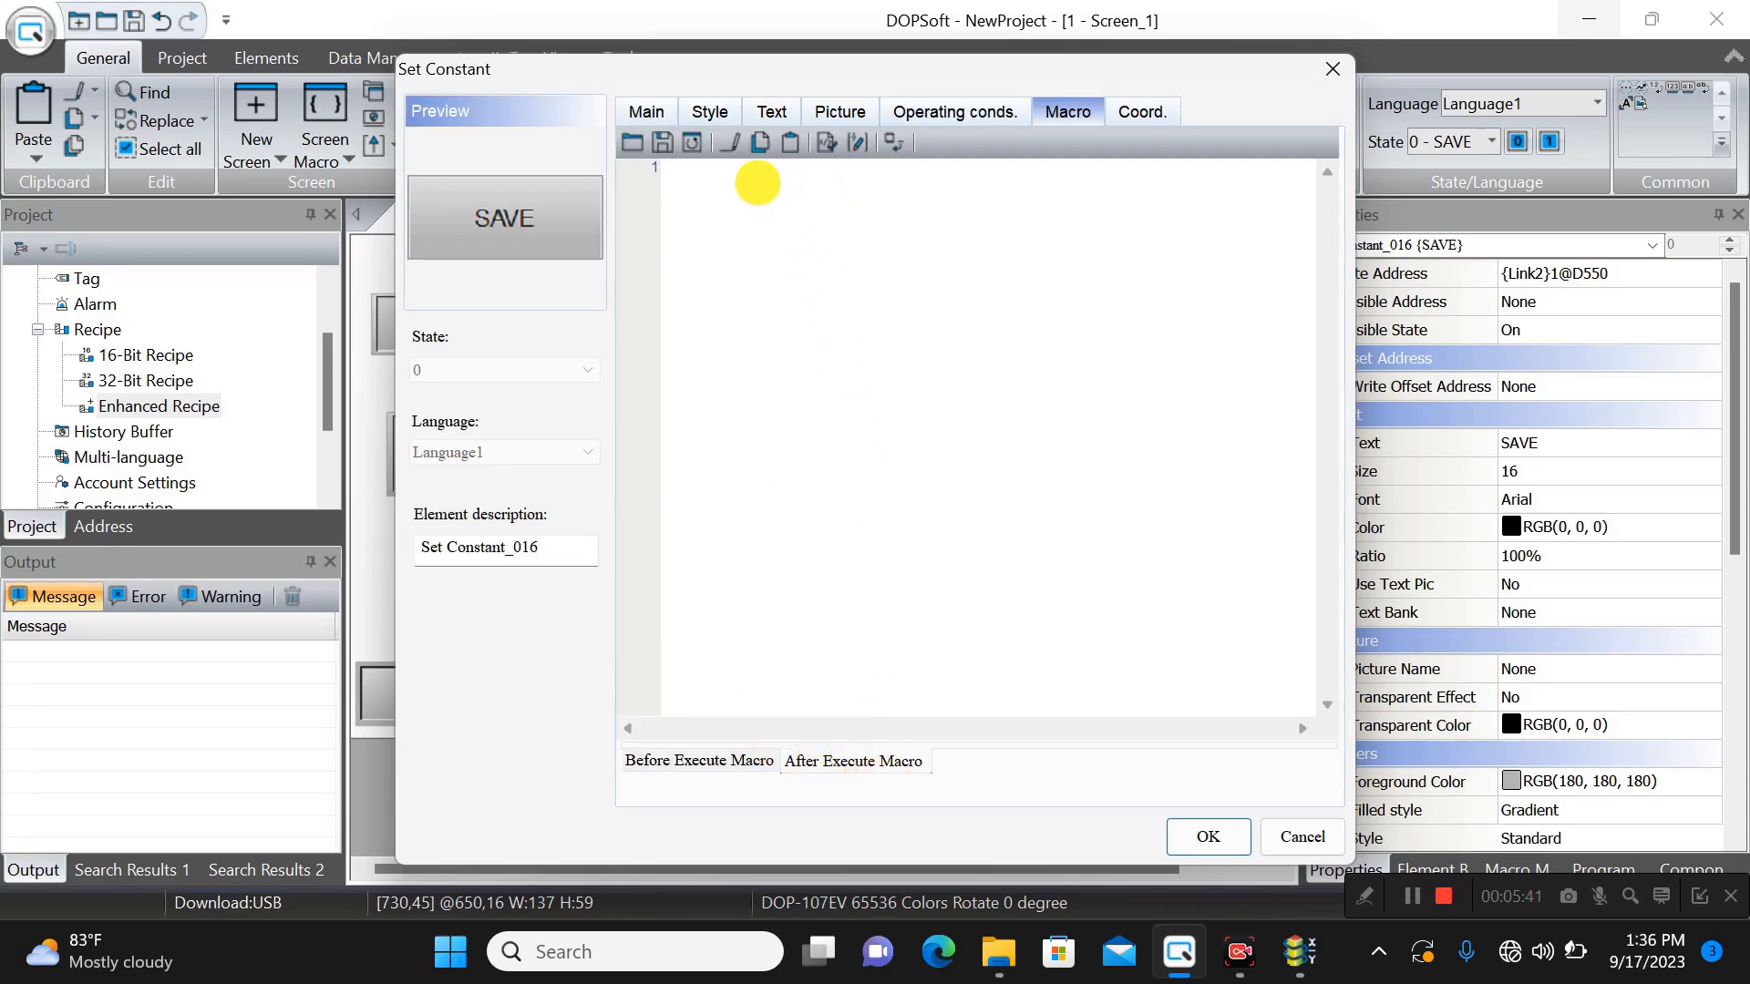
pyautogui.click(859, 145)
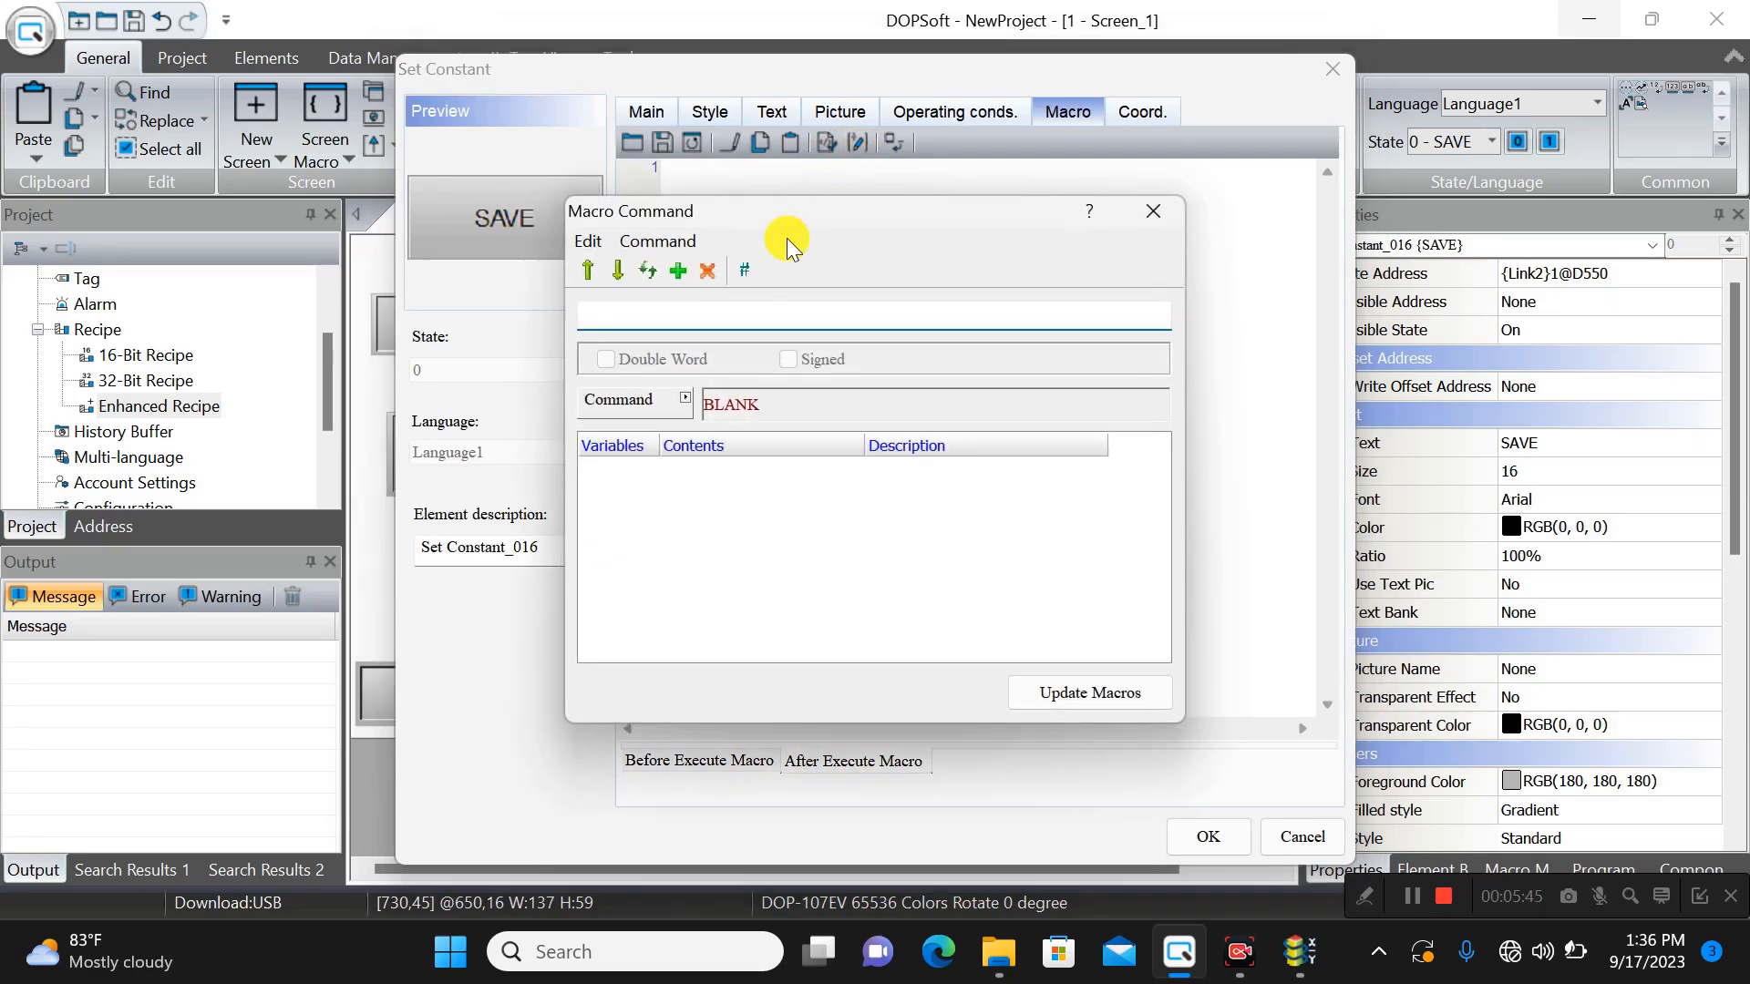
# - Choose the IF == comparison as the macro command and load its two condition variables
pyautogui.click(626, 406)
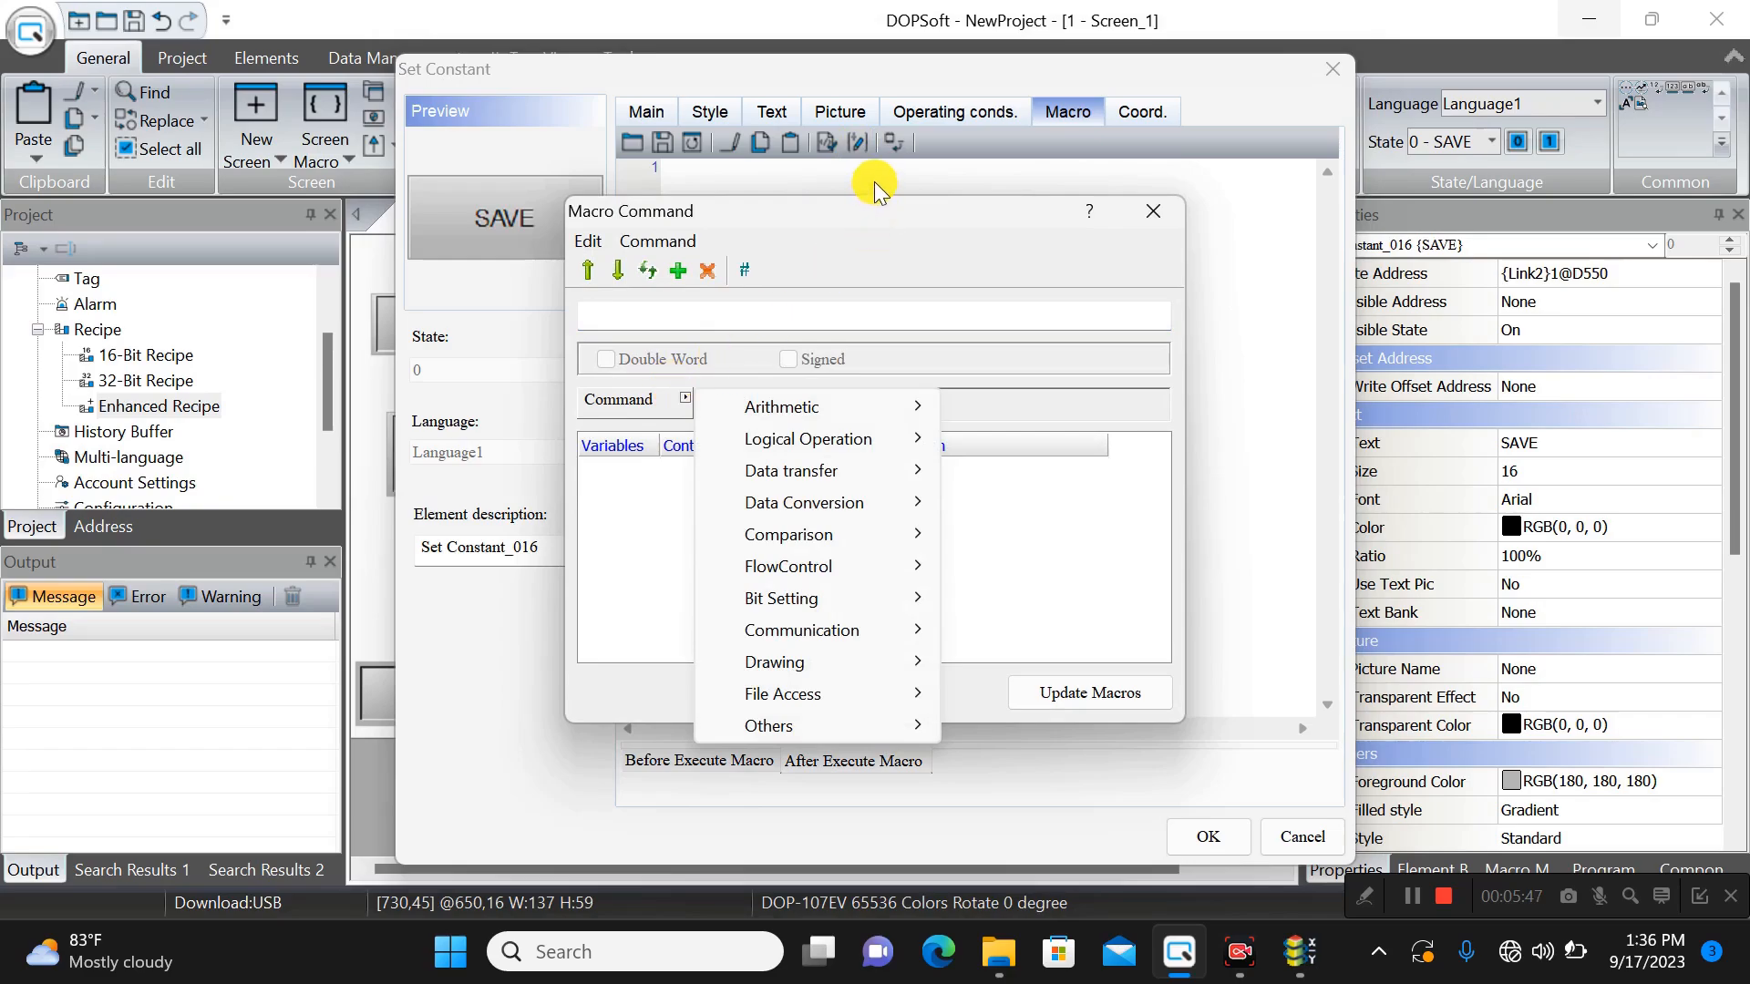
pyautogui.click(870, 173)
pyautogui.click(646, 410)
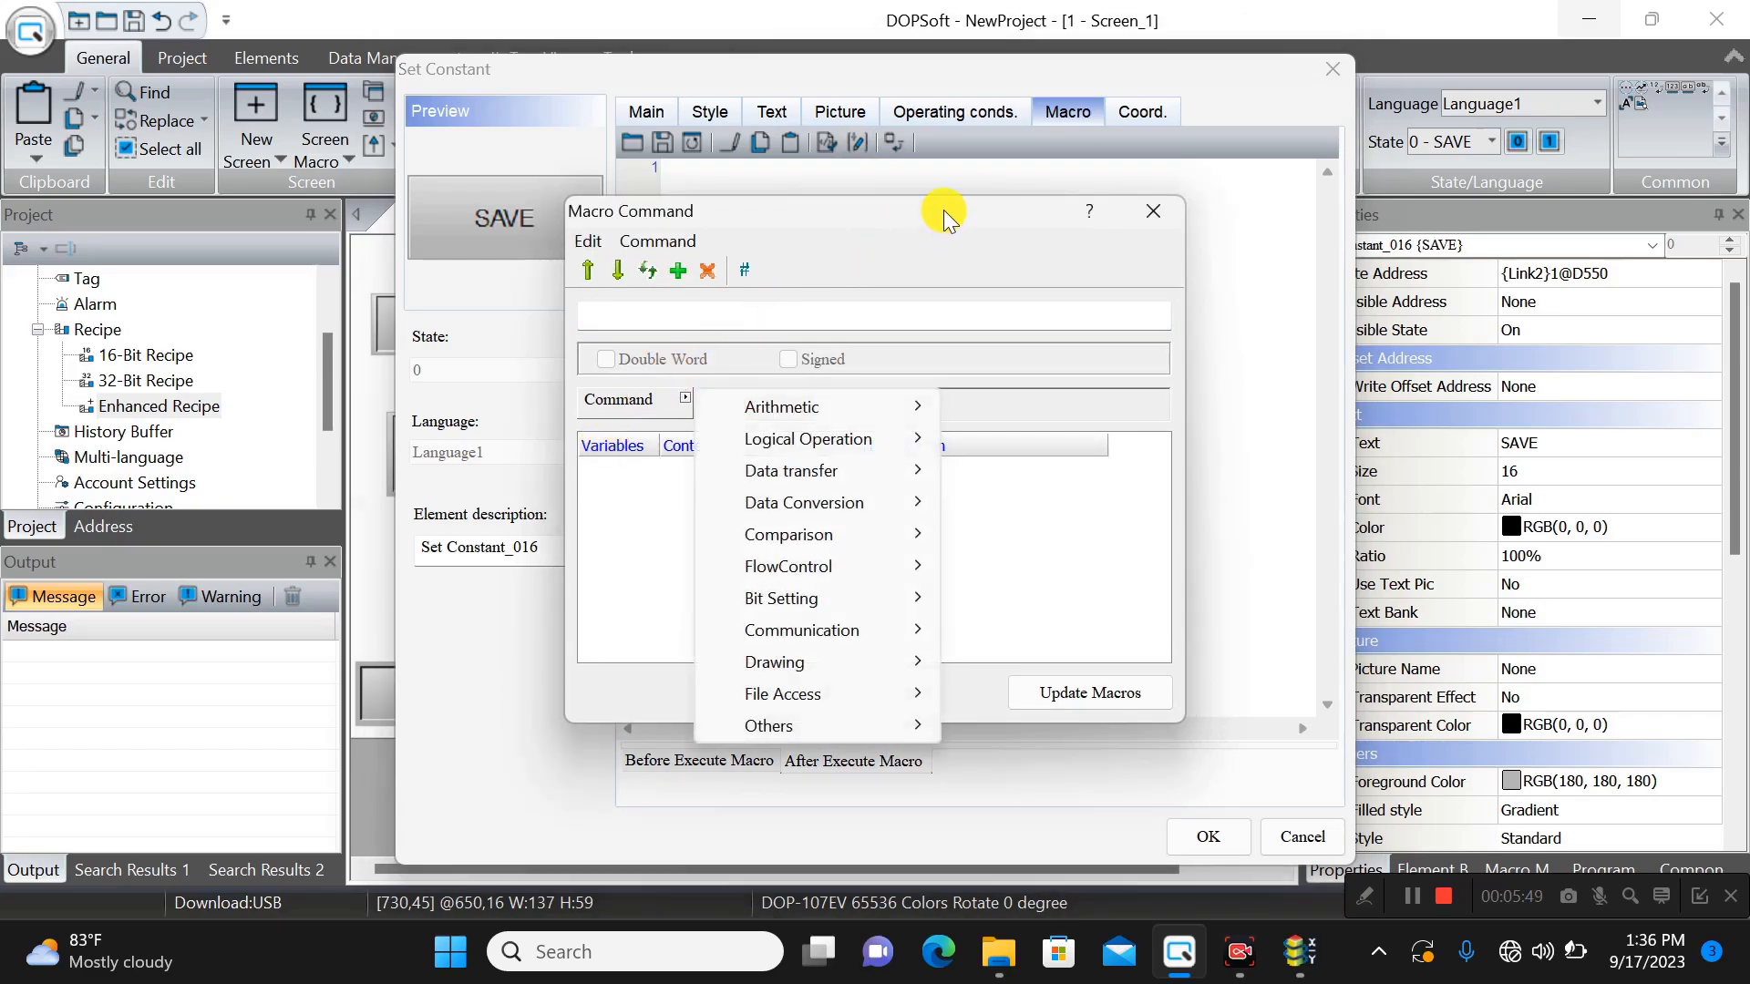
pyautogui.click(941, 215)
pyautogui.moveTo(926, 222); pyautogui.dragTo(1057, 364)
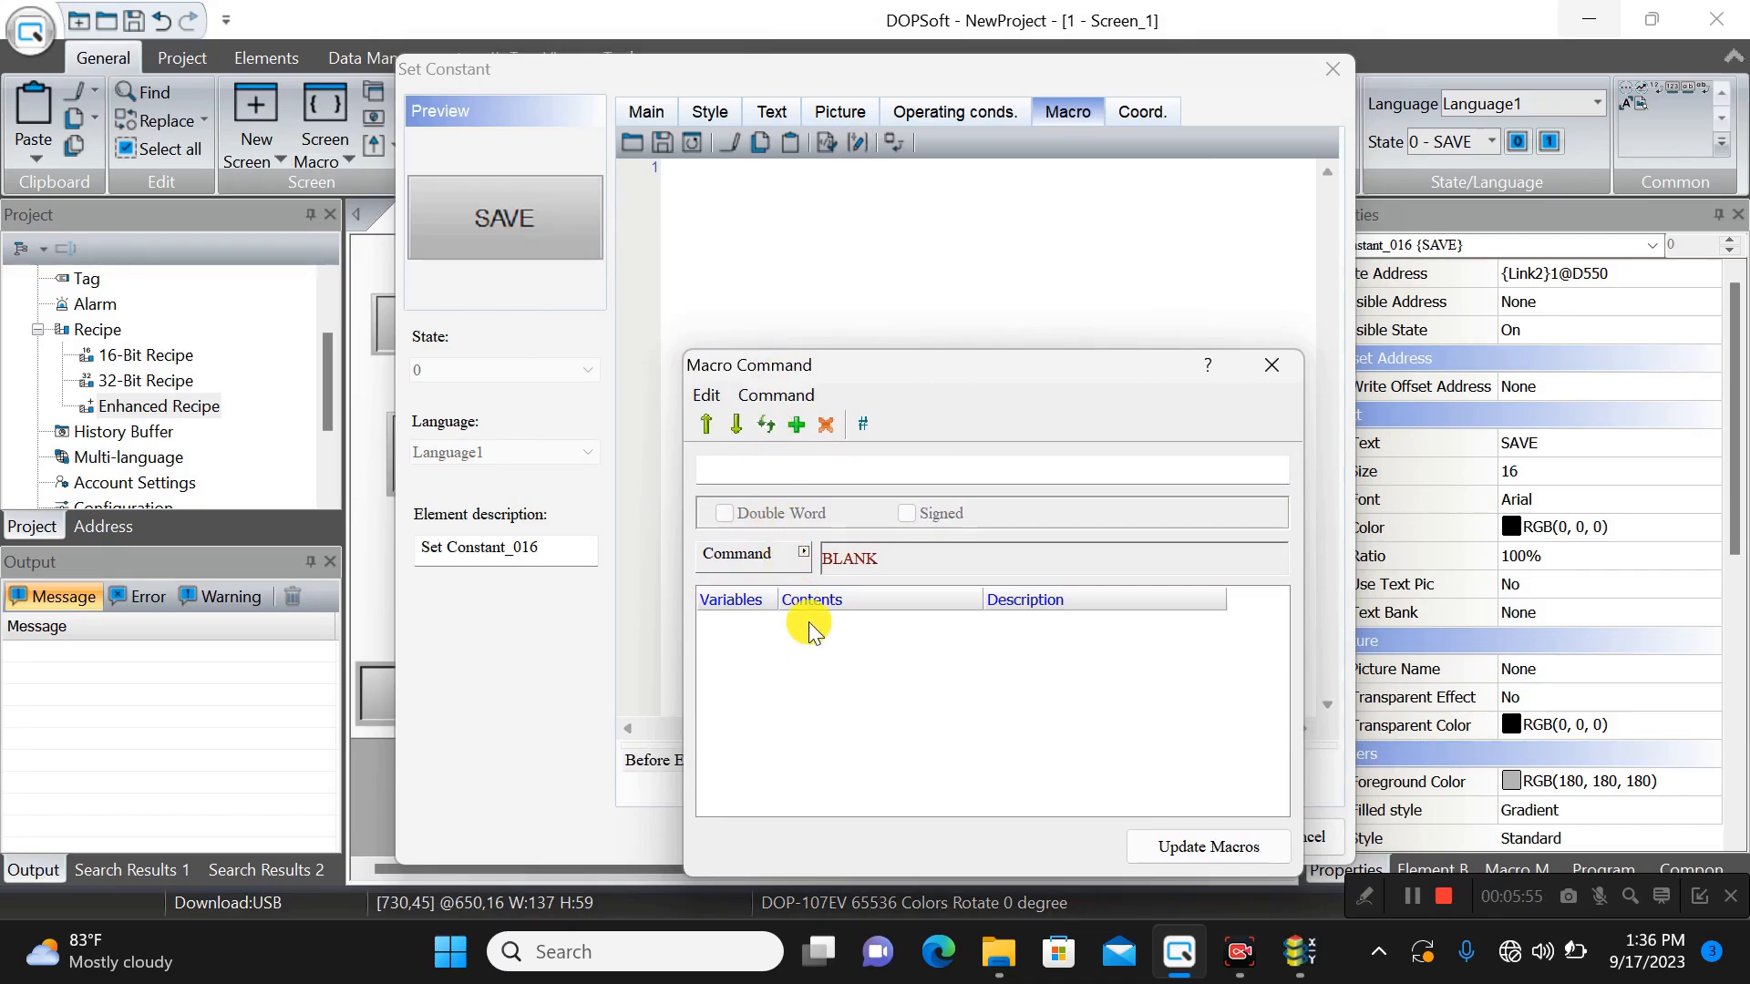
pyautogui.moveTo(937, 381); pyautogui.dragTo(946, 245)
pyautogui.click(813, 421)
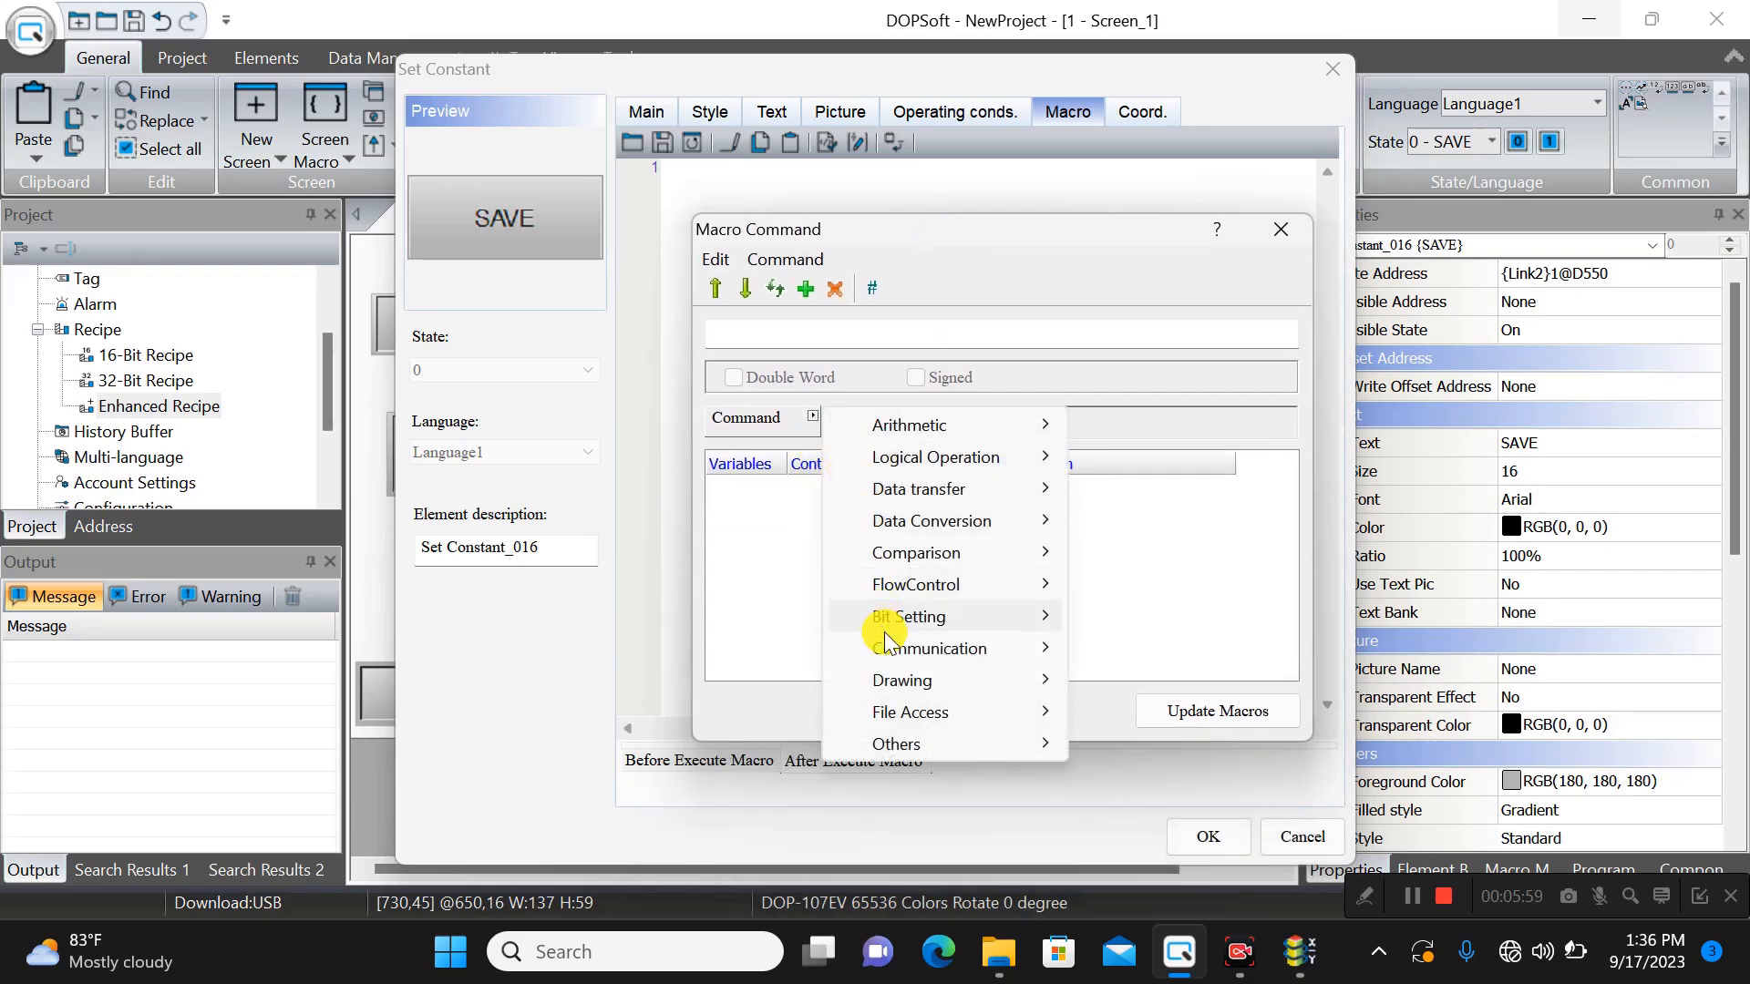
pyautogui.moveTo(1000, 549)
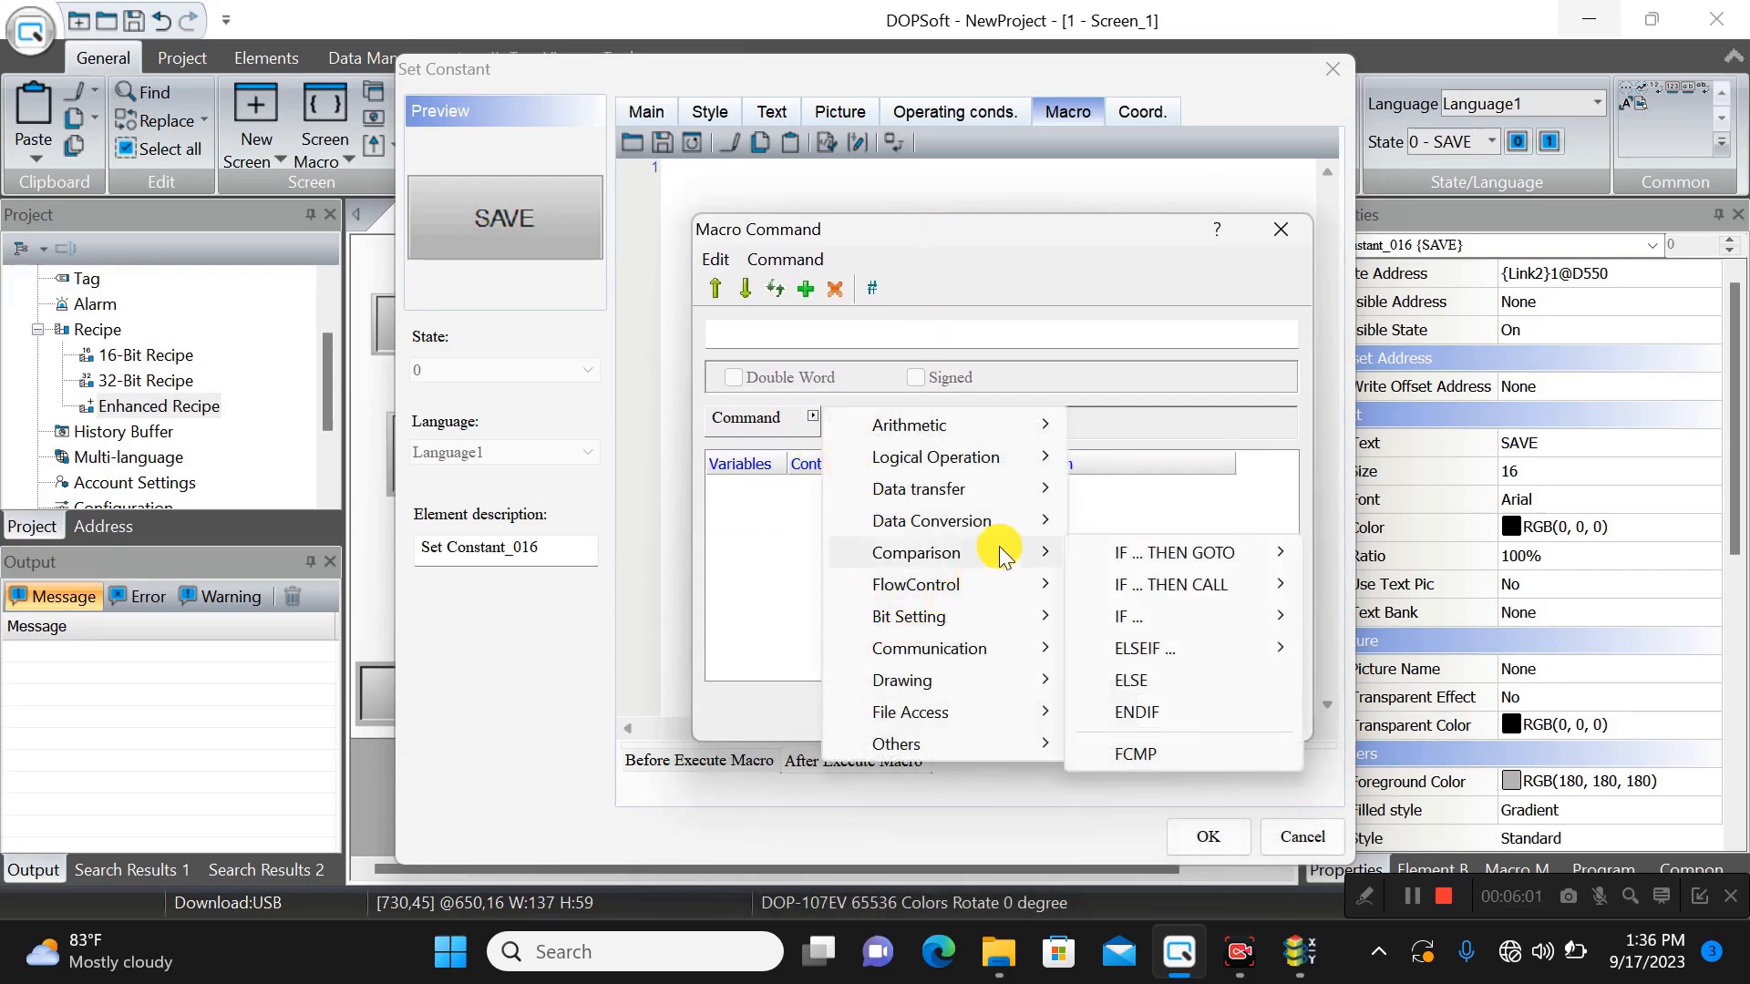
pyautogui.moveTo(1122, 622)
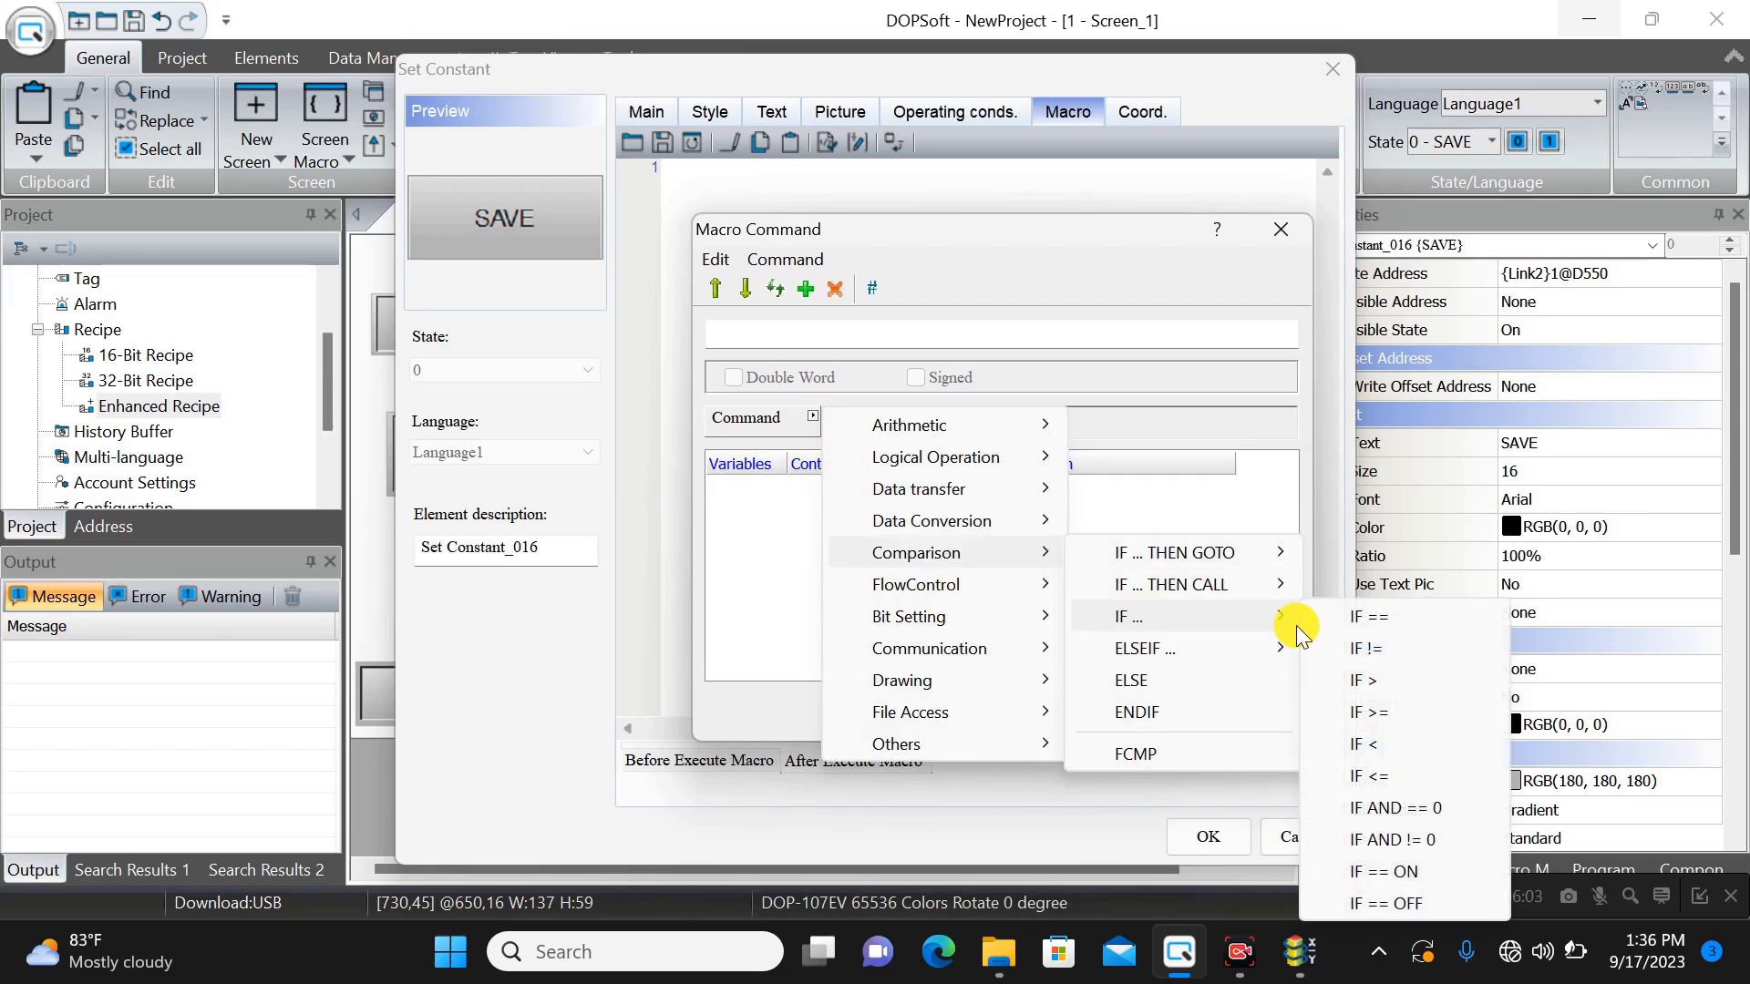
pyautogui.click(1354, 625)
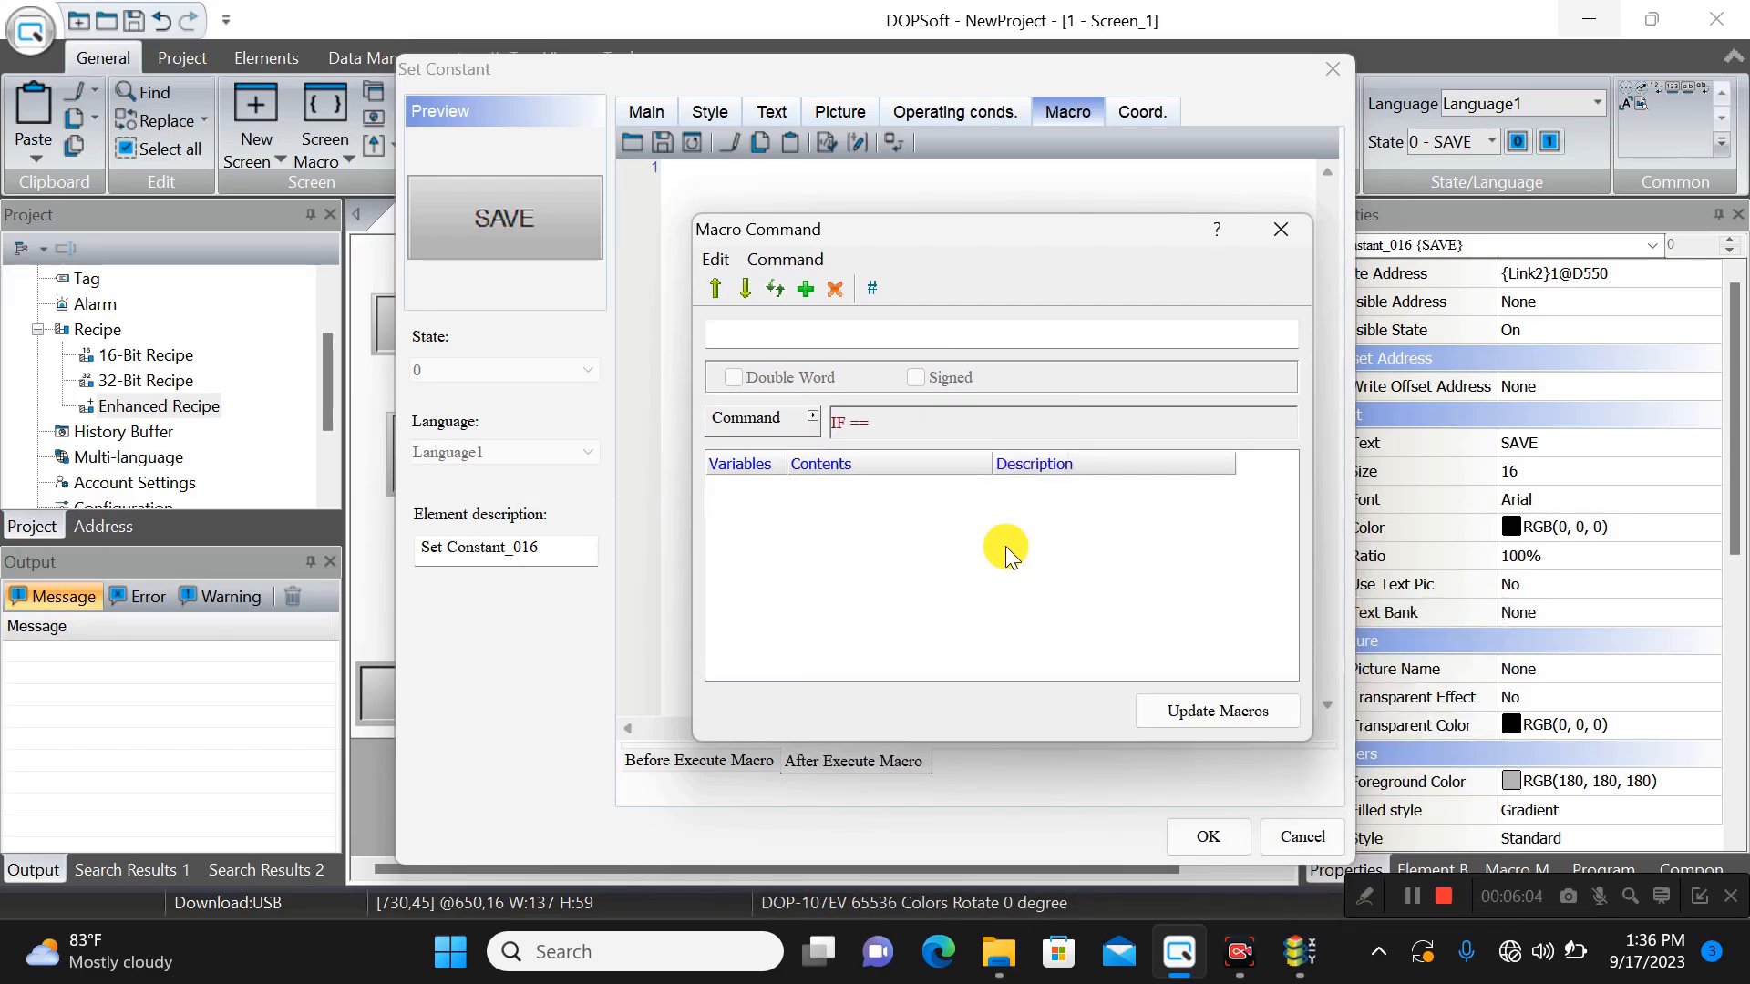
pyautogui.click(901, 424)
pyautogui.click(871, 516)
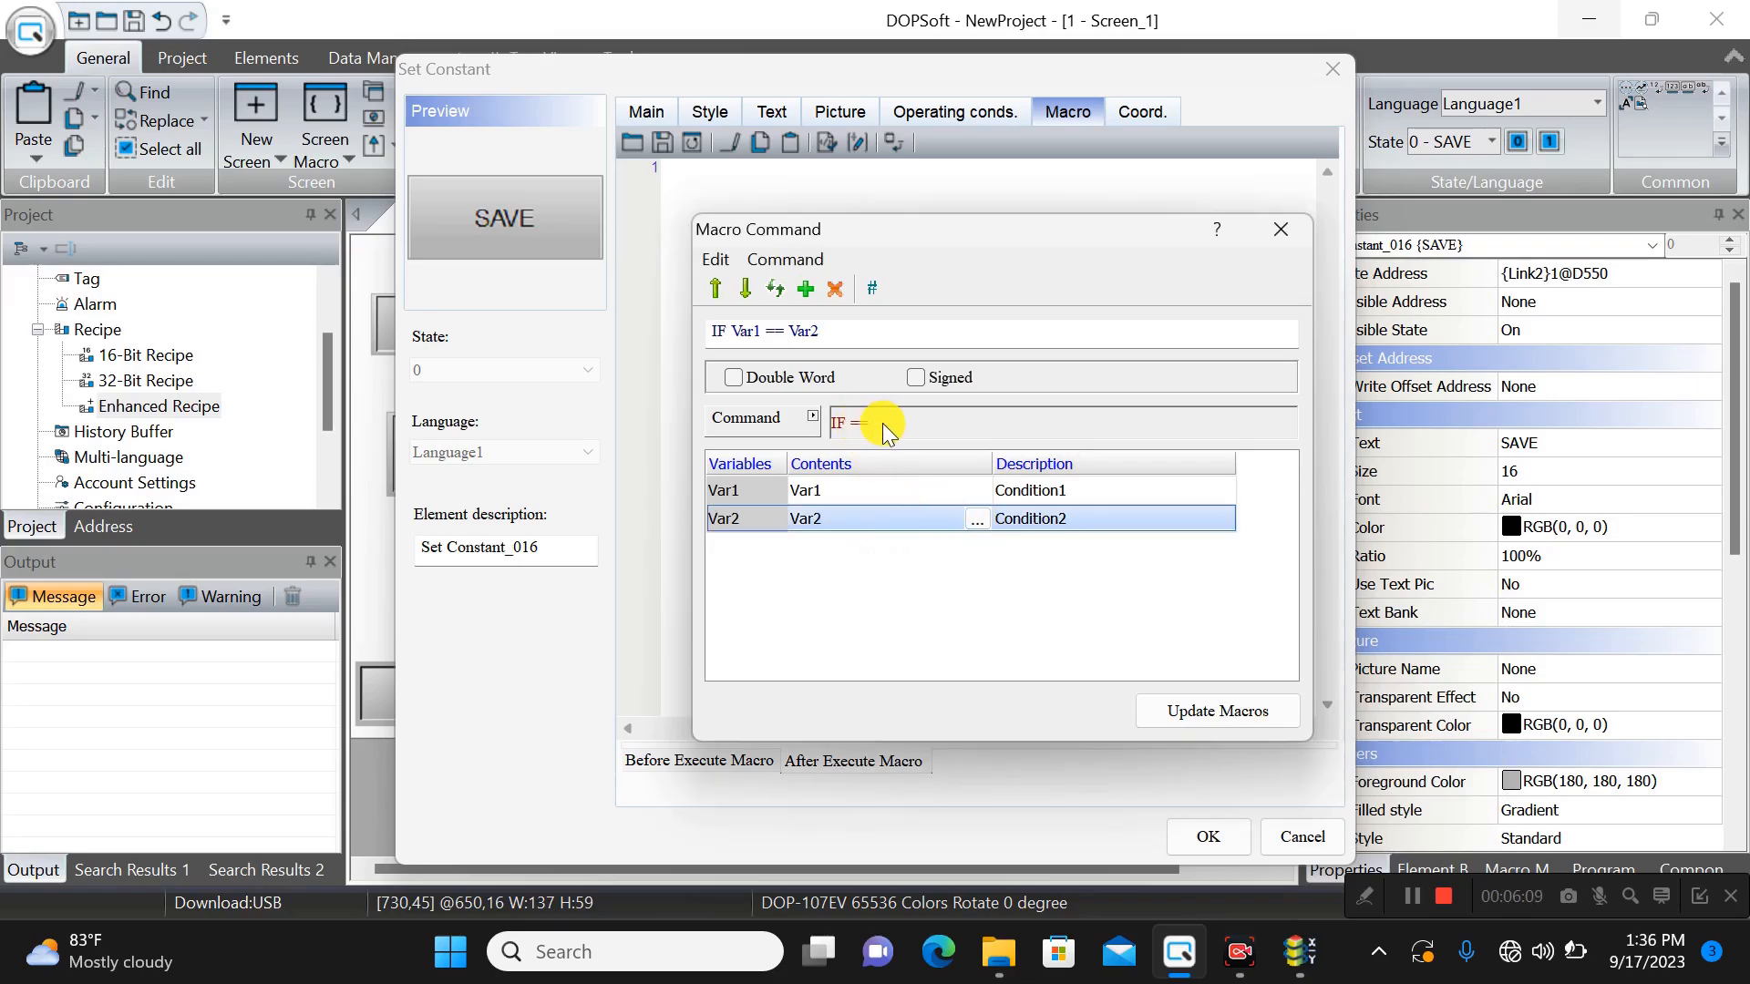
# - Set the first condition, Var1, to the Link2 word device D550
pyautogui.click(948, 490)
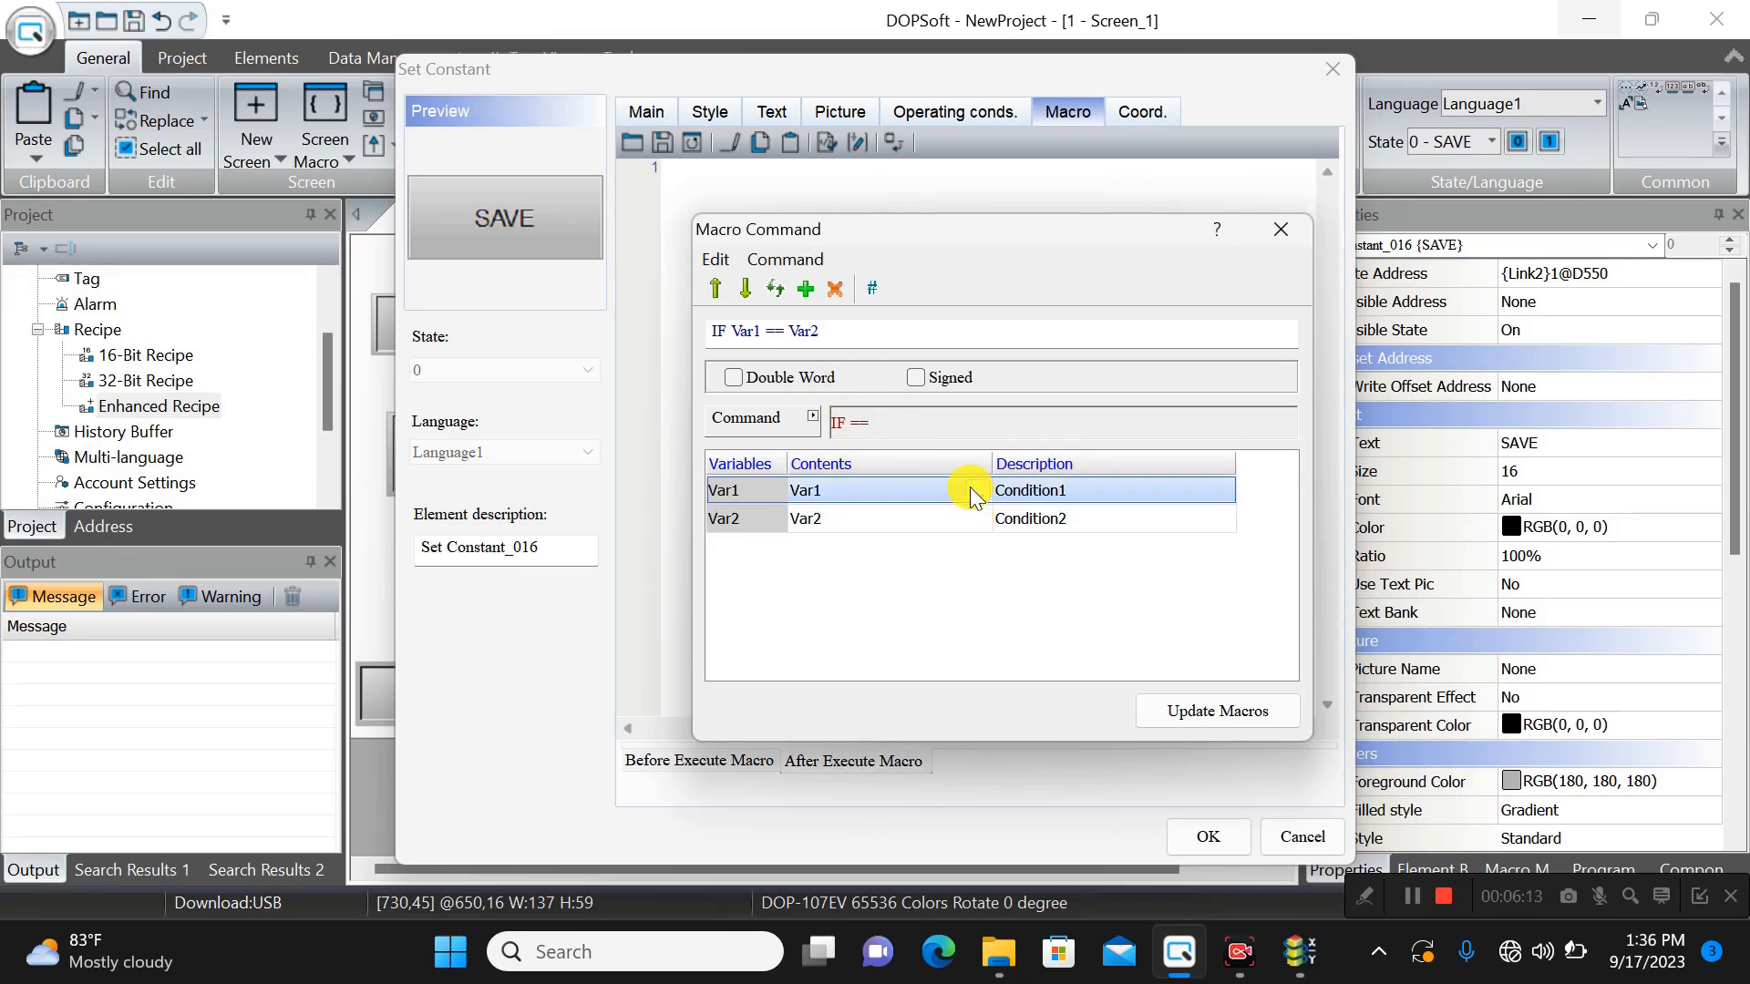
pyautogui.click(976, 491)
pyautogui.click(1103, 277)
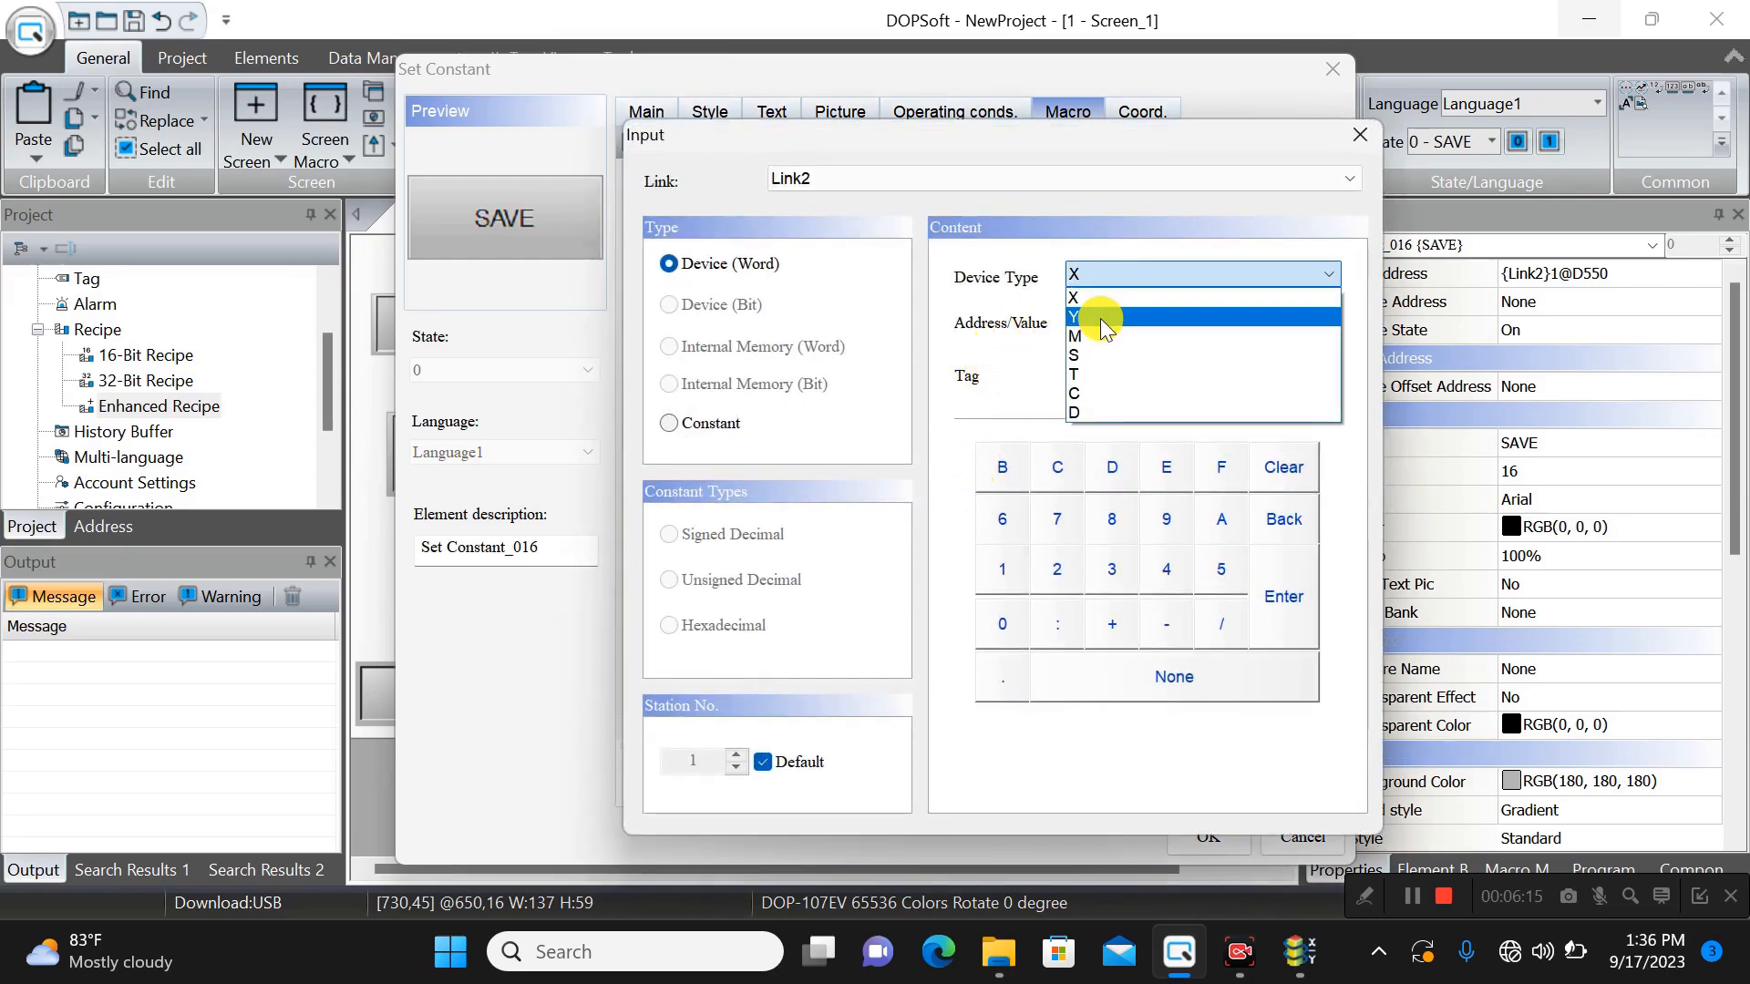
pyautogui.click(1092, 413)
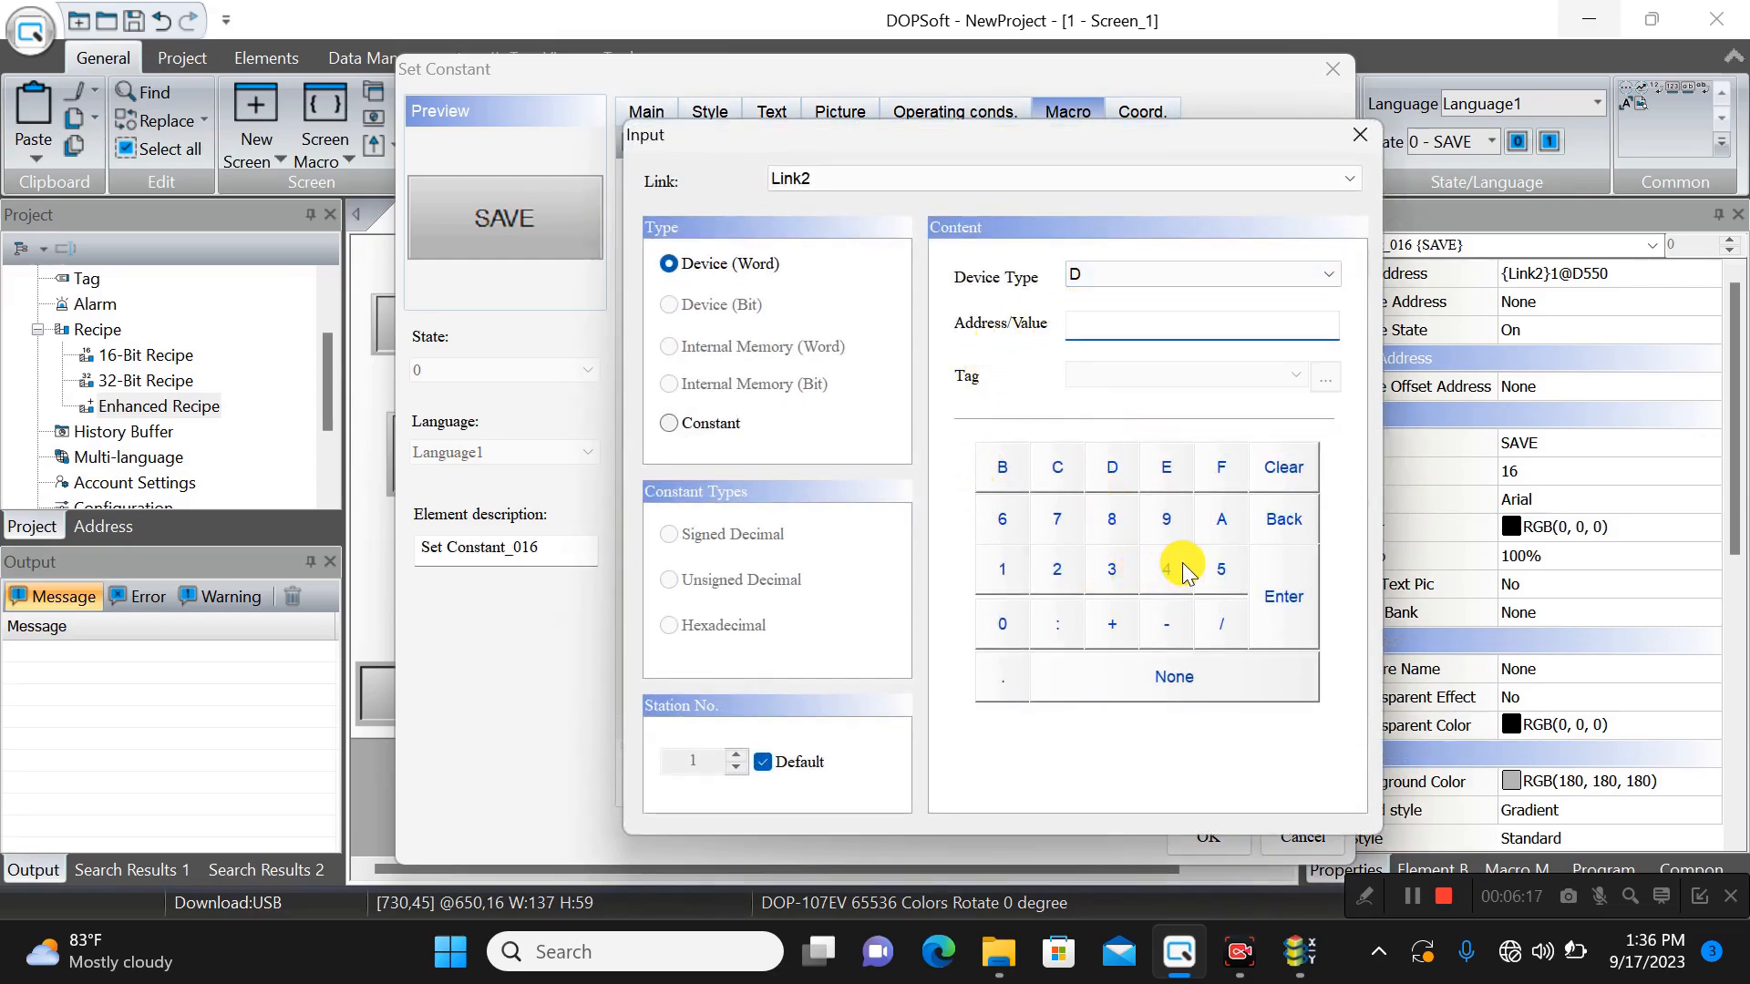
pyautogui.click(1219, 569)
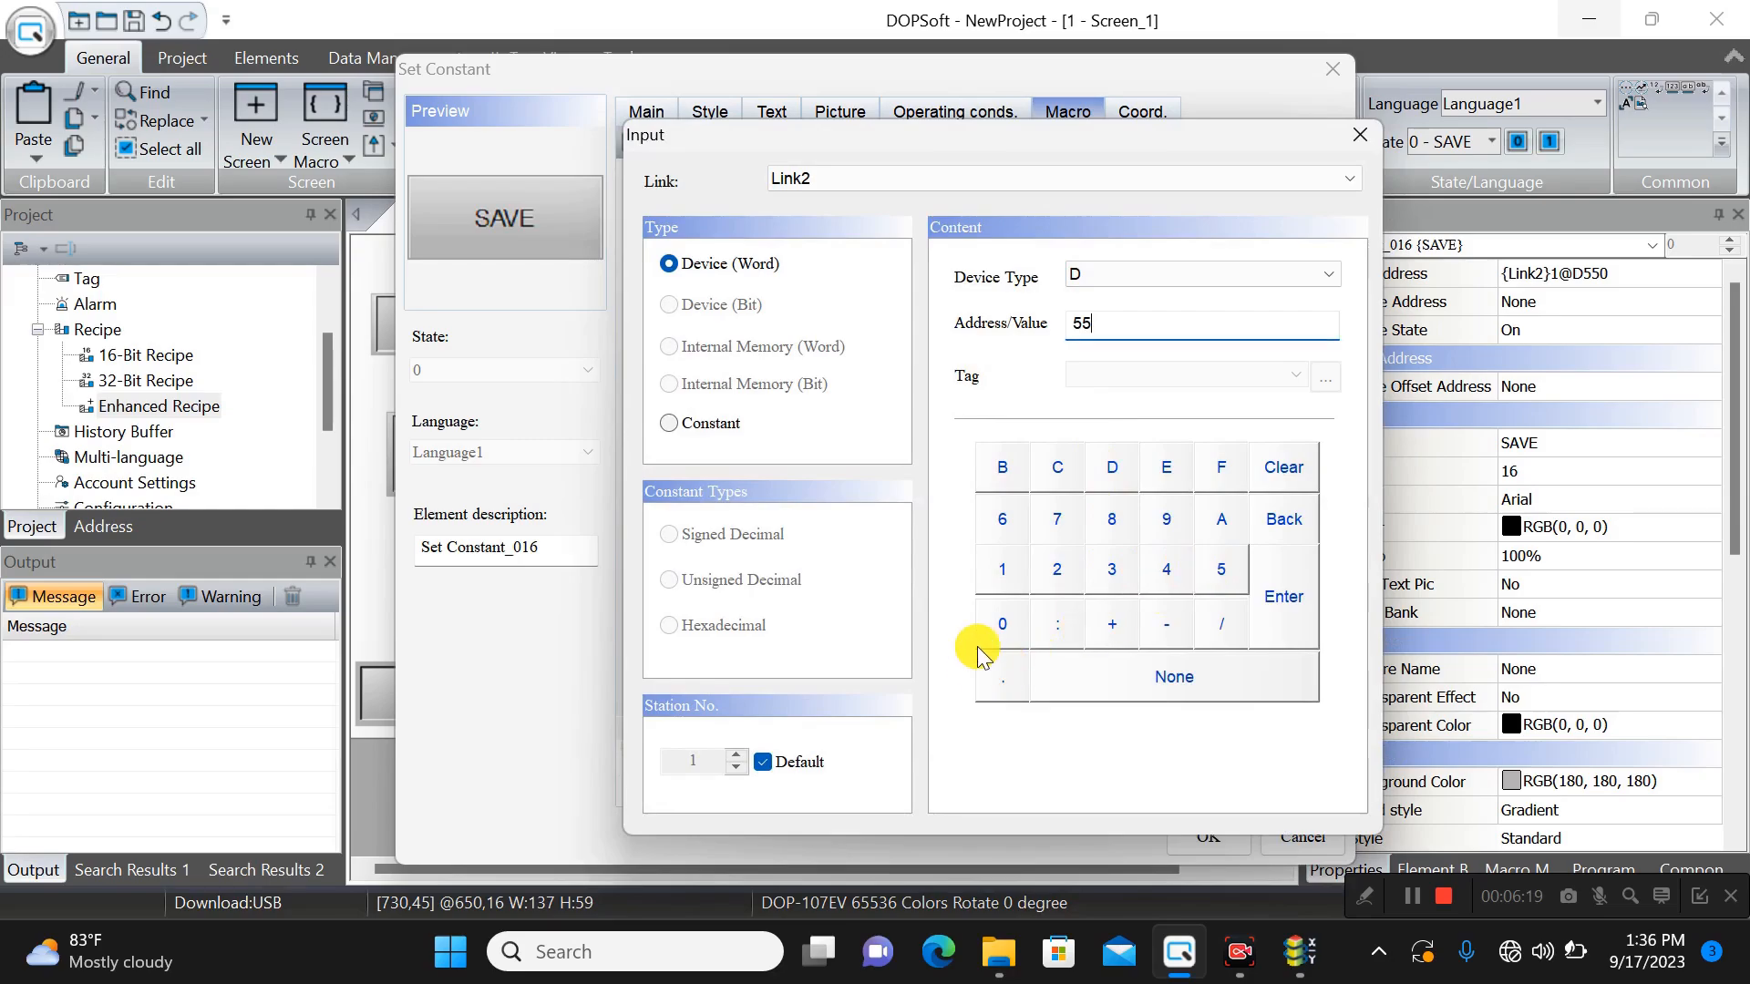
pyautogui.click(1283, 607)
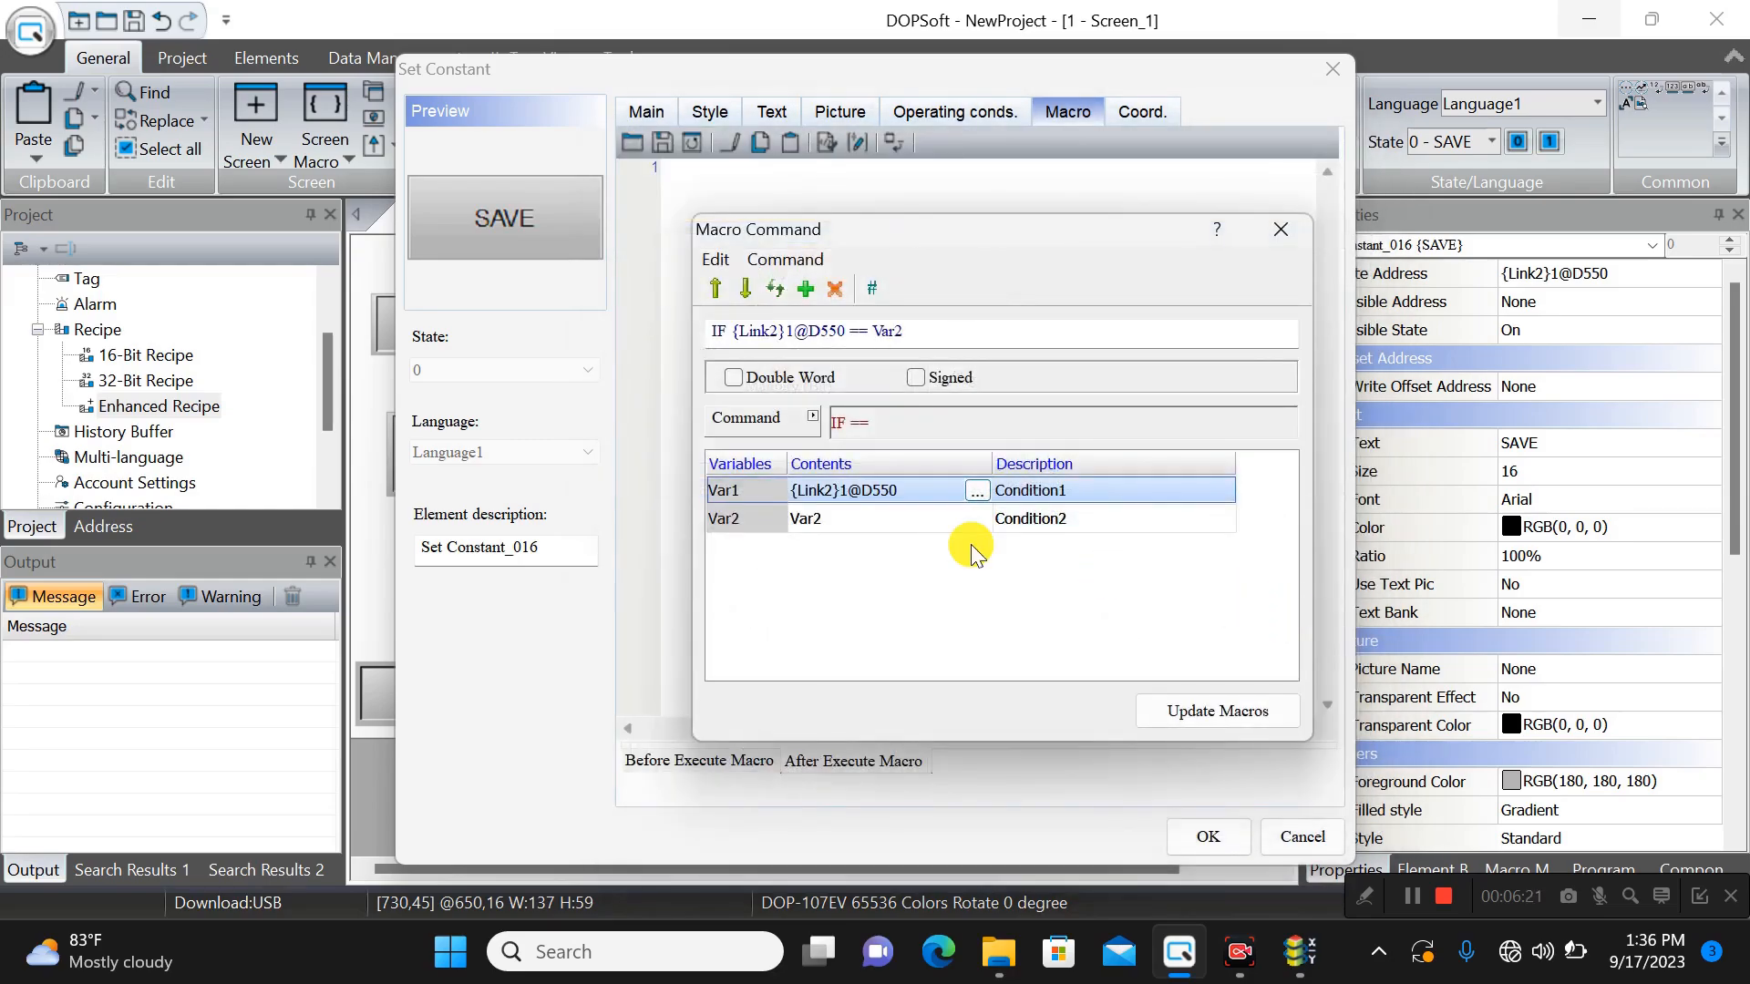
# - Set the second condition, Var2, to the constant 4
pyautogui.click(889, 531)
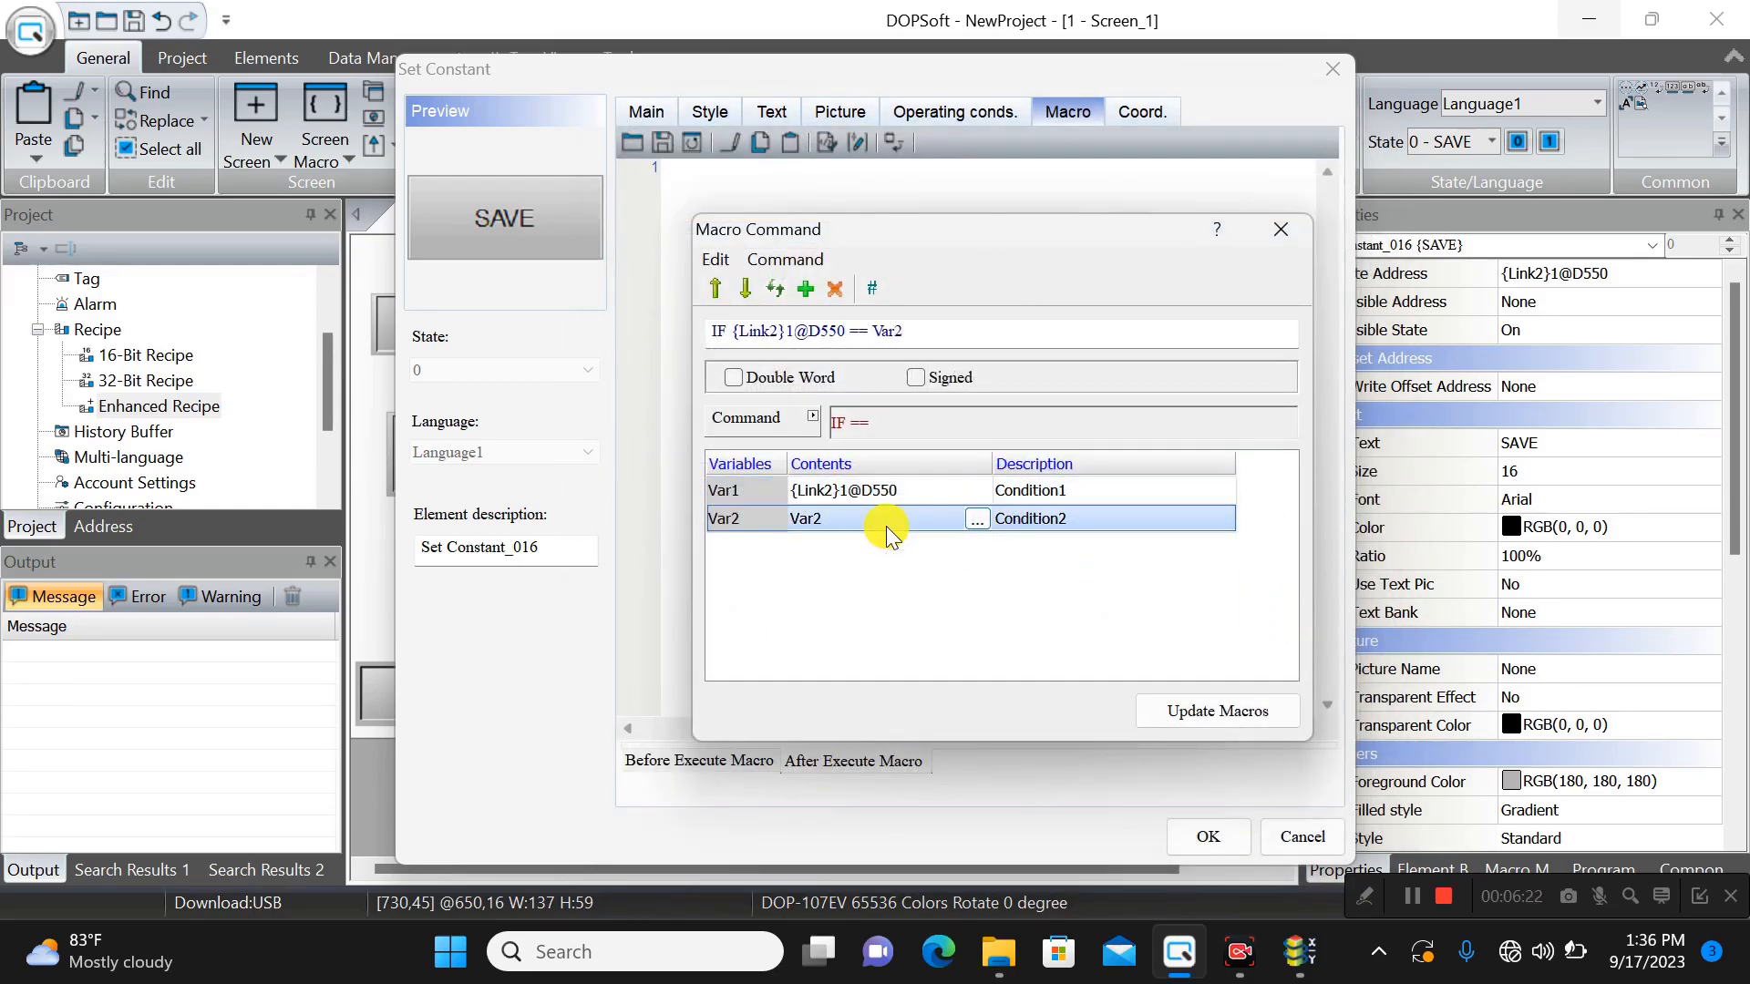
pyautogui.click(975, 518)
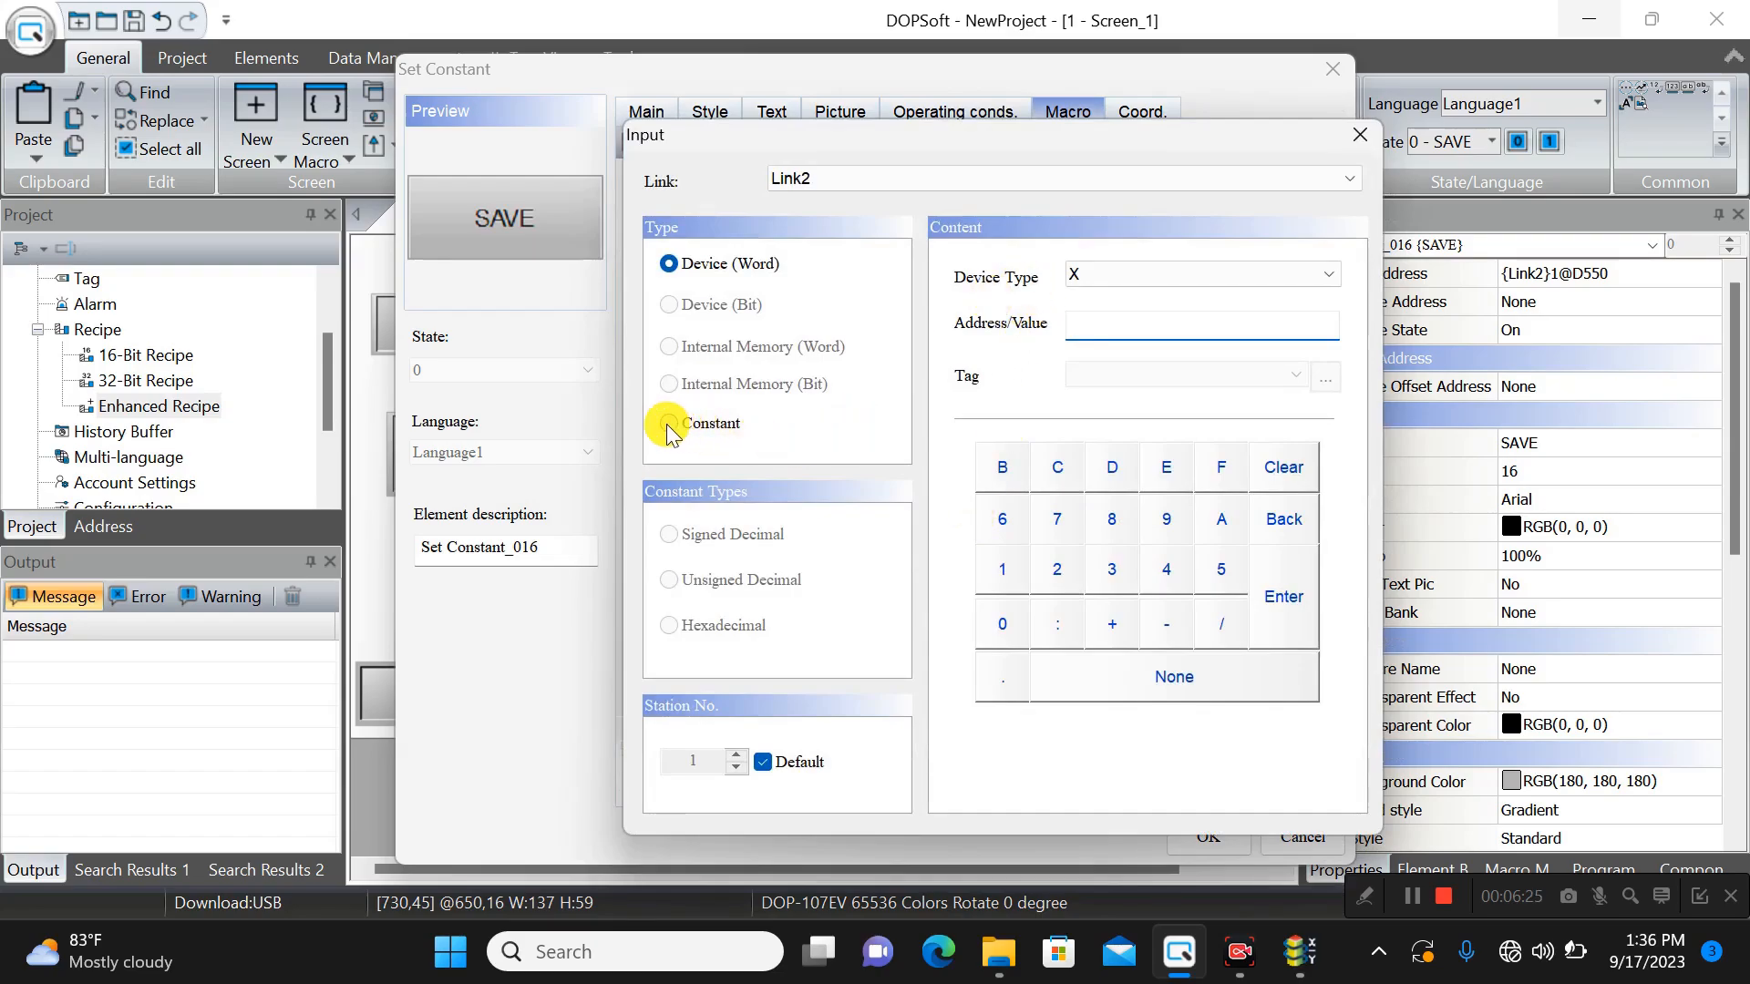
pyautogui.click(669, 423)
pyautogui.click(1167, 575)
pyautogui.click(1285, 596)
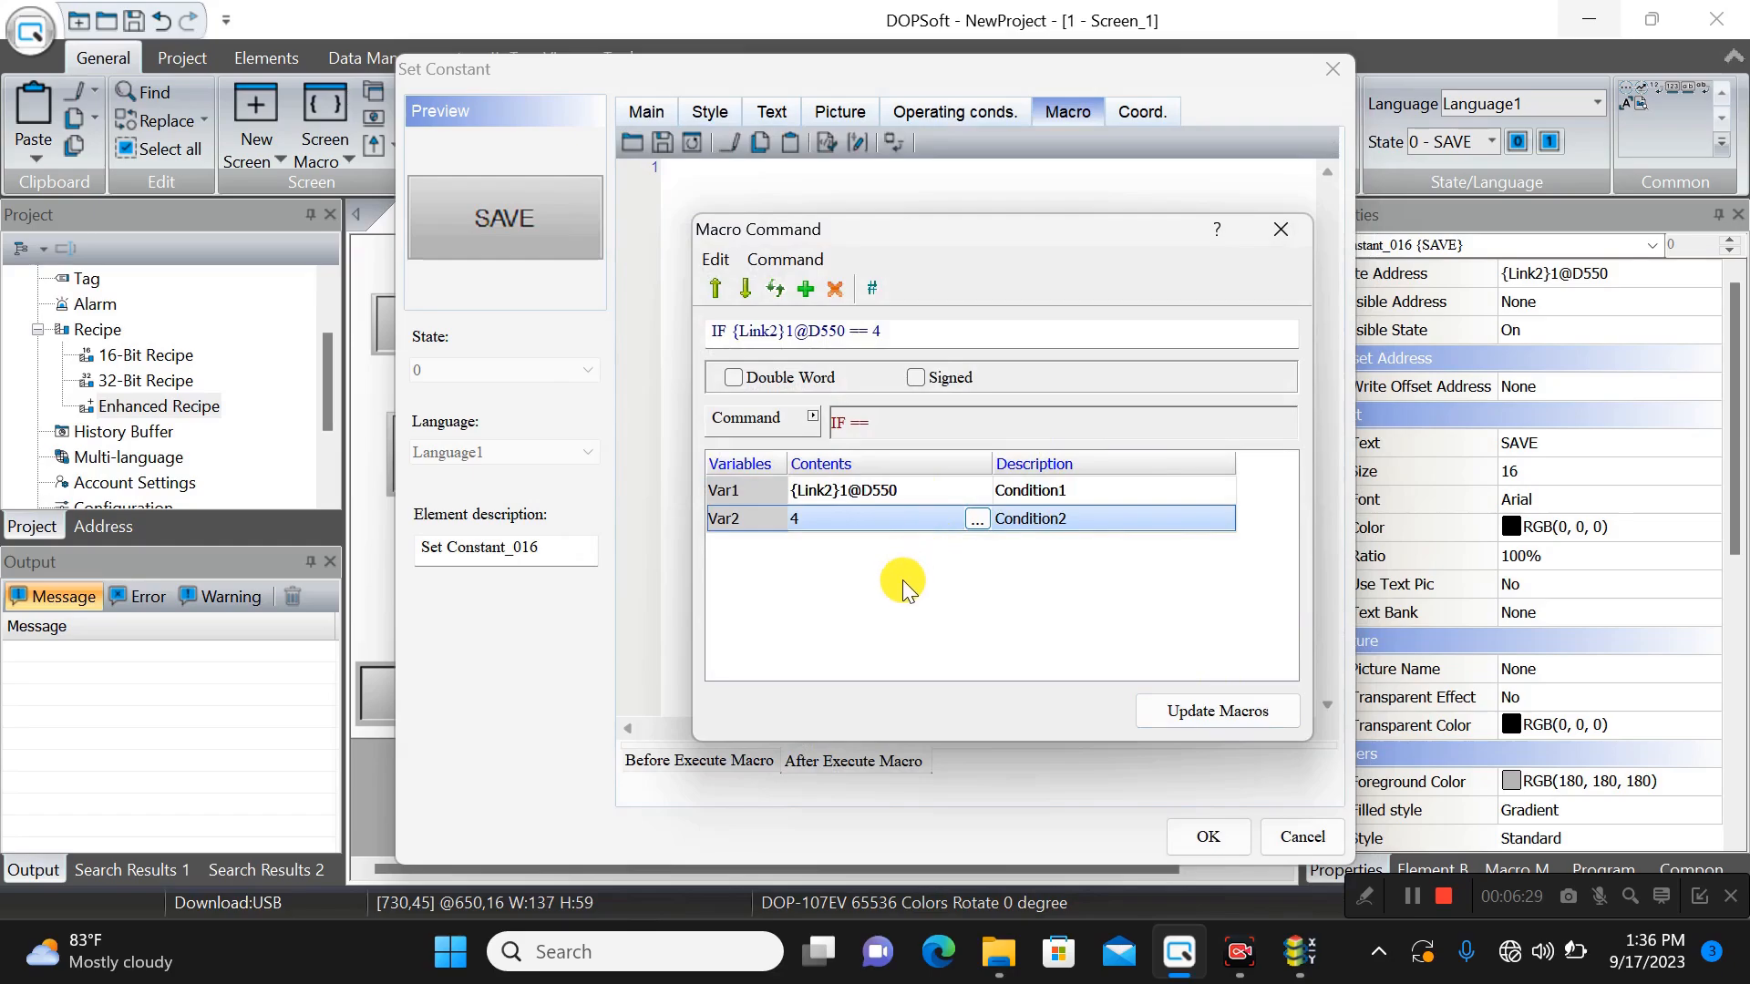
# - Add the D550 == 4 IF condition to the macro and choose Delay as the following command
pyautogui.click(1215, 713)
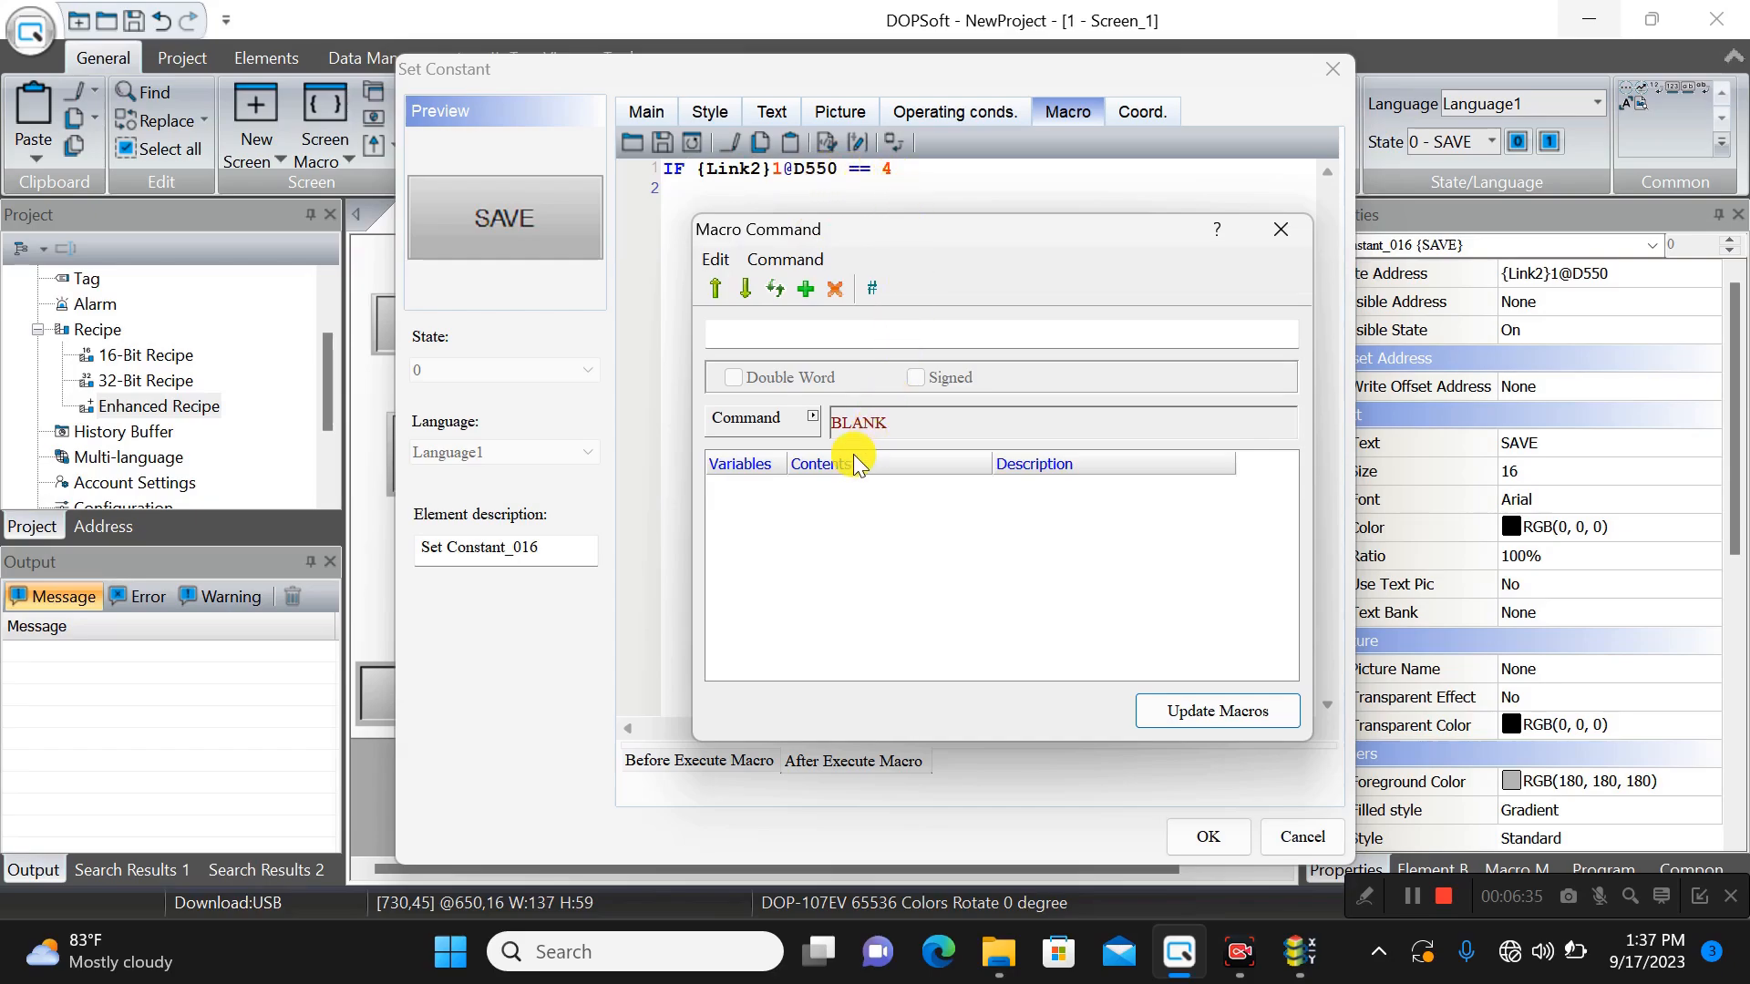
pyautogui.click(814, 418)
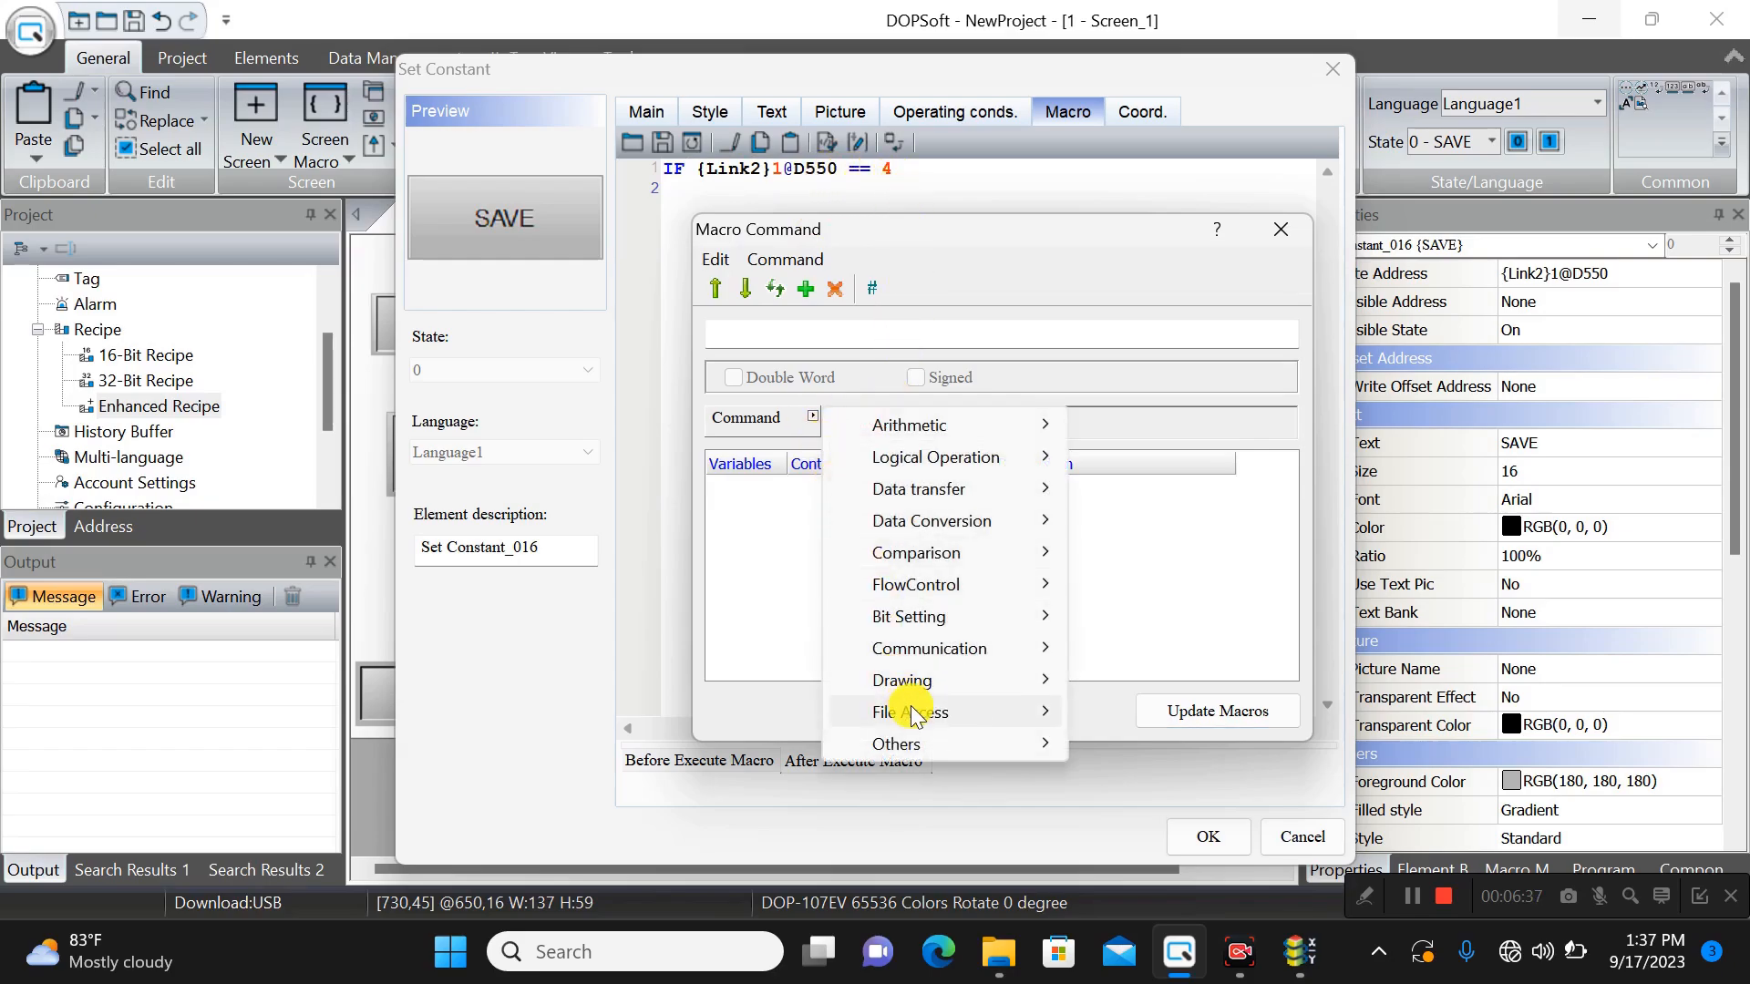
pyautogui.moveTo(957, 753)
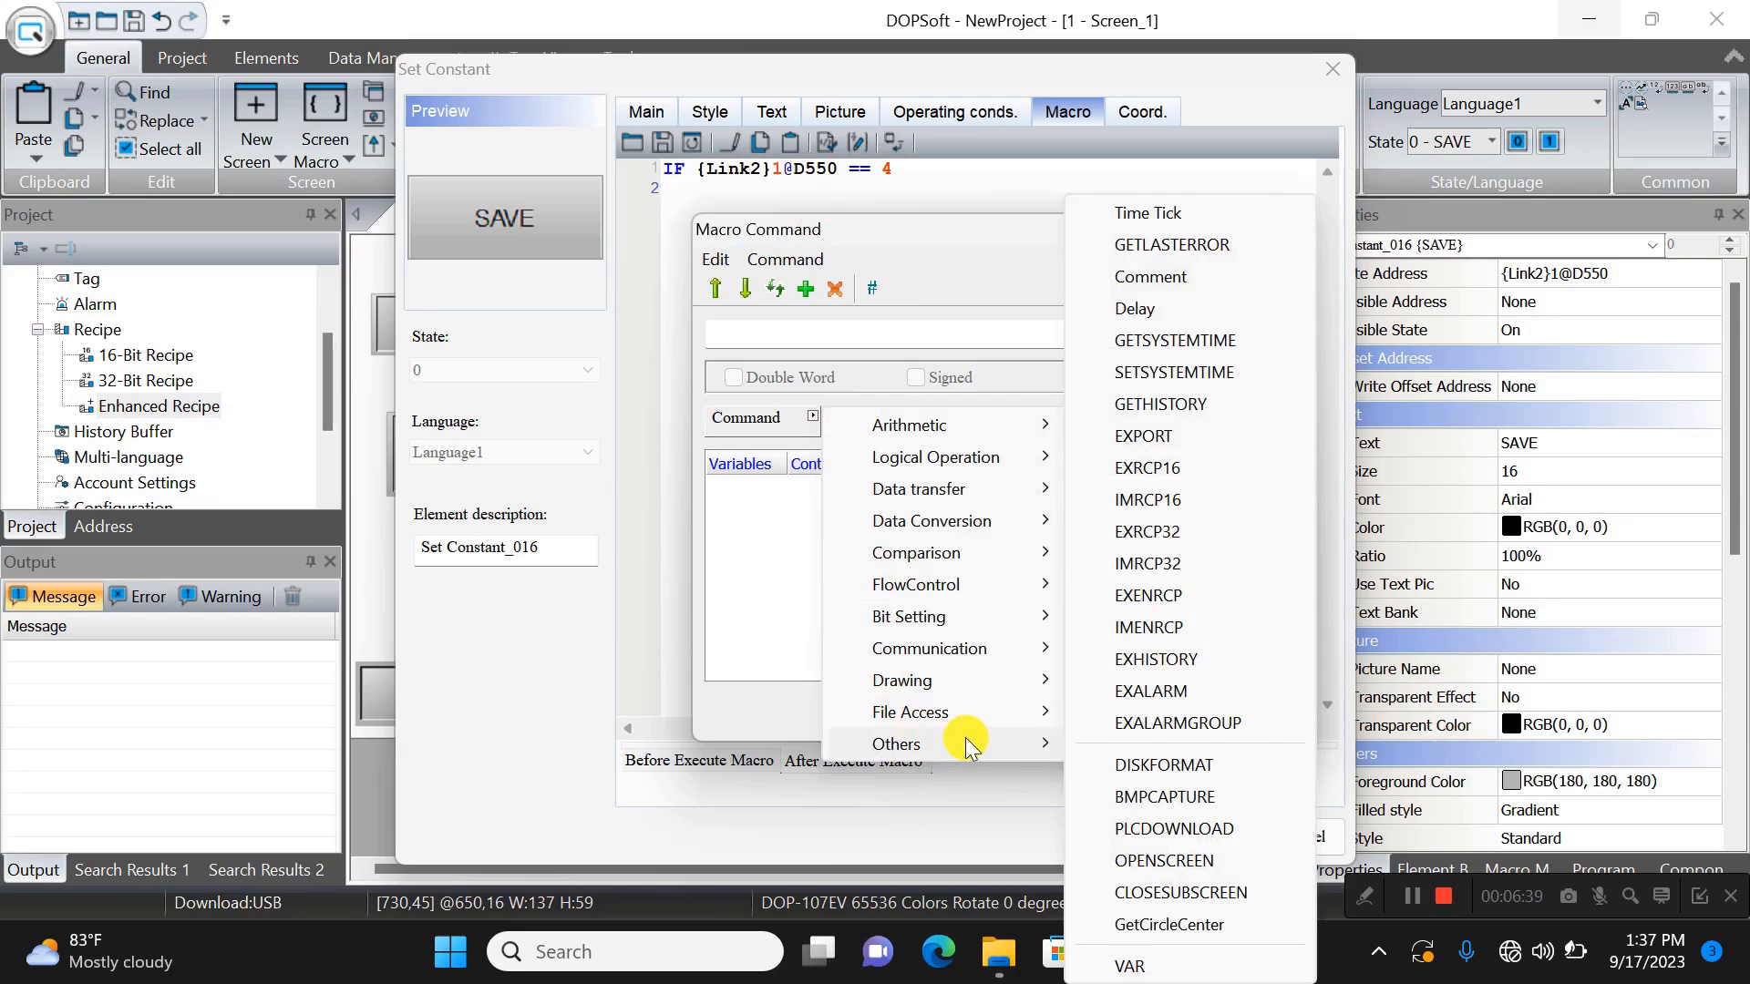
pyautogui.click(1153, 310)
pyautogui.click(945, 493)
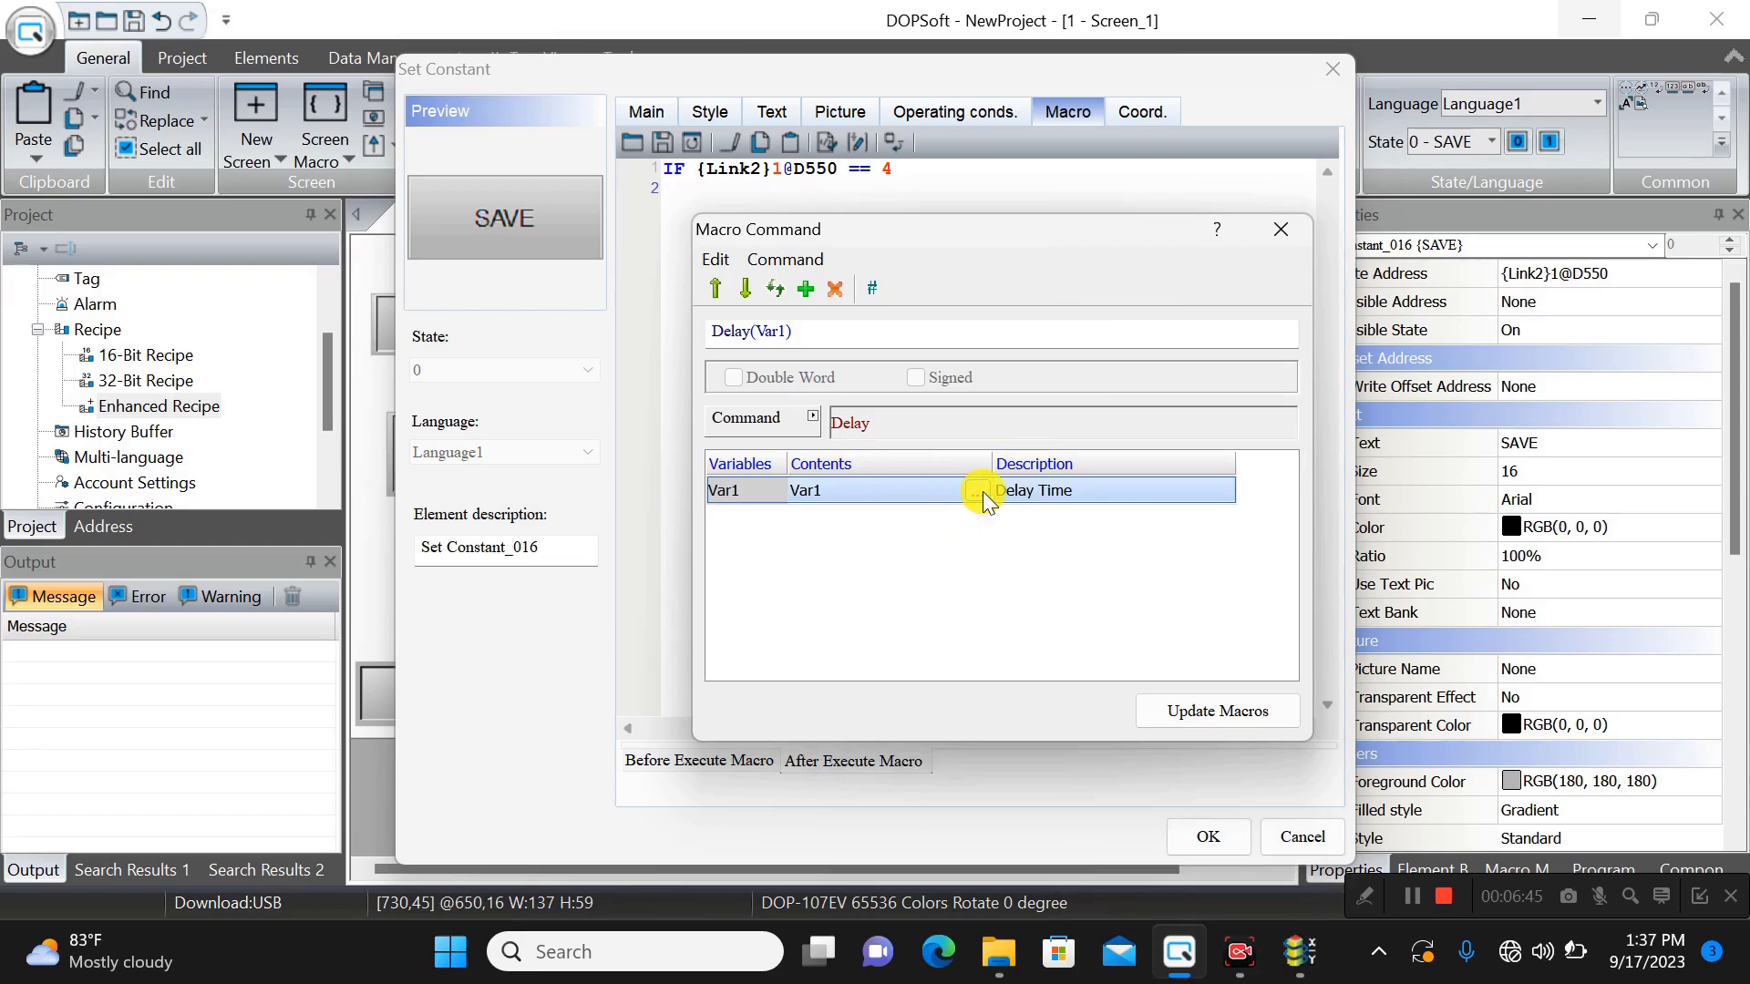
# - Set the delay time to the constant 2000 and add the Delay line to the macro
pyautogui.click(983, 493)
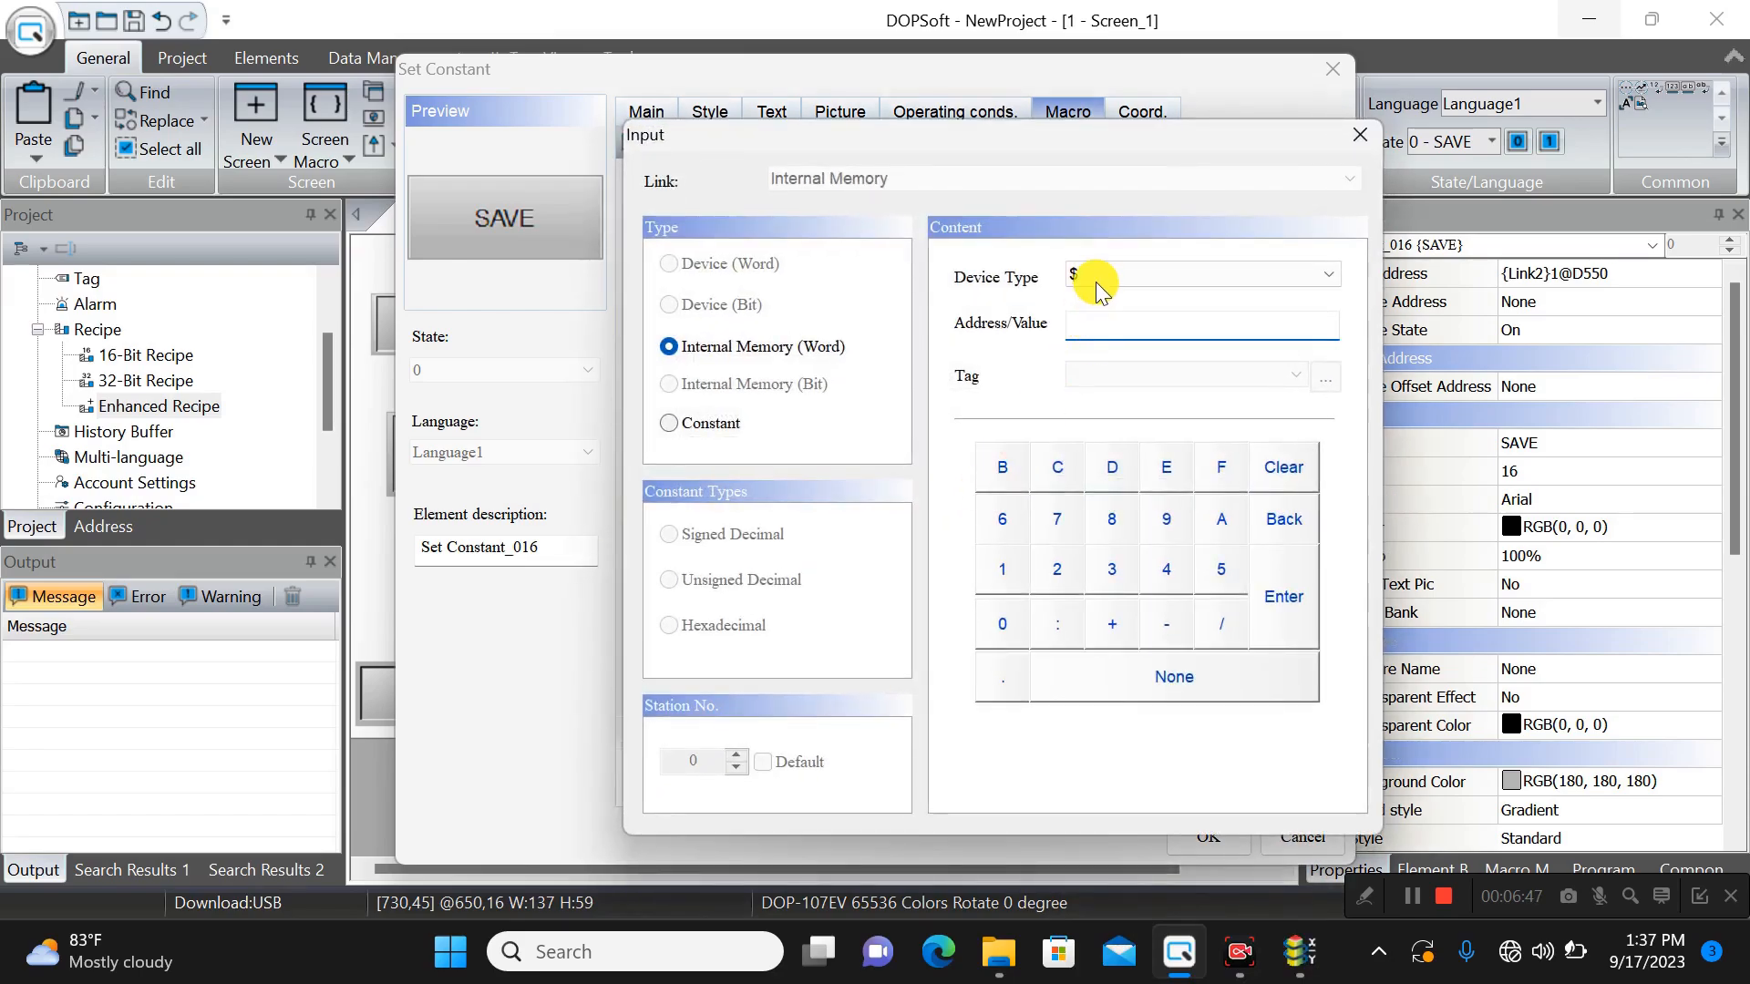
pyautogui.click(668, 422)
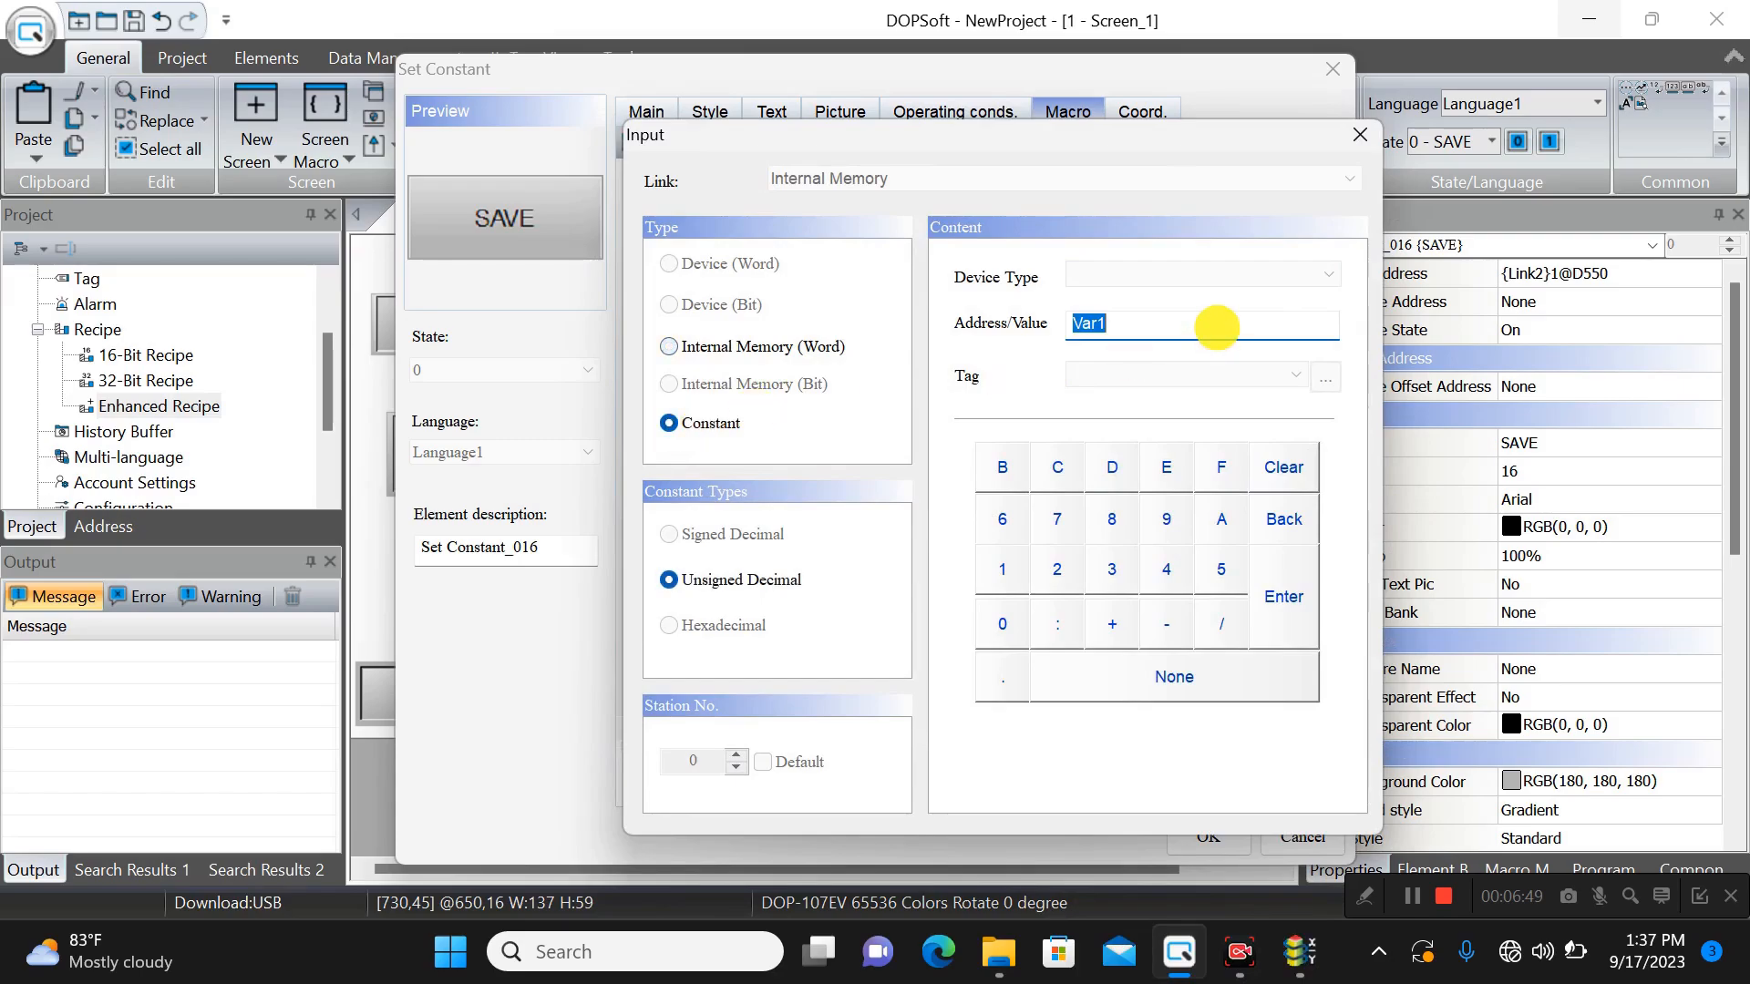
pyautogui.click(1062, 571)
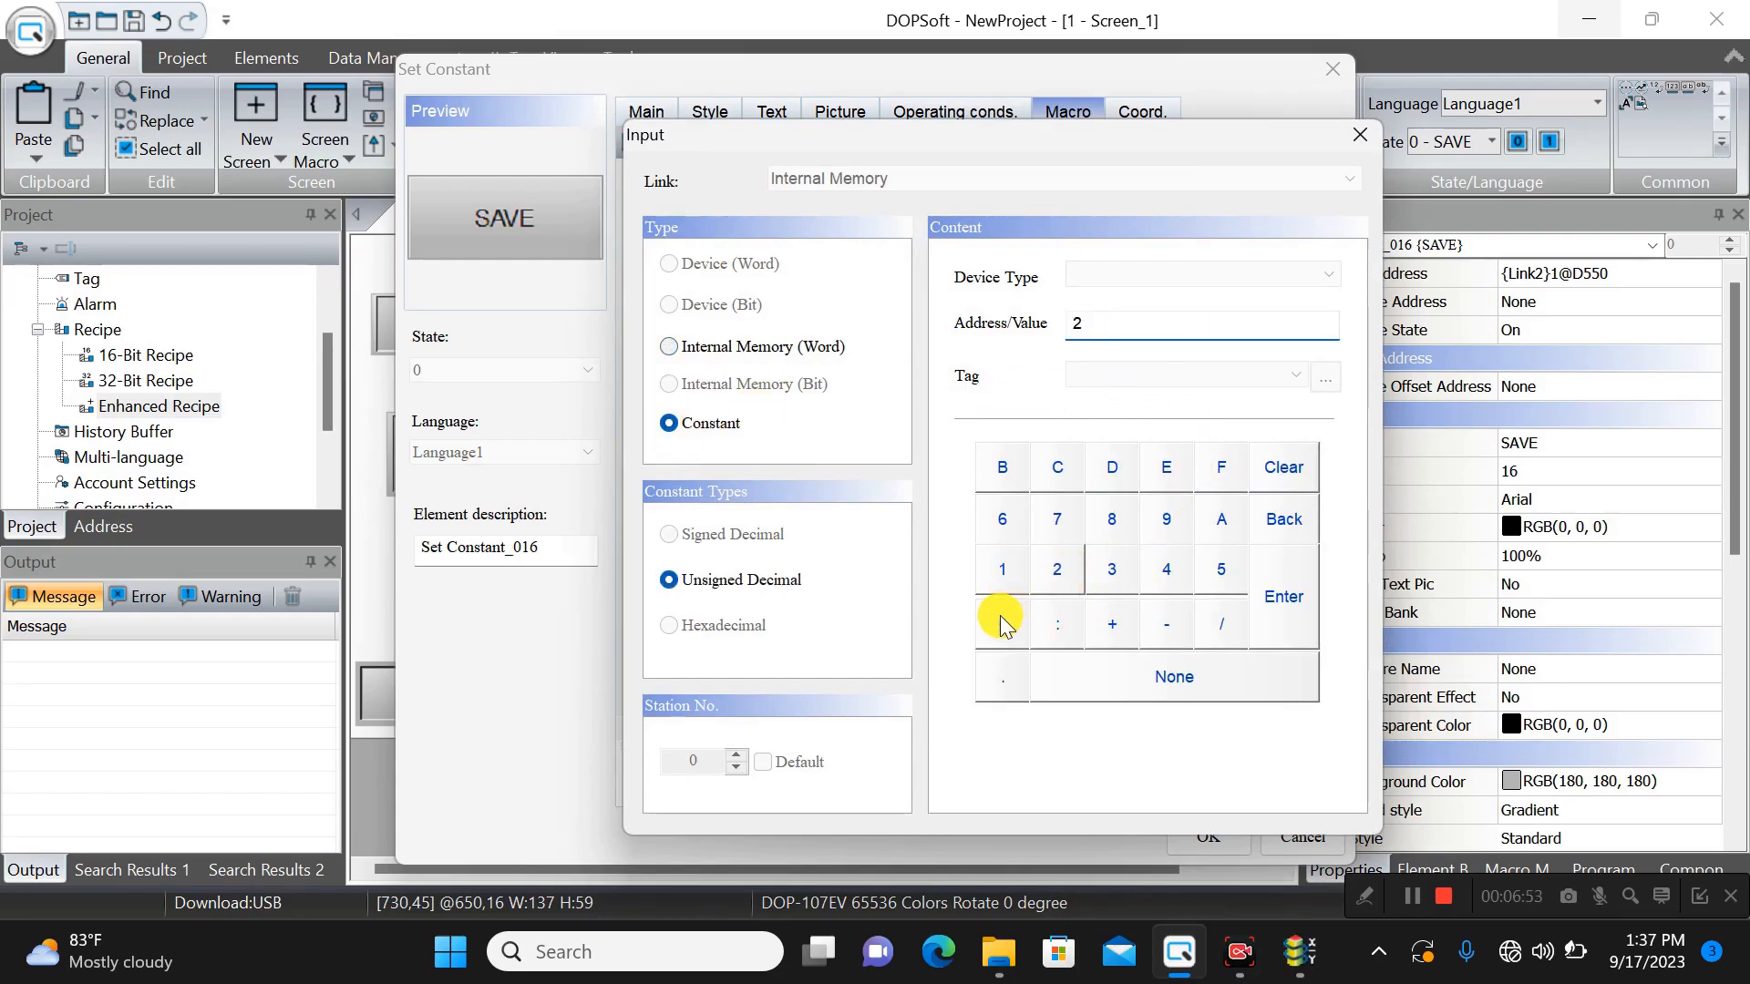
pyautogui.click(1002, 623)
pyautogui.click(1003, 623)
pyautogui.click(1012, 622)
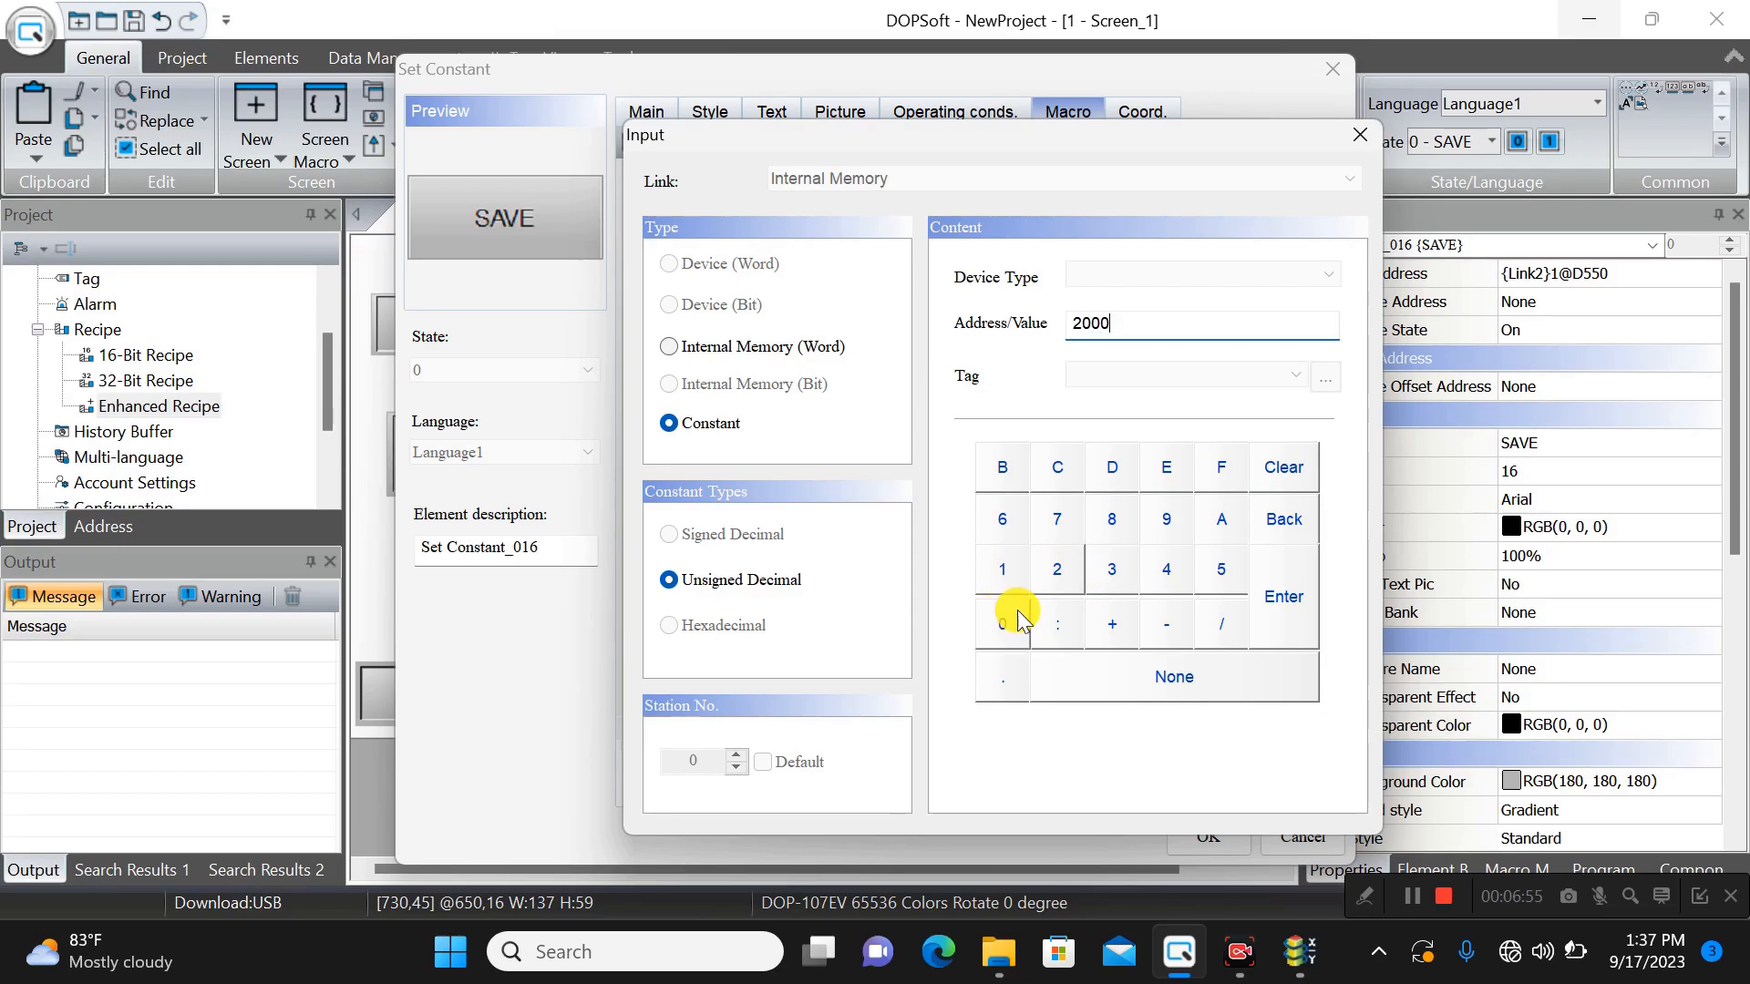
pyautogui.click(1283, 583)
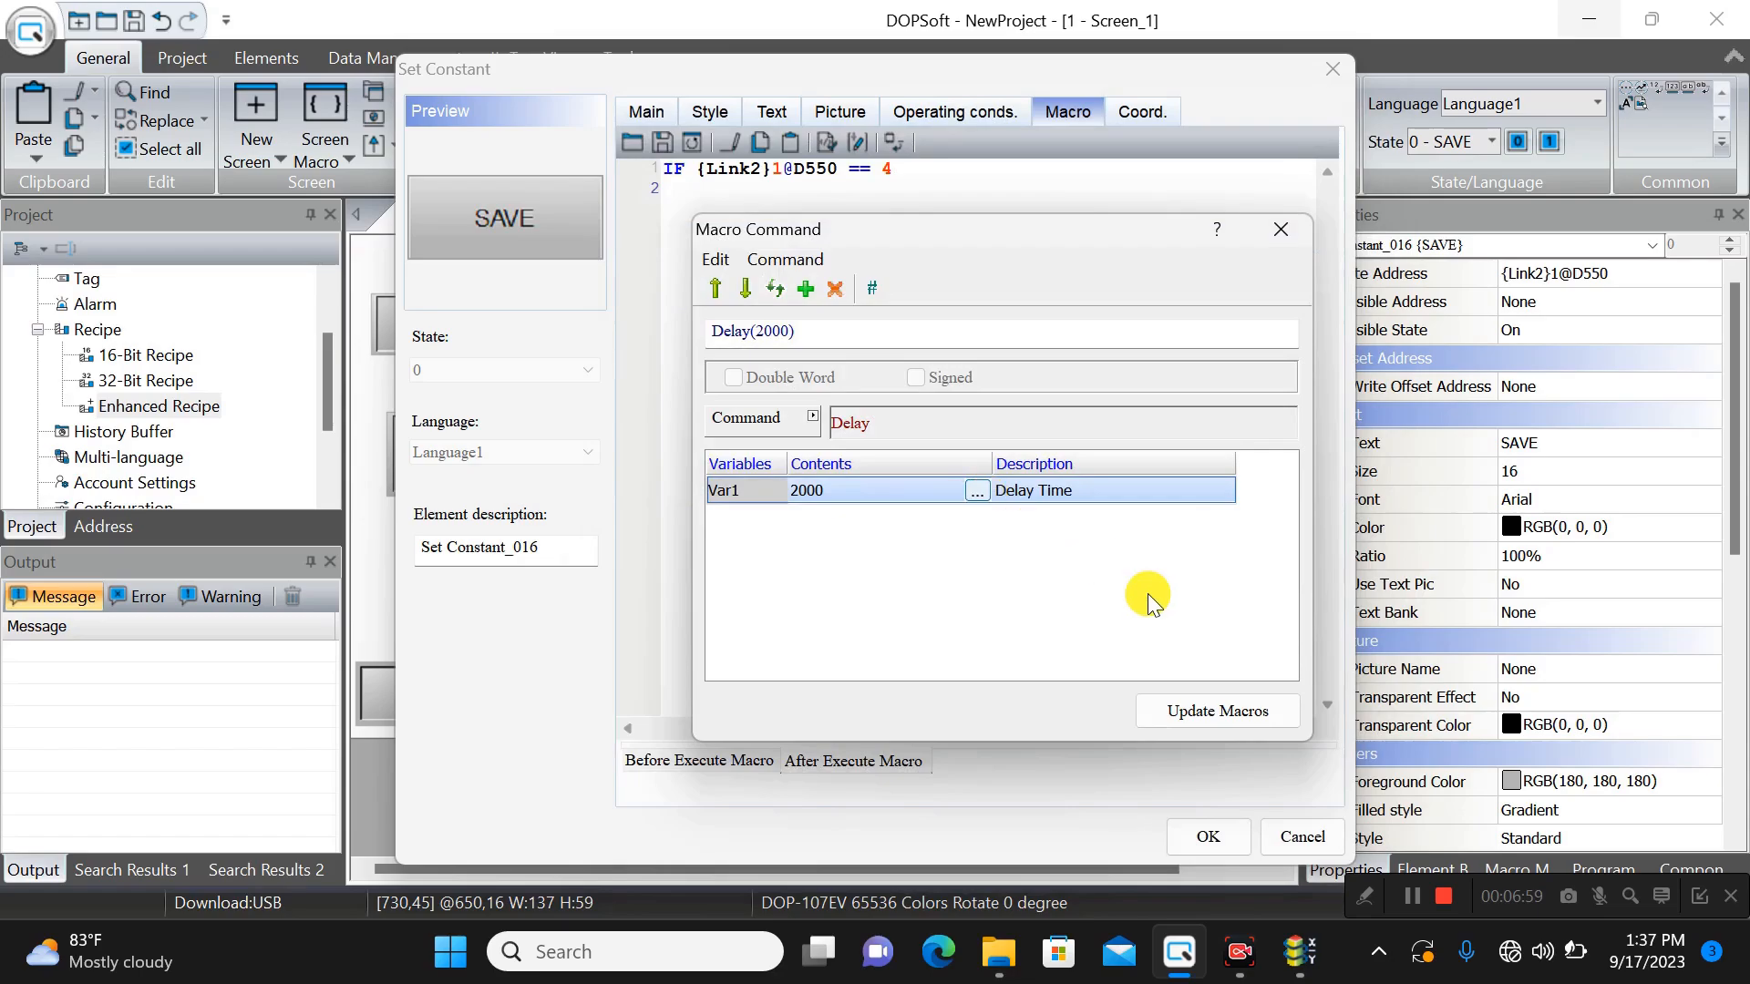
pyautogui.click(1212, 708)
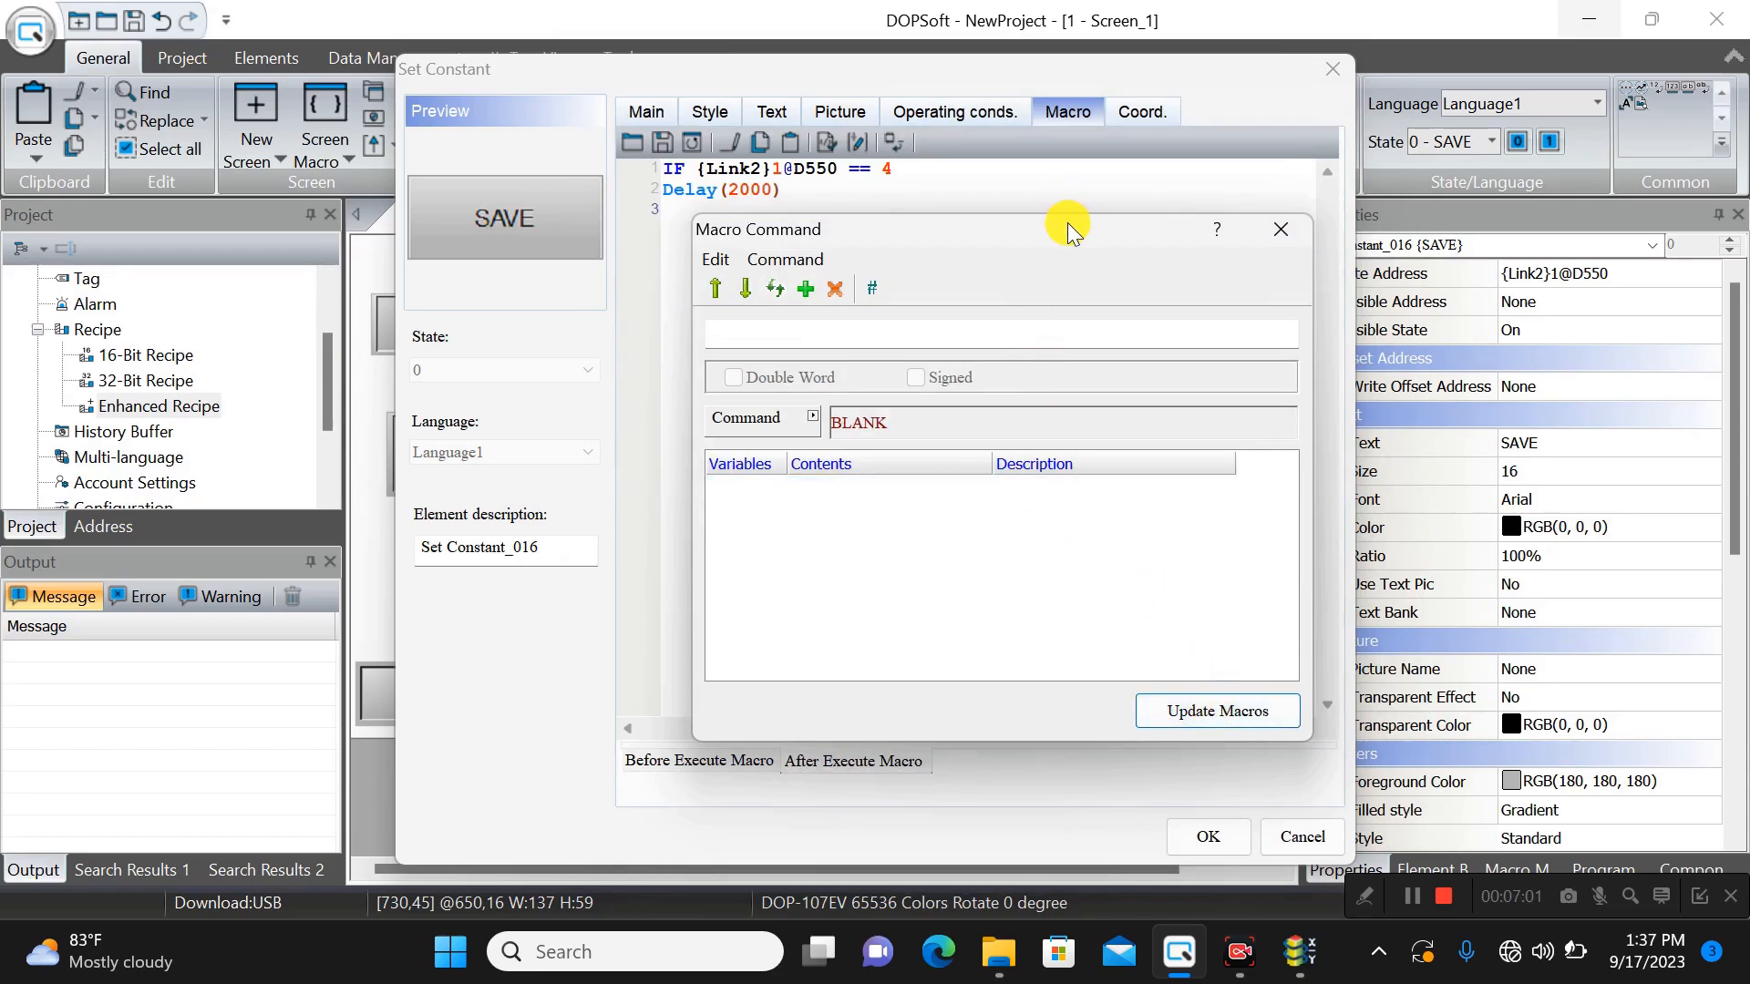
# - Choose the MOV data transfer command and set its source, Var2, to the constant 0
pyautogui.click(813, 419)
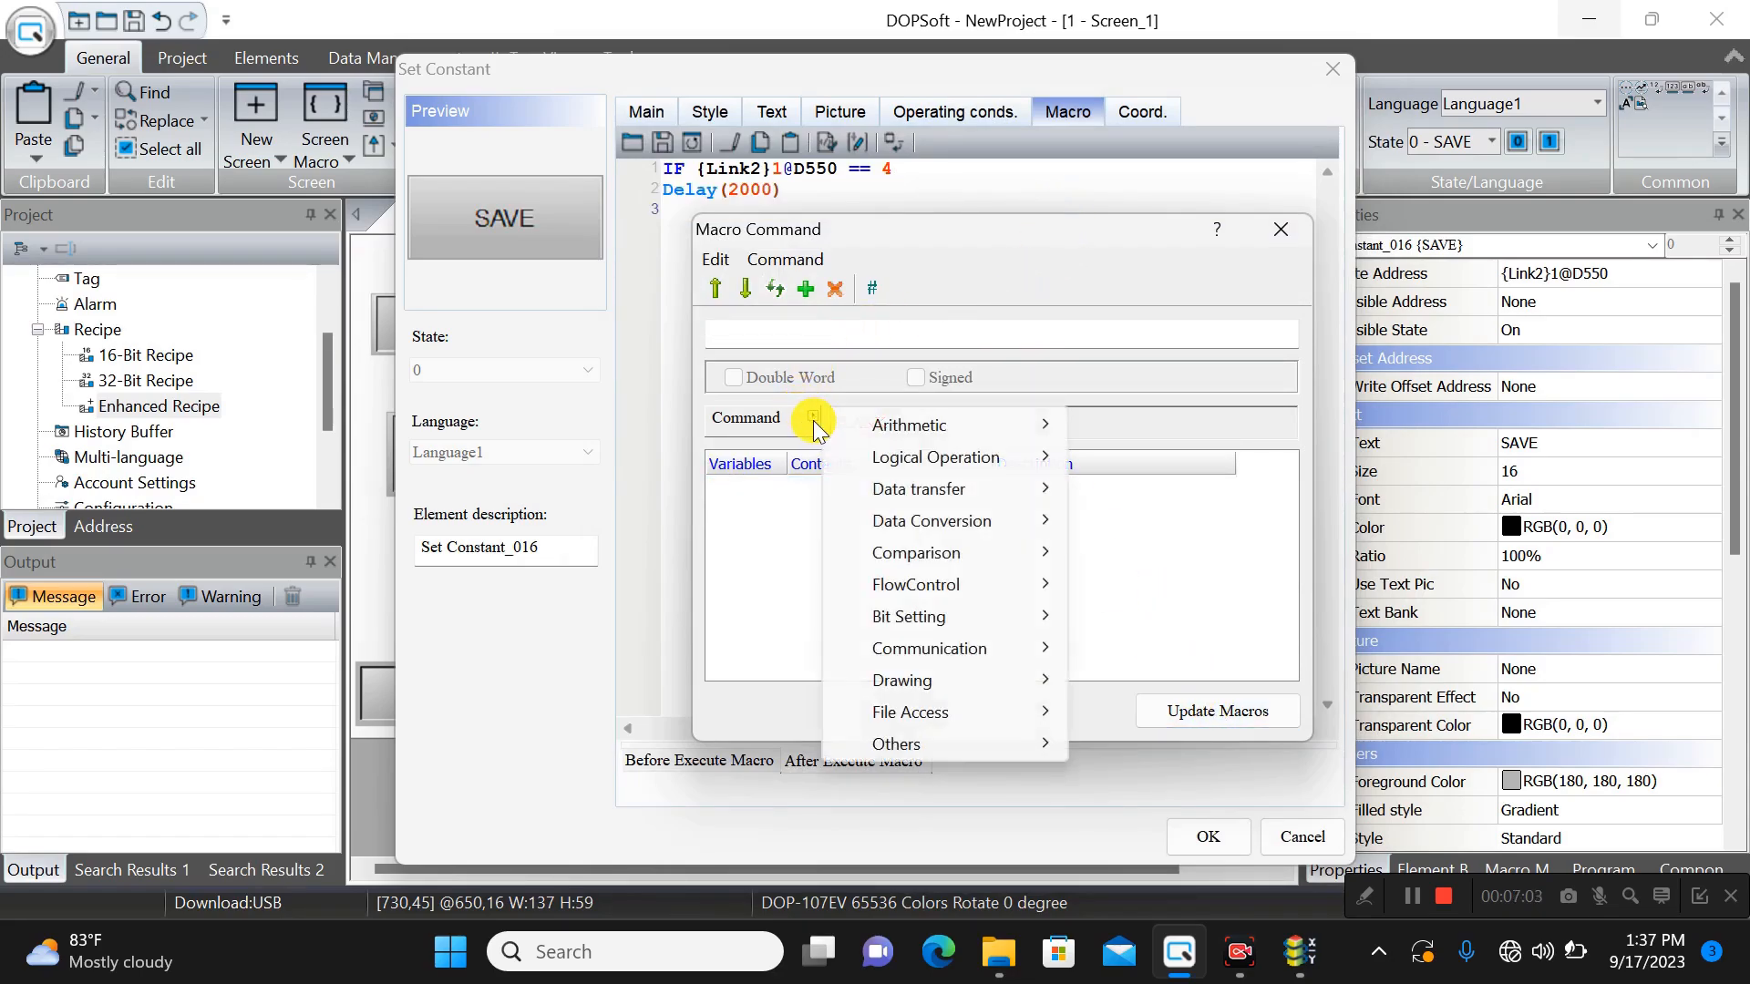
pyautogui.moveTo(939, 558)
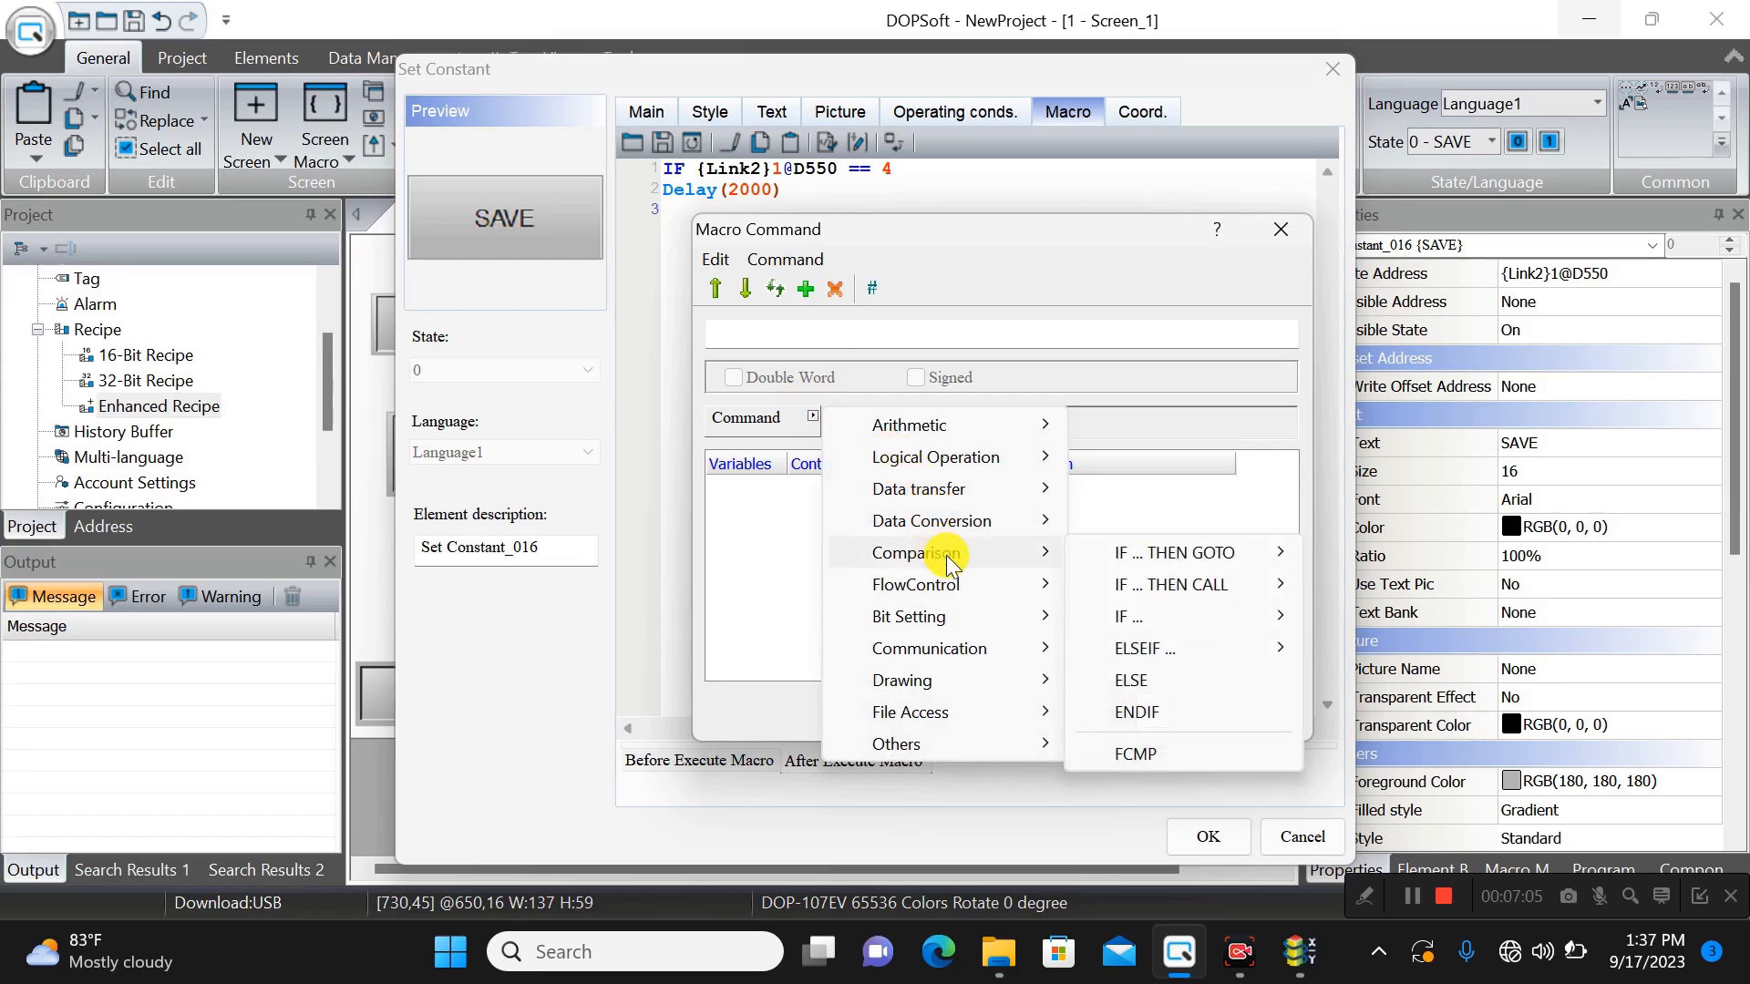
pyautogui.moveTo(937, 494)
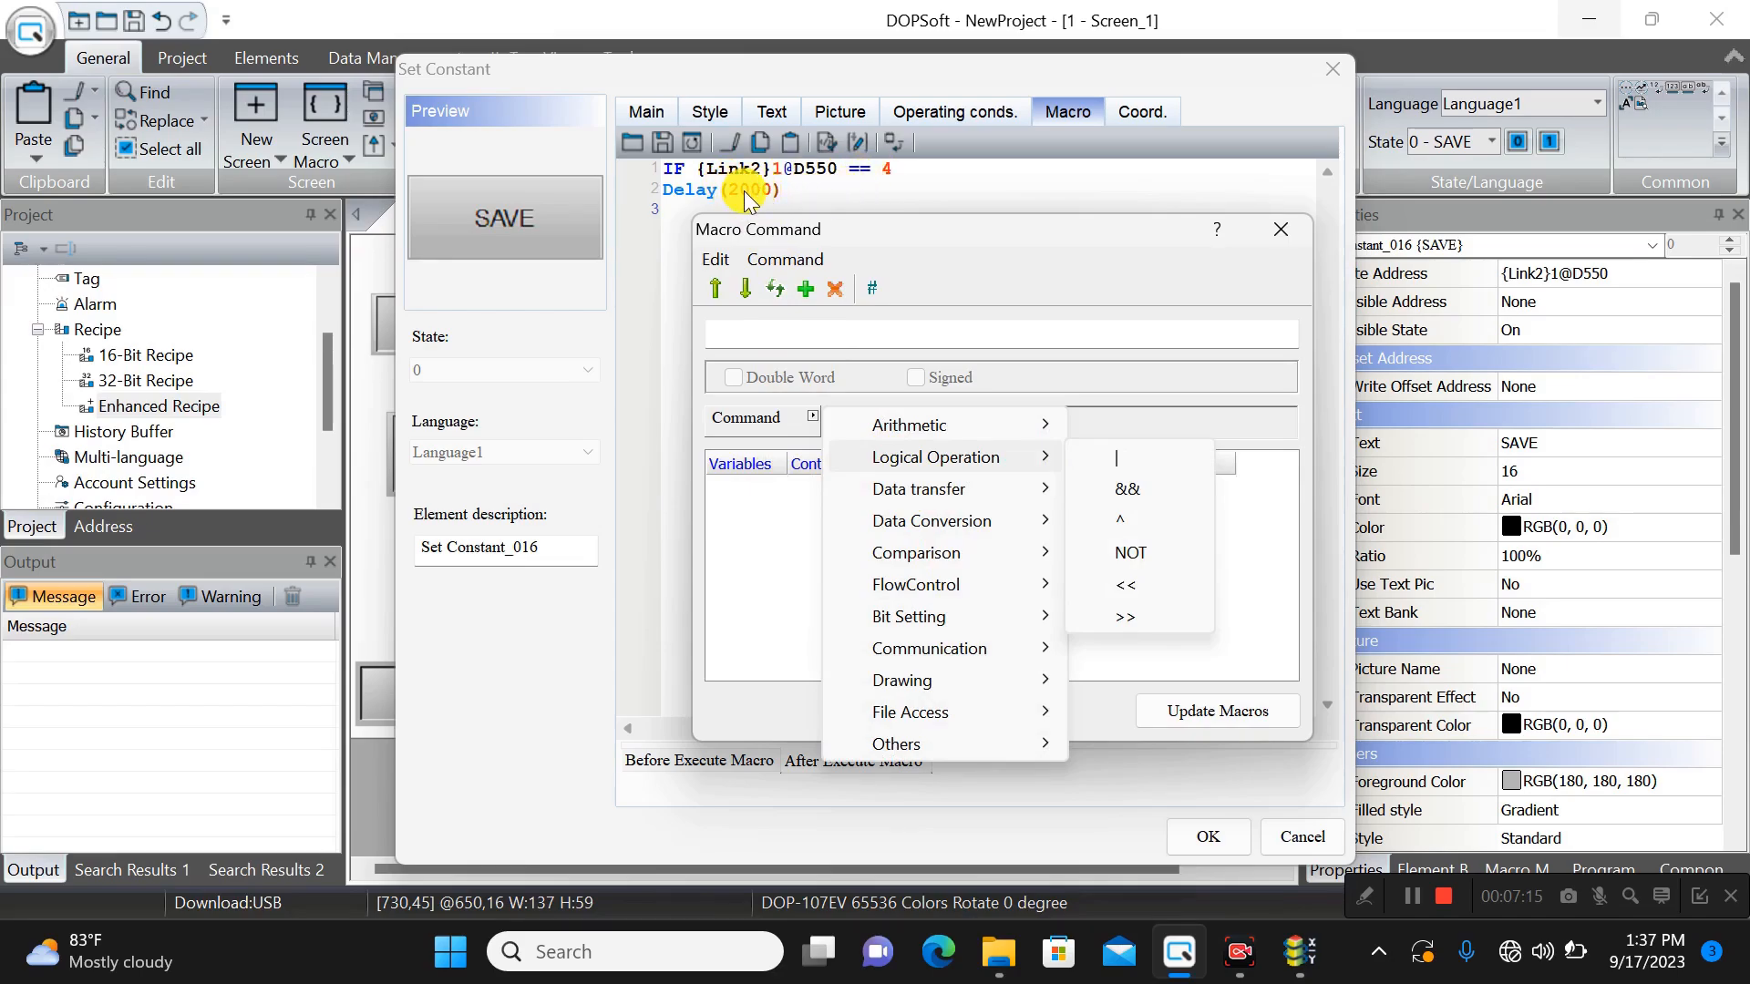
pyautogui.moveTo(920, 489)
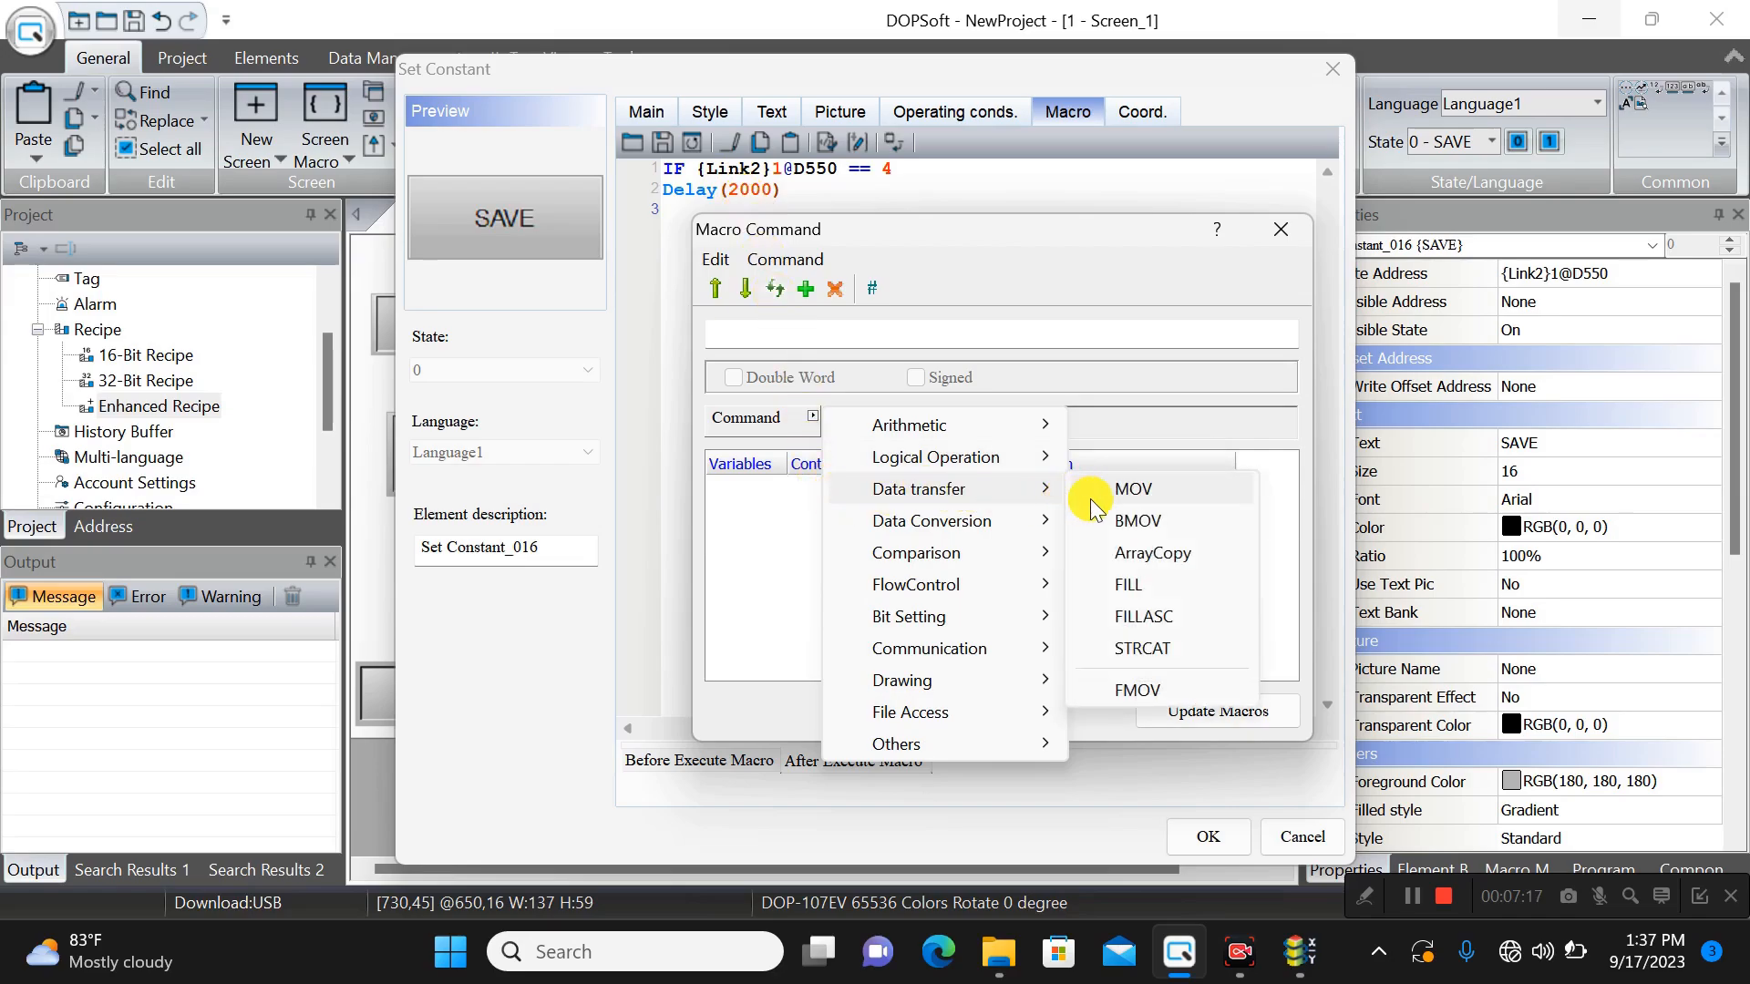
pyautogui.click(1130, 493)
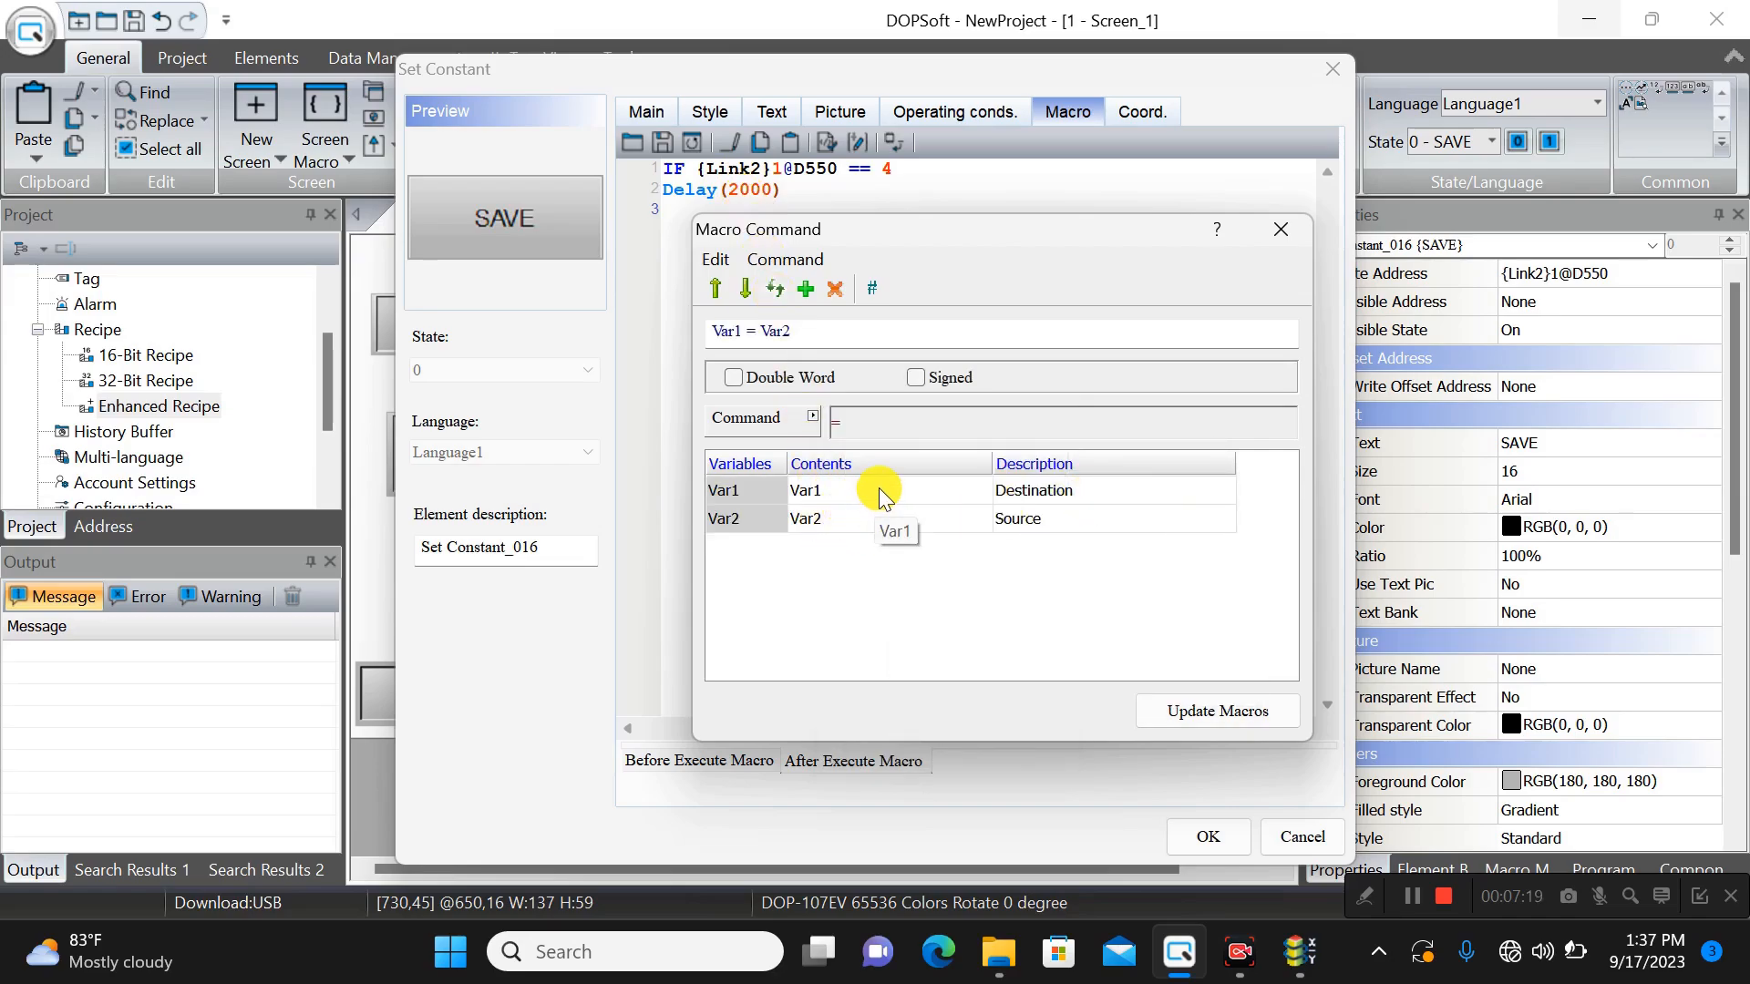
pyautogui.click(873, 516)
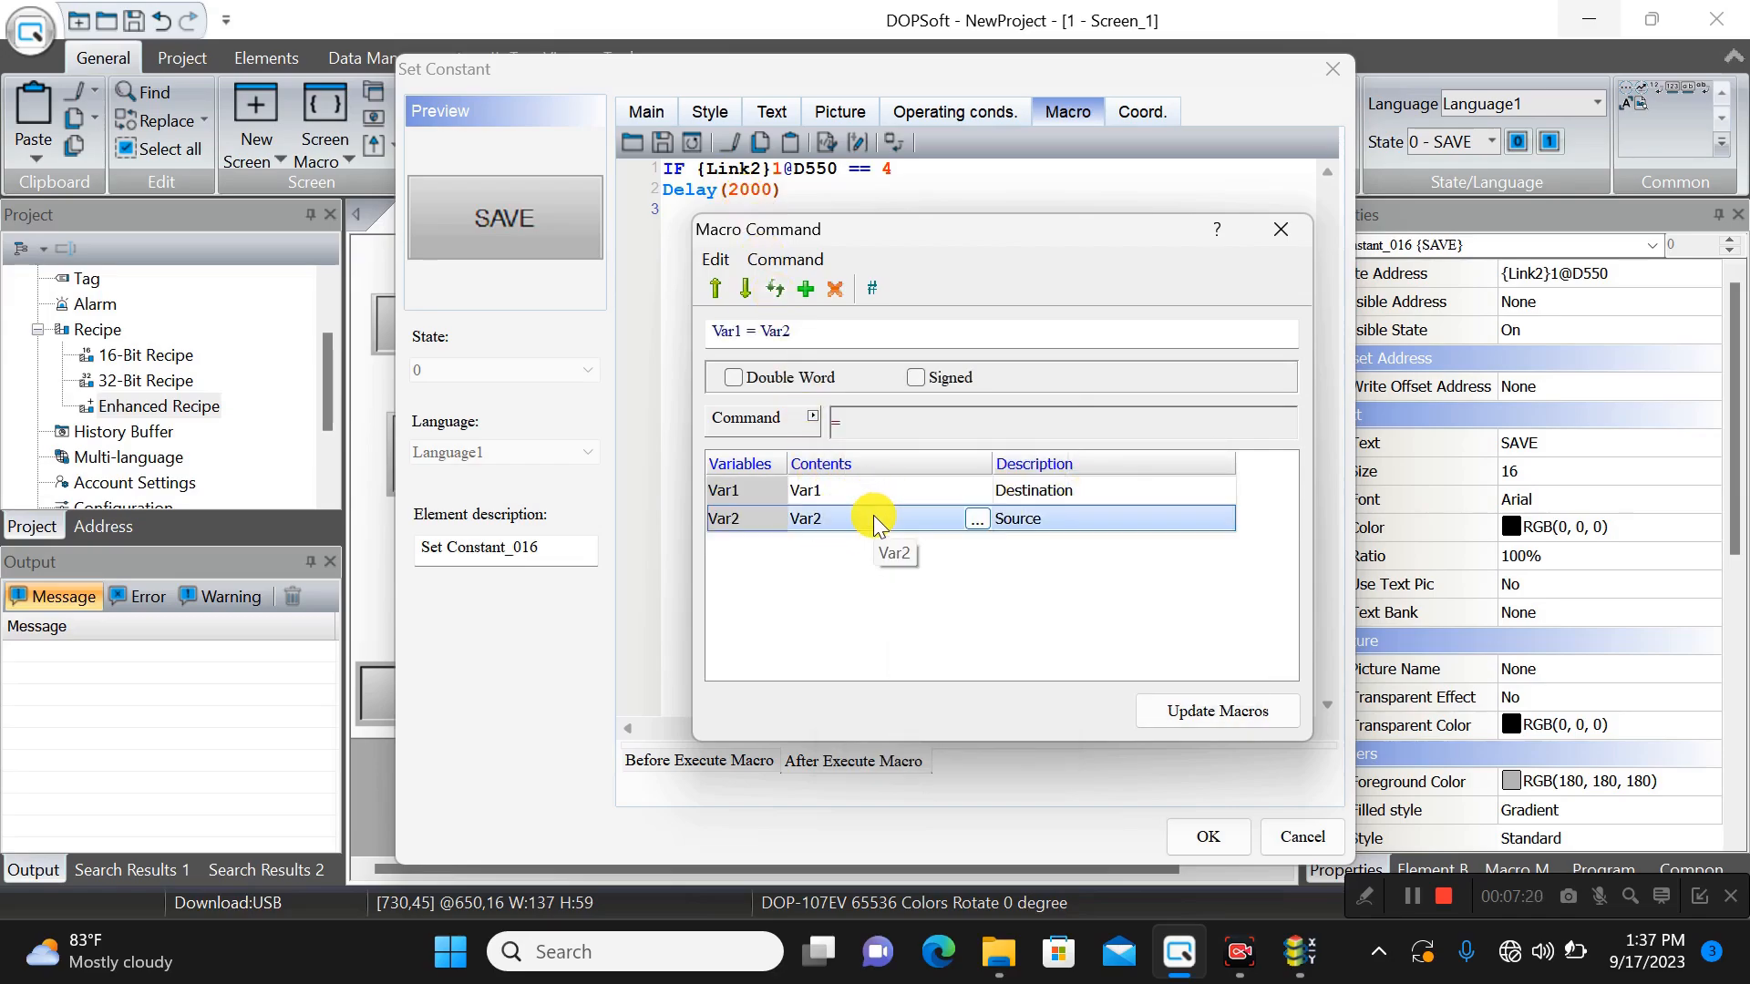
pyautogui.click(981, 517)
pyautogui.click(672, 424)
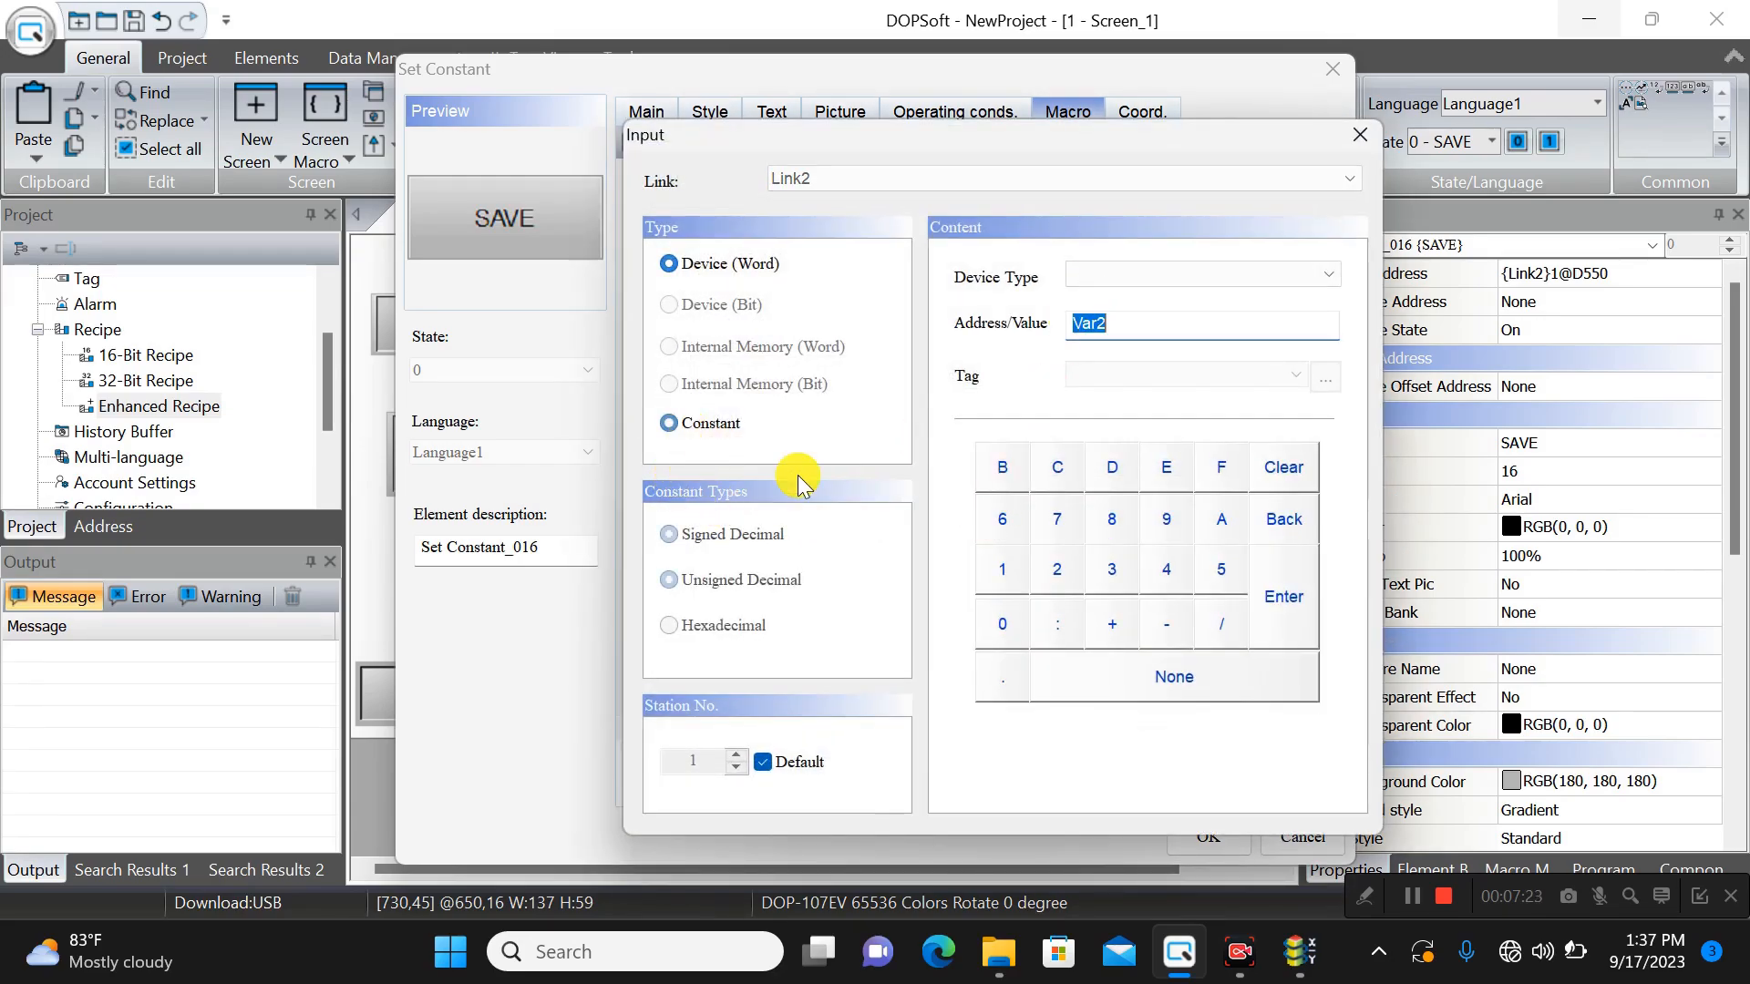
pyautogui.click(1004, 624)
pyautogui.click(1283, 602)
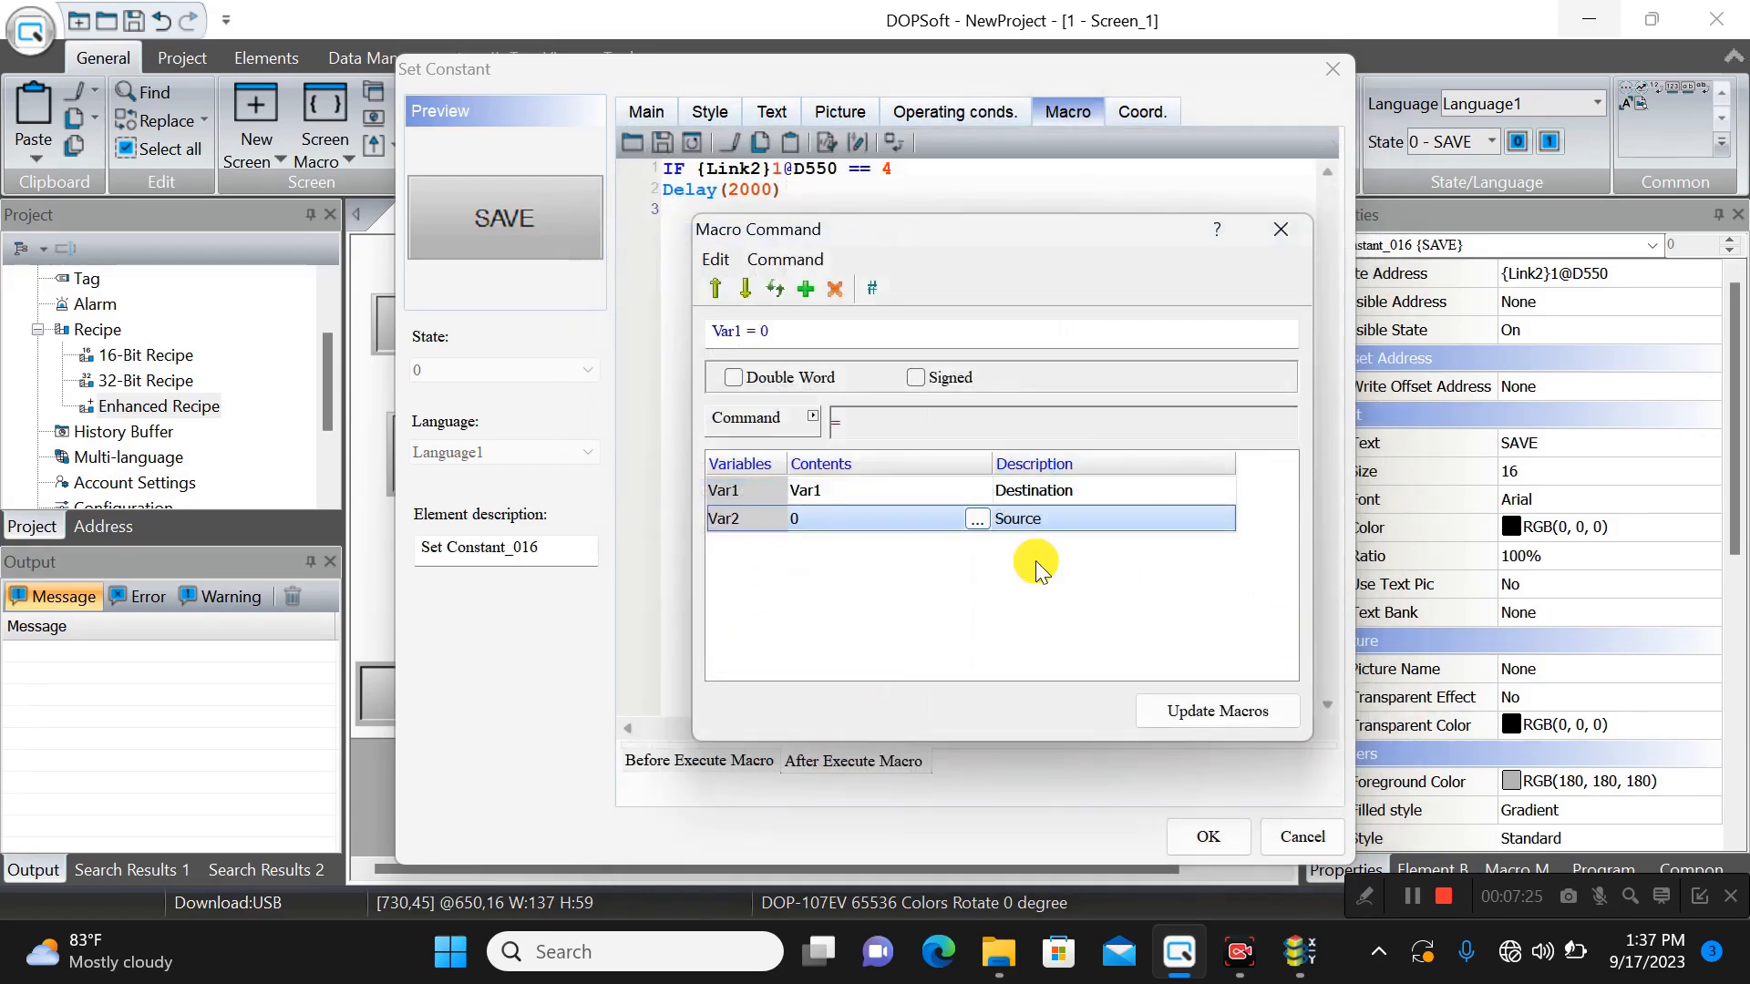
# - Set the MOV destination, Var1, to the Link2 word device D550 and add the line to the macro
pyautogui.click(840, 489)
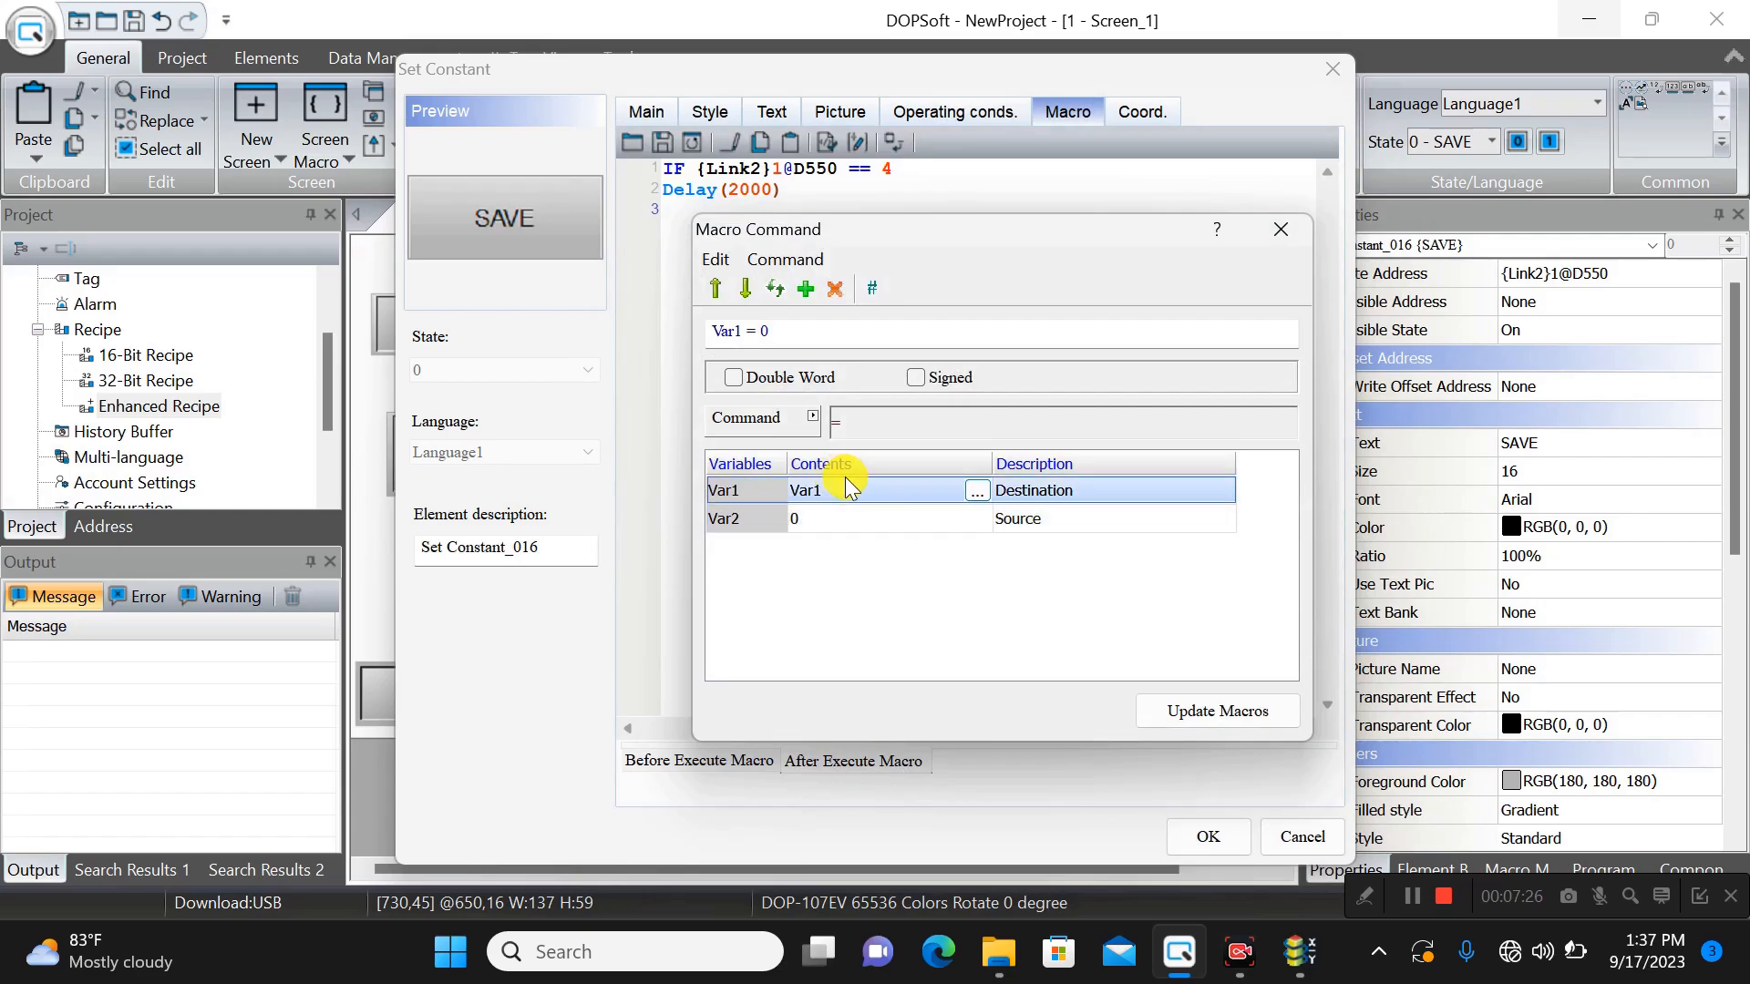
pyautogui.click(977, 496)
pyautogui.click(1106, 278)
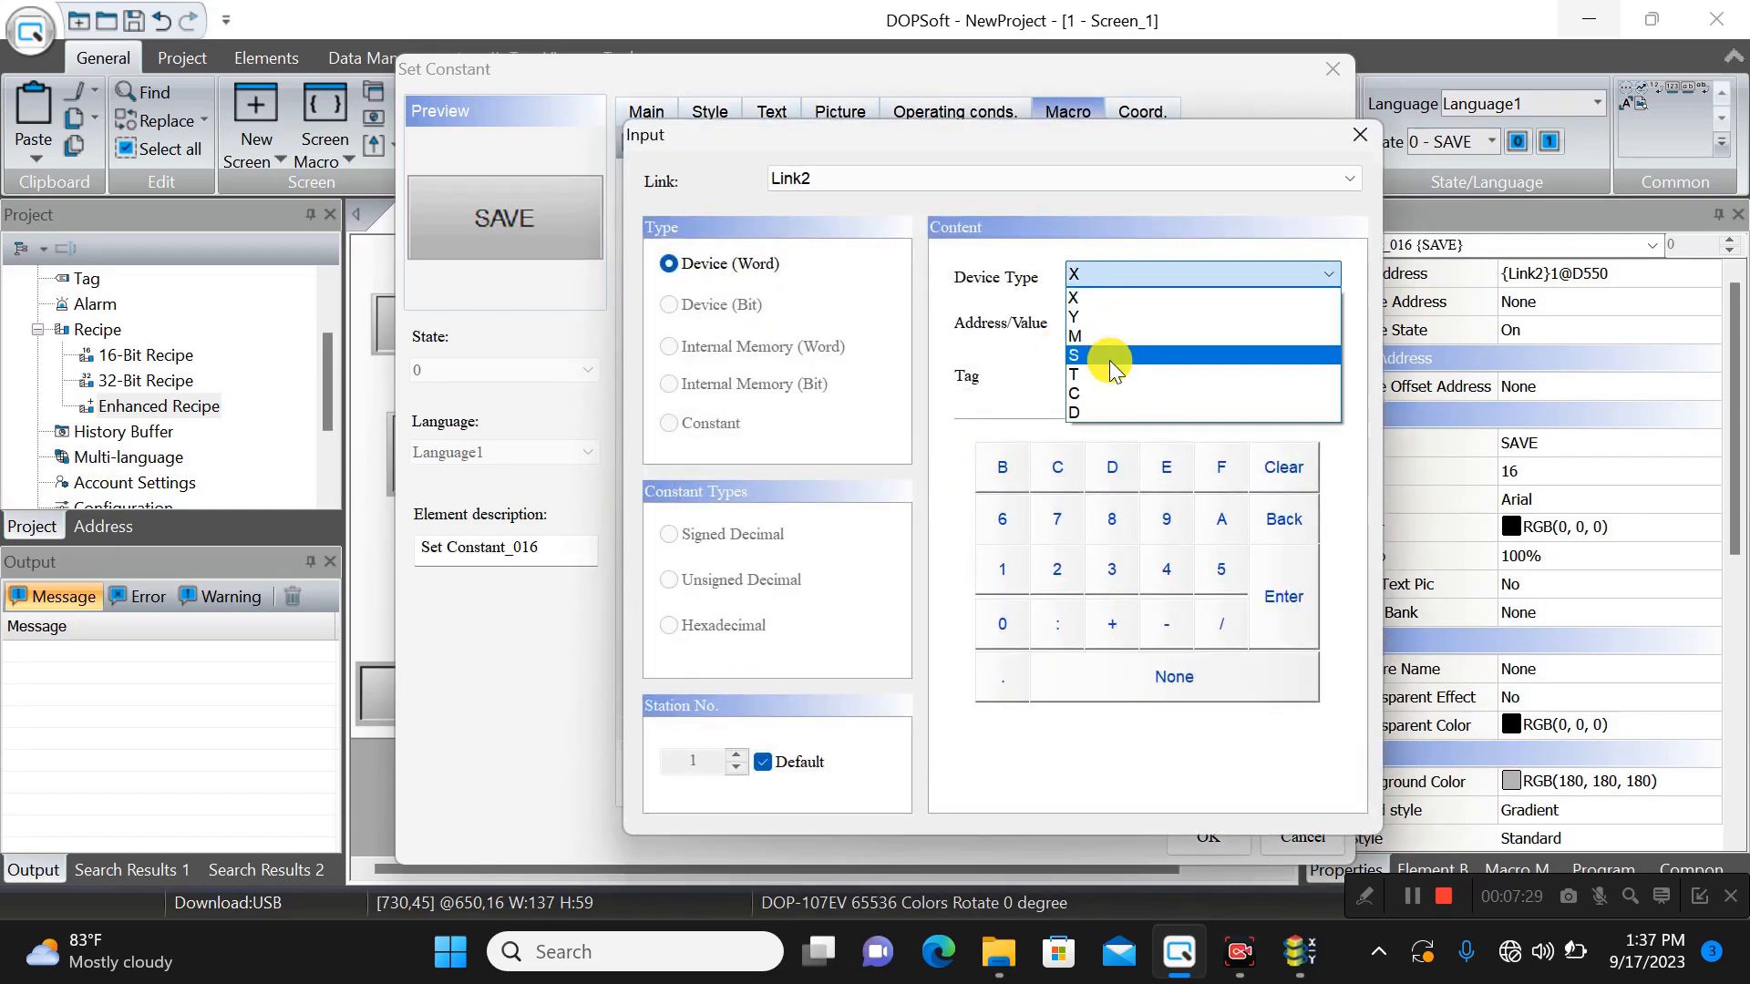
pyautogui.click(1097, 415)
pyautogui.click(1204, 574)
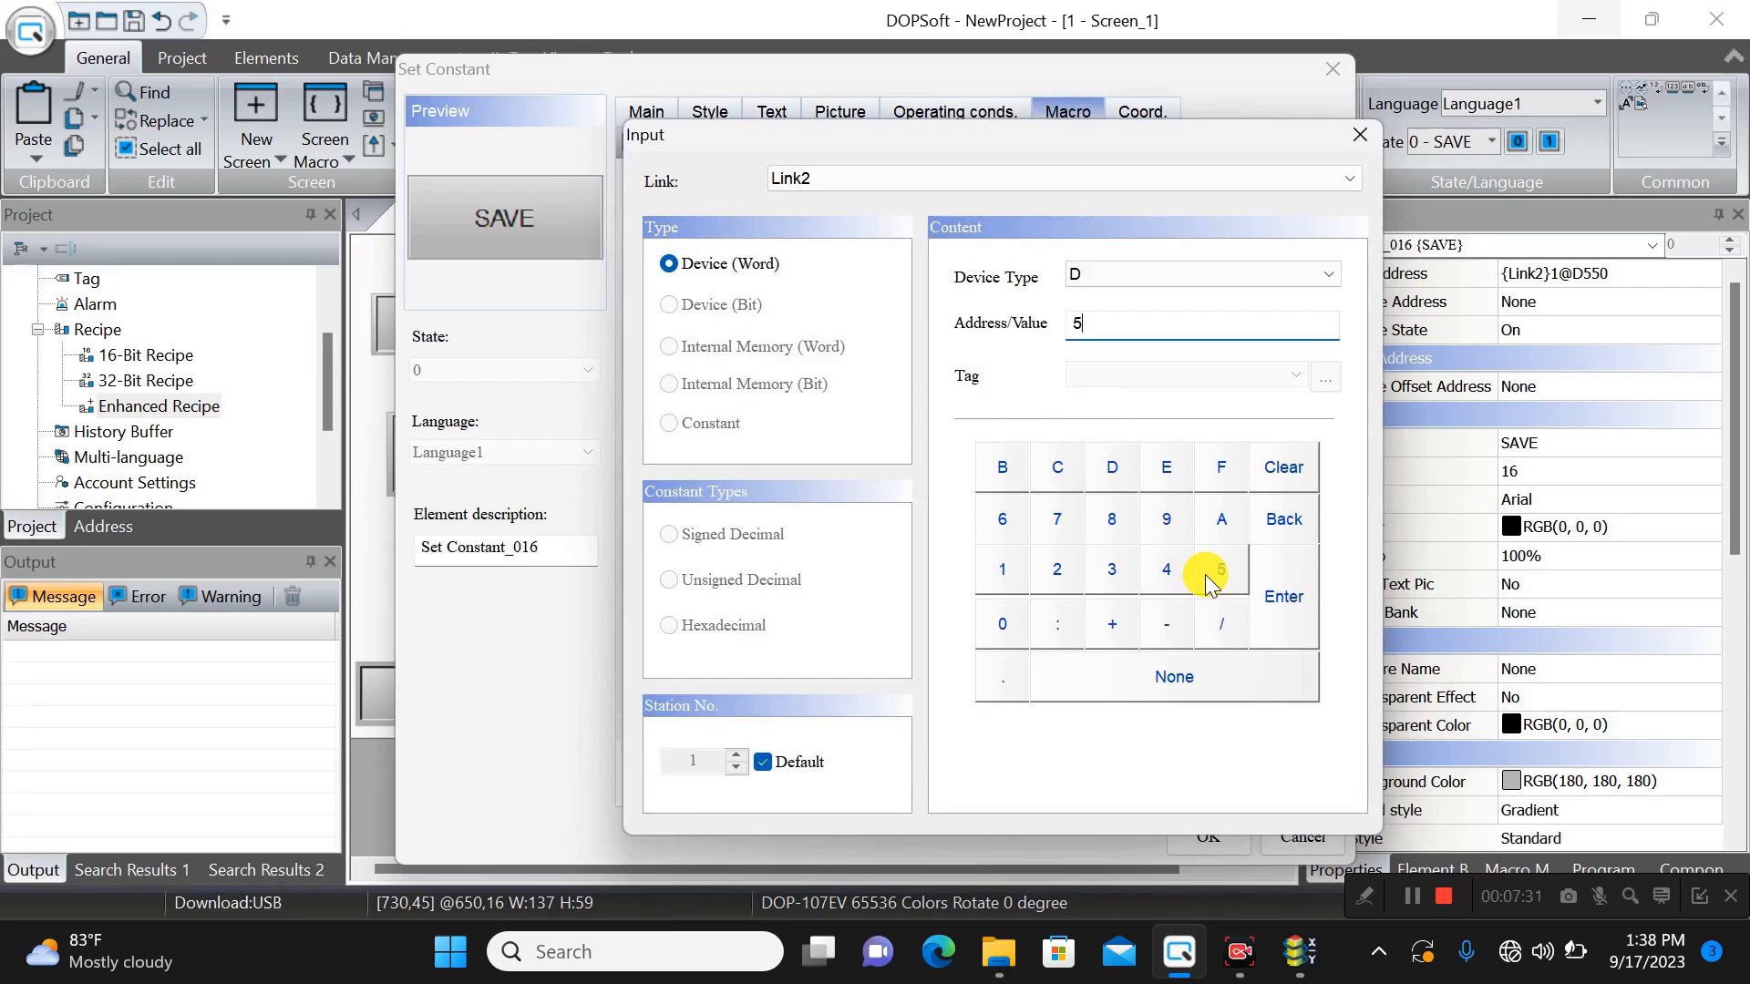
pyautogui.click(1205, 574)
pyautogui.click(1006, 625)
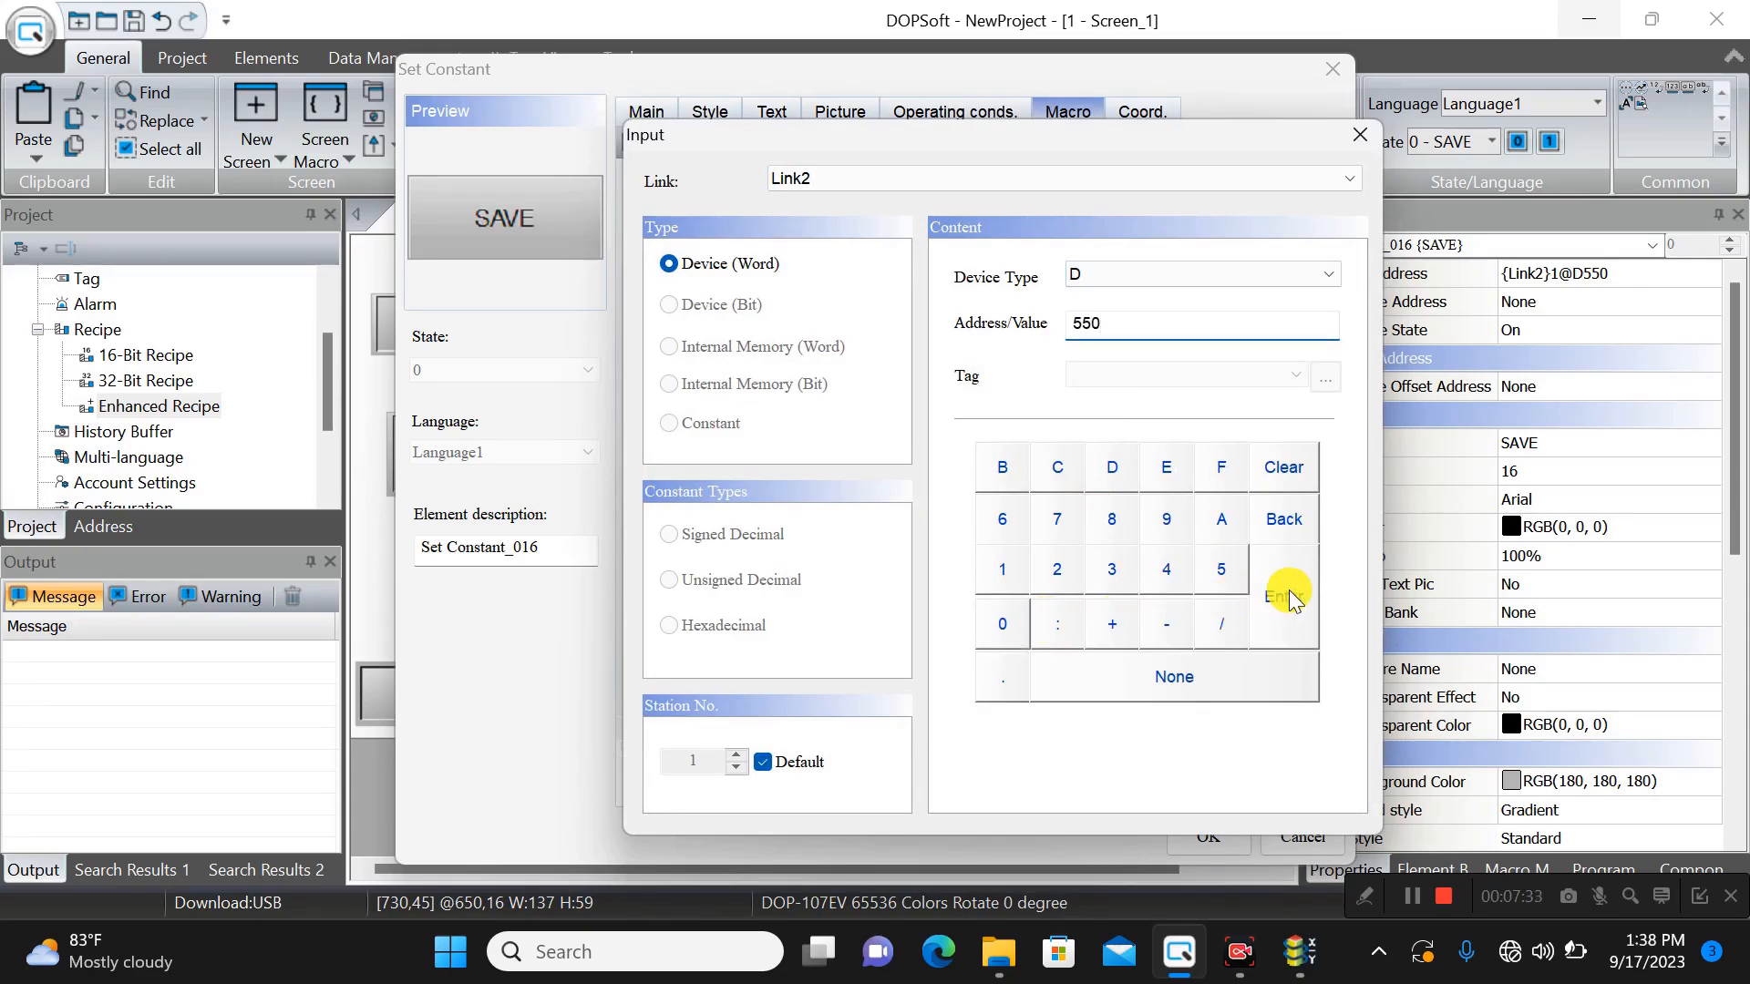
pyautogui.click(1284, 591)
pyautogui.click(1202, 712)
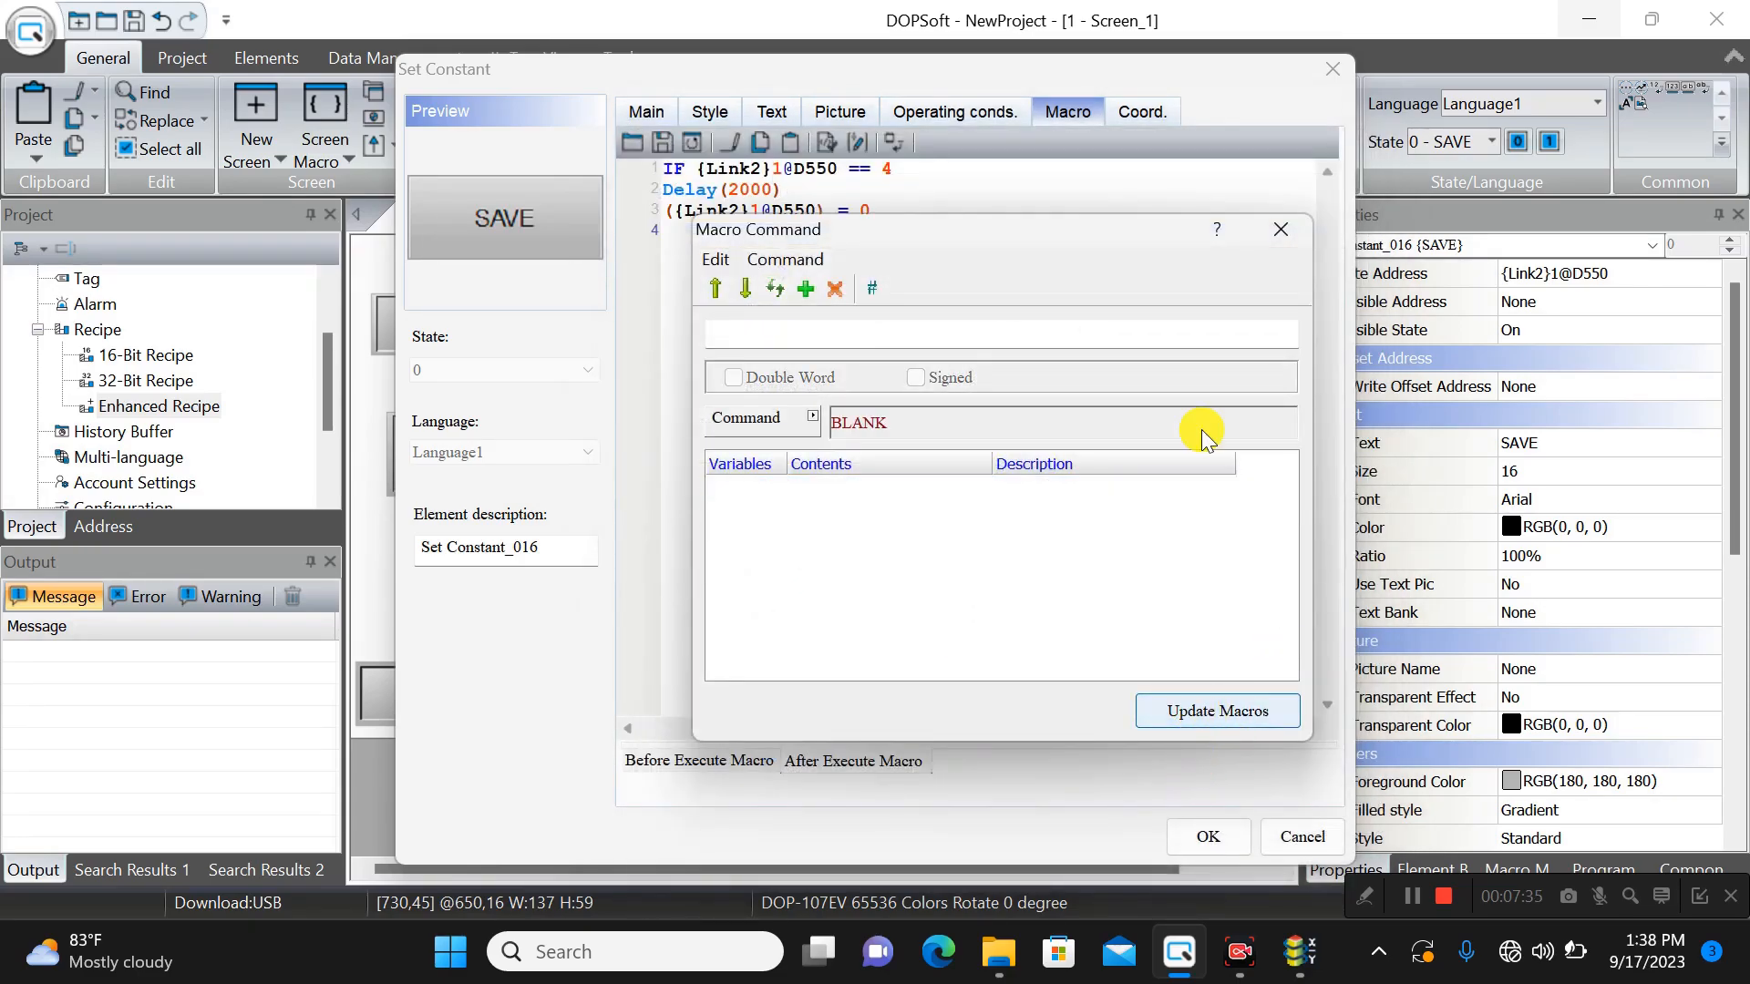
# - Close the Macro Command editor and end the macro with an ENDIF statement on line 4
pyautogui.click(1276, 233)
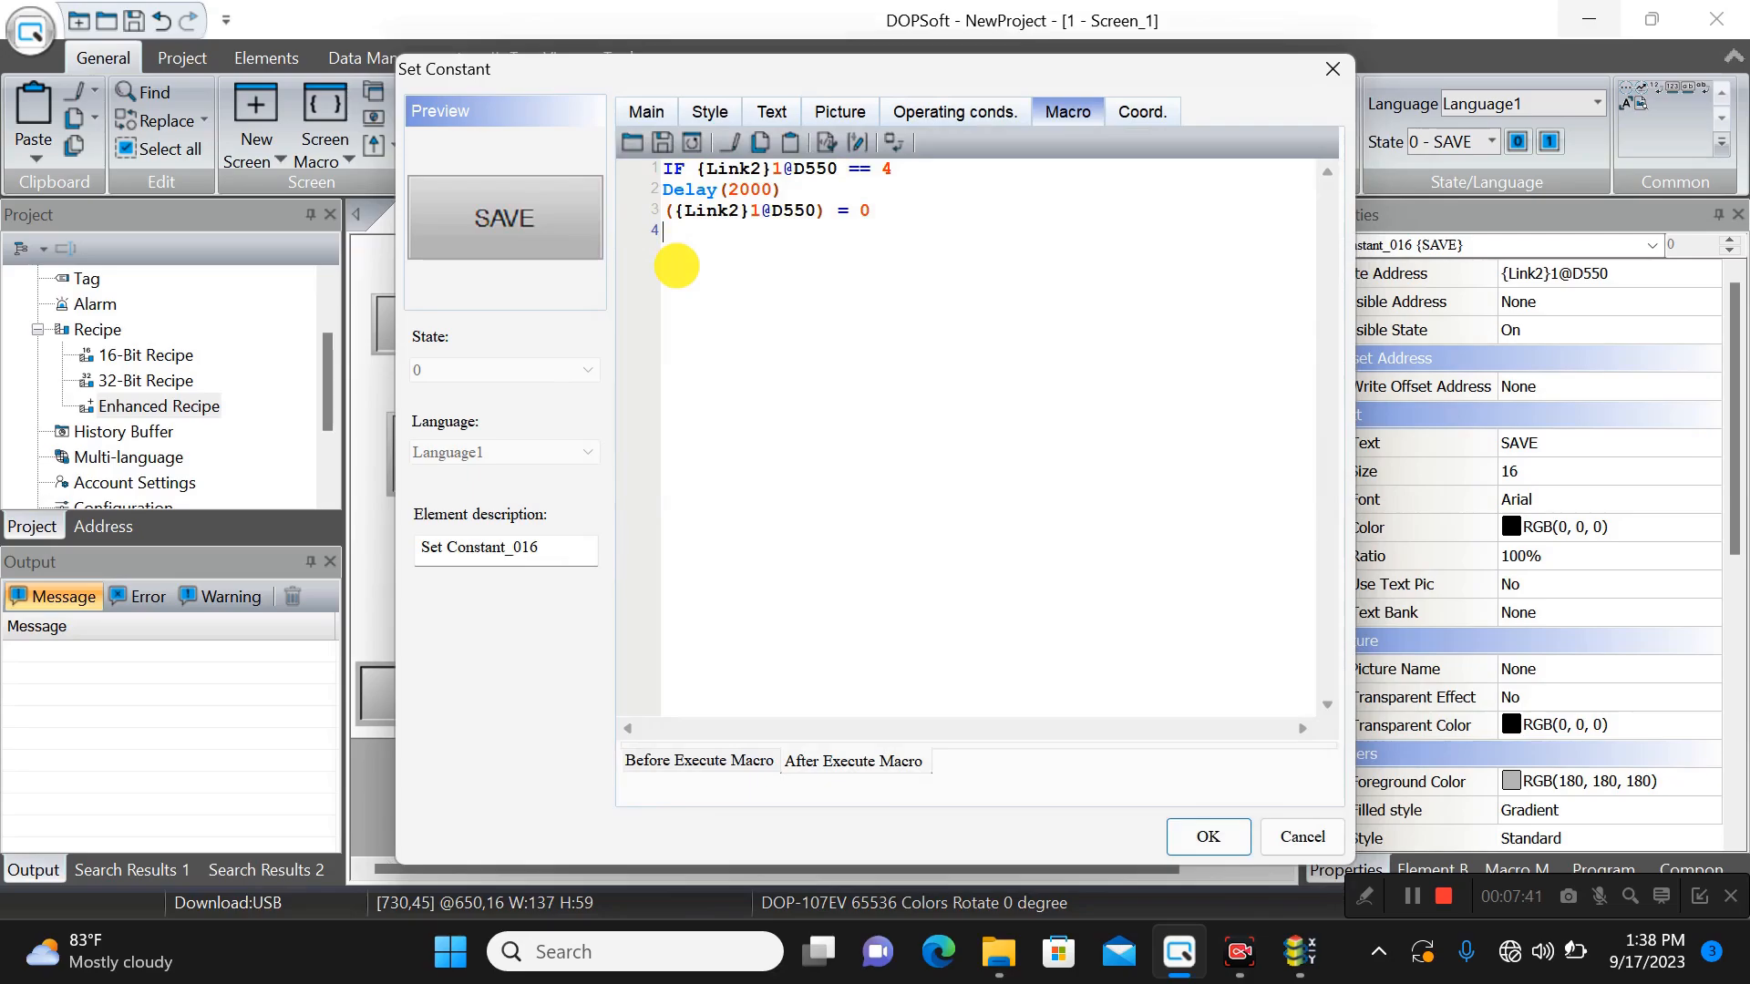
pyautogui.write('EN')
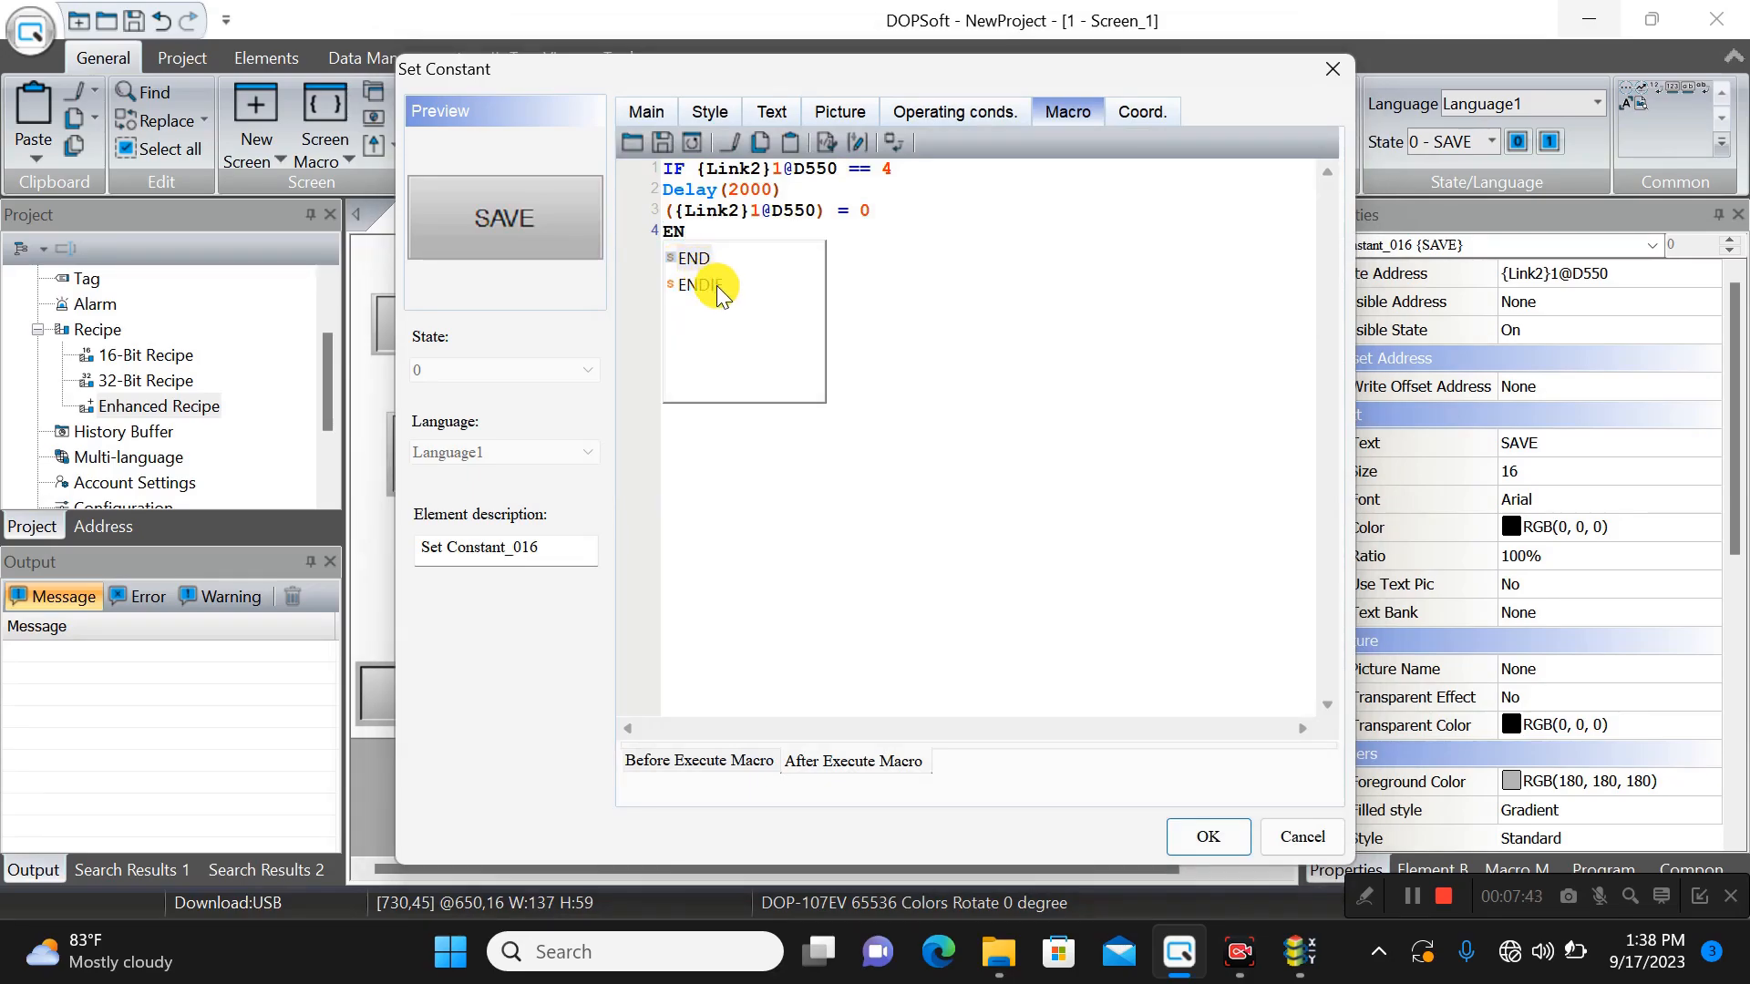
pyautogui.click(720, 288)
pyautogui.doubleClick(720, 288)
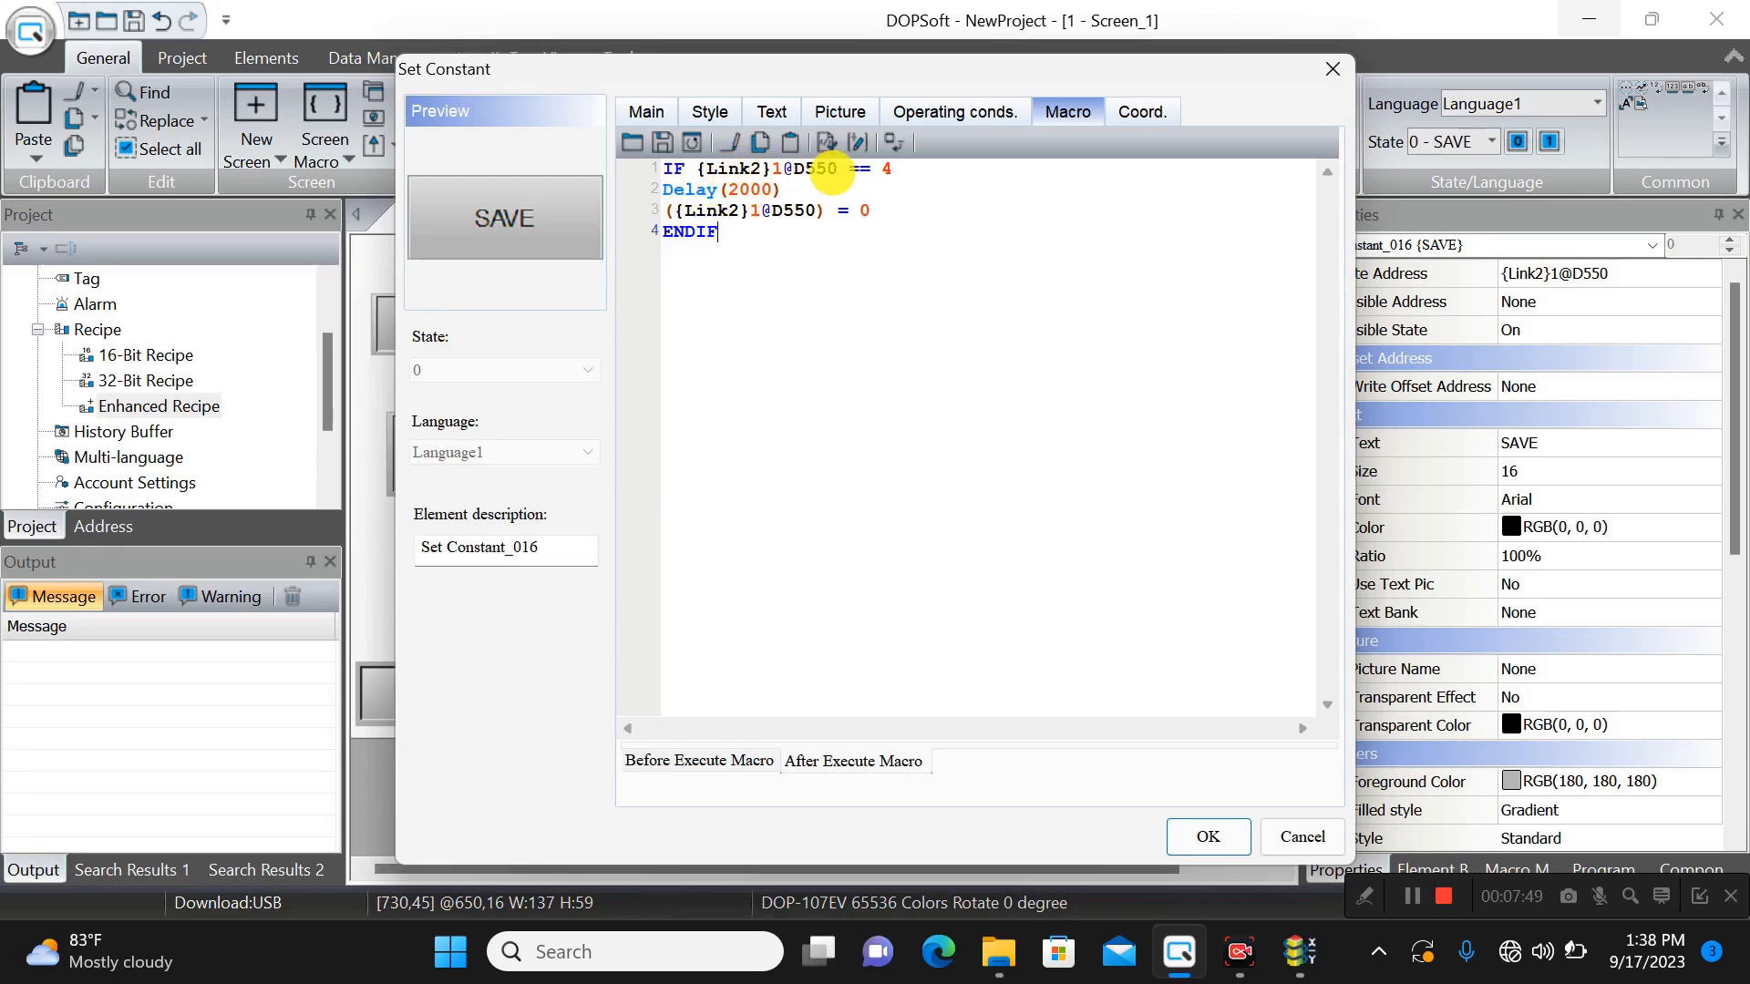
# - Compare the SAVE button's macro in DOPSoft with the D550 ladder logic in WPLSoft
pyautogui.click(1299, 952)
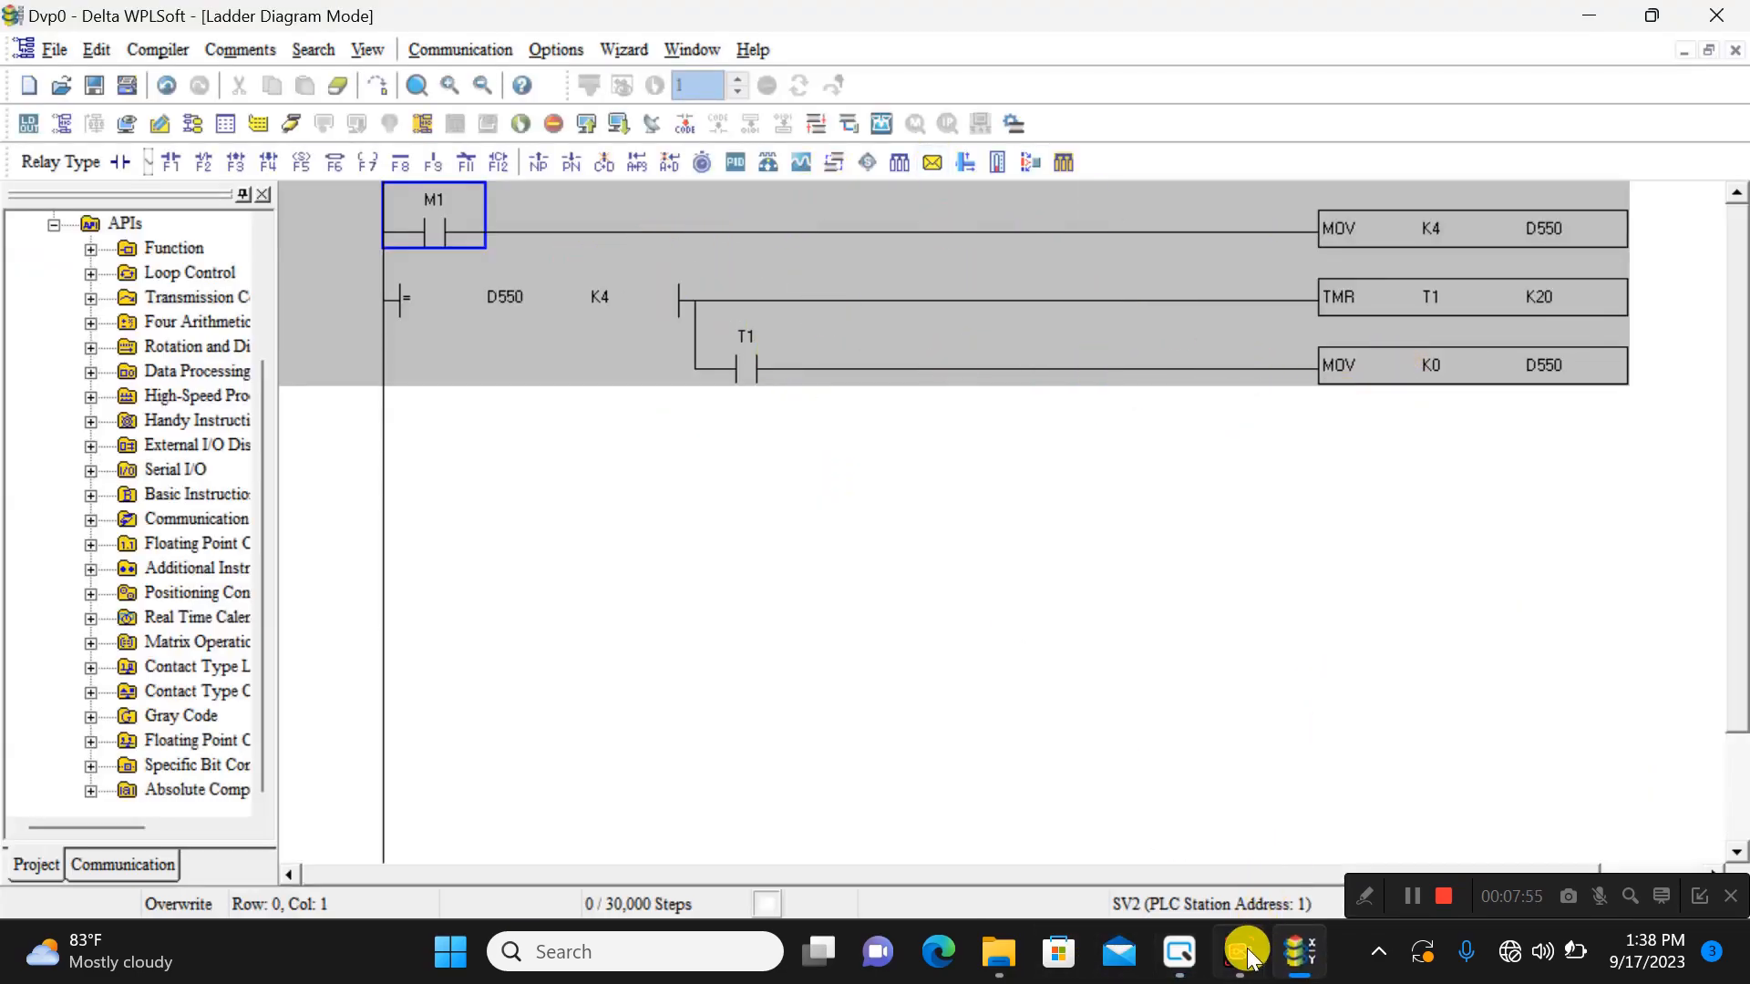
pyautogui.click(1179, 952)
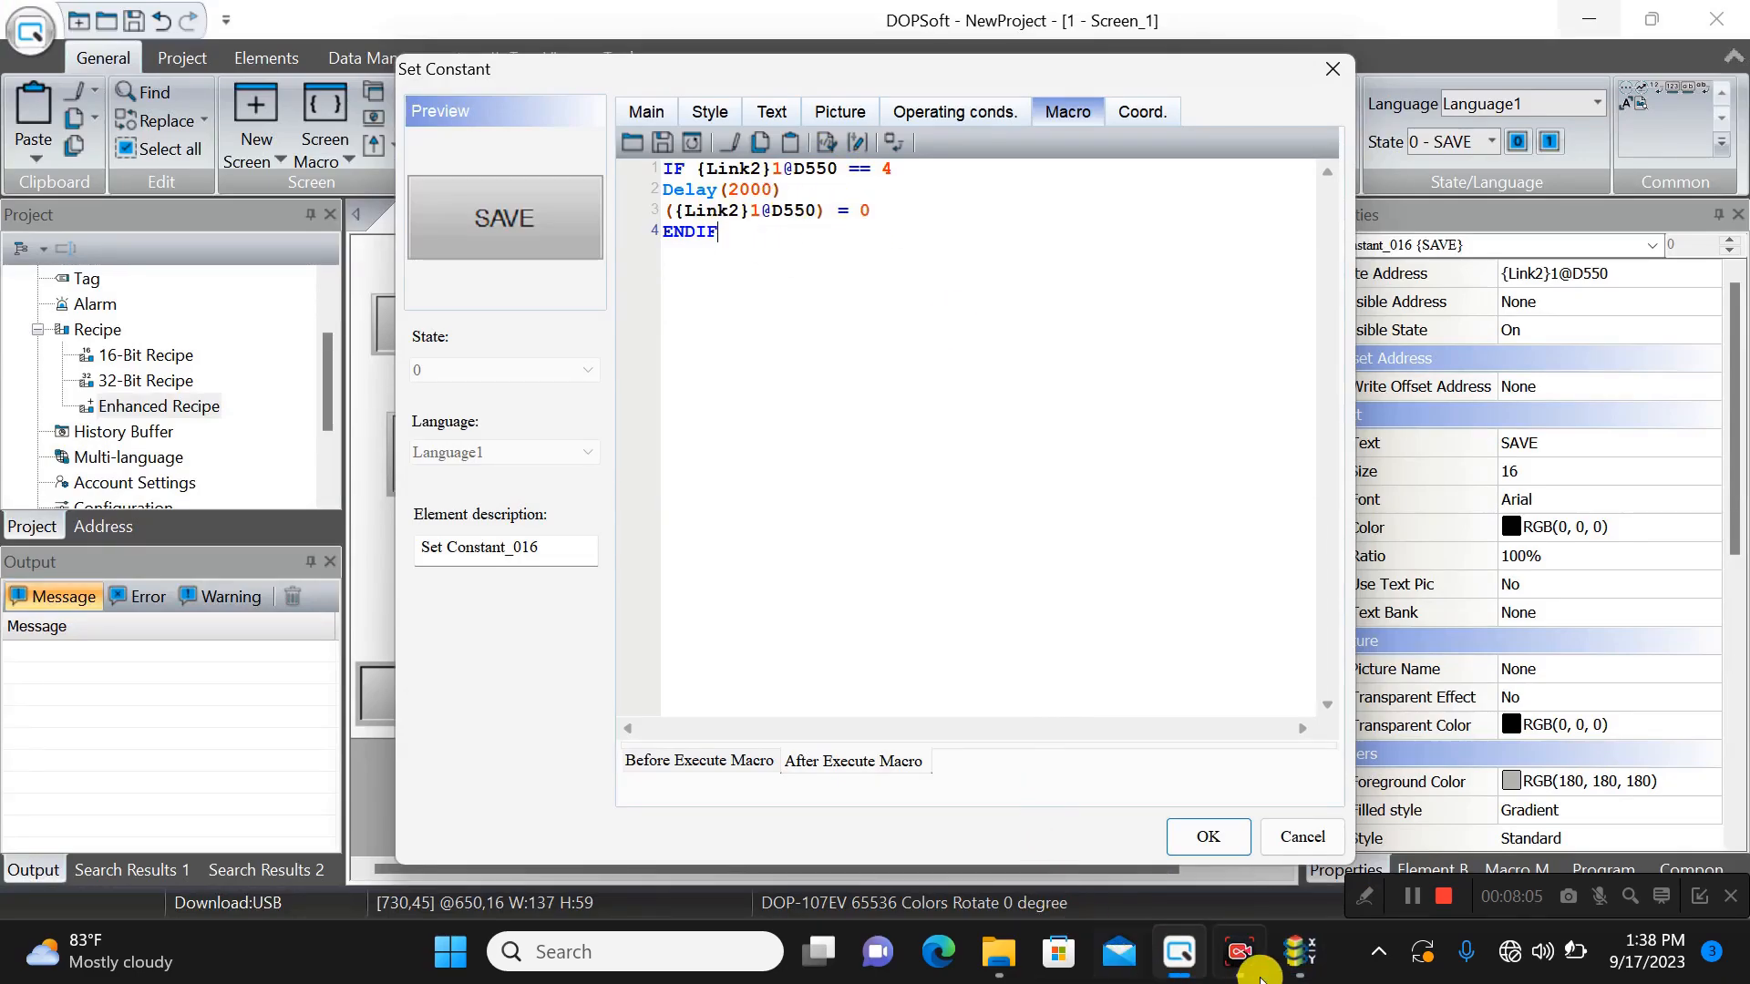
pyautogui.click(1305, 957)
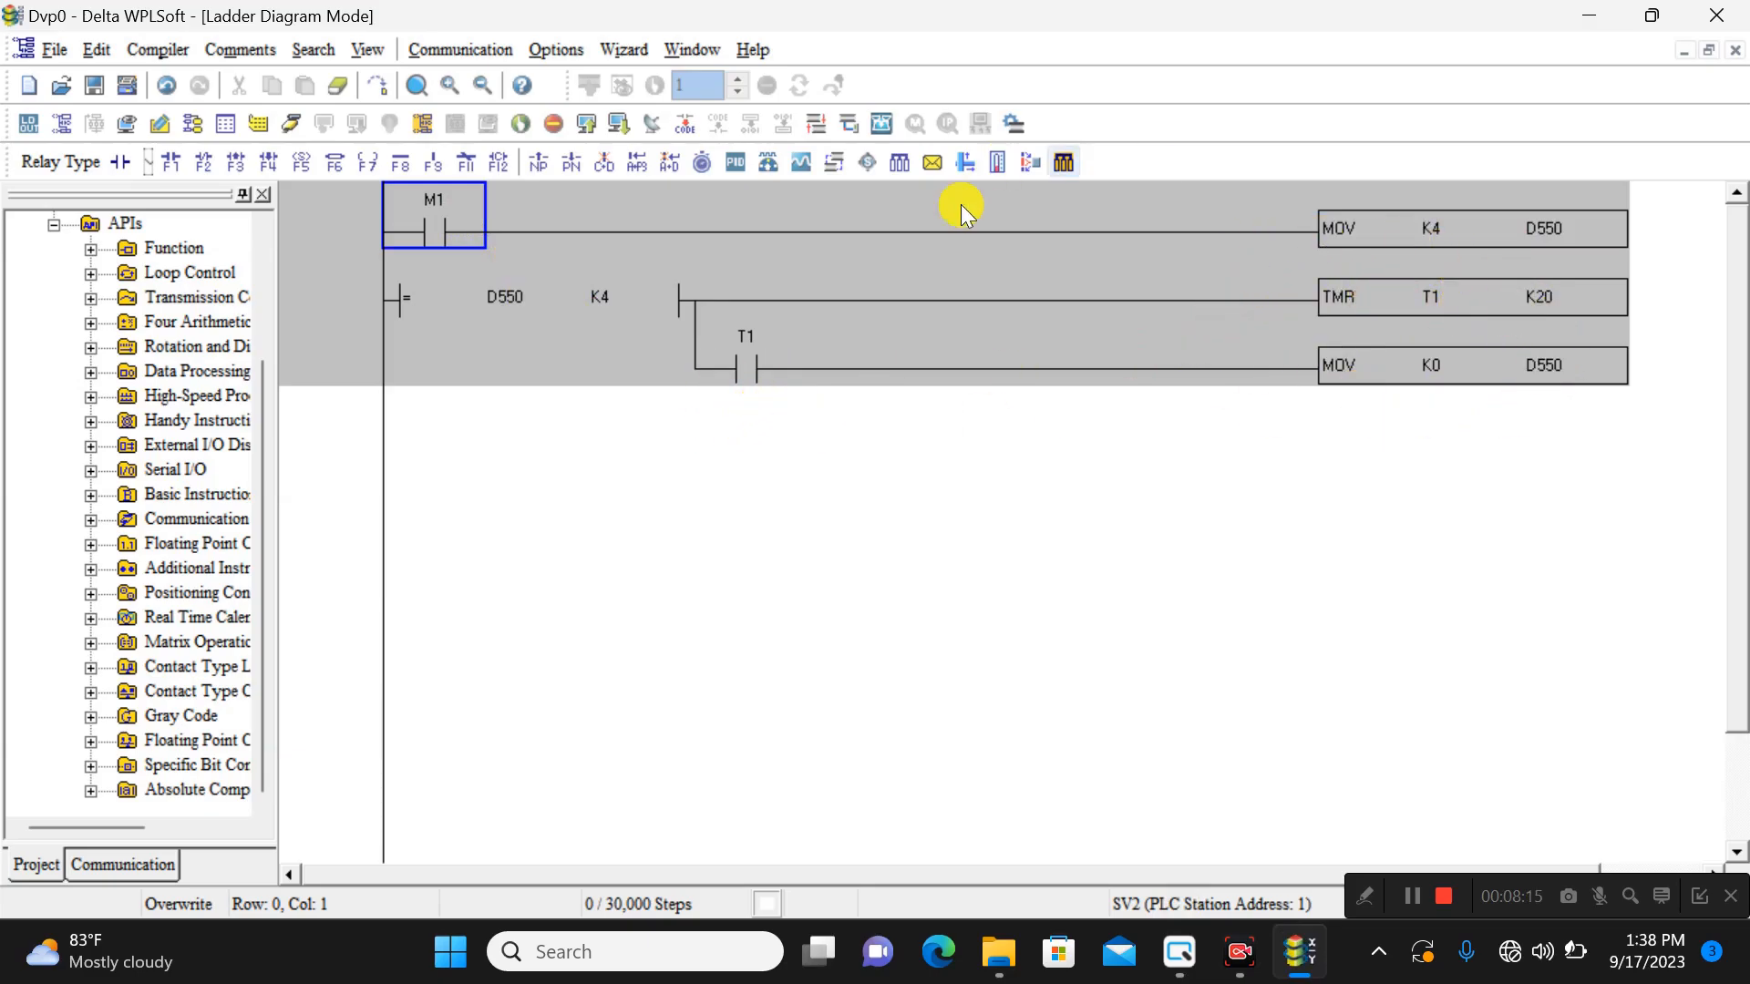
pyautogui.click(1196, 965)
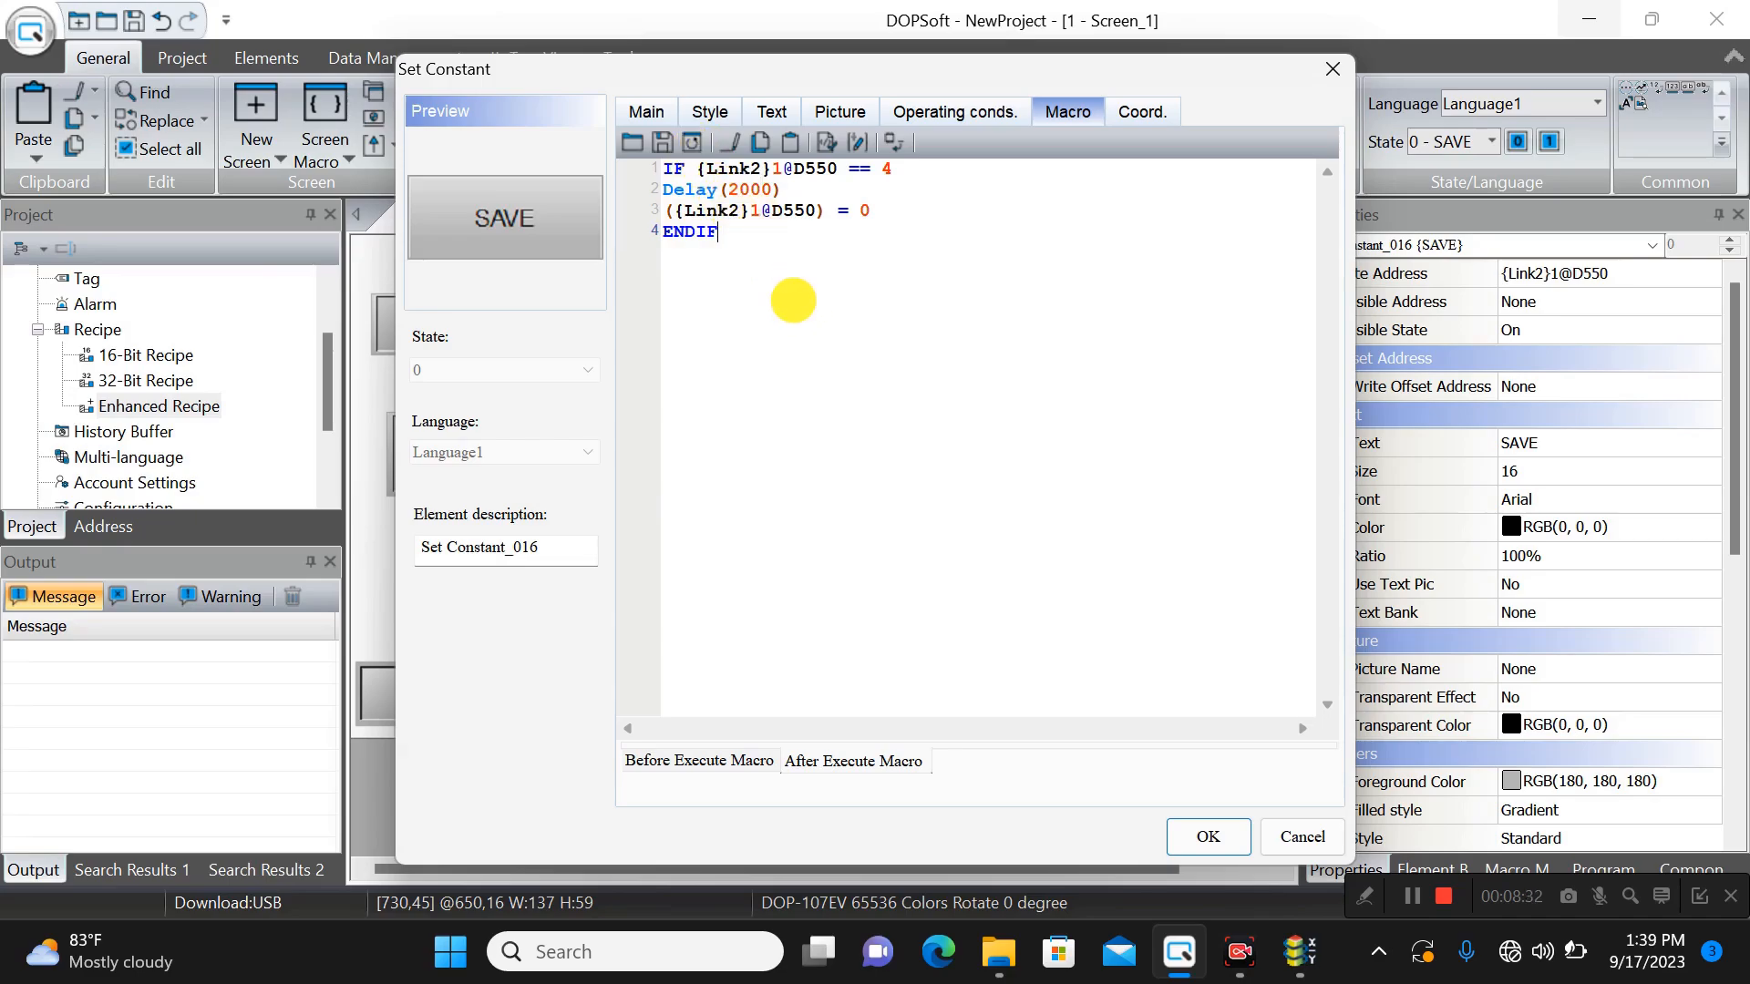
# - Accept the SAVE button's macro settings and move the button slightly down on Screen_1, to about 654,40
pyautogui.click(1202, 844)
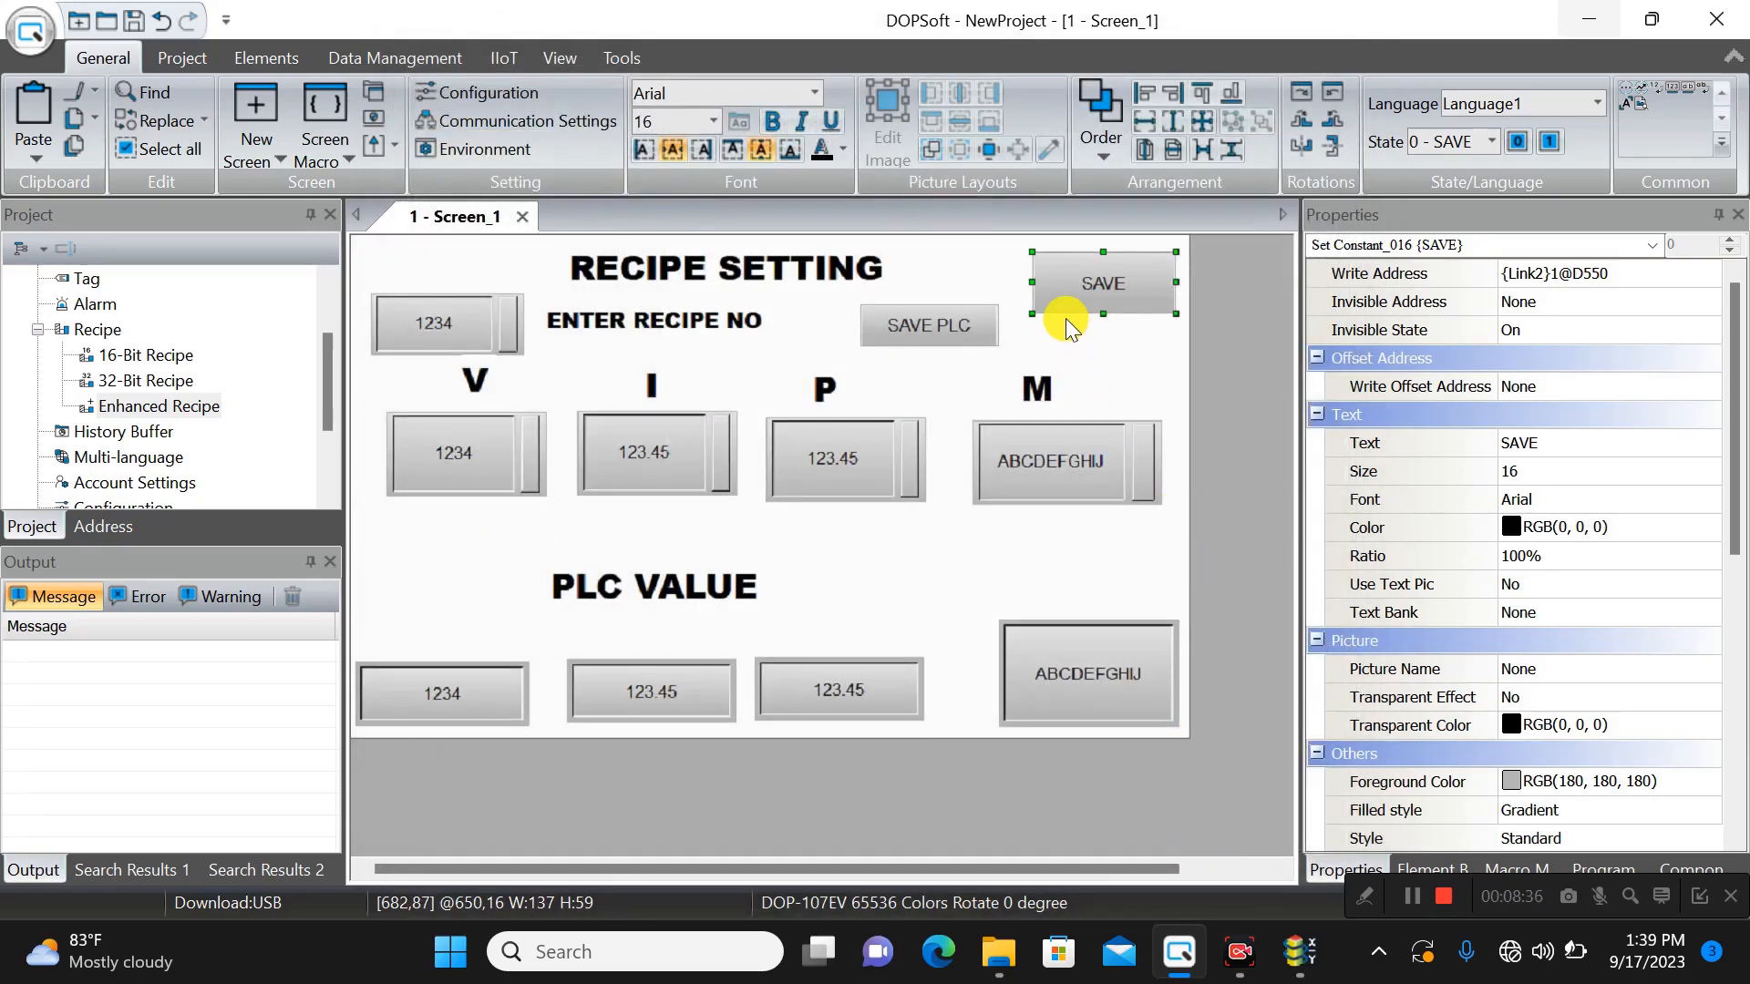
pyautogui.moveTo(1103, 282); pyautogui.dragTo(1106, 308)
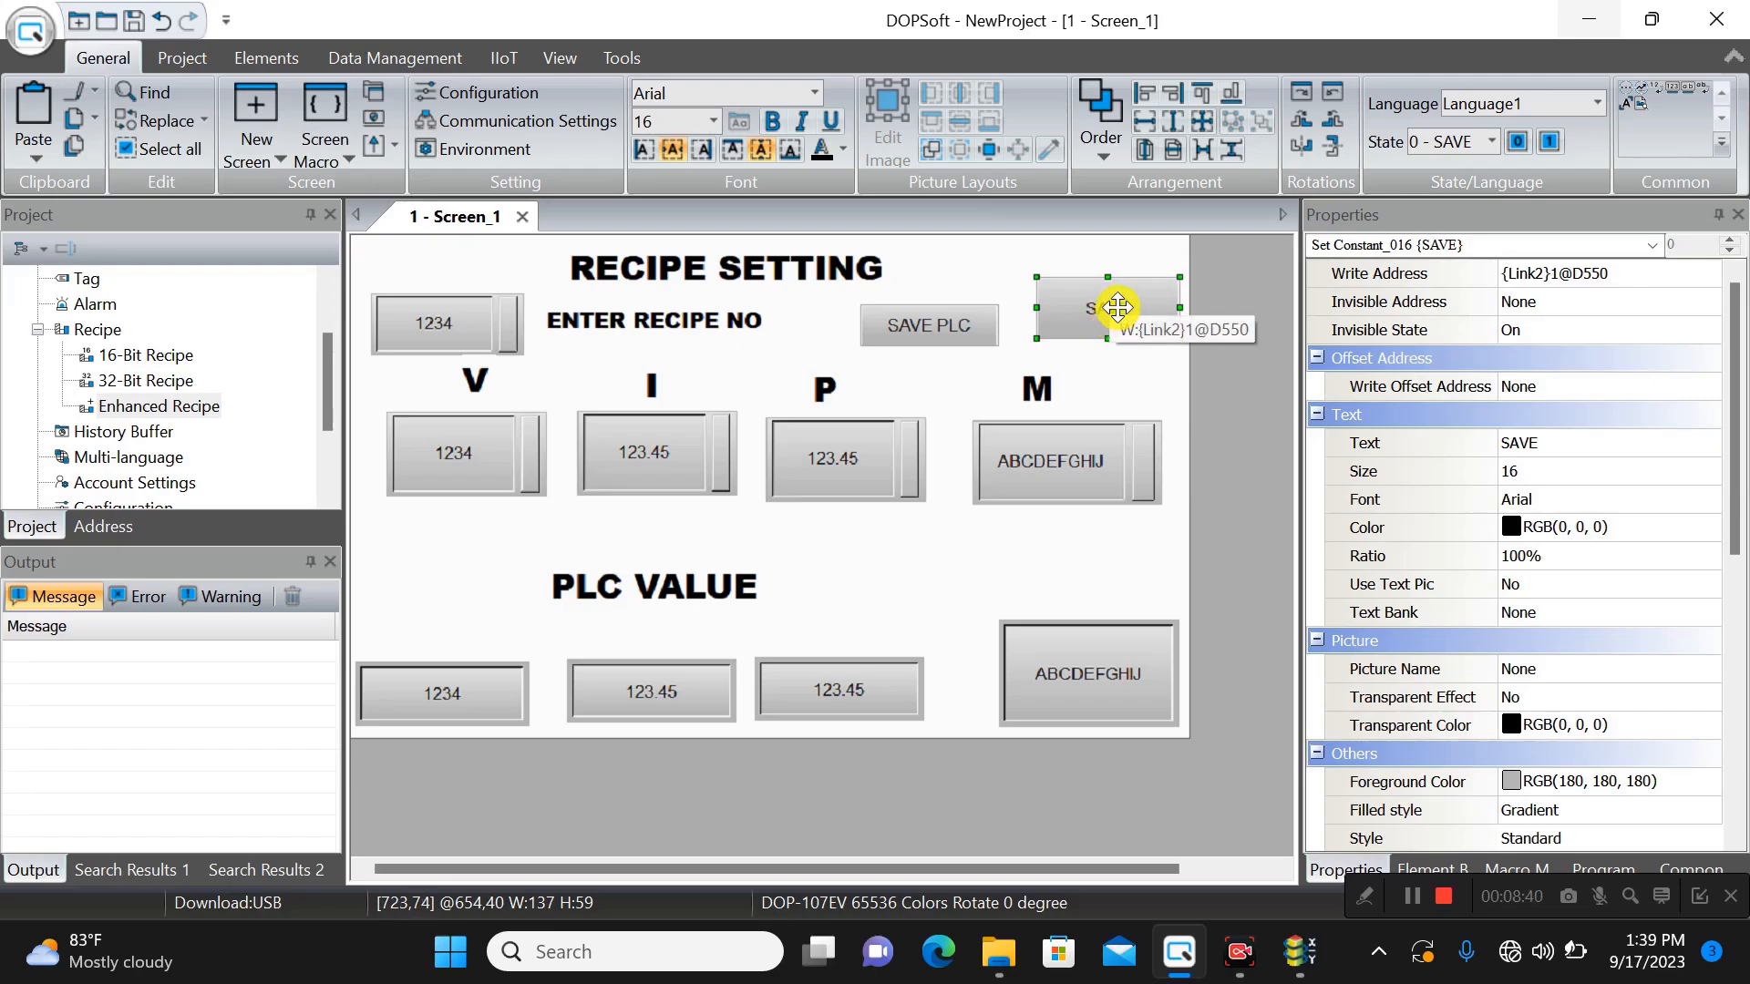
# - Check the SAVE PLC button's M1 write address against the WPLSoft ladder, and return to DOPSoft
pyautogui.click(925, 326)
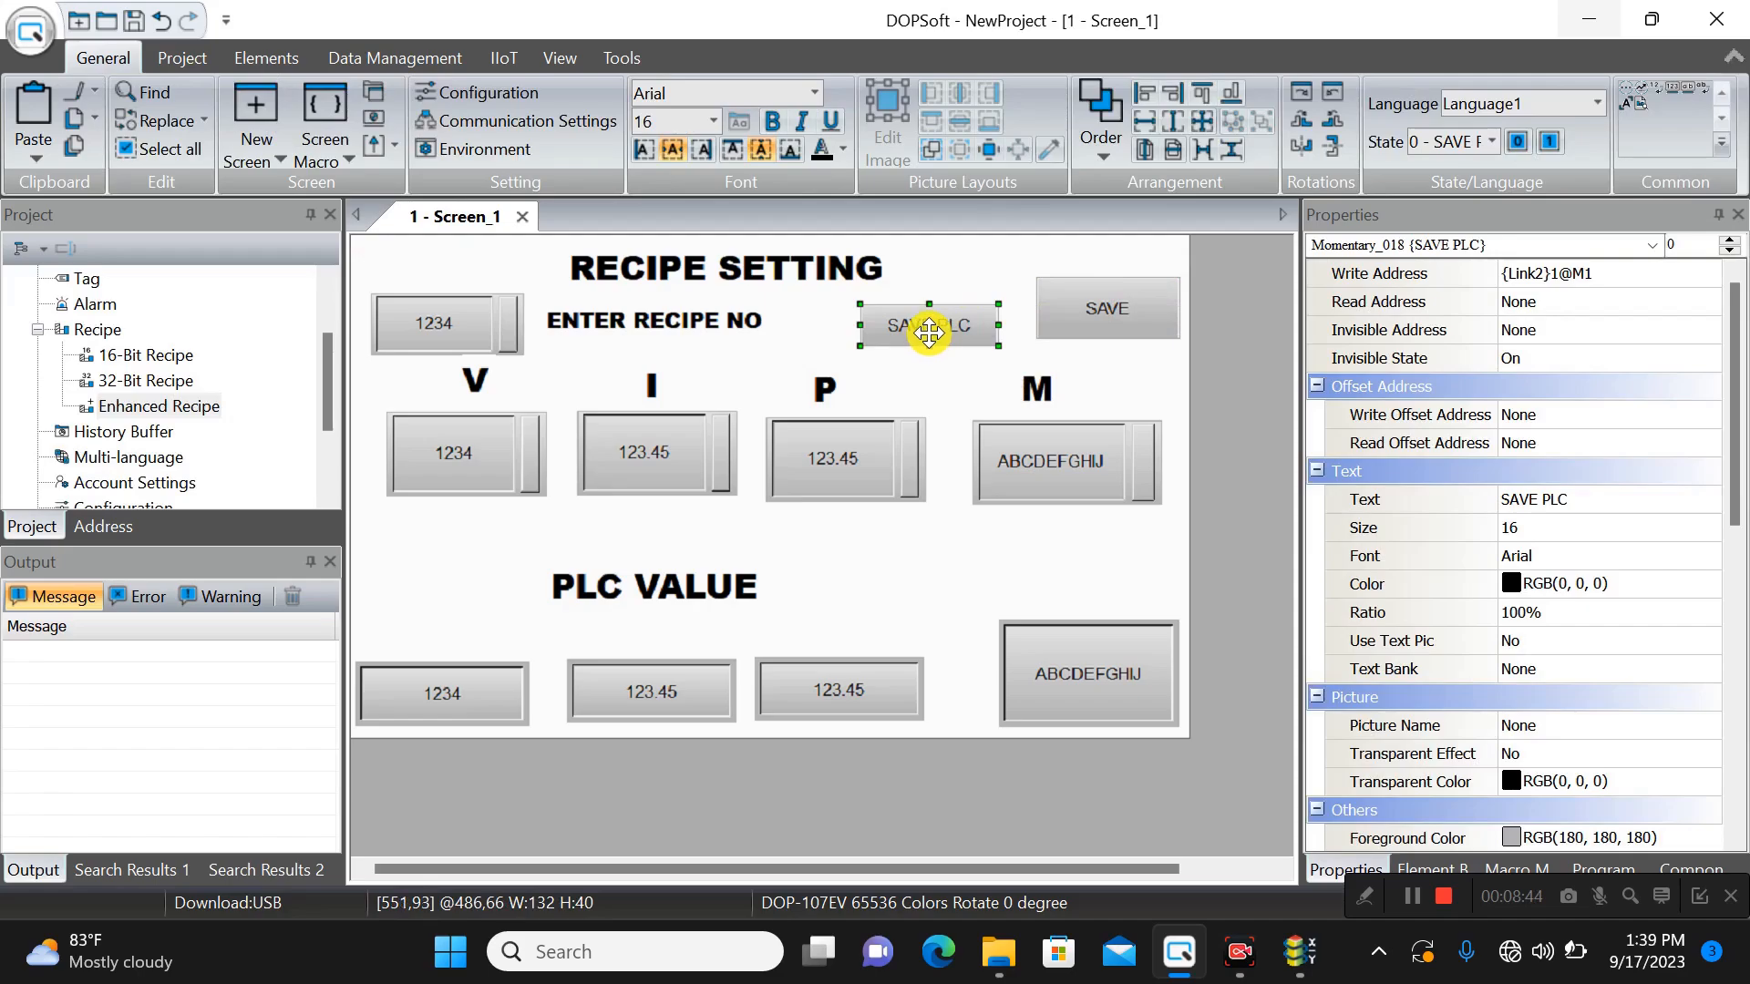
pyautogui.click(1288, 968)
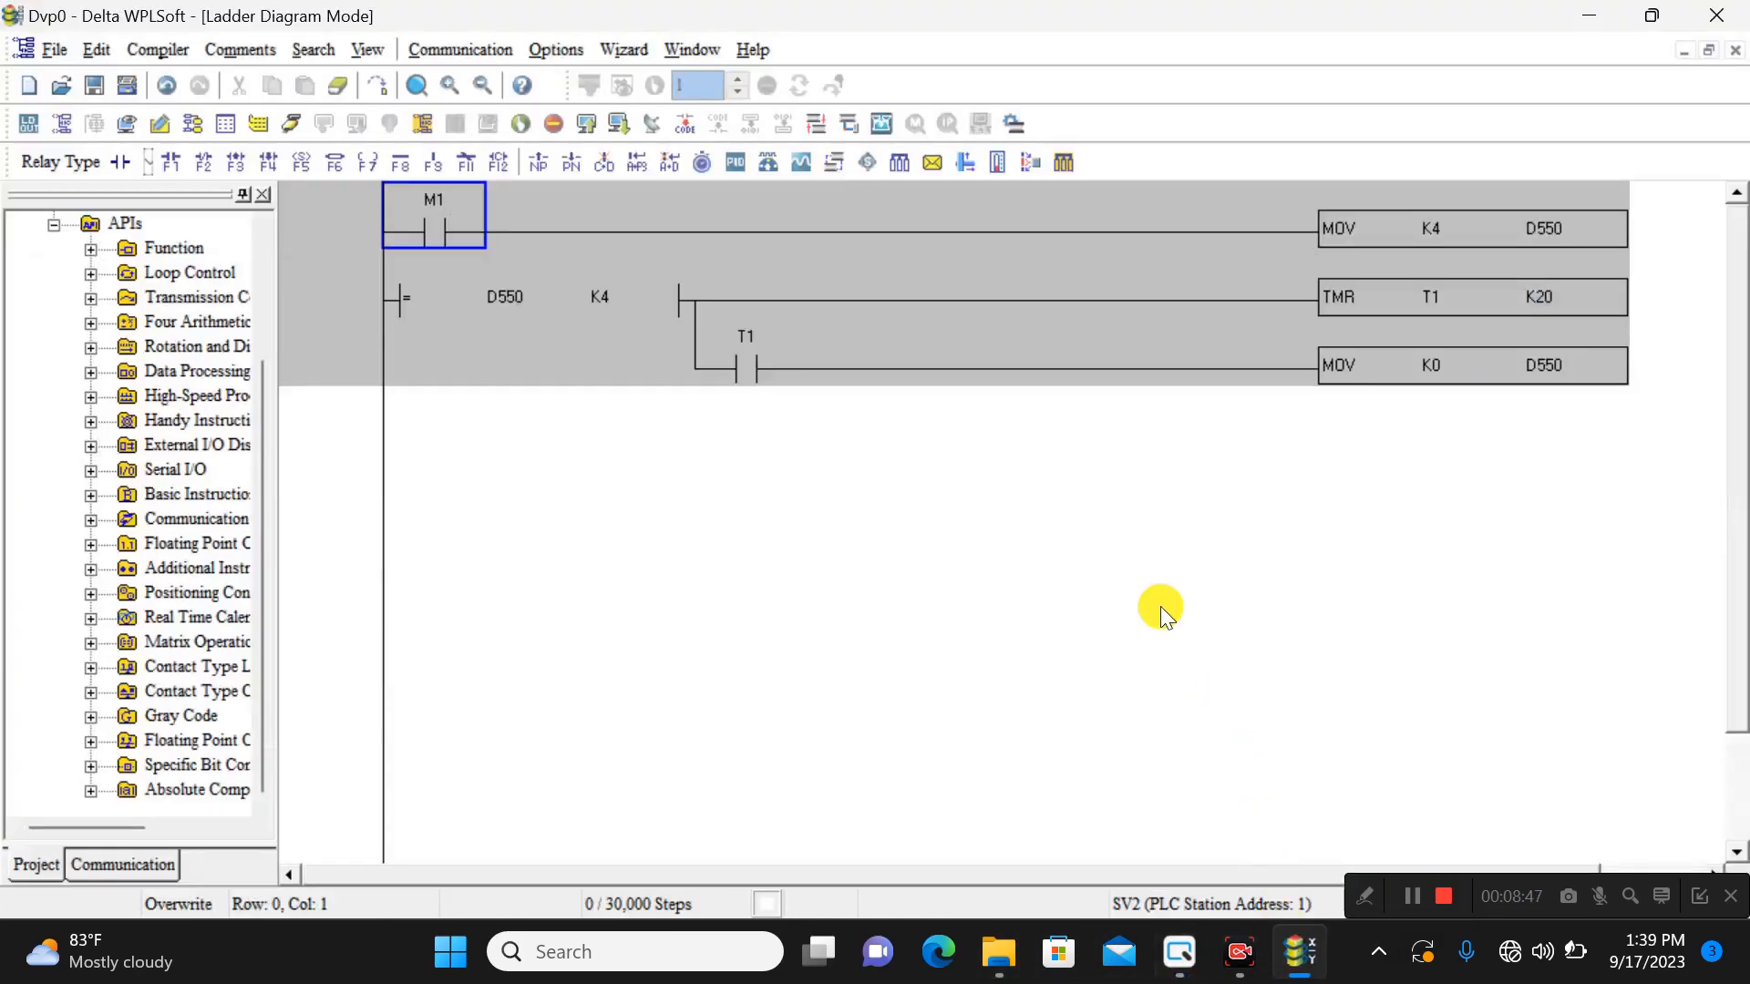
pyautogui.click(1276, 972)
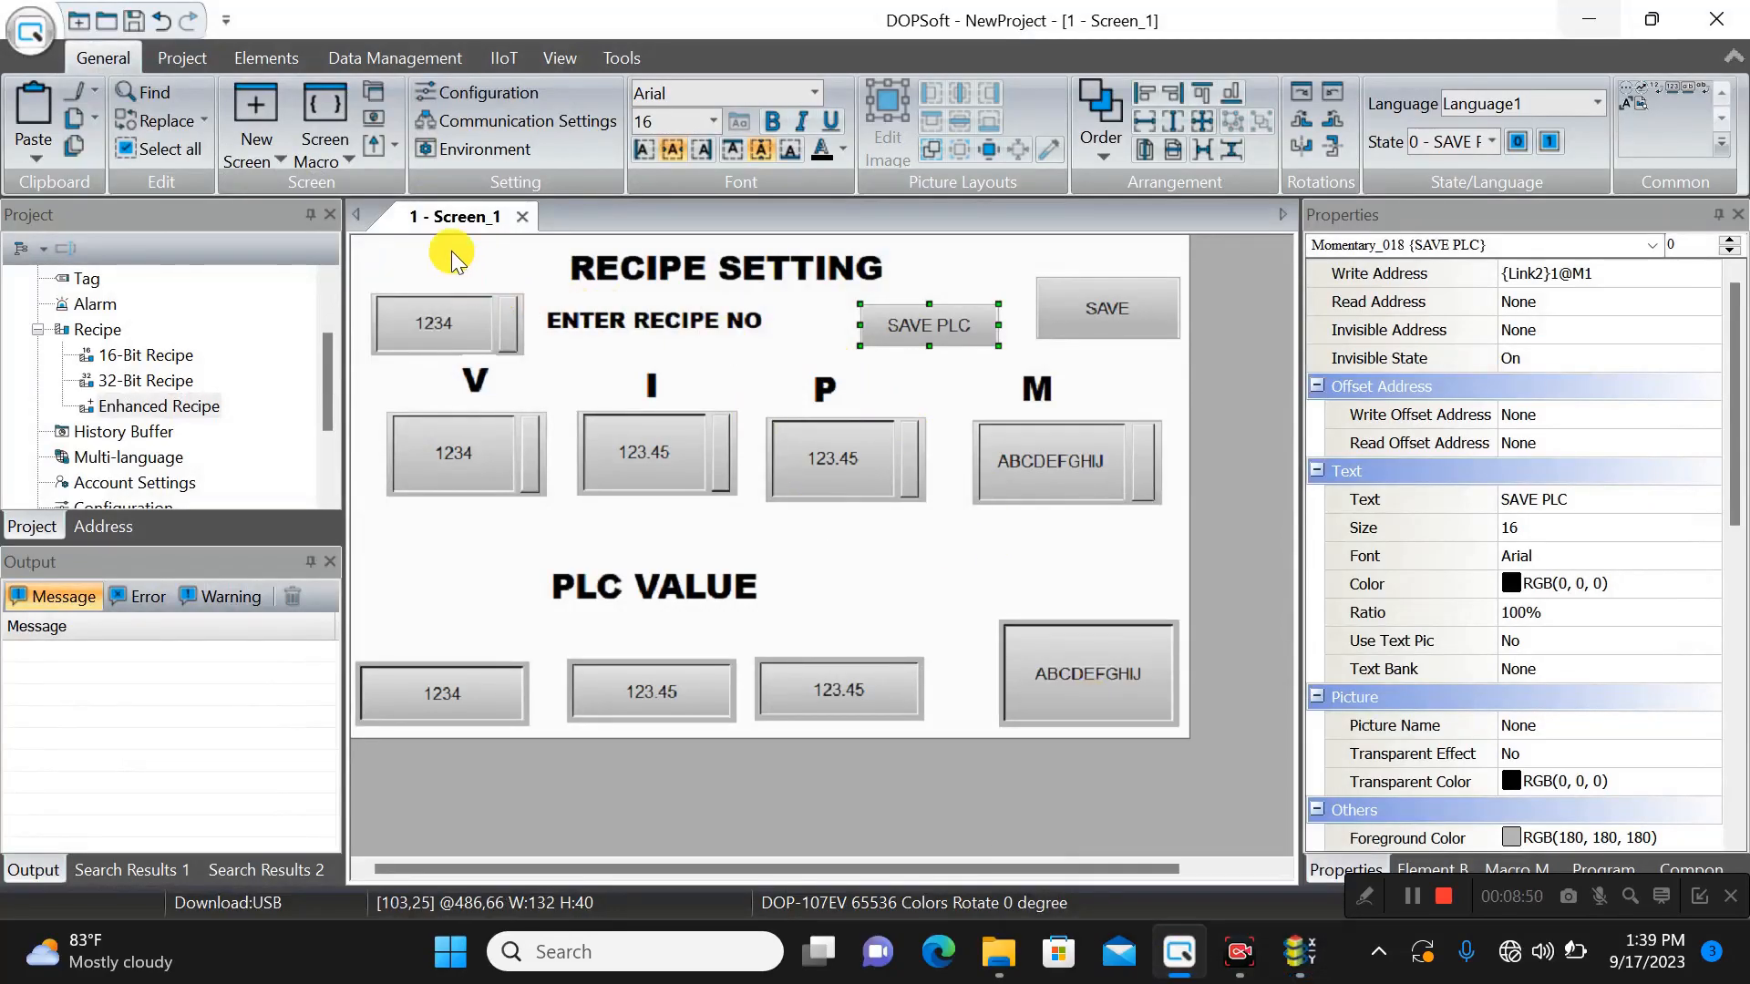
# - Start the off-line simulation of the HMI project, clear the desktop around the emulator, and set recipe 1's V value to 2
pyautogui.click(177, 62)
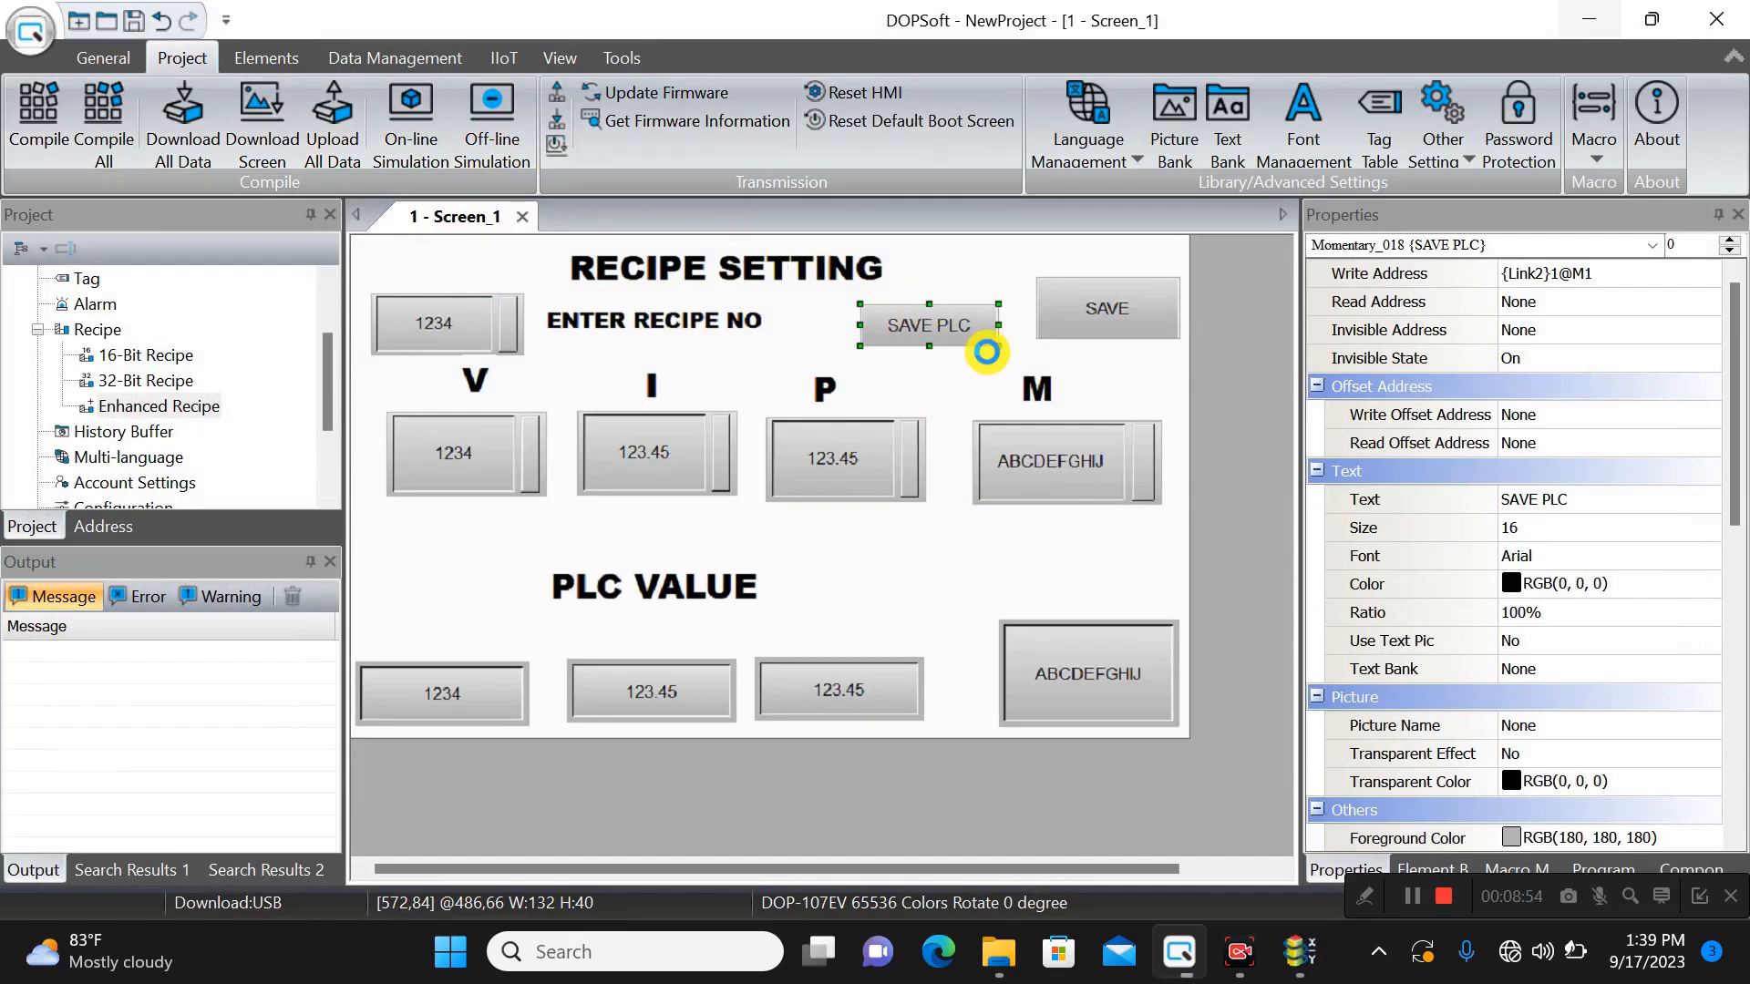
pyautogui.press('super+d')
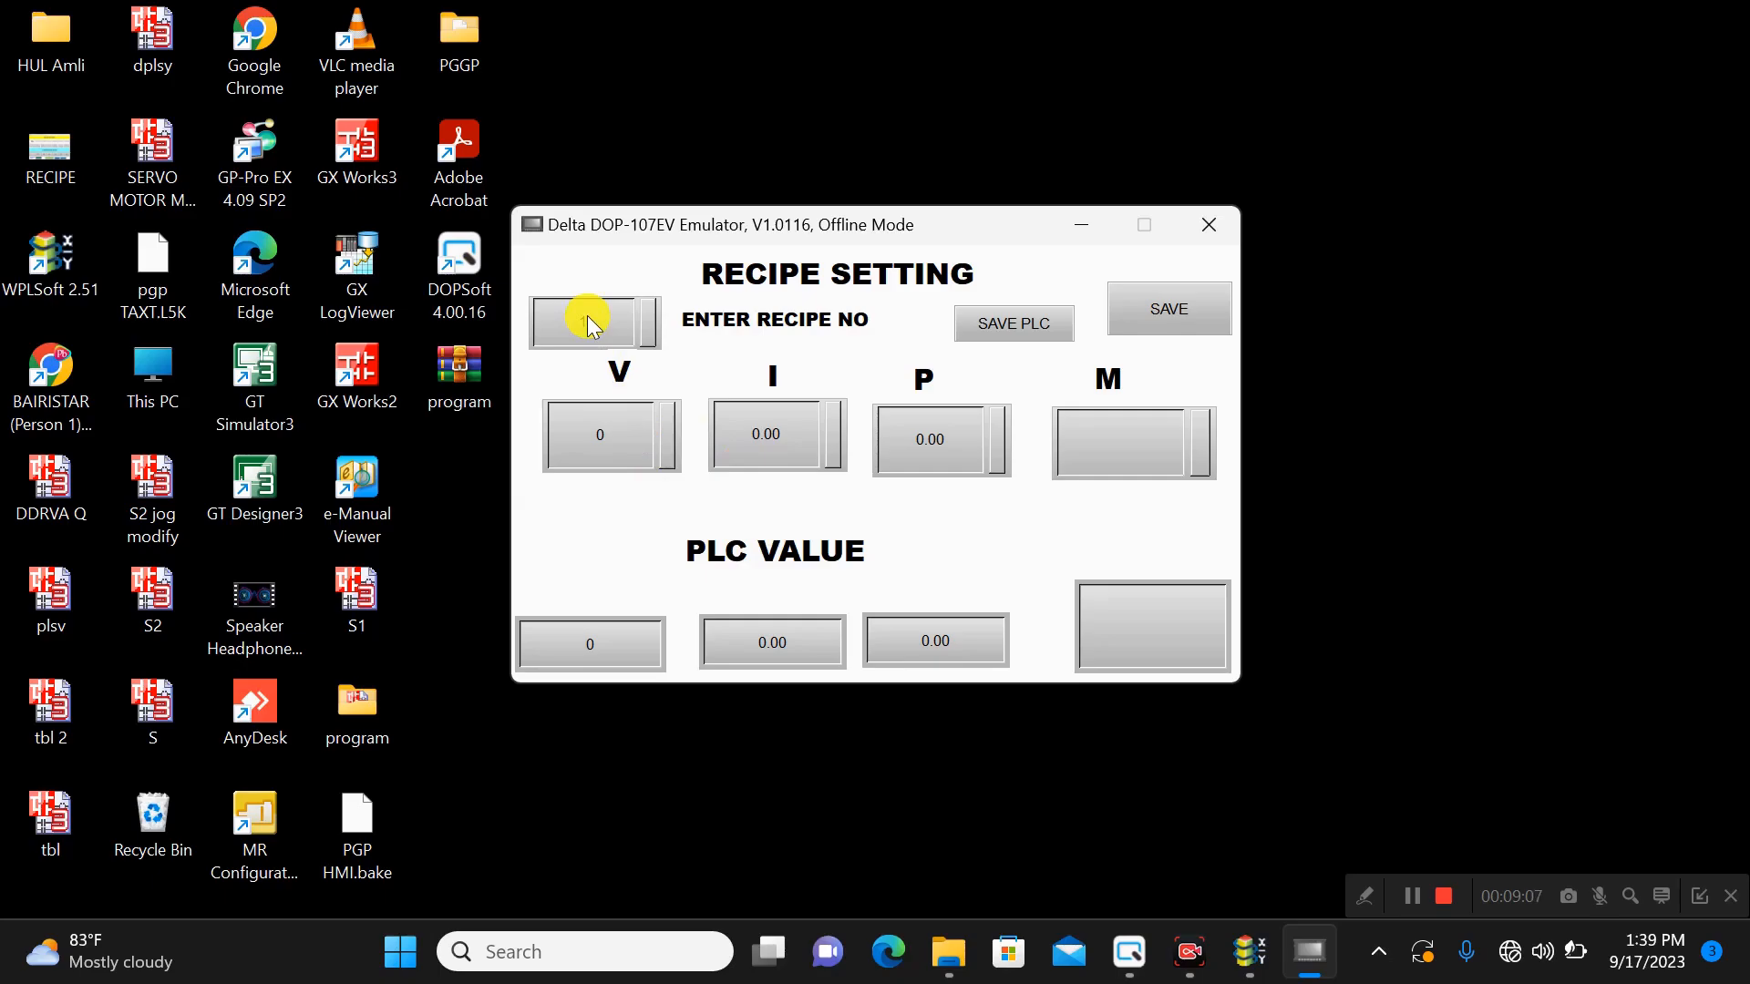
pyautogui.click(603, 435)
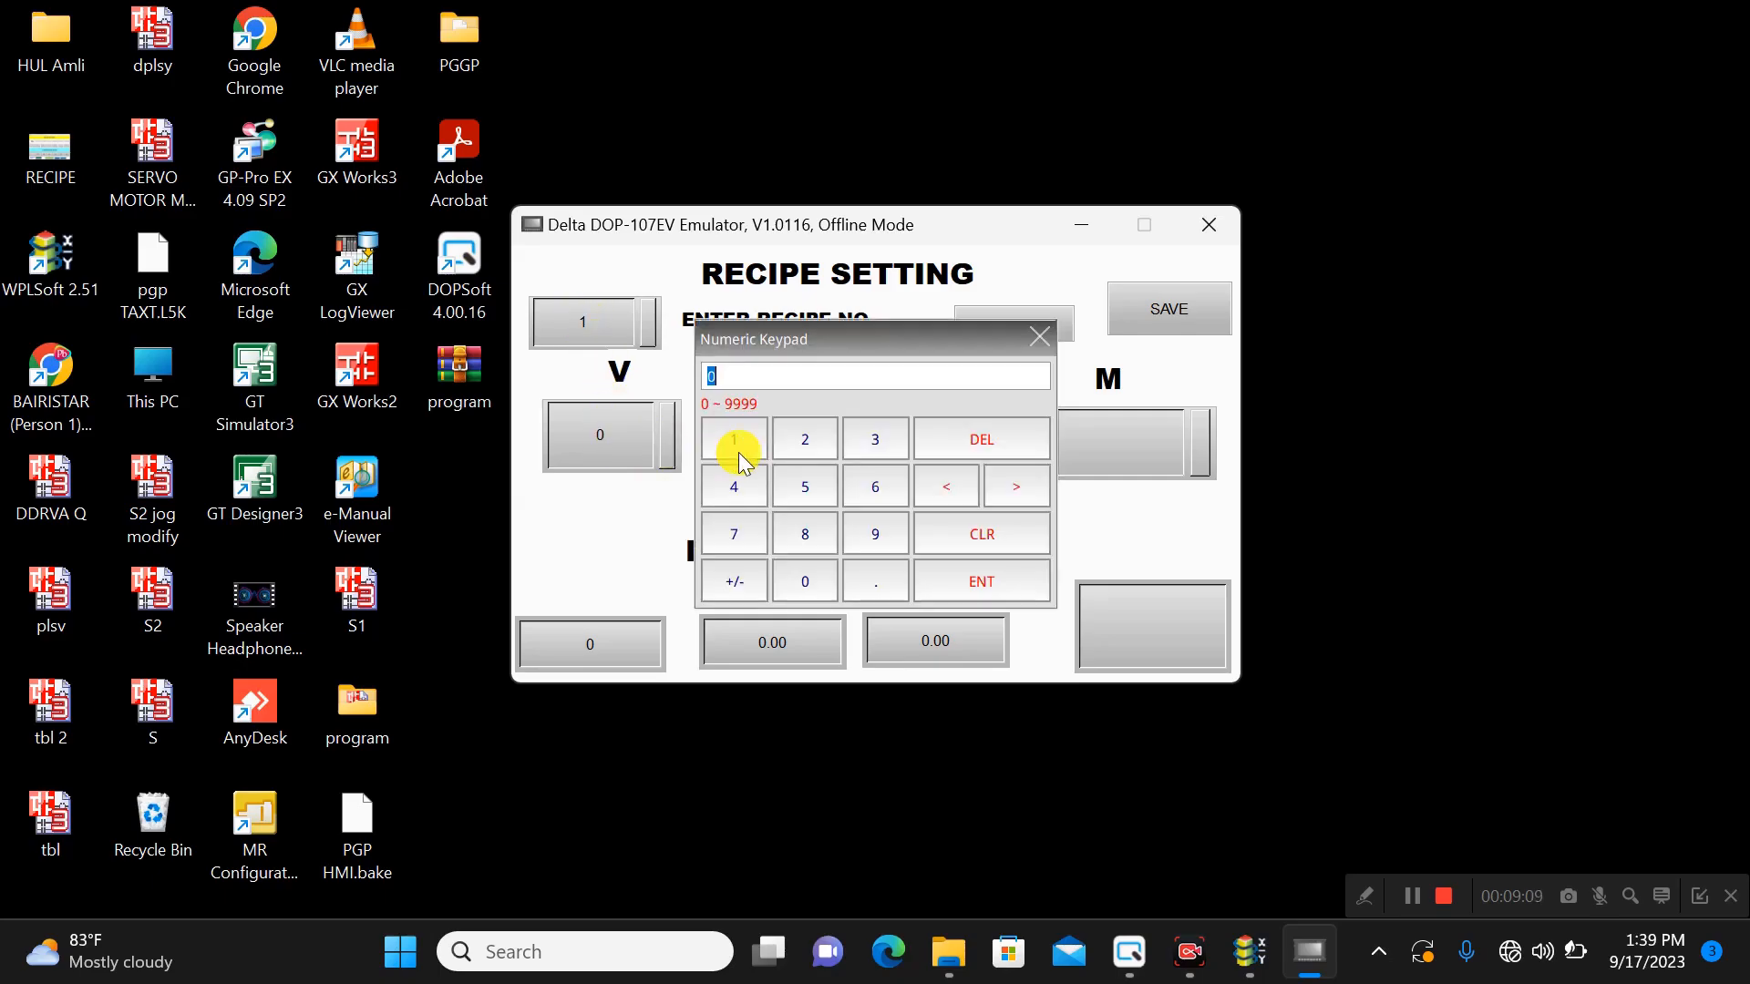
pyautogui.click(736, 442)
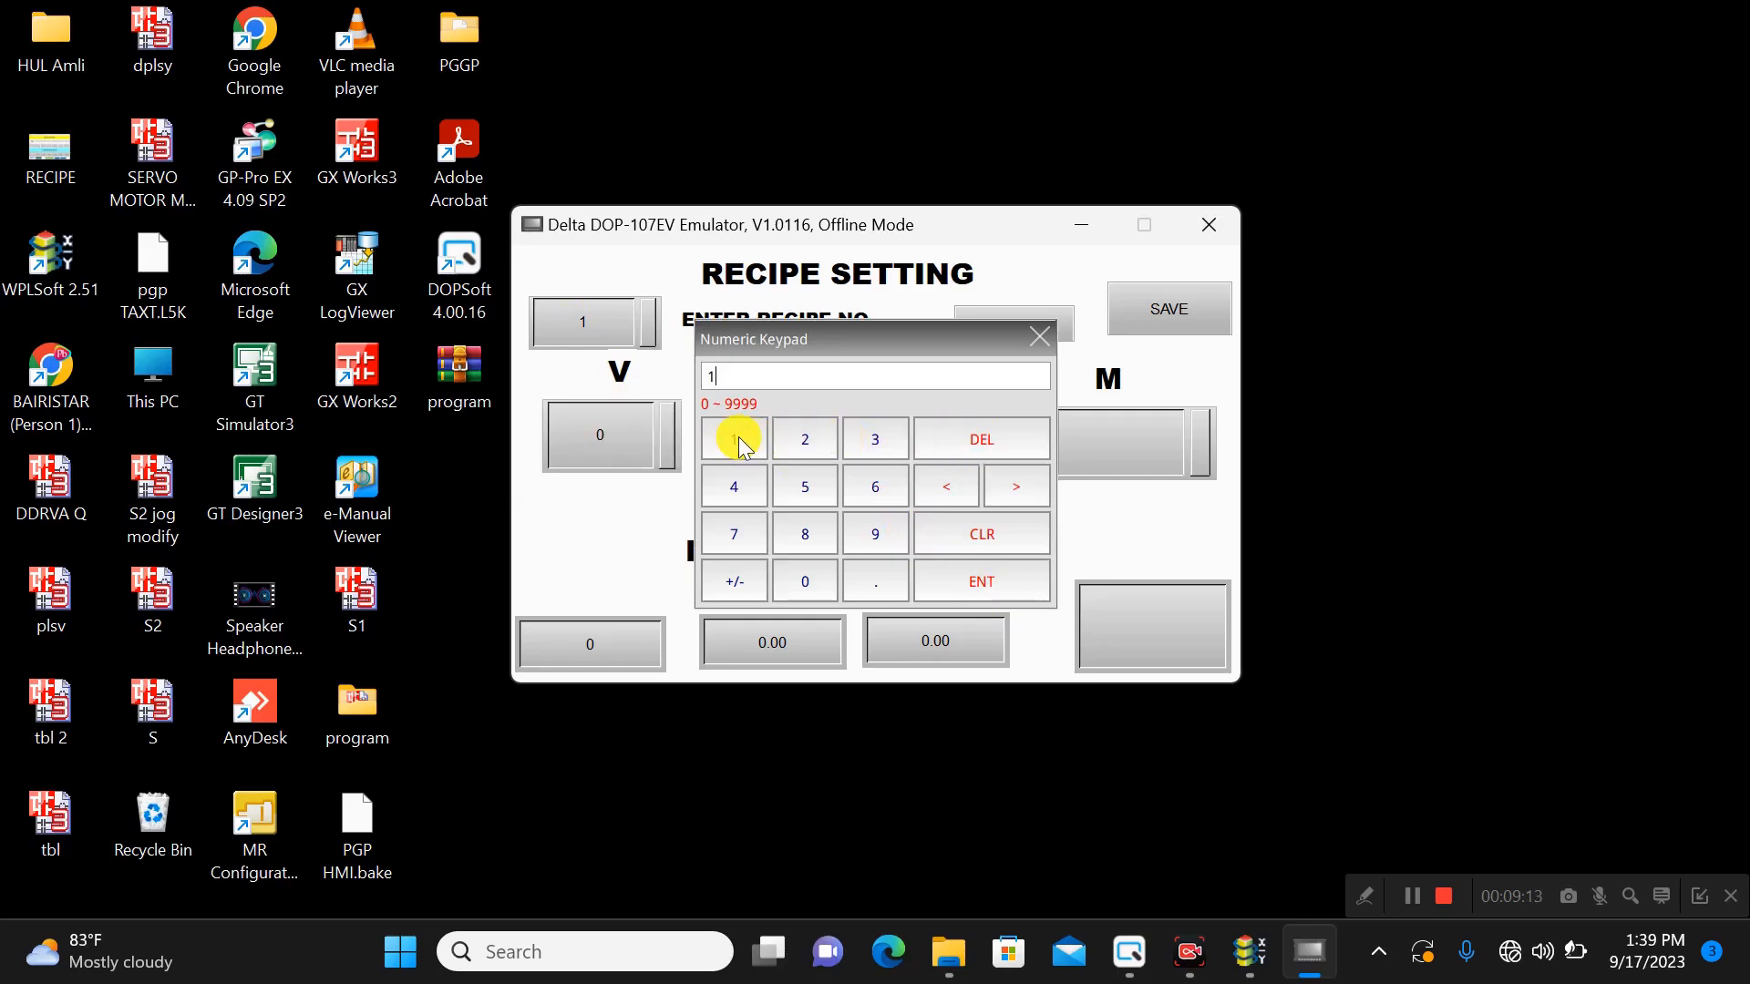
pyautogui.click(994, 443)
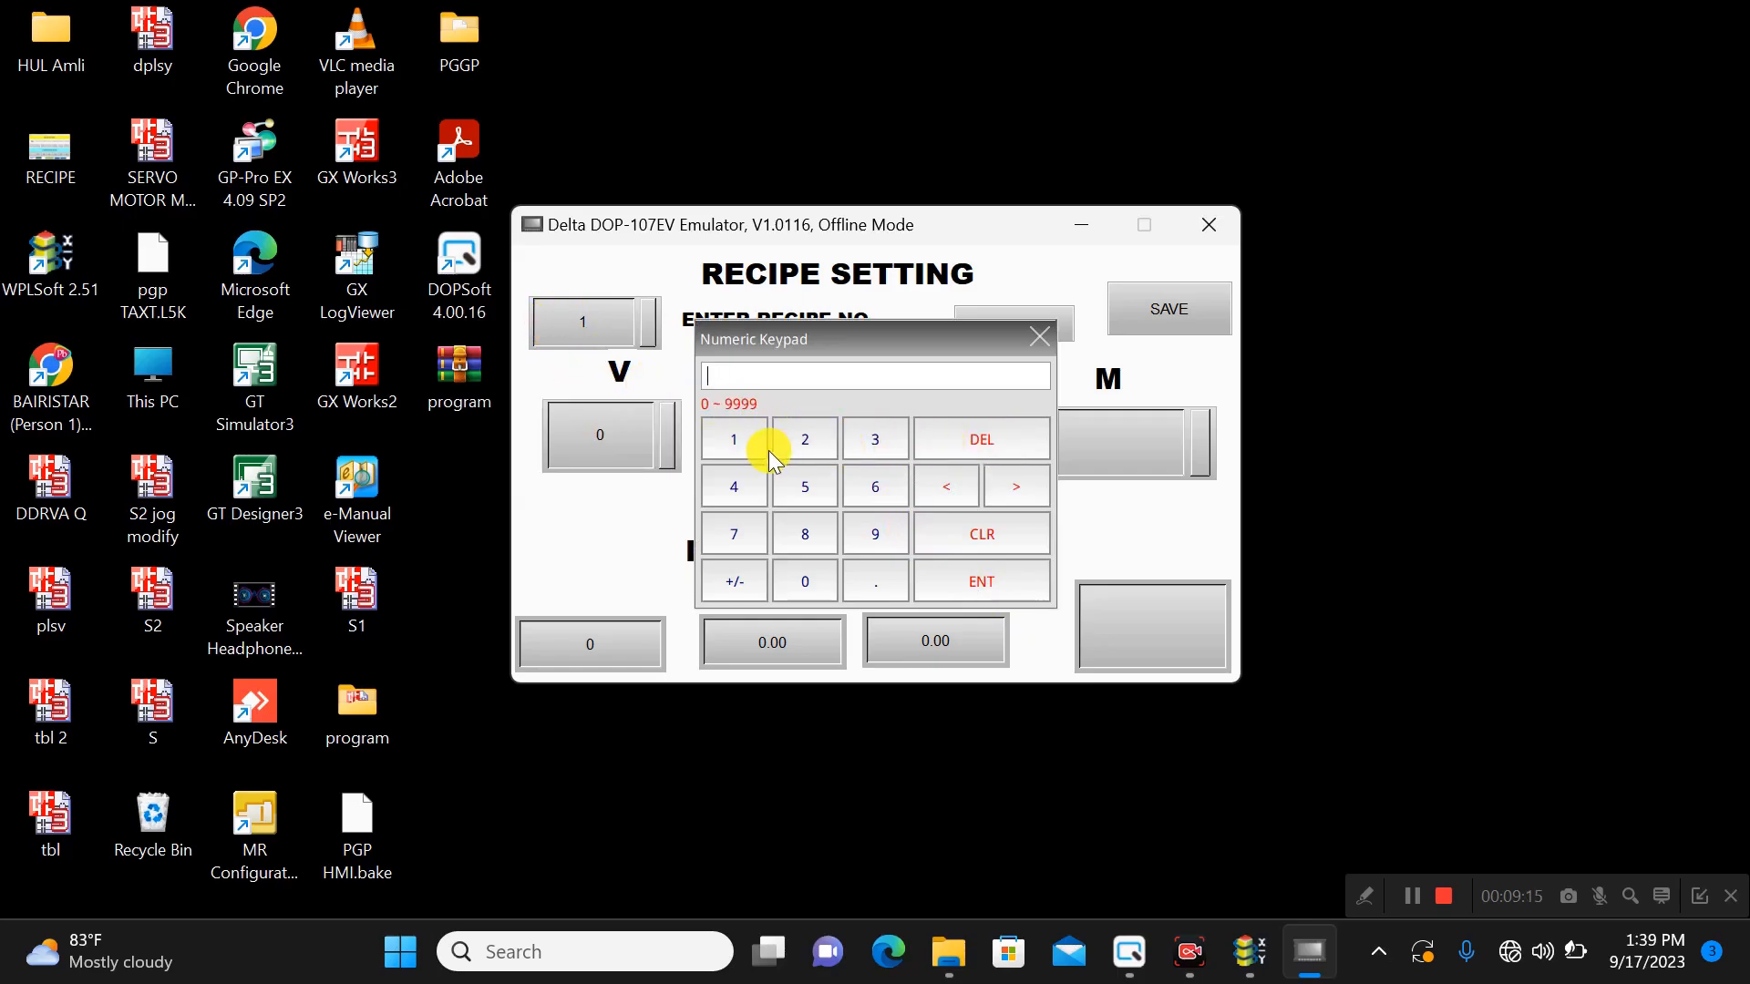
pyautogui.click(802, 441)
pyautogui.click(968, 583)
# - Set recipe 1's I value to 2.60 and its P value to 3.90
pyautogui.click(795, 448)
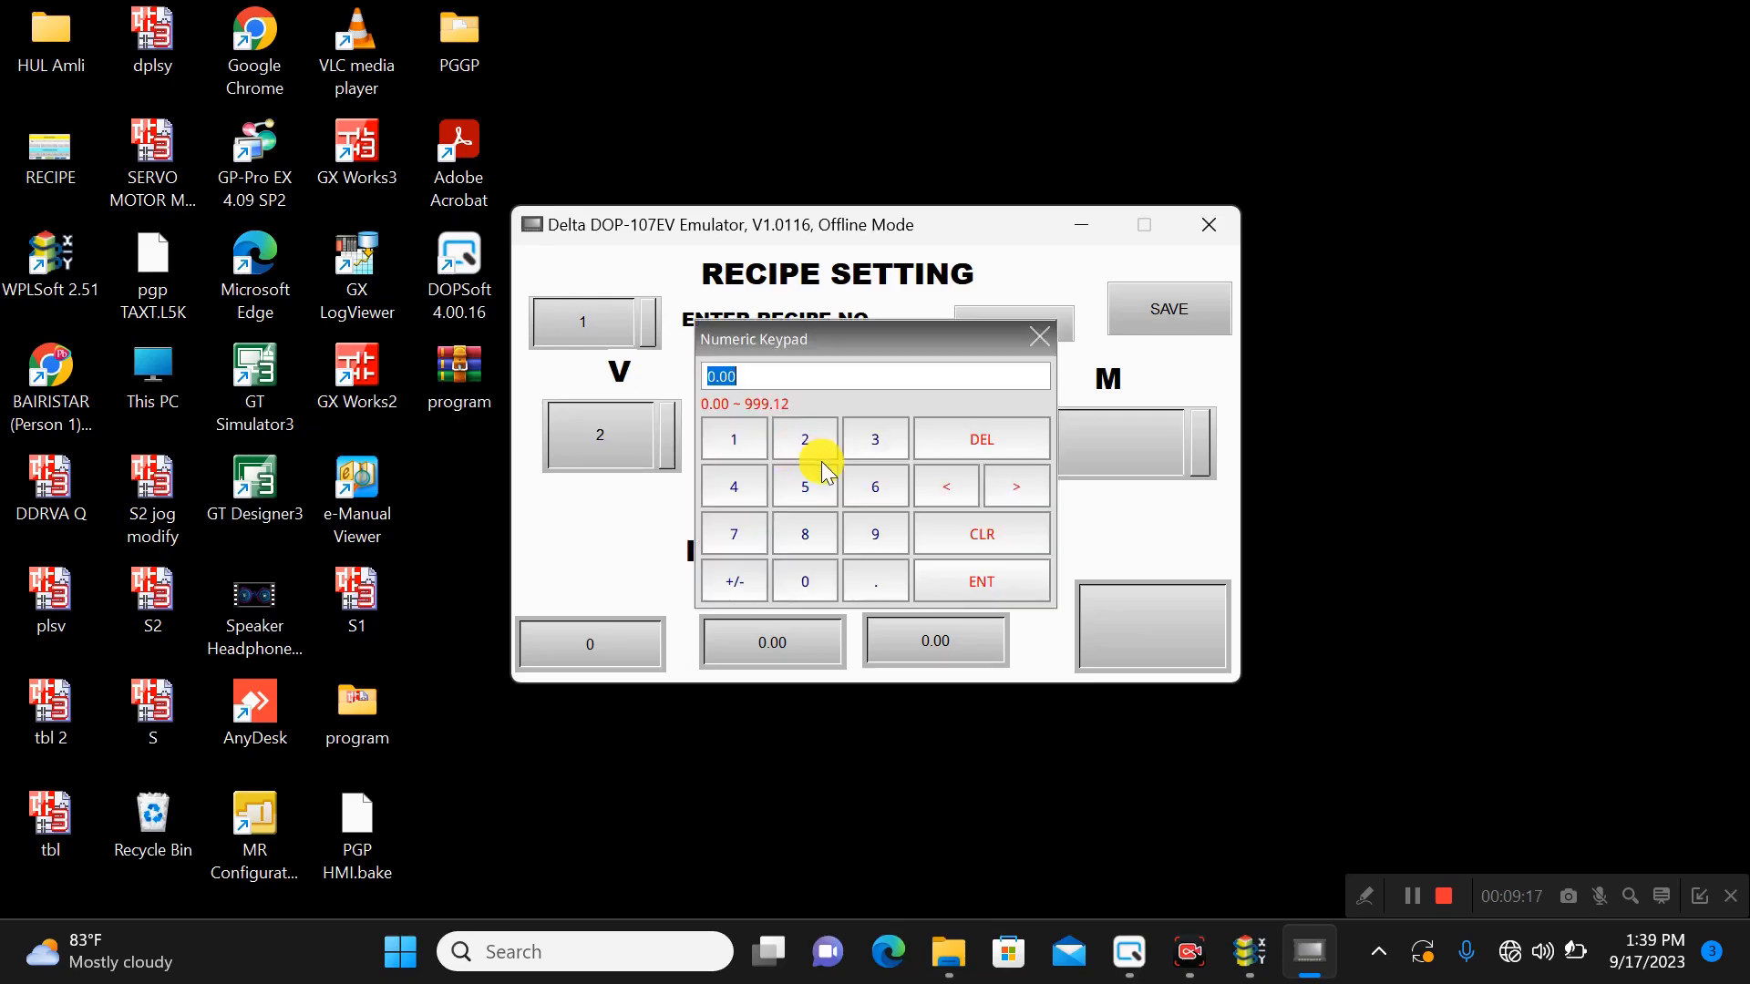
pyautogui.click(808, 442)
pyautogui.click(877, 583)
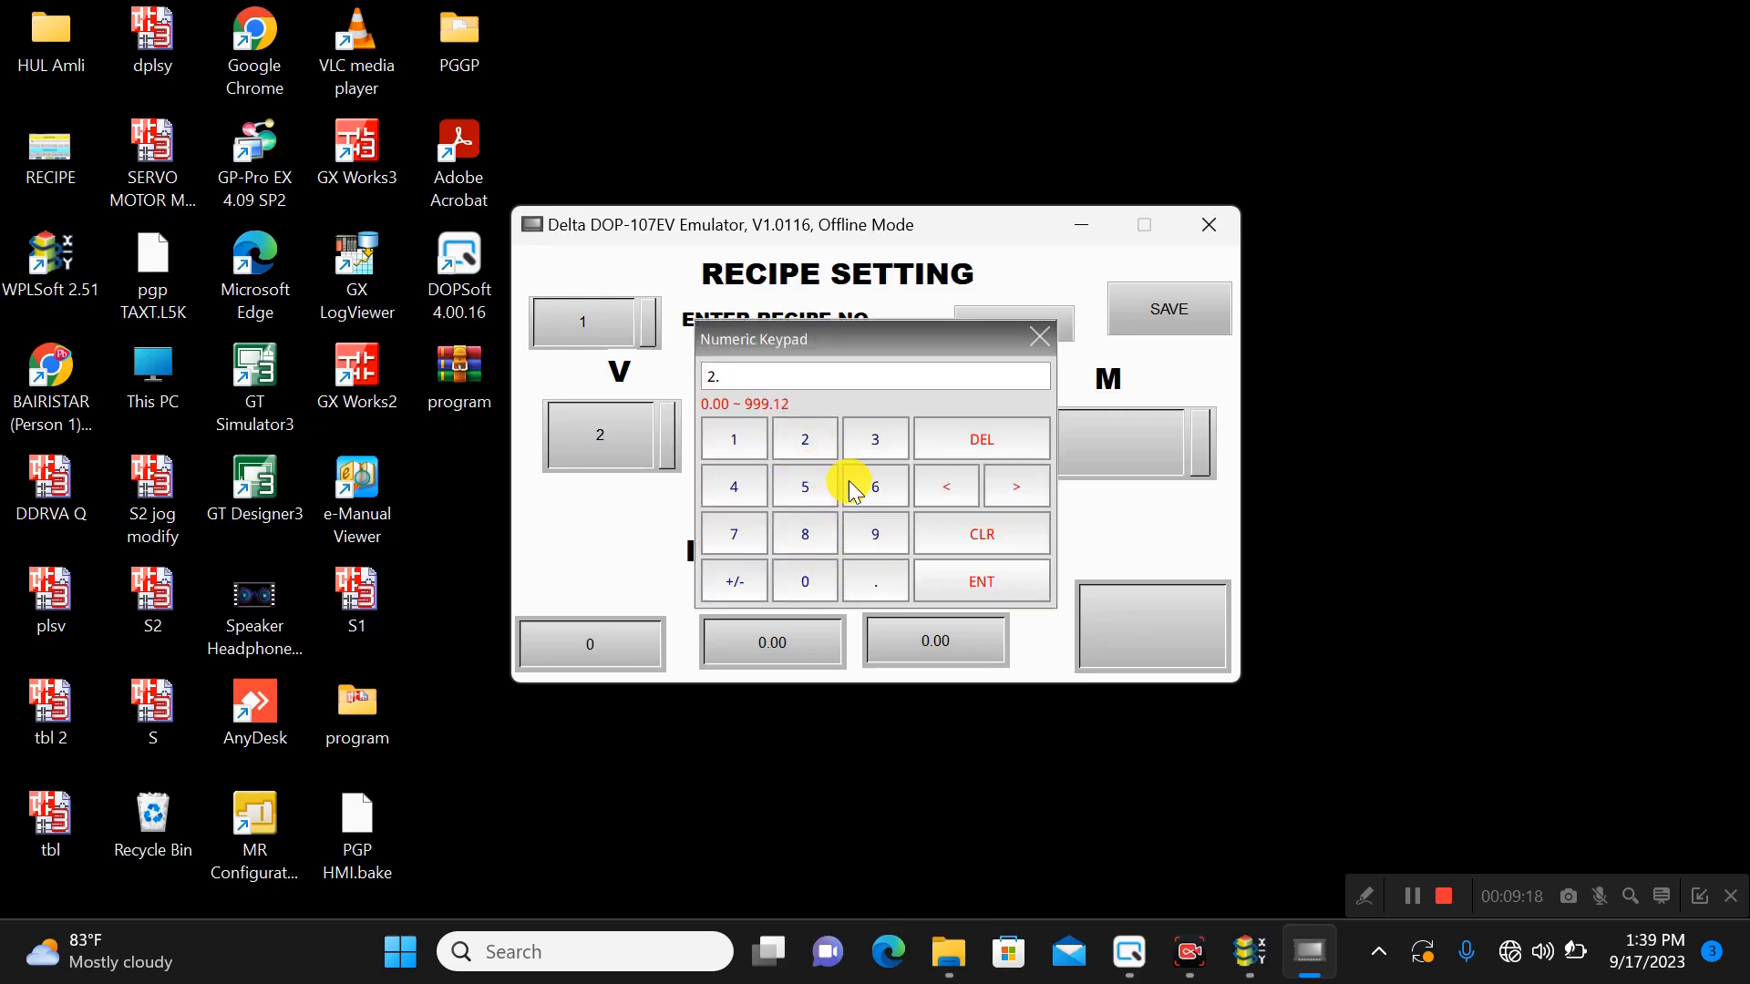
pyautogui.click(982, 582)
pyautogui.click(898, 425)
pyautogui.click(881, 428)
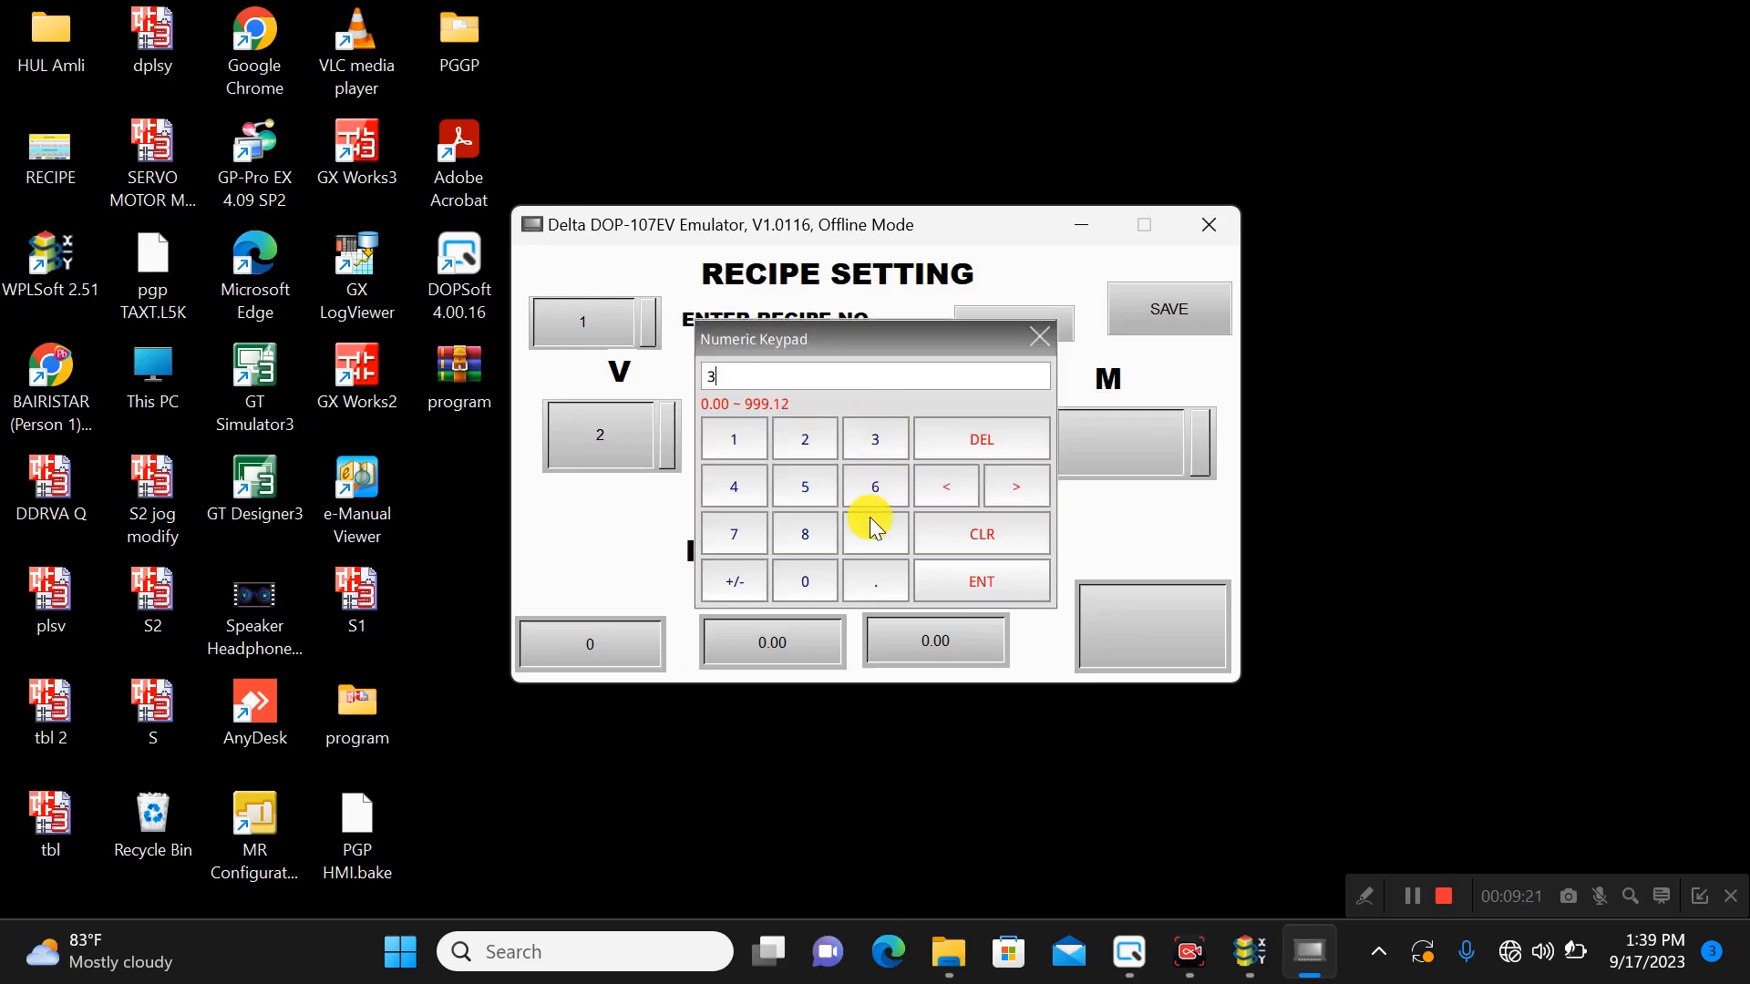
pyautogui.click(876, 582)
pyautogui.click(892, 532)
pyautogui.click(971, 580)
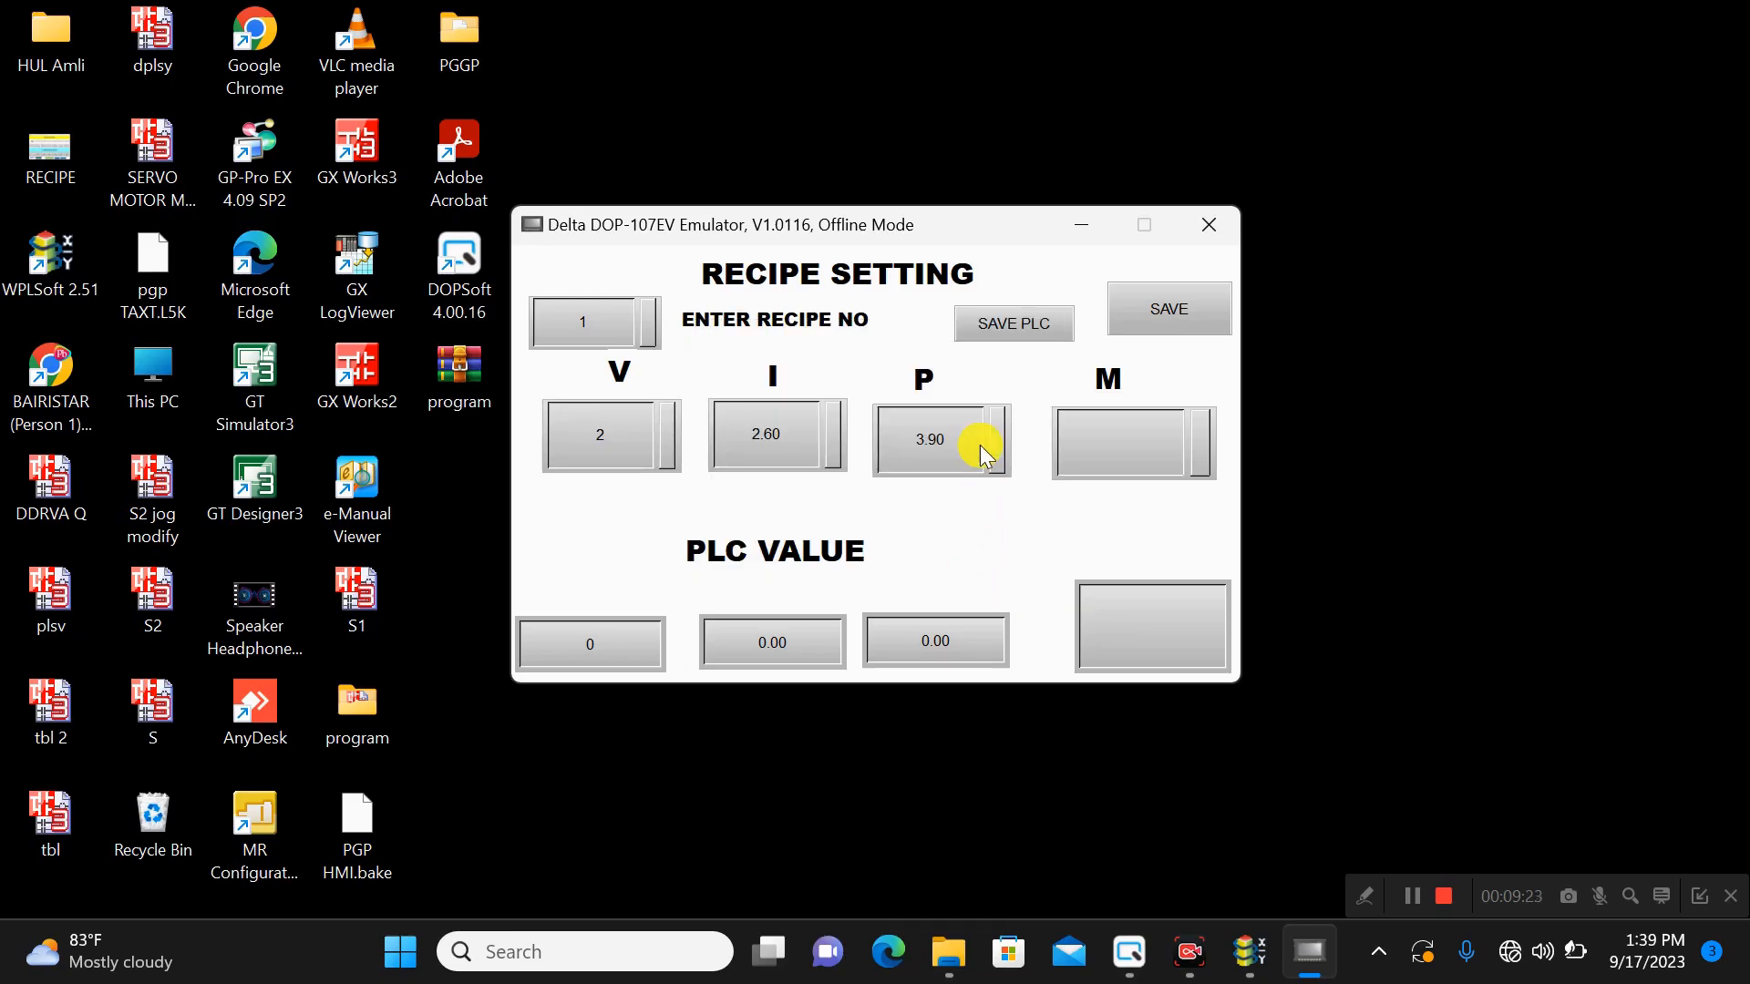
# - Clear the mistaken entry for recipe 1's M value and set it to M1
pyautogui.click(1085, 442)
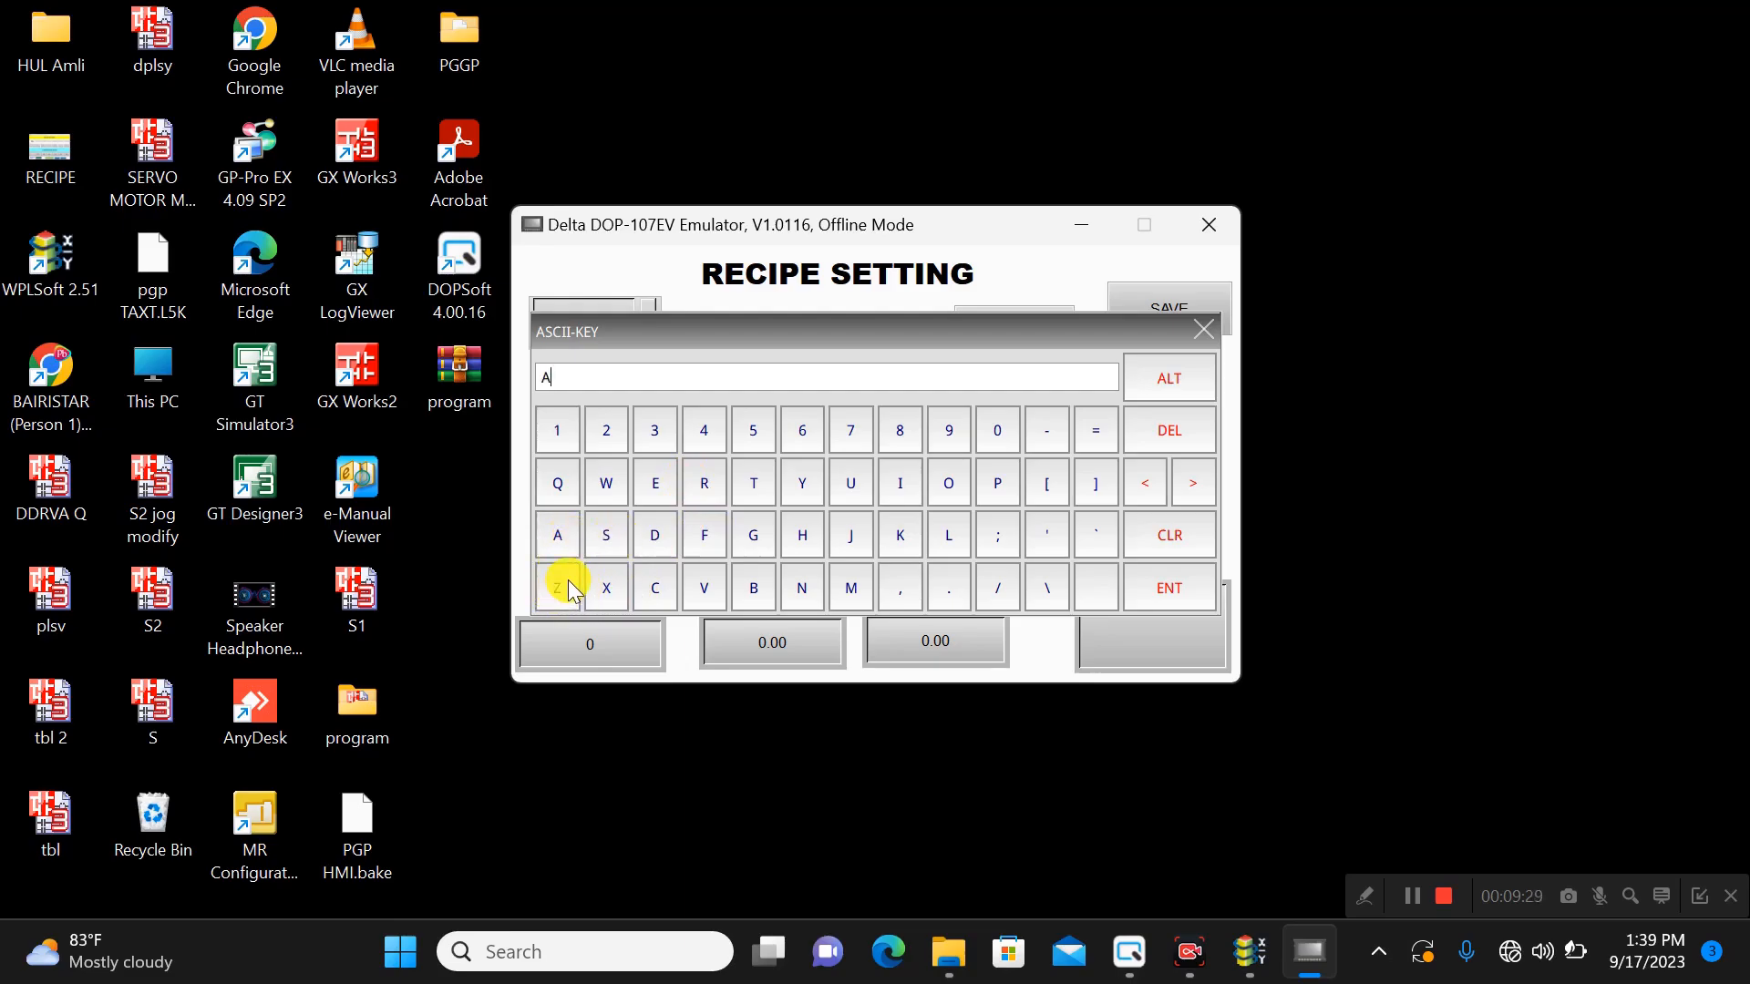
pyautogui.click(1167, 538)
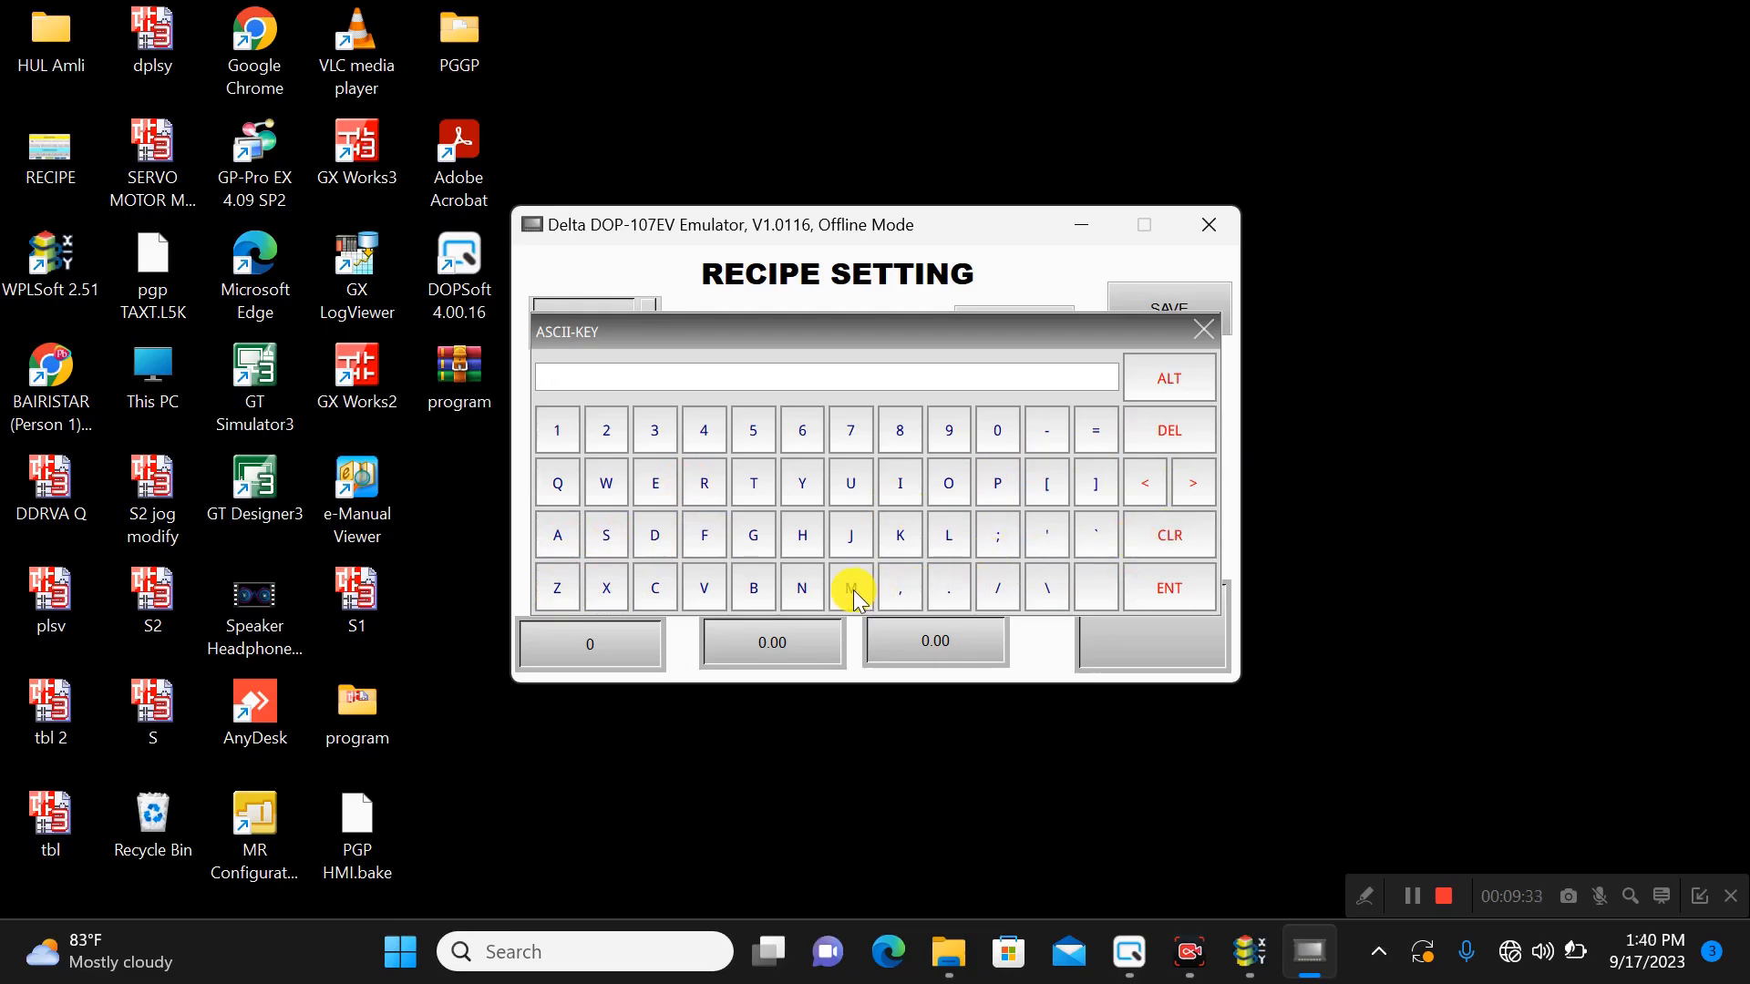
pyautogui.click(557, 430)
pyautogui.click(1170, 588)
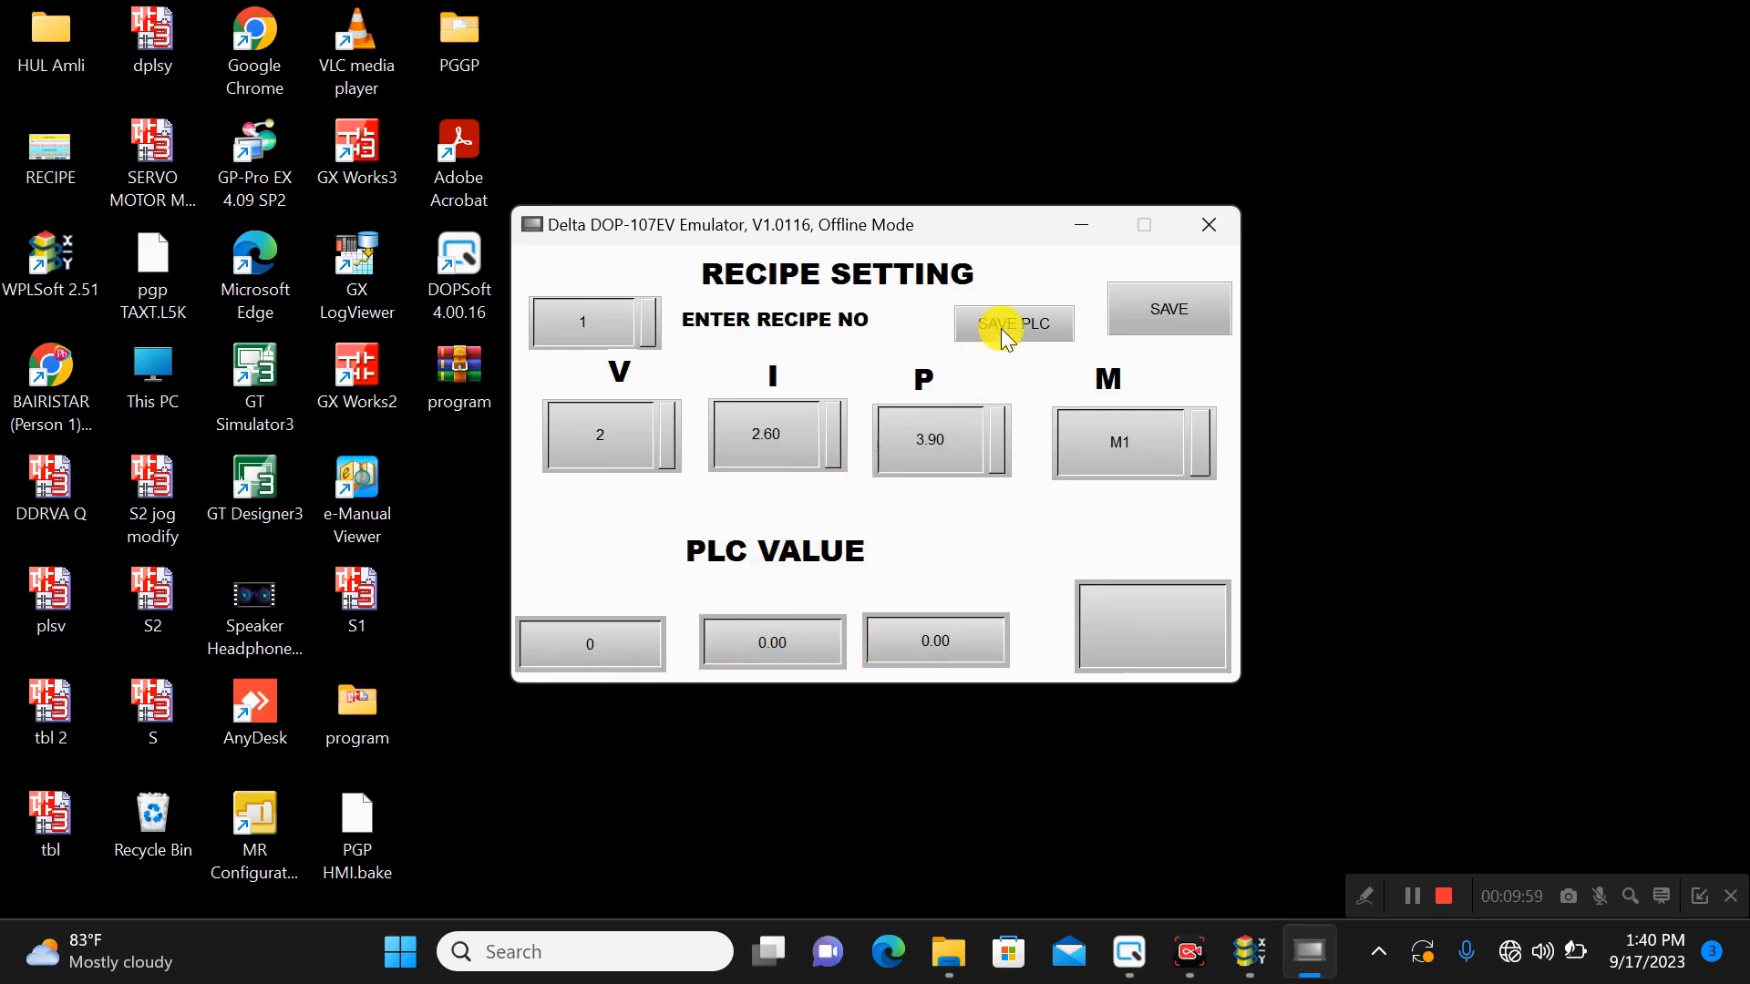
# - Check the M1 and D550 ladder logic in WPLSoft, return to the emulator, and save recipe 1 to the PLC values
pyautogui.click(1253, 957)
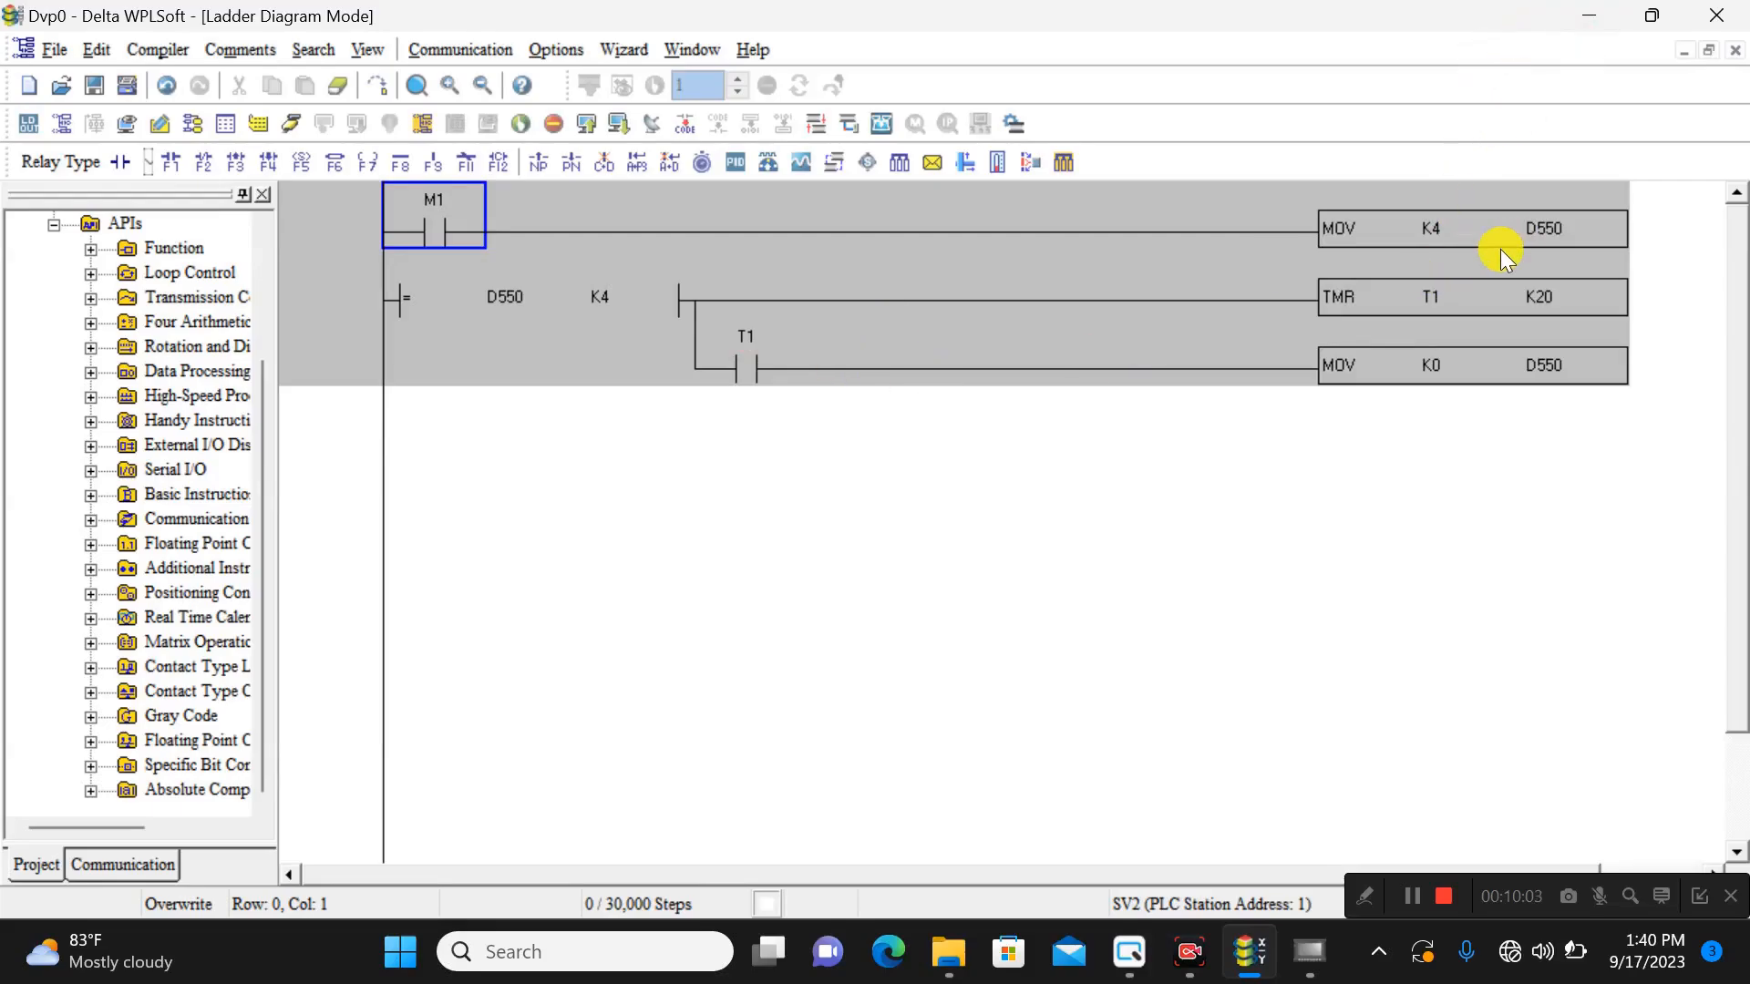
pyautogui.click(1601, 10)
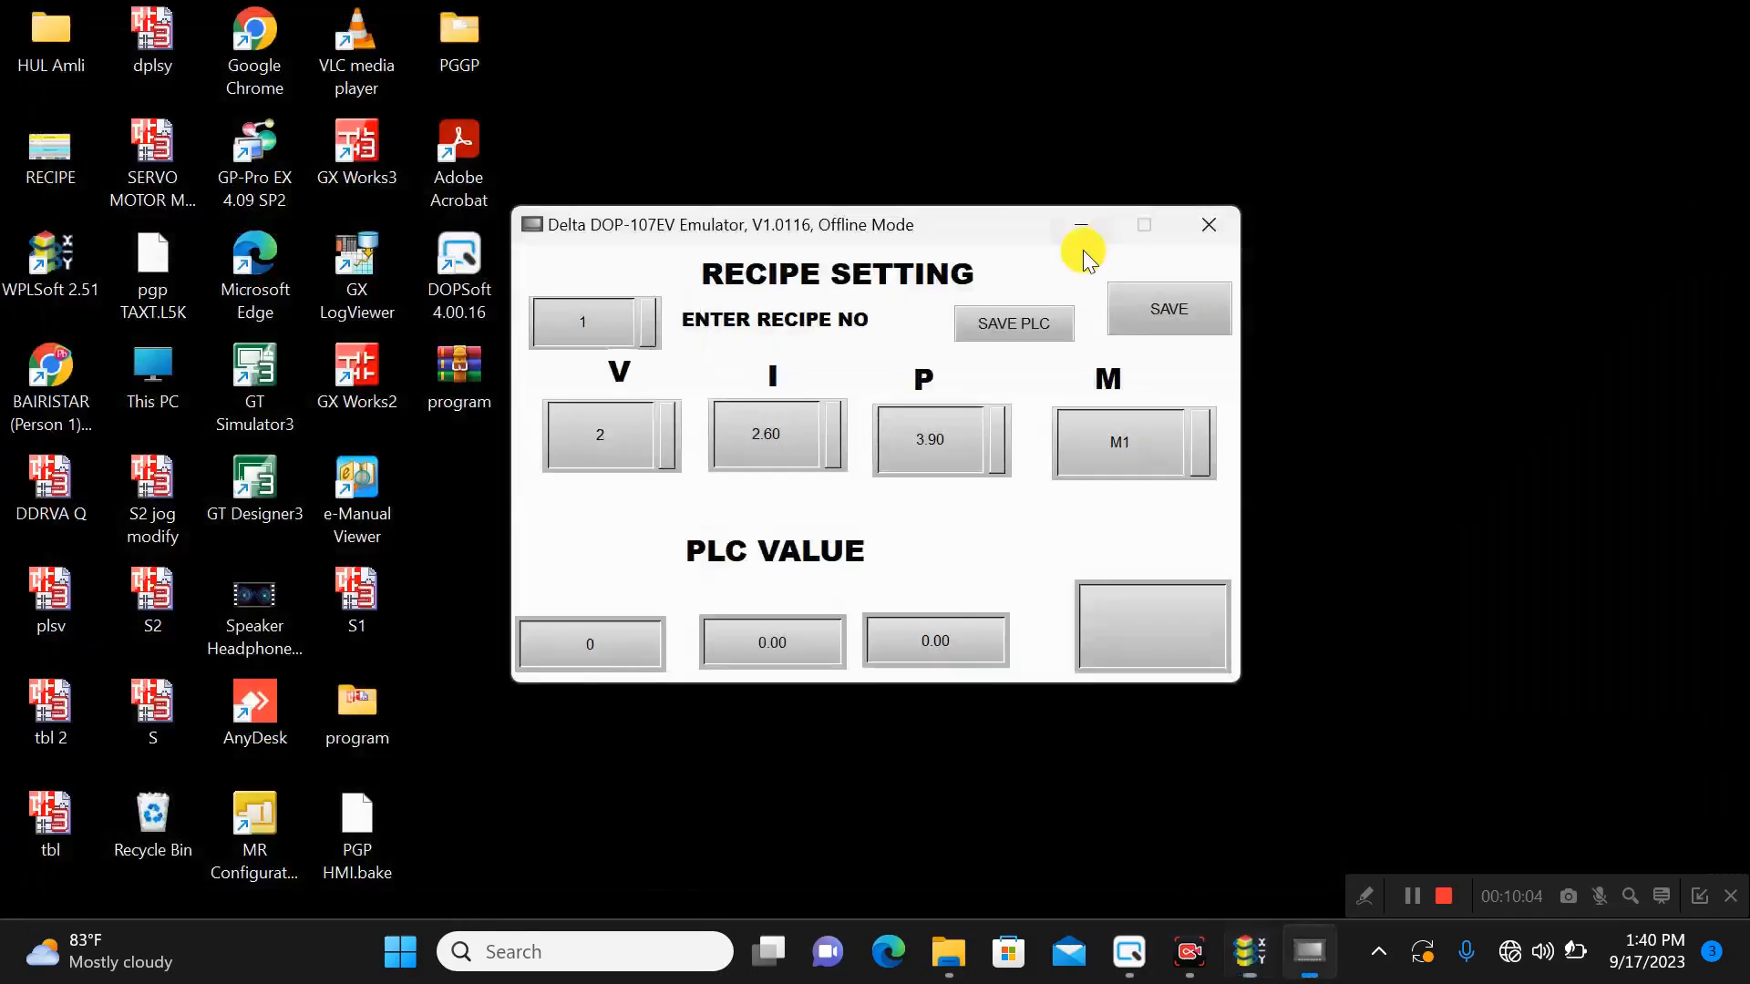
pyautogui.click(1025, 330)
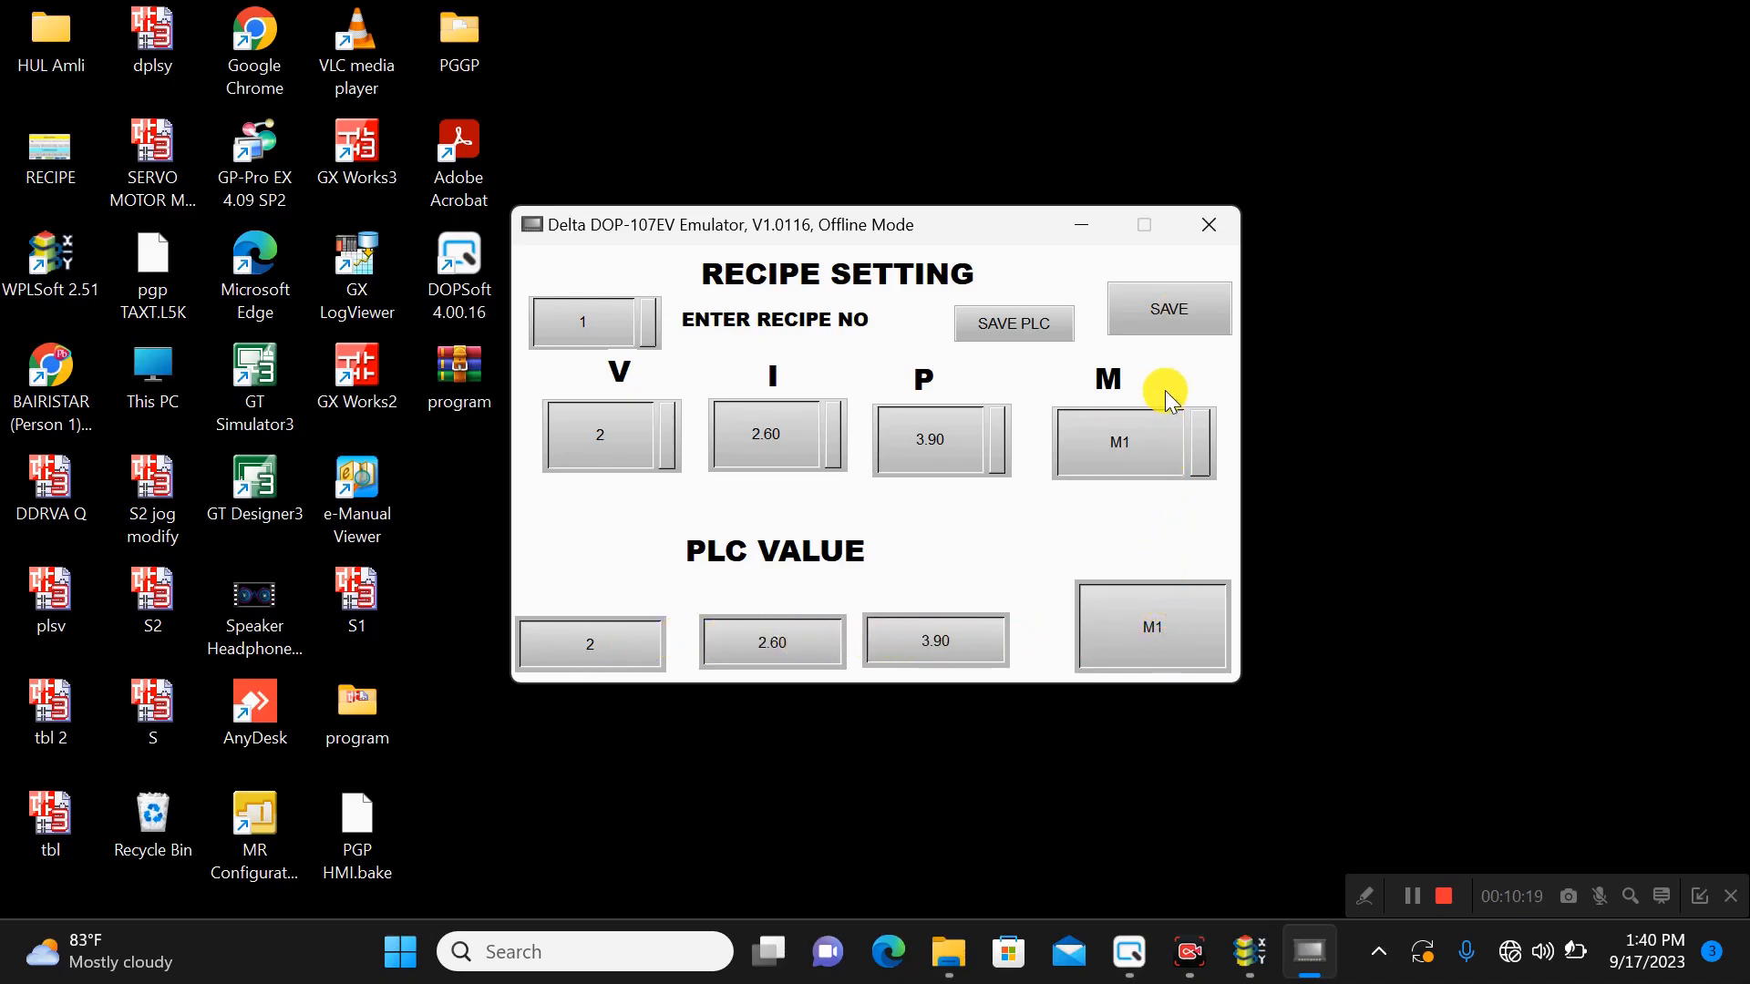
# - Change the recipe number to 2 and set its V value to 4
pyautogui.click(594, 328)
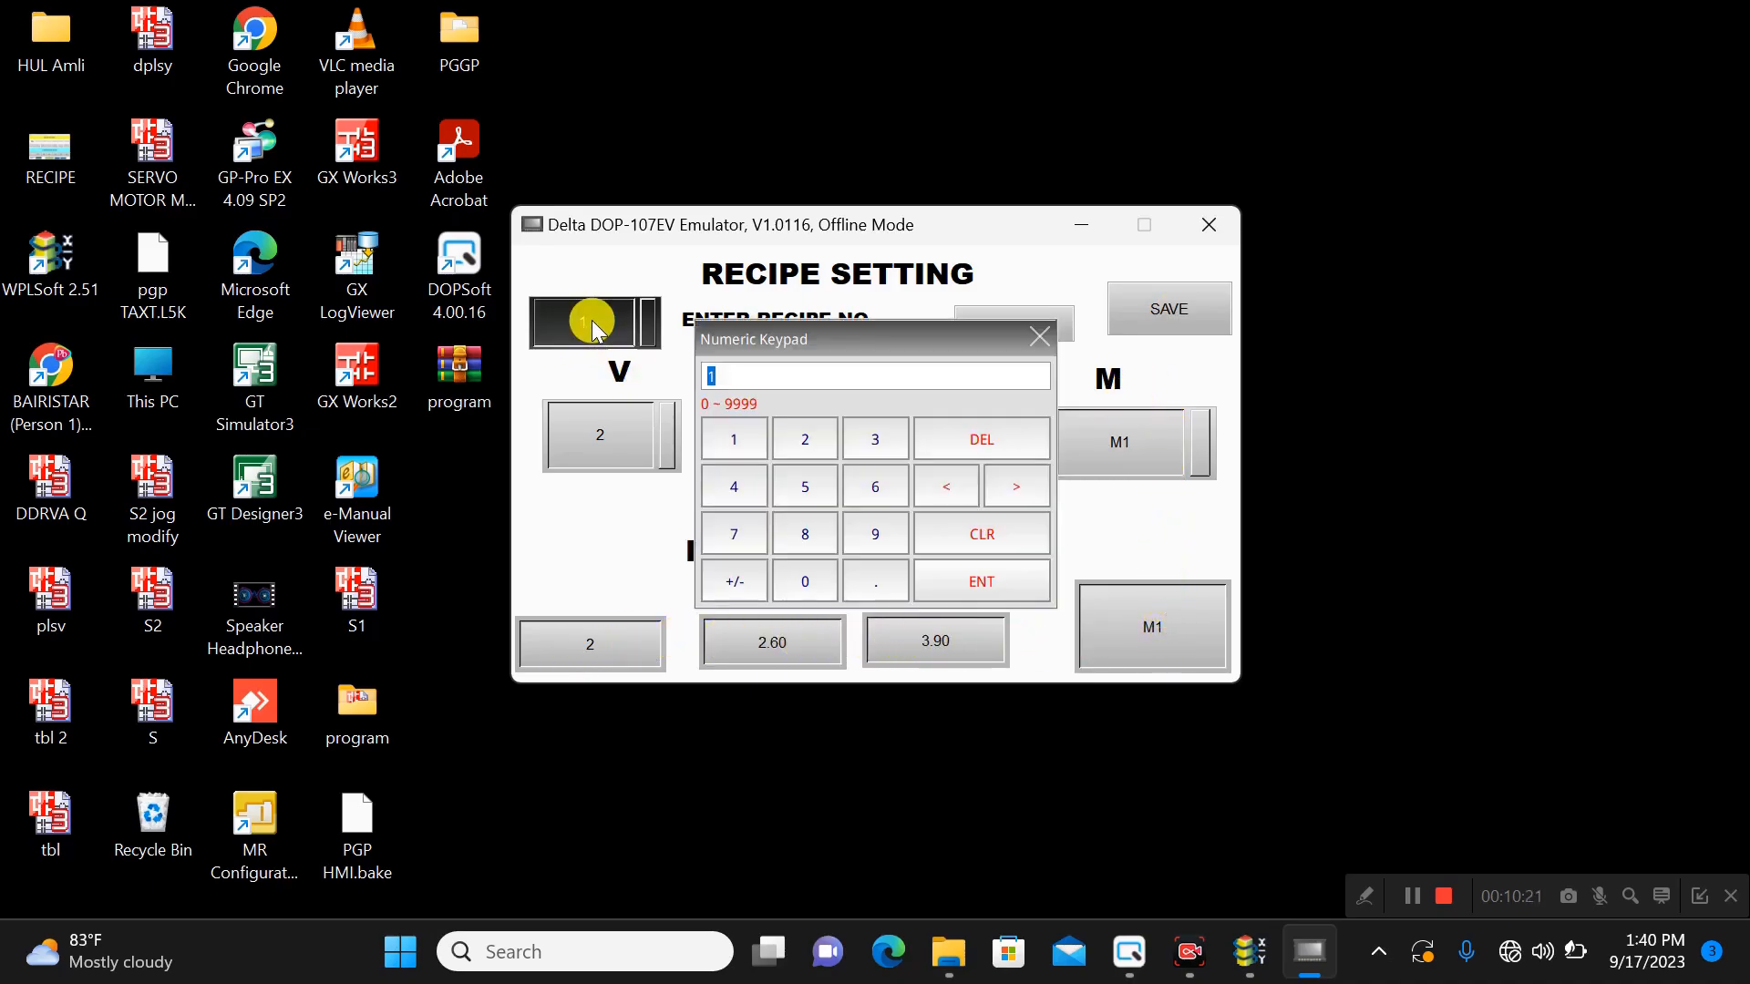
pyautogui.click(817, 439)
pyautogui.click(1006, 580)
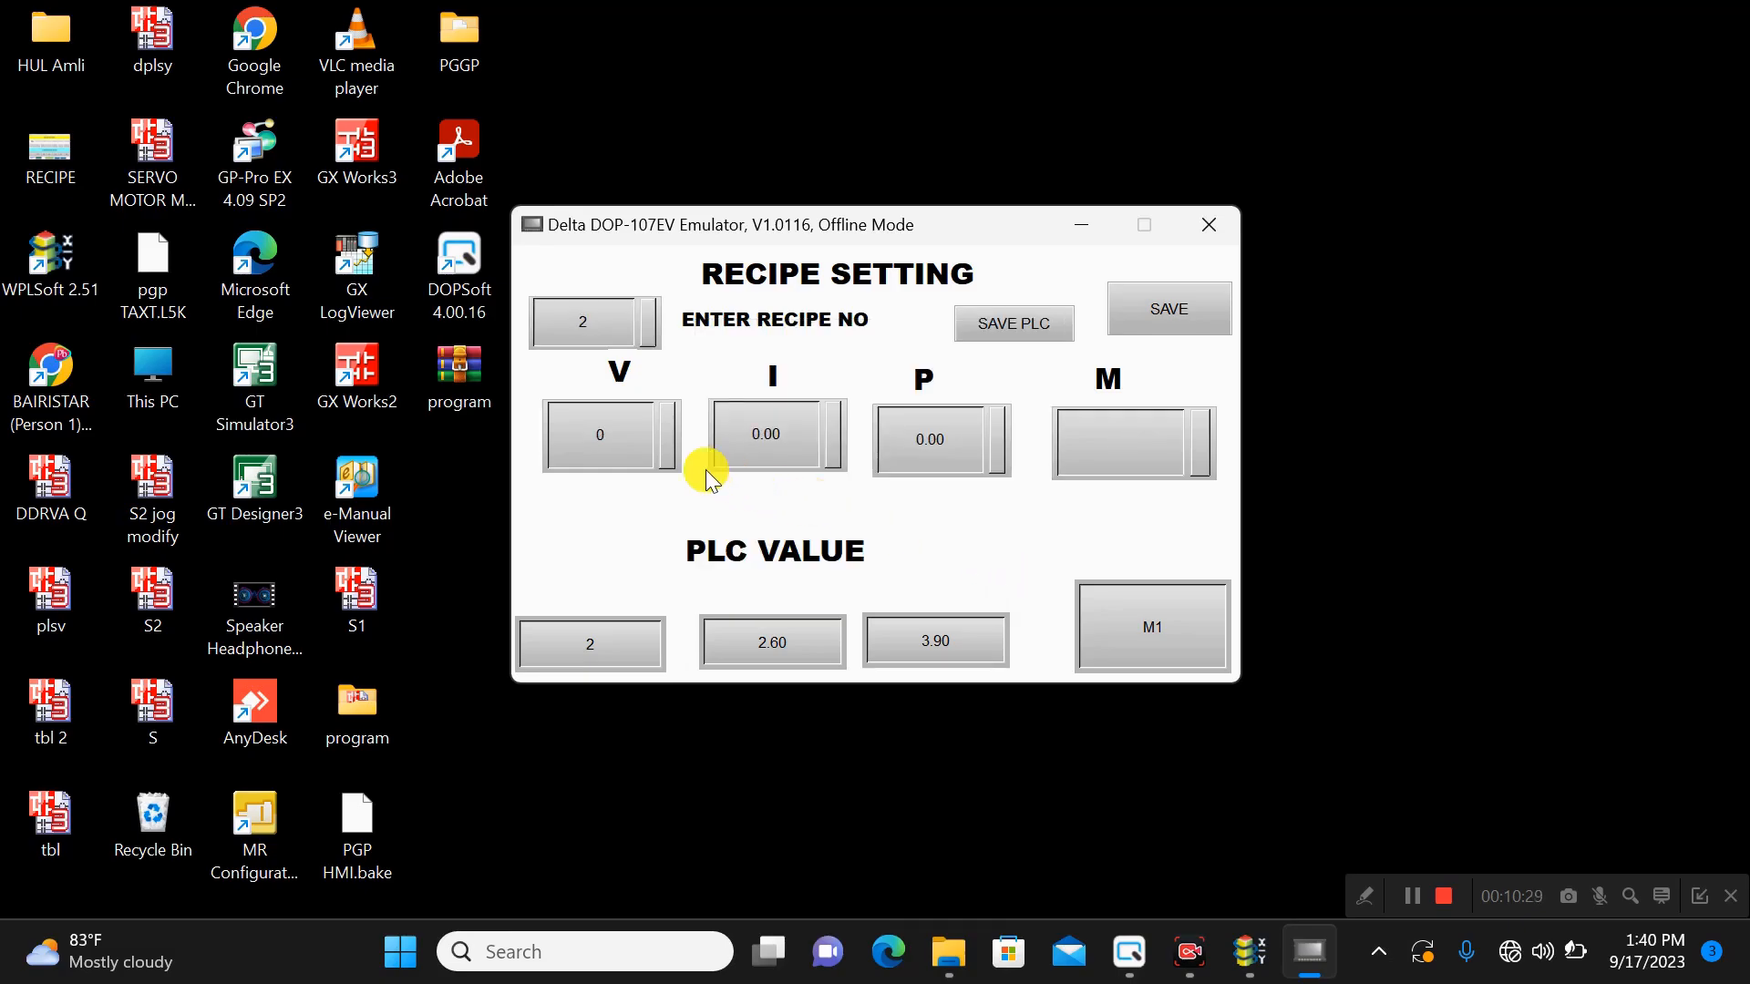
pyautogui.click(590, 445)
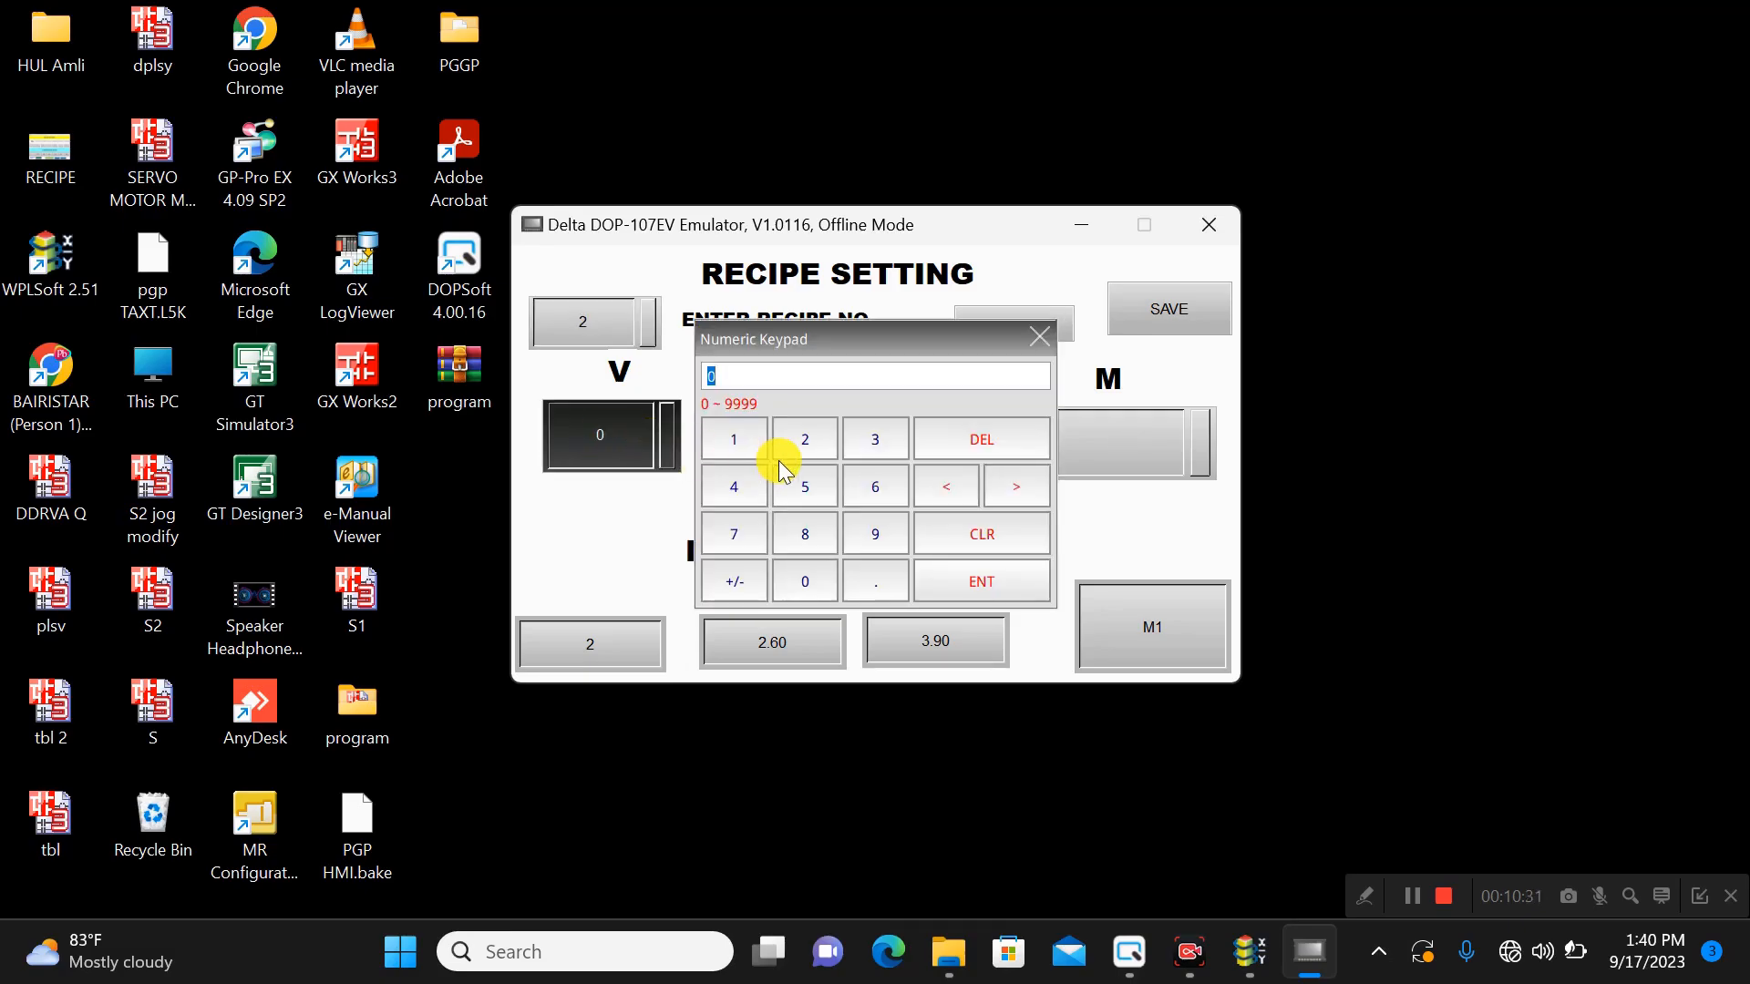
pyautogui.click(734, 487)
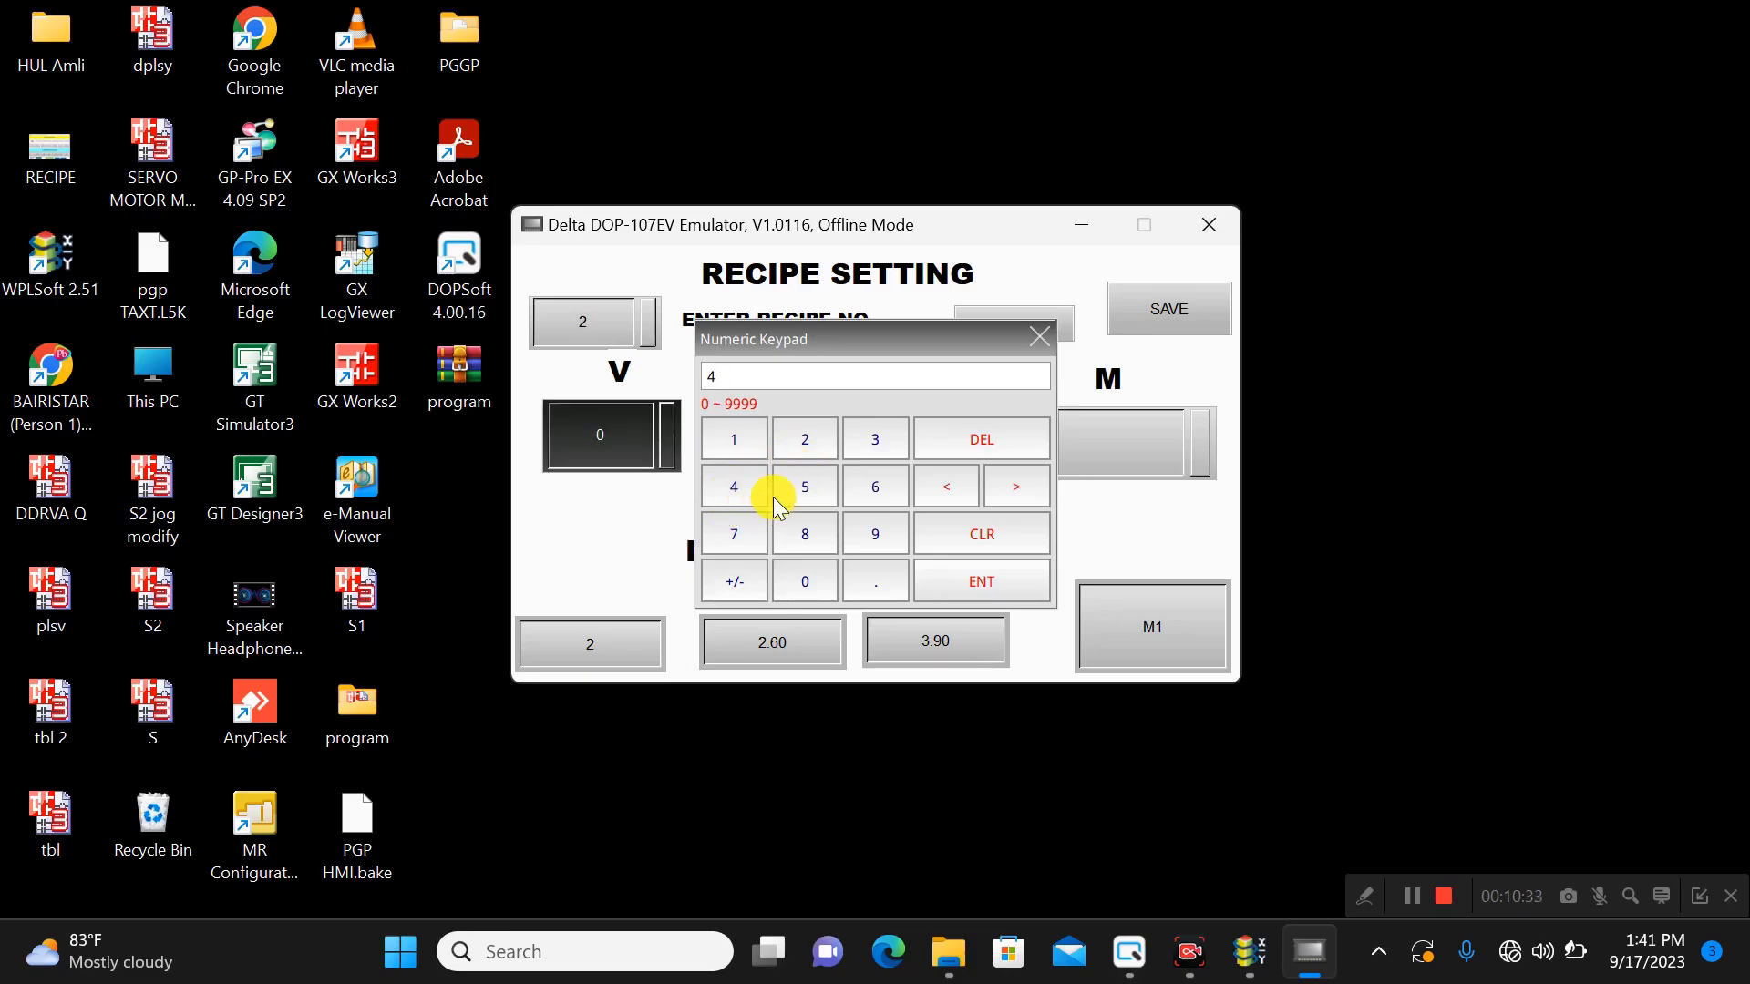
pyautogui.click(970, 575)
# - Set recipe 2's I value to 23 and its P value to 63
pyautogui.click(803, 453)
pyautogui.click(807, 452)
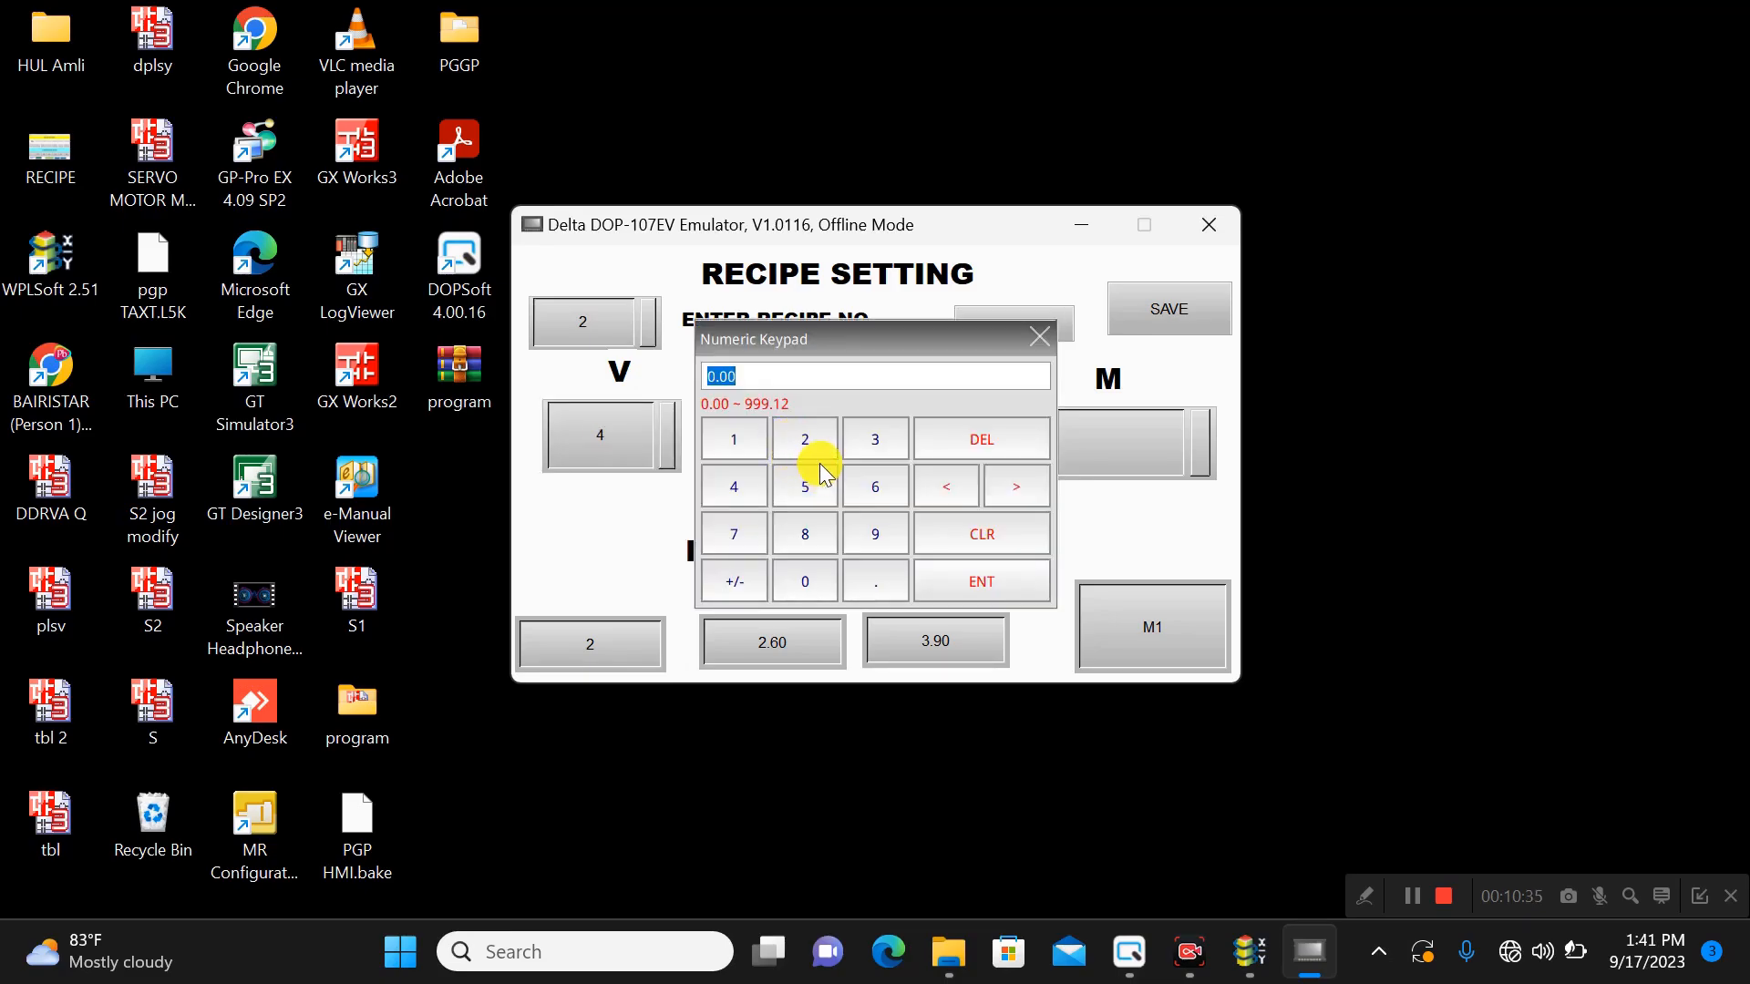
pyautogui.click(880, 453)
pyautogui.click(971, 580)
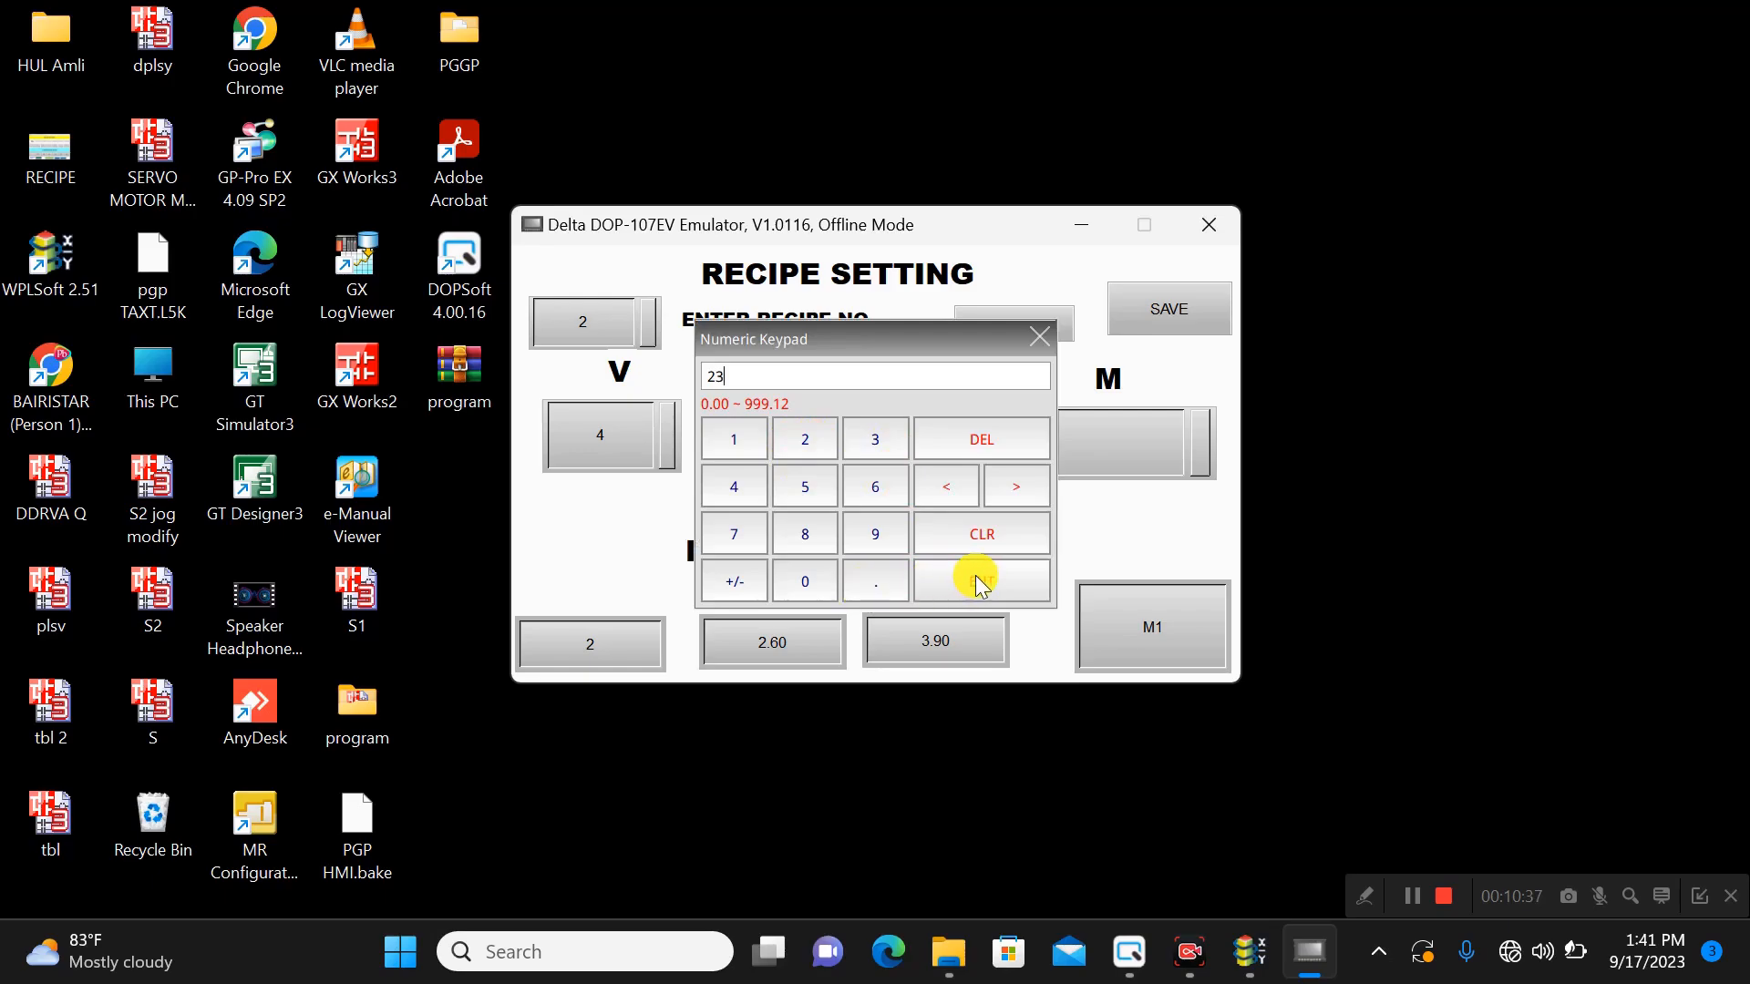
pyautogui.click(944, 445)
pyautogui.click(892, 497)
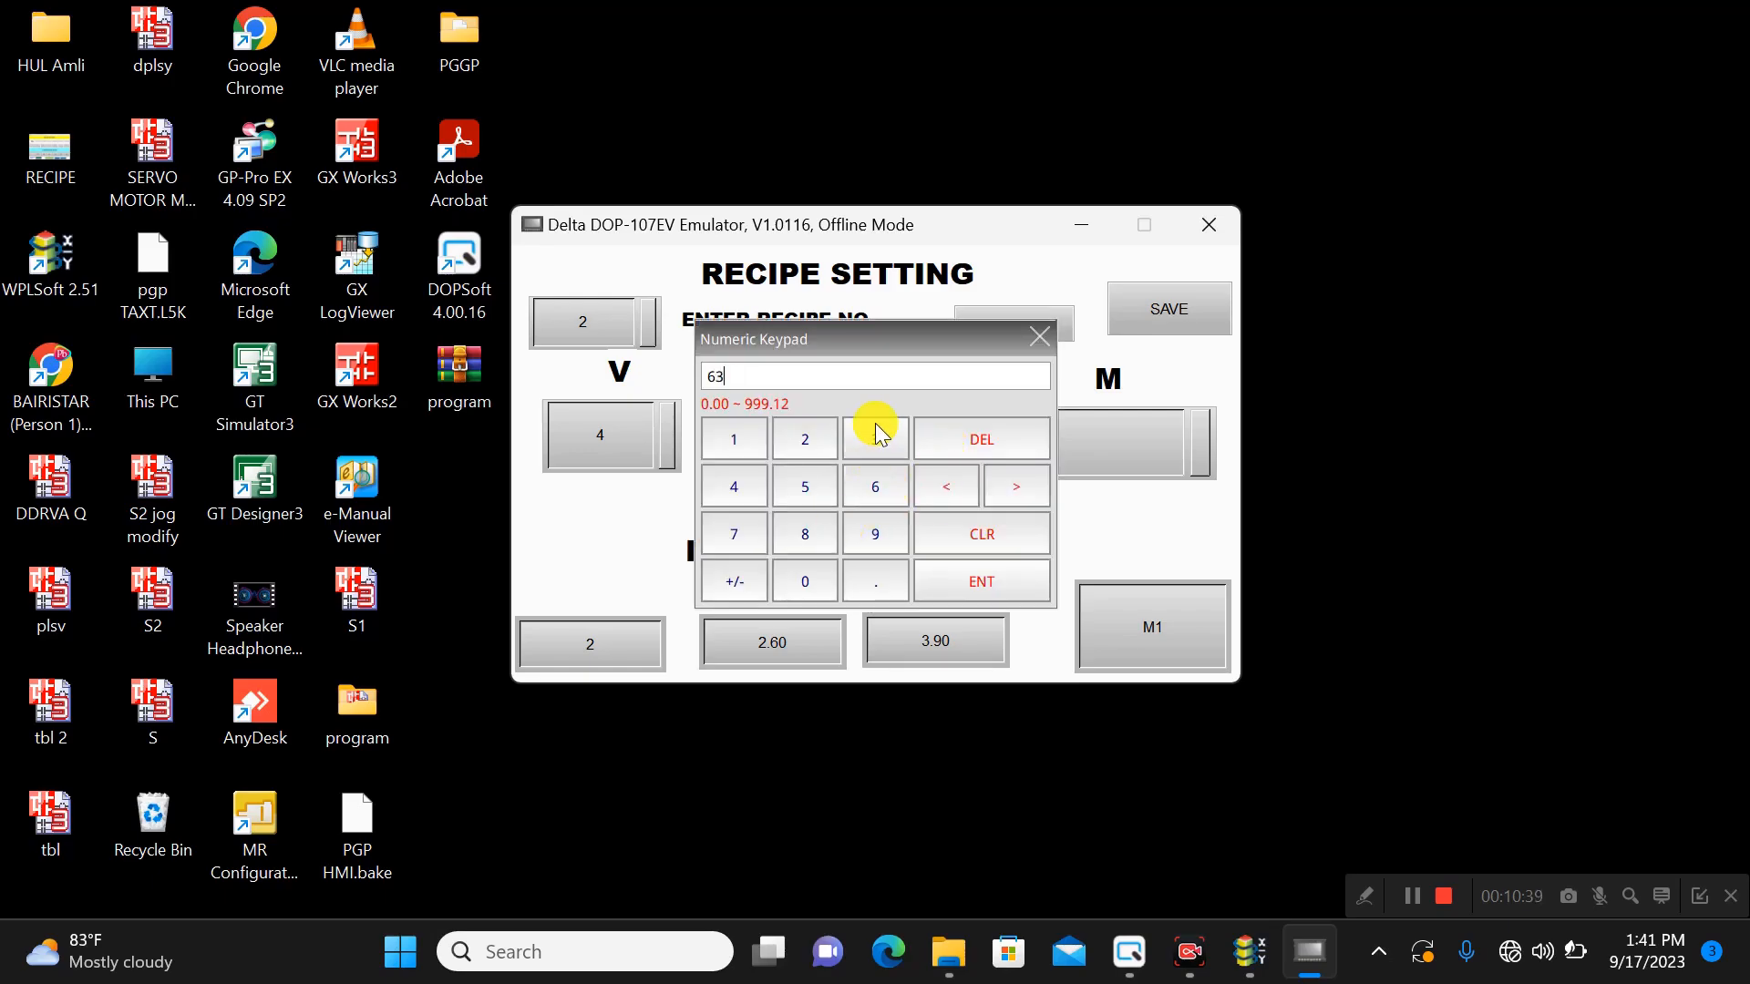
pyautogui.click(1021, 574)
# - Set recipe 2's M value to M2 and save the recipe to the PLC values
pyautogui.click(1091, 439)
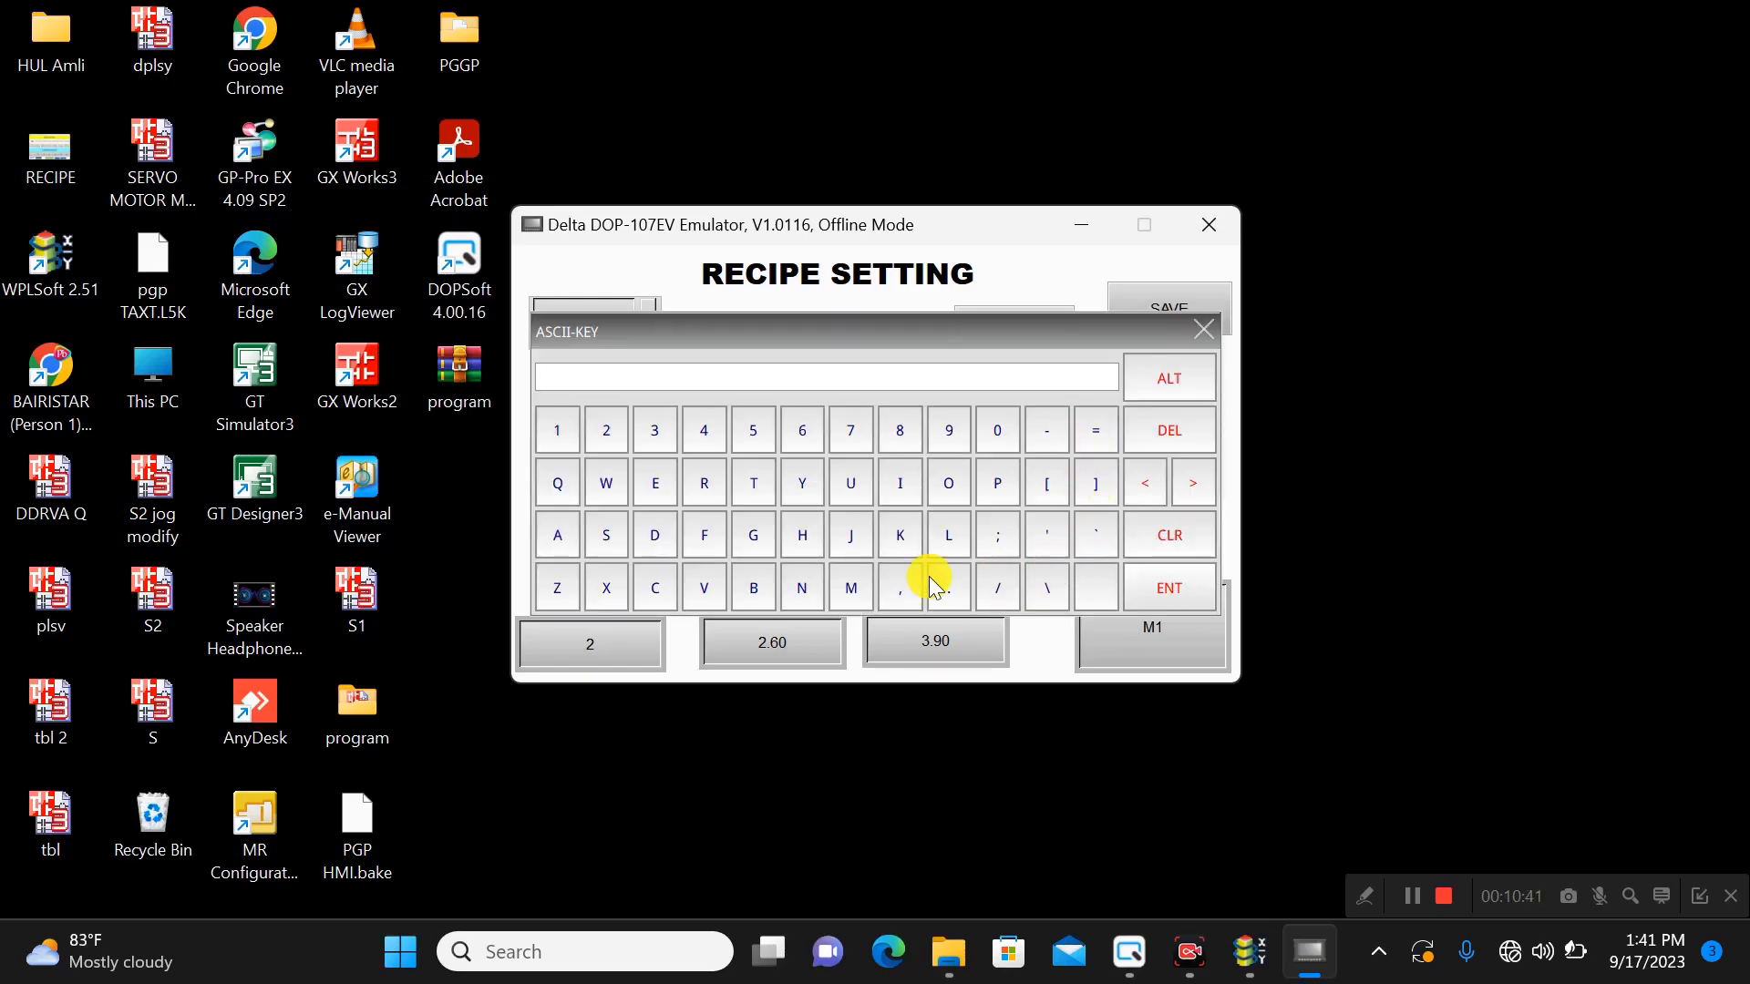
pyautogui.click(850, 588)
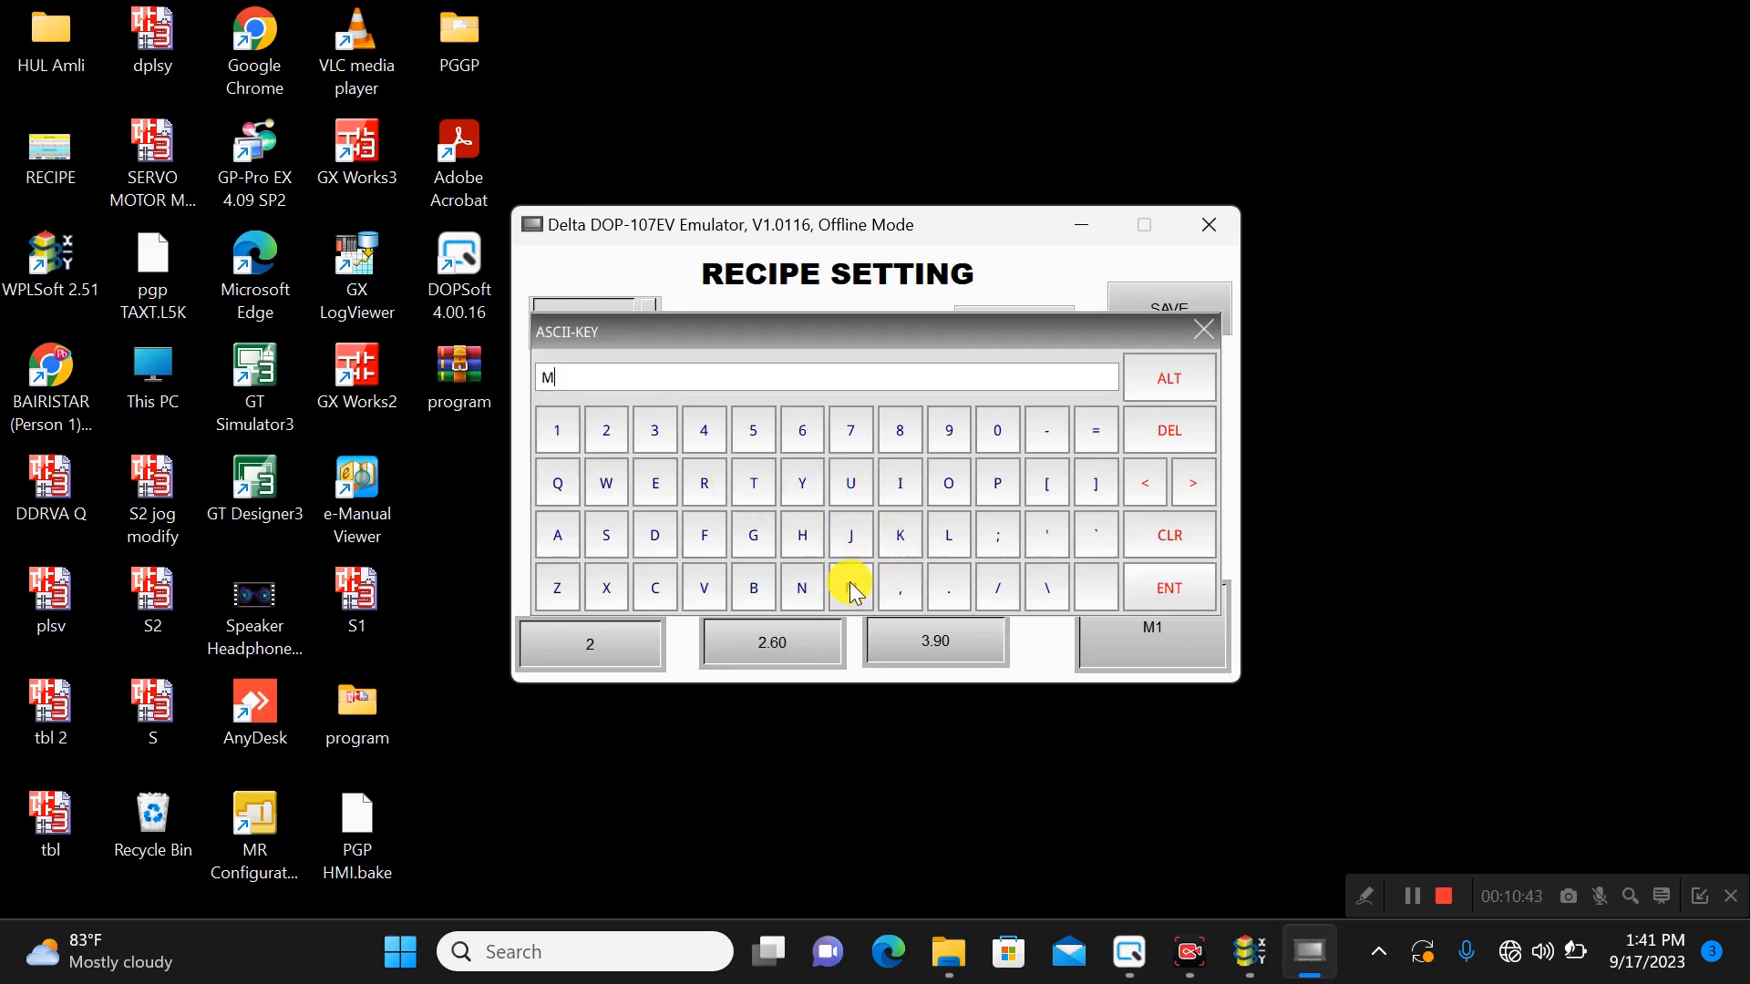
pyautogui.click(1169, 587)
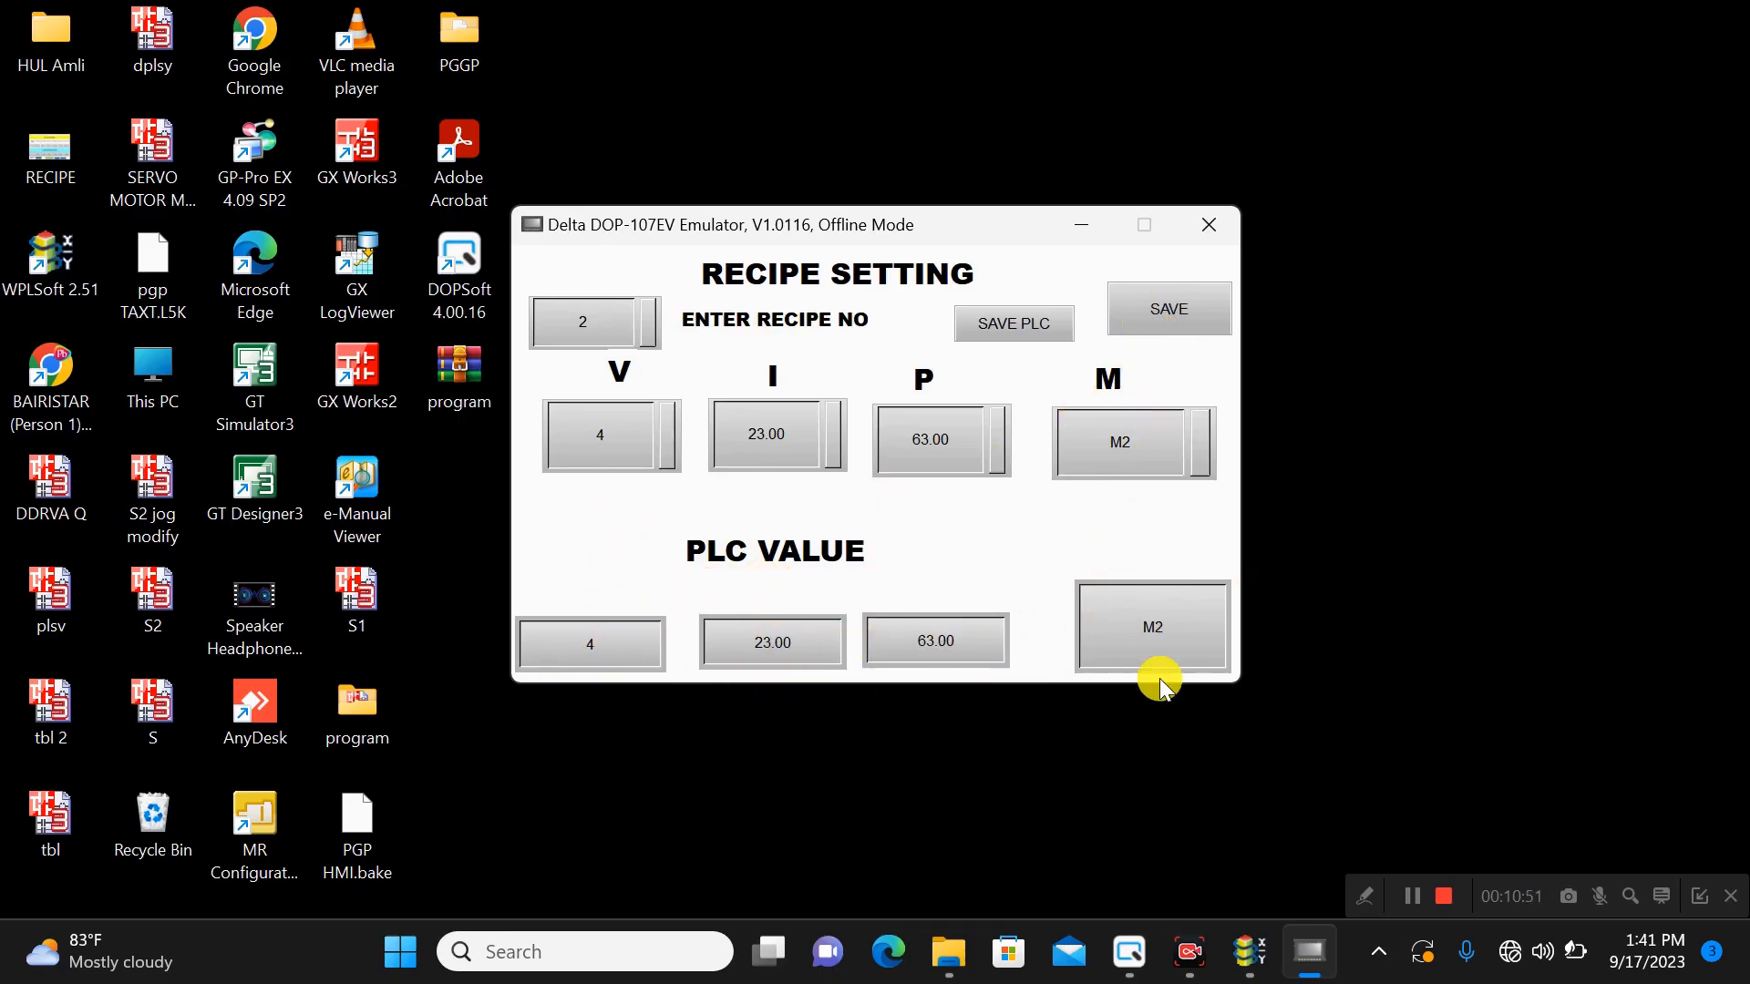
# - Change the recipe number to 10 in the emulator
pyautogui.click(592, 313)
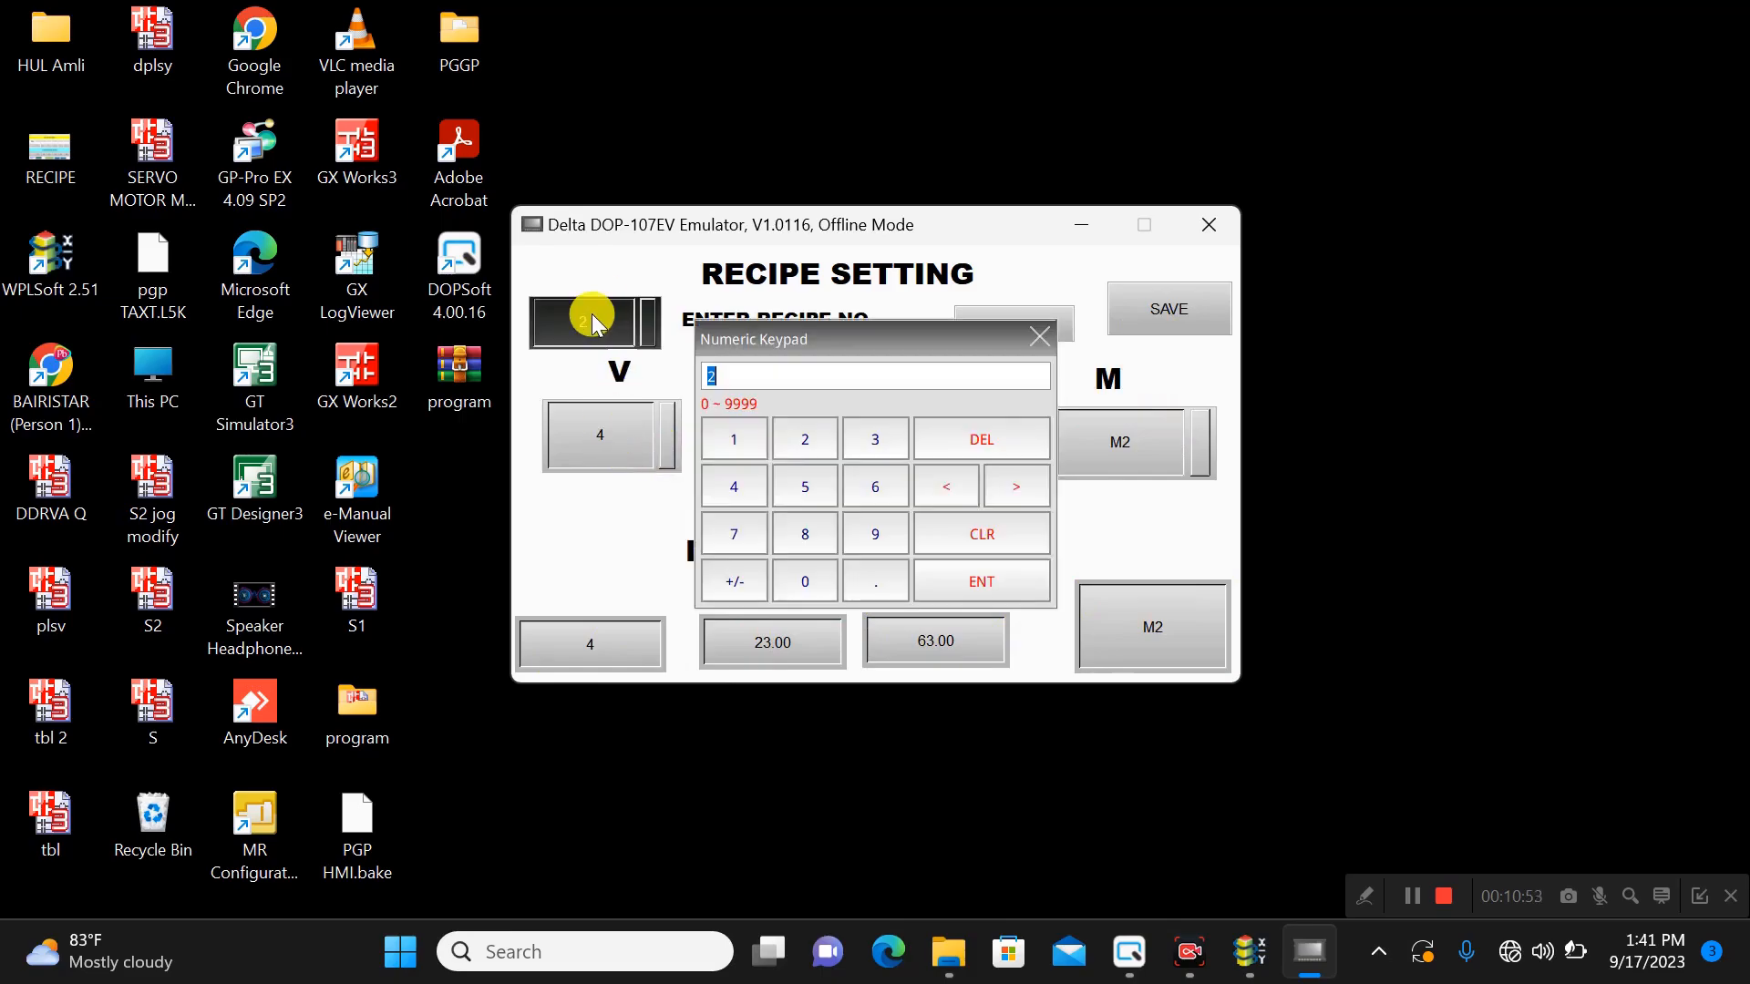
pyautogui.click(736, 439)
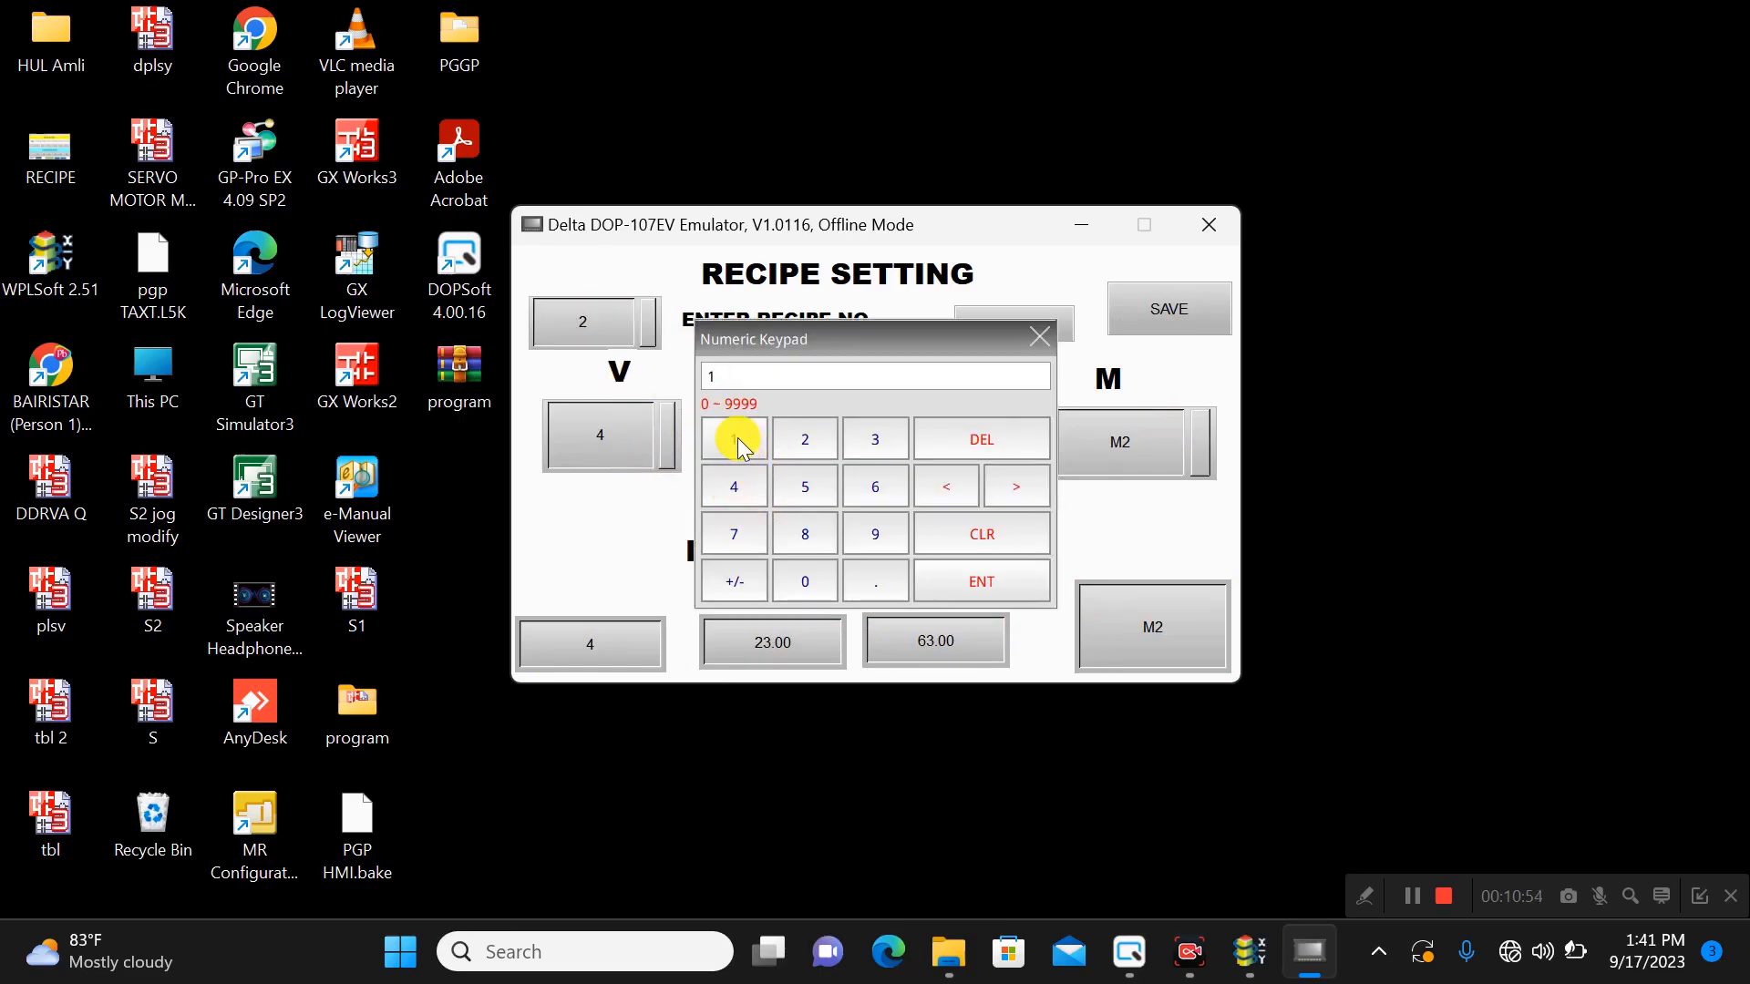
pyautogui.click(798, 581)
pyautogui.click(1007, 588)
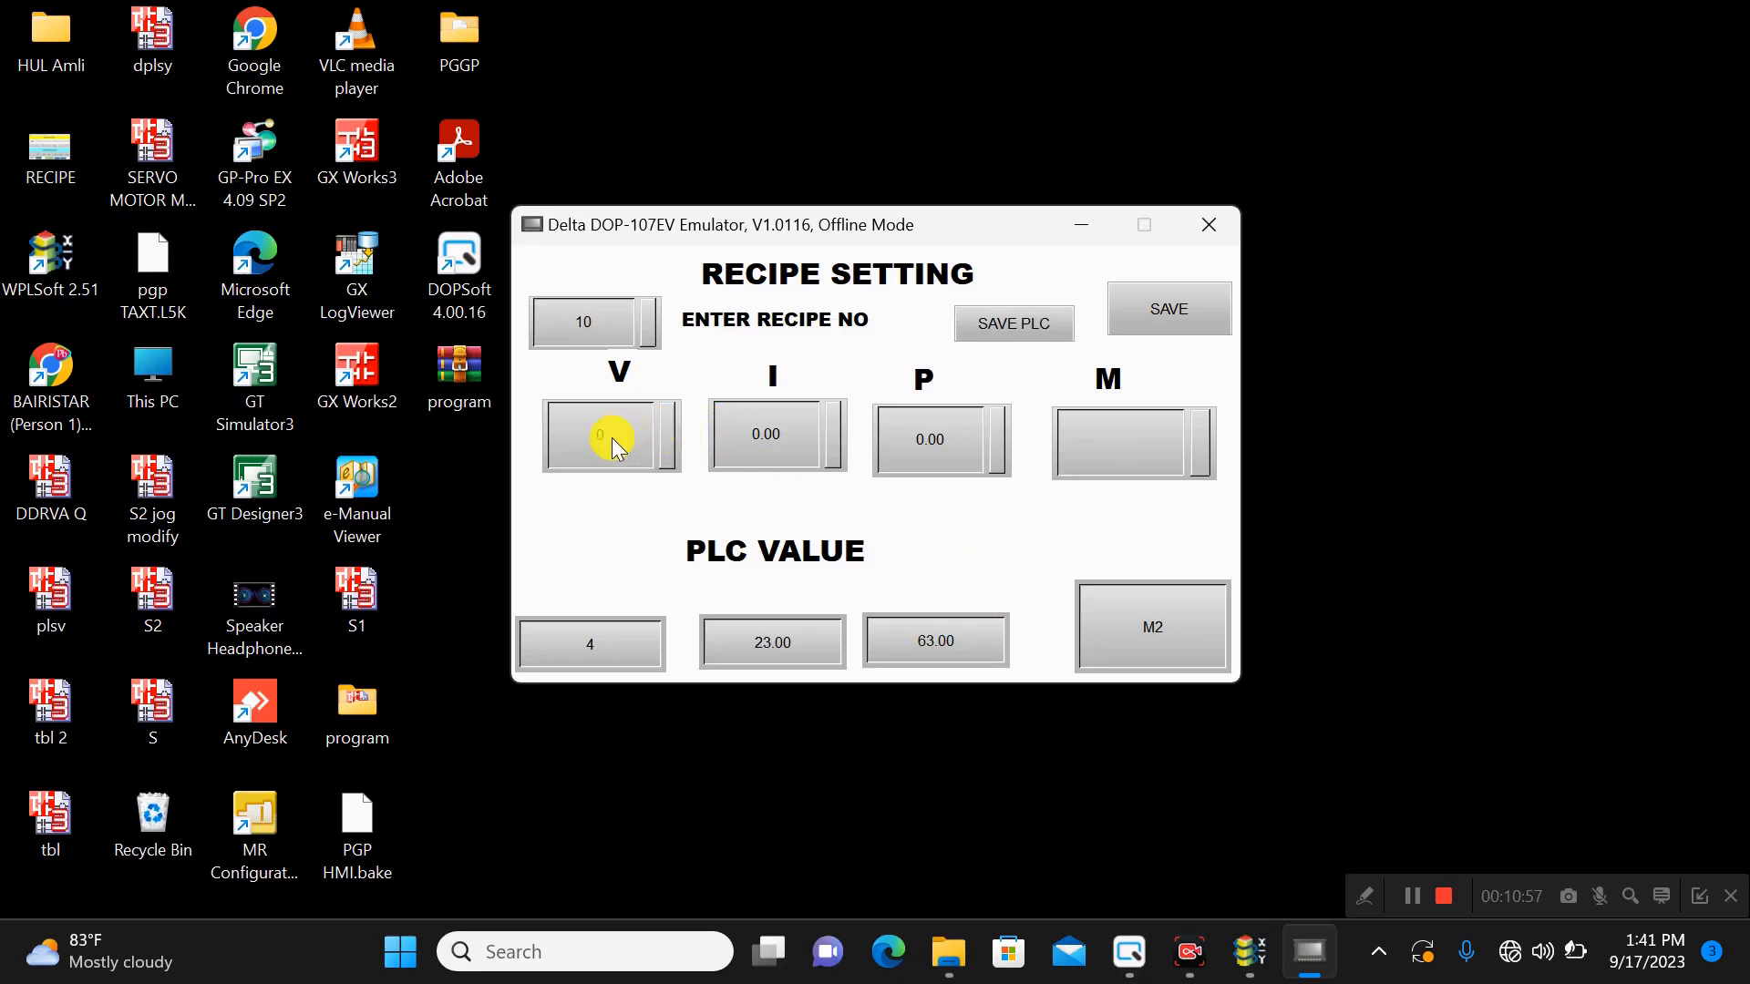
# - Set recipe 10's I value to 235 and its P value to 89
pyautogui.click(786, 436)
pyautogui.click(824, 441)
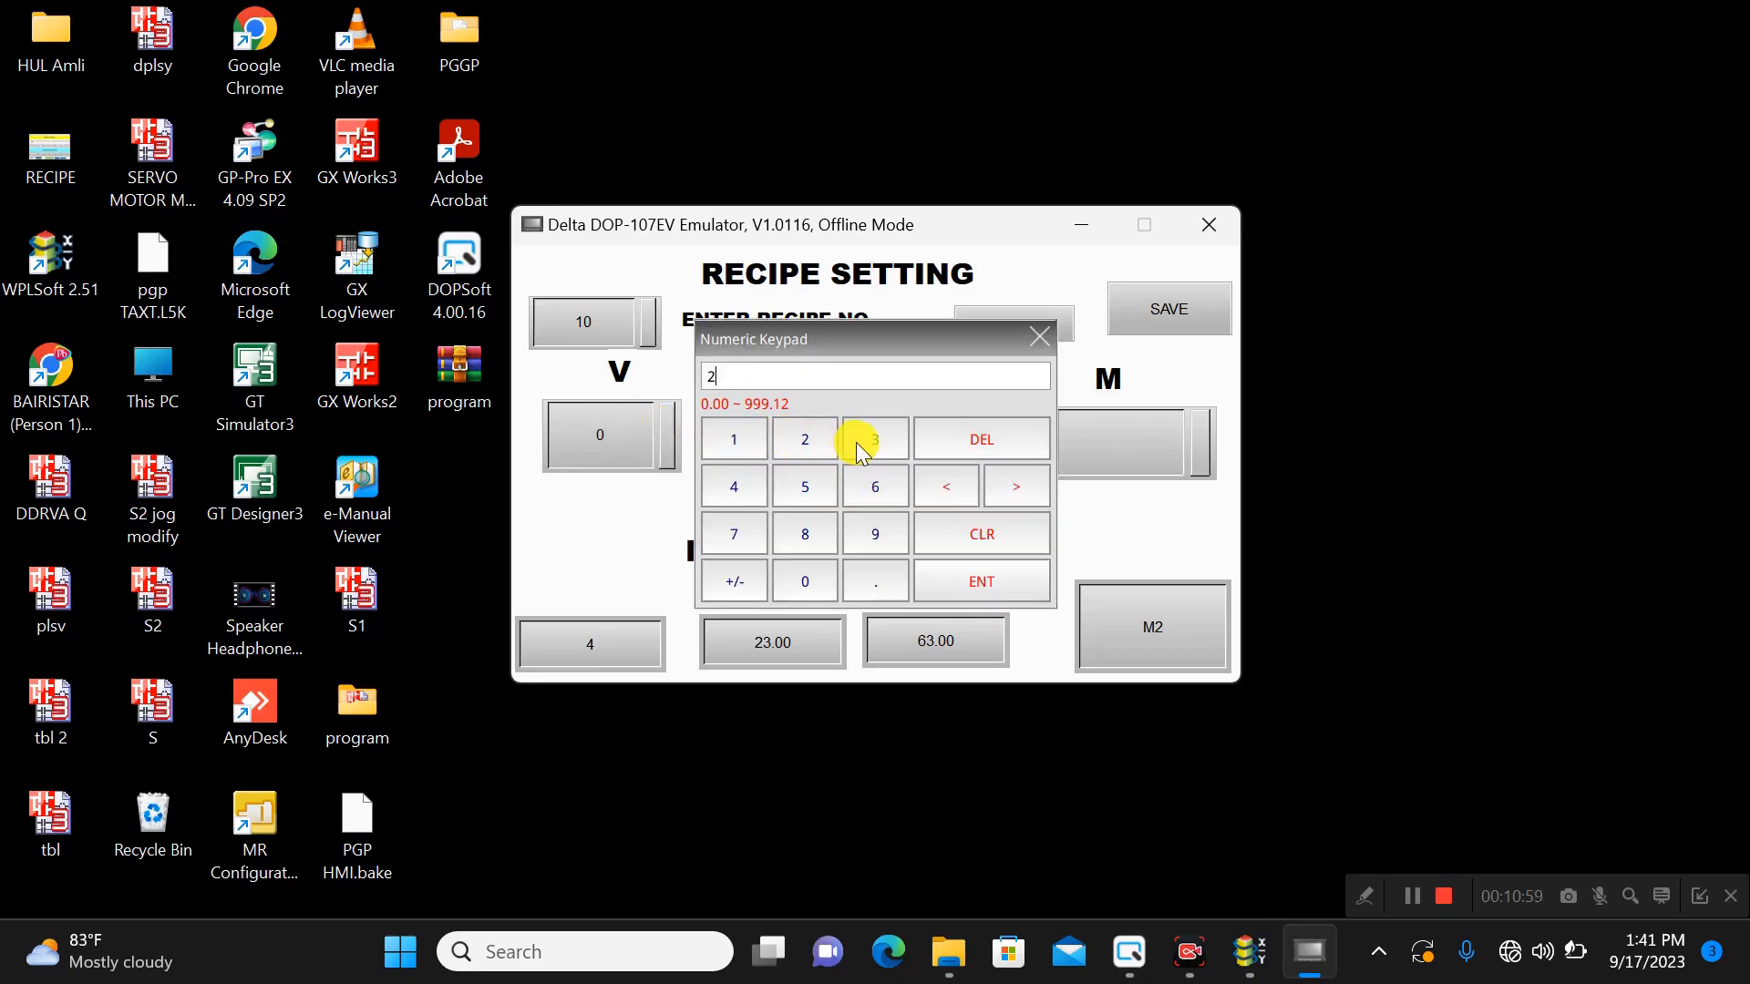
pyautogui.click(862, 441)
pyautogui.click(806, 483)
pyautogui.click(991, 576)
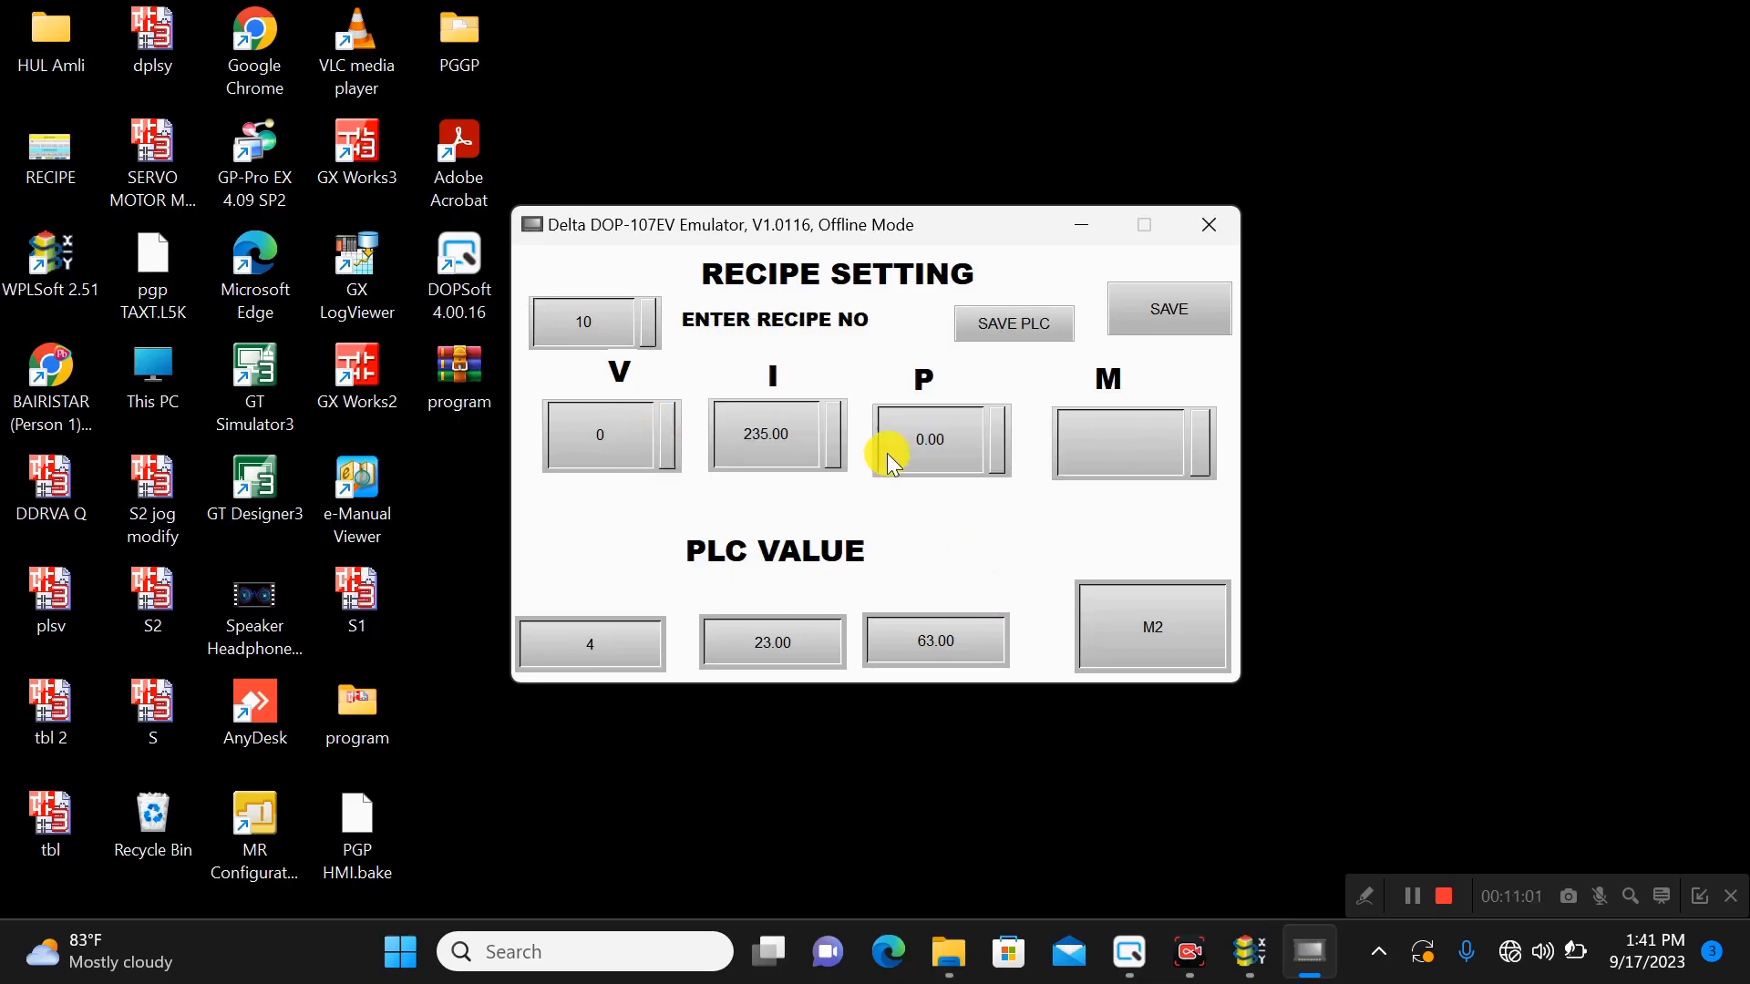
pyautogui.click(909, 450)
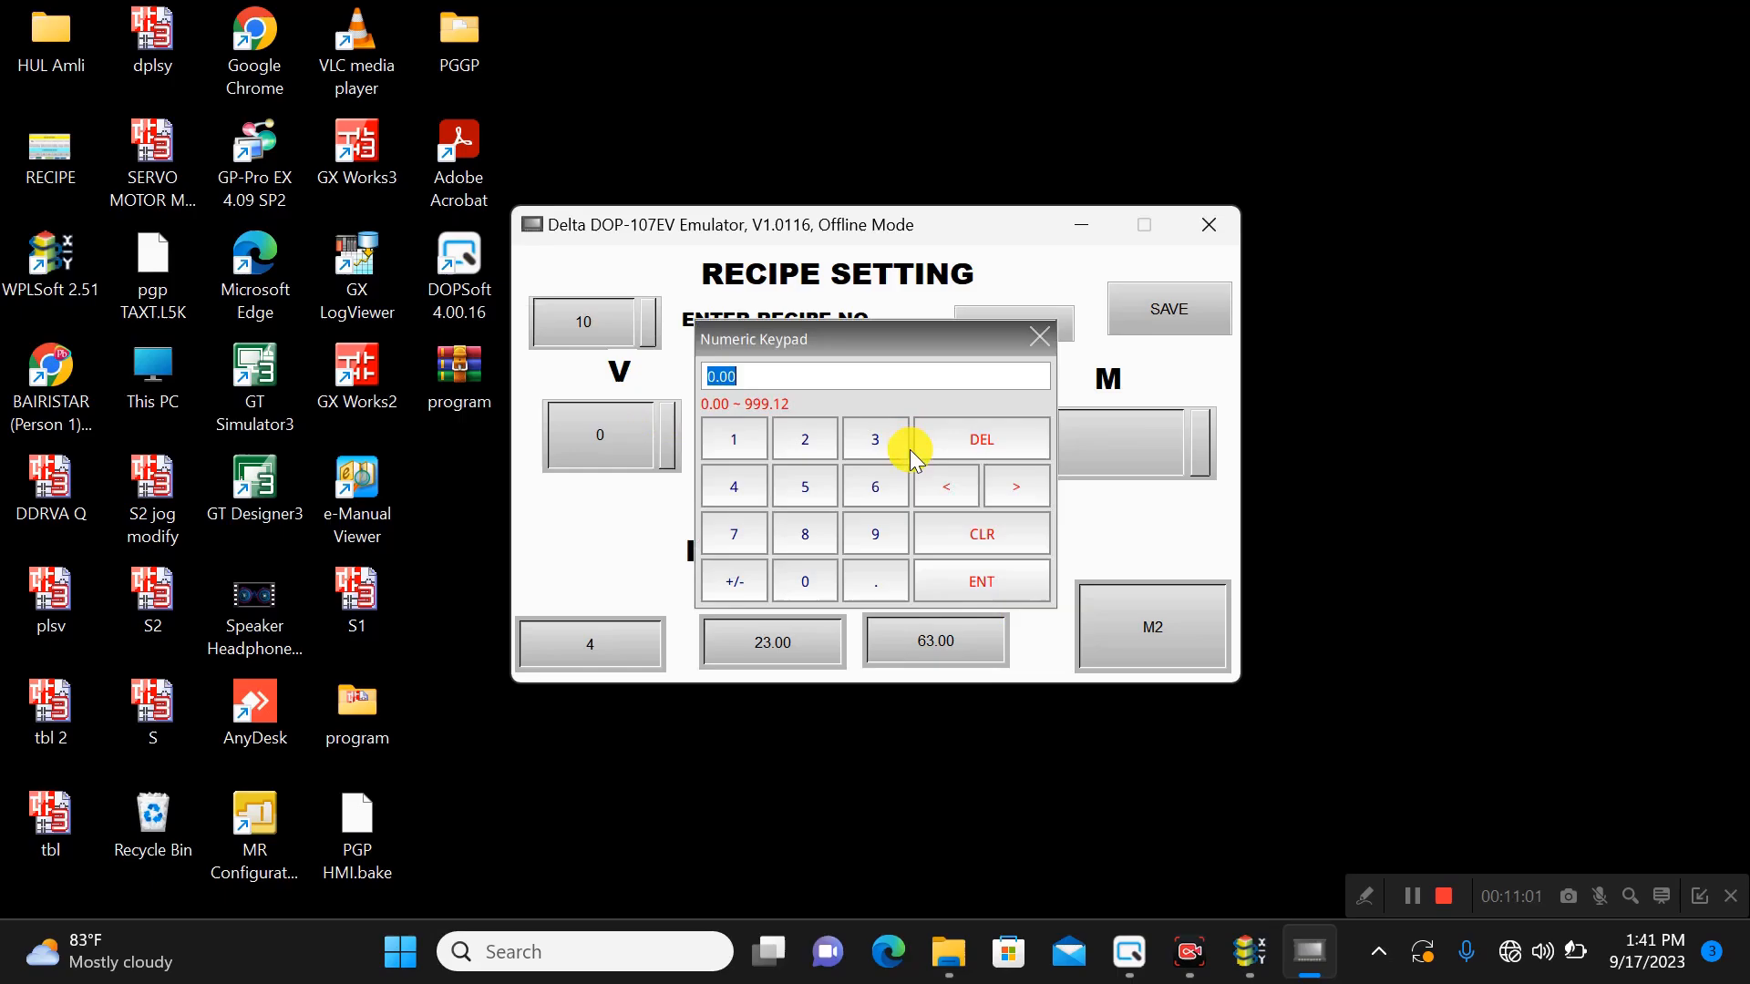
pyautogui.click(879, 539)
pyautogui.click(987, 583)
# - Set recipe 10's M value to M10 and save the recipe to the PLC values with the SAVE button
pyautogui.click(1126, 447)
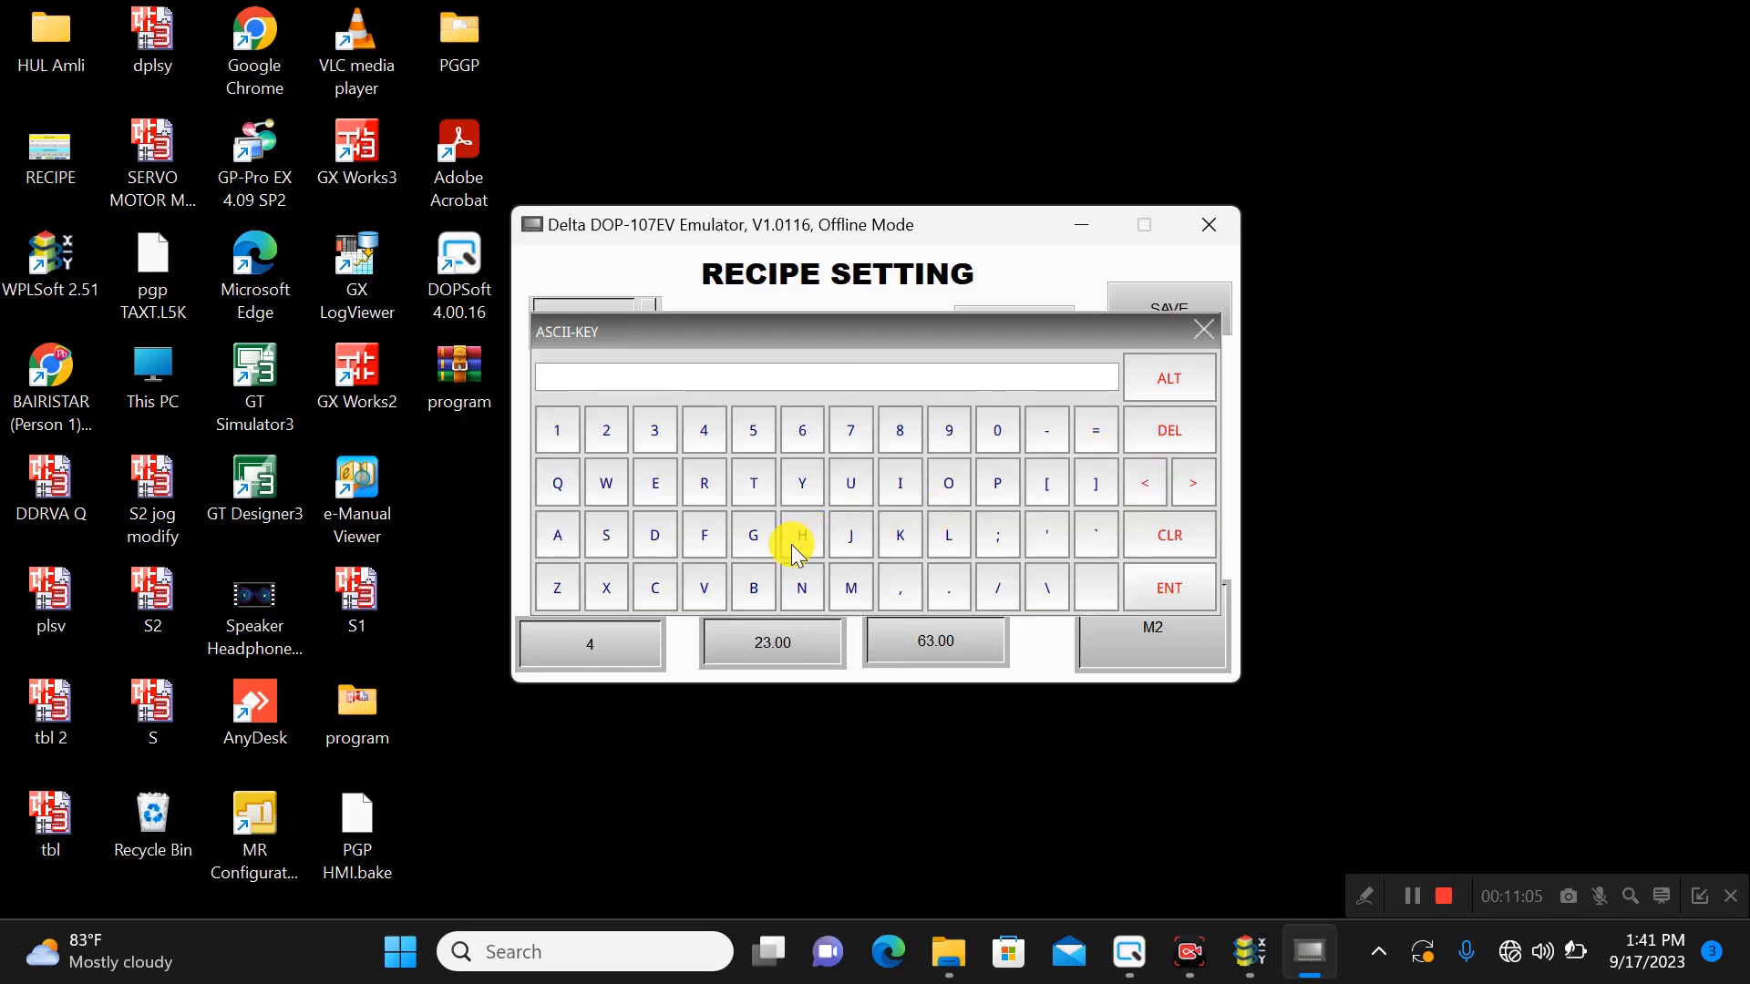
pyautogui.click(846, 587)
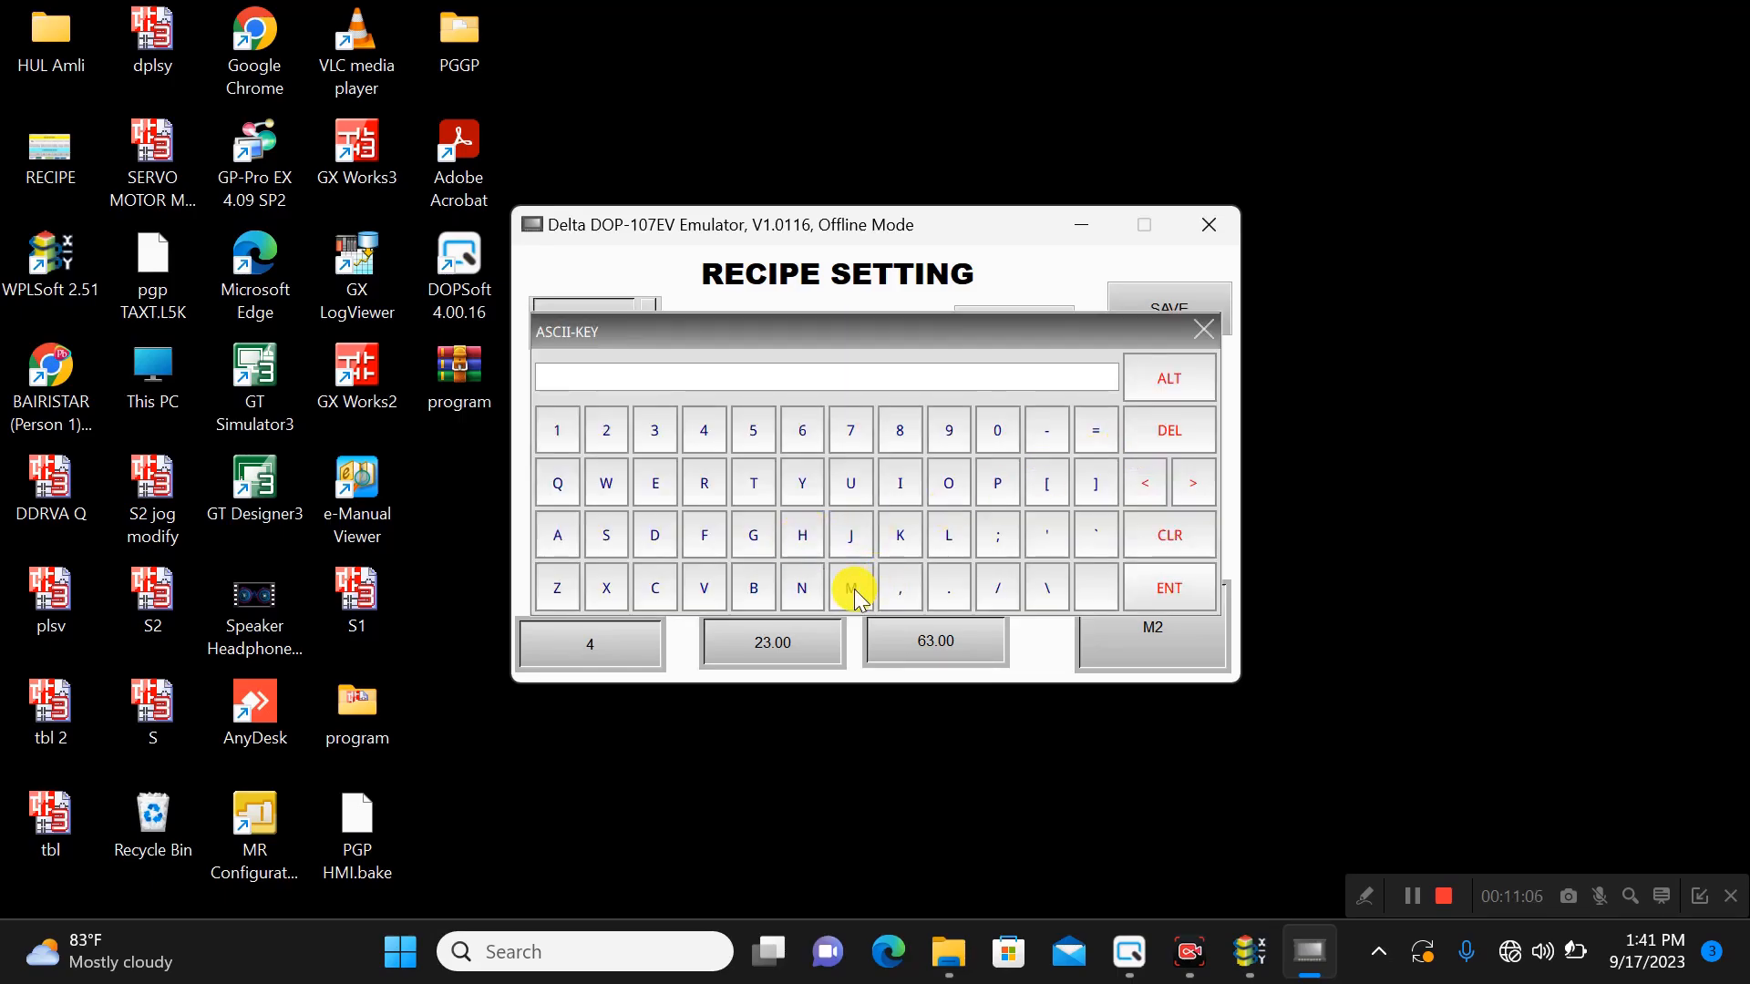
pyautogui.click(554, 432)
pyautogui.click(999, 432)
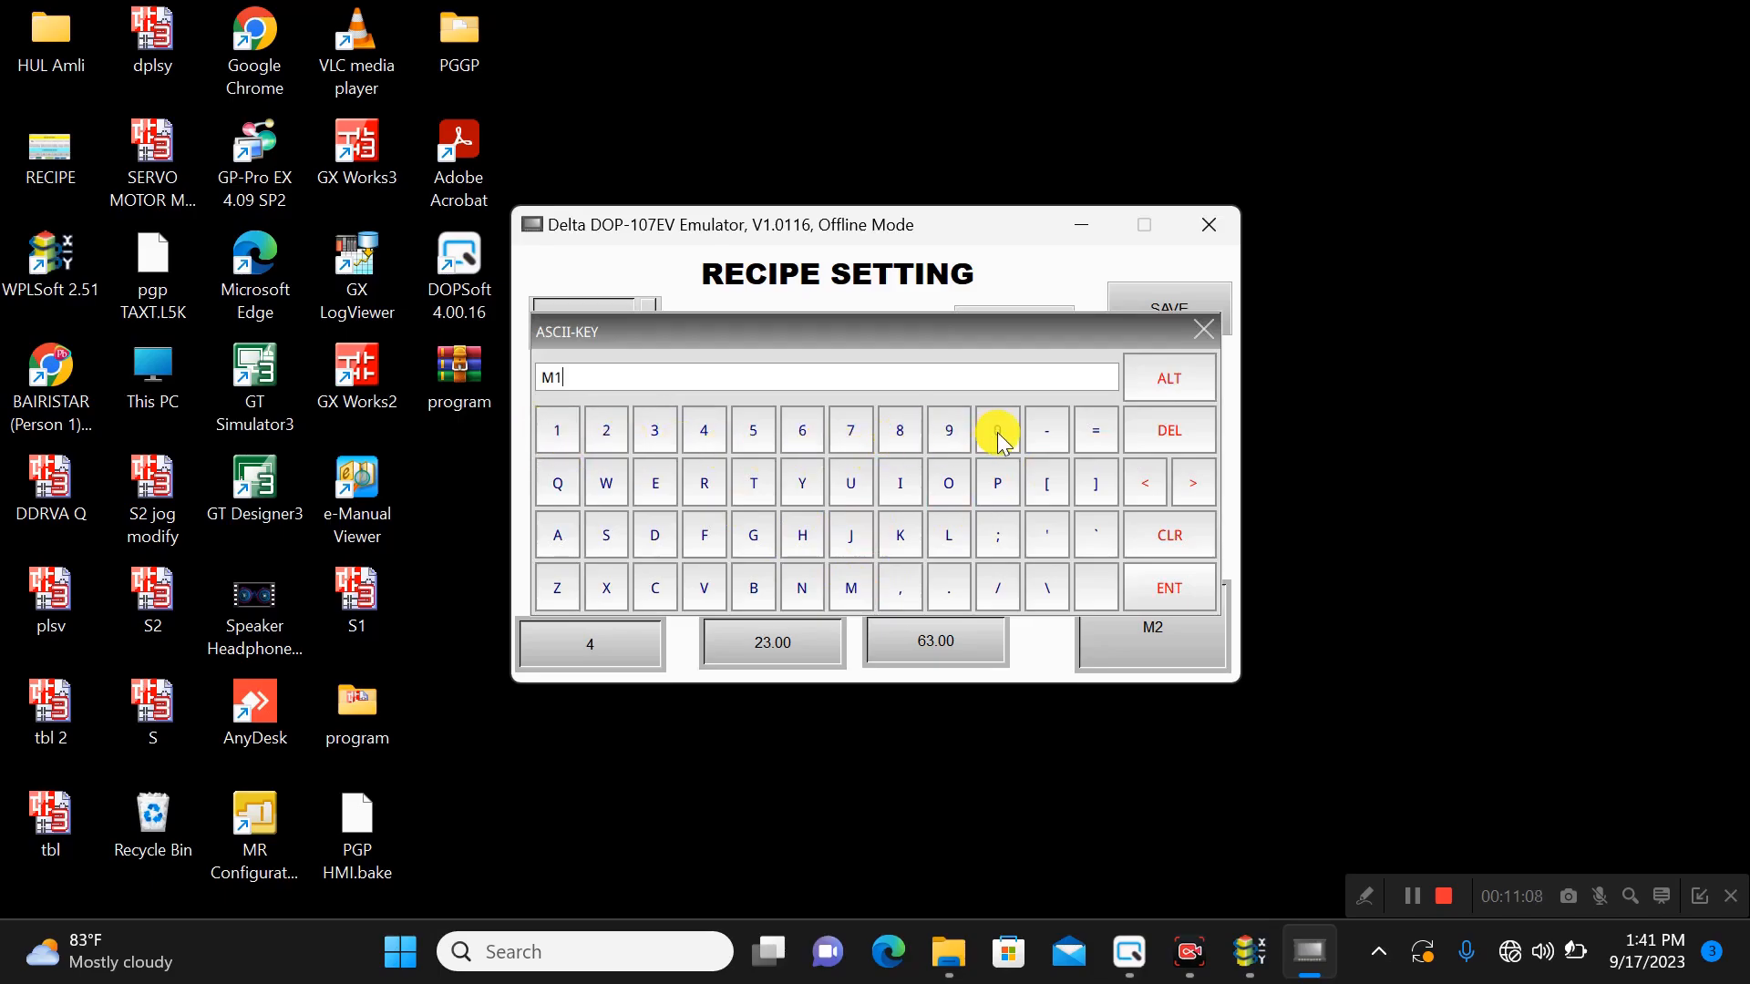
pyautogui.click(1176, 591)
pyautogui.click(1159, 324)
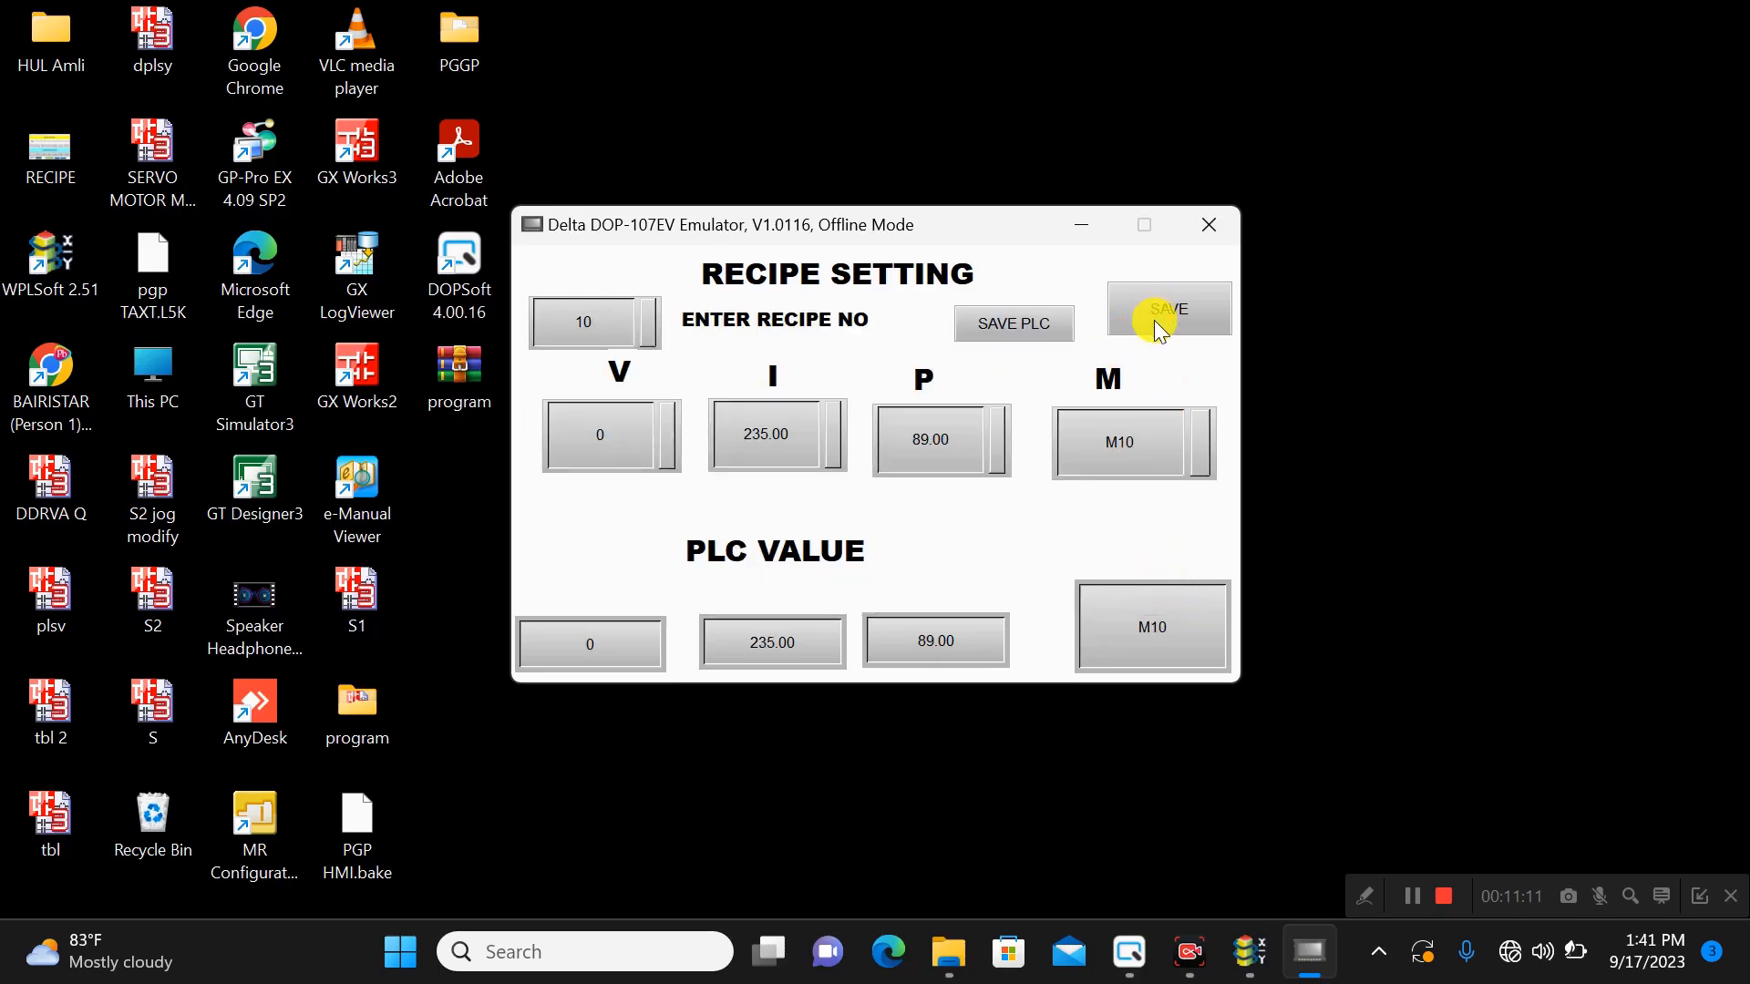
# - Change the recipe number to 50 in the emulator
pyautogui.click(583, 324)
pyautogui.click(811, 491)
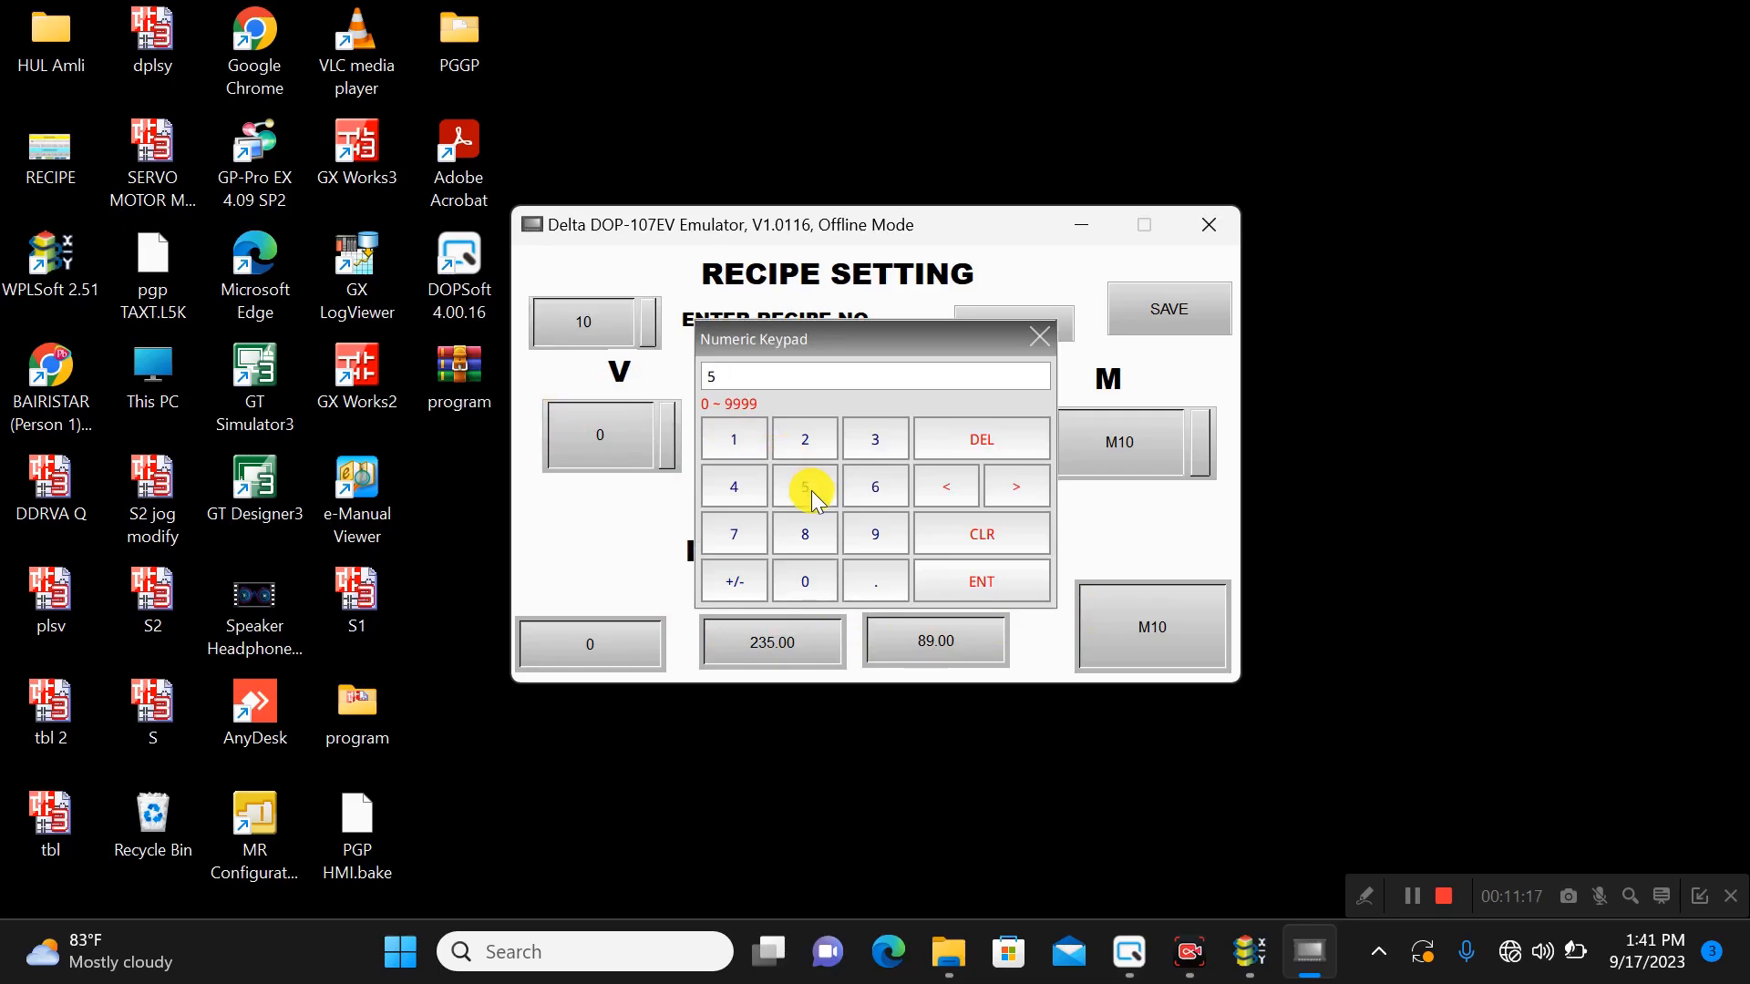
pyautogui.click(804, 580)
pyautogui.click(982, 580)
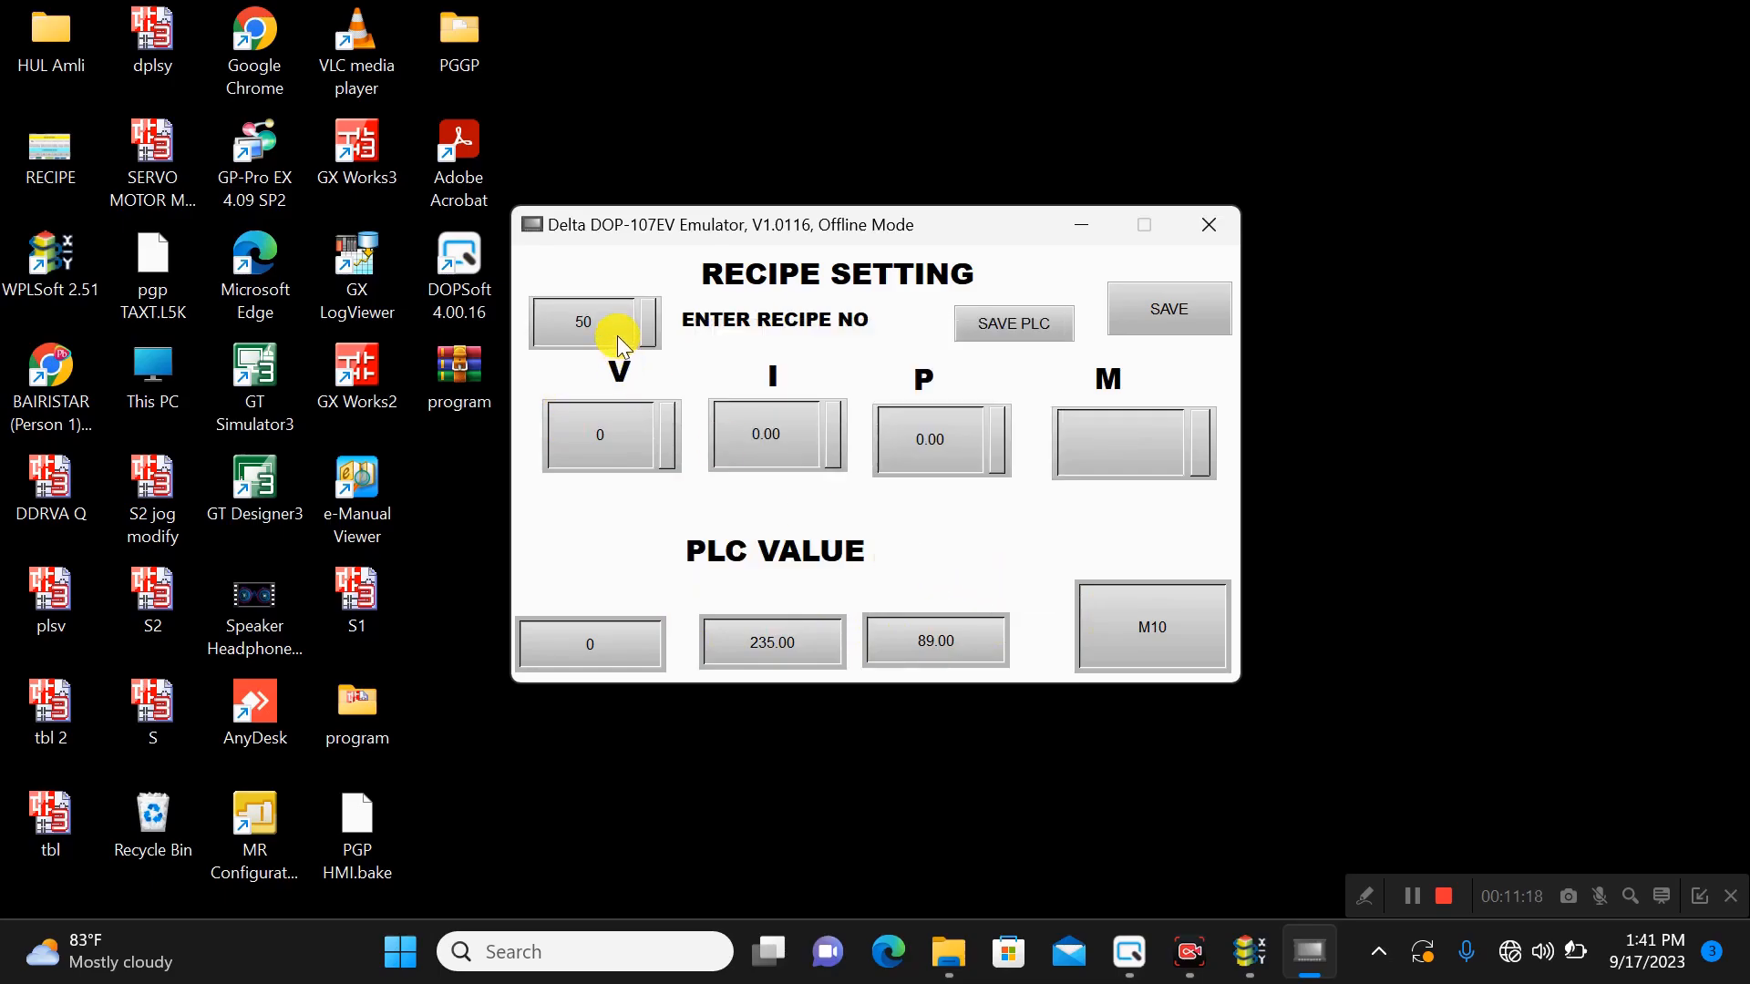
# - Set recipe 50's V value to 25 and its I value to 369.8
pyautogui.click(613, 445)
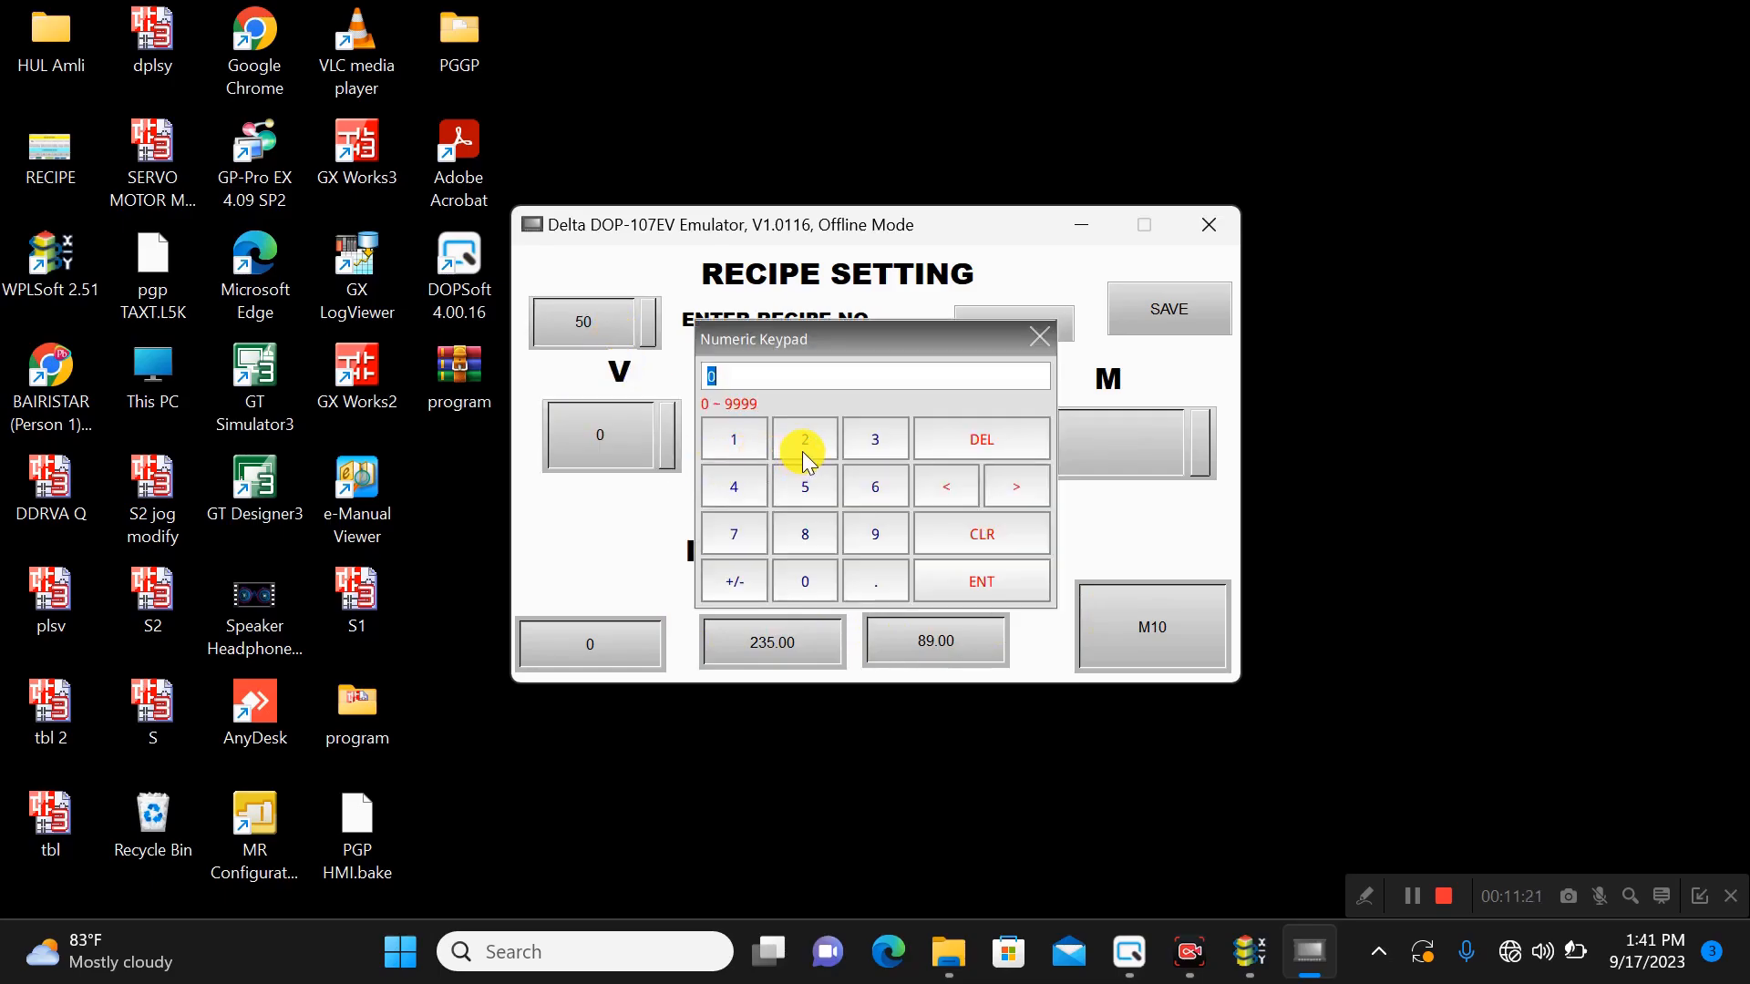
pyautogui.click(805, 485)
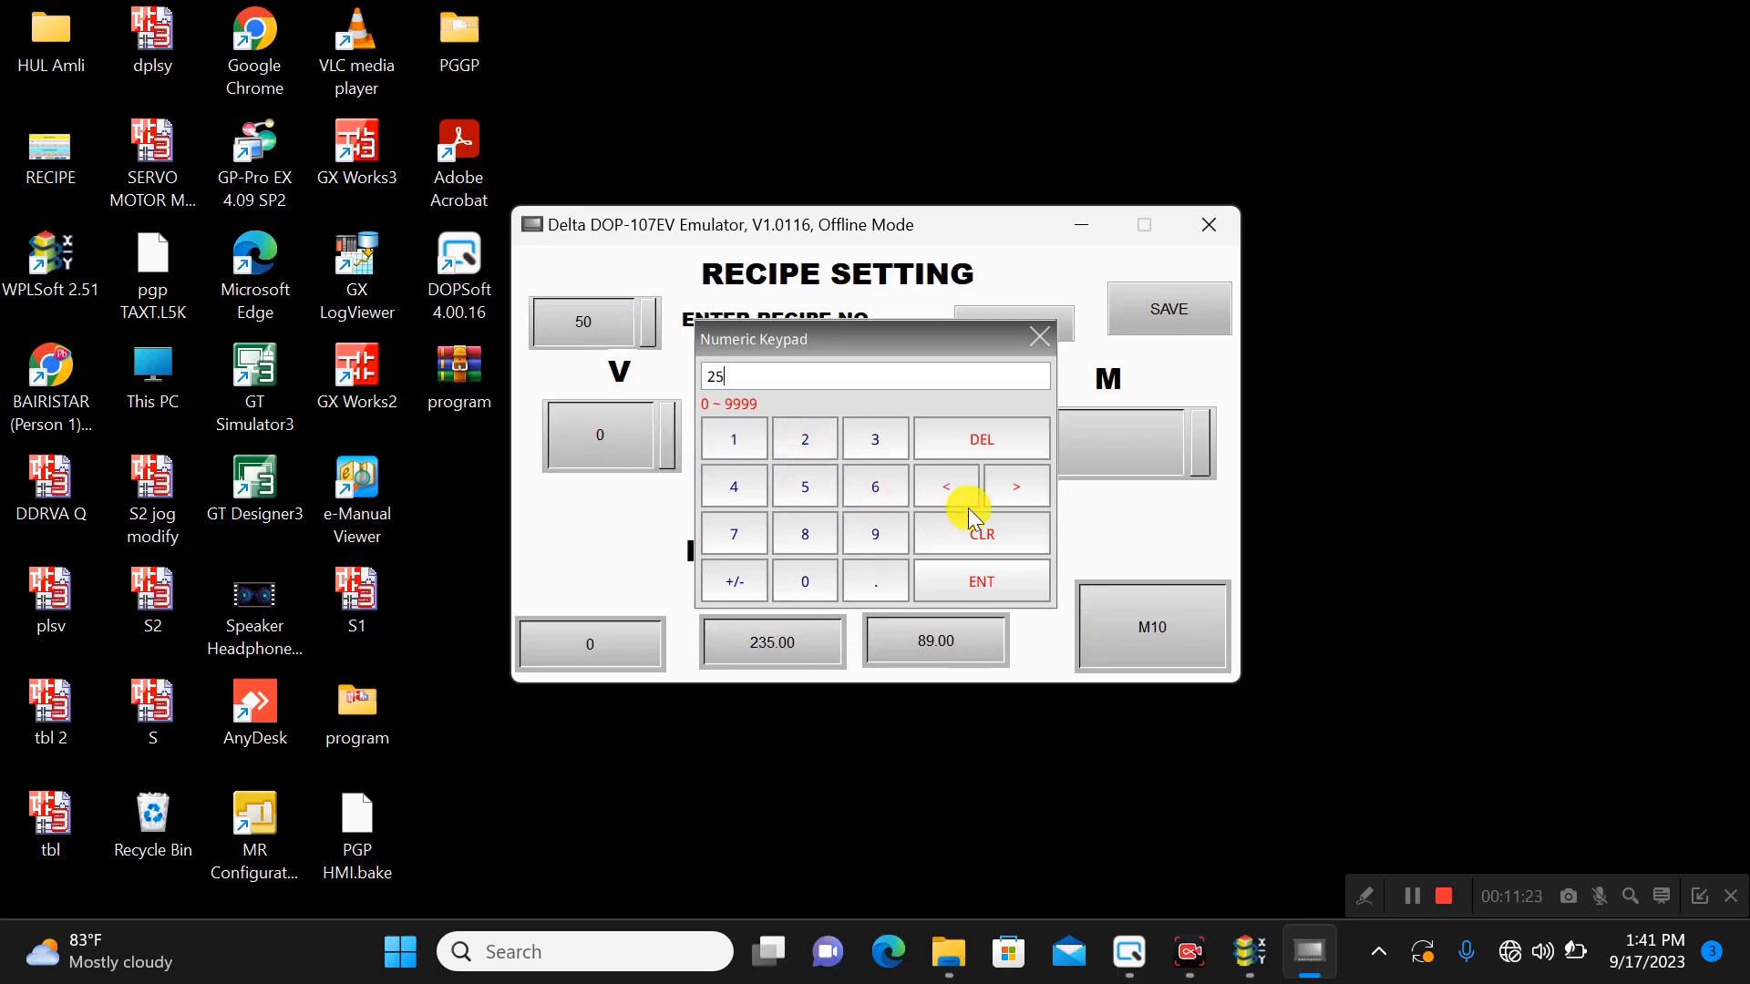
pyautogui.click(978, 578)
pyautogui.click(746, 434)
pyautogui.click(877, 490)
pyautogui.click(876, 531)
pyautogui.click(875, 580)
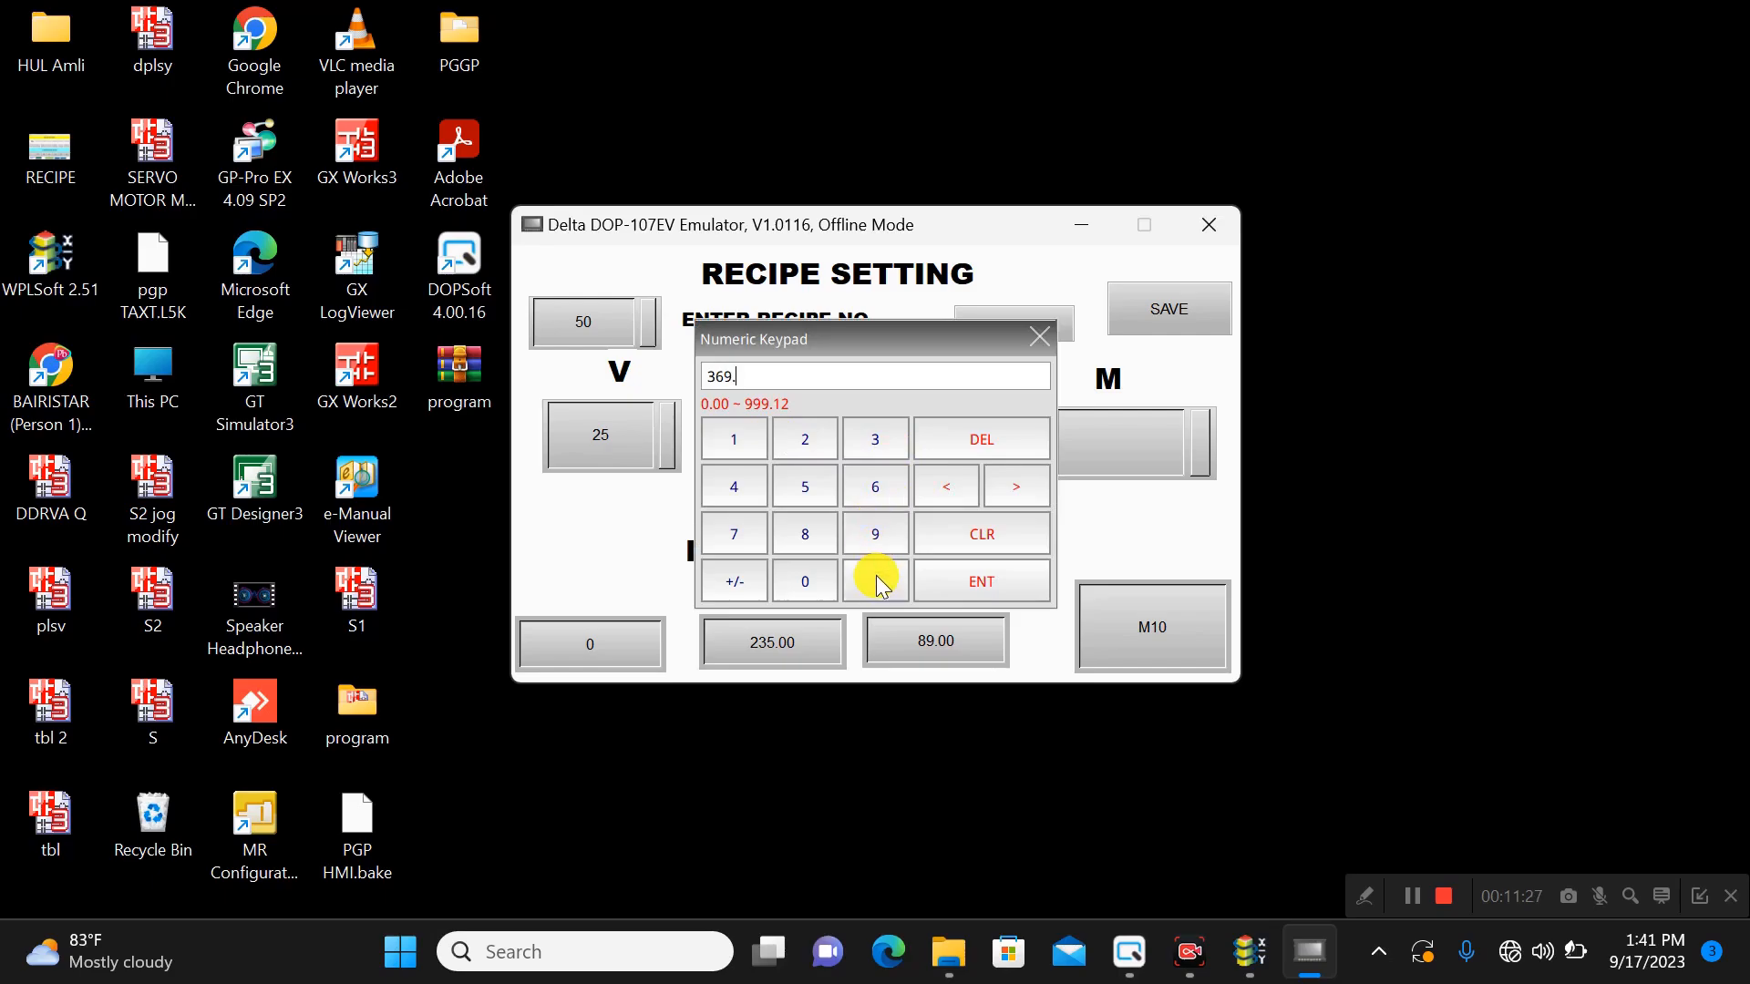
pyautogui.click(796, 538)
pyautogui.click(984, 578)
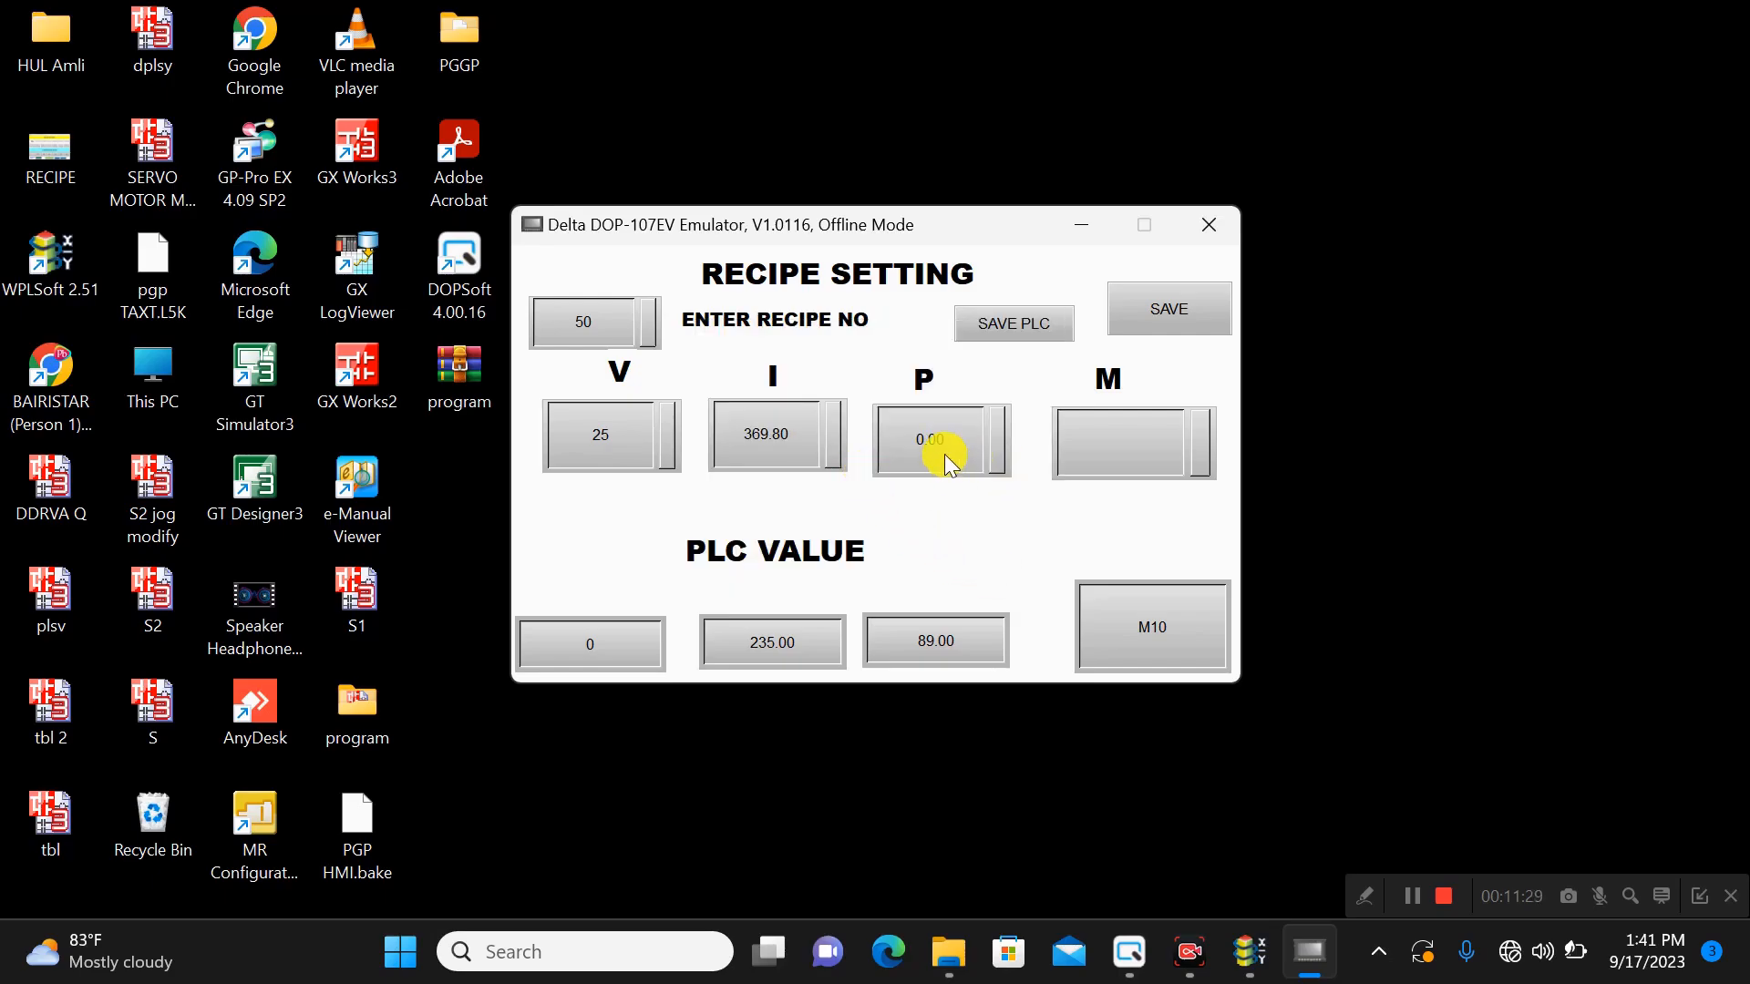
# - Set recipe 50's M value to QETYFSGG
pyautogui.click(944, 454)
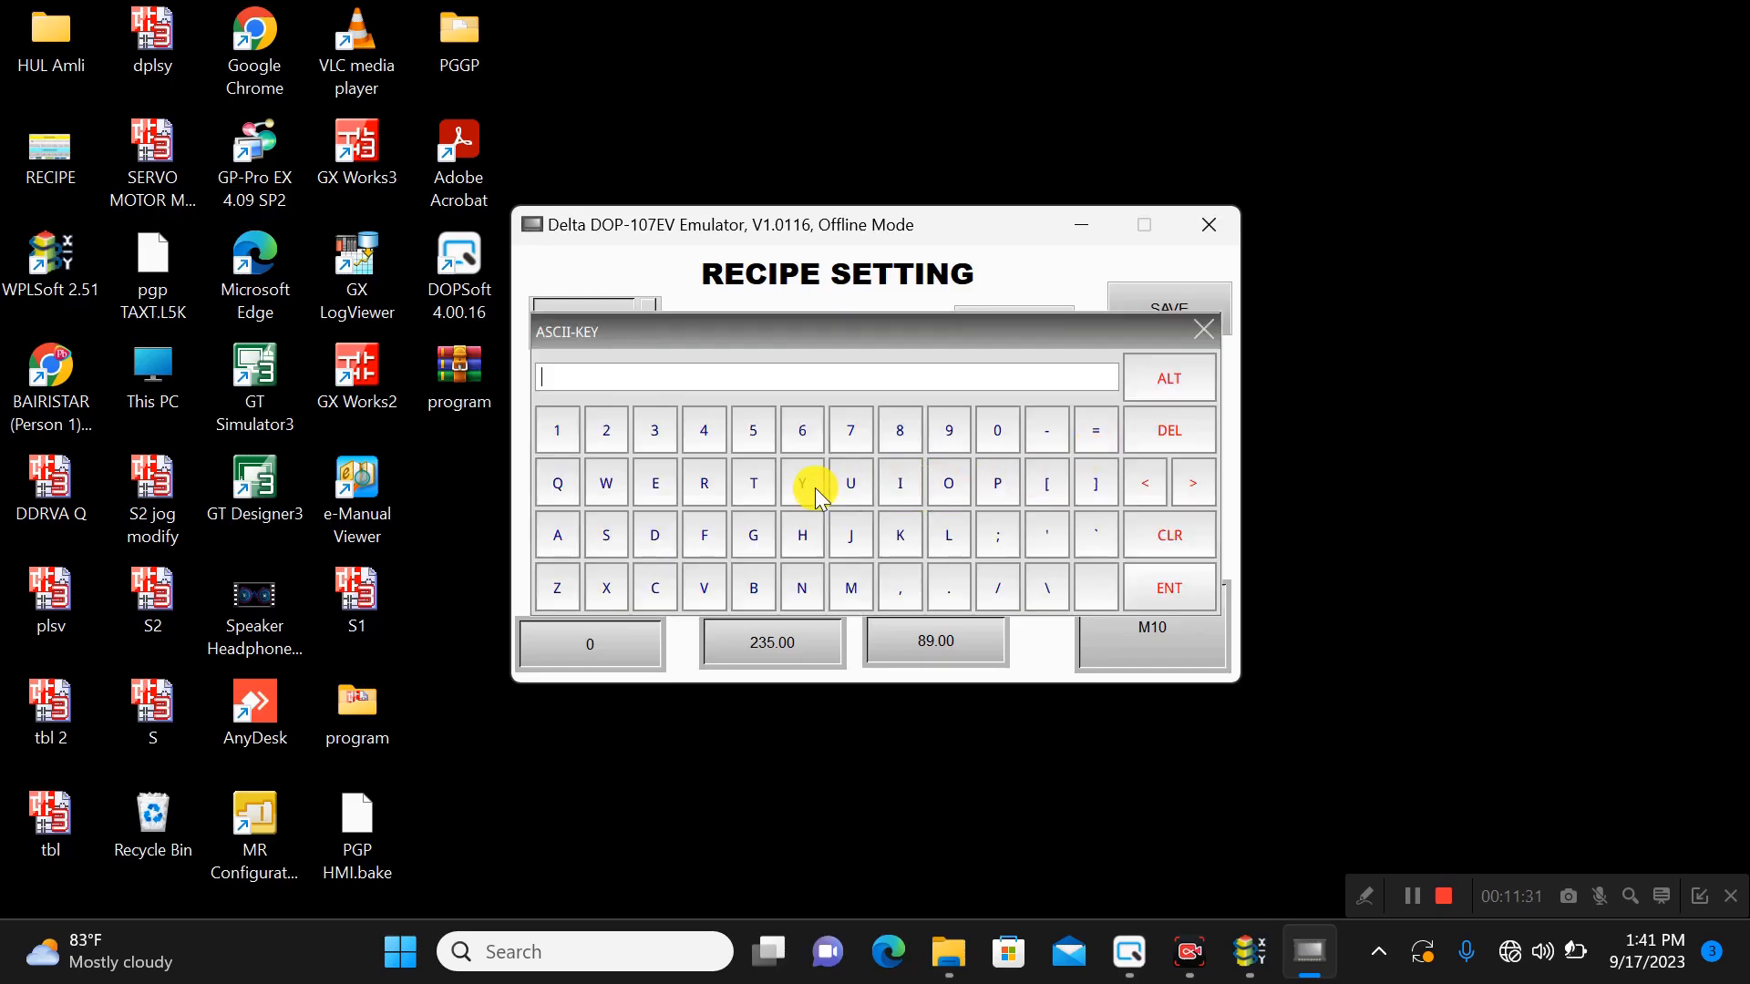
pyautogui.click(658, 485)
pyautogui.click(745, 492)
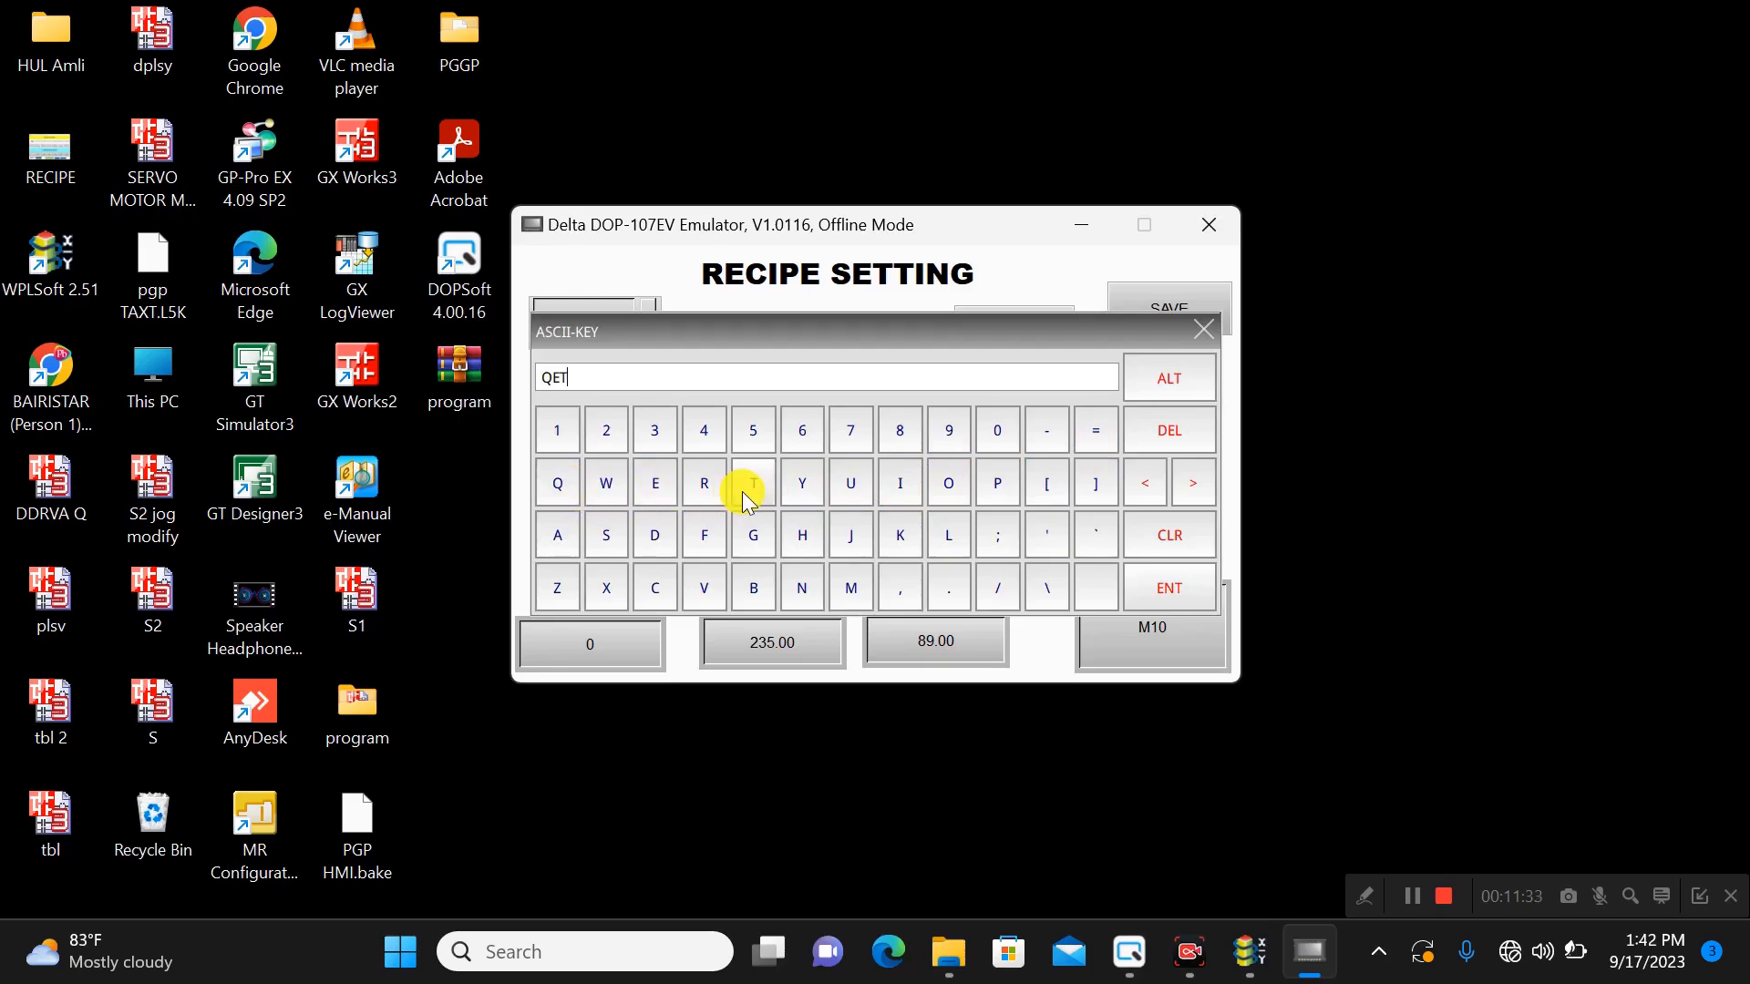
pyautogui.click(691, 517)
pyautogui.write('S')
pyautogui.click(775, 540)
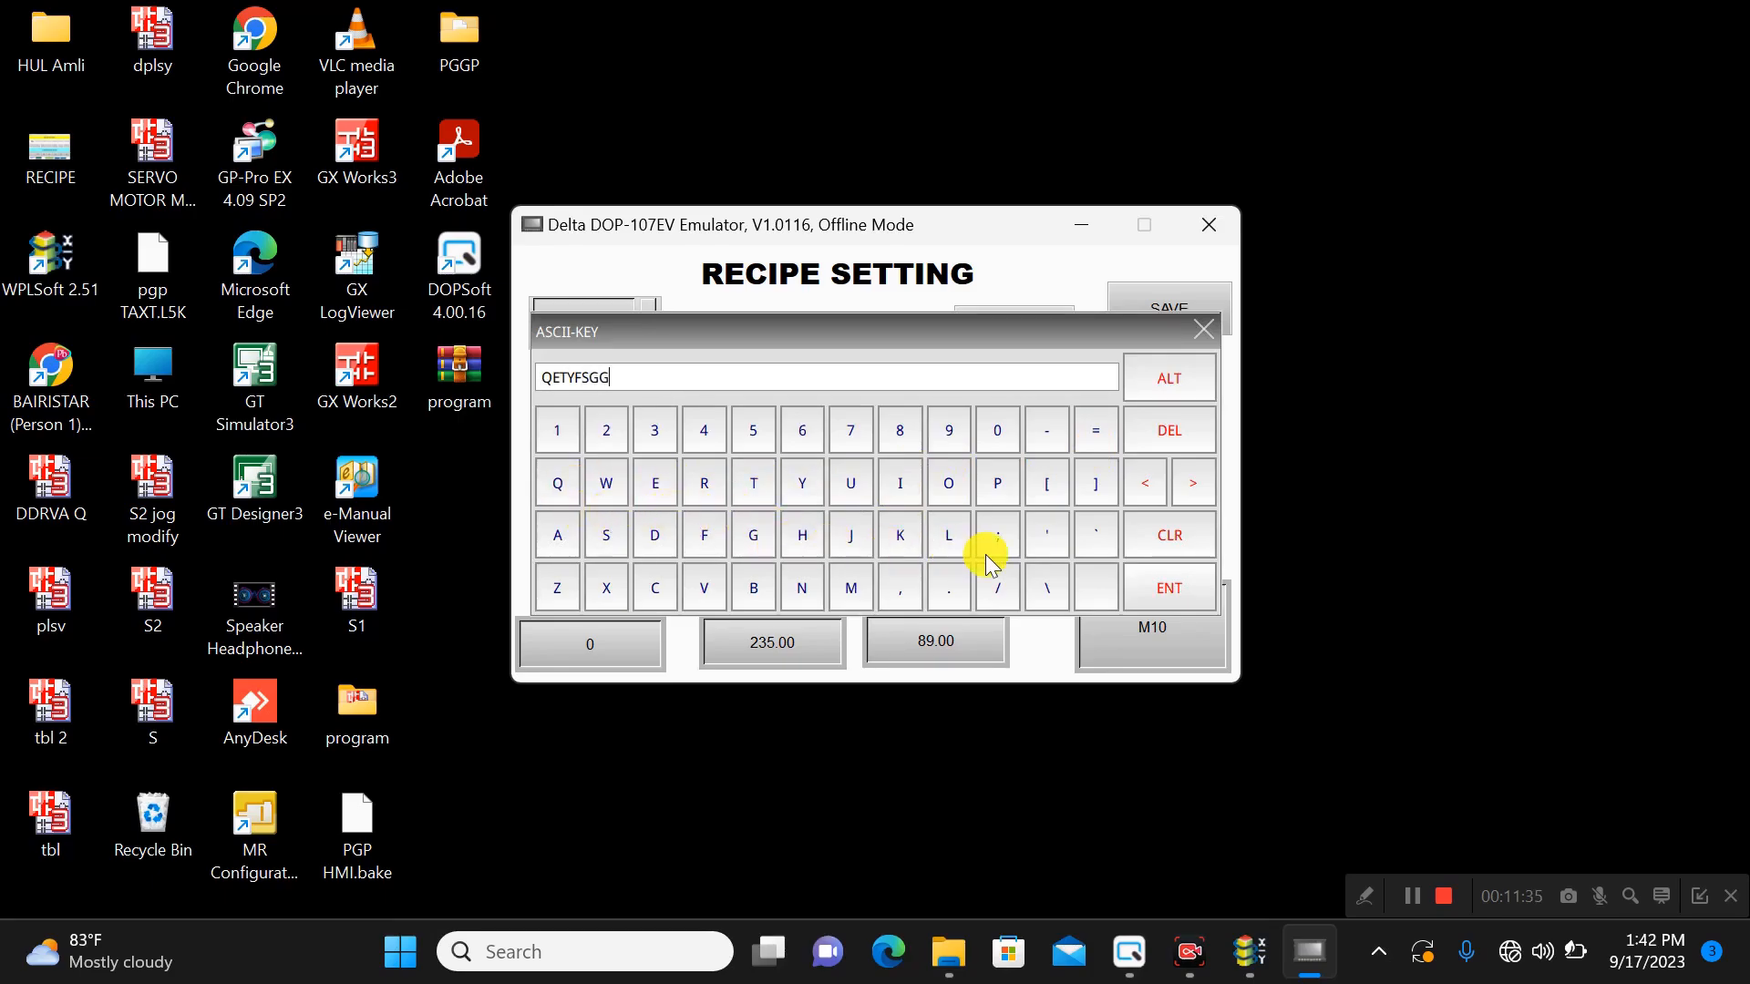
pyautogui.click(1154, 592)
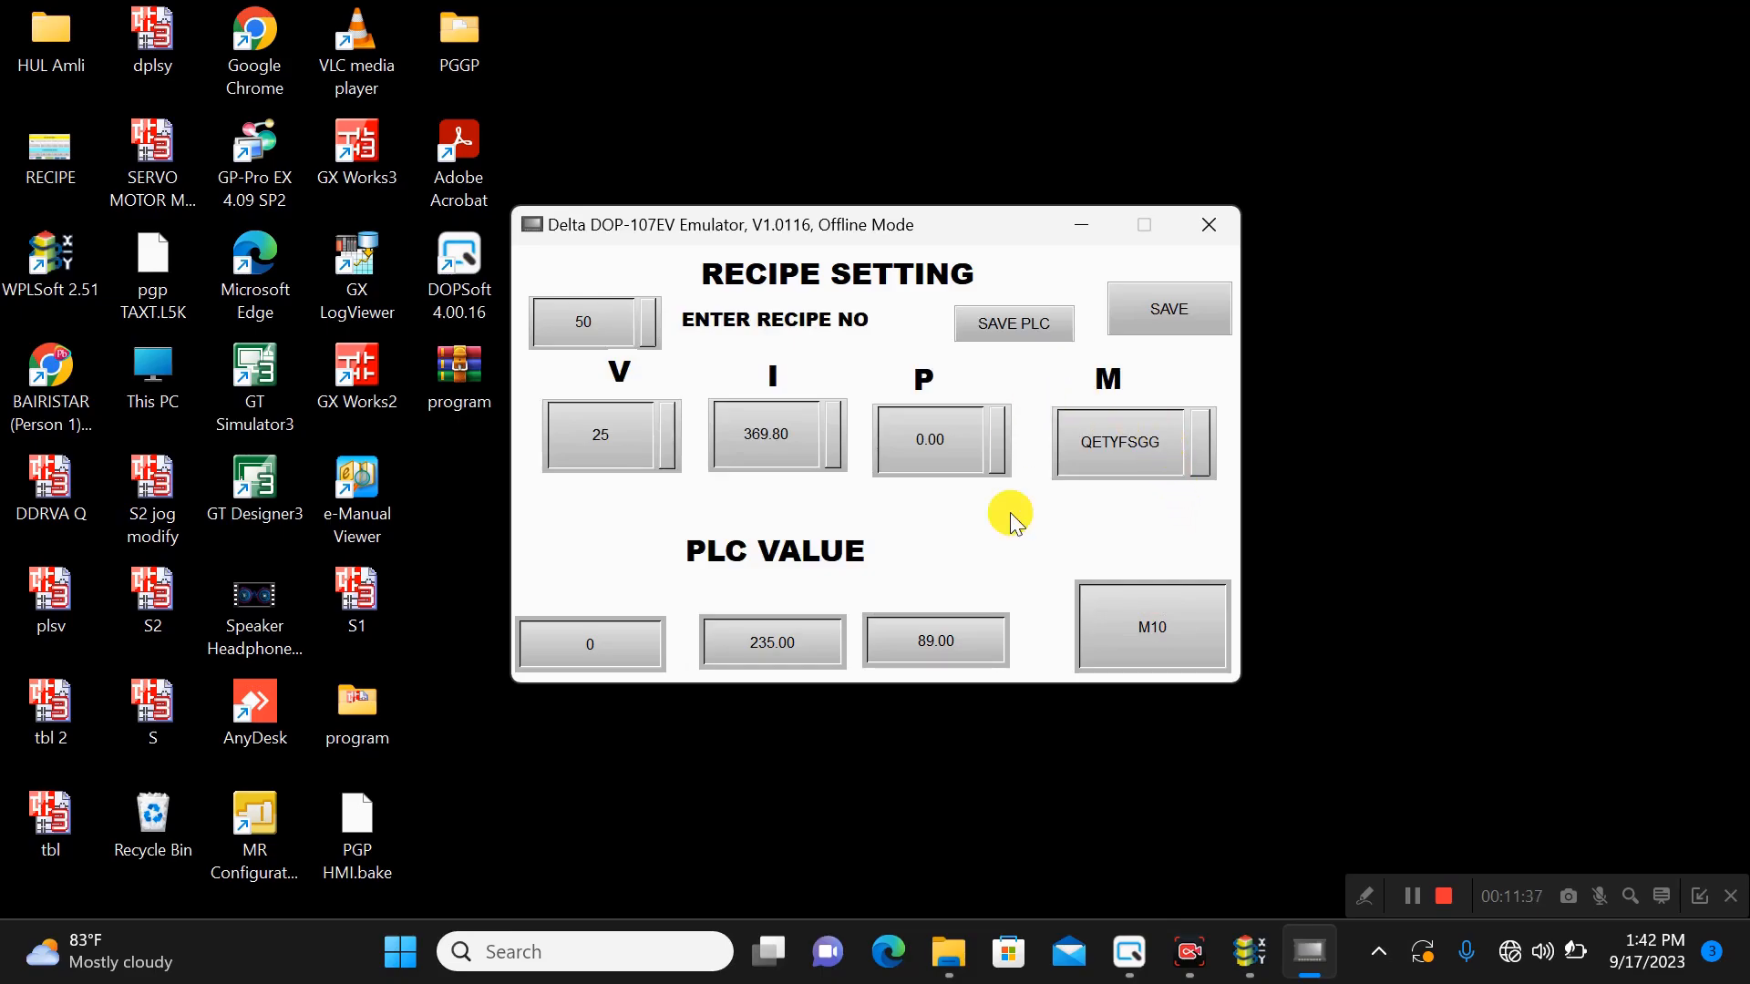
# - Save recipe 50 to the PLC values with the SAVE button and close the emulator
pyautogui.click(1183, 318)
pyautogui.click(1171, 315)
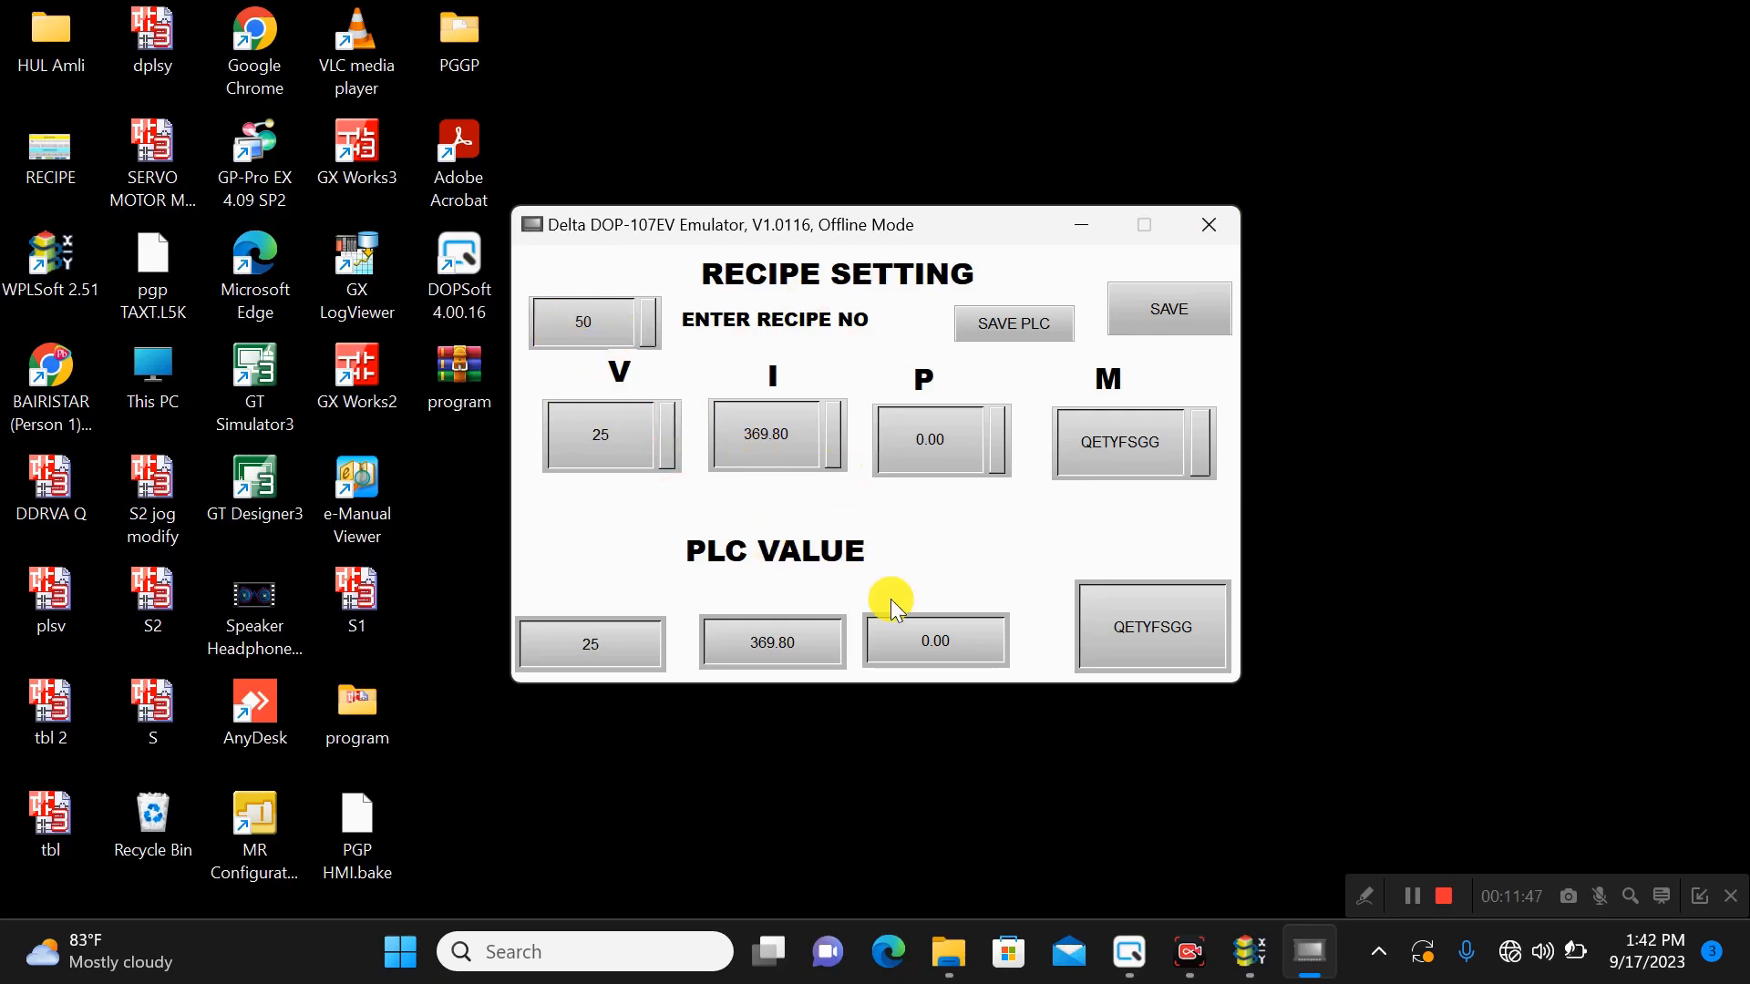
pyautogui.click(1209, 228)
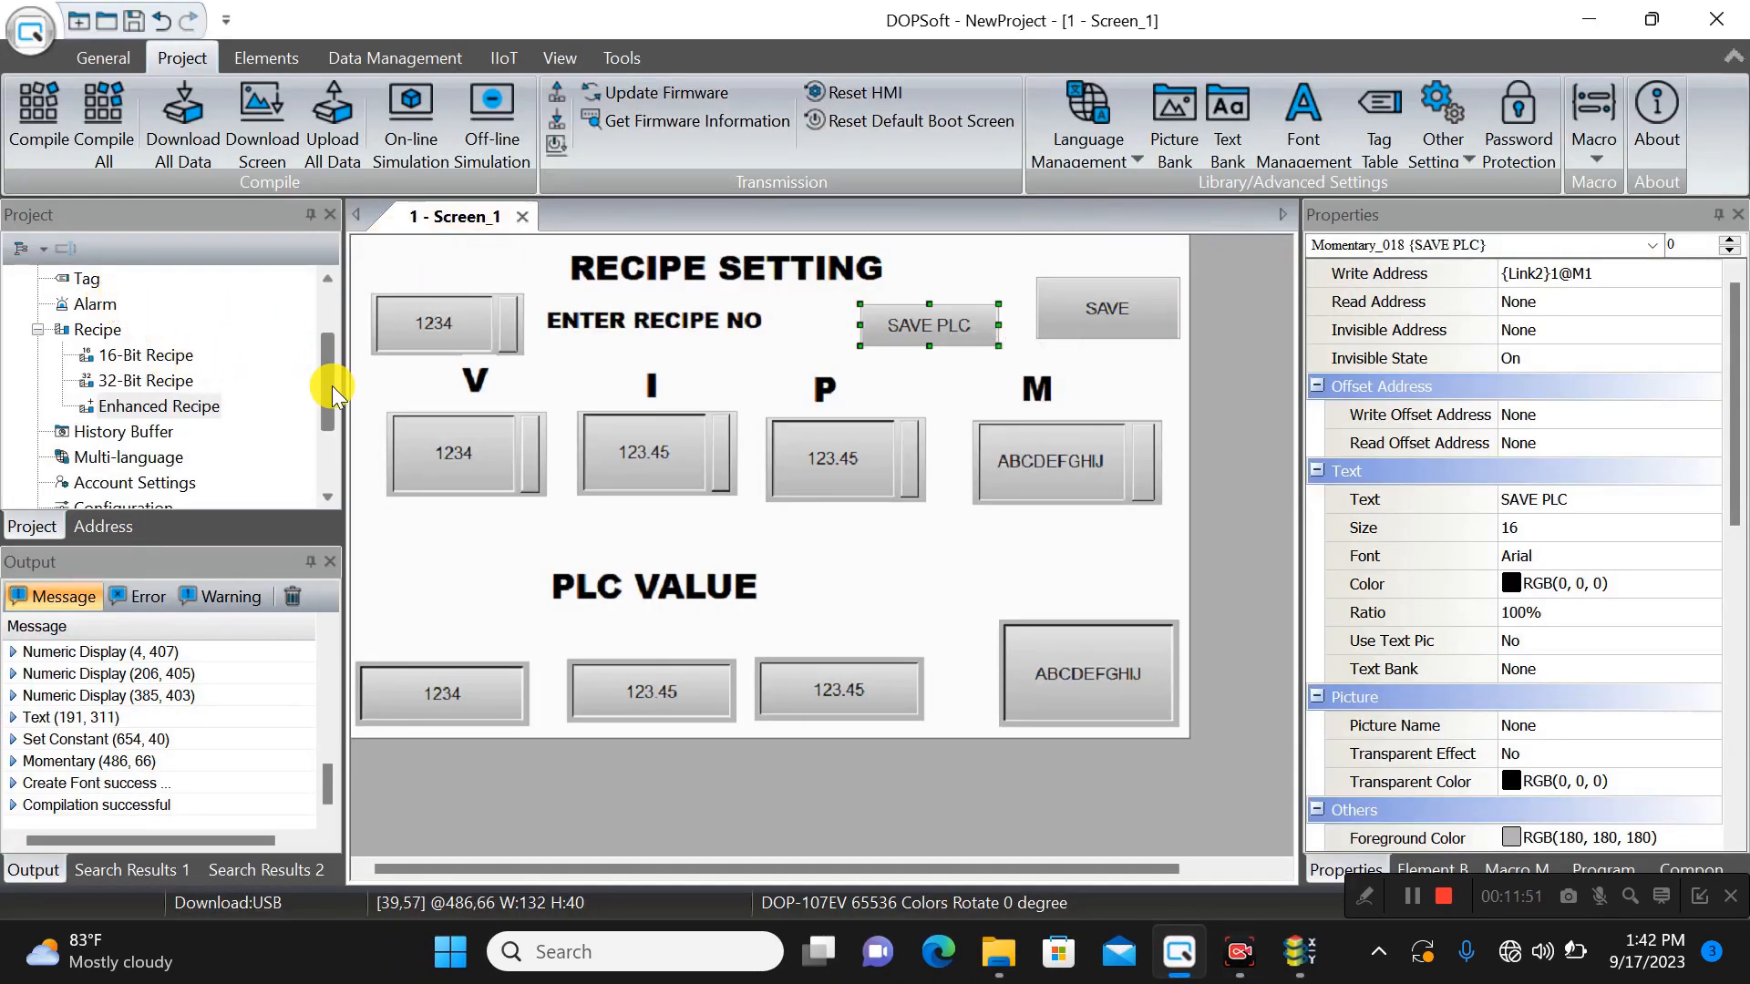
# - Add a new screen, Screen_2, to the HMI project
pyautogui.moveTo(332, 385); pyautogui.dragTo(333, 320)
pyautogui.click(93, 306)
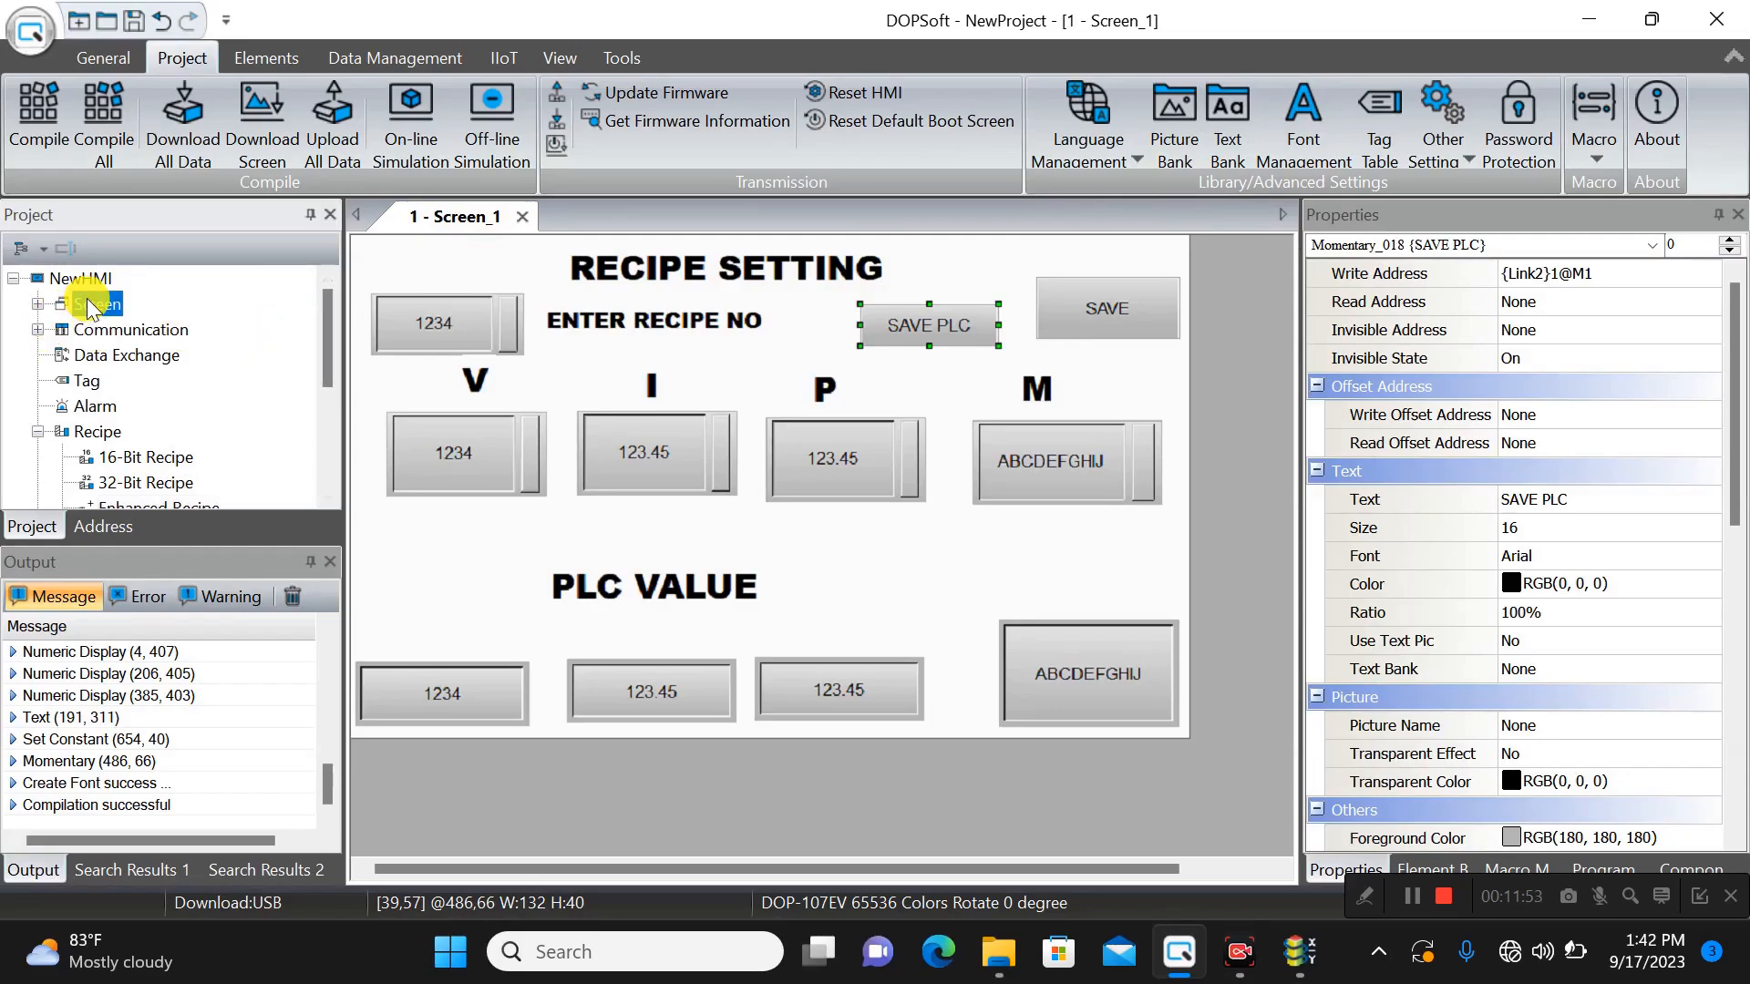
pyautogui.moveTo(93, 307)
pyautogui.mouseDown()
pyautogui.moveTo(173, 324)
pyautogui.moveTo(86, 315)
pyautogui.moveTo(116, 325)
pyautogui.mouseUp()
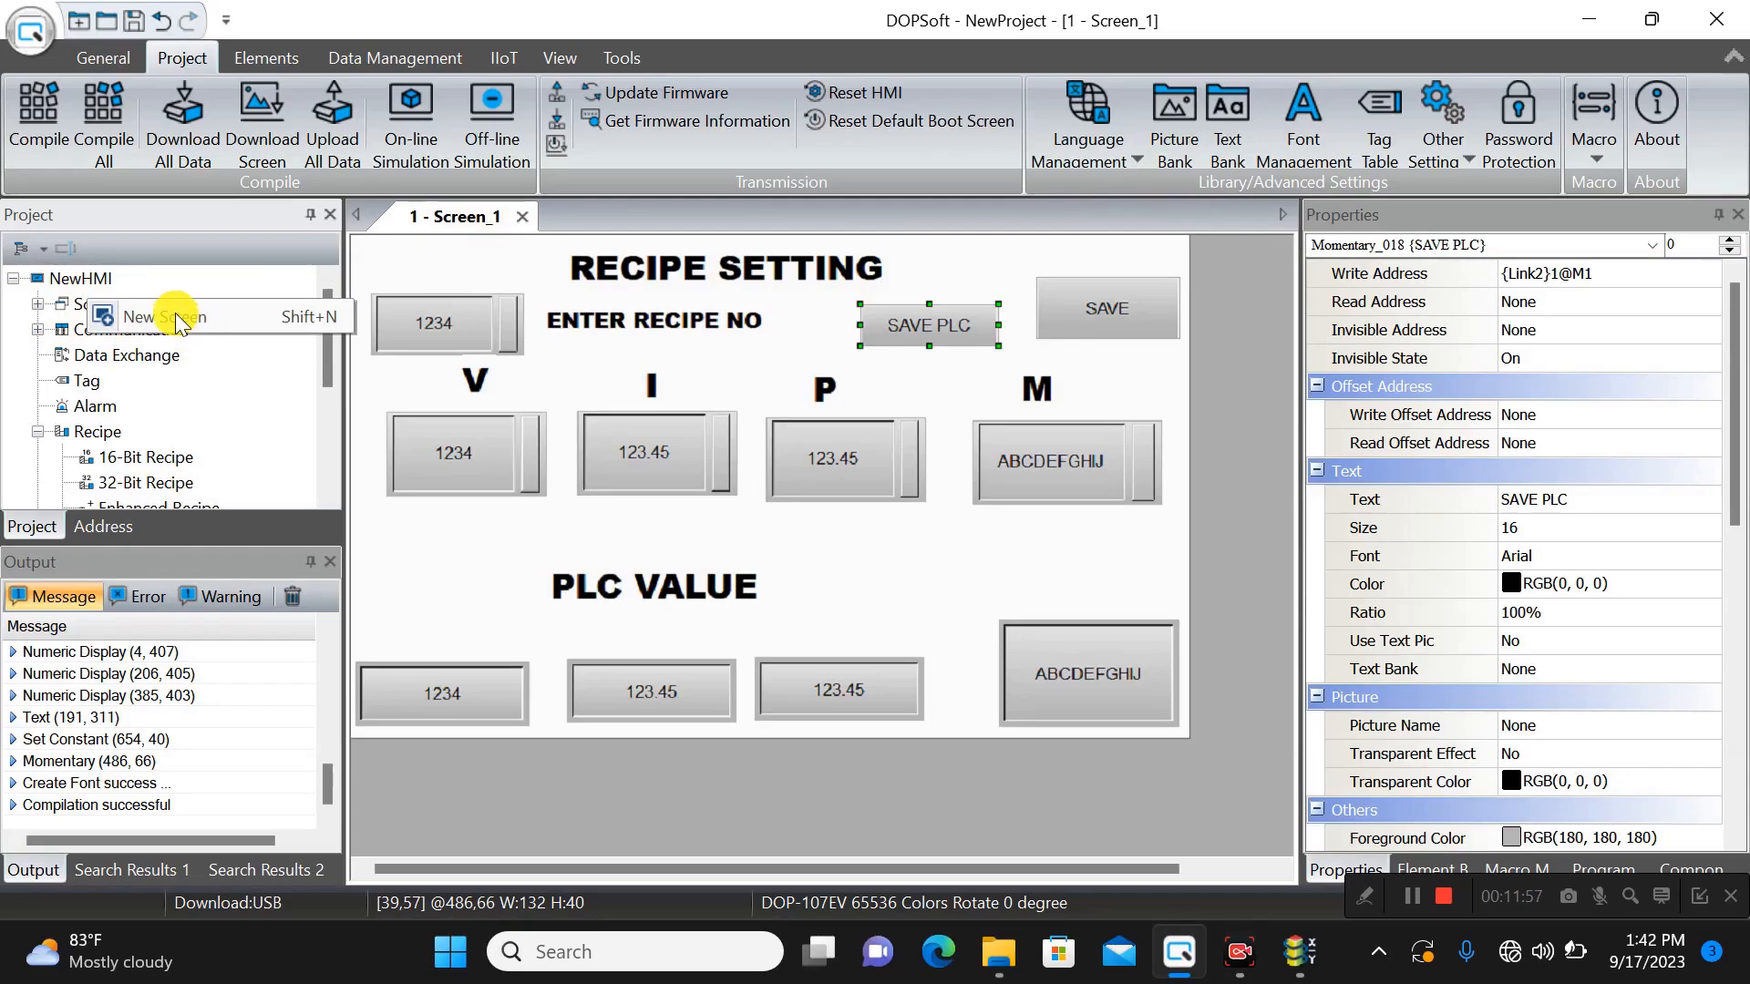
pyautogui.click(175, 314)
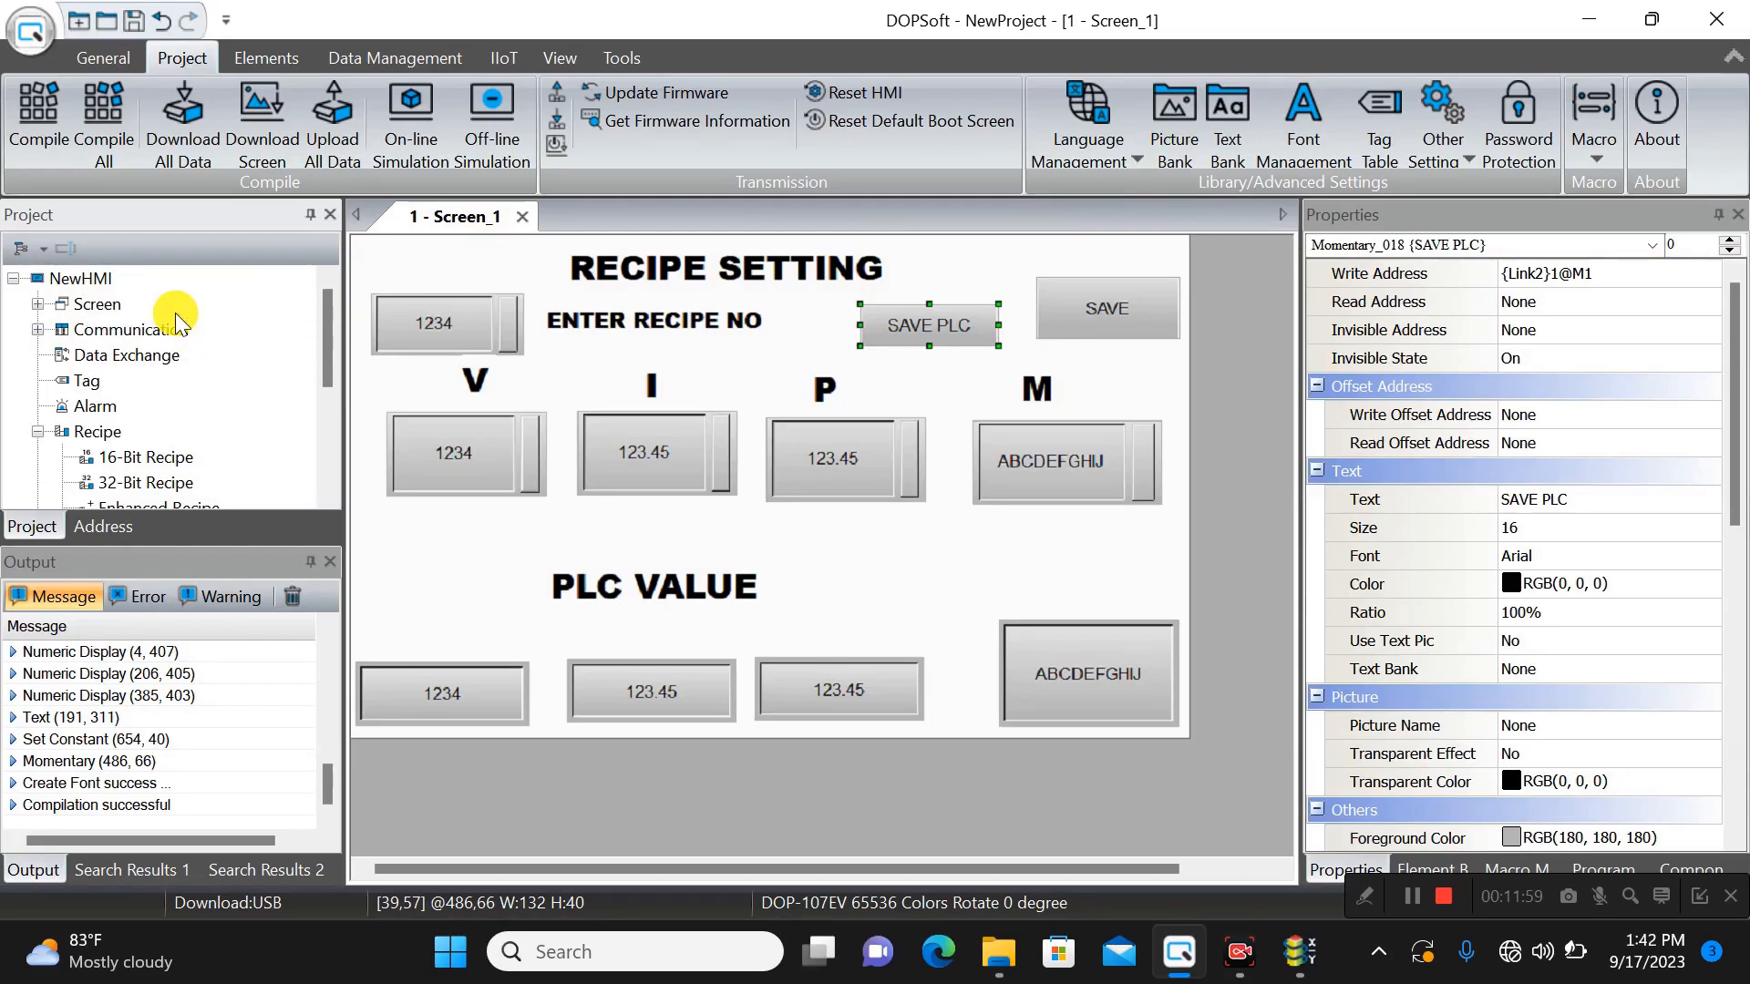
pyautogui.click(952, 607)
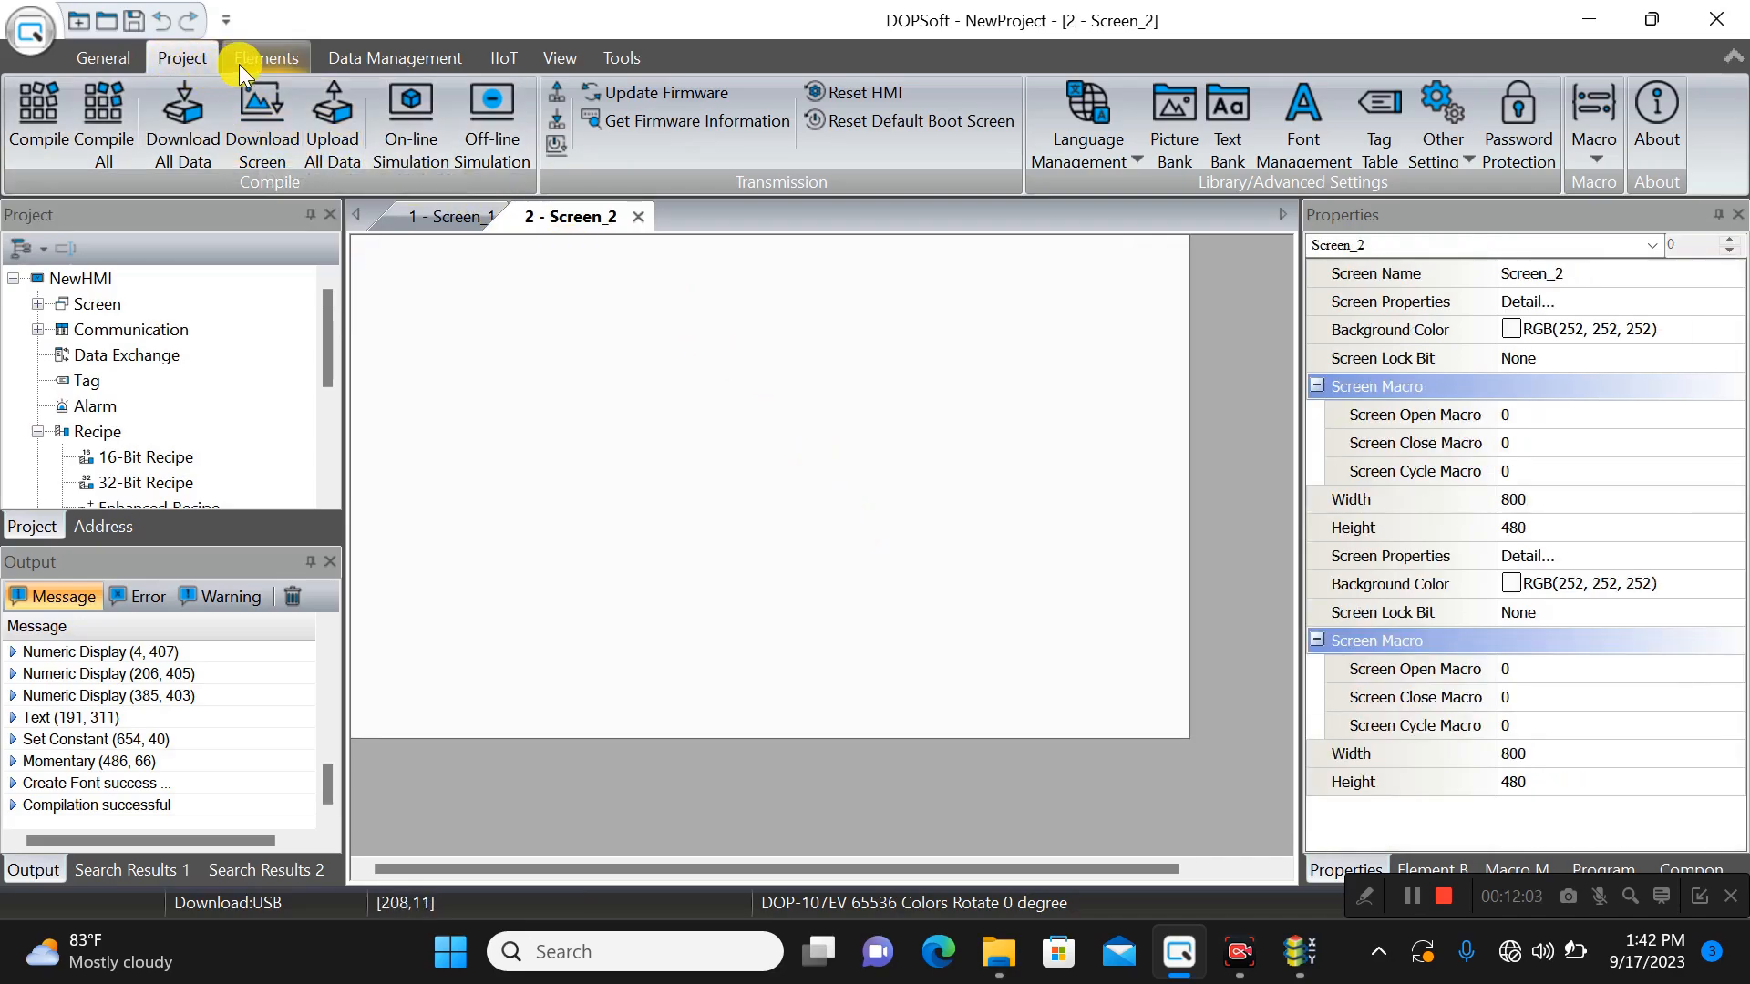
# - Place a Recipe Viewer about 770 by 411 on Screen_2, leaving a free strip below it
pyautogui.click(441, 62)
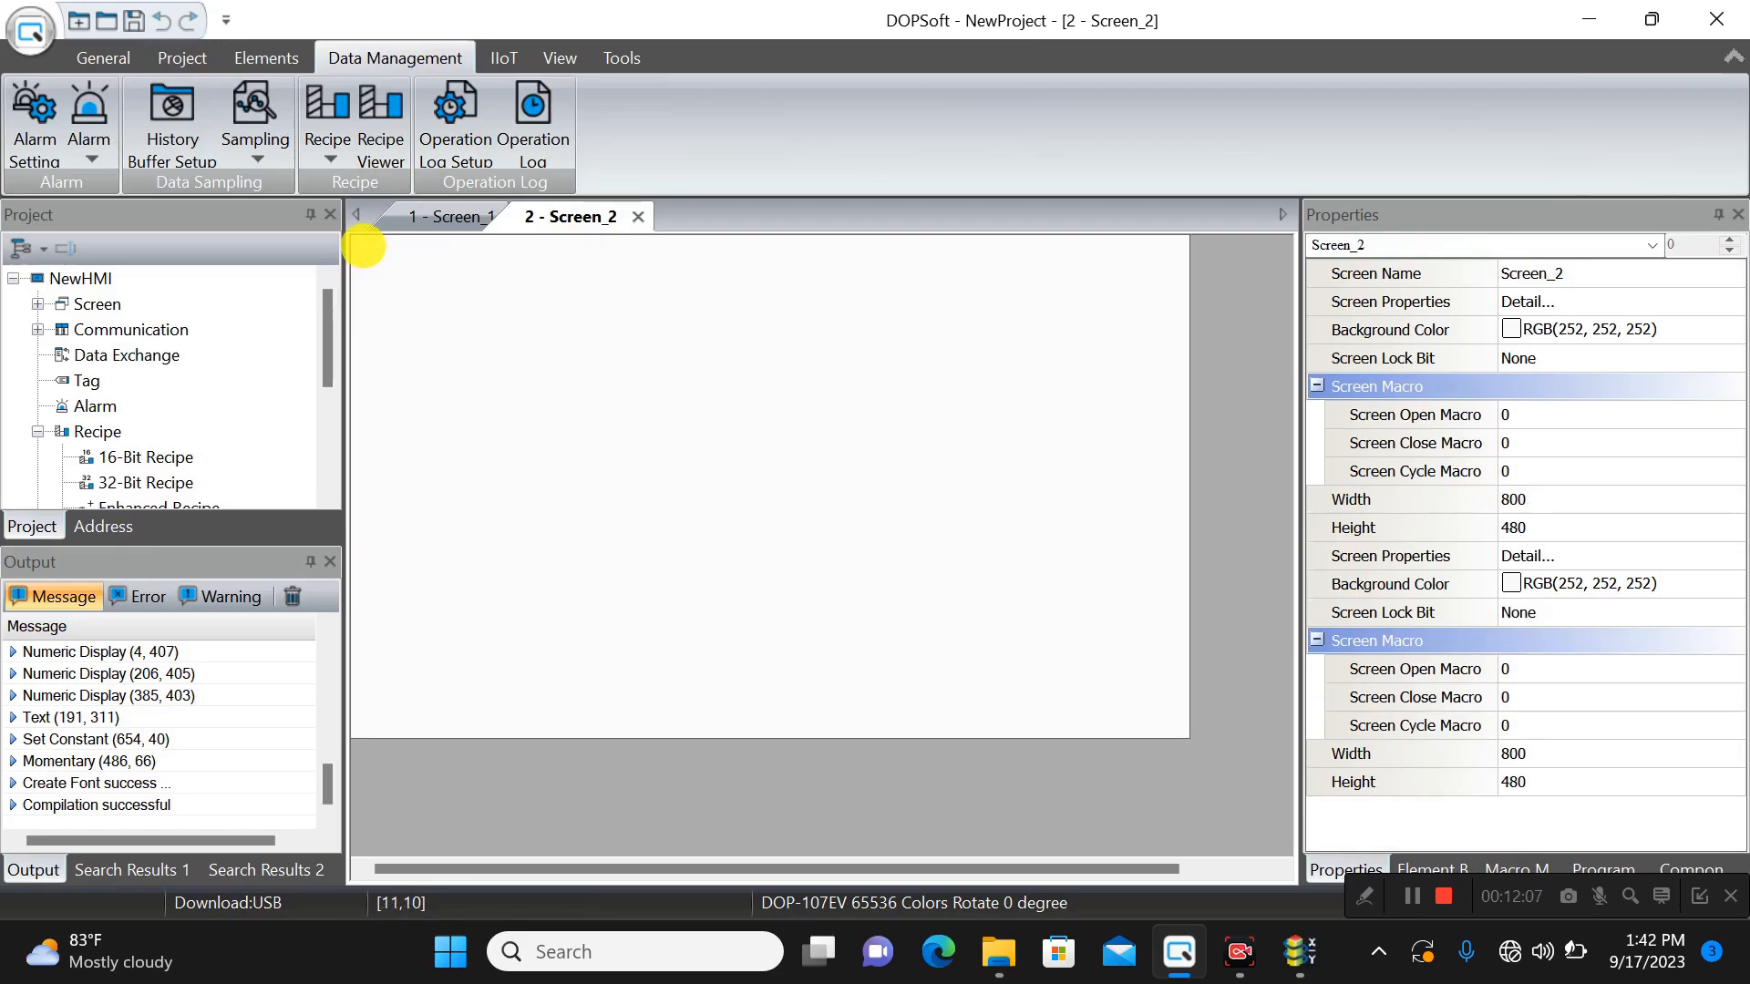
pyautogui.moveTo(363, 246); pyautogui.dragTo(1181, 729)
pyautogui.click(672, 441)
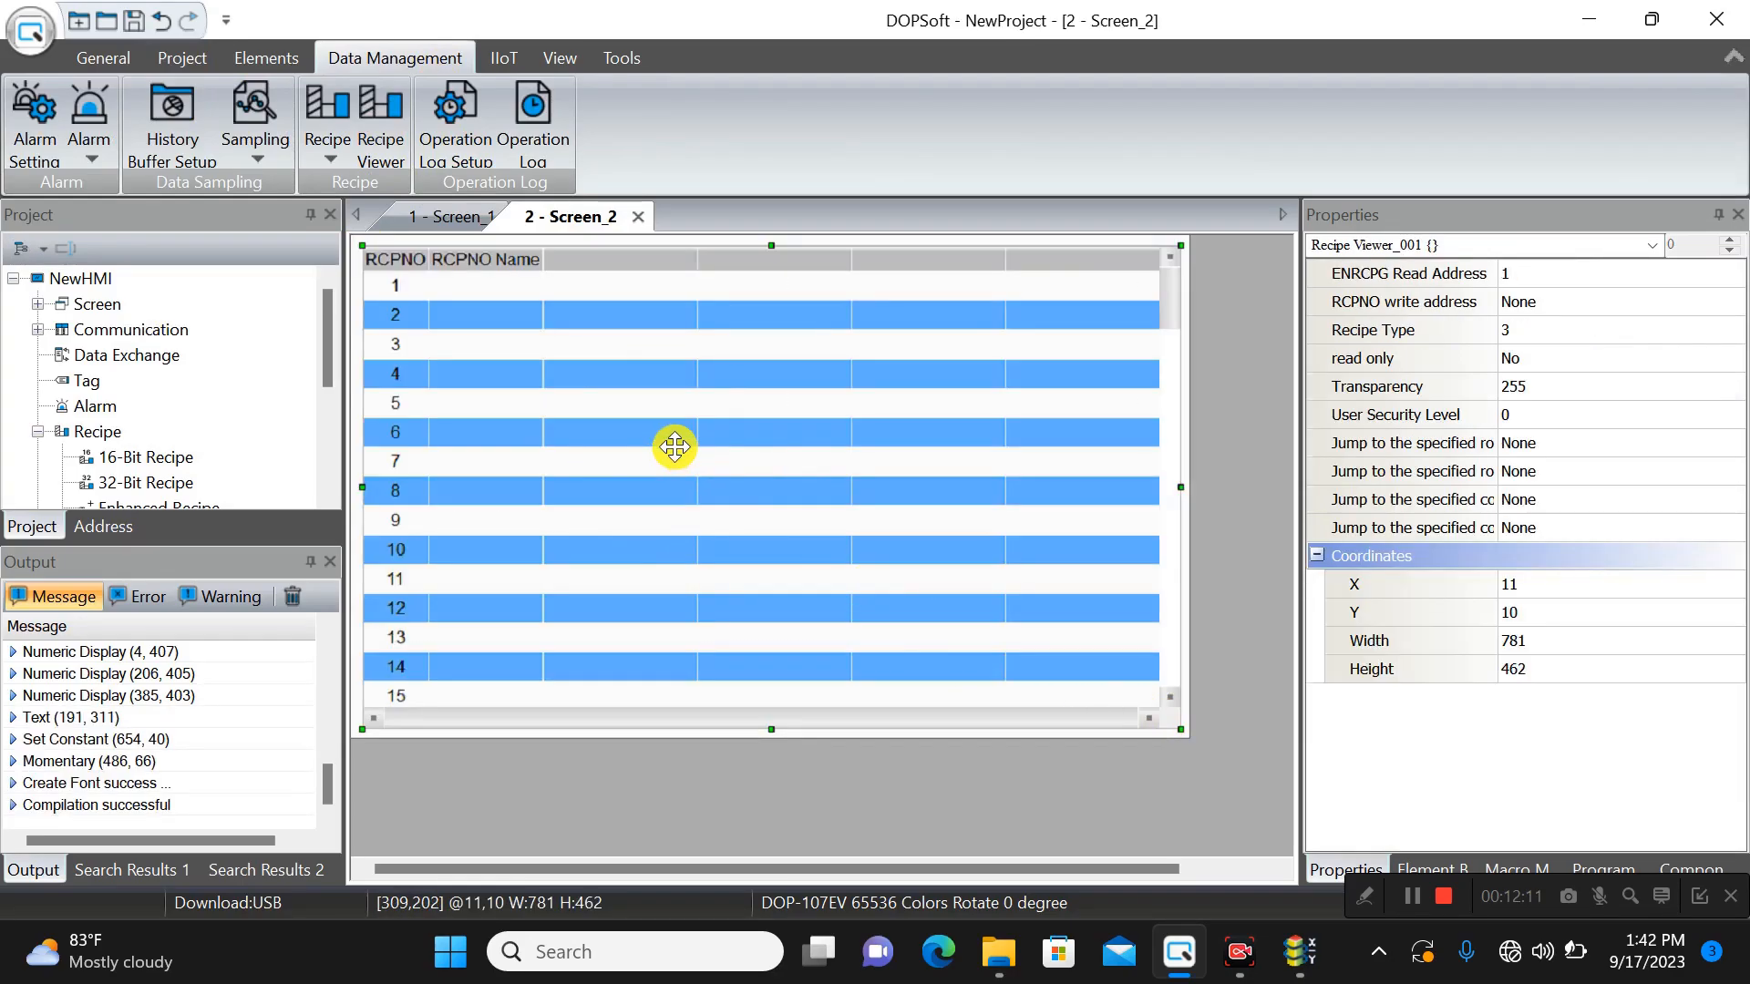
pyautogui.moveTo(1180, 727); pyautogui.dragTo(1169, 675)
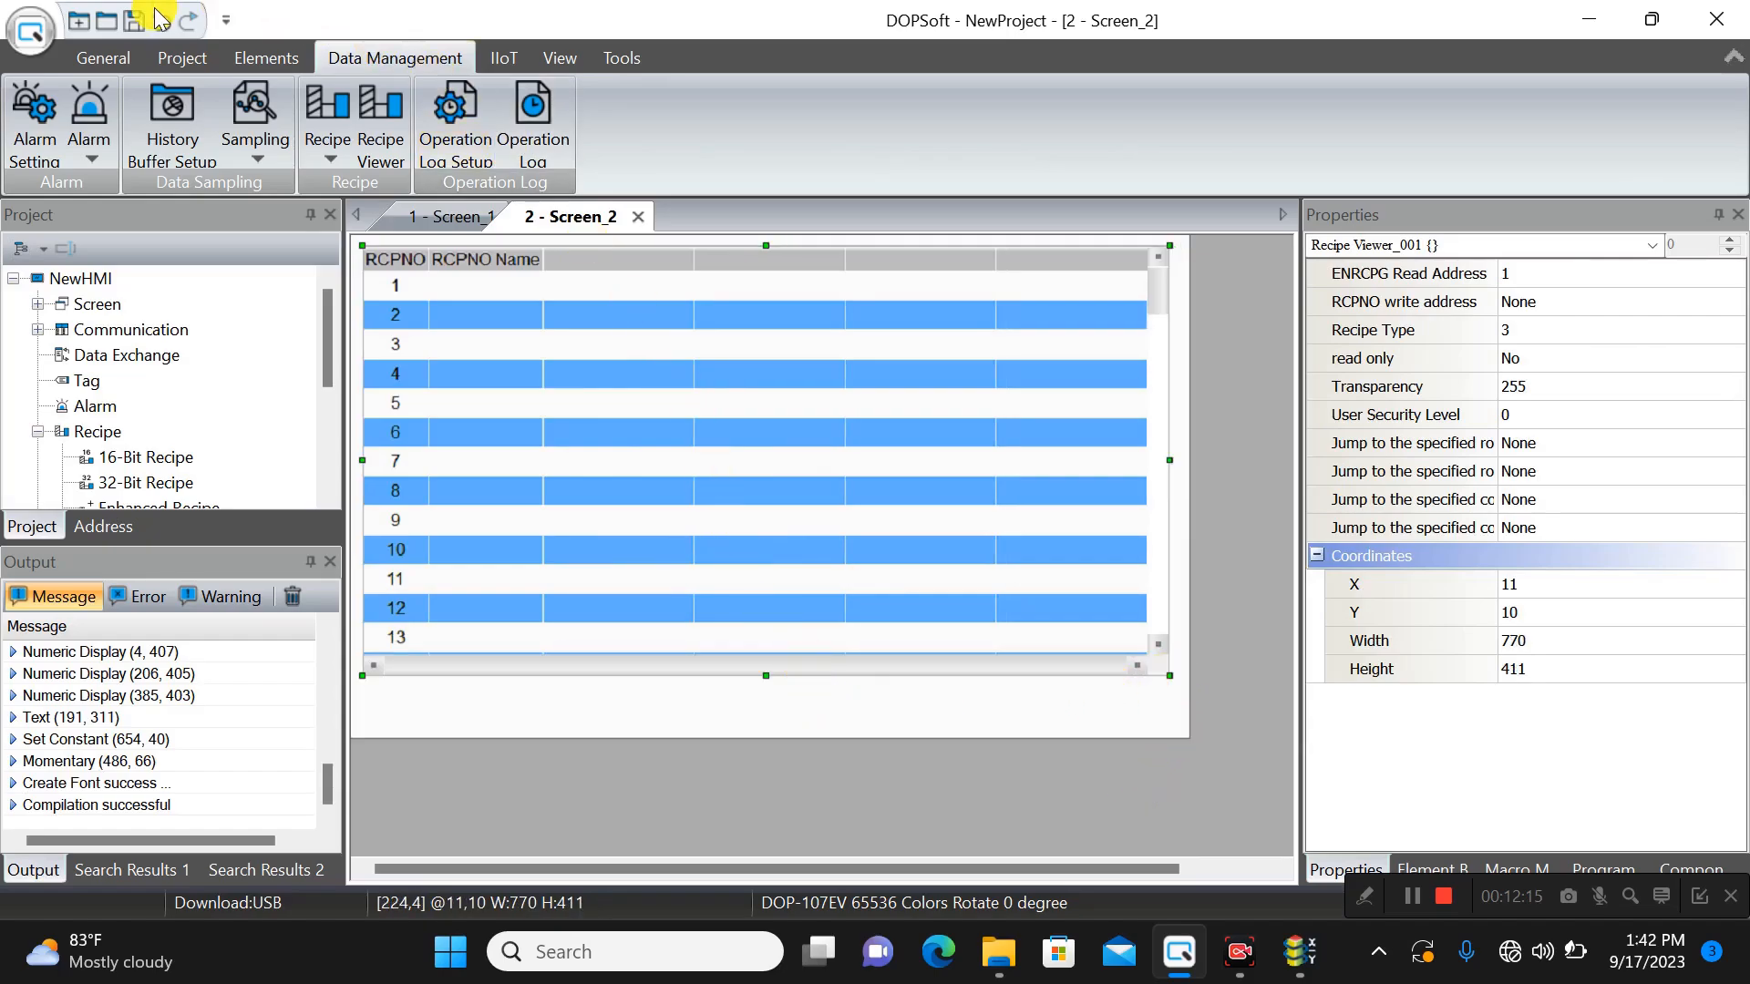
# - Add a Goto Screen button about 197 by 39 below the recipe viewer, with Screen_1 as its target
pyautogui.click(103, 57)
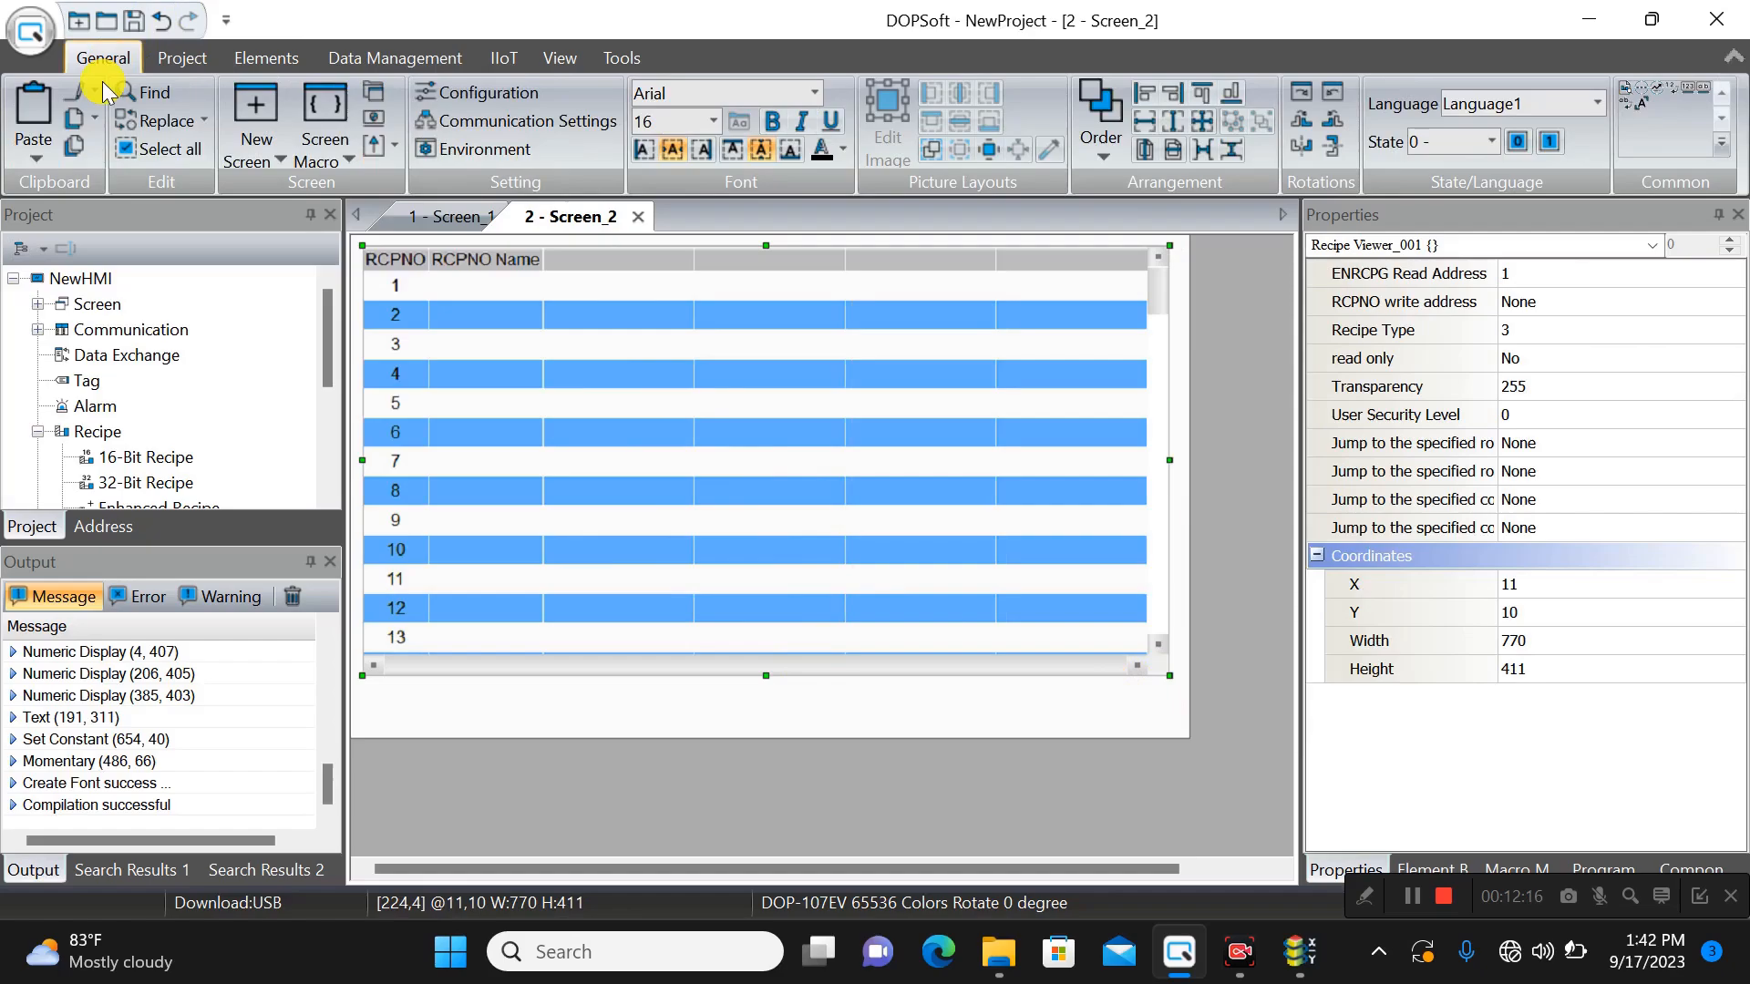
pyautogui.click(262, 58)
pyautogui.click(33, 127)
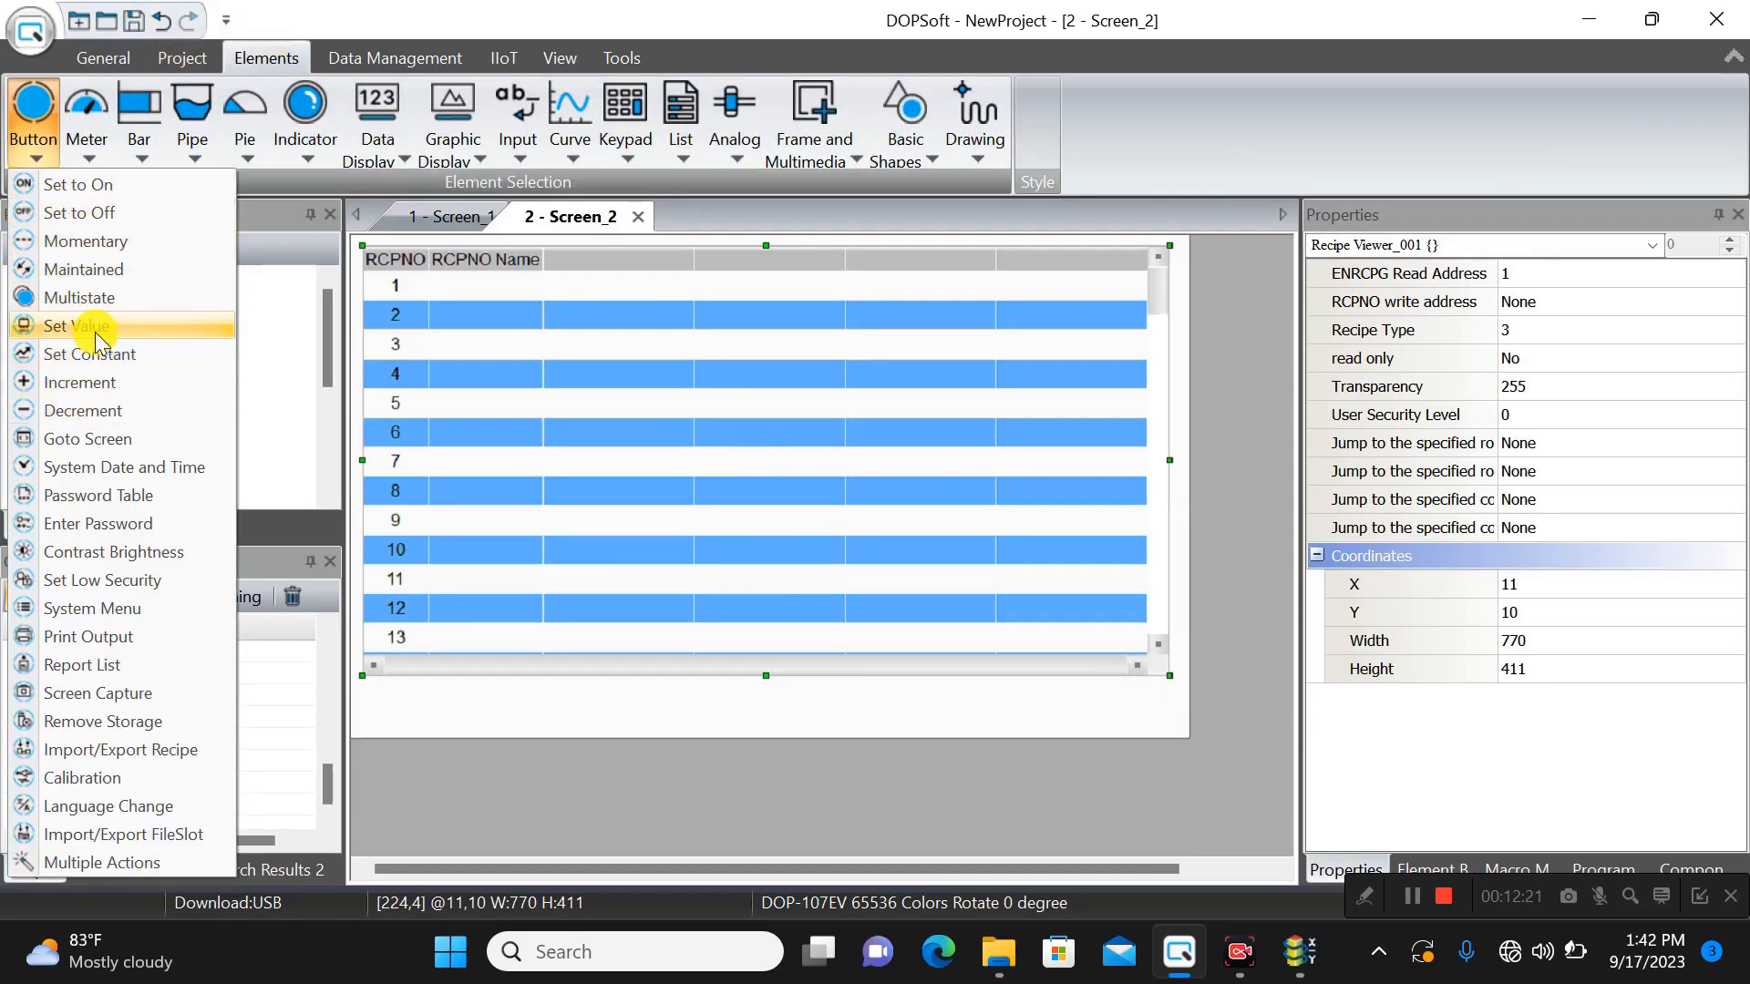
pyautogui.click(102, 438)
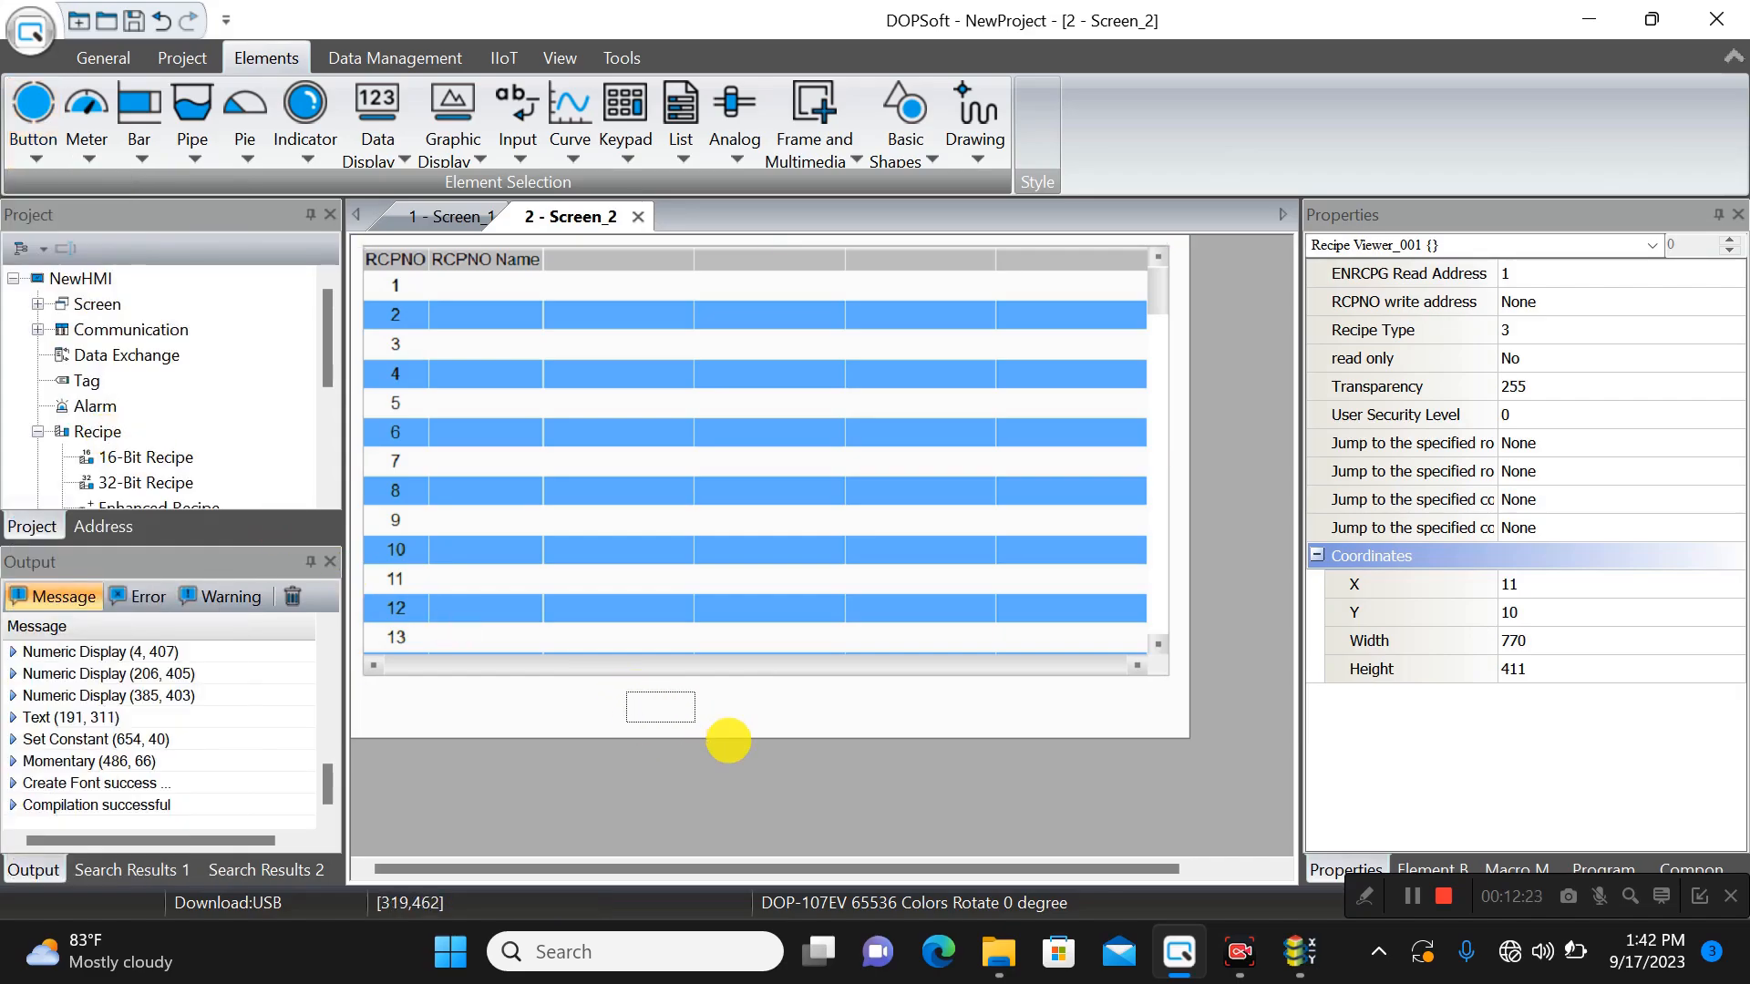
pyautogui.moveTo(729, 740); pyautogui.dragTo(833, 733)
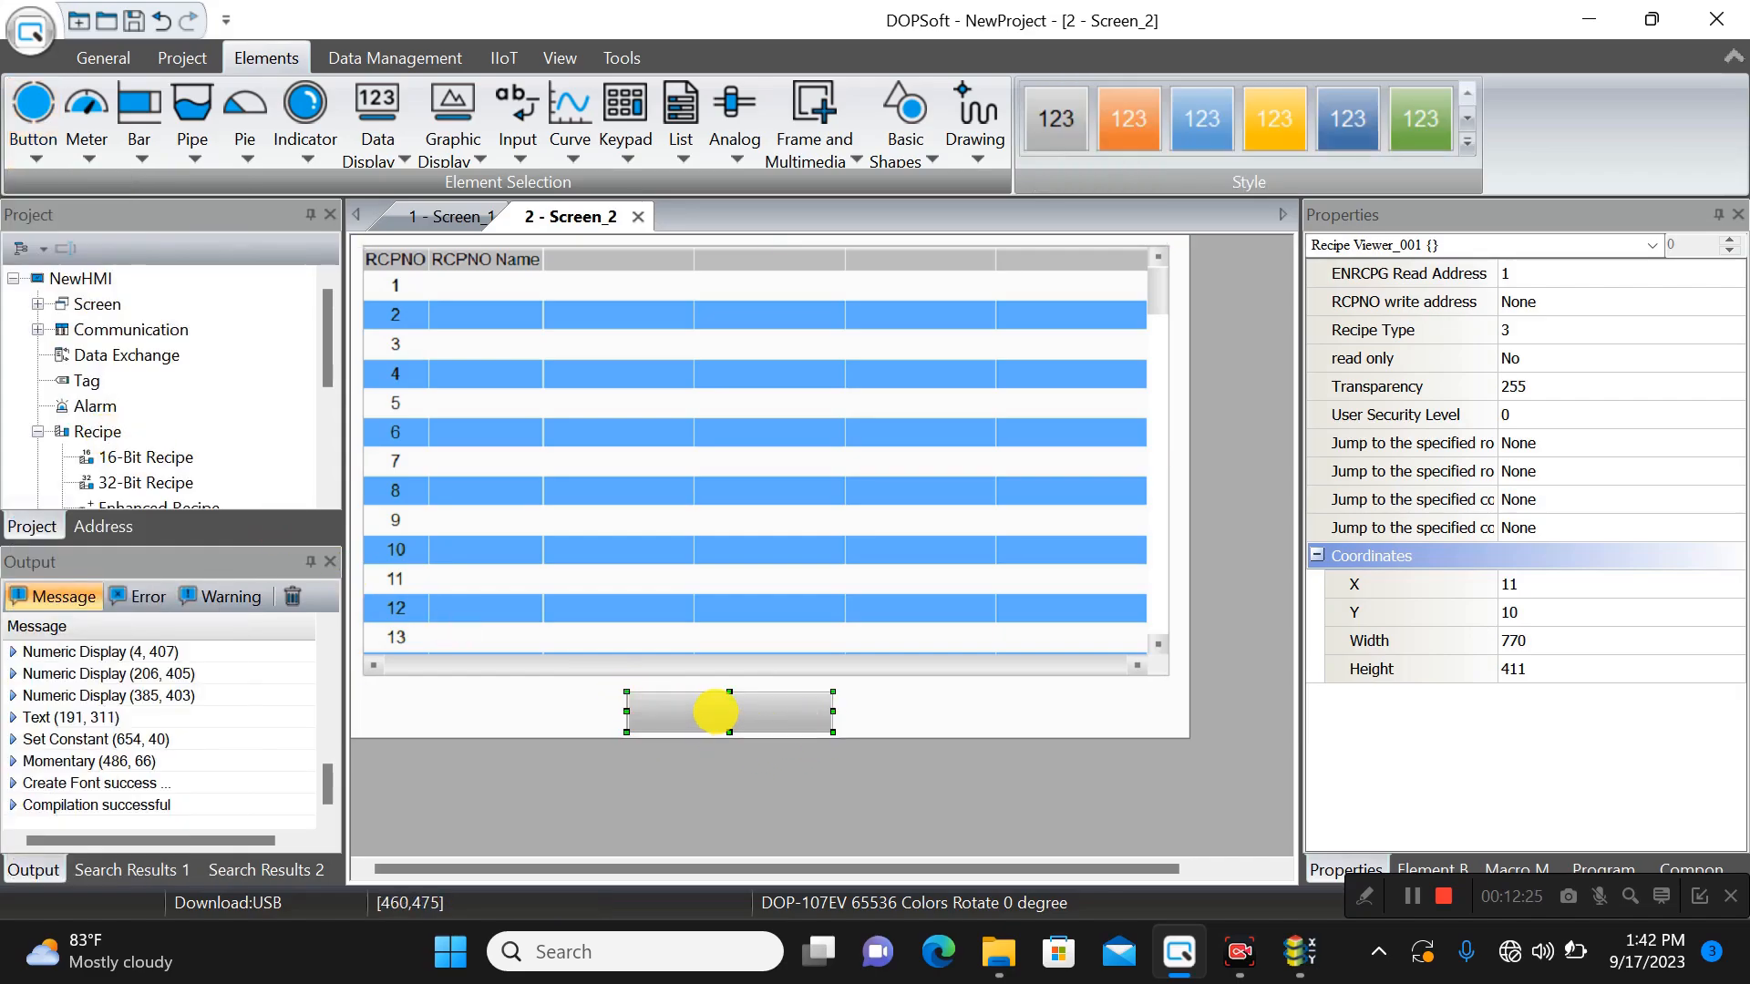
pyautogui.doubleClick(716, 711)
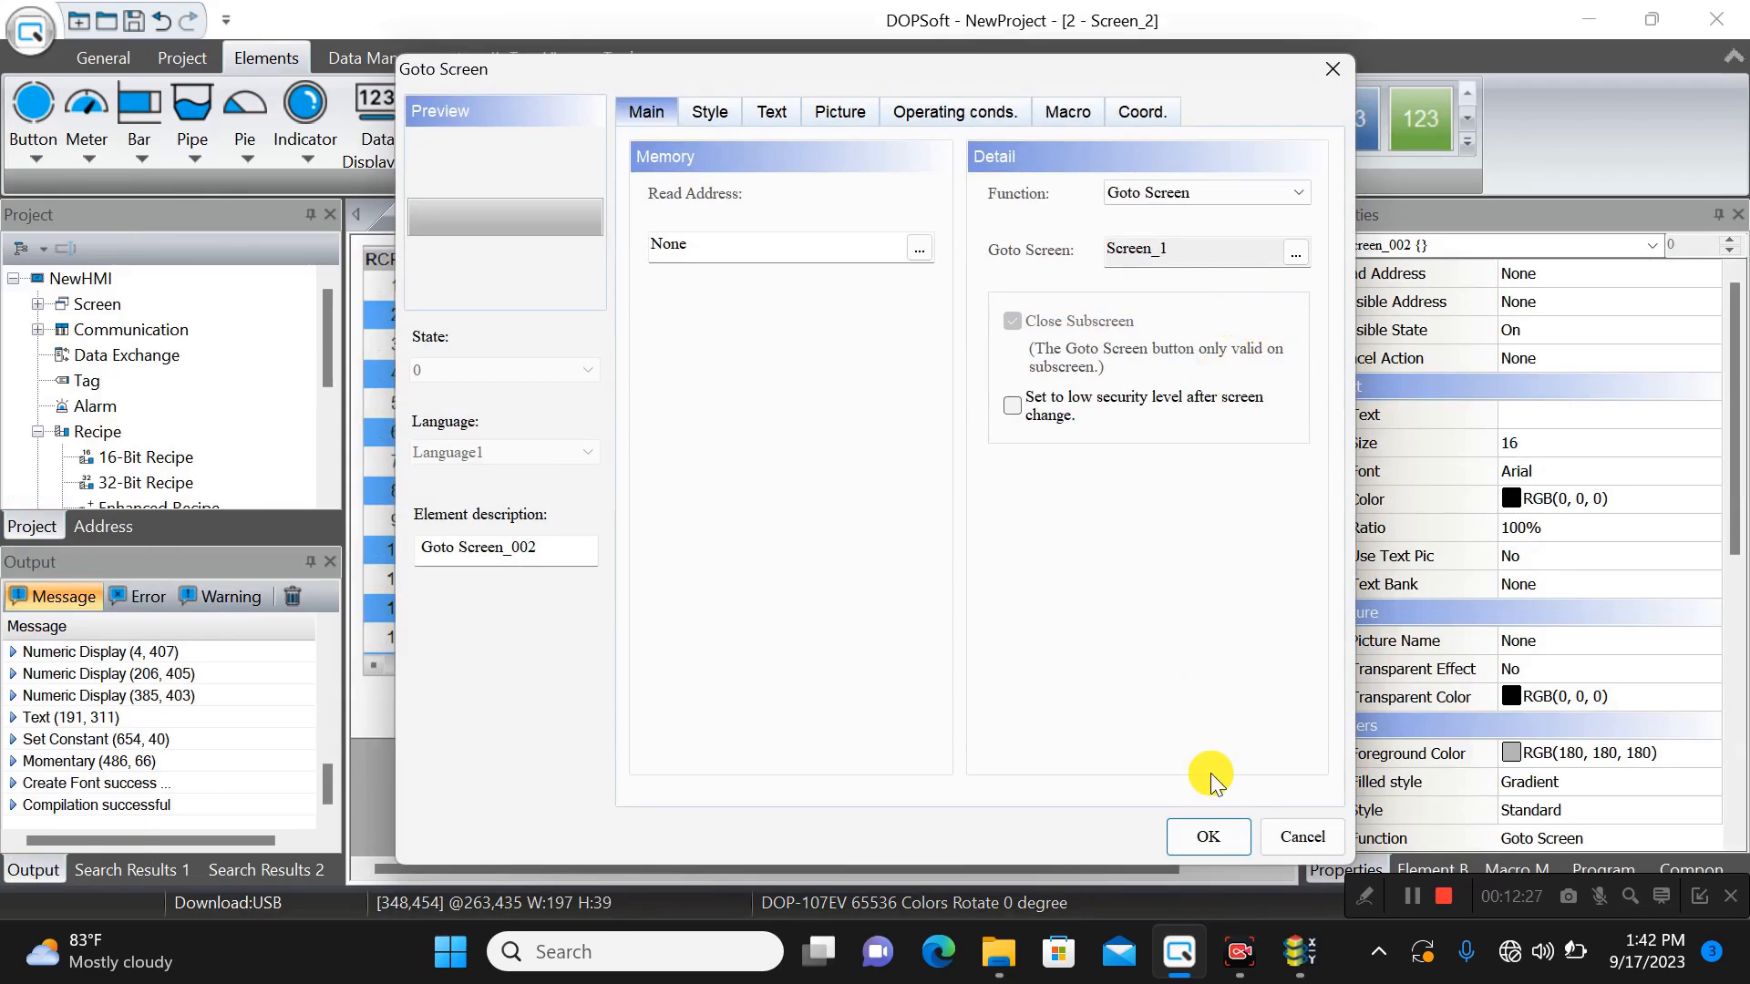
pyautogui.click(1206, 836)
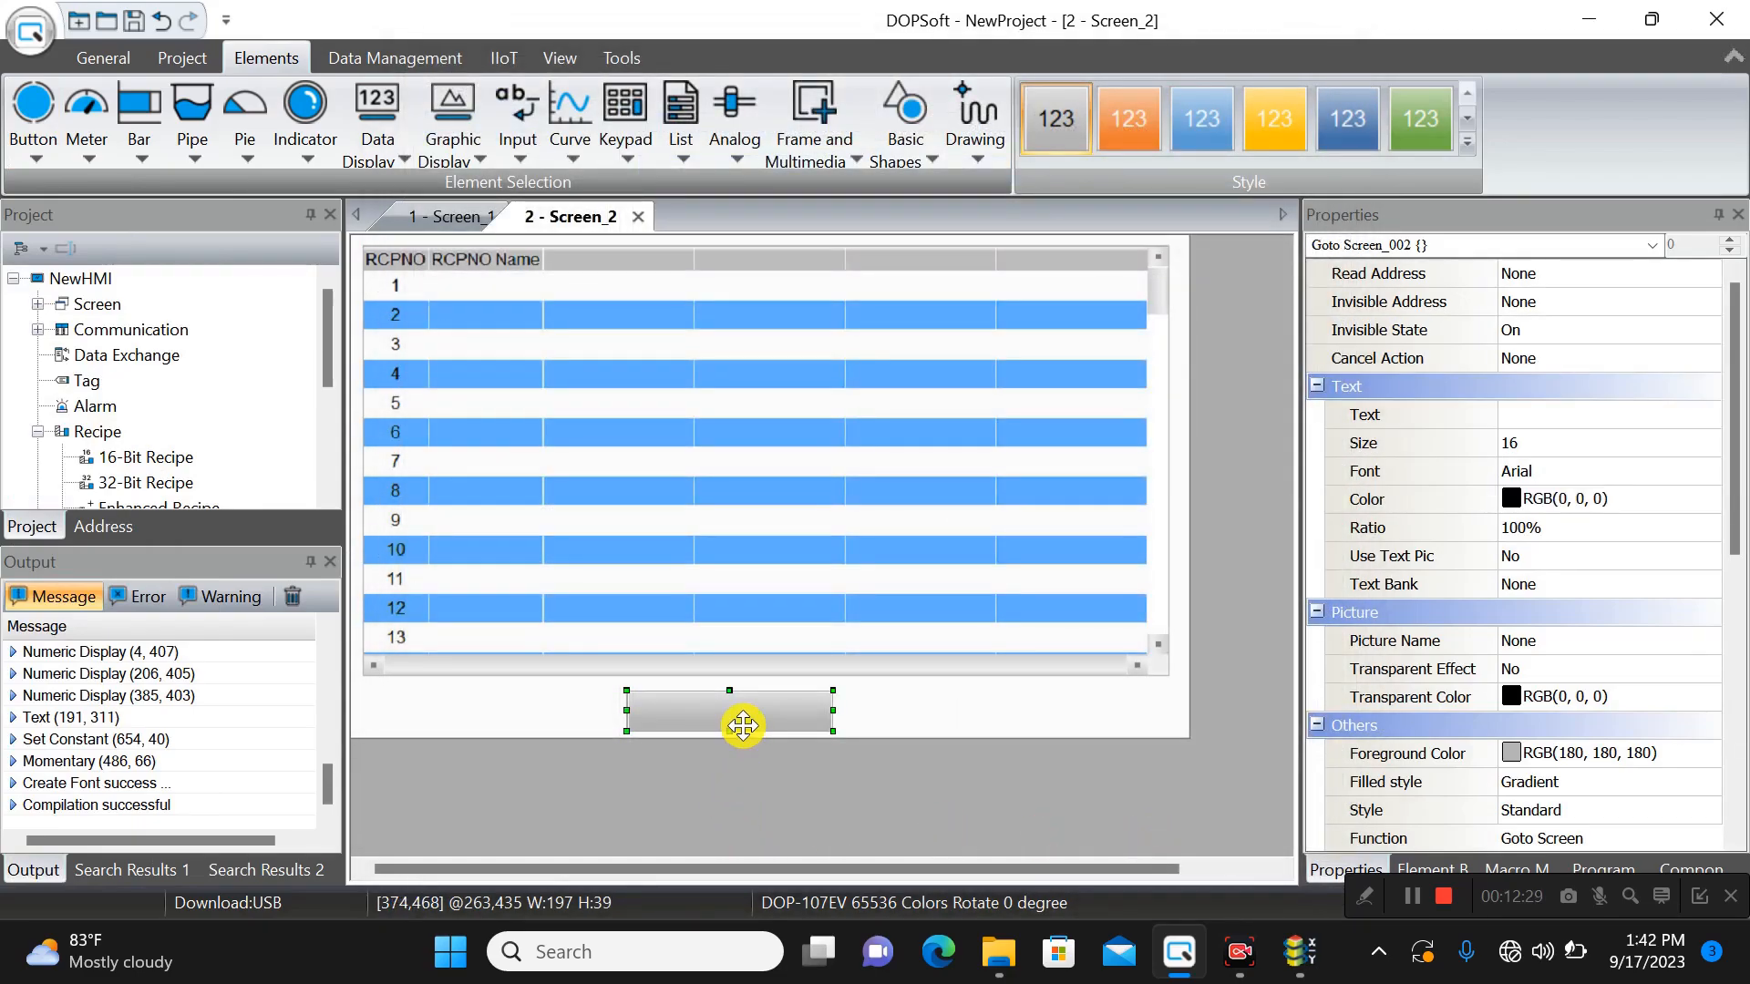
# - Copy the Goto Screen button to Screen_1 and place it beside the PLC VALUE heading
pyautogui.click(435, 219)
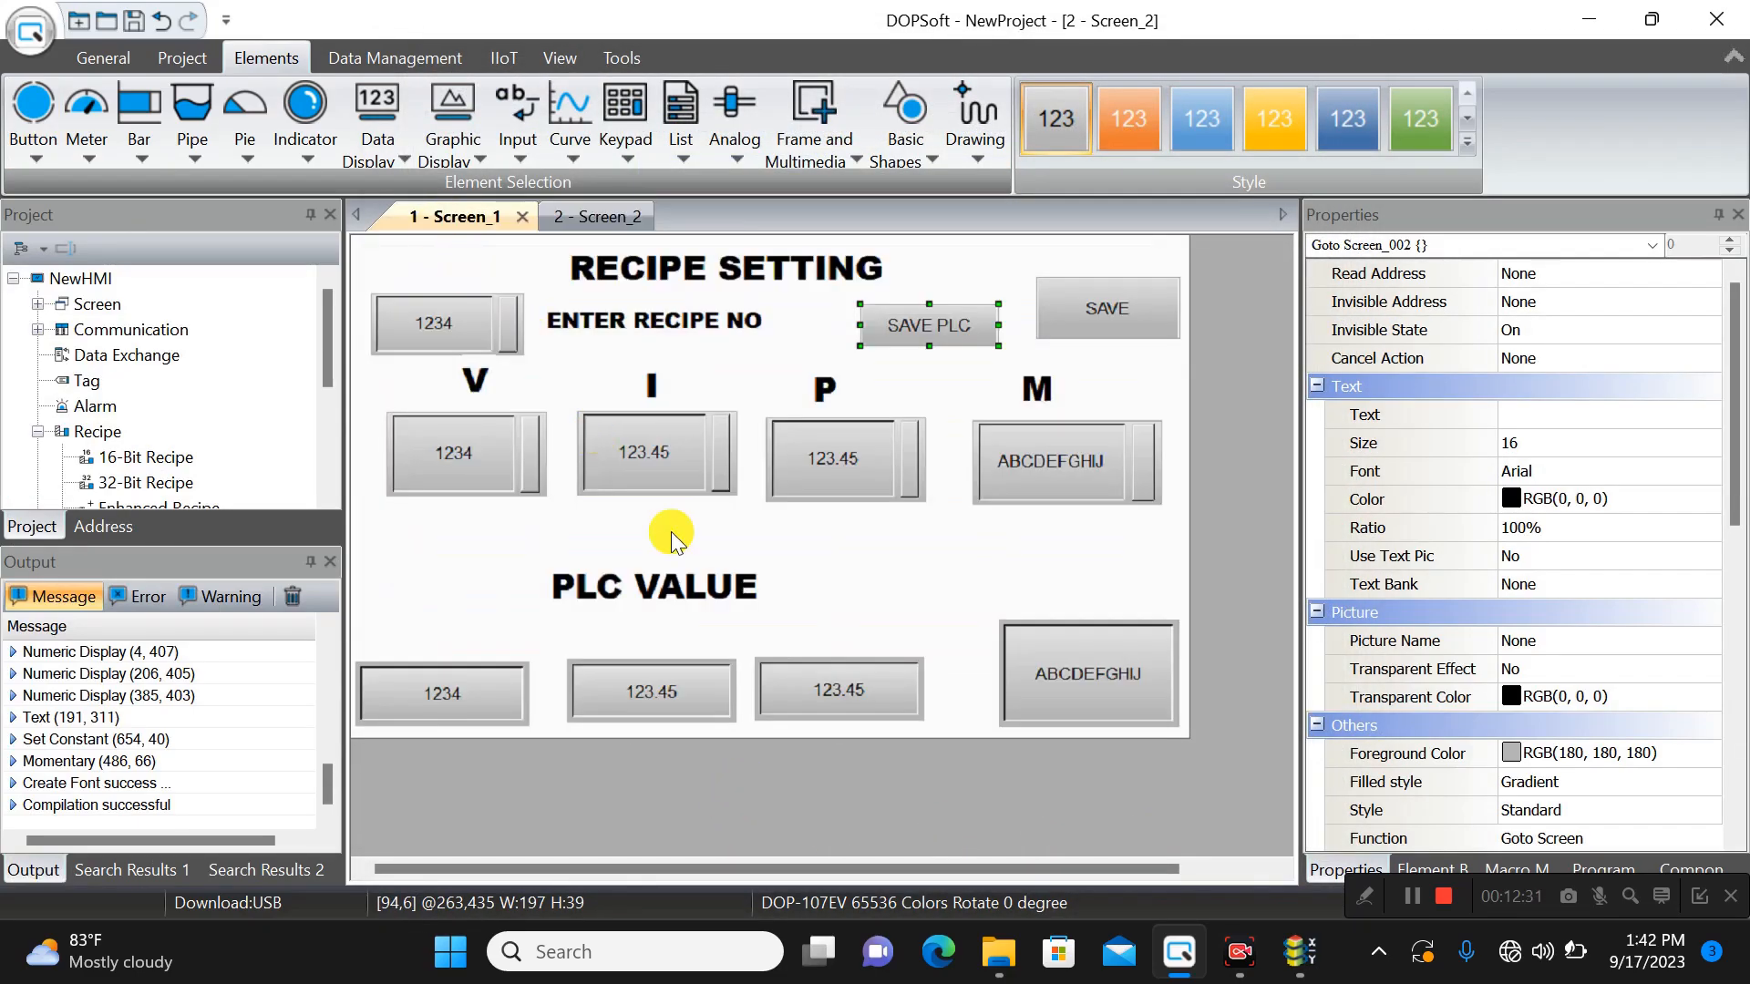
pyautogui.hotkey('ctrl', 'v')
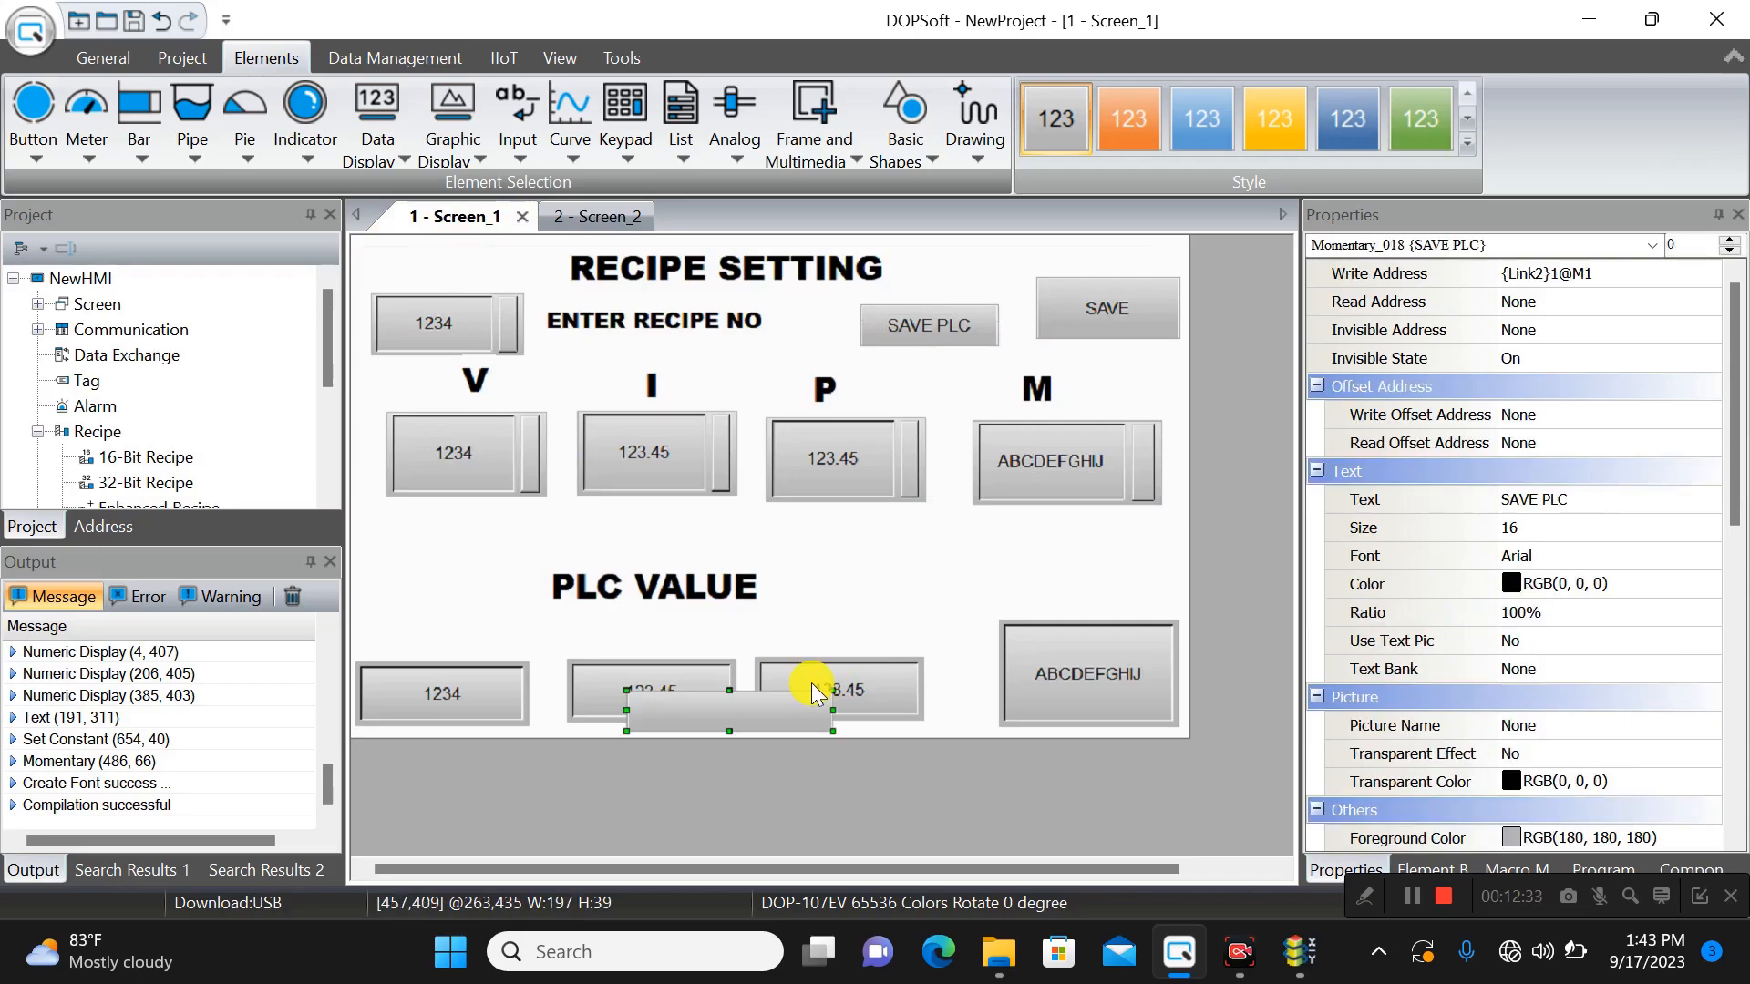
pyautogui.moveTo(768, 725); pyautogui.dragTo(781, 656)
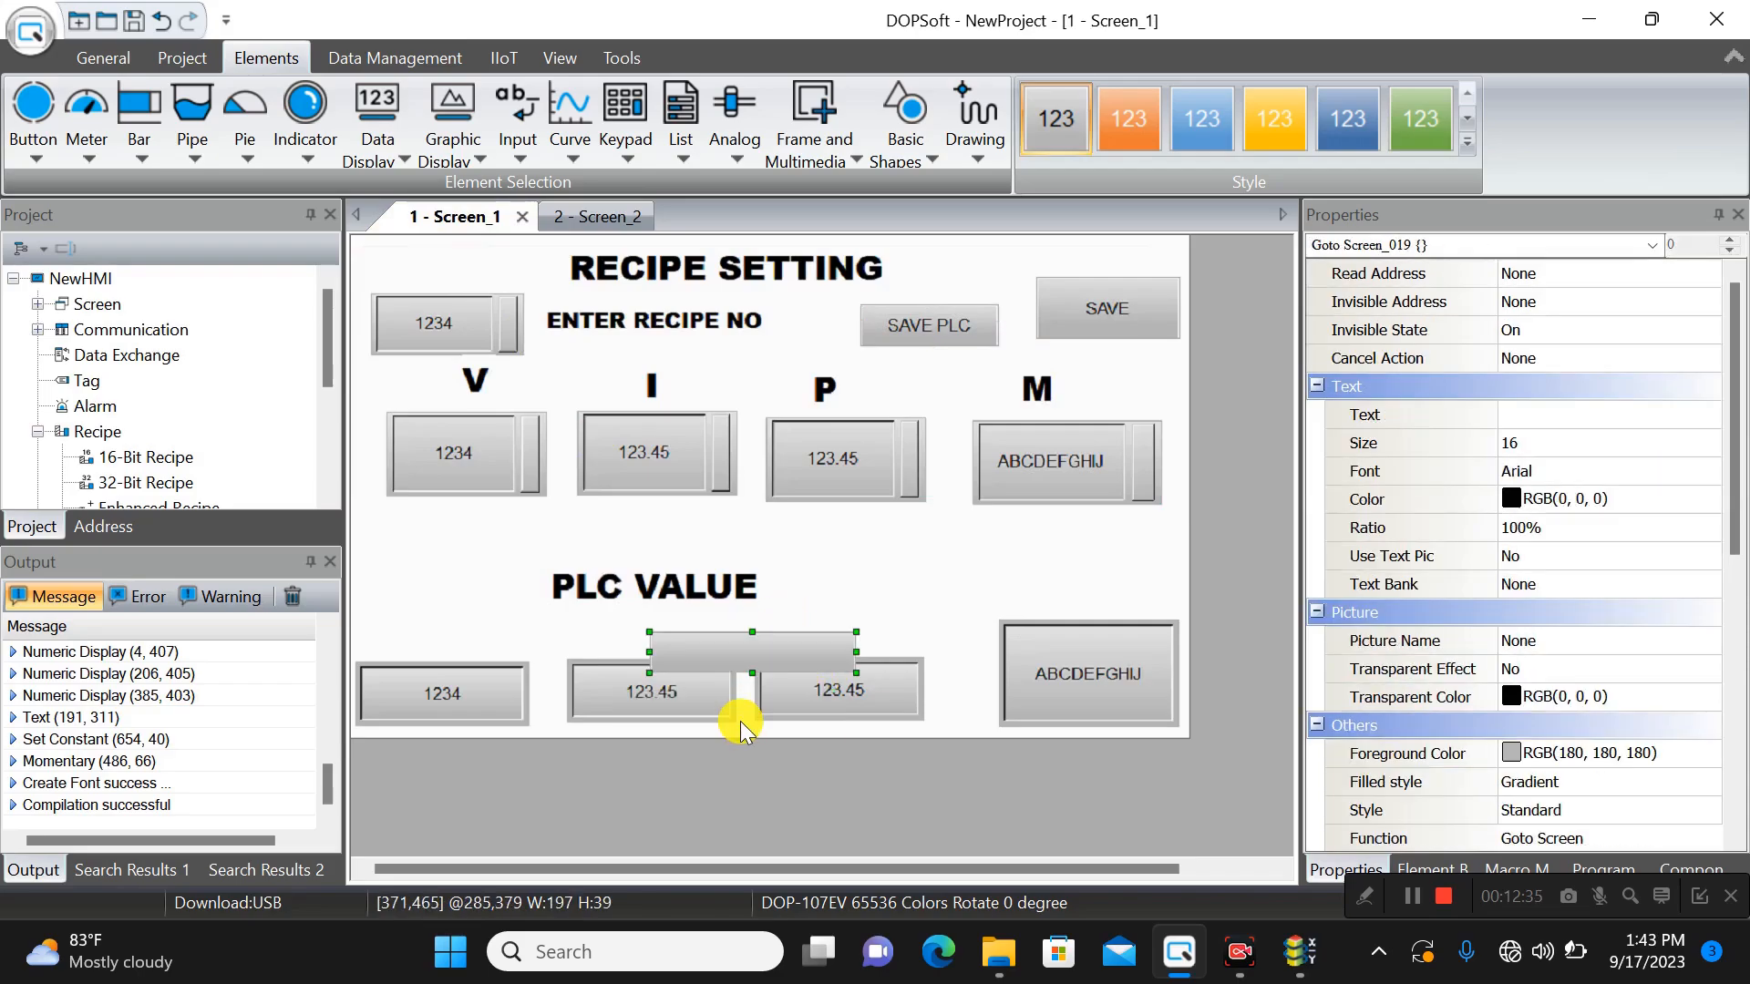
pyautogui.click(765, 649)
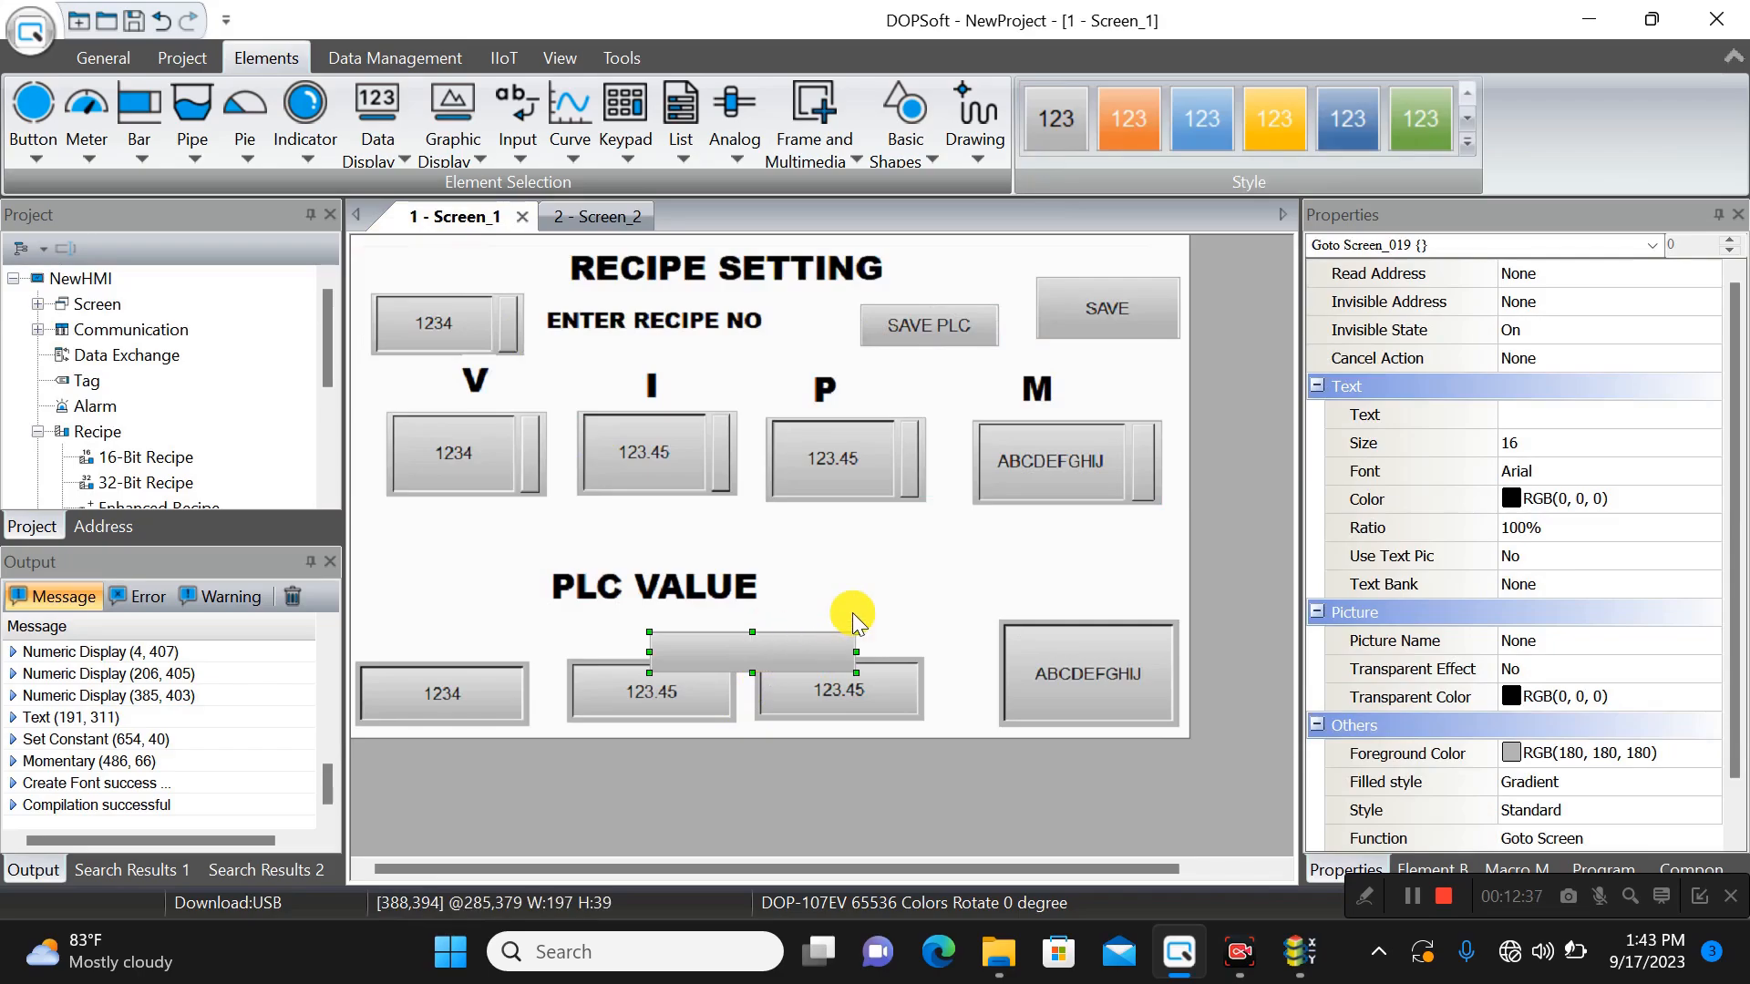
pyautogui.moveTo(925, 591); pyautogui.dragTo(931, 588)
# - Set the copied button's Goto Screen target to Screen_2
pyautogui.doubleClick(933, 590)
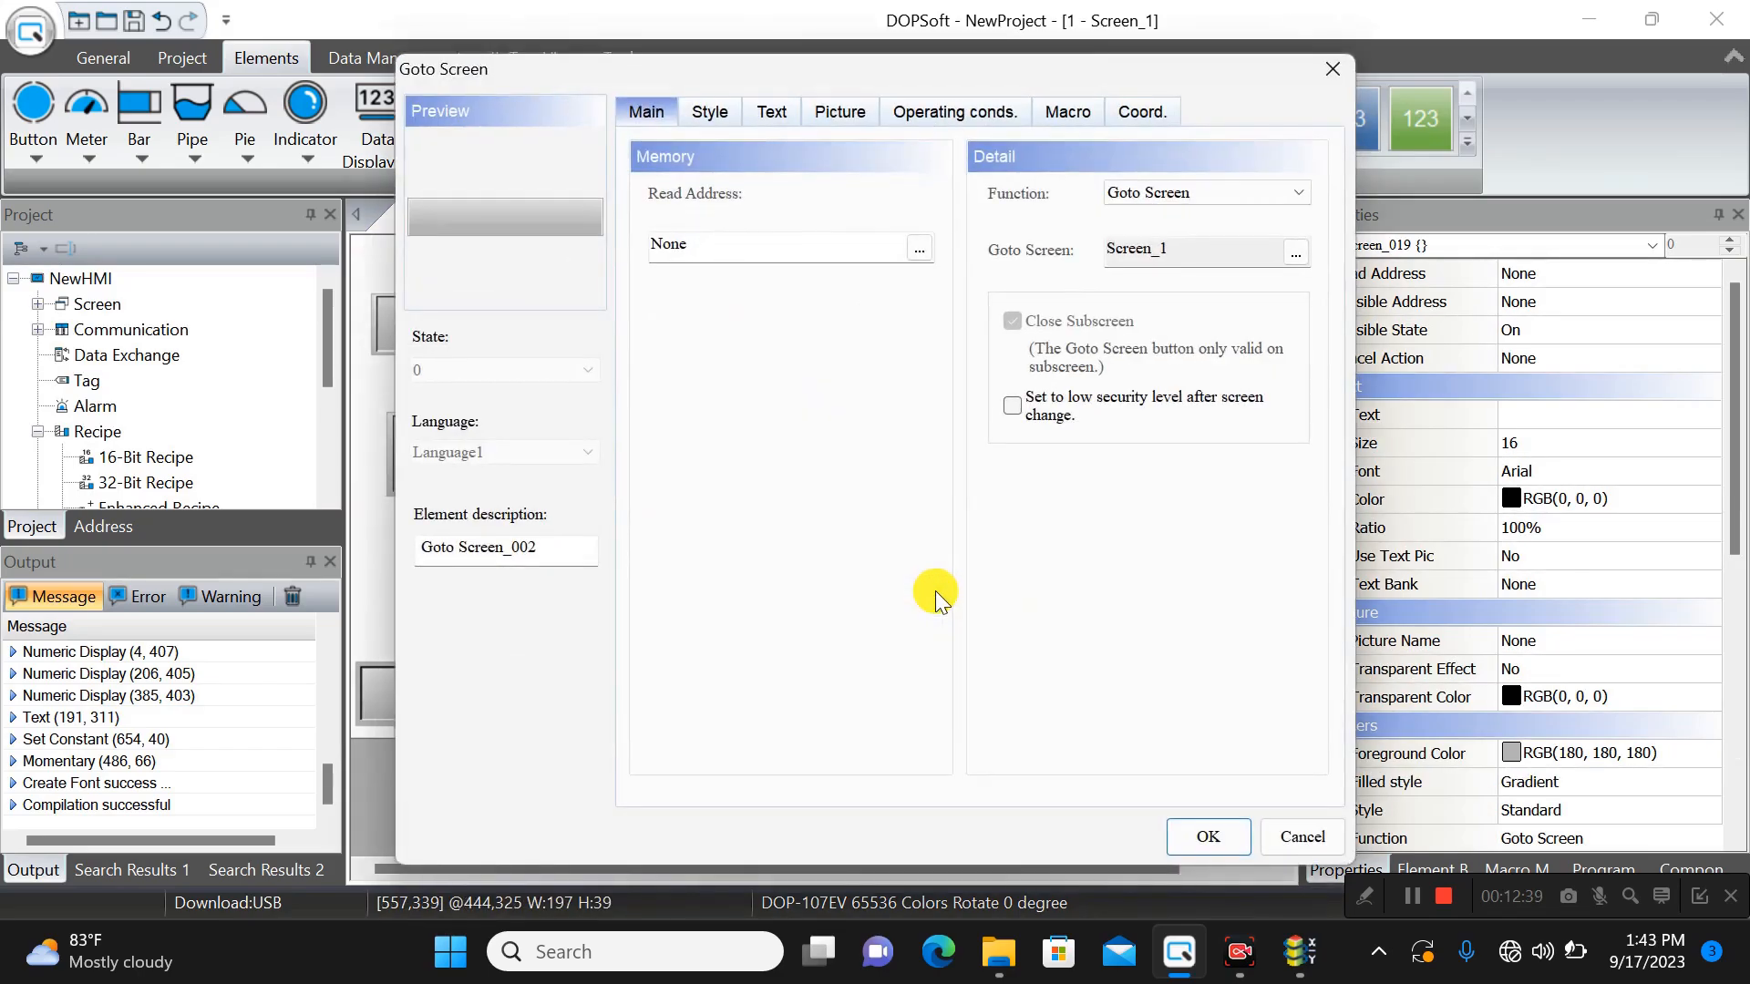
pyautogui.click(1295, 254)
pyautogui.click(519, 252)
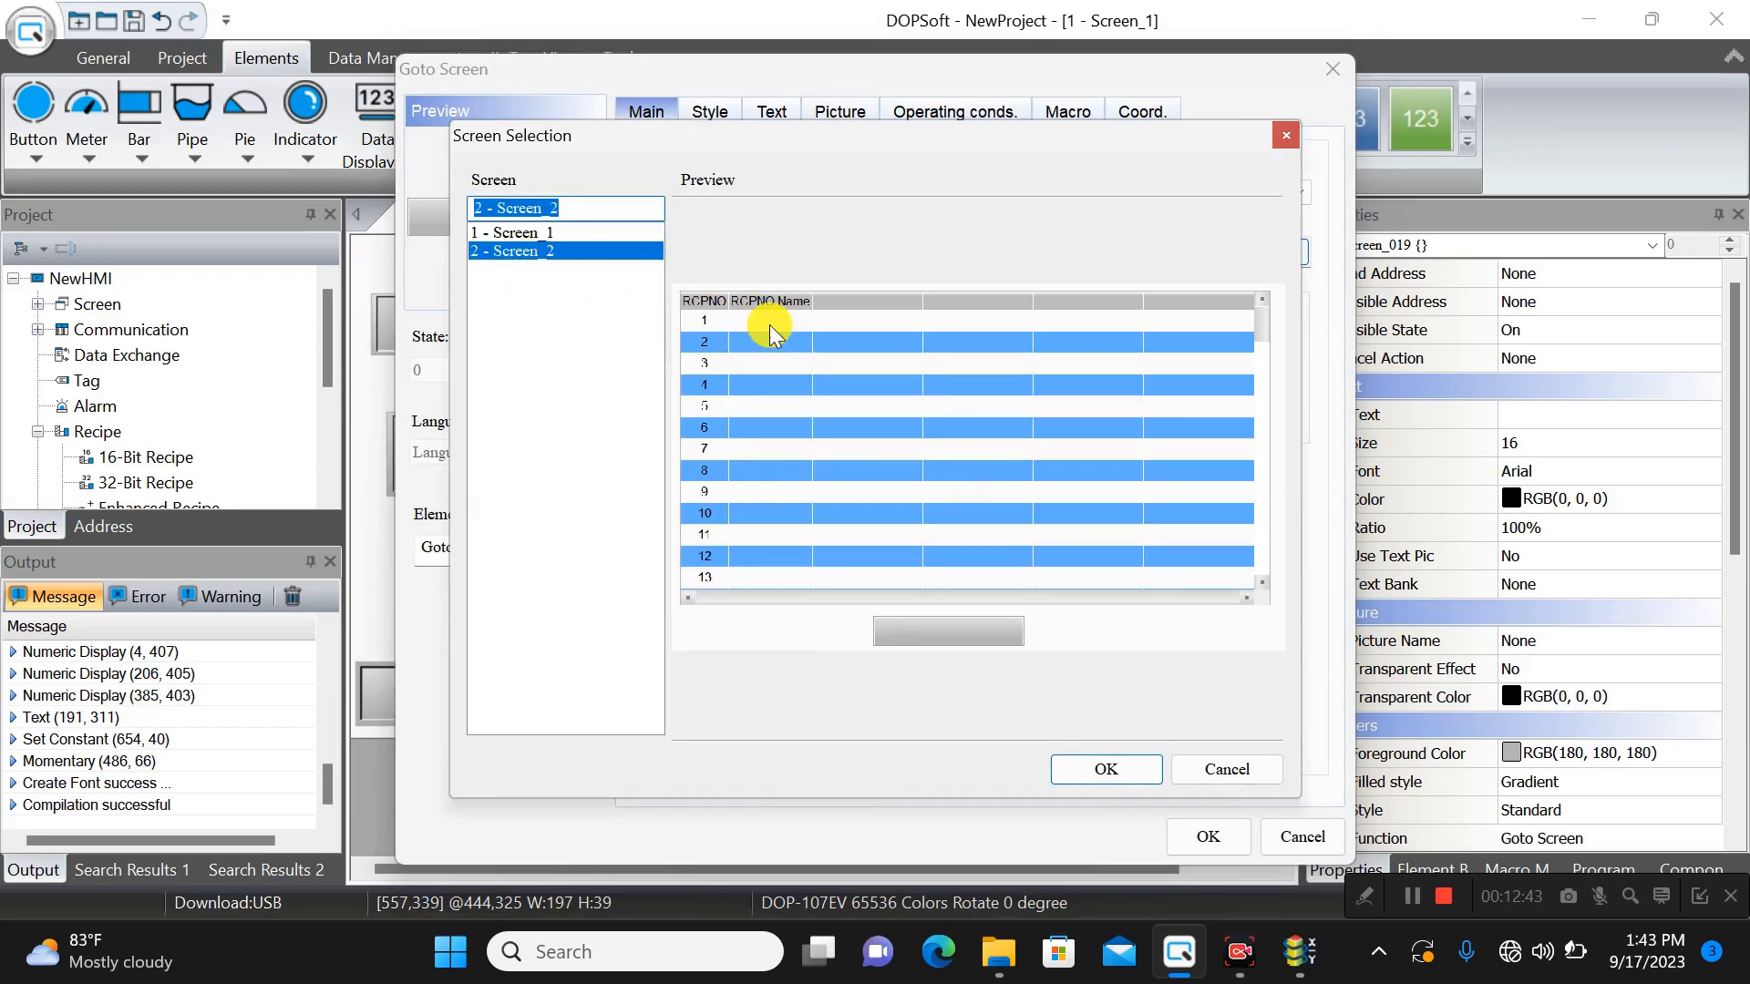
pyautogui.click(772, 117)
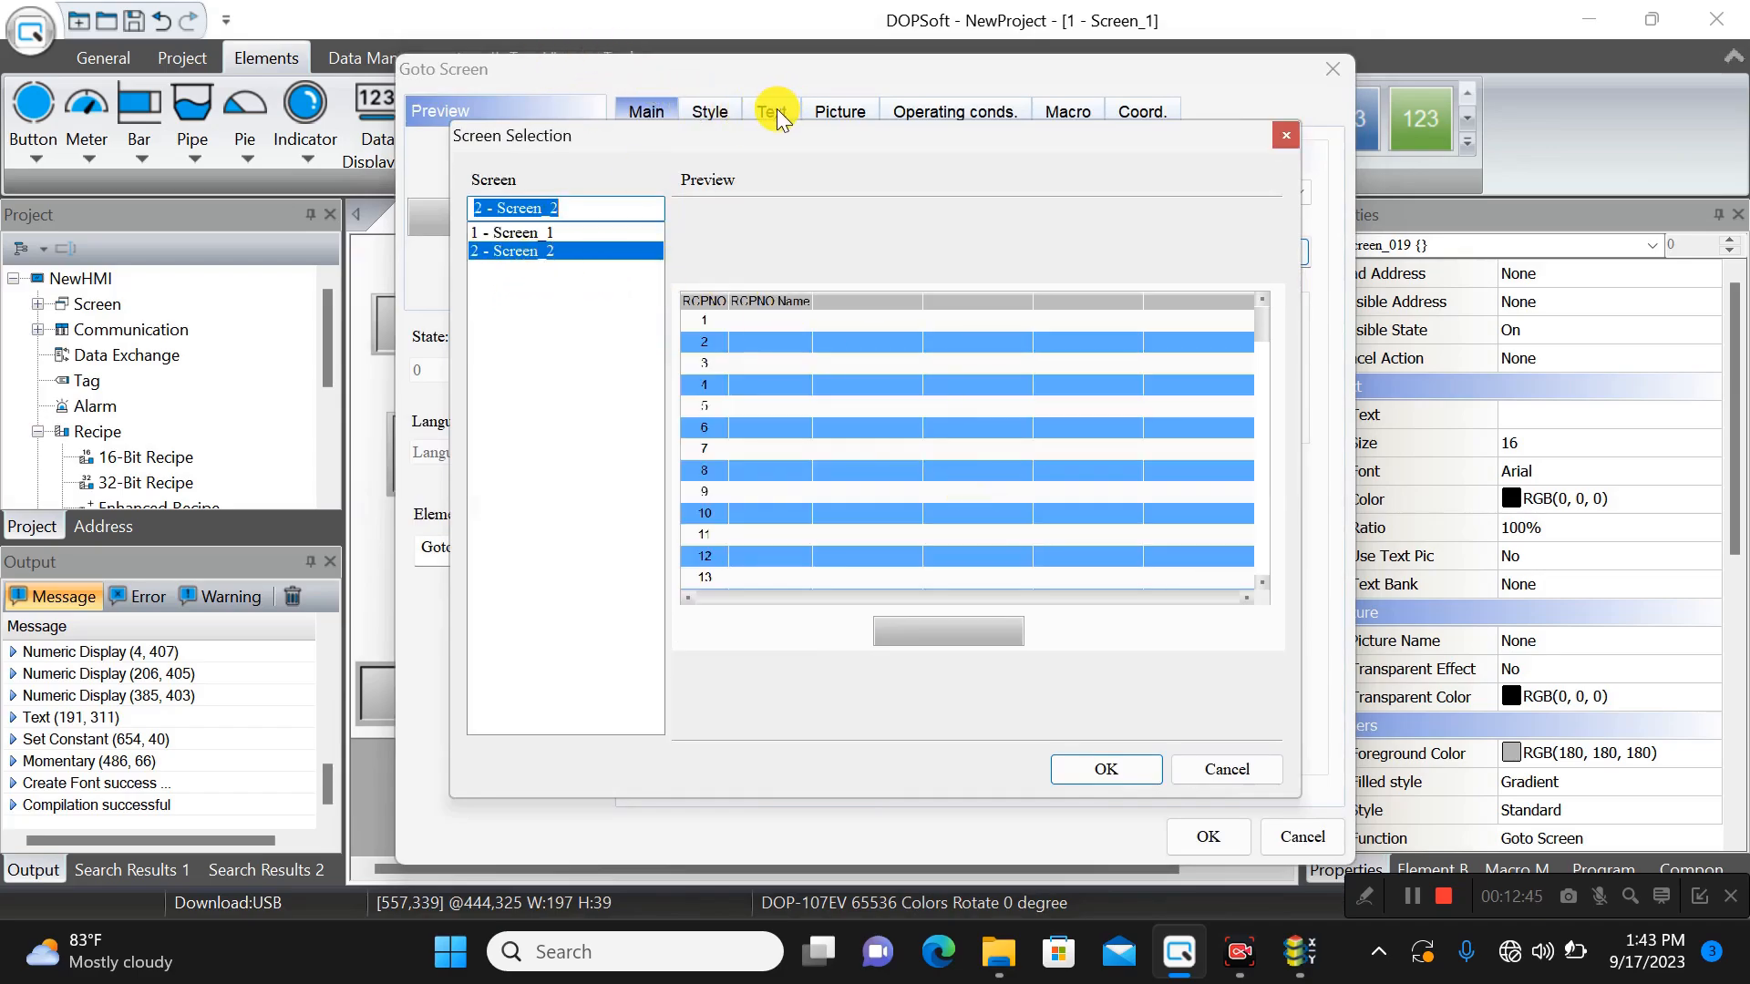
pyautogui.click(1105, 770)
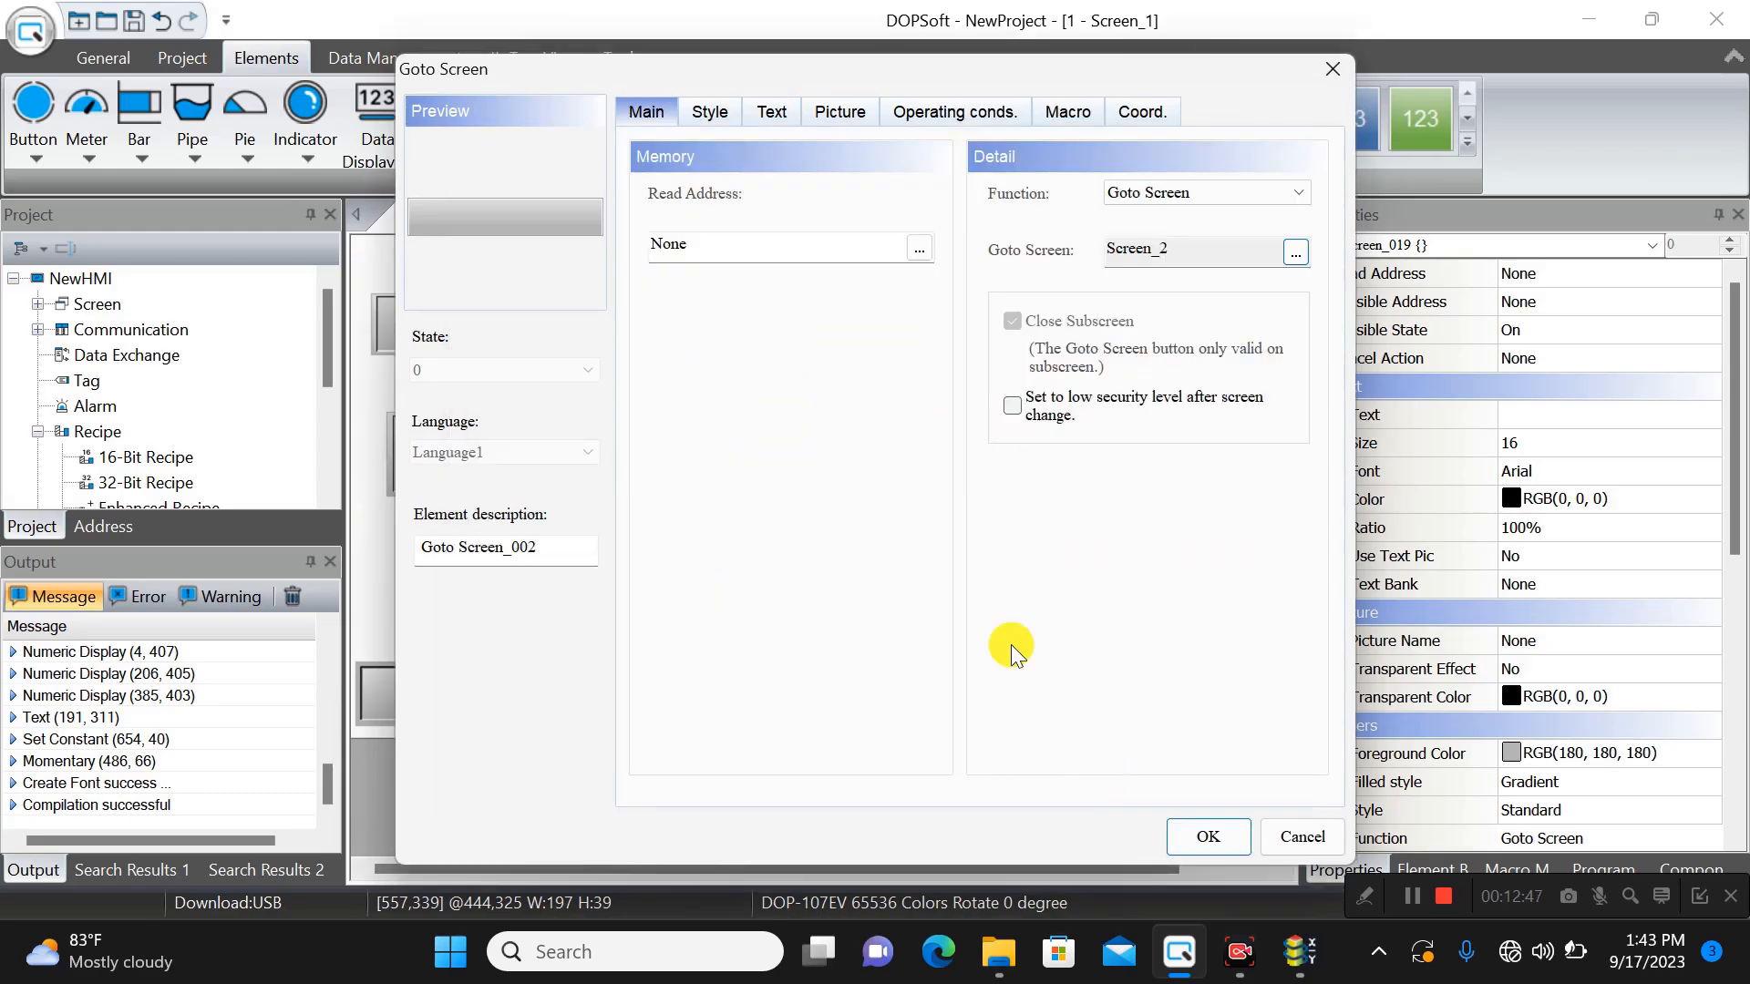
# - Label the Screen_1 Goto Screen button SHOW RE and move it above the PLC character display
pyautogui.click(770, 123)
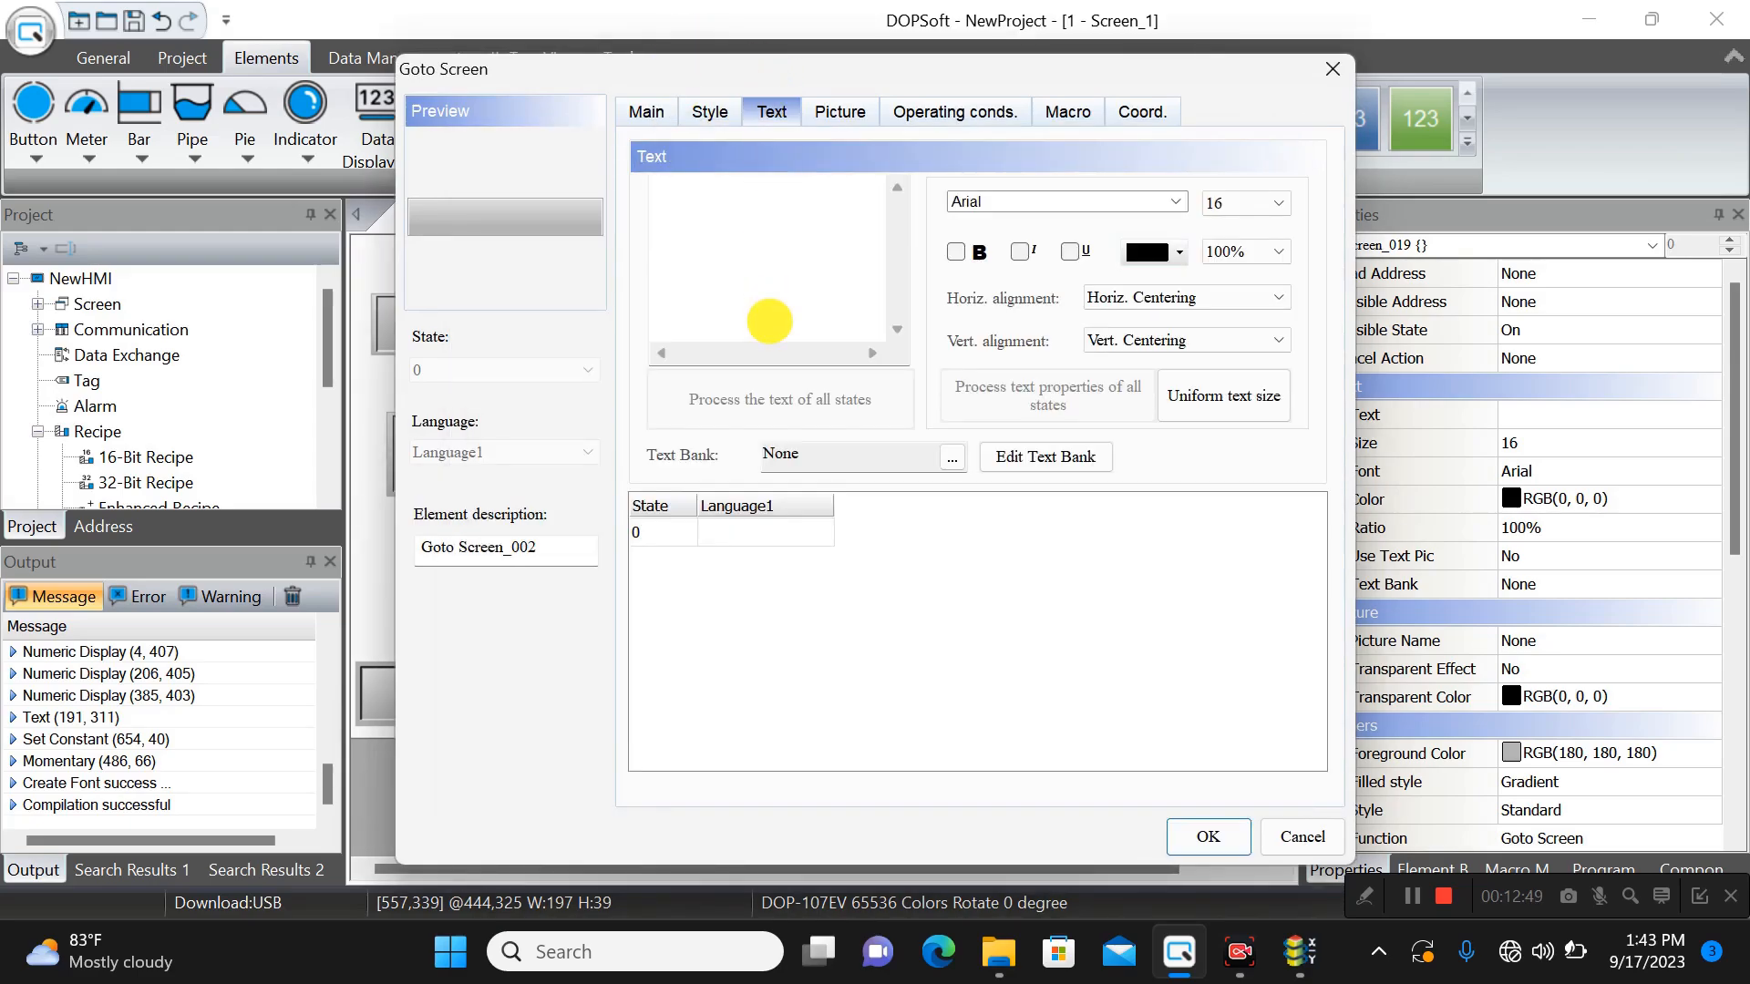
pyautogui.write('SH')
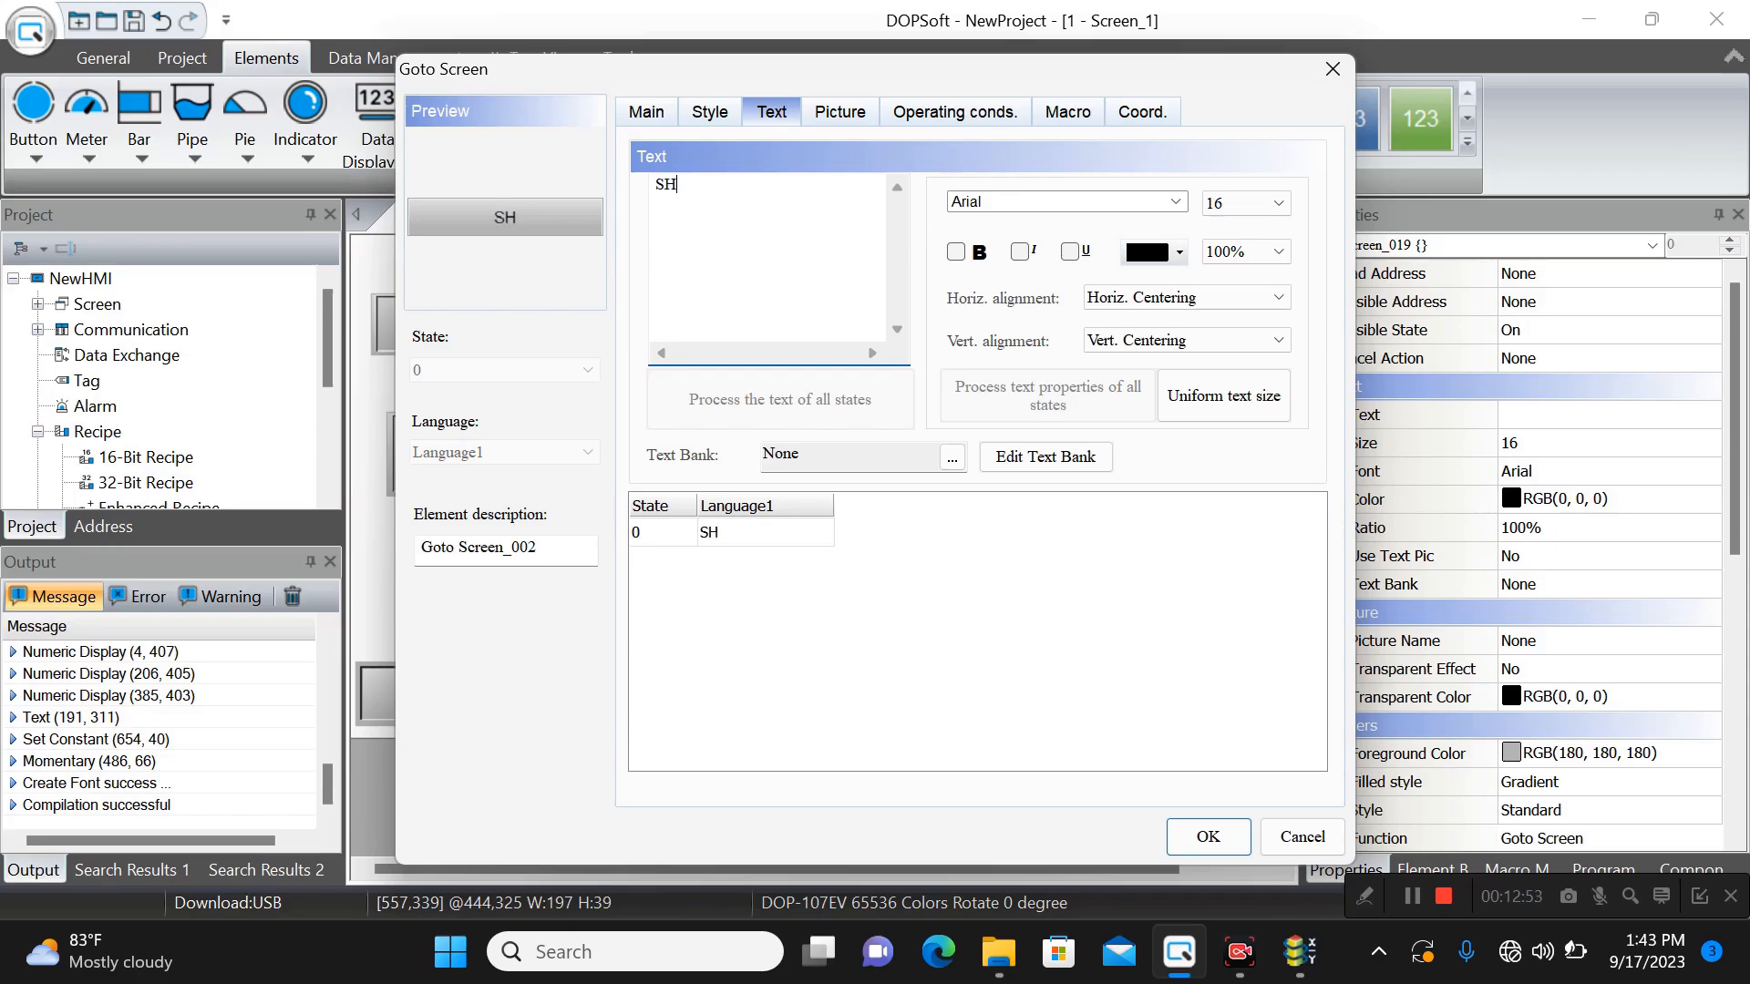
pyautogui.write('OW RE')
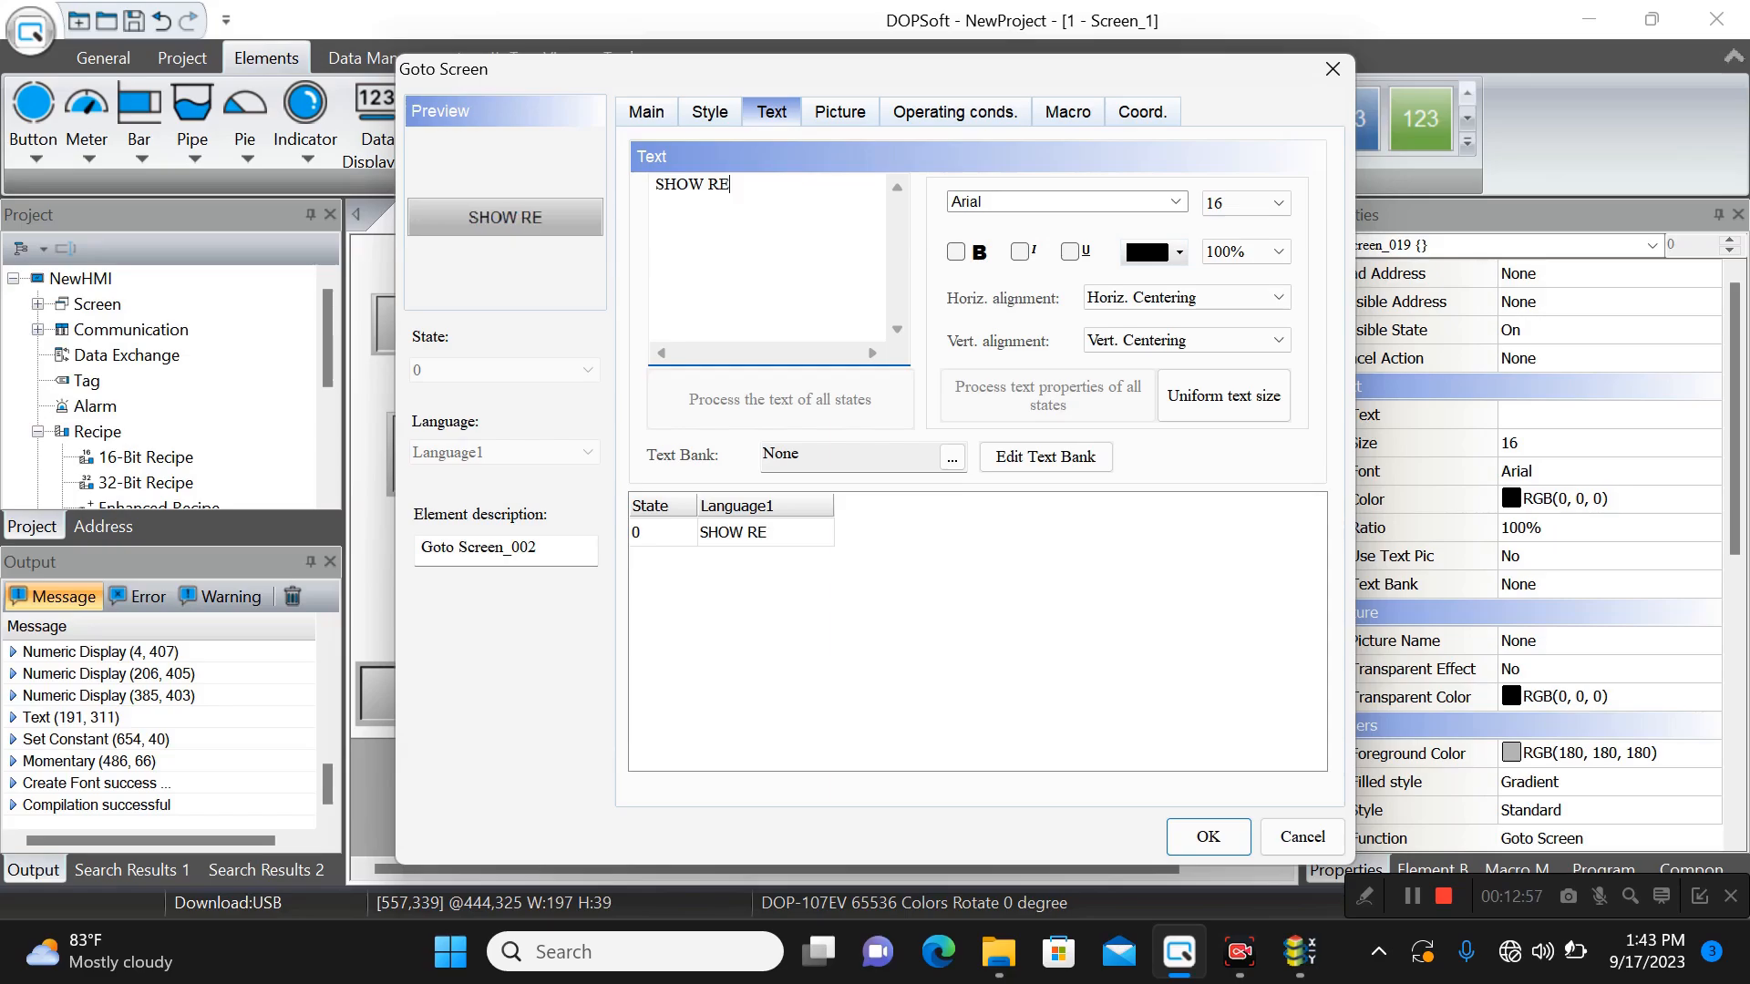
pyautogui.click(1205, 836)
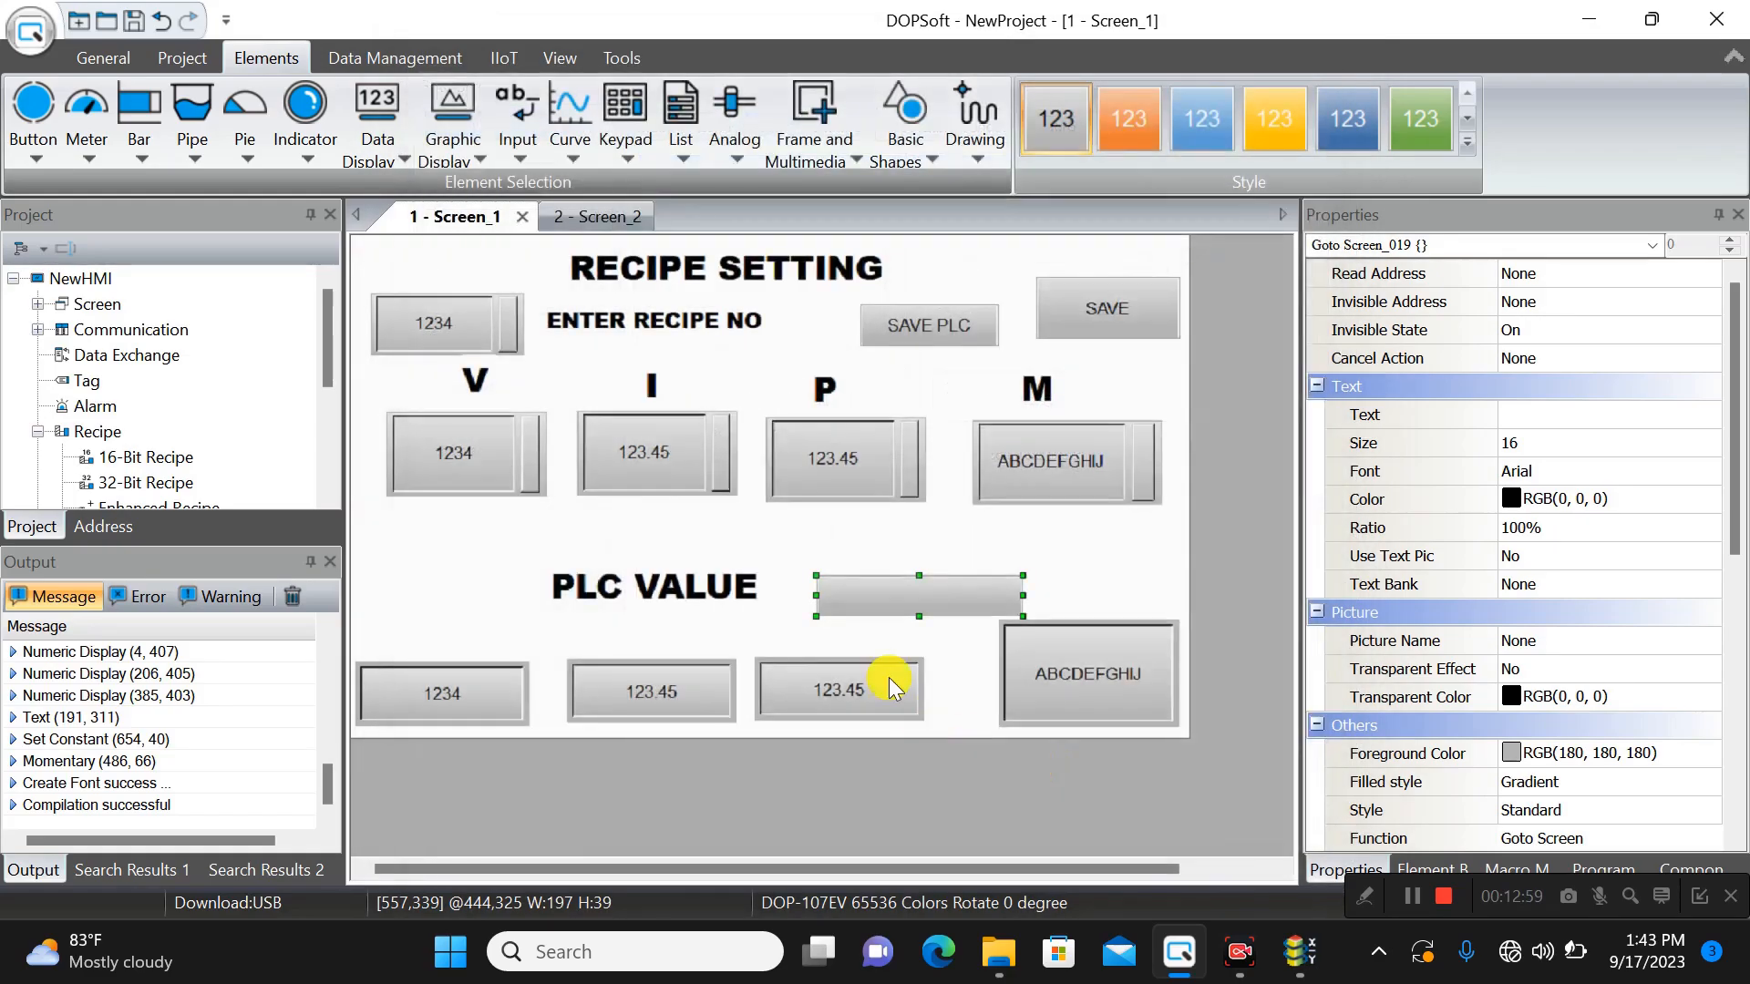
pyautogui.moveTo(936, 602); pyautogui.dragTo(1071, 576)
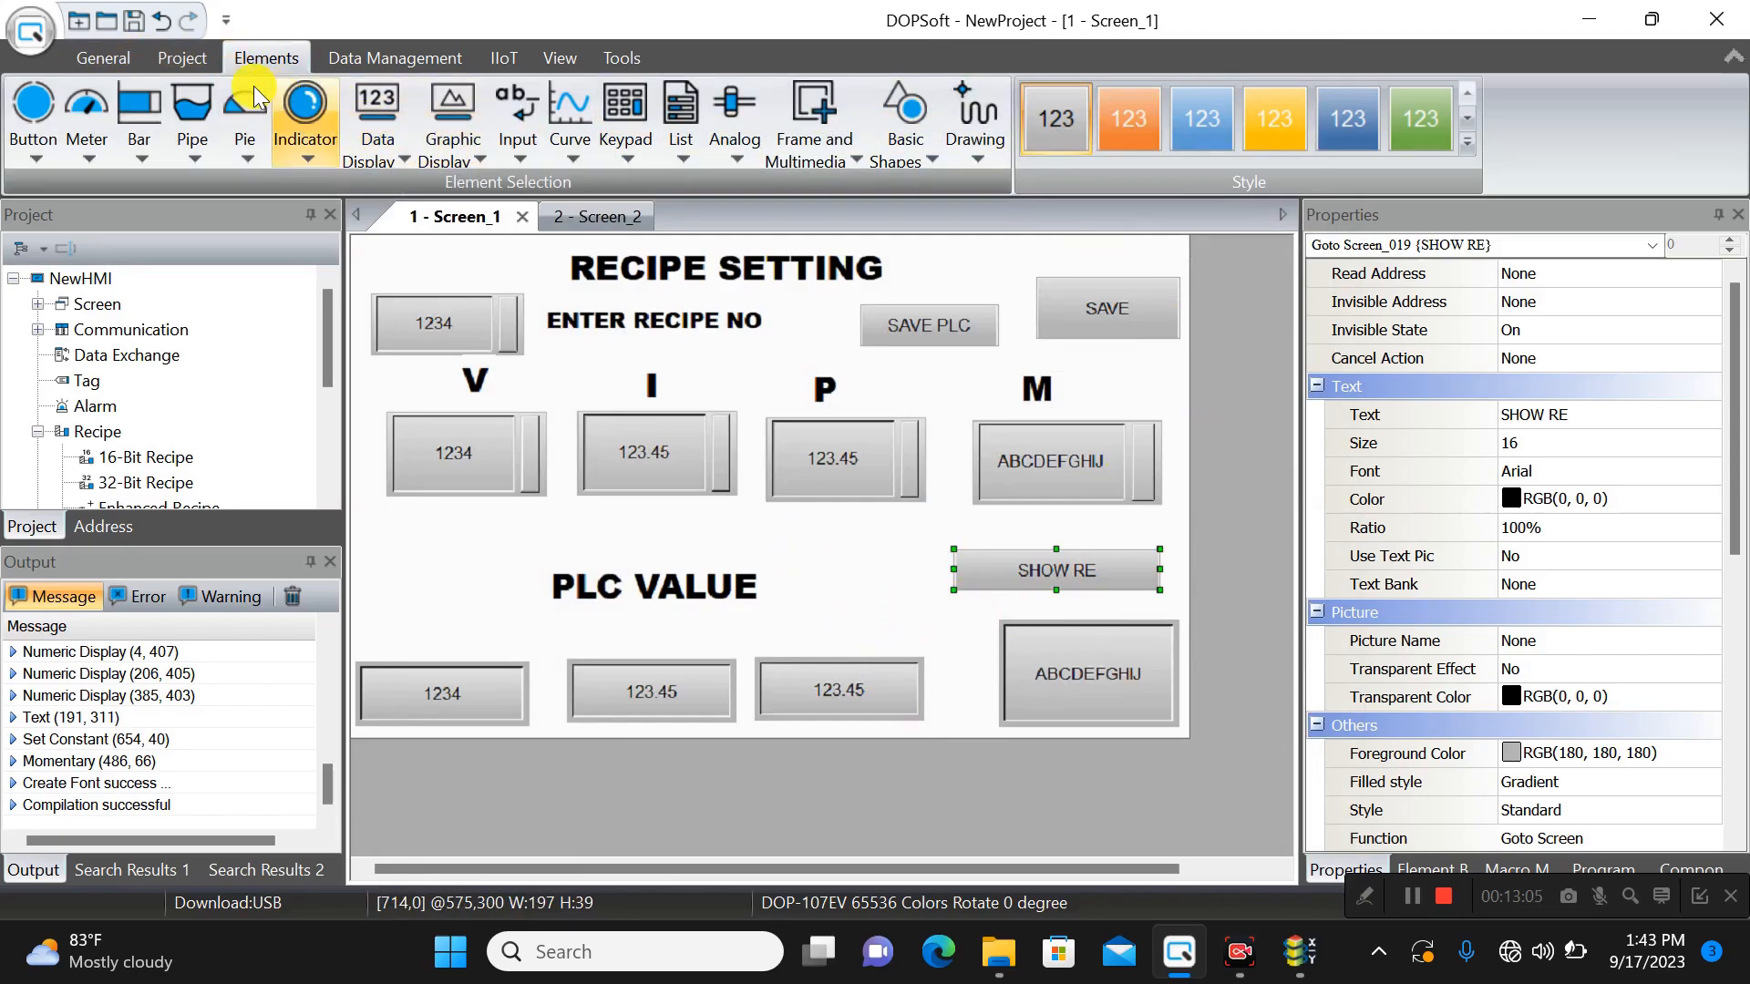
# - Start the offline simulation and set the V value of recipe 1 to 85
pyautogui.click(183, 58)
pyautogui.click(493, 138)
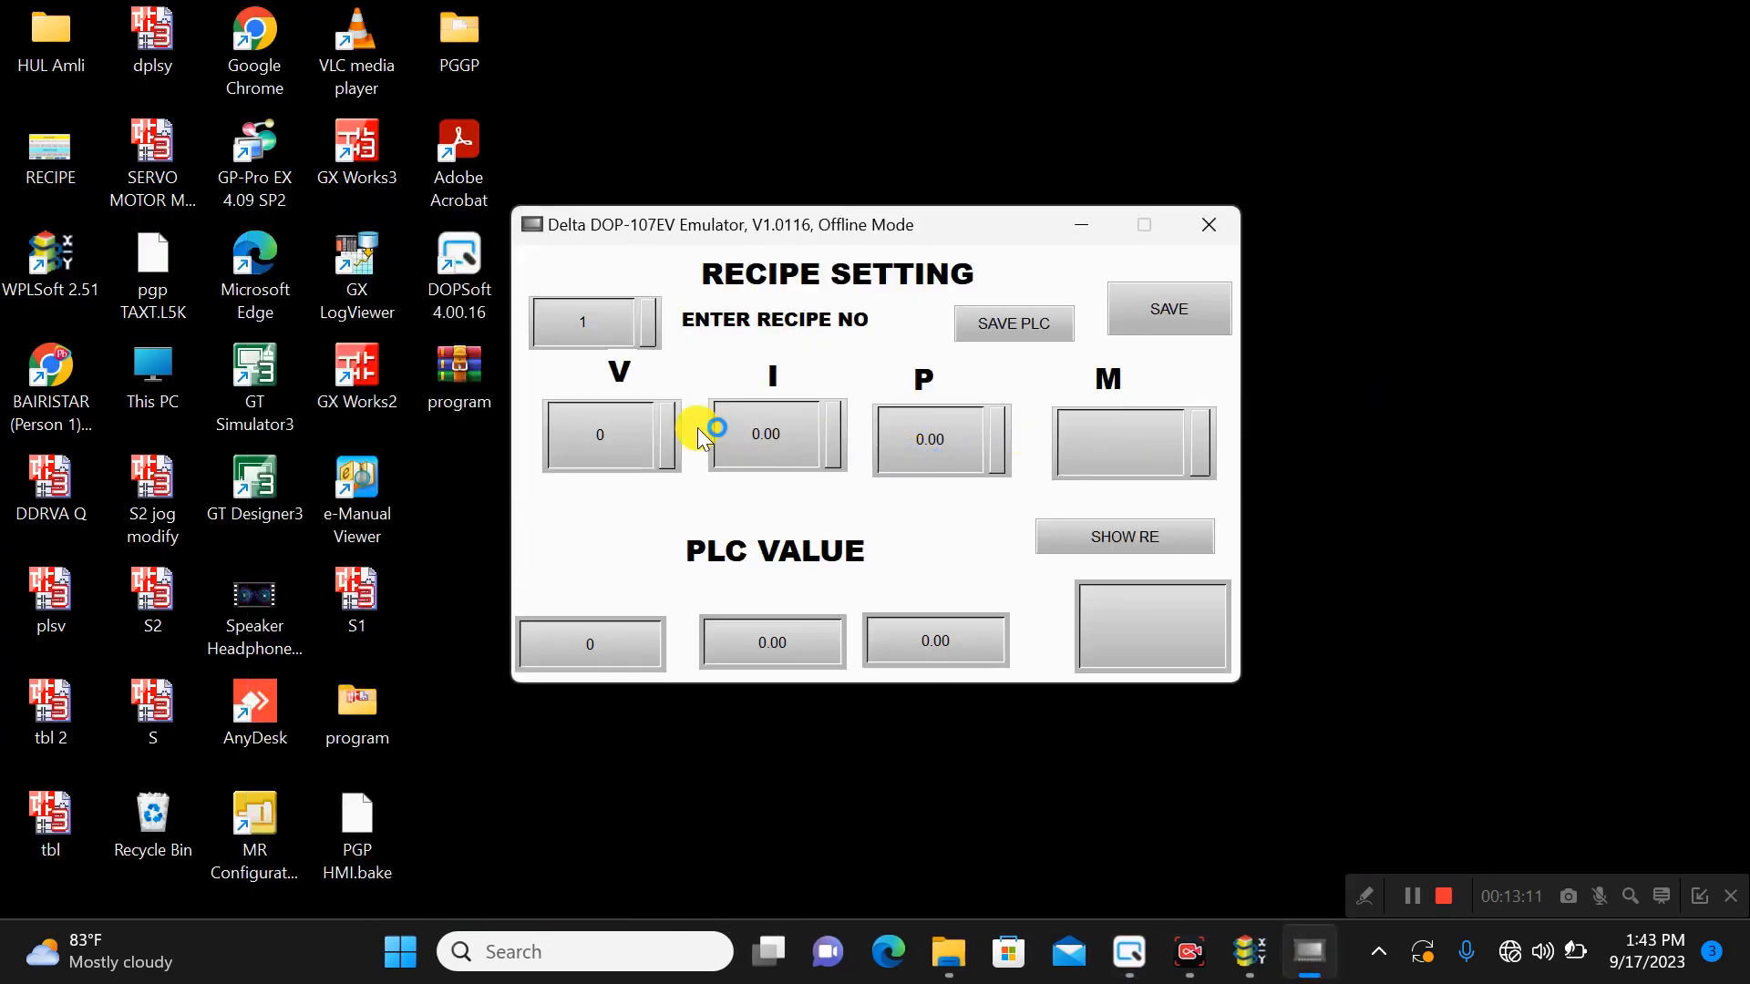
pyautogui.click(624, 447)
pyautogui.click(809, 529)
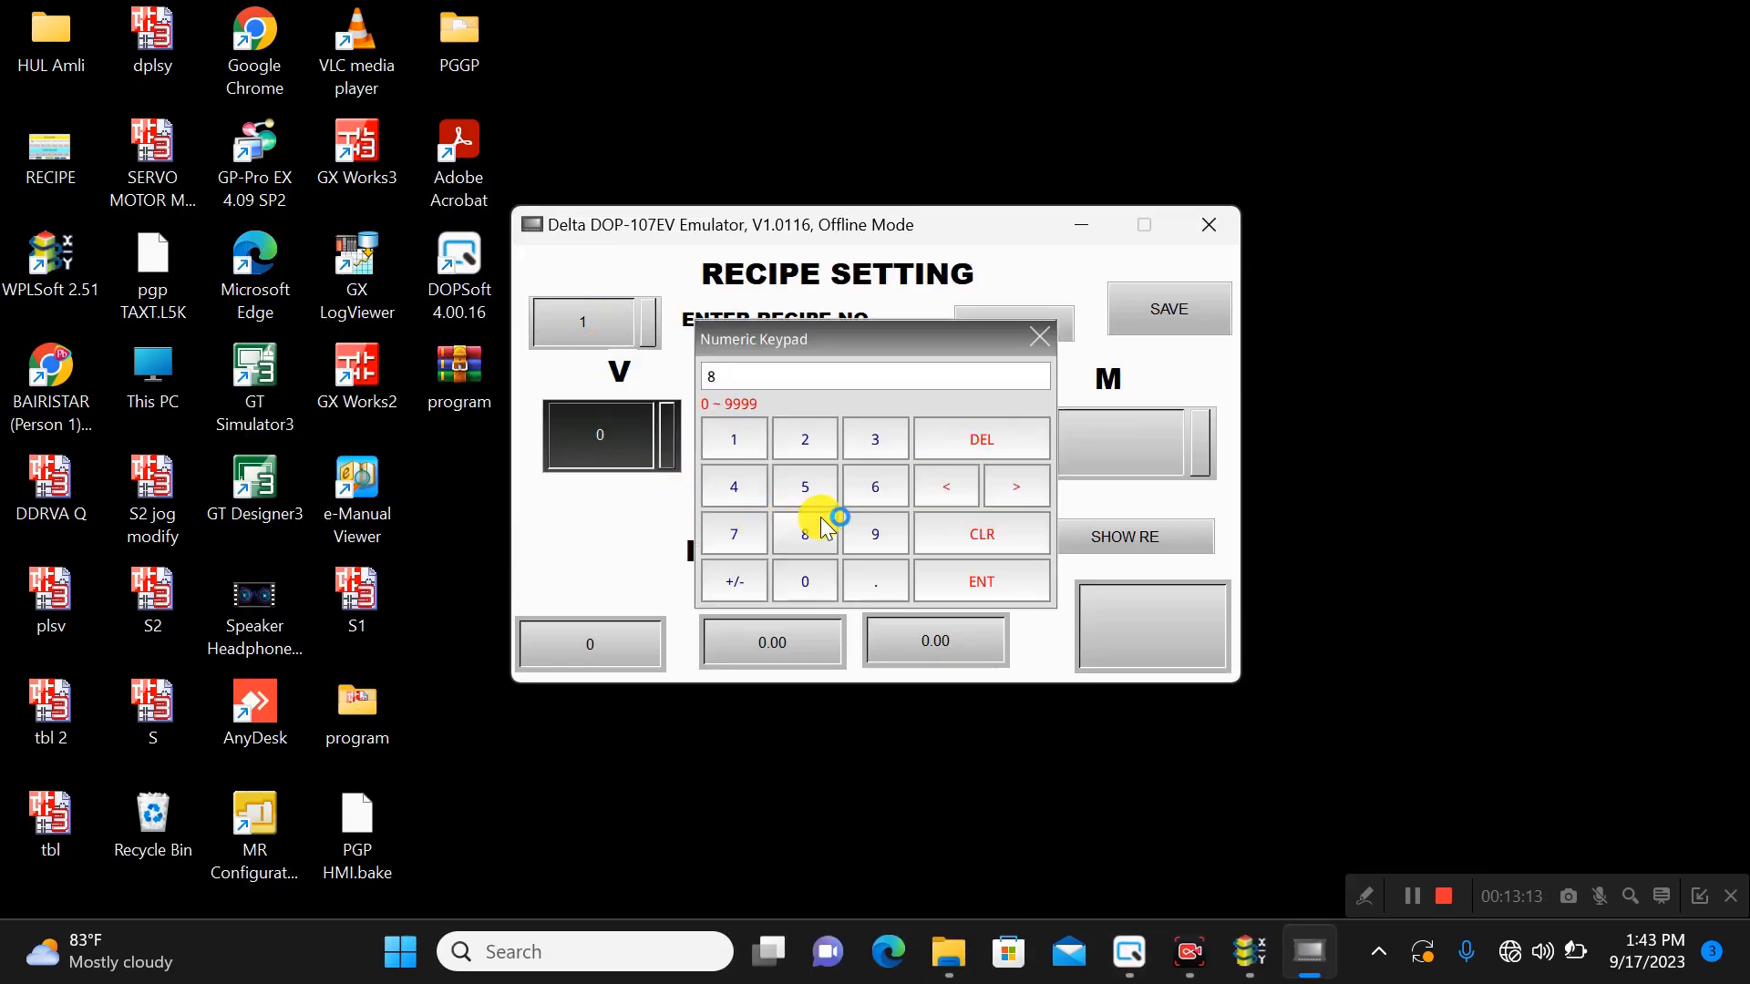
pyautogui.click(821, 486)
pyautogui.click(993, 575)
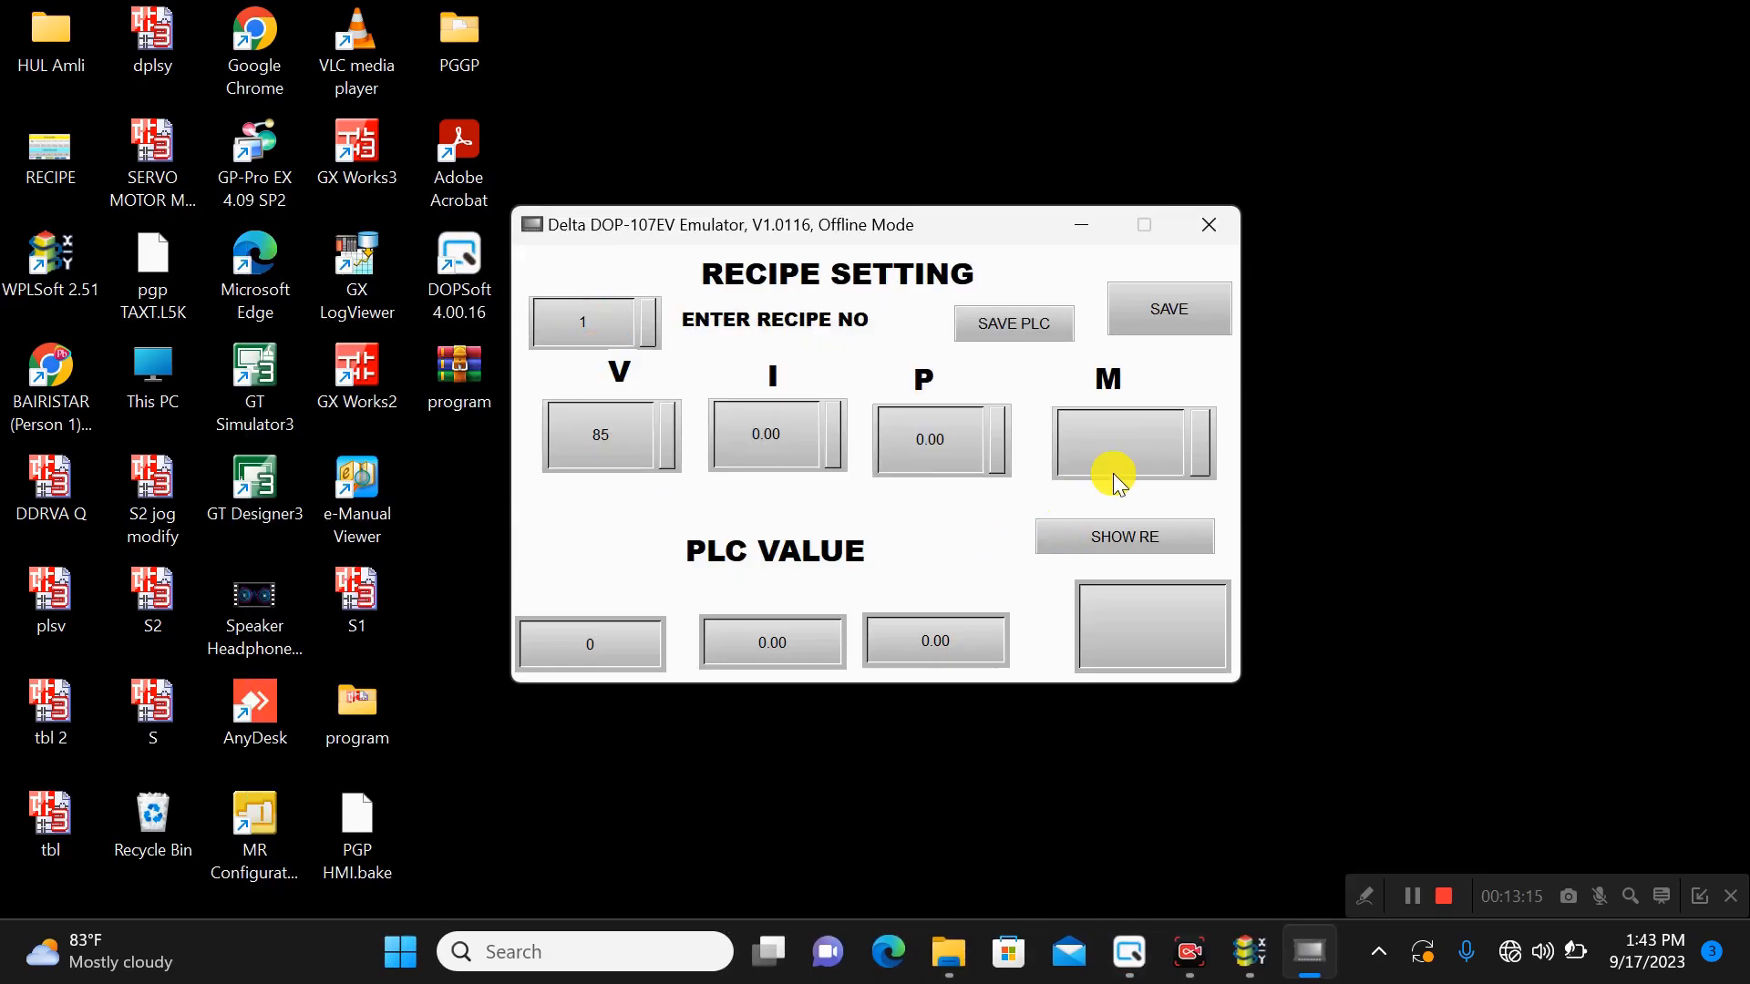
# - Complete recipe 1 with M as LH and I as 58, and save it to the PLC
pyautogui.click(1112, 467)
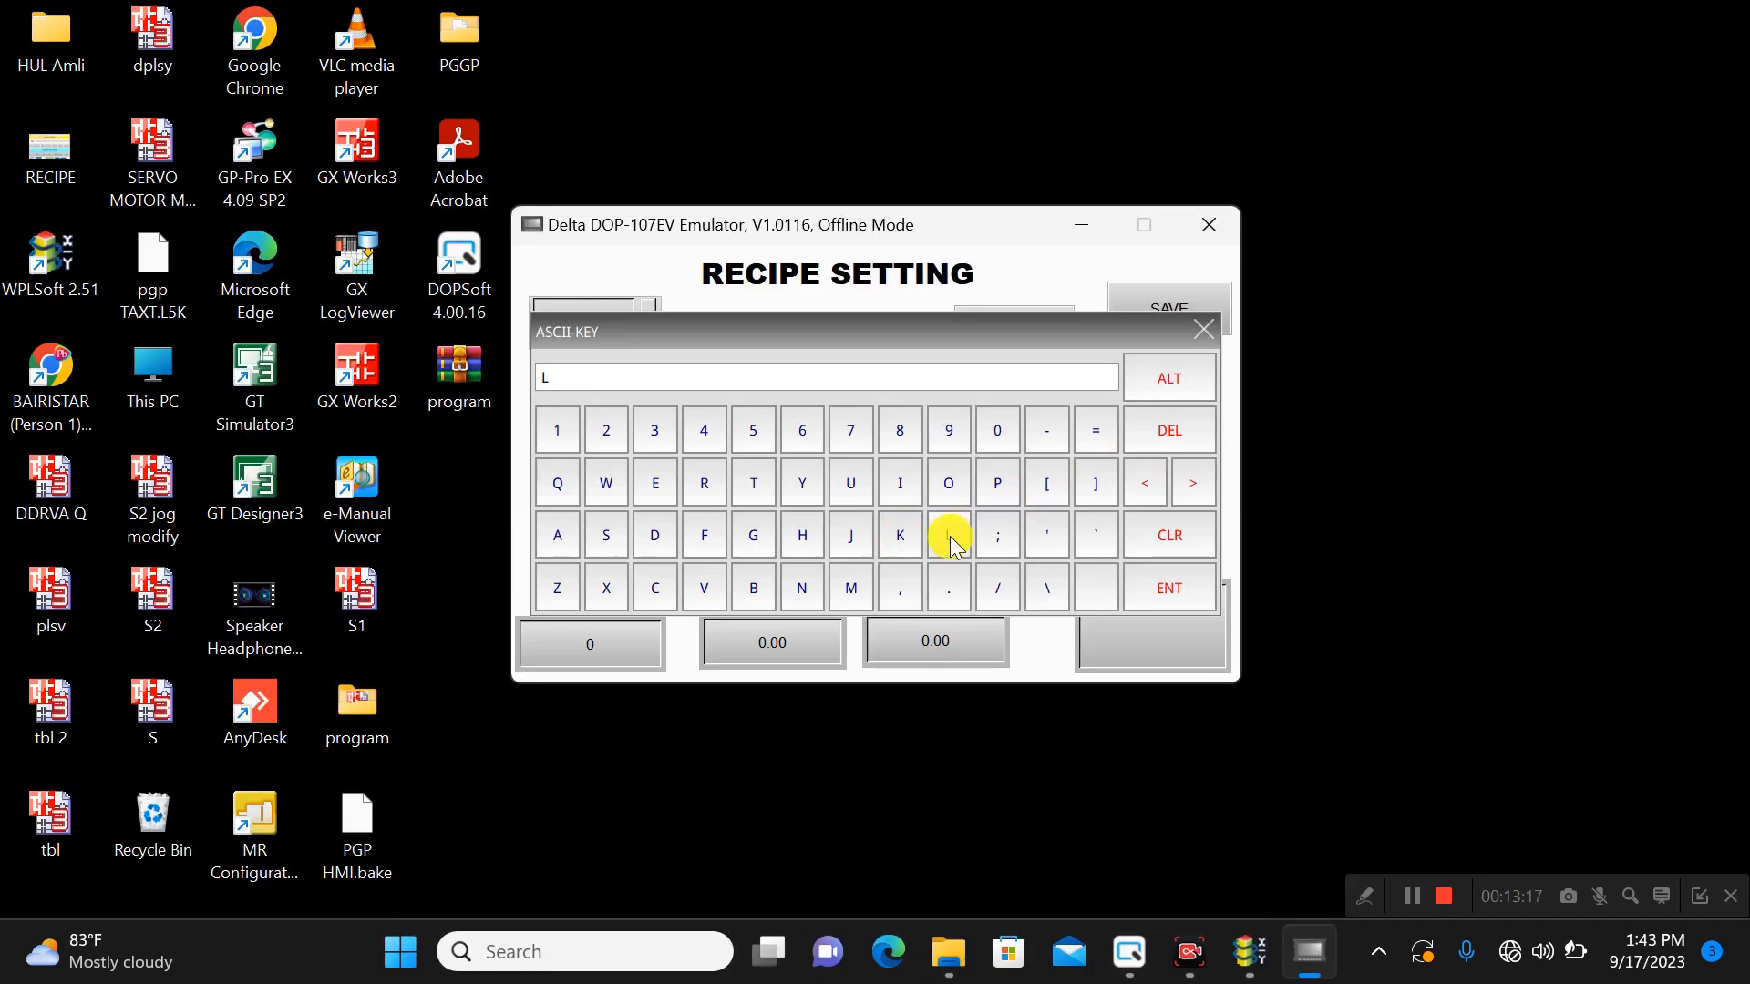
pyautogui.click(802, 535)
pyautogui.click(1169, 588)
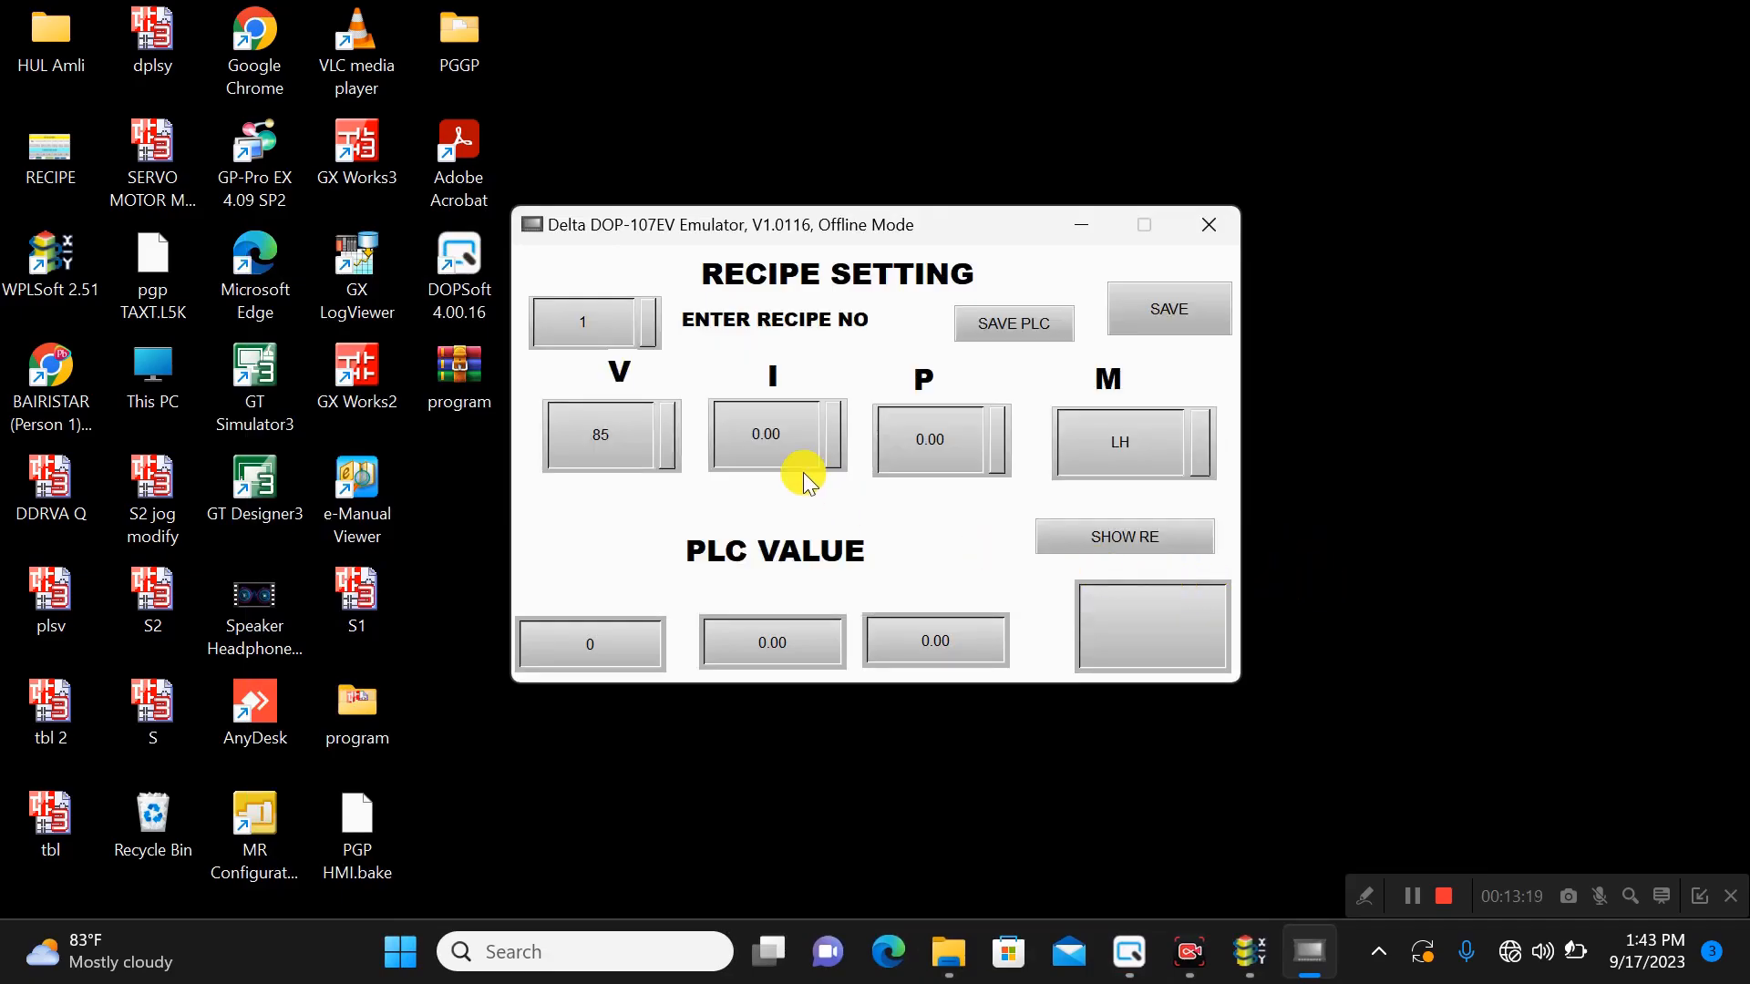
pyautogui.click(802, 470)
pyautogui.click(806, 492)
pyautogui.click(806, 528)
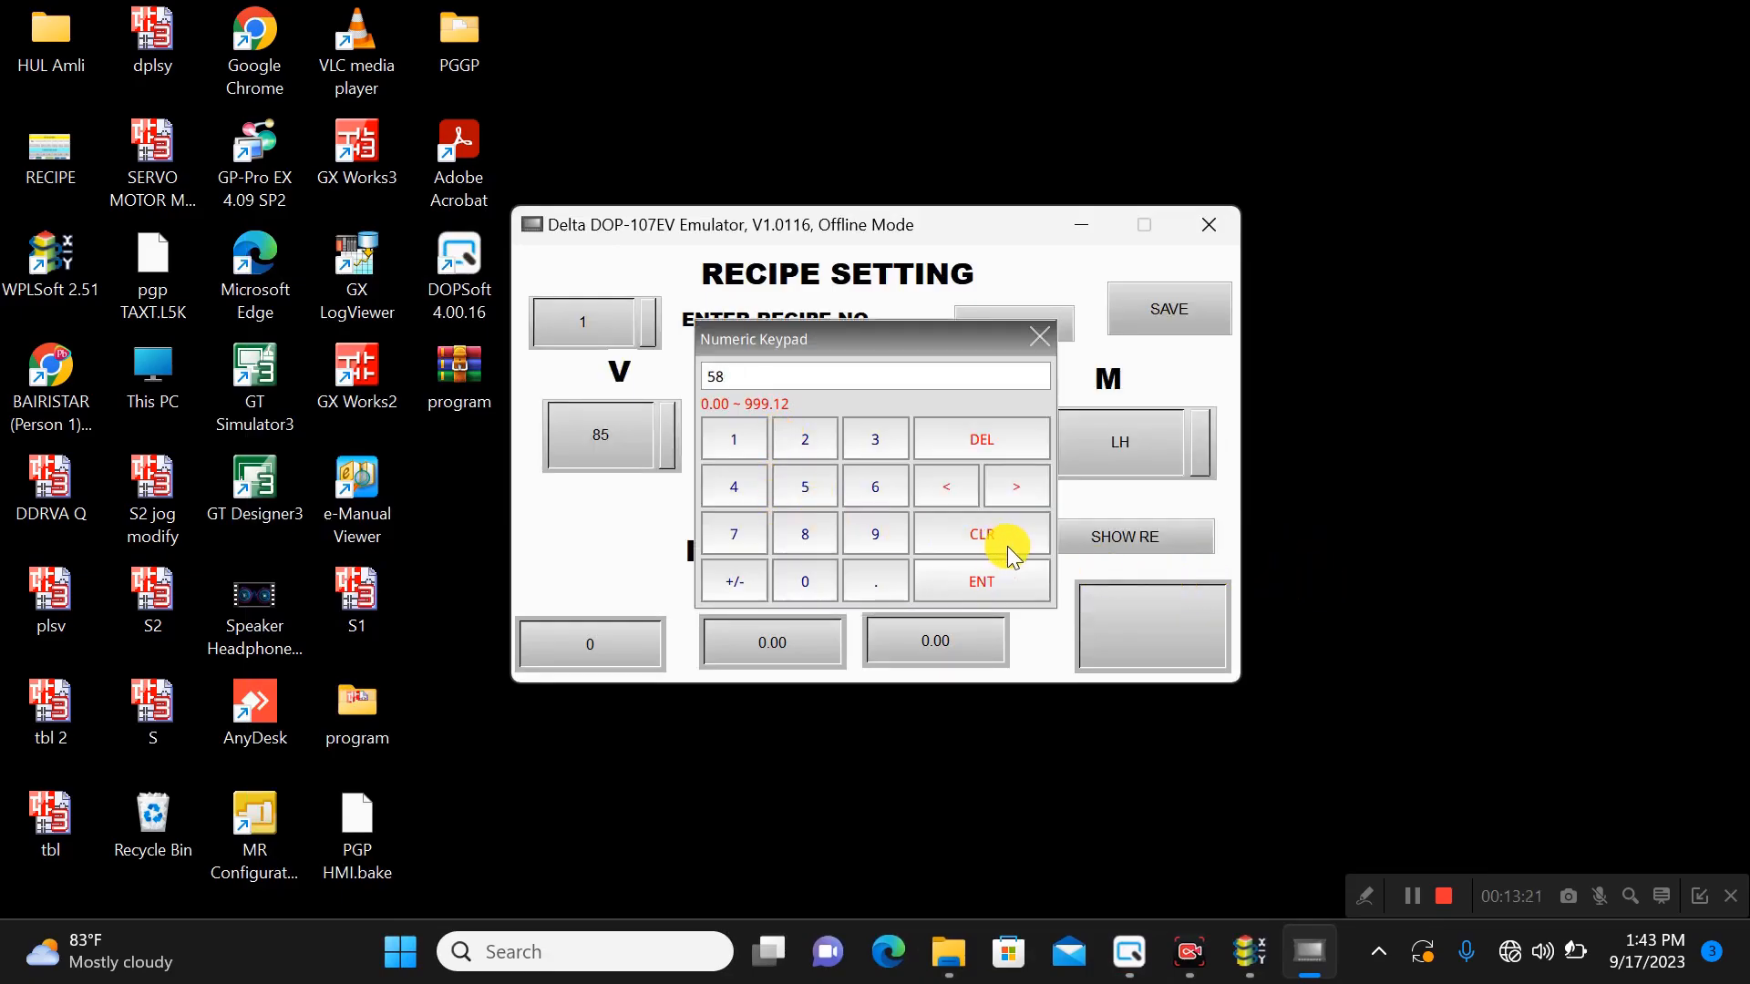
pyautogui.click(990, 588)
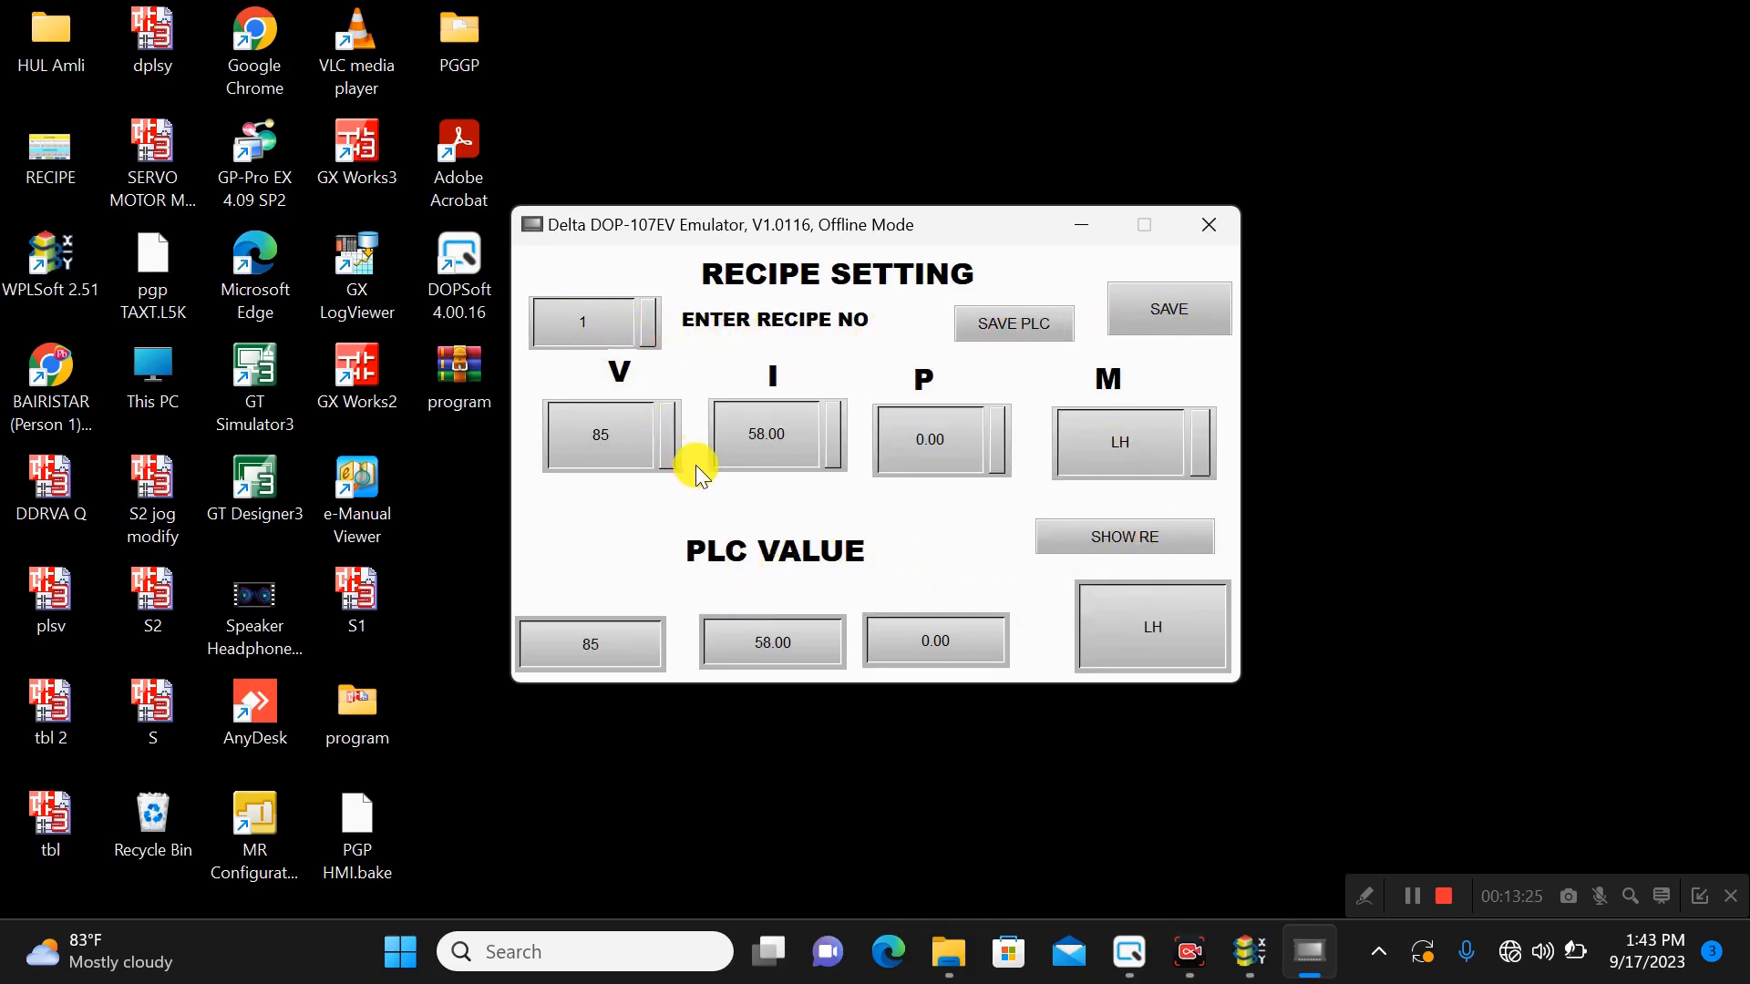
# - Select recipe number 5 and set its V value to 45
pyautogui.click(613, 323)
pyautogui.click(805, 483)
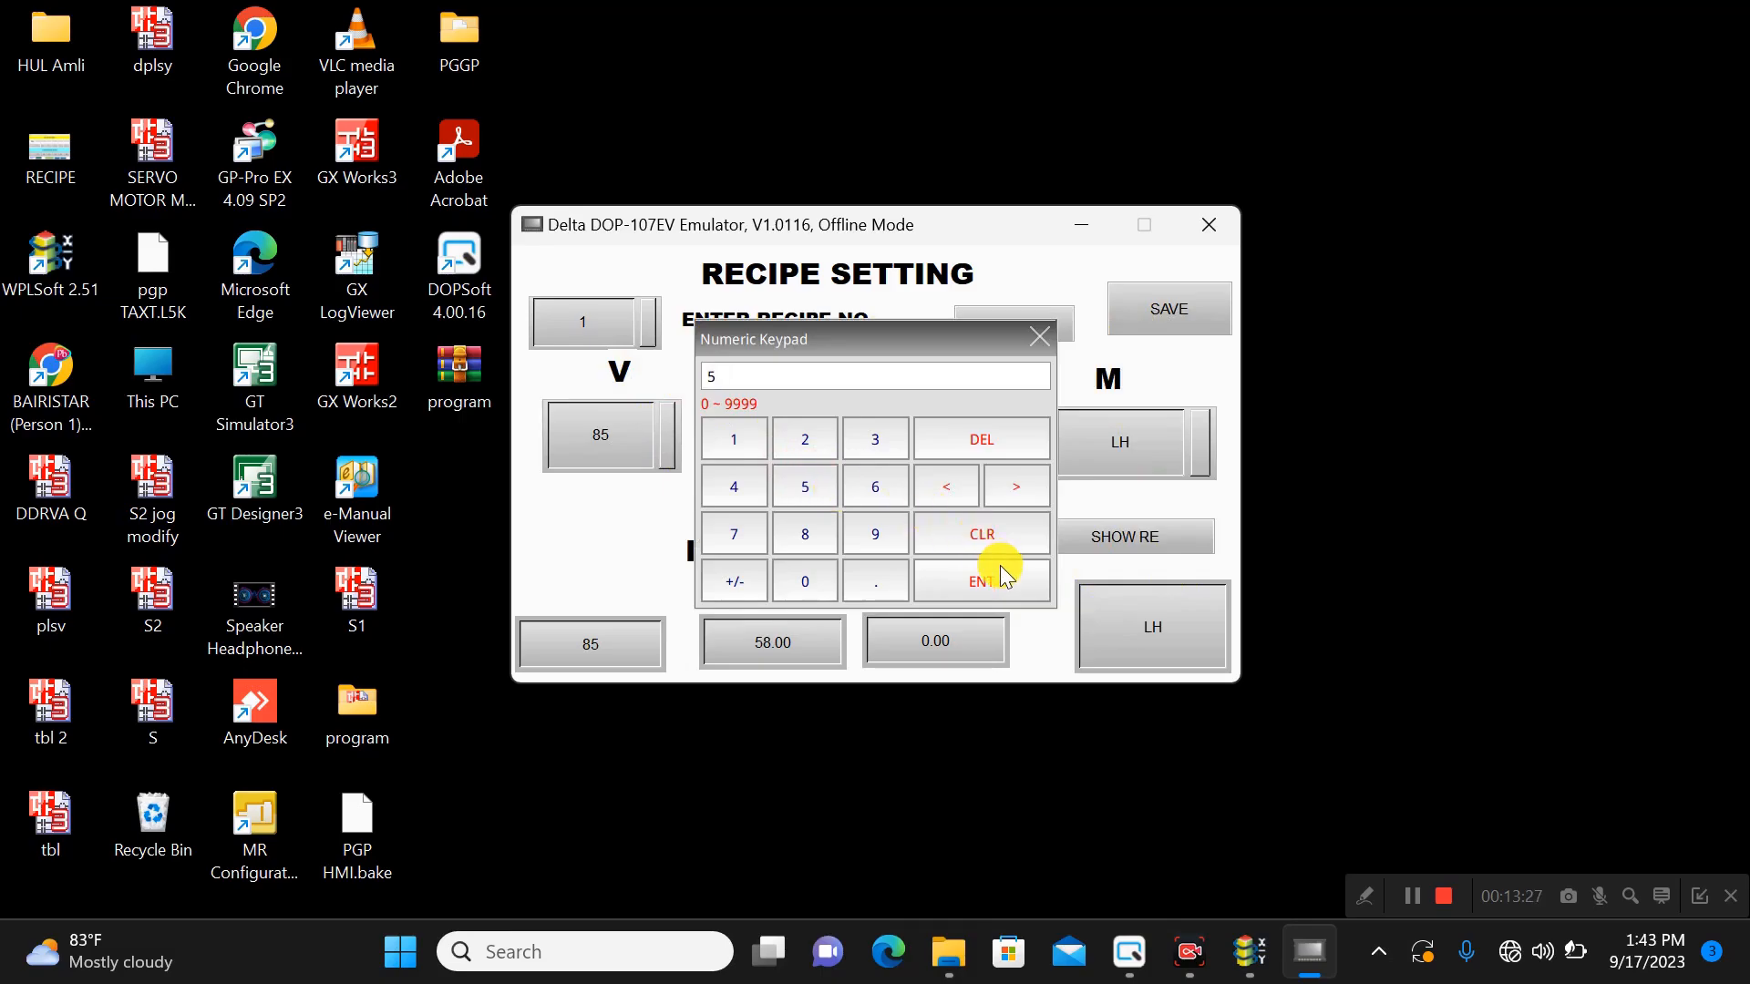
pyautogui.click(1003, 576)
pyautogui.click(631, 454)
pyautogui.click(753, 498)
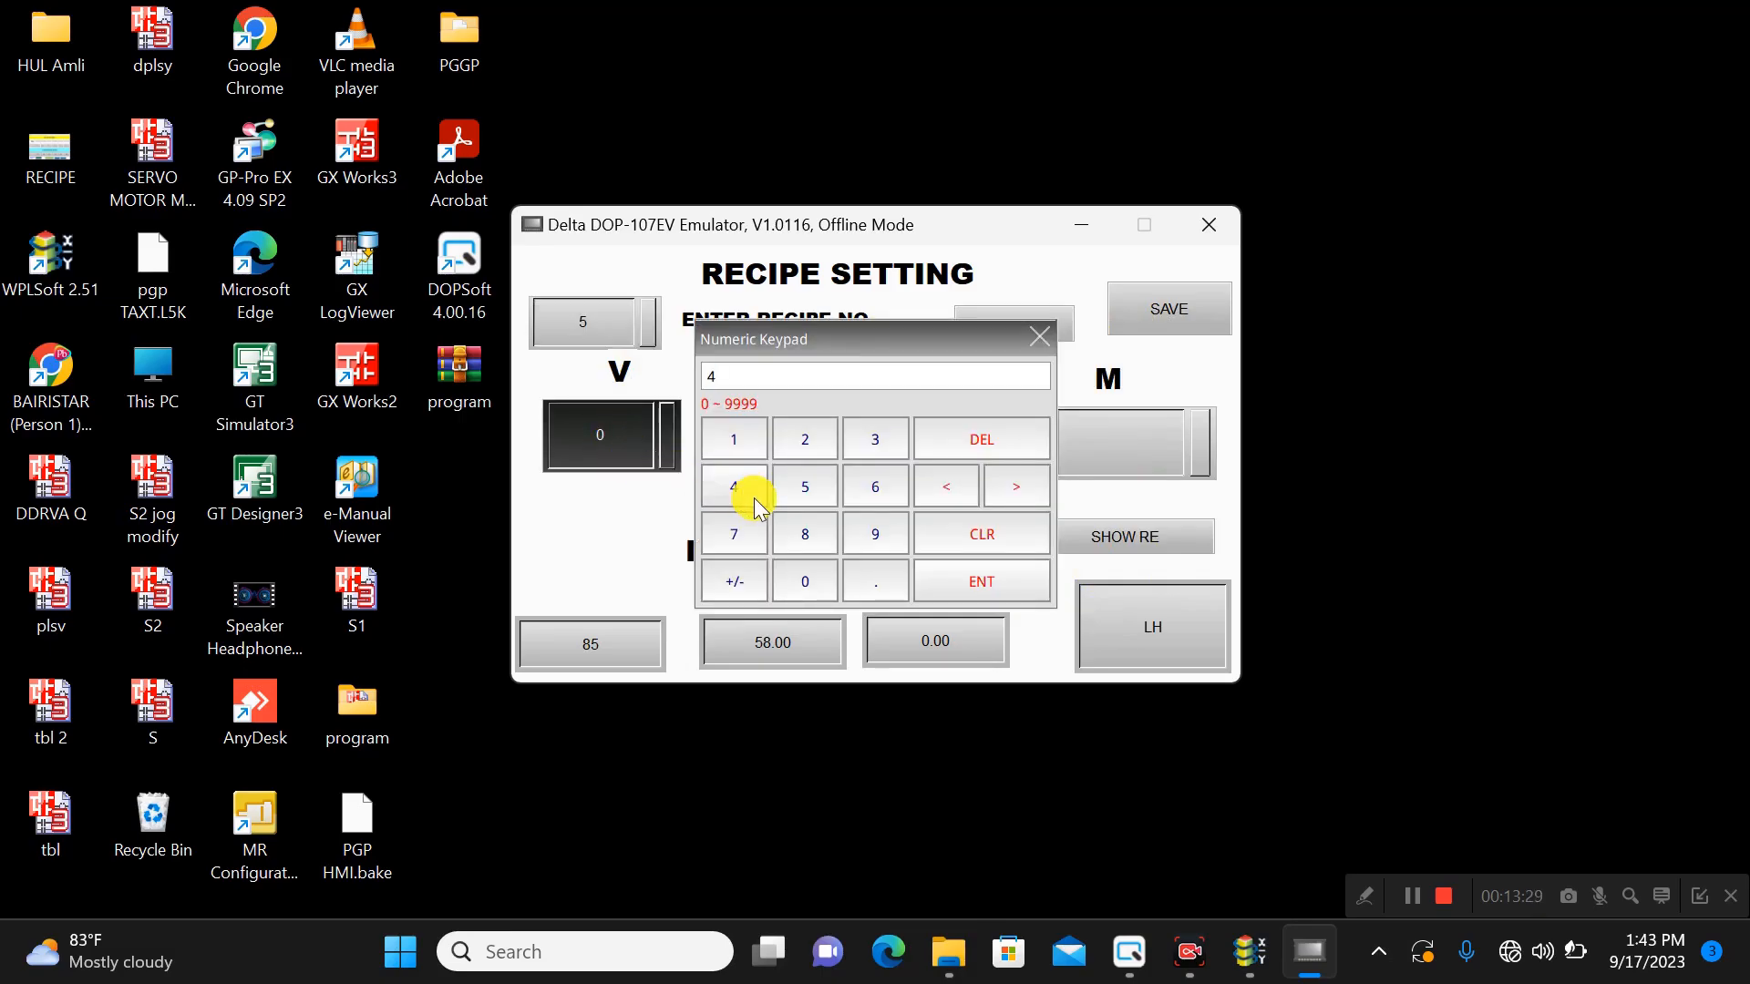
pyautogui.click(805, 582)
pyautogui.click(976, 576)
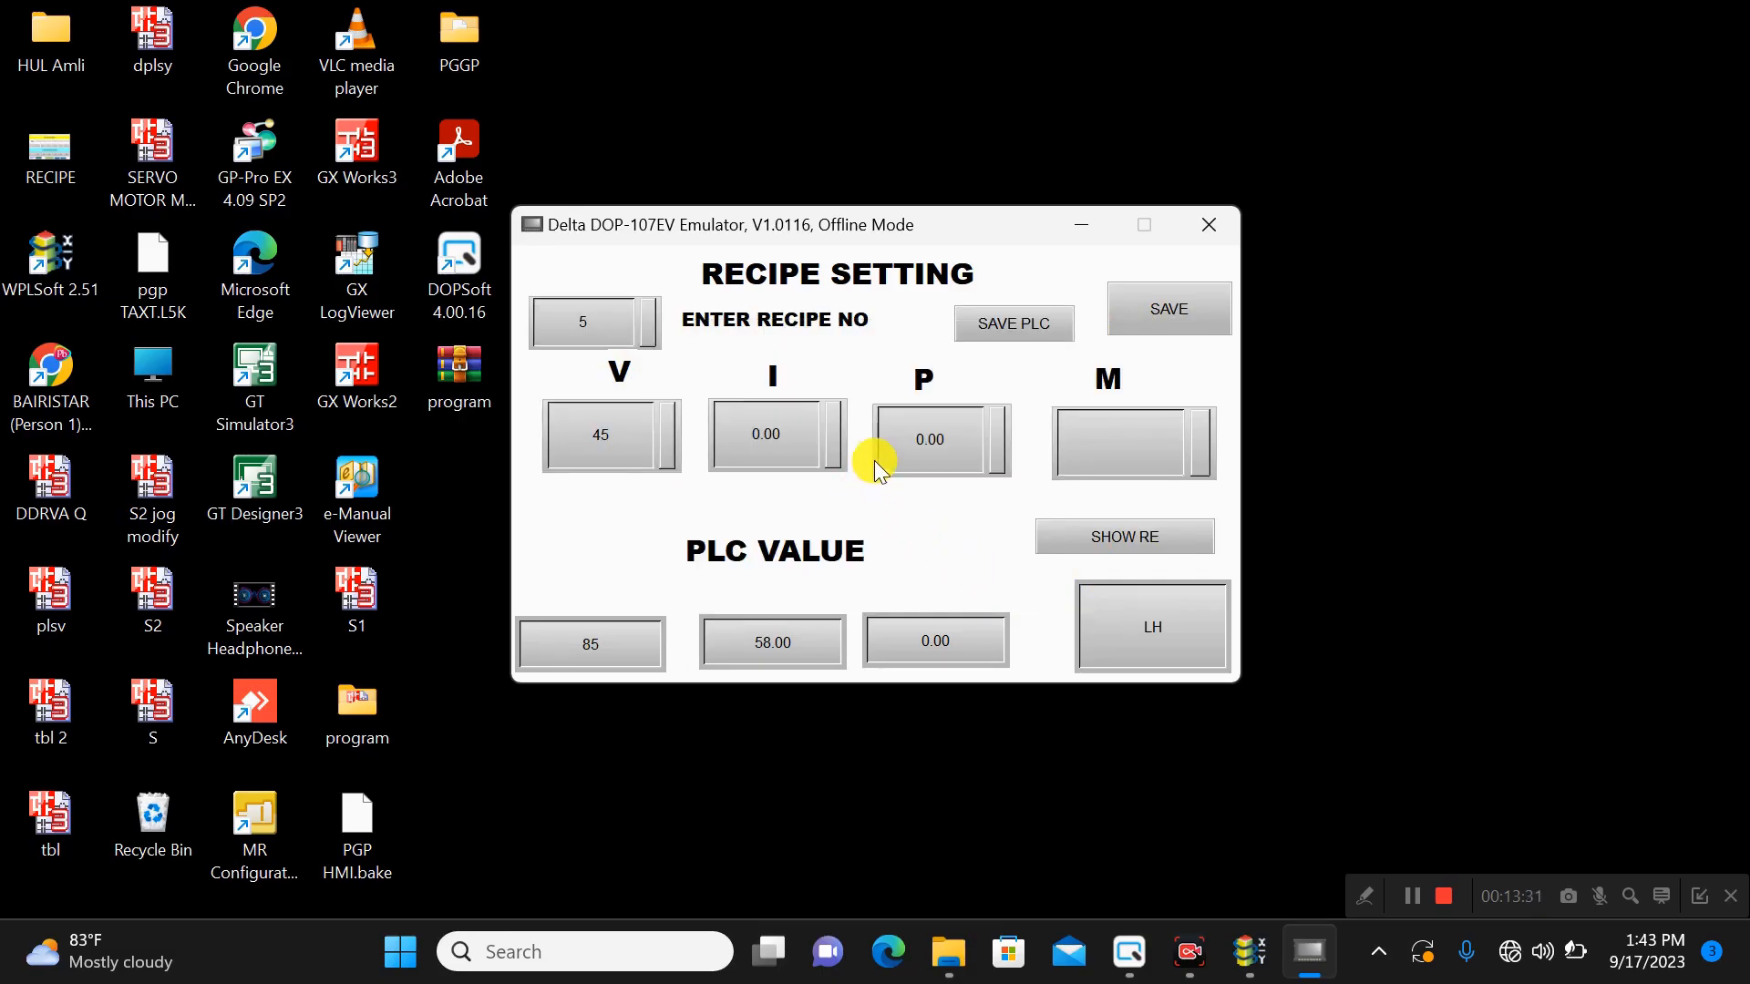
# - Set the M text of recipe 5 to IOG and its I value to 56
pyautogui.click(1125, 452)
pyautogui.click(911, 485)
pyautogui.click(946, 483)
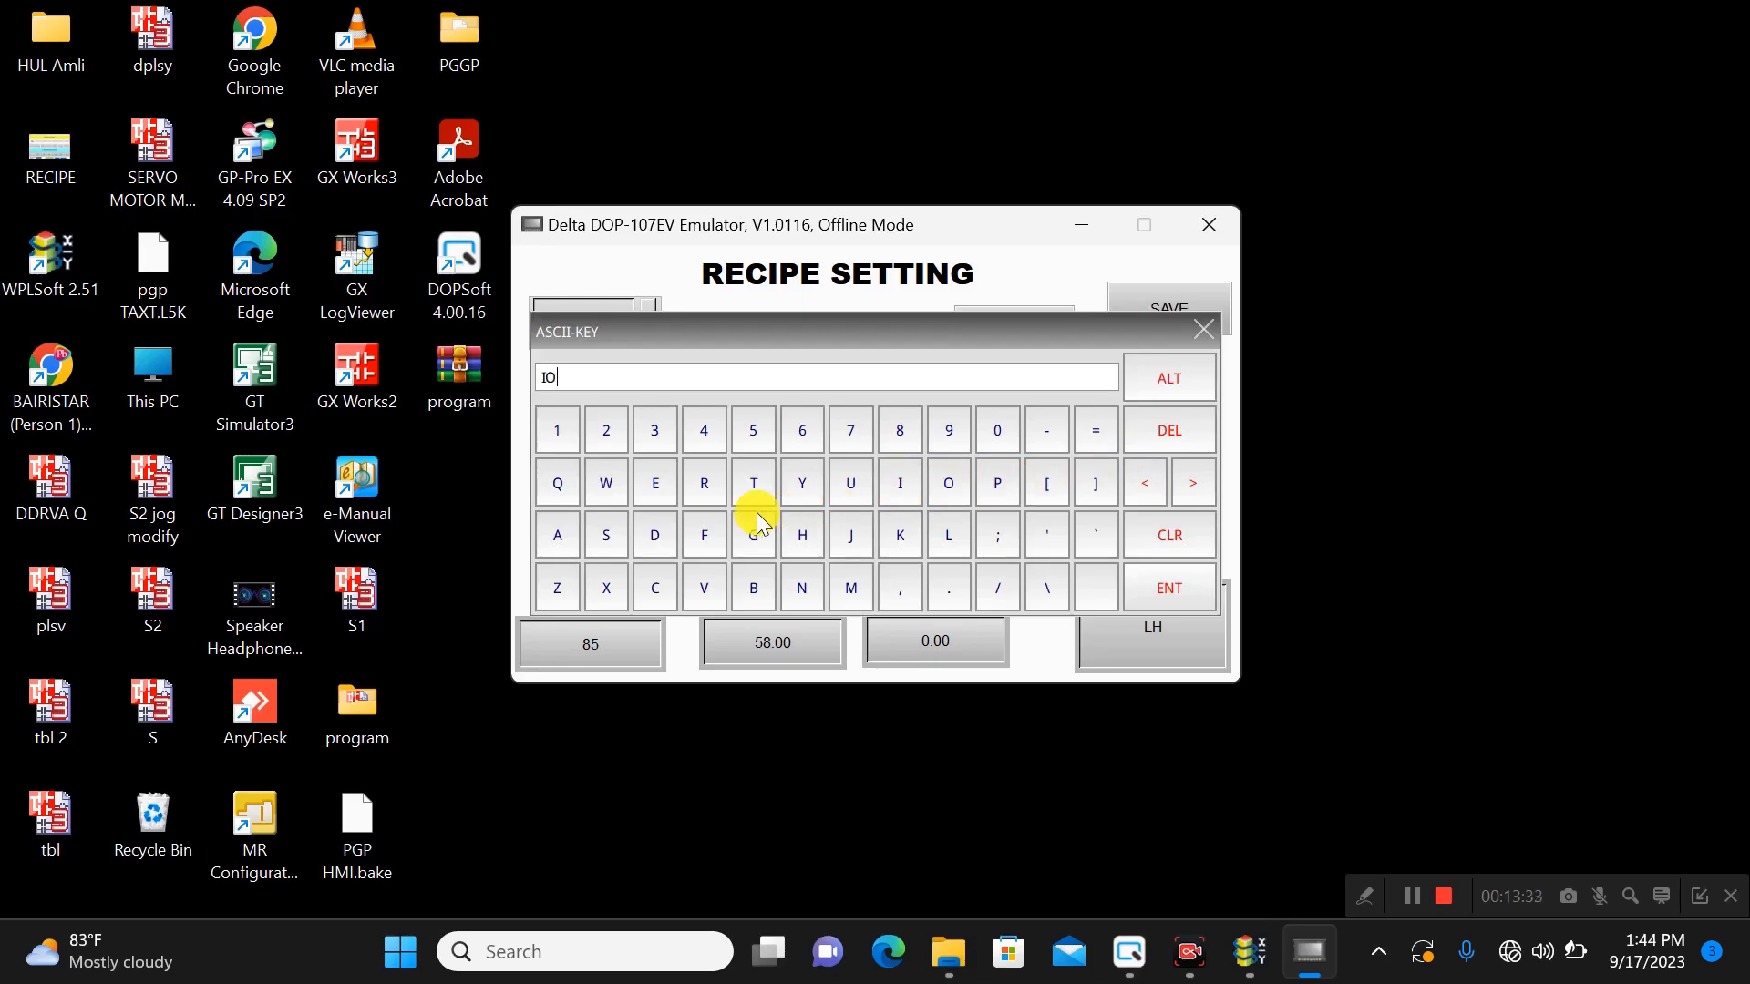
pyautogui.click(753, 529)
pyautogui.click(1173, 583)
pyautogui.click(798, 476)
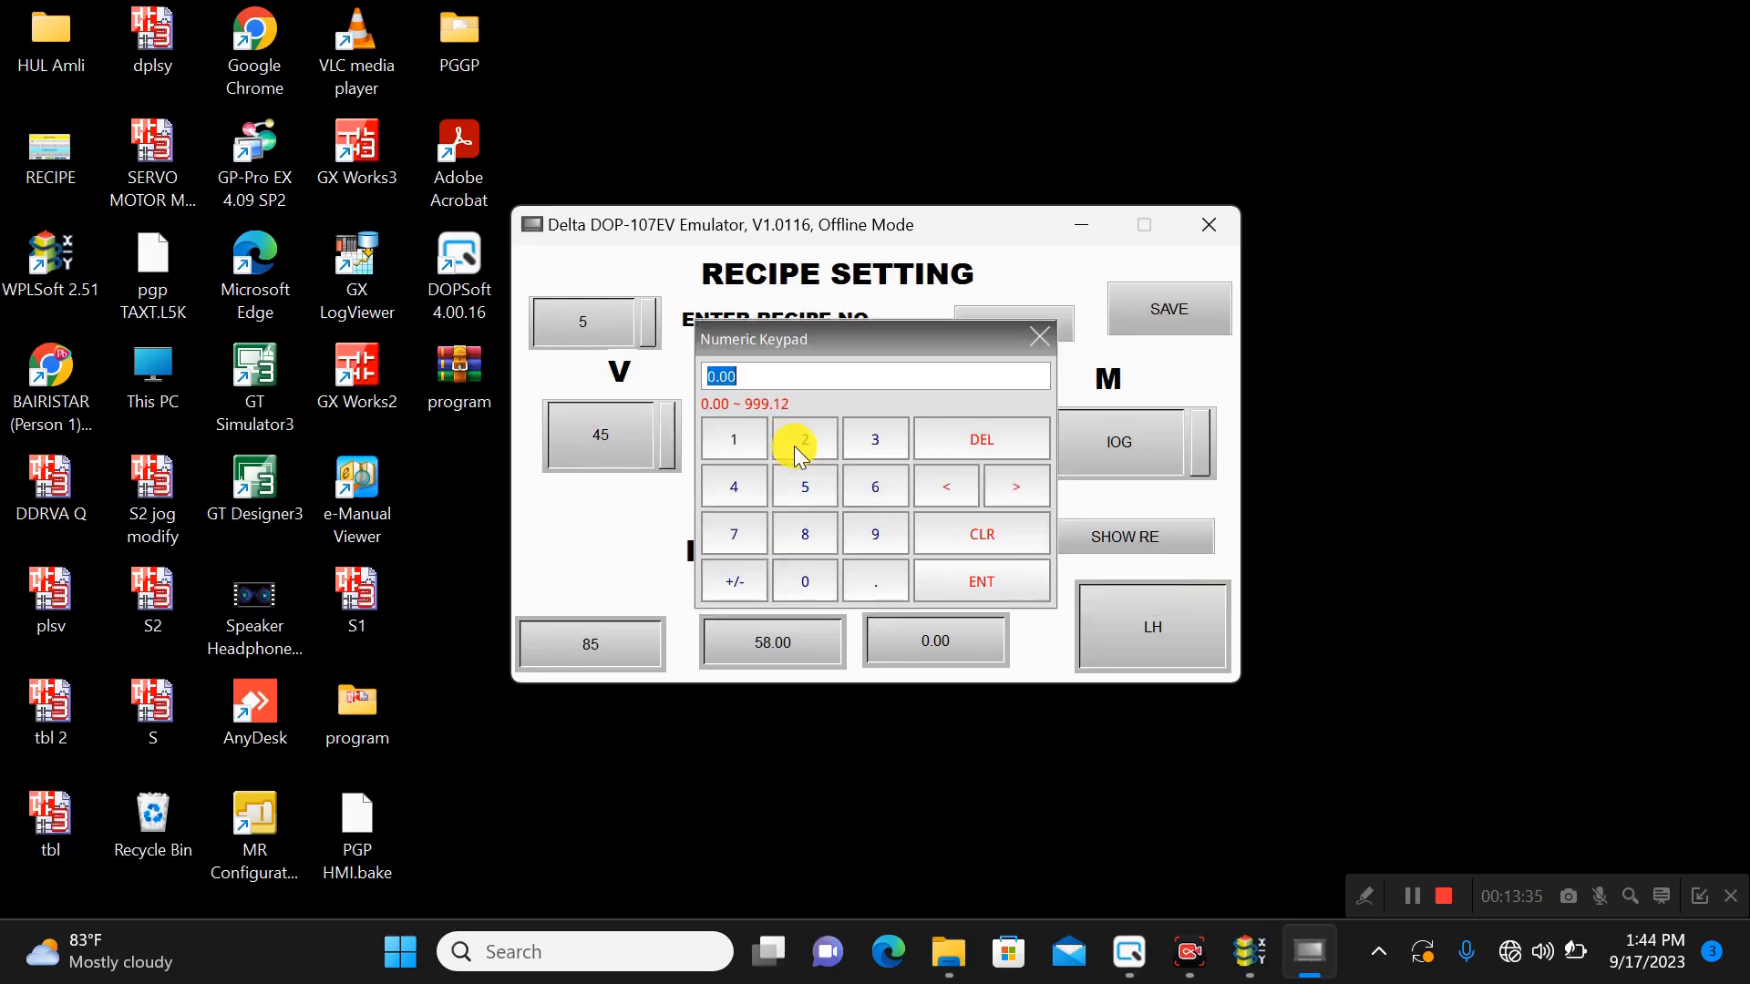
pyautogui.click(873, 489)
pyautogui.click(1001, 582)
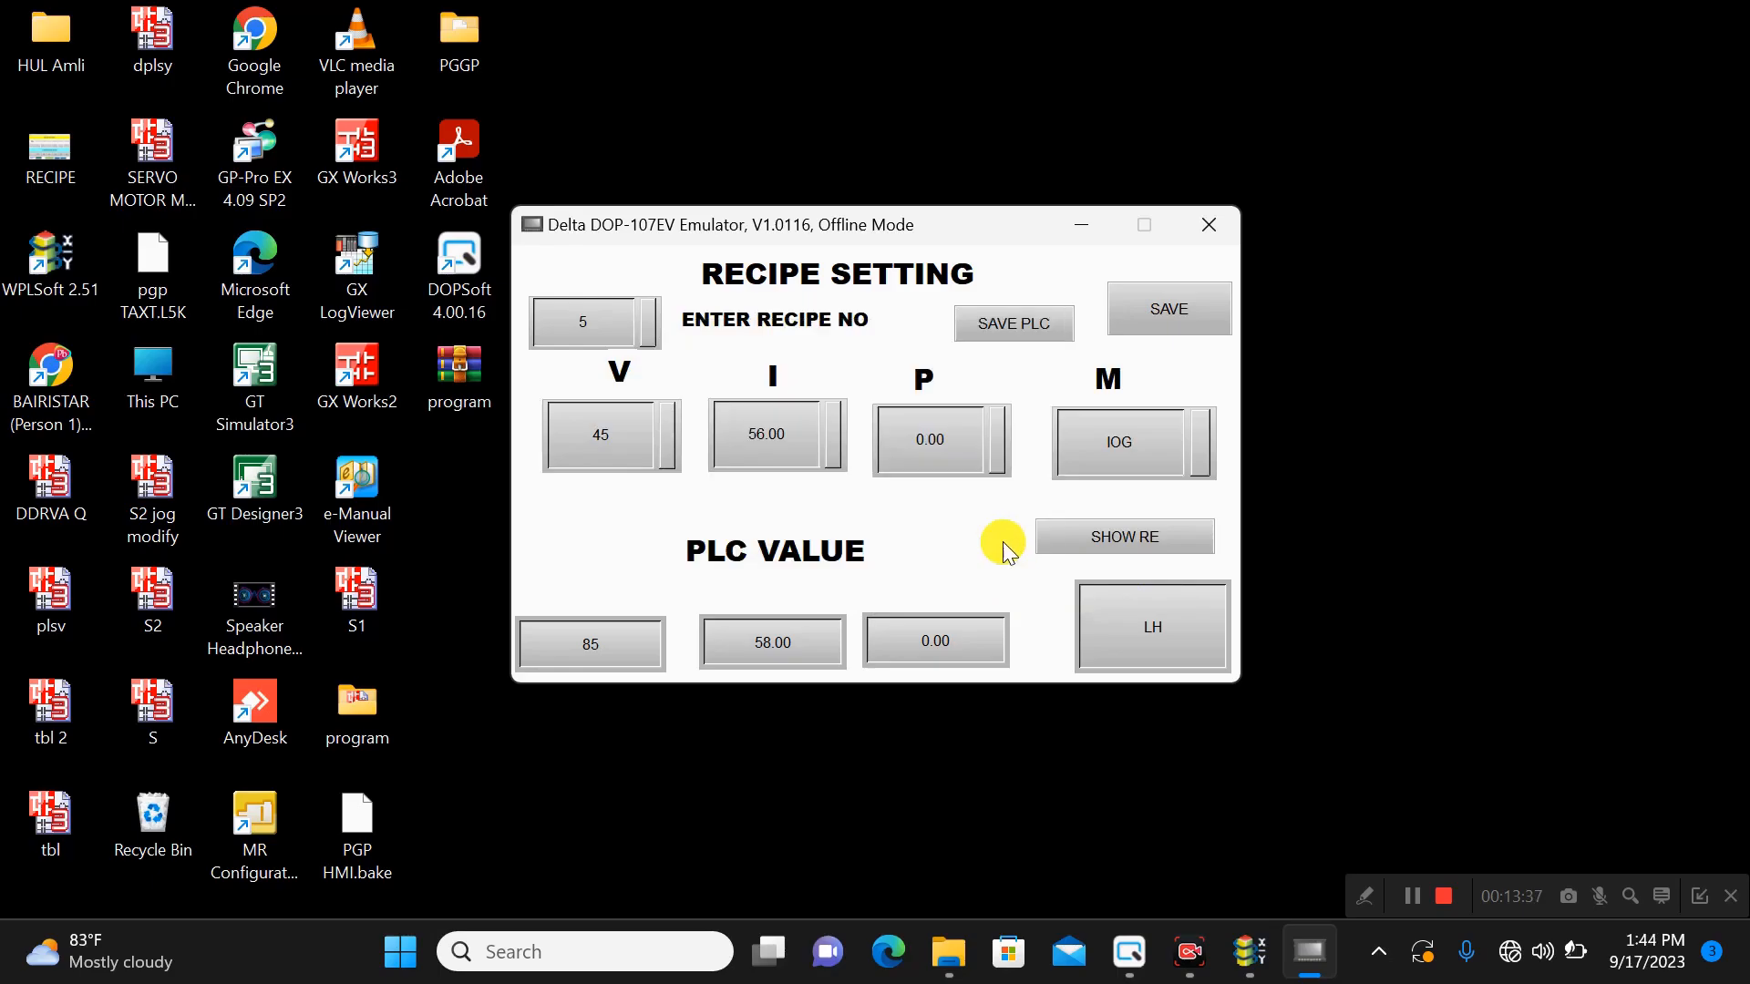
# - Set the P value of recipe 5 to 634 and save the recipe to the PLC
pyautogui.click(942, 447)
pyautogui.click(875, 503)
pyautogui.click(861, 436)
pyautogui.click(742, 481)
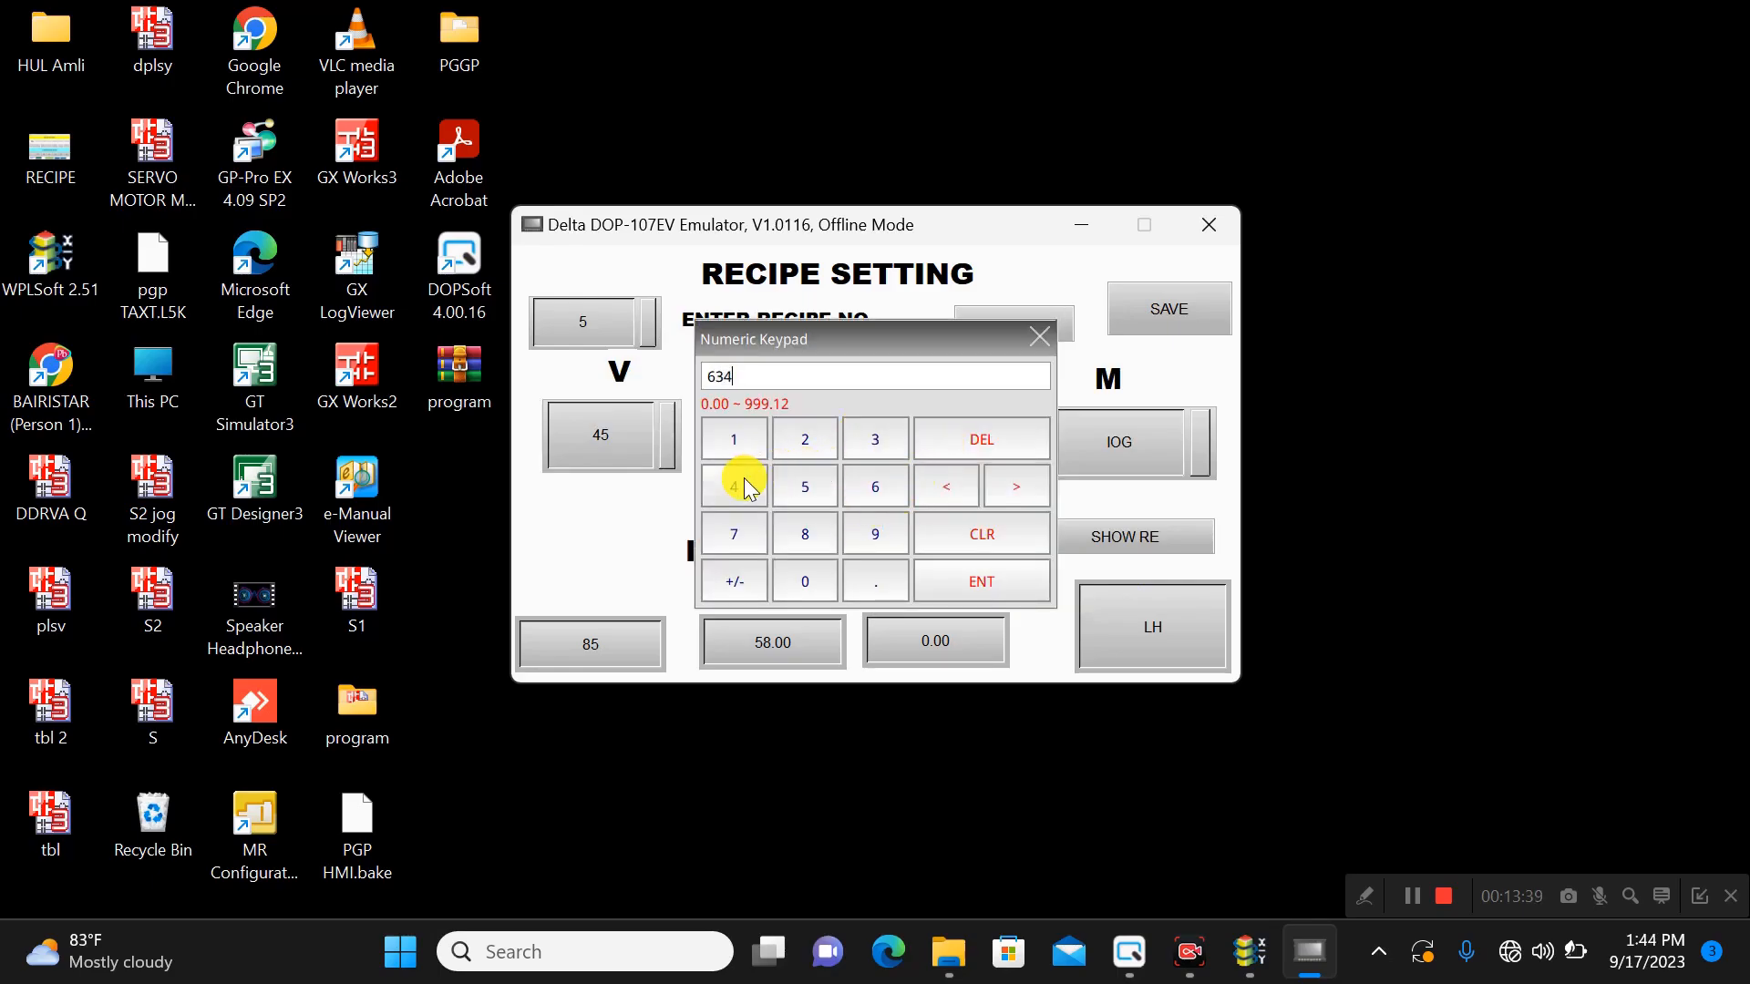
pyautogui.click(978, 582)
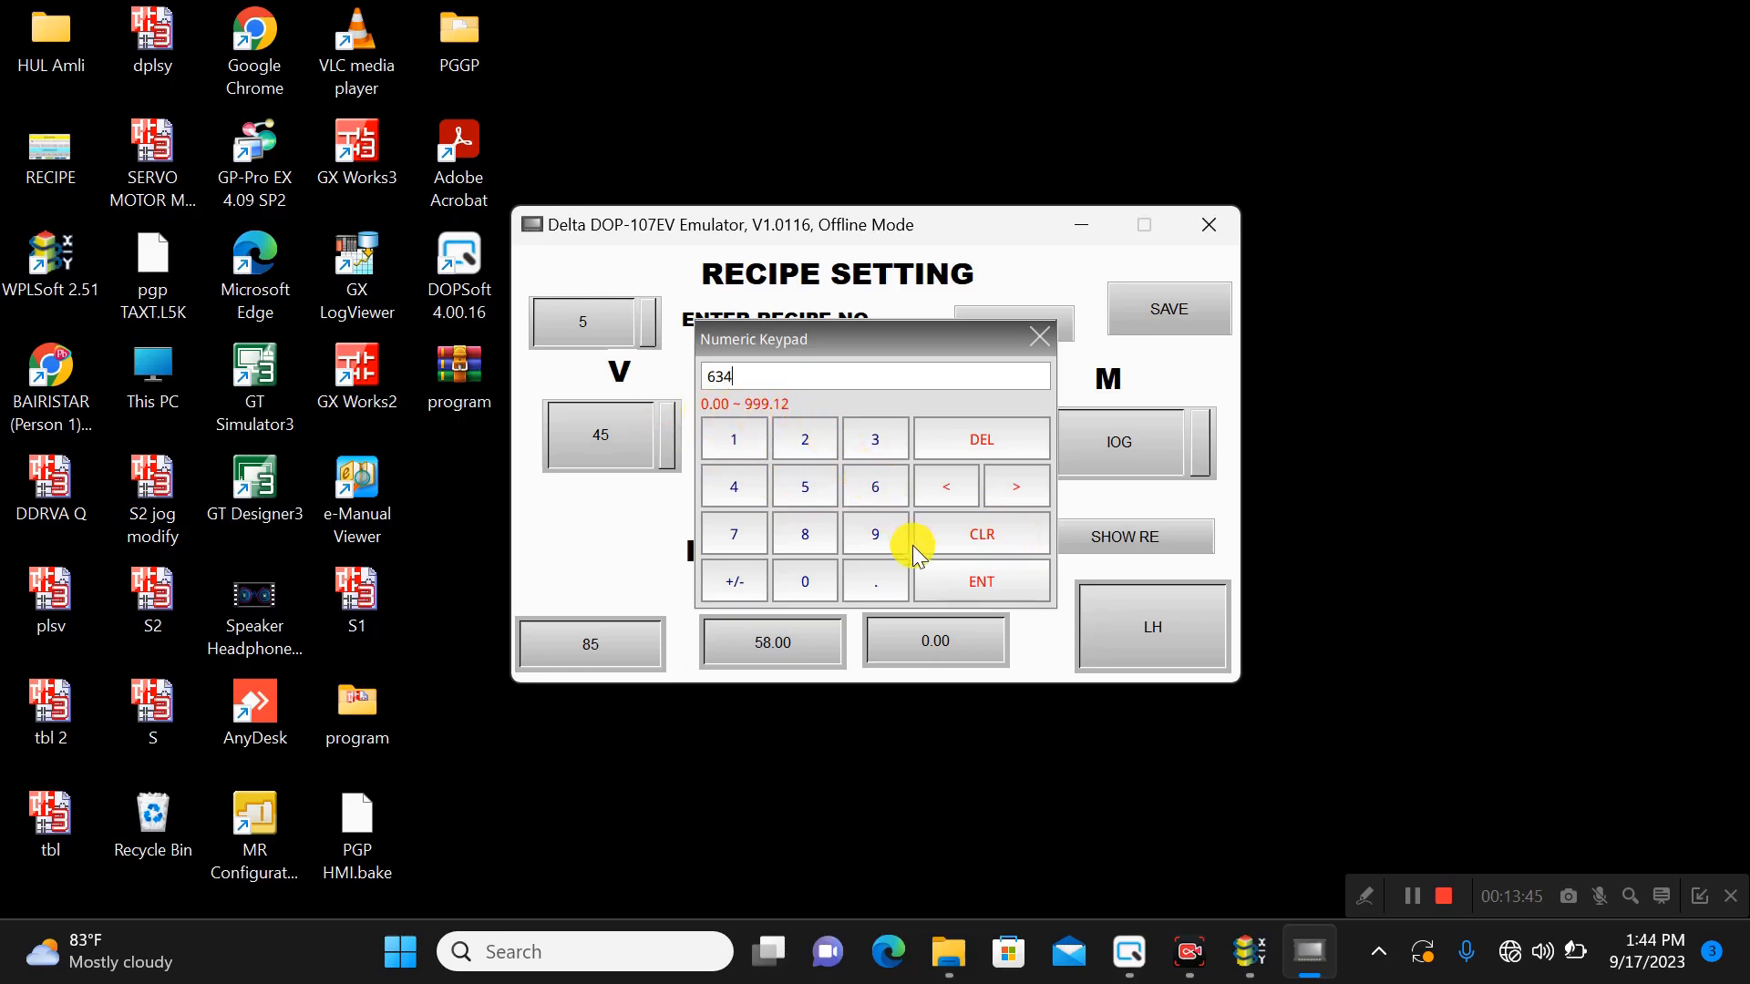
pyautogui.click(1001, 588)
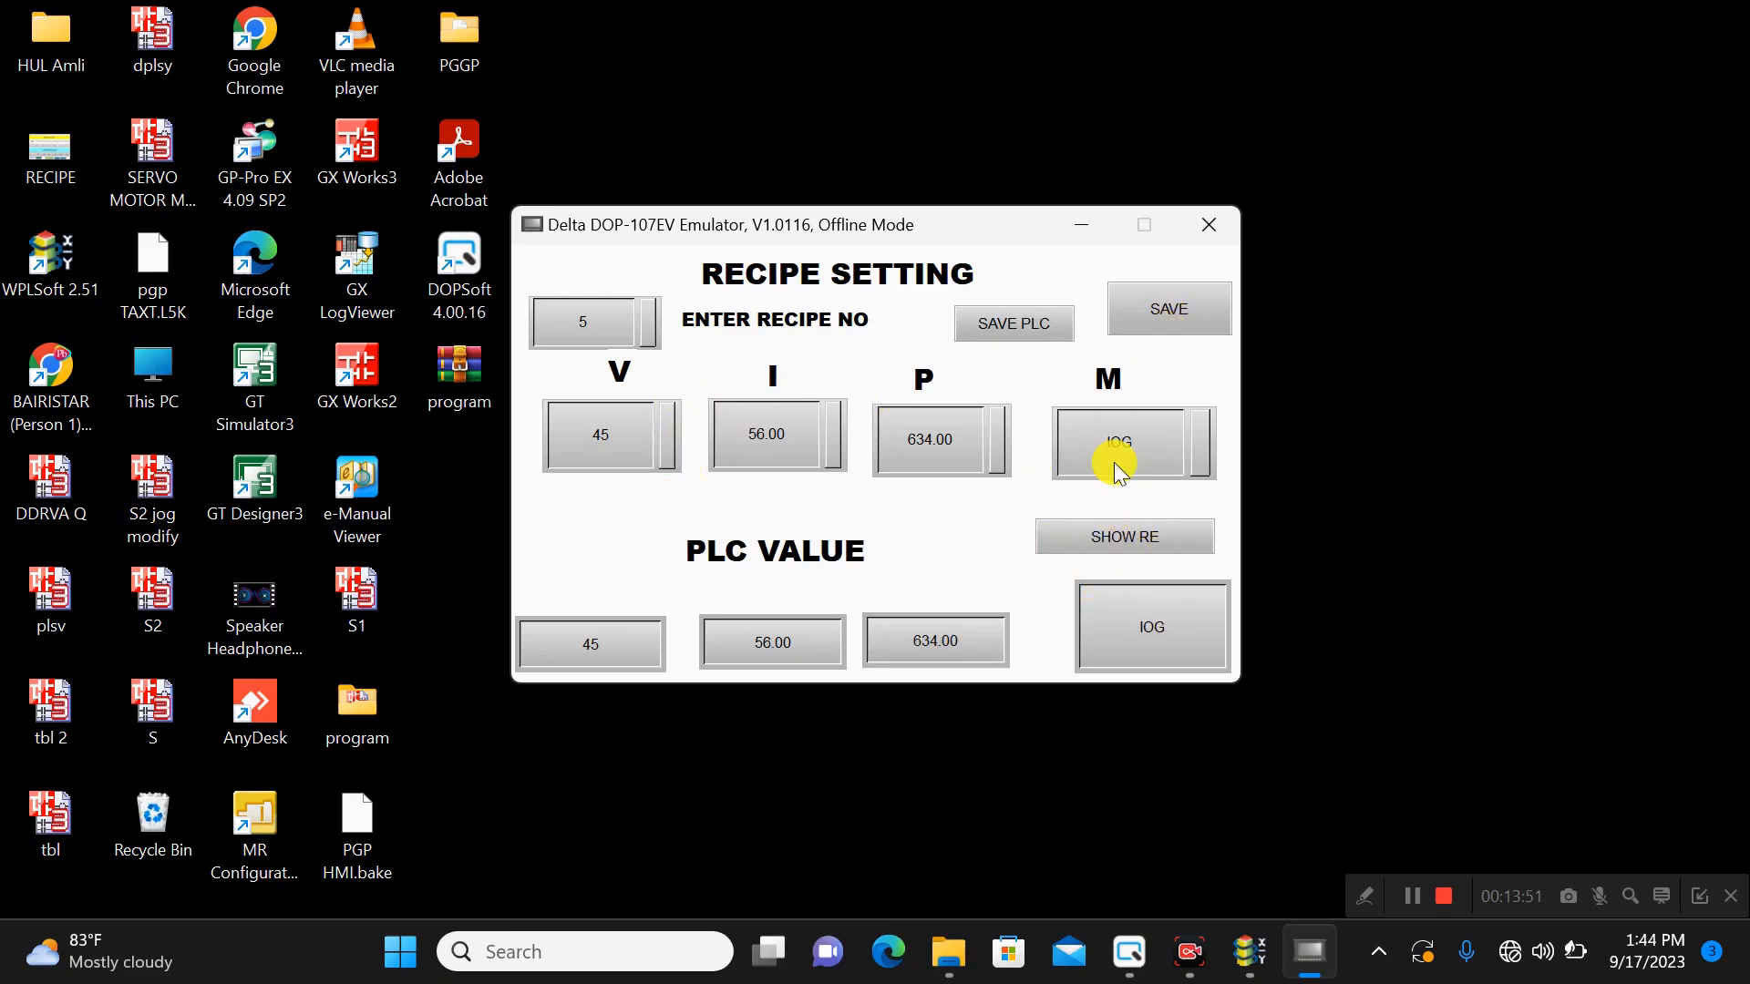
# - Examine the stored recipes in the recipe viewer screen, then return to the recipe setting screen
pyautogui.click(1124, 538)
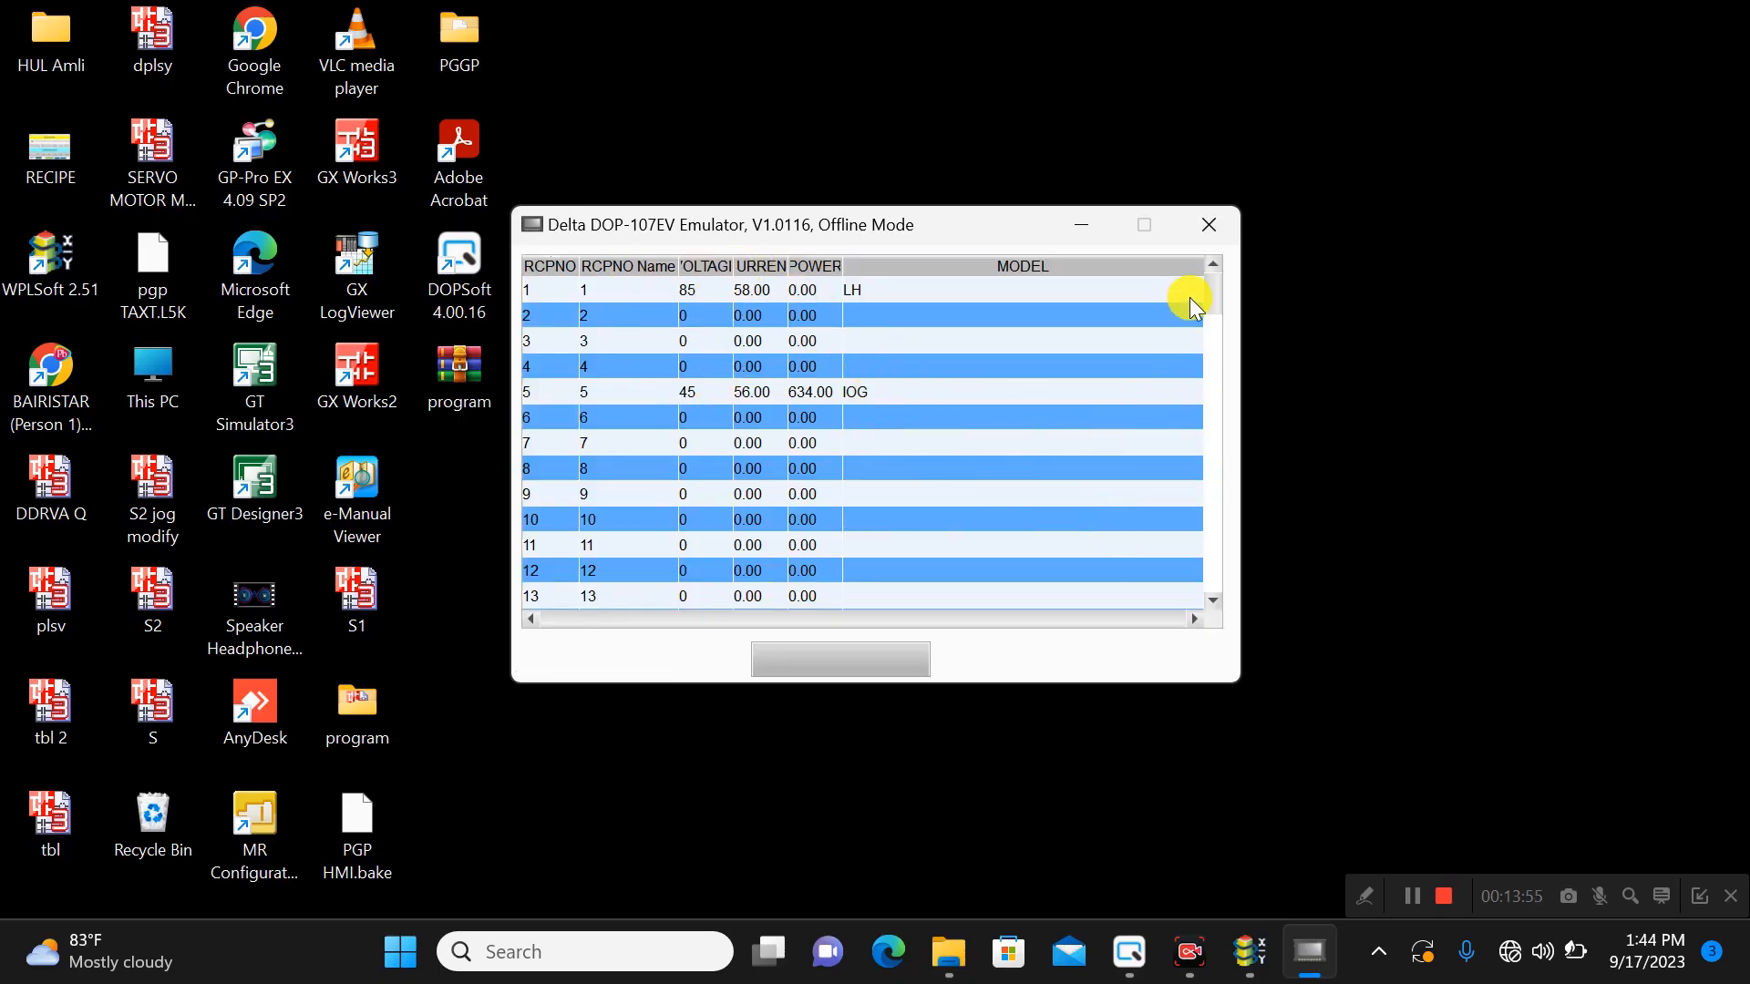
pyautogui.click(1199, 388)
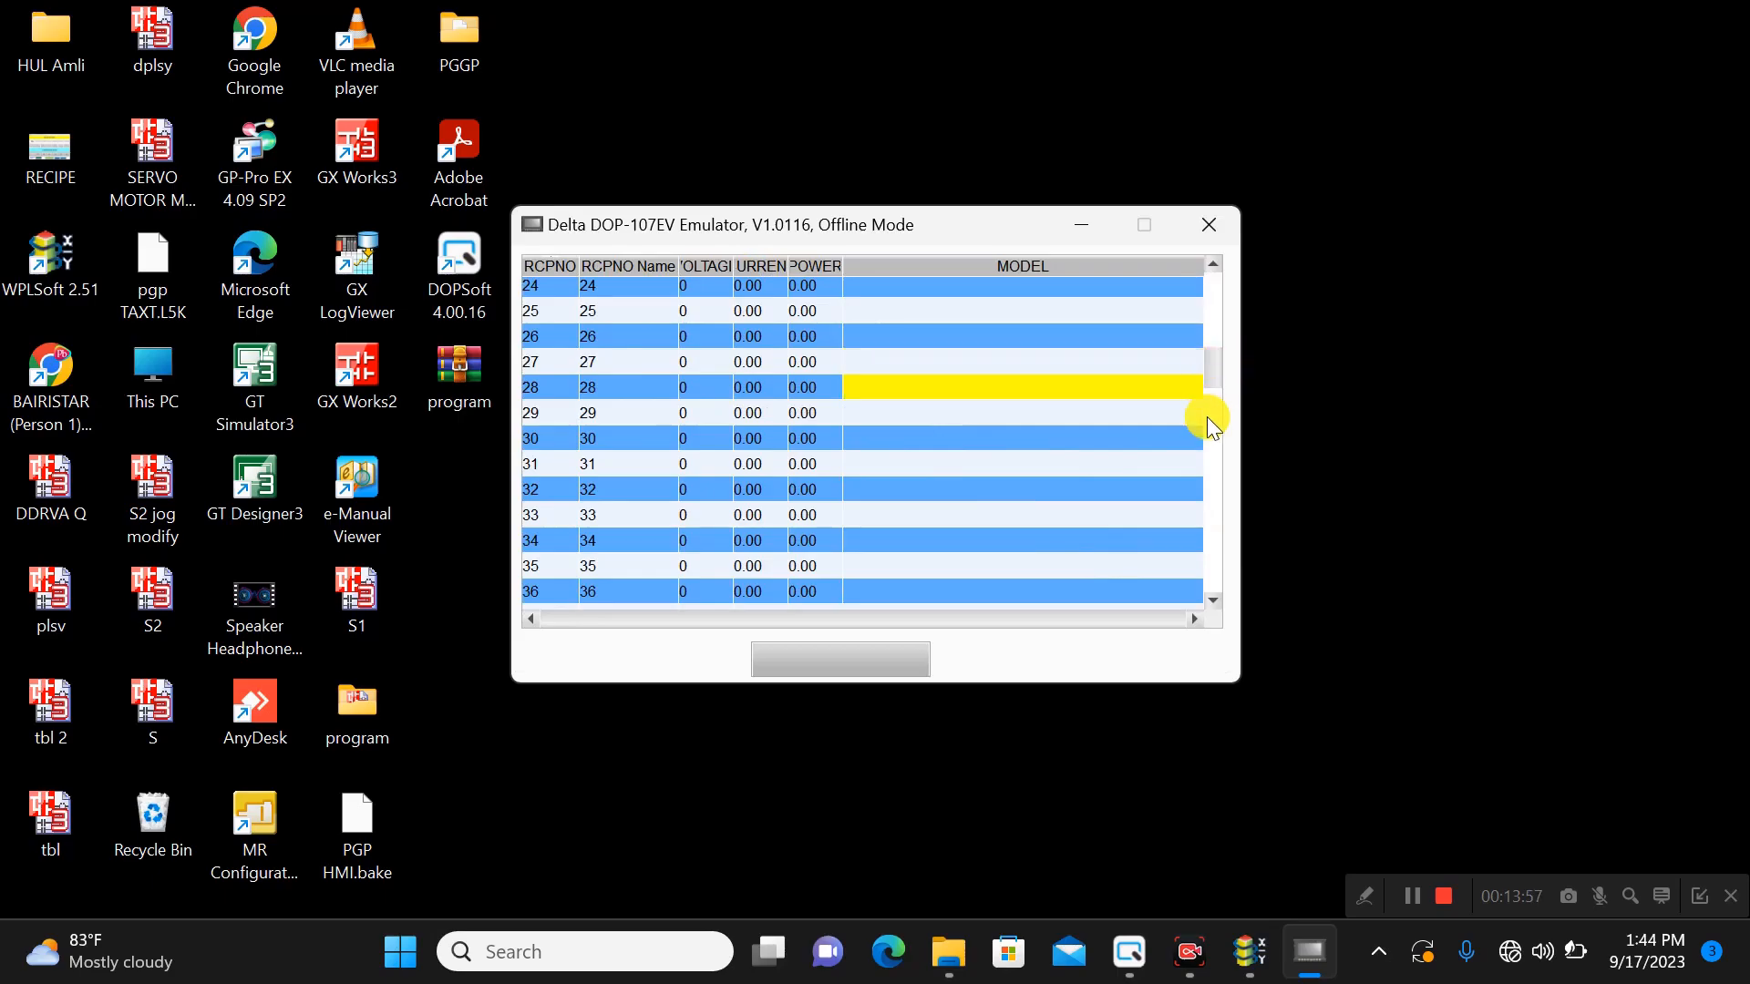
pyautogui.click(1199, 515)
pyautogui.click(1196, 540)
pyautogui.moveTo(1213, 362); pyautogui.dragTo(1215, 281)
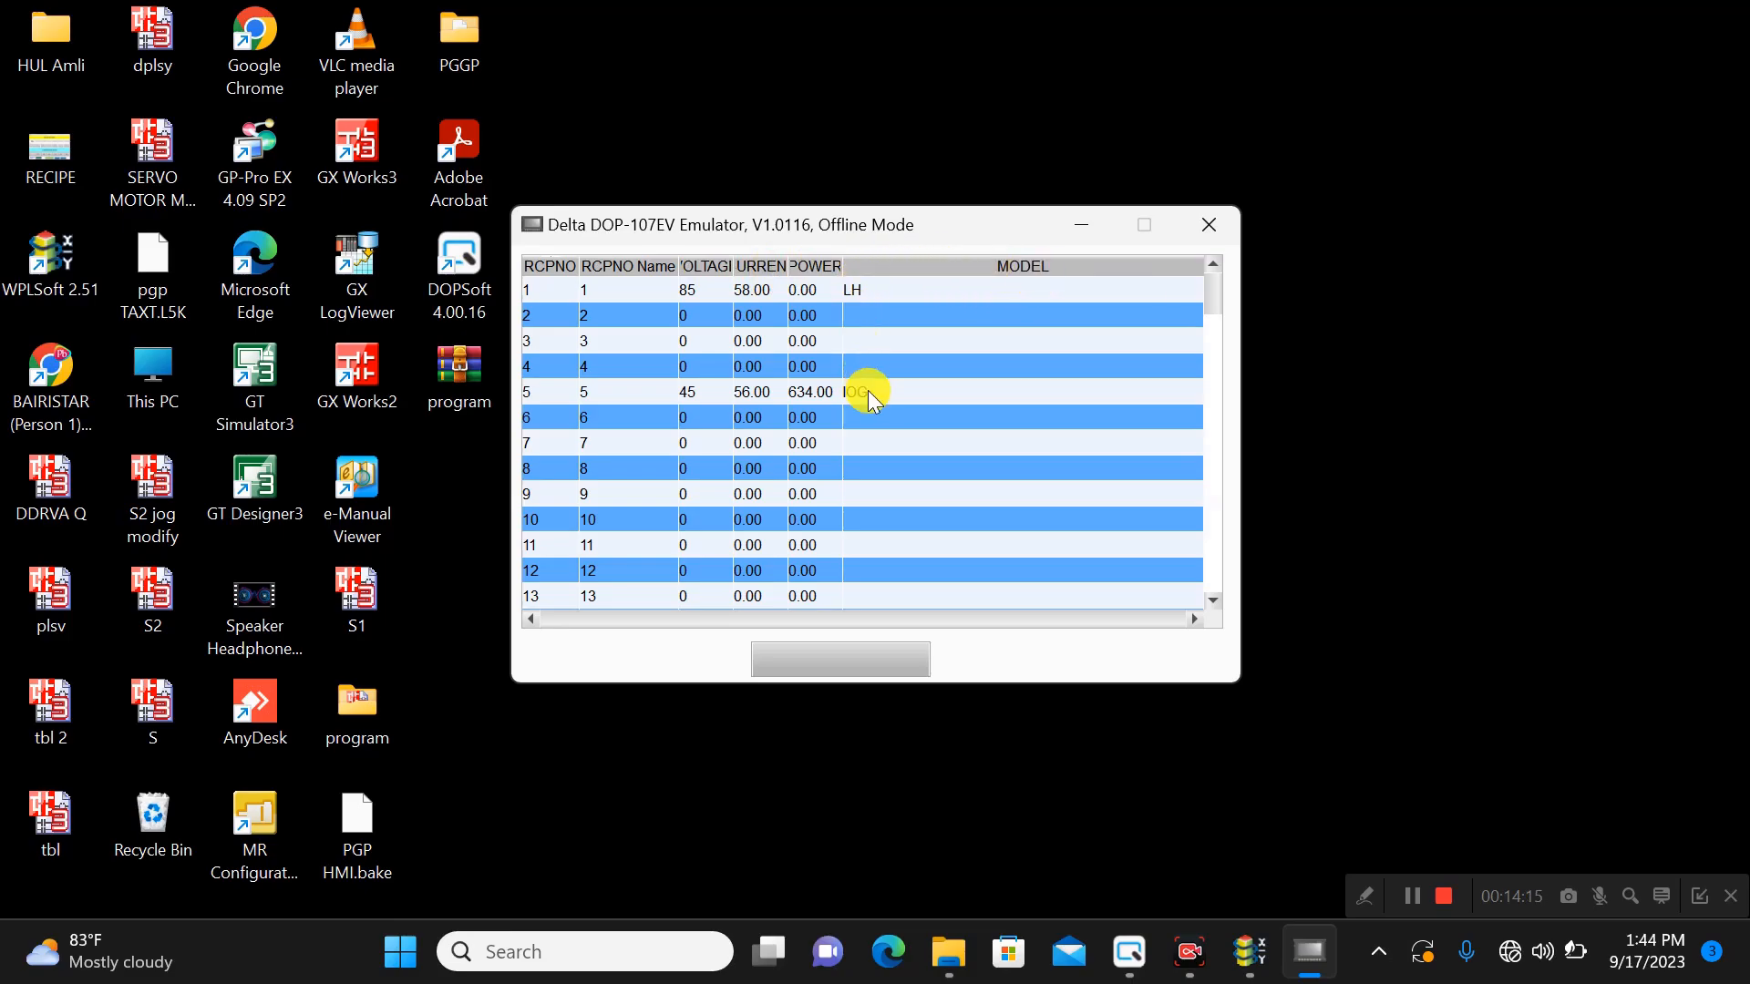
pyautogui.click(873, 658)
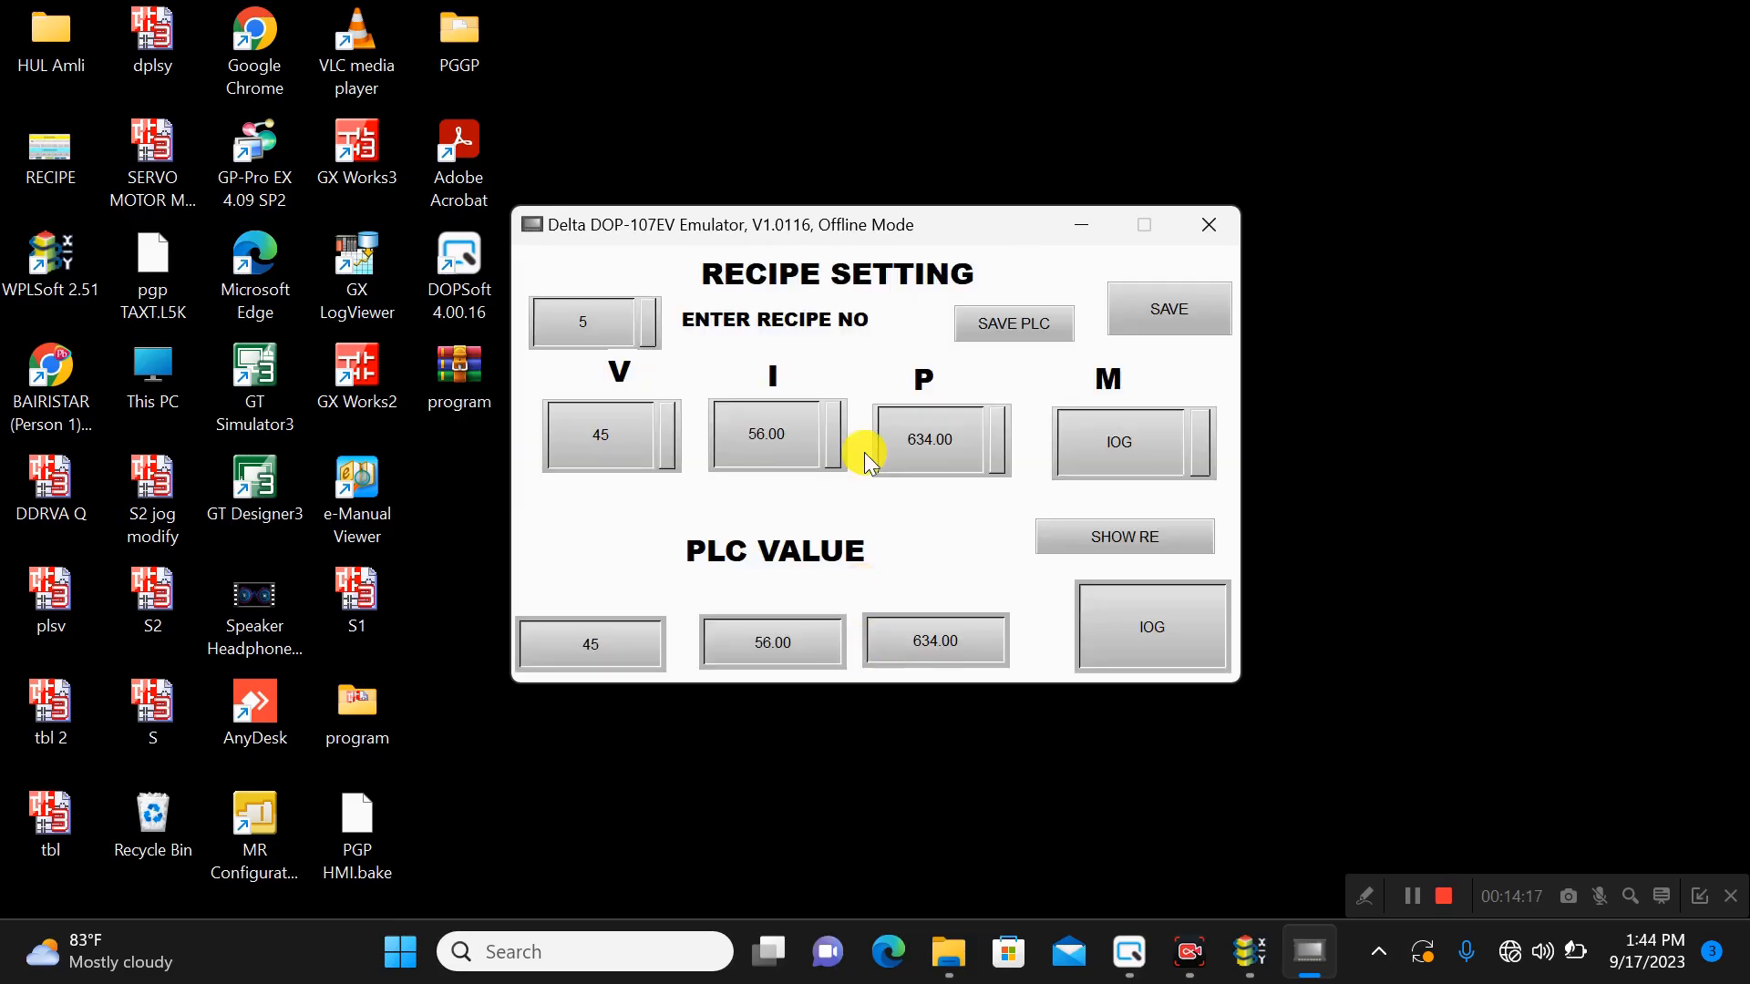
# - Select recipe number 80 on the recipe setting screen
pyautogui.click(578, 319)
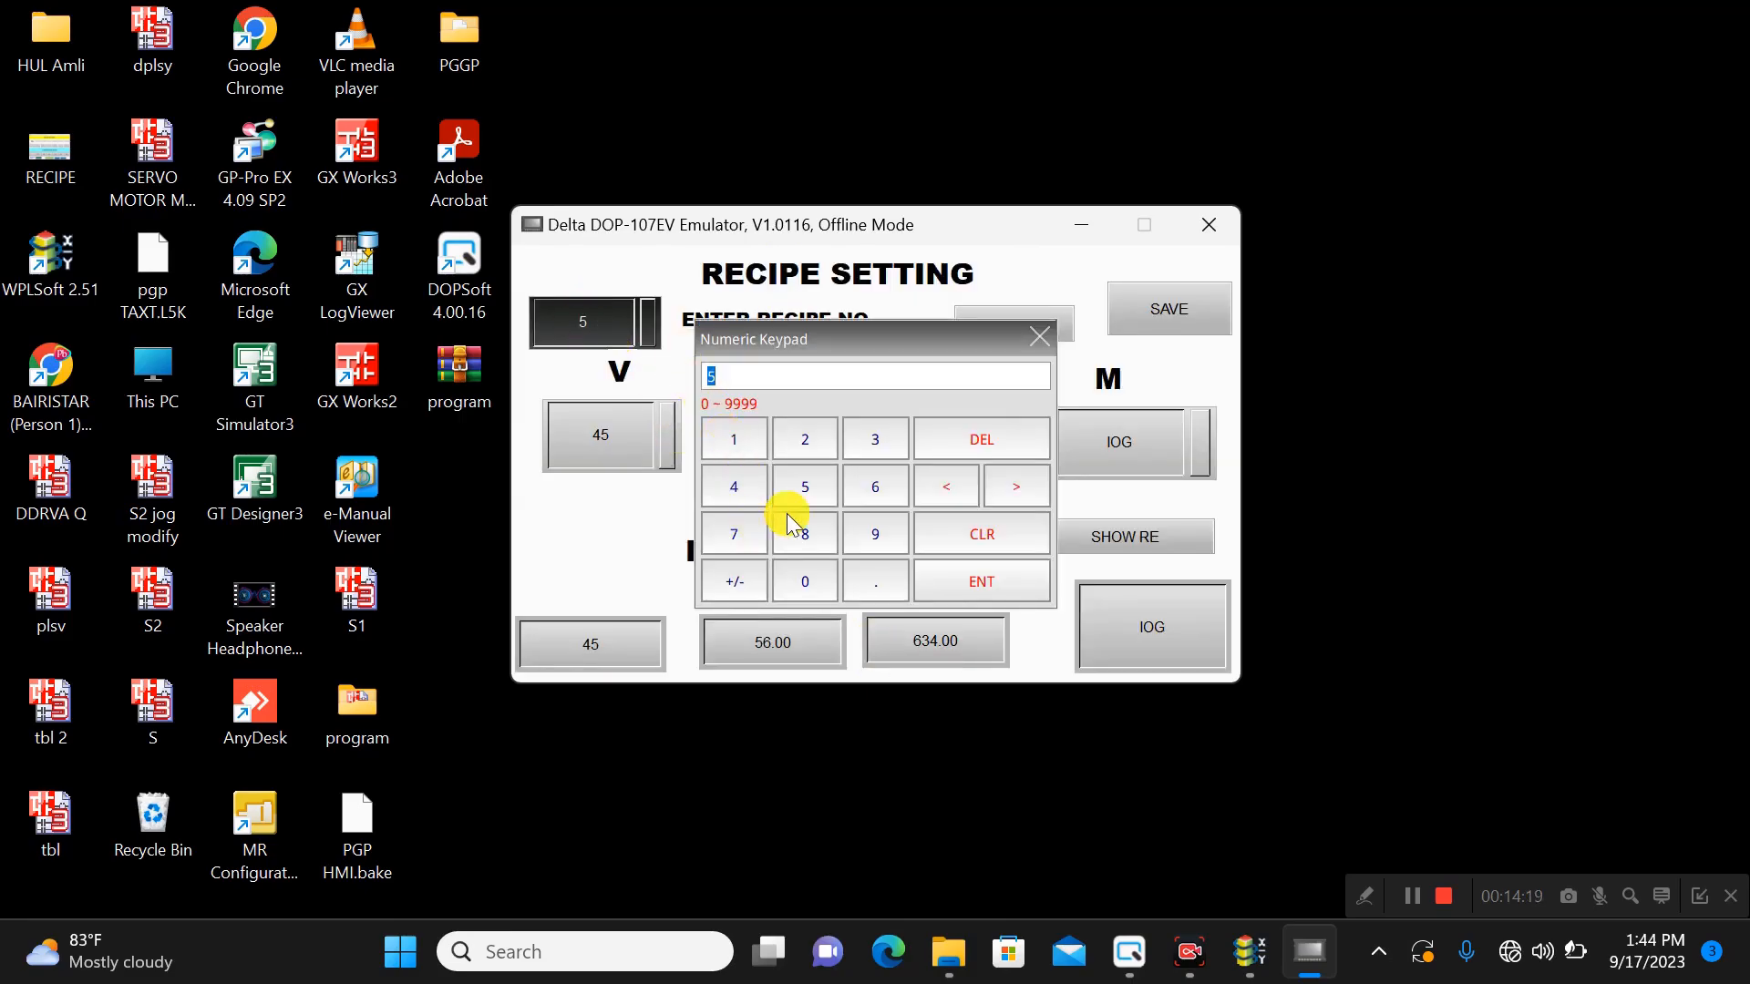
pyautogui.click(805, 497)
pyautogui.click(805, 535)
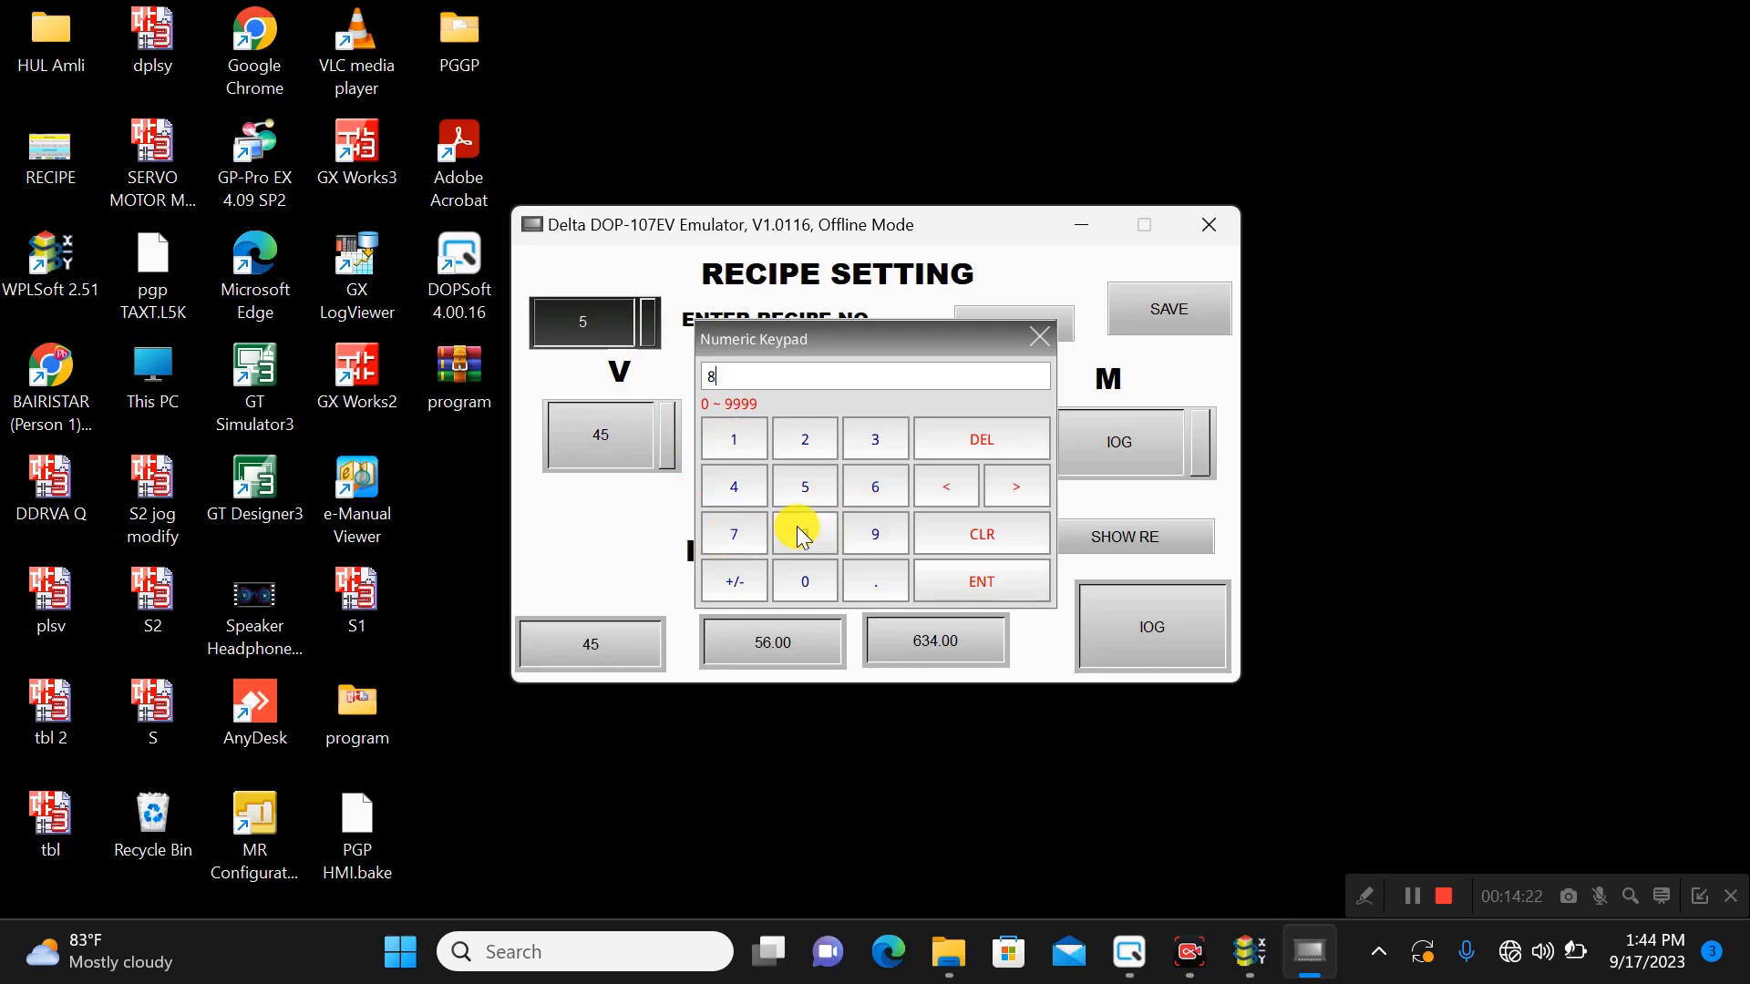
pyautogui.click(805, 581)
pyautogui.click(954, 578)
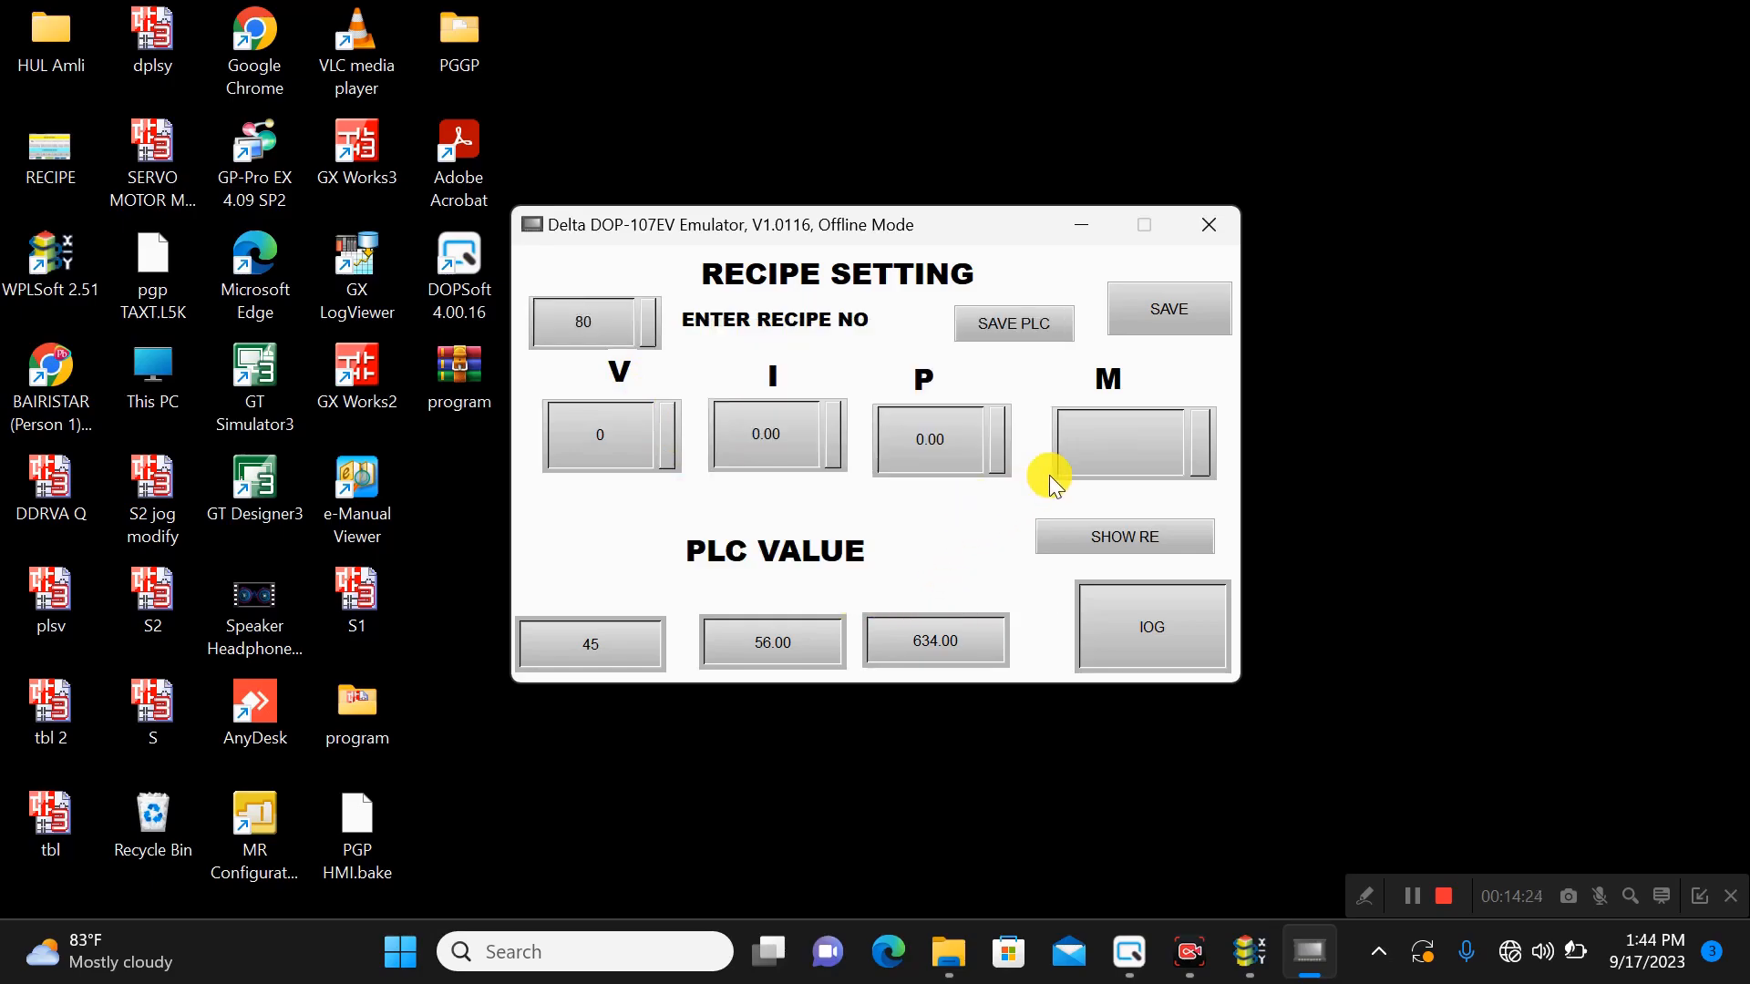
# - Set the M text of recipe 80 to MODEL345
pyautogui.click(1121, 447)
pyautogui.click(854, 588)
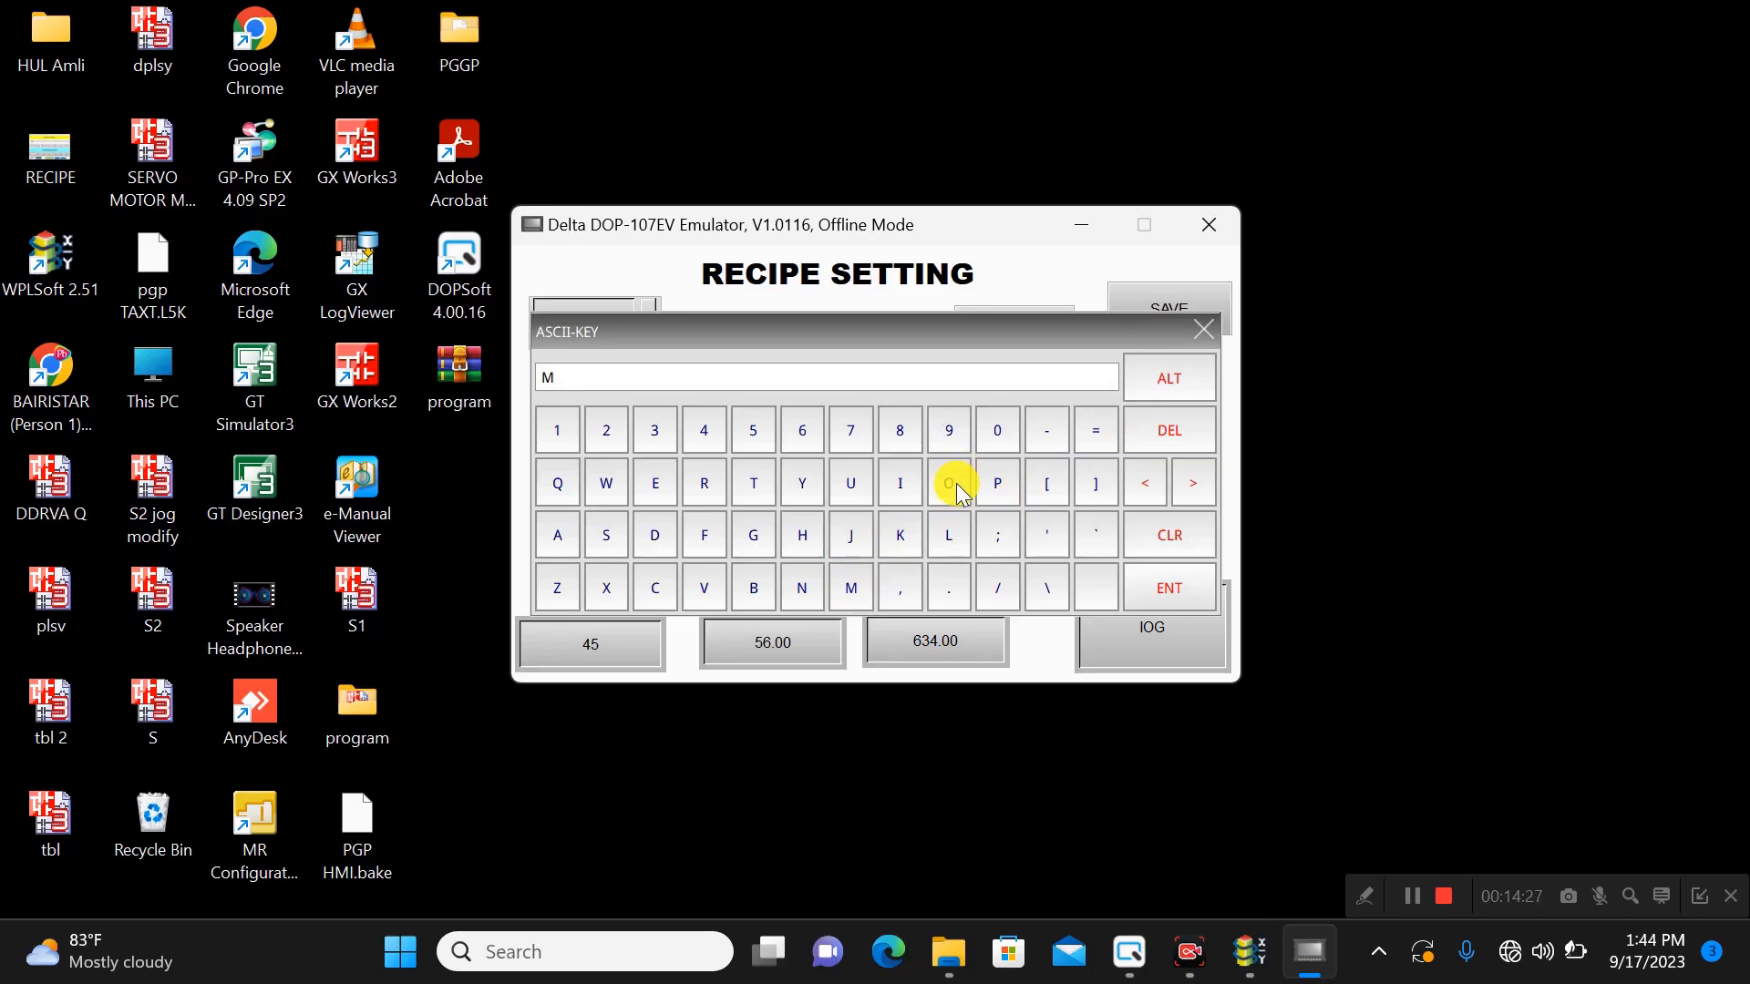
pyautogui.click(953, 488)
pyautogui.click(655, 535)
pyautogui.click(658, 486)
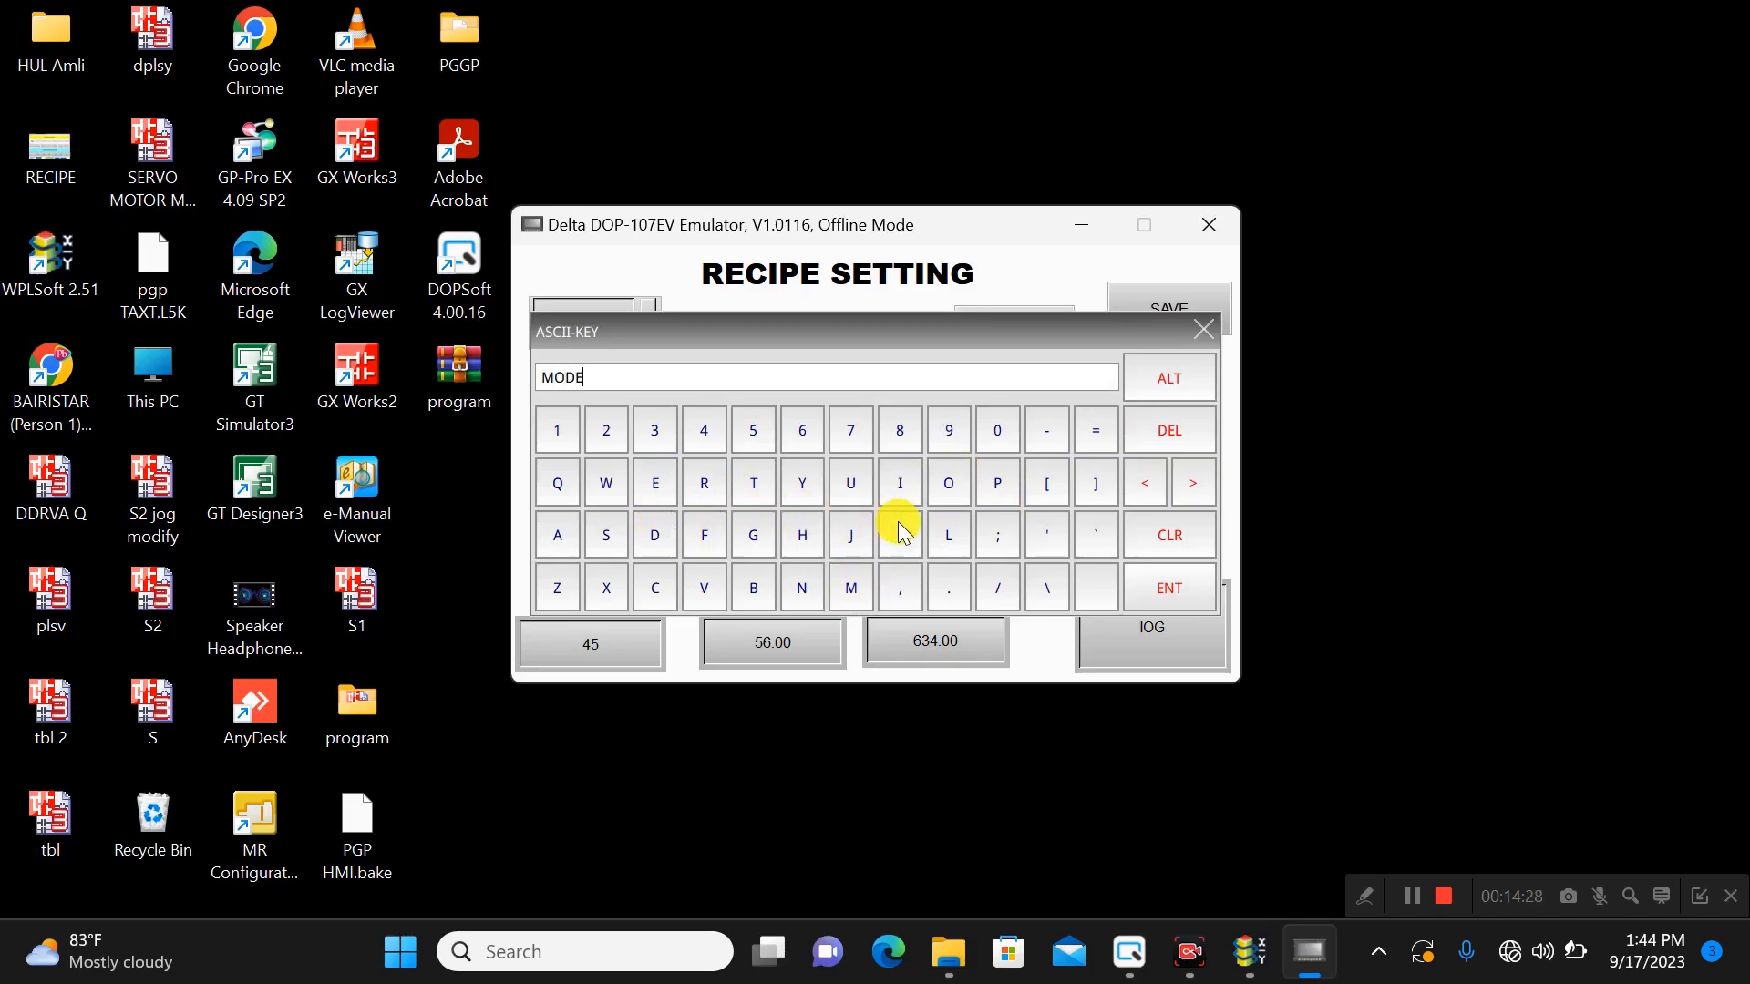
pyautogui.click(952, 534)
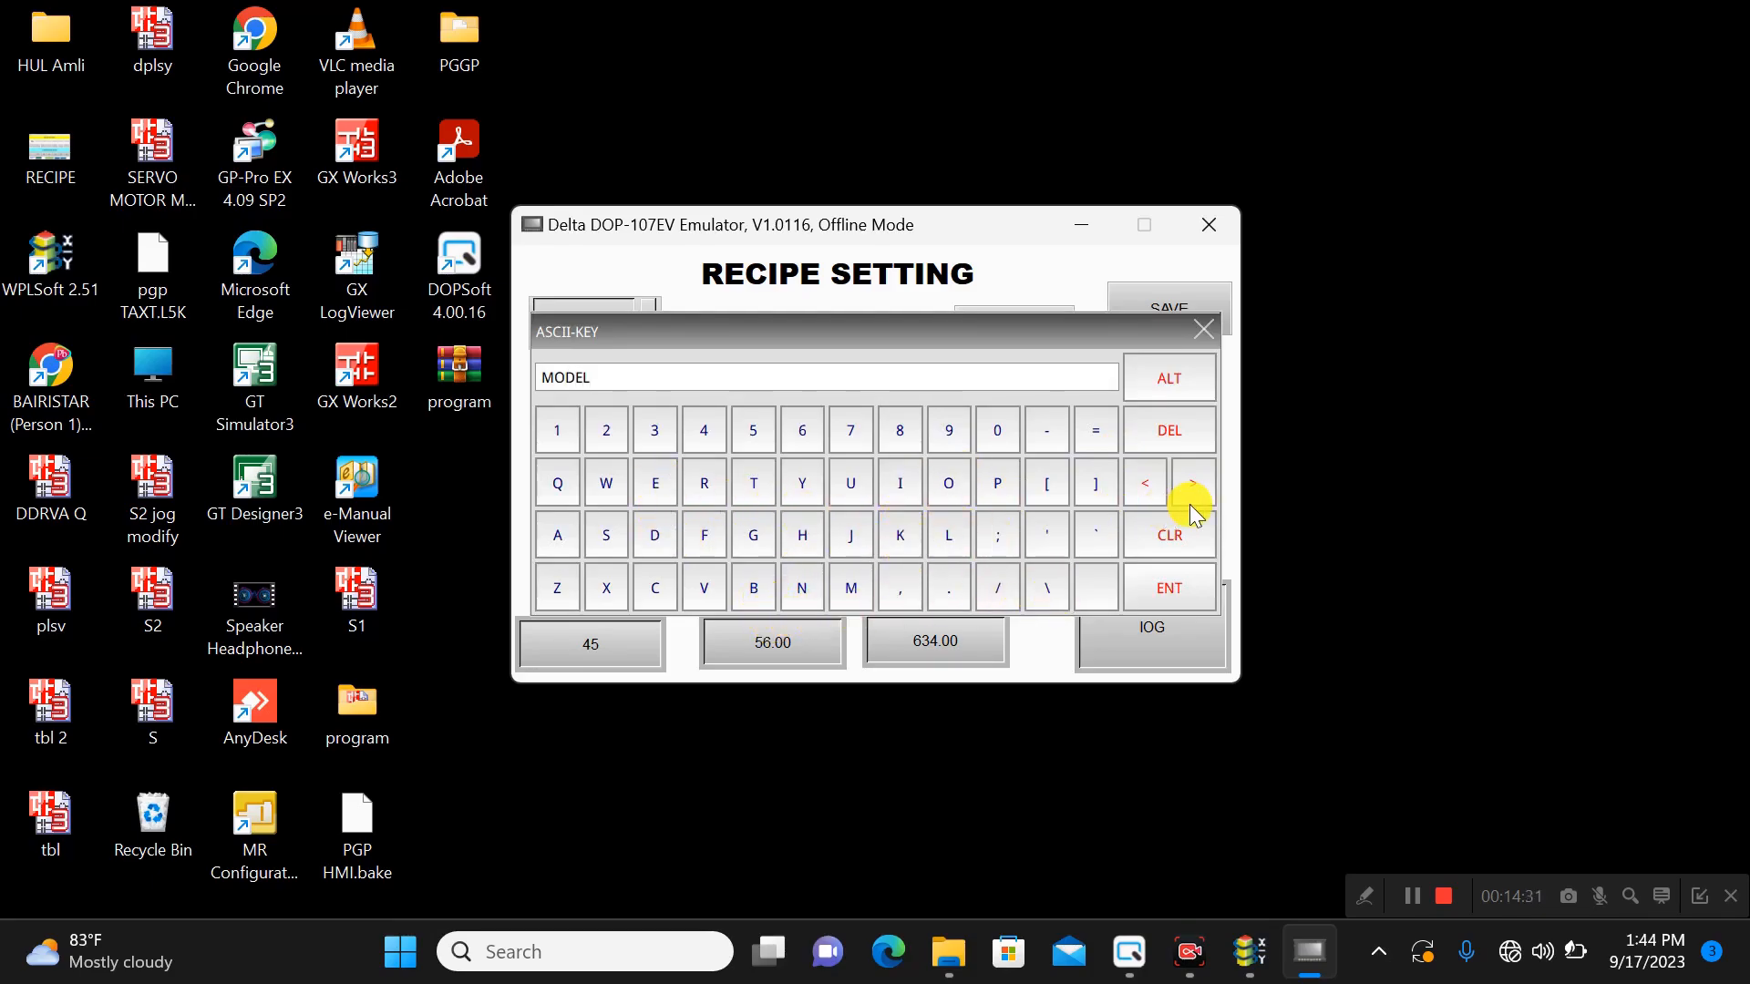
pyautogui.click(654, 430)
pyautogui.click(703, 430)
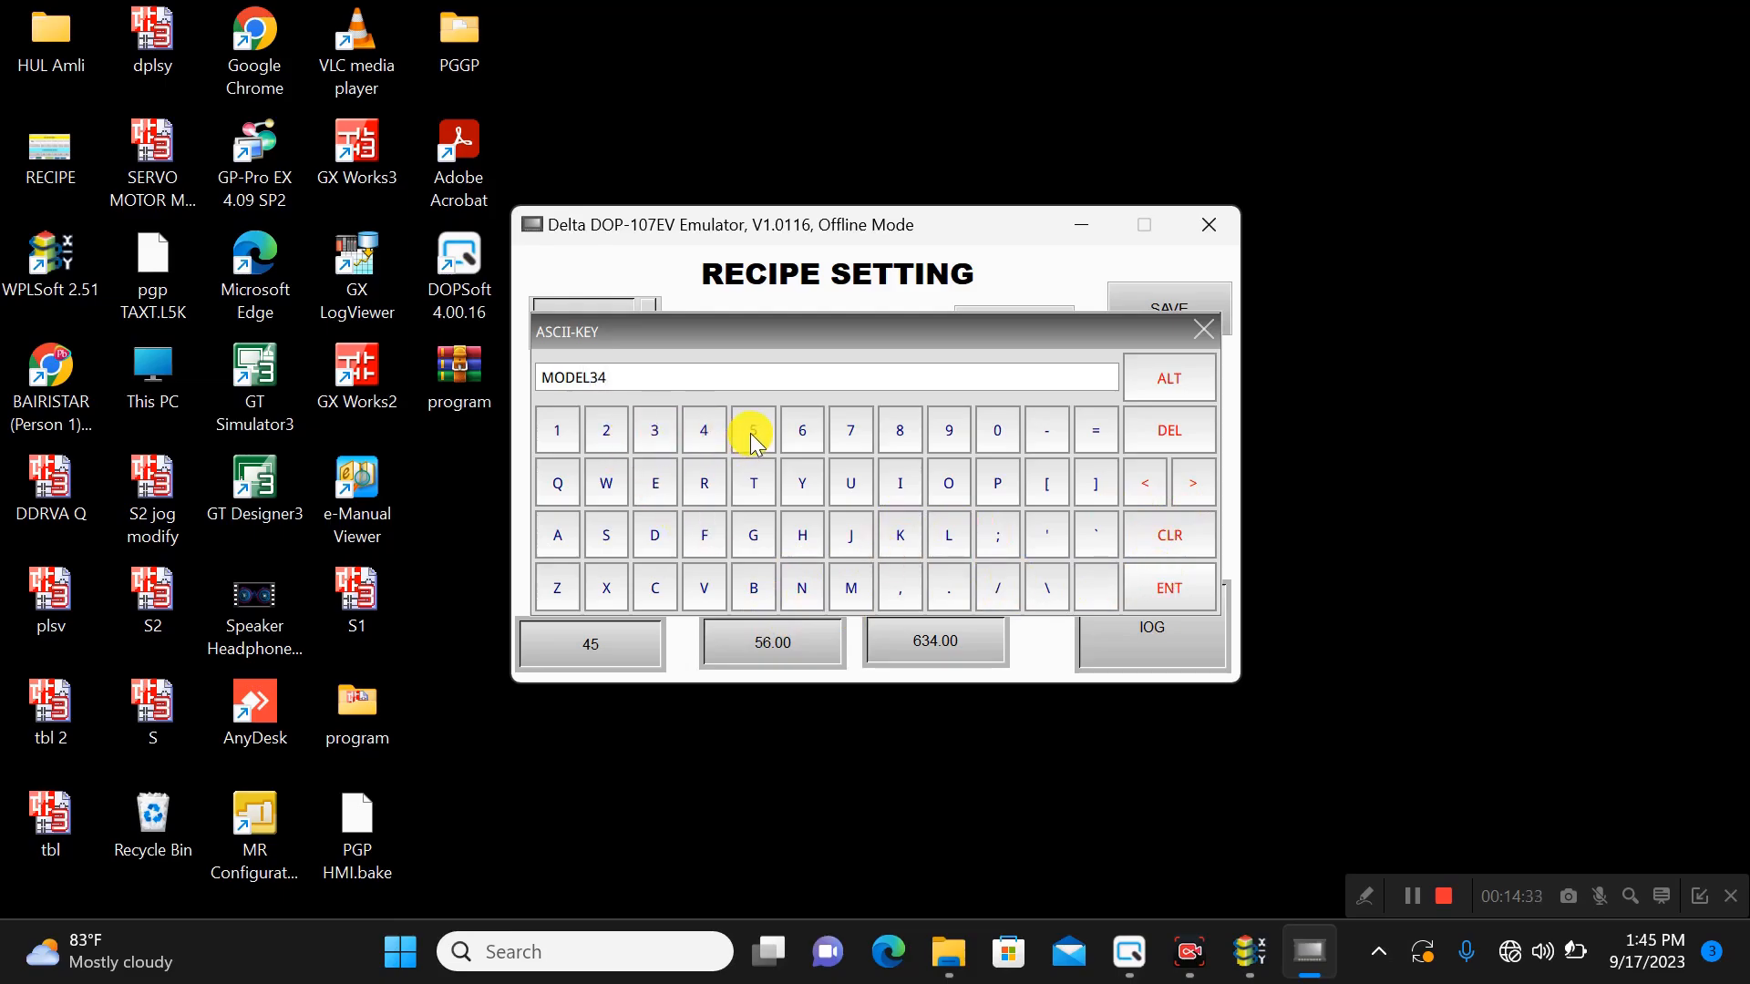
pyautogui.click(752, 430)
pyautogui.click(1163, 592)
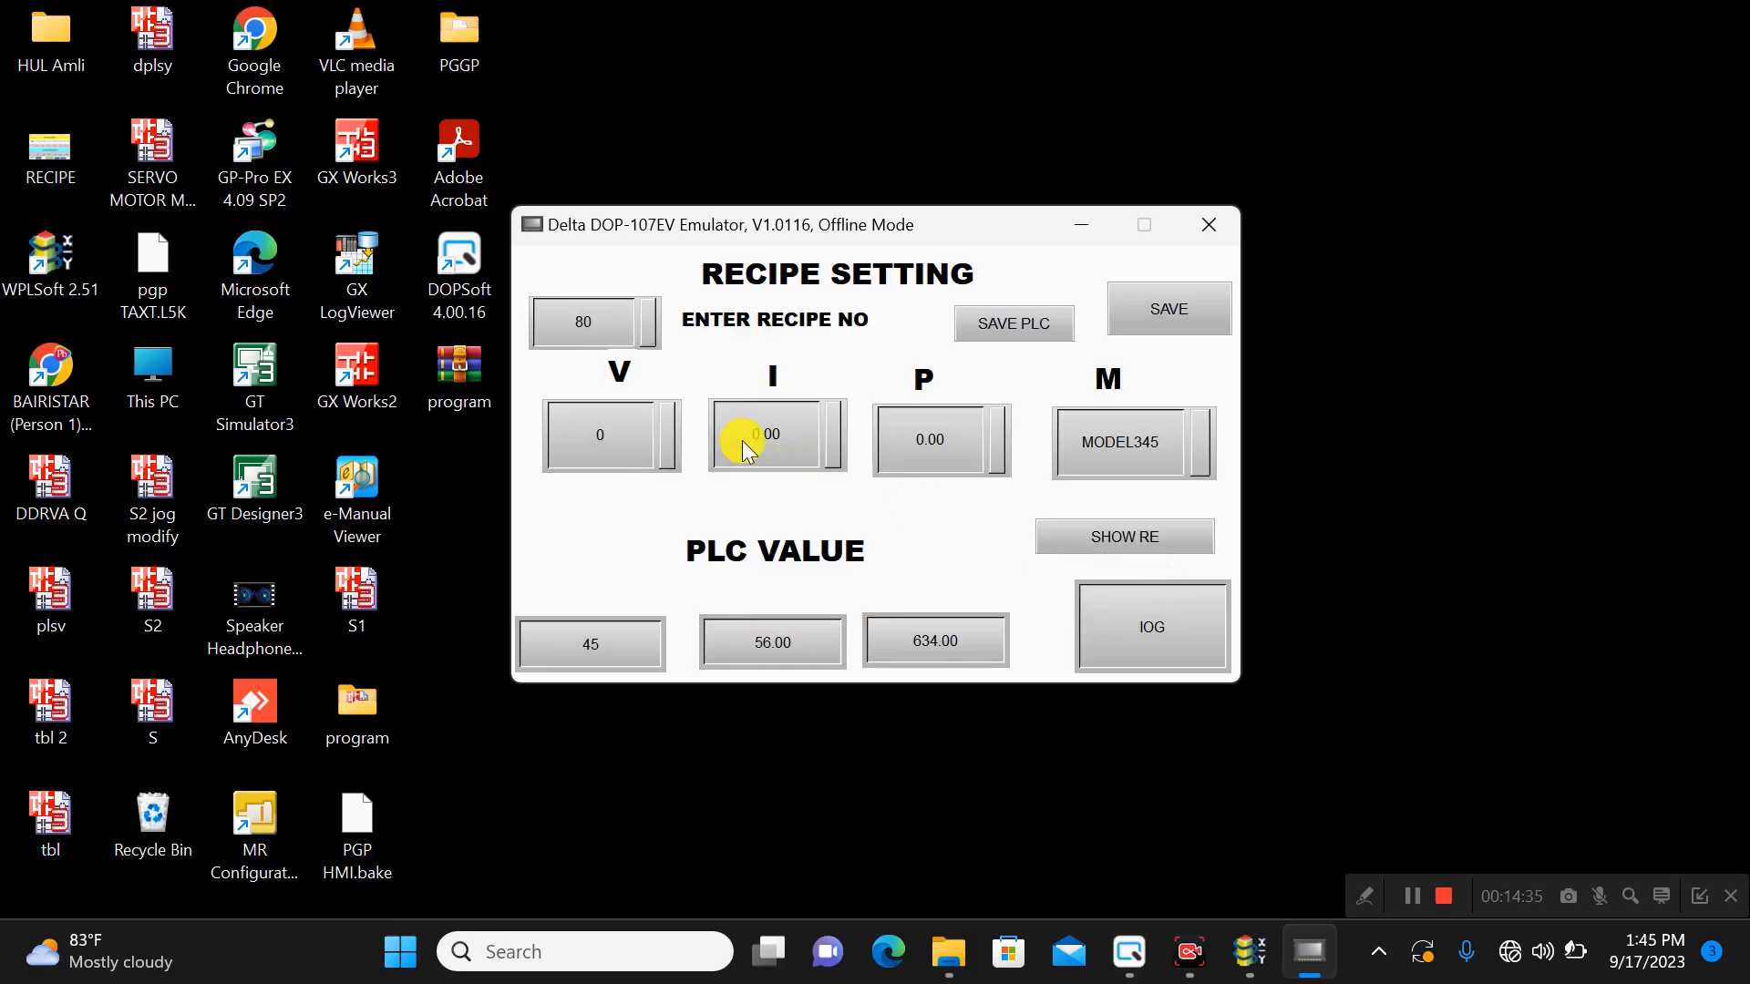
# - Set the I value of recipe 80 to 23 and its P value to 50
pyautogui.click(762, 437)
pyautogui.click(804, 442)
pyautogui.click(875, 440)
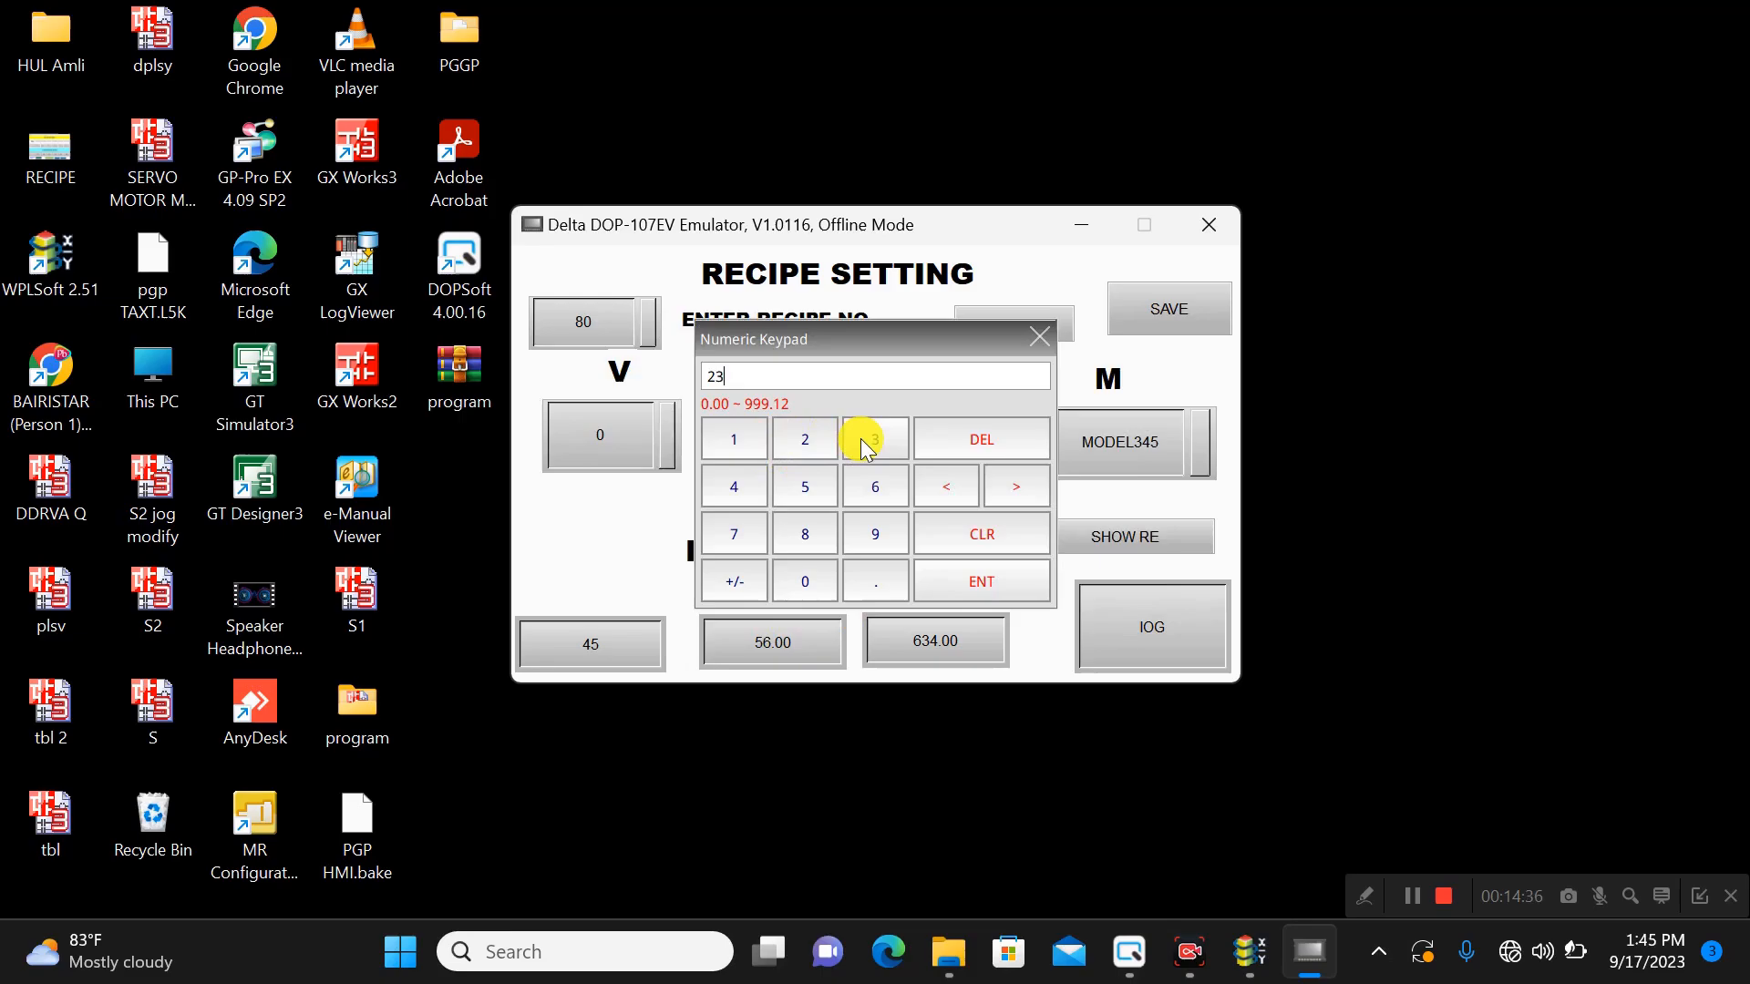
pyautogui.click(980, 582)
pyautogui.click(916, 452)
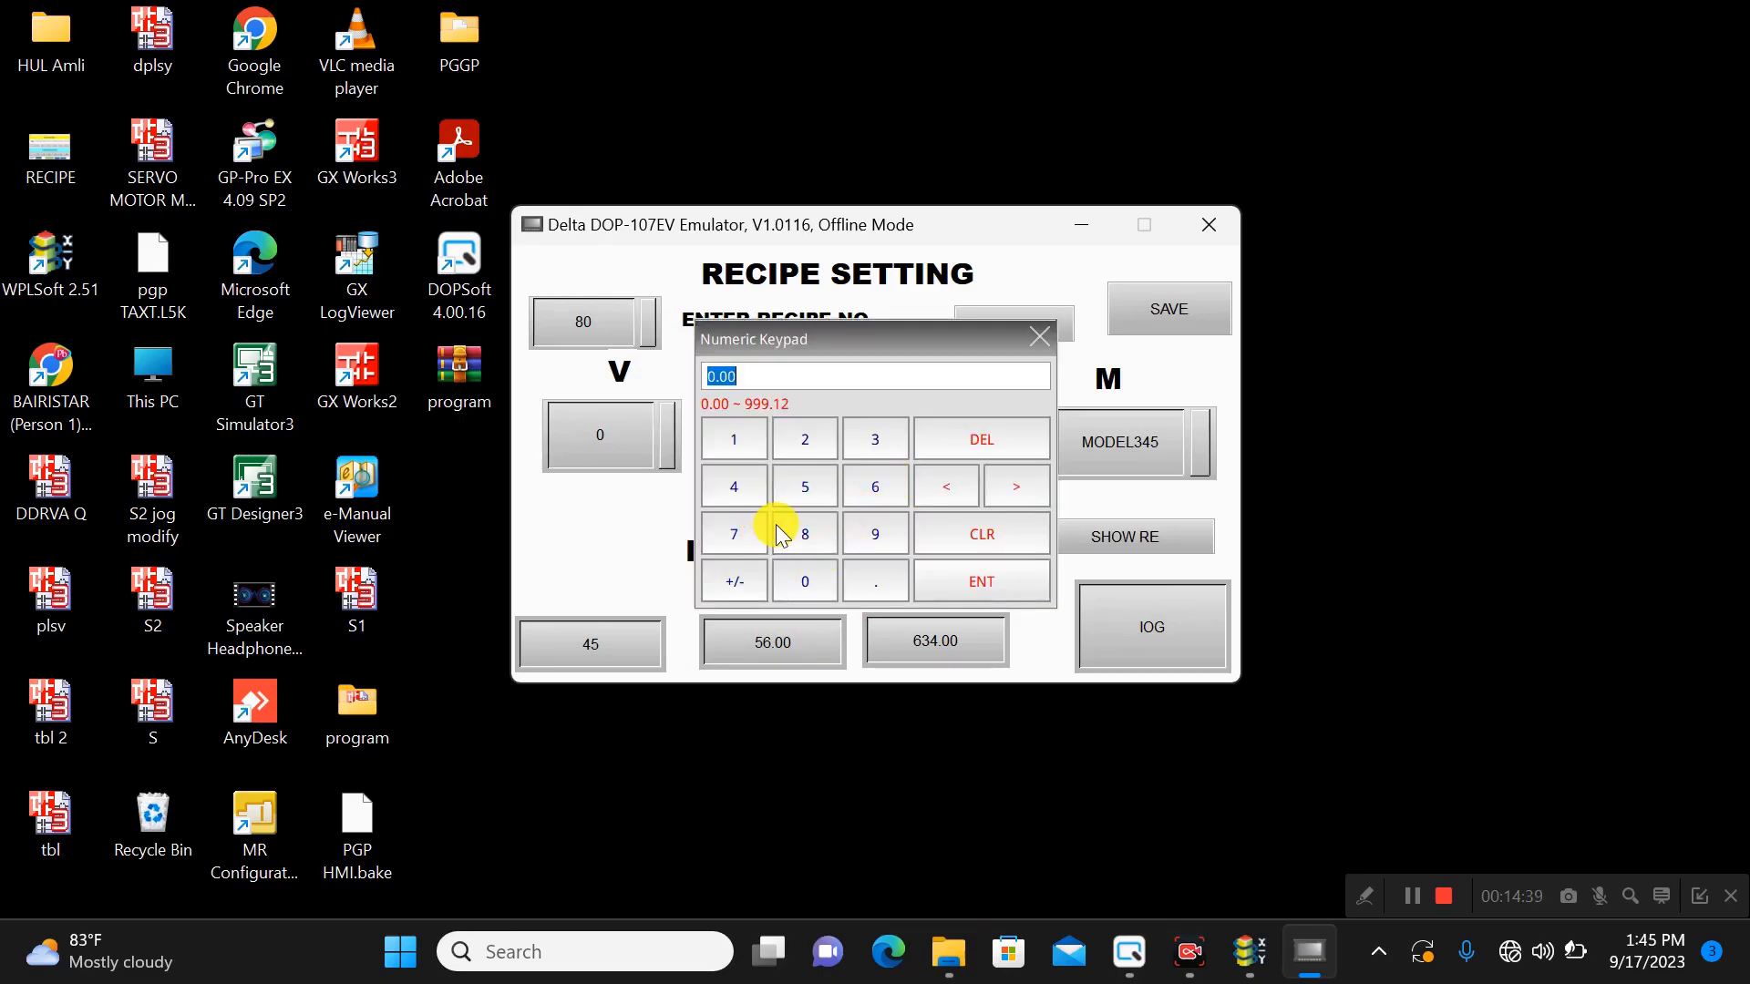
pyautogui.click(800, 488)
pyautogui.click(789, 586)
pyautogui.click(976, 576)
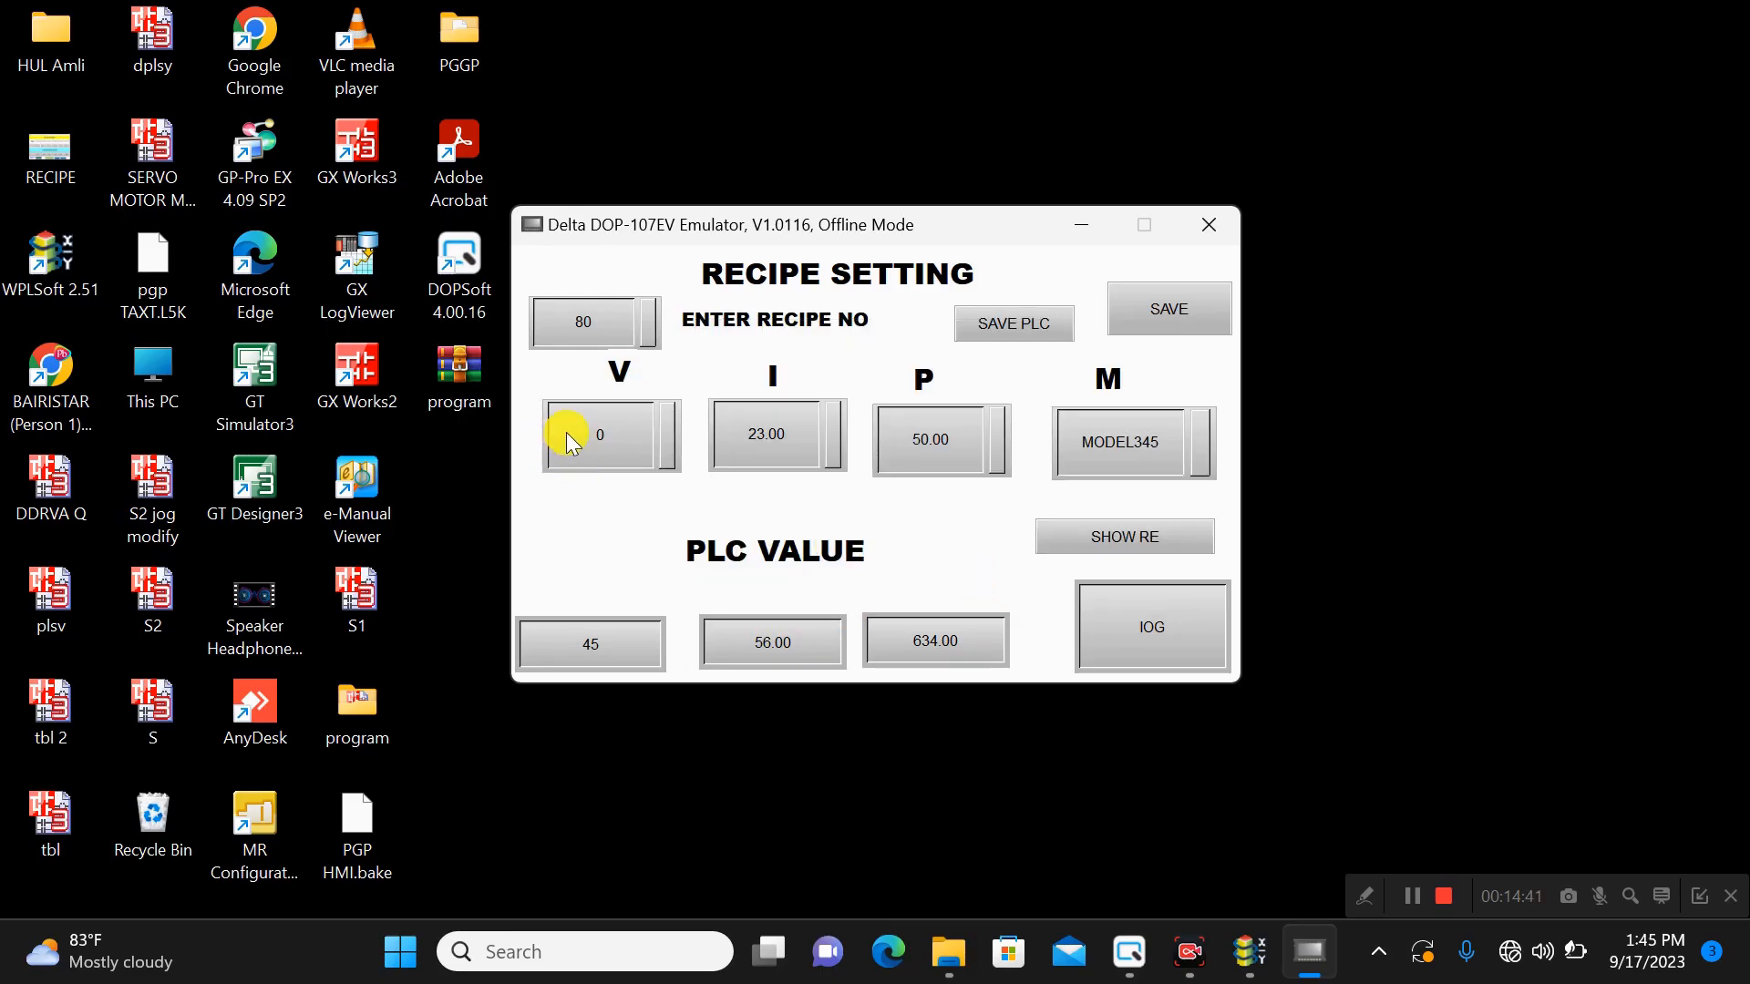
# - Set the V value of recipe 80 to 478 and save the recipe to the PLC
pyautogui.click(566, 432)
pyautogui.click(726, 490)
pyautogui.click(734, 534)
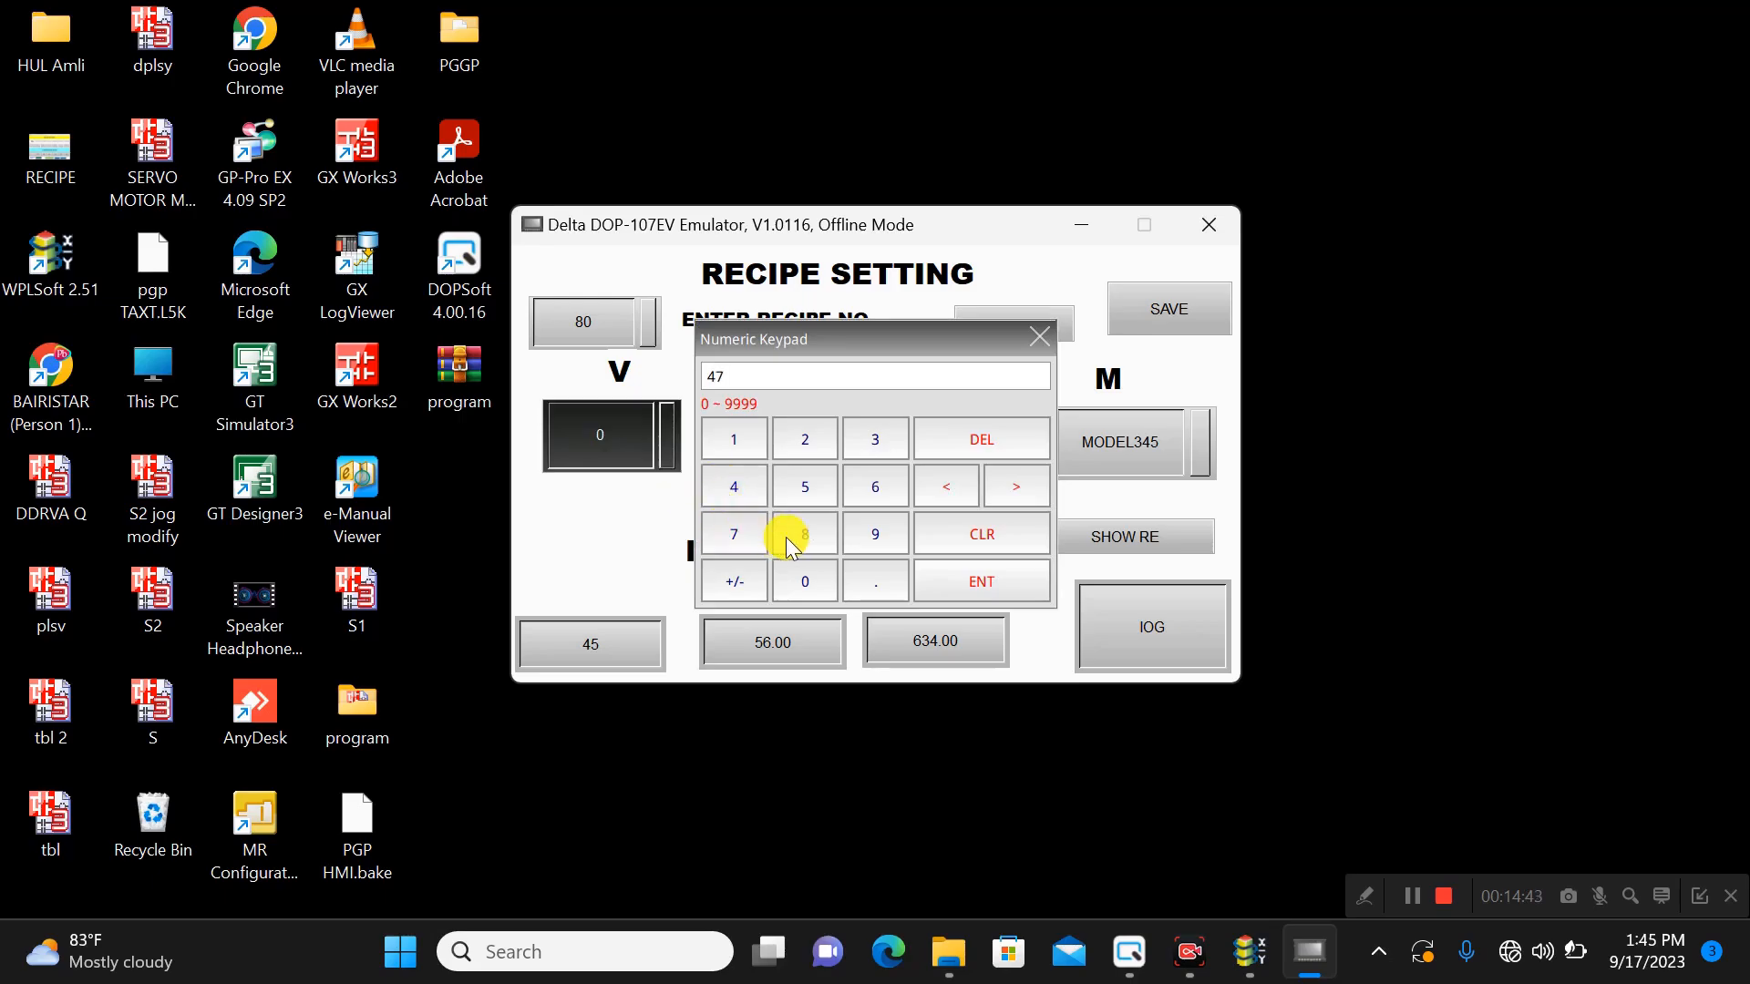
pyautogui.click(801, 535)
pyautogui.click(1025, 586)
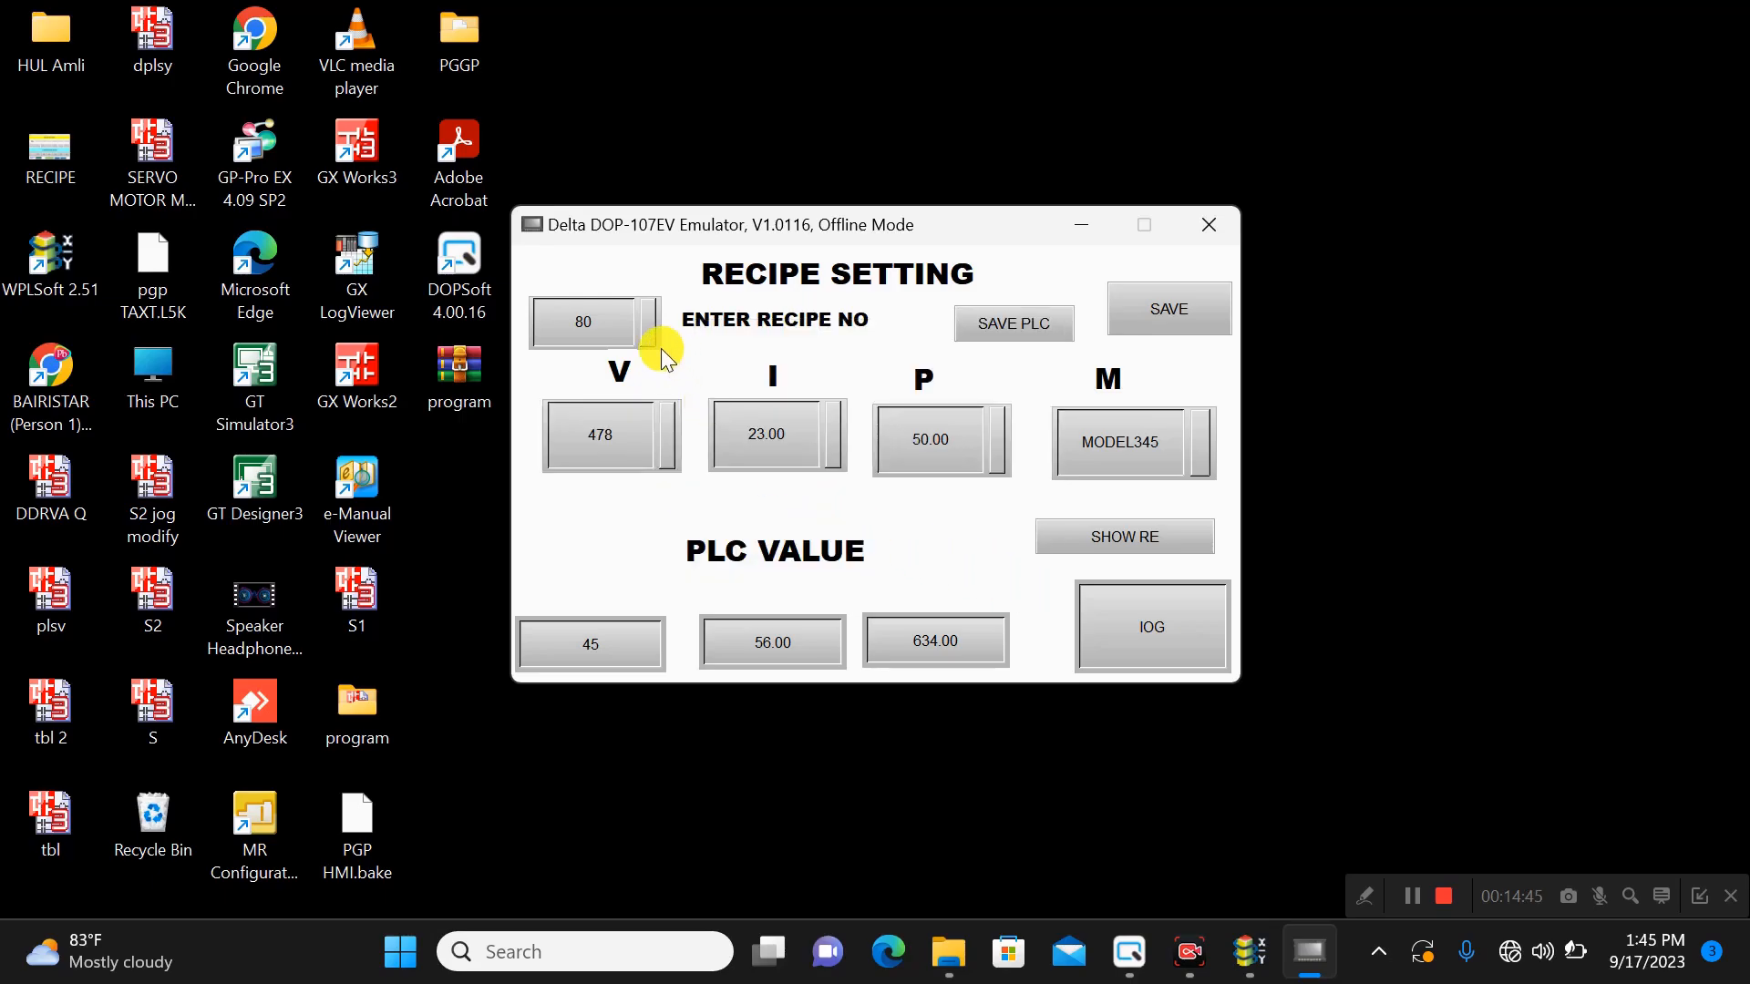
pyautogui.click(1176, 314)
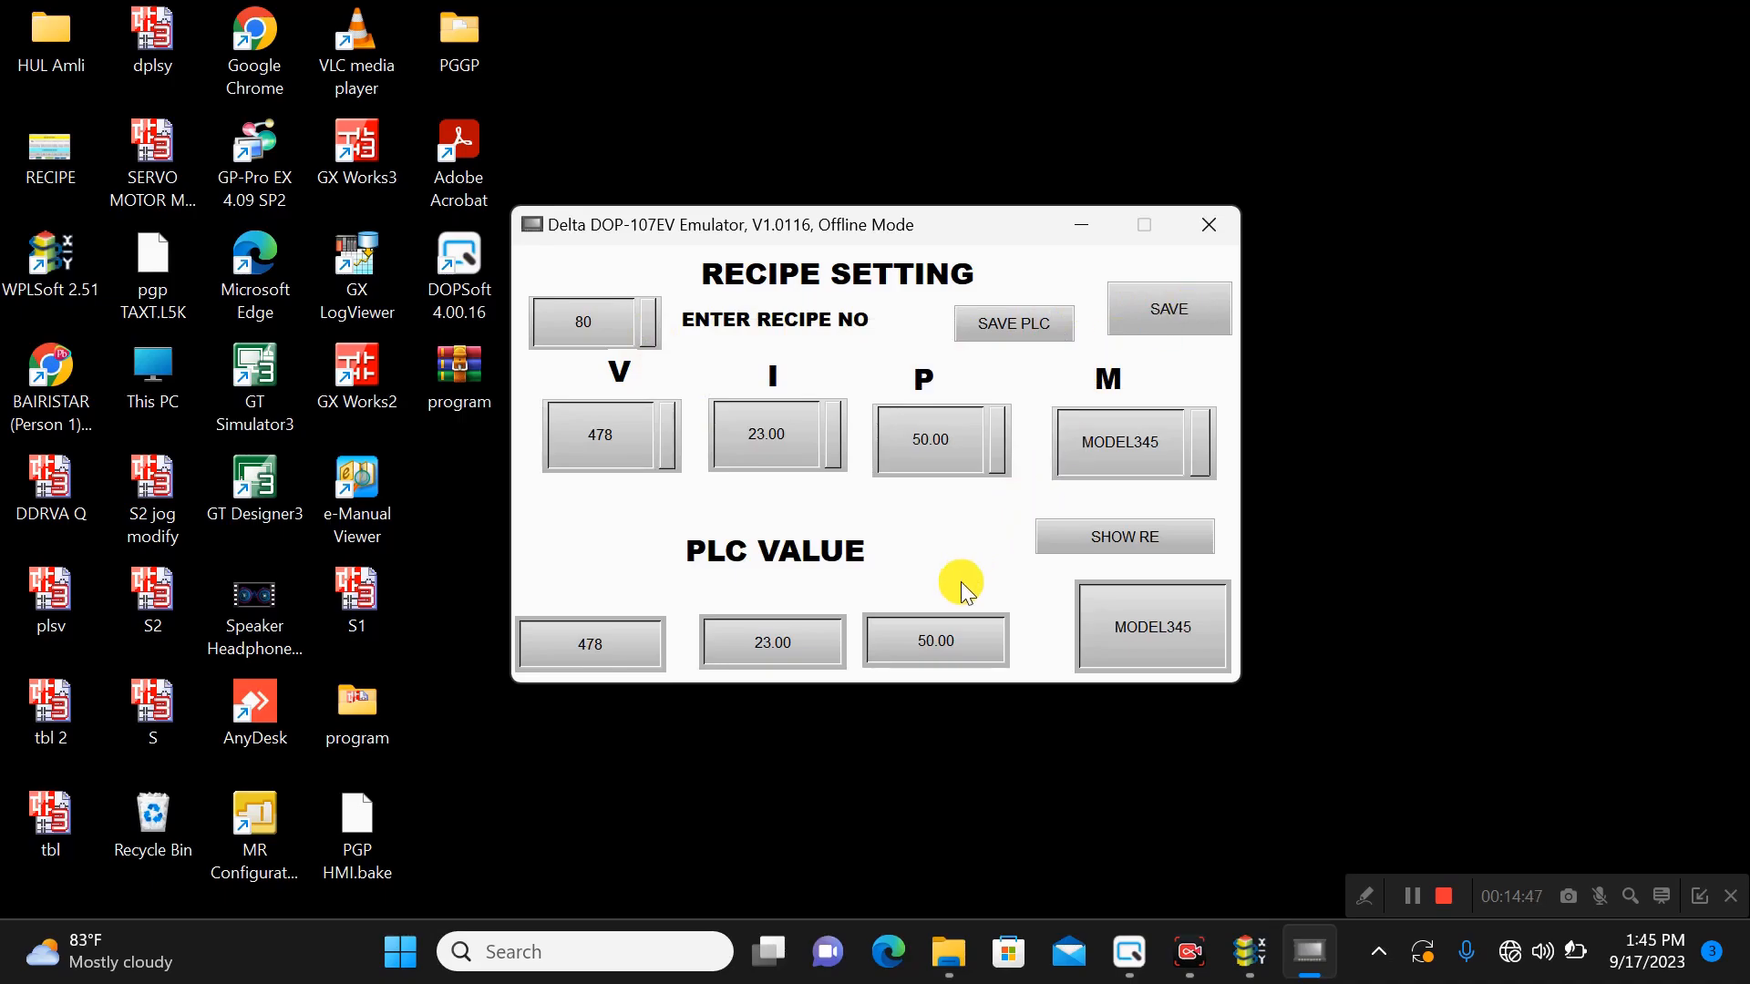
# - Examine the stored entry of recipe 80 in the recipe viewer screen, then return to the recipe setting screen
pyautogui.click(1117, 542)
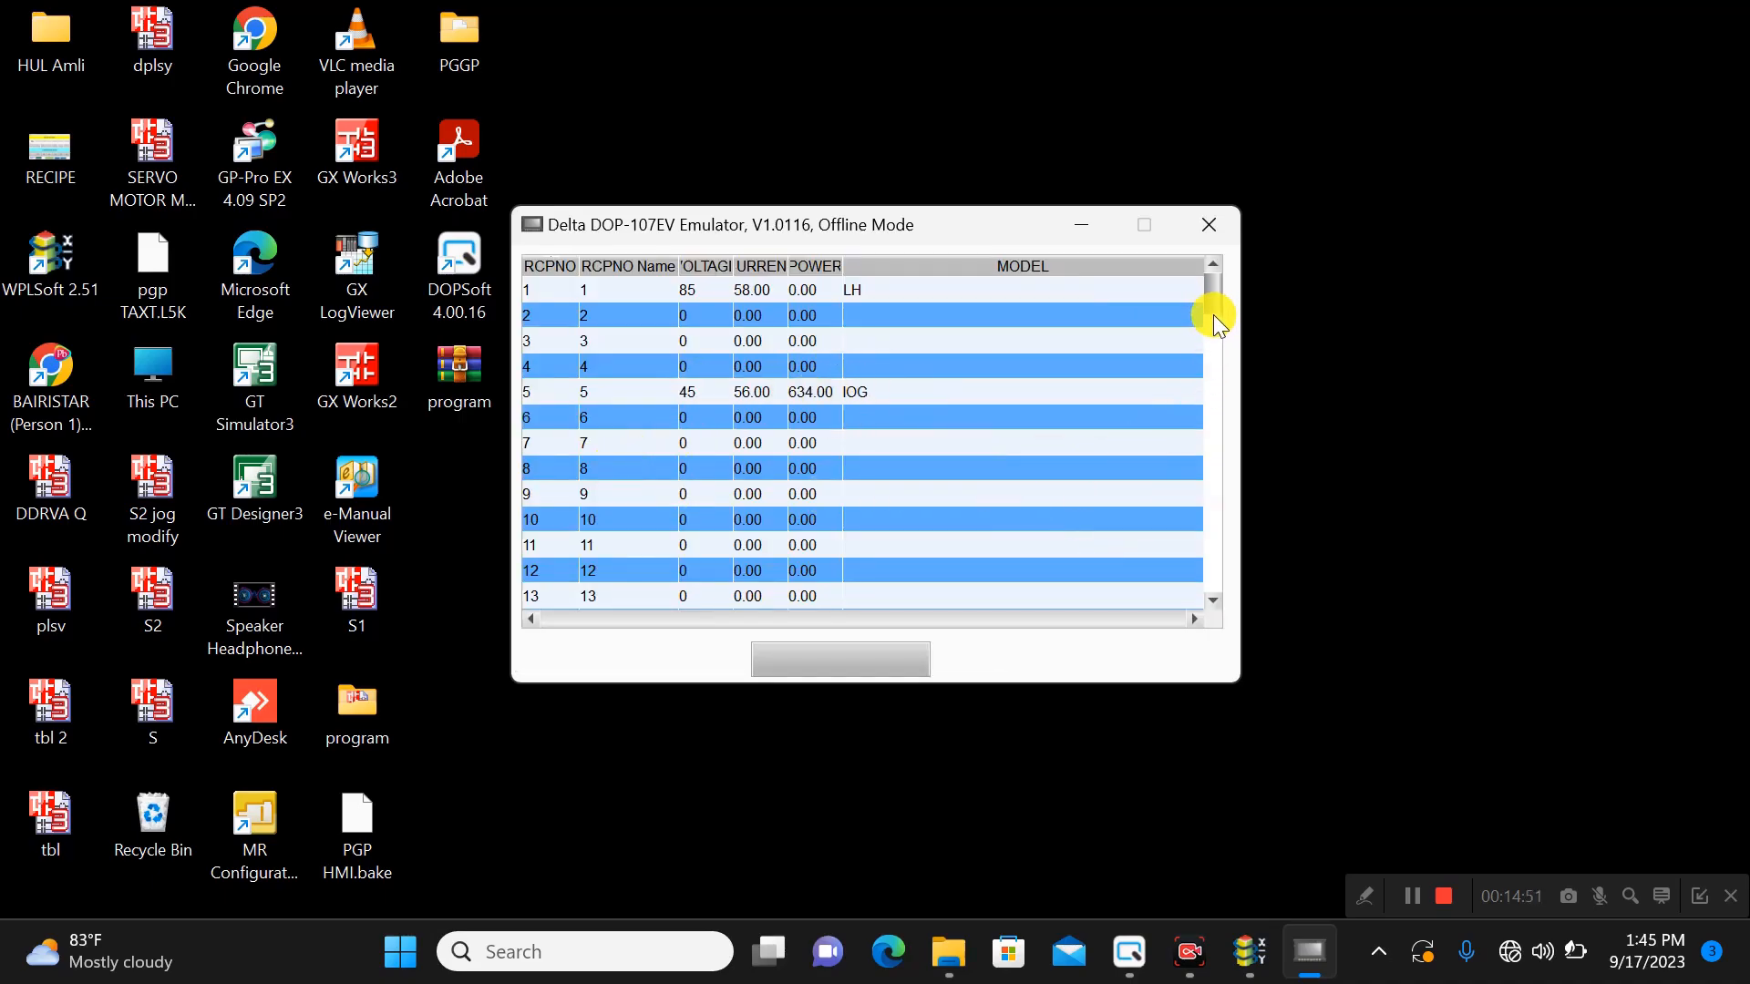
pyautogui.moveTo(1213, 312); pyautogui.dragTo(1219, 365)
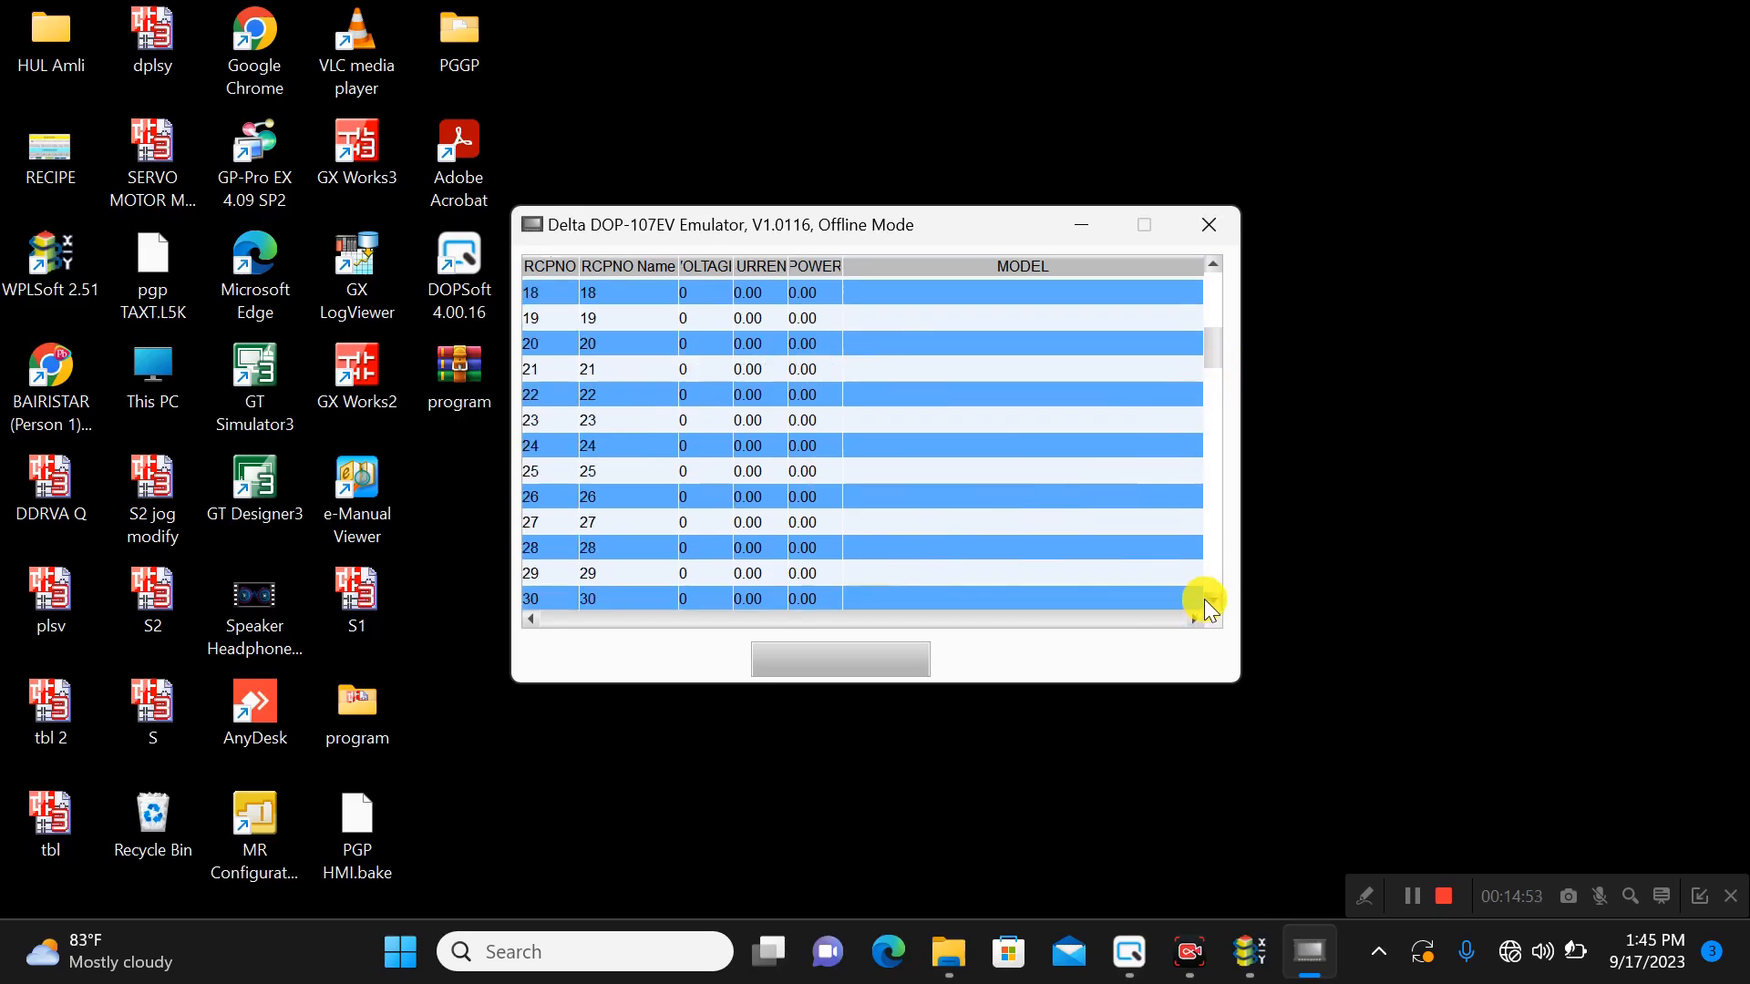
pyautogui.scroll(-4, 1205, 599)
pyautogui.scroll(-7, 1205, 599)
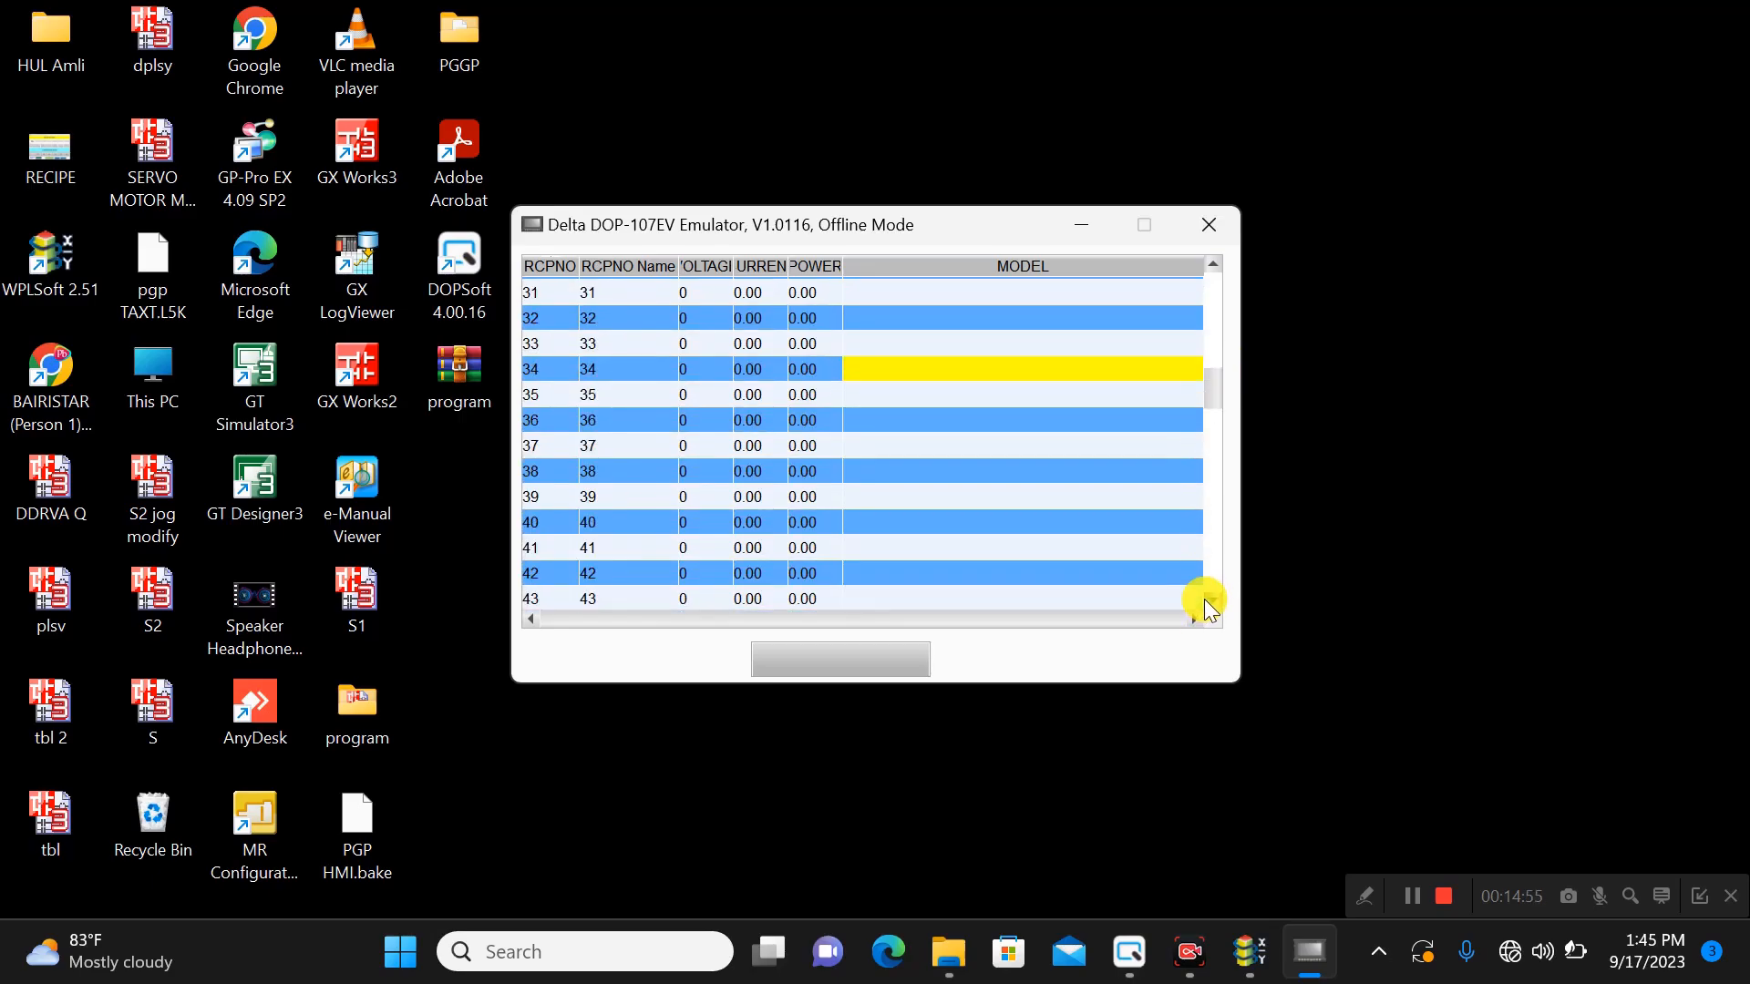
pyautogui.scroll(-5, 1205, 599)
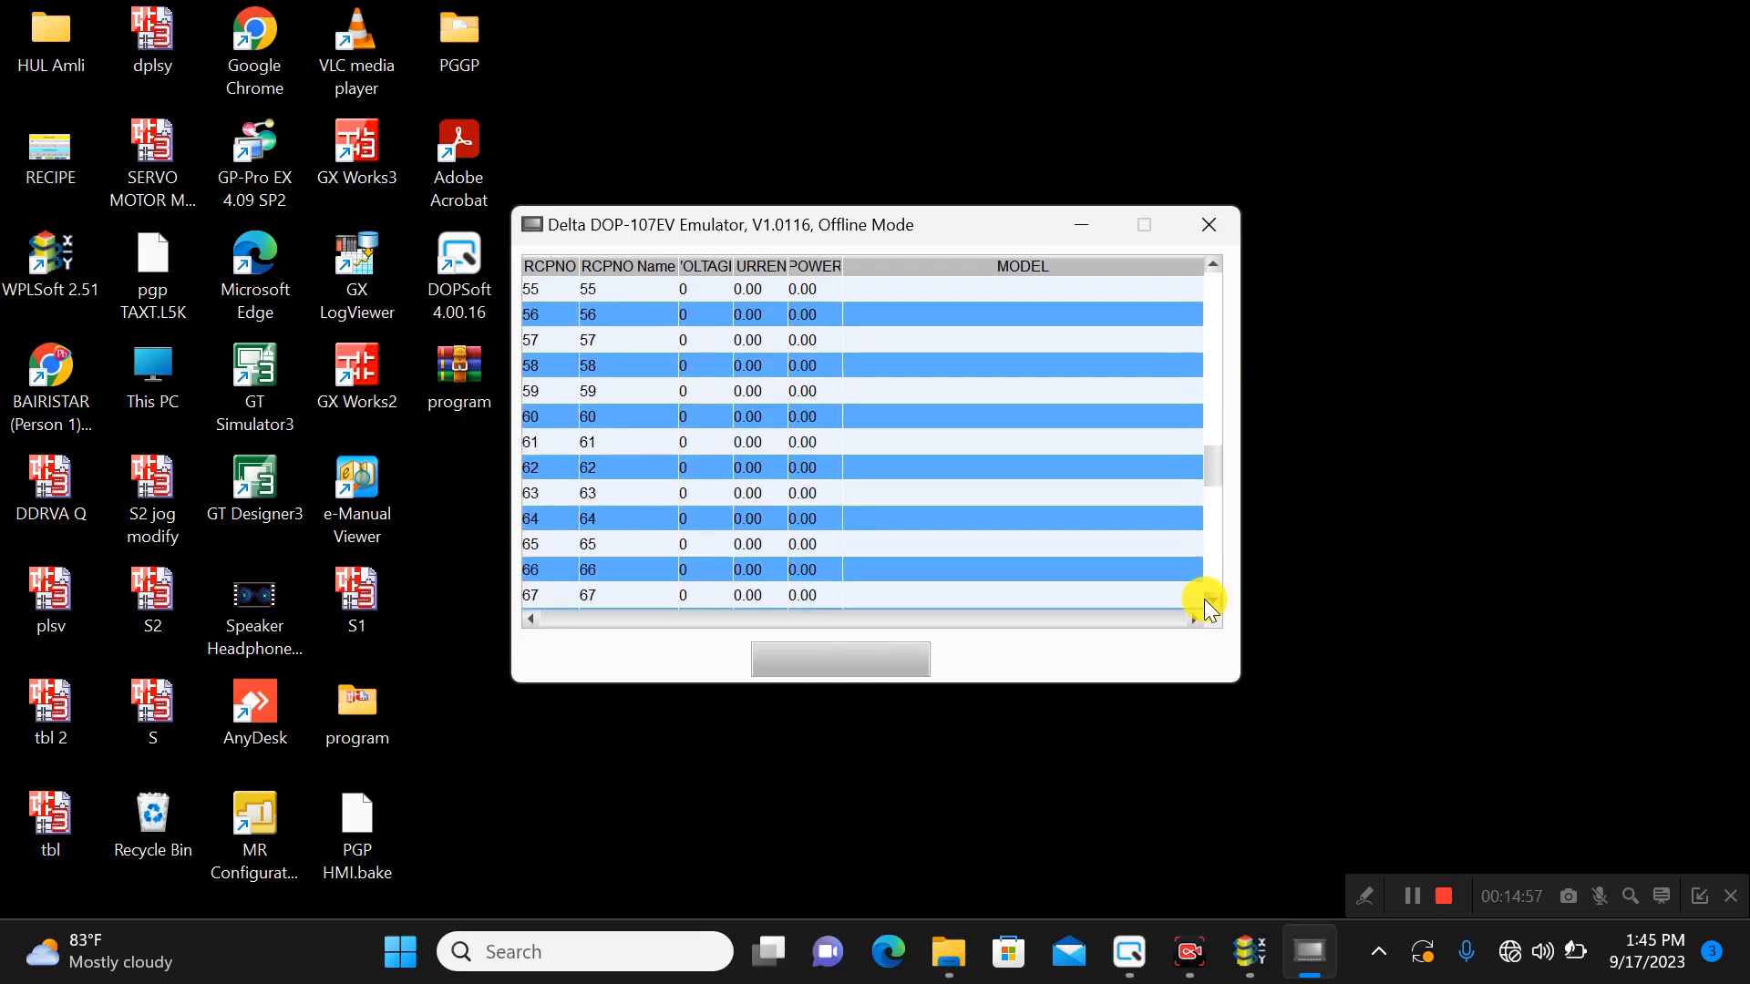
pyautogui.scroll(-3, 1210, 606)
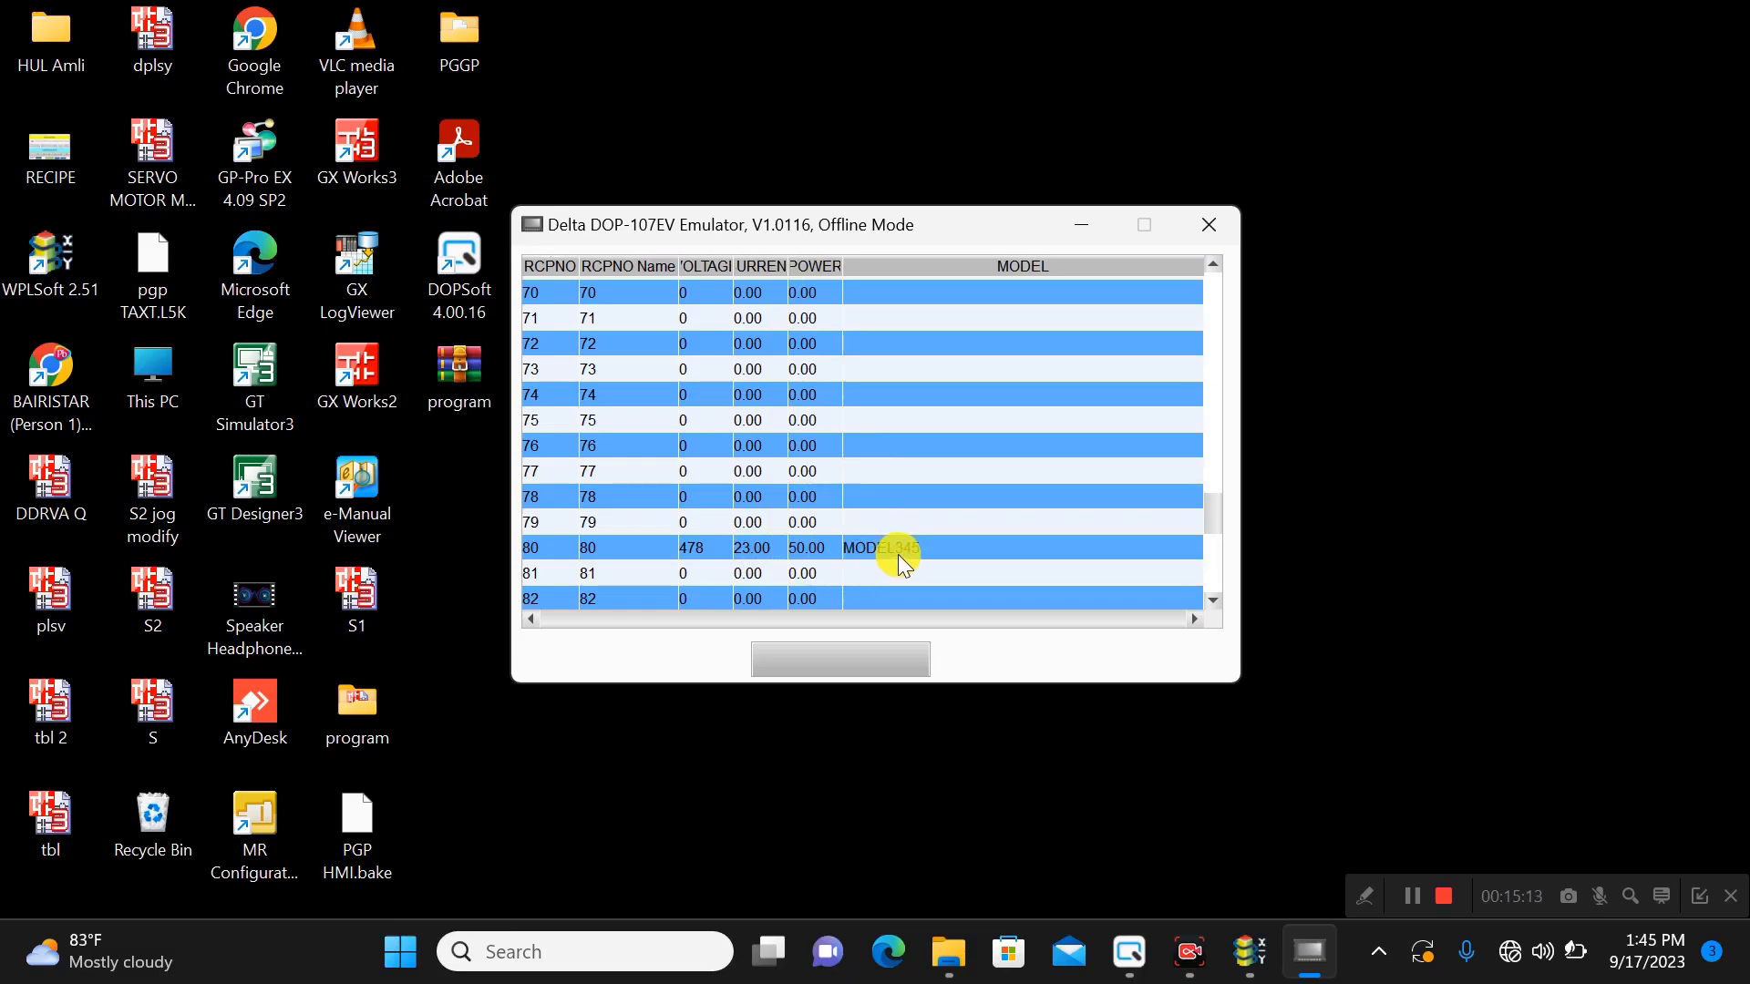
pyautogui.click(860, 665)
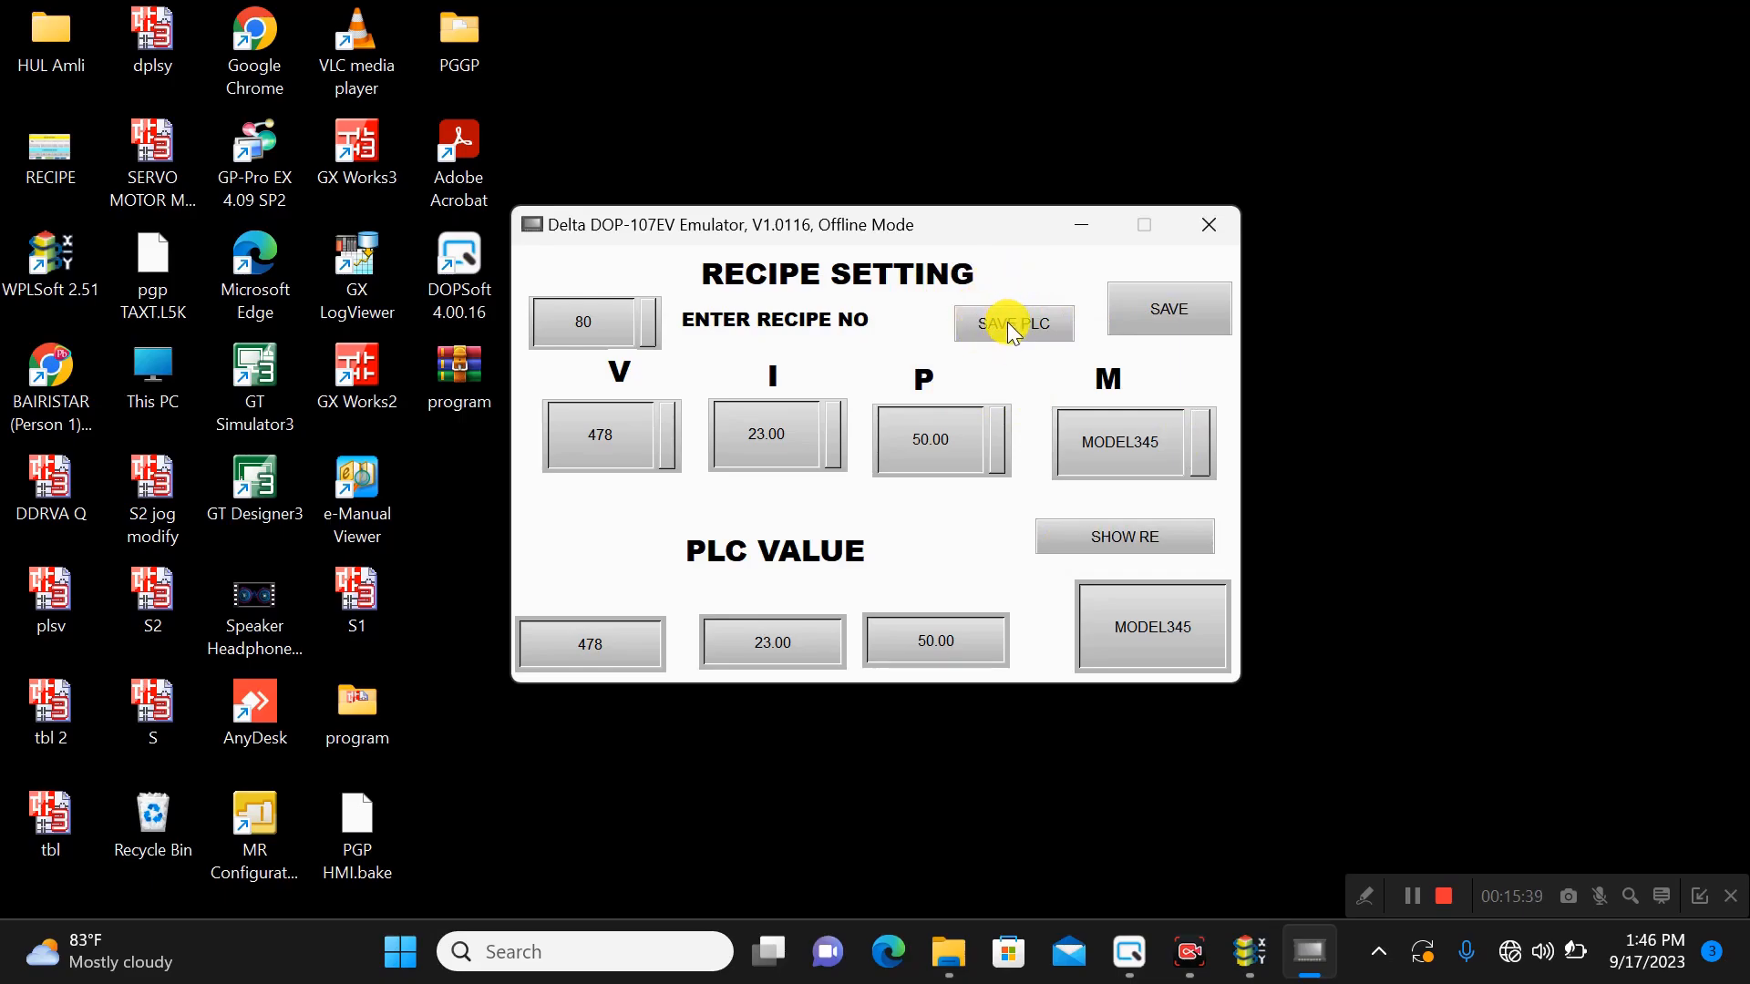
# - Check the ladder program in WPLSoft, then return to the HMI emulator and close it
pyautogui.click(1245, 951)
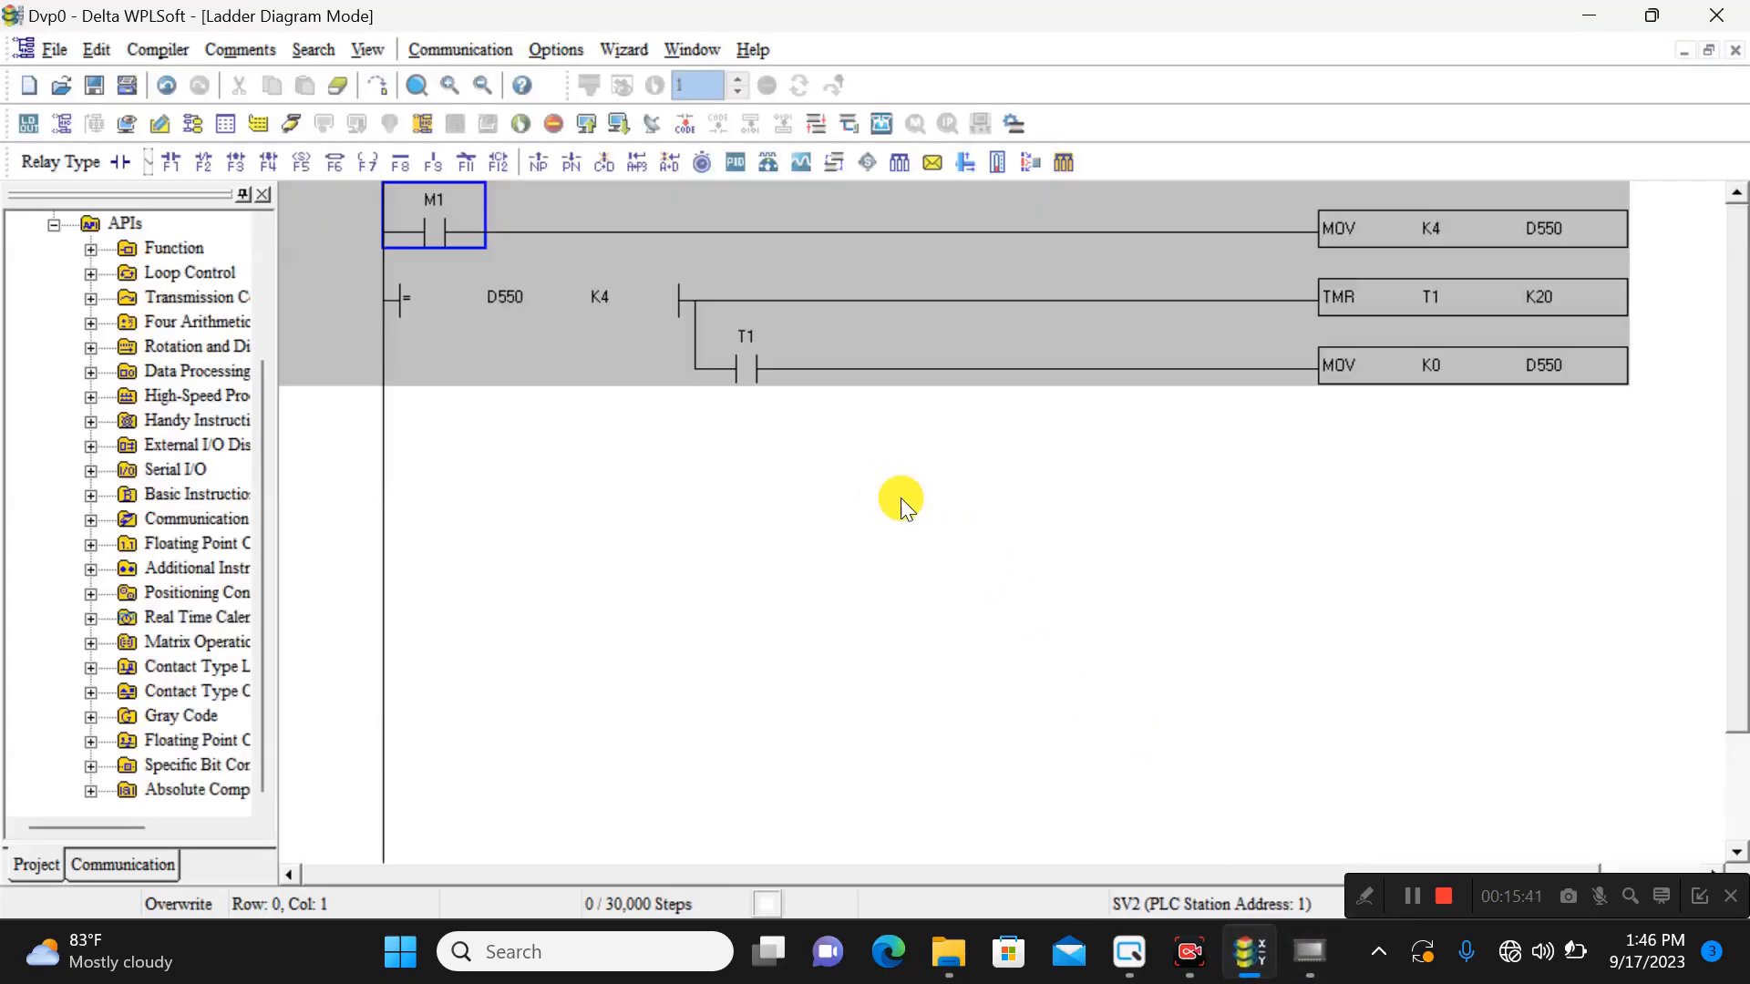
pyautogui.click(1589, 16)
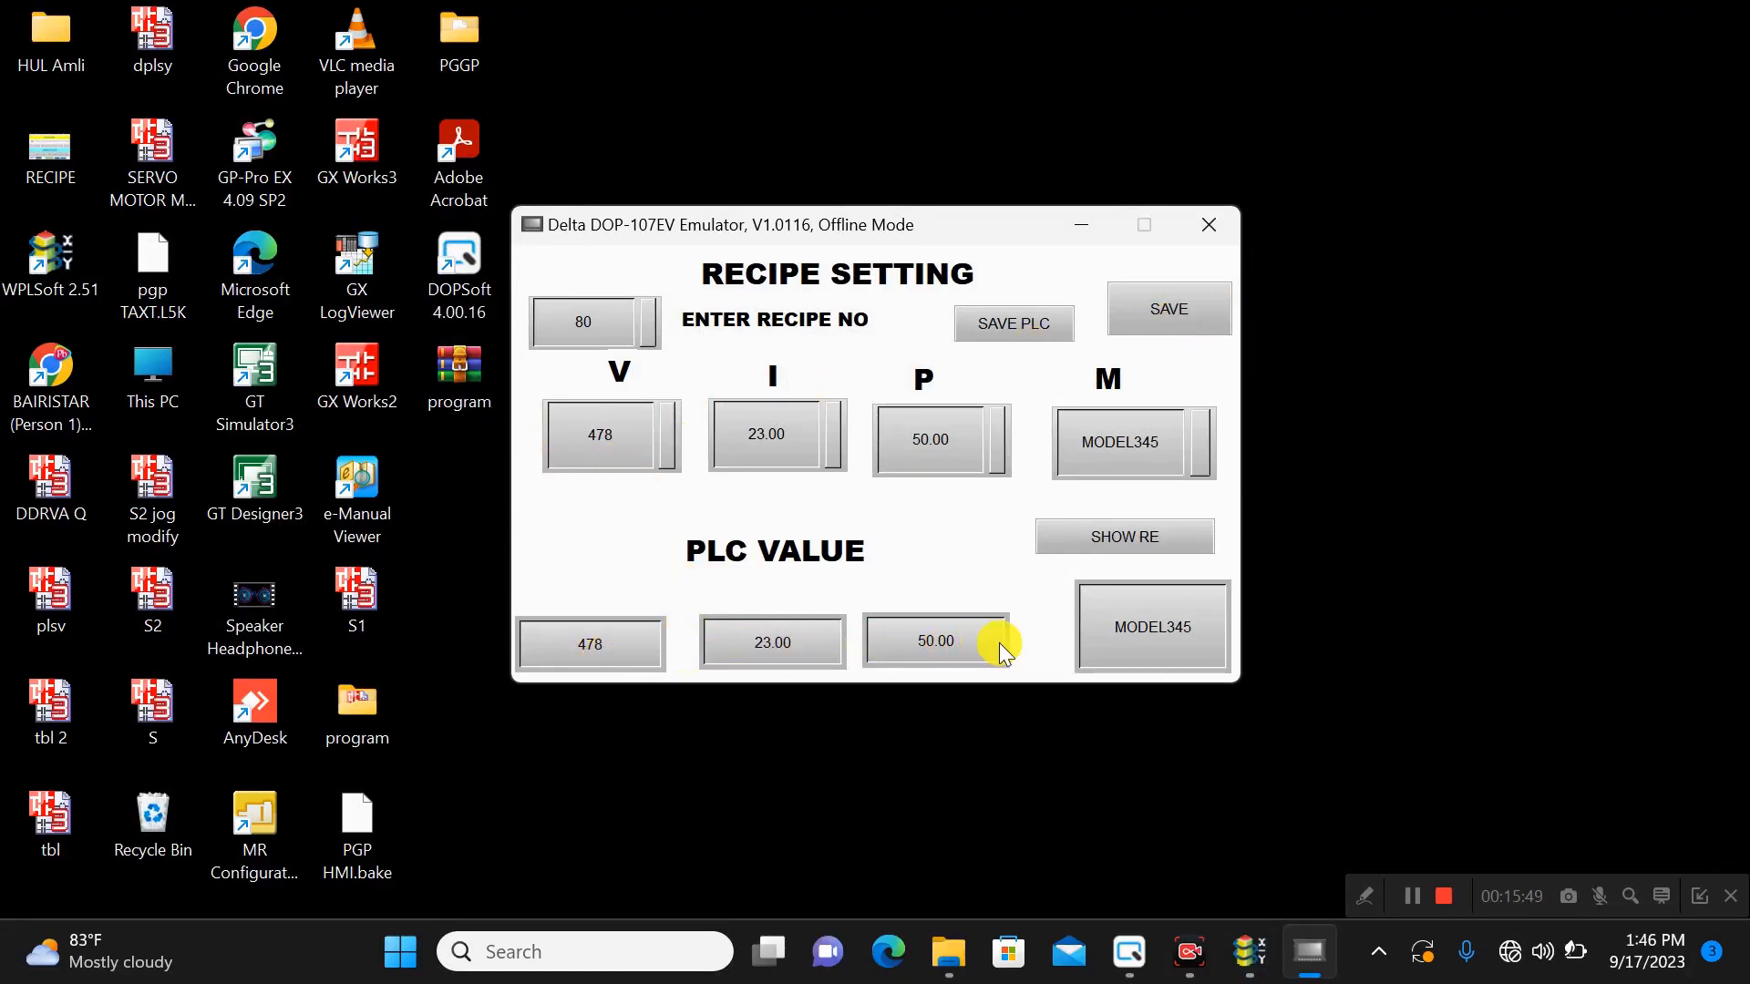
pyautogui.click(1215, 224)
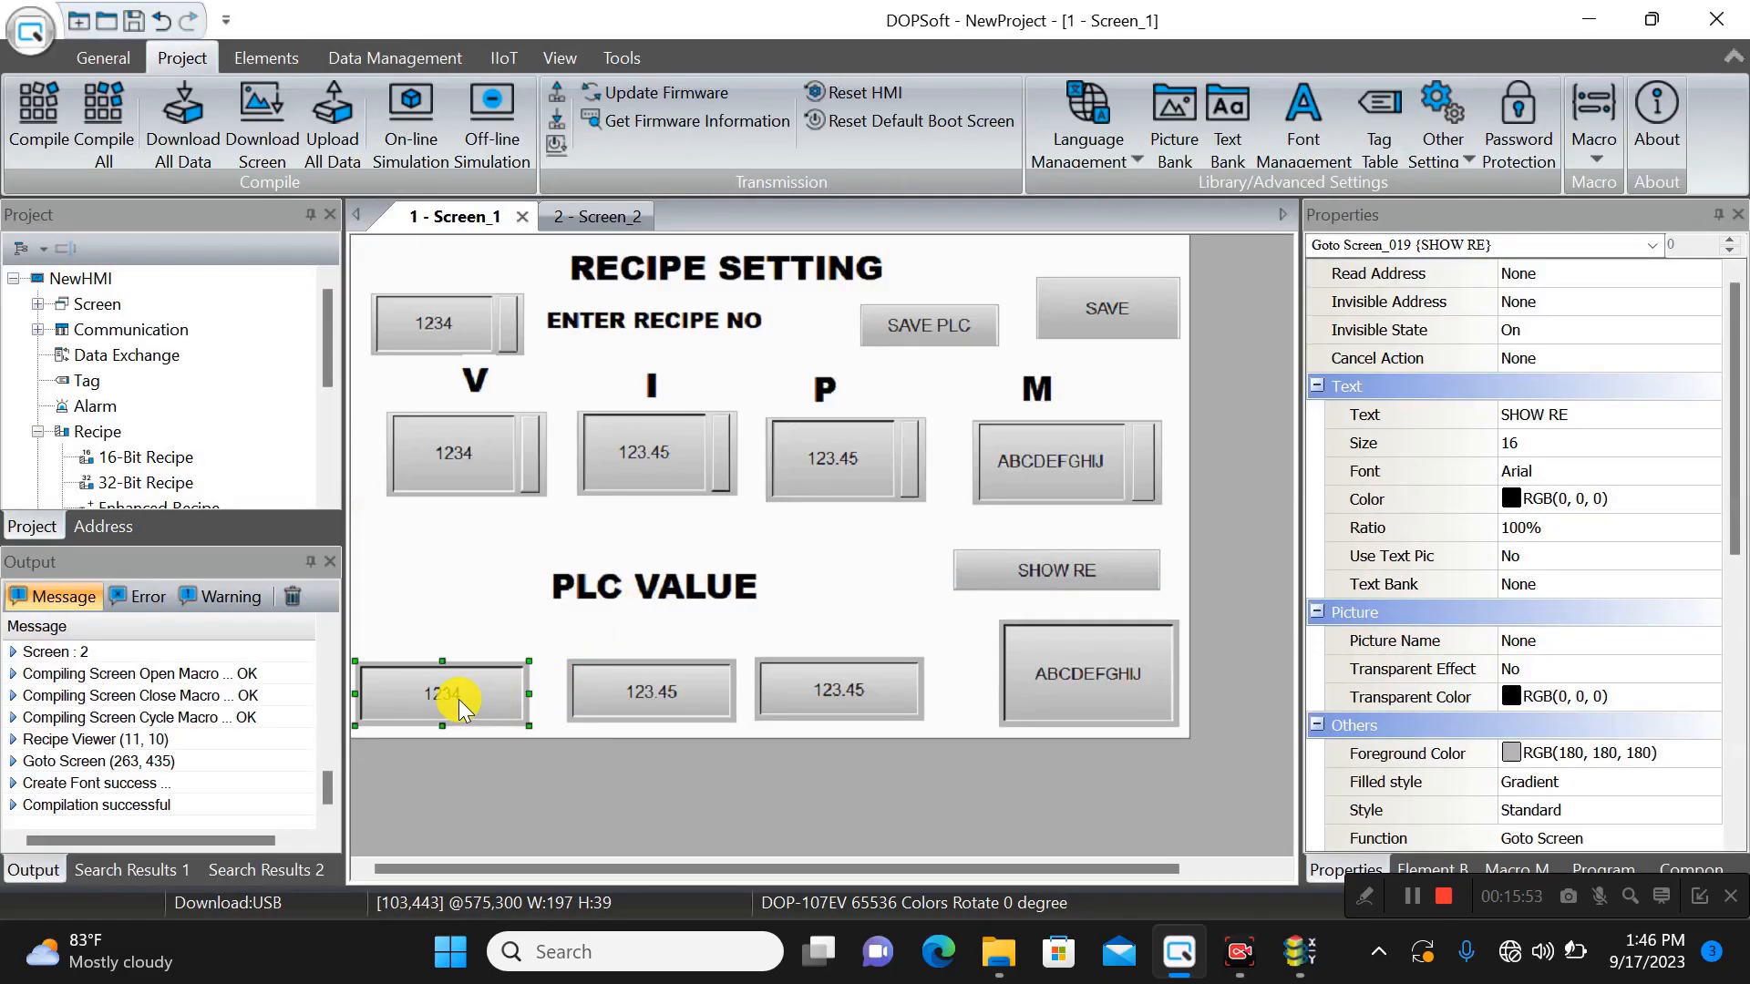
# - Inspect the settings of the first PLC value display, then show all read/write addresses on the screen elements
pyautogui.doubleClick(461, 707)
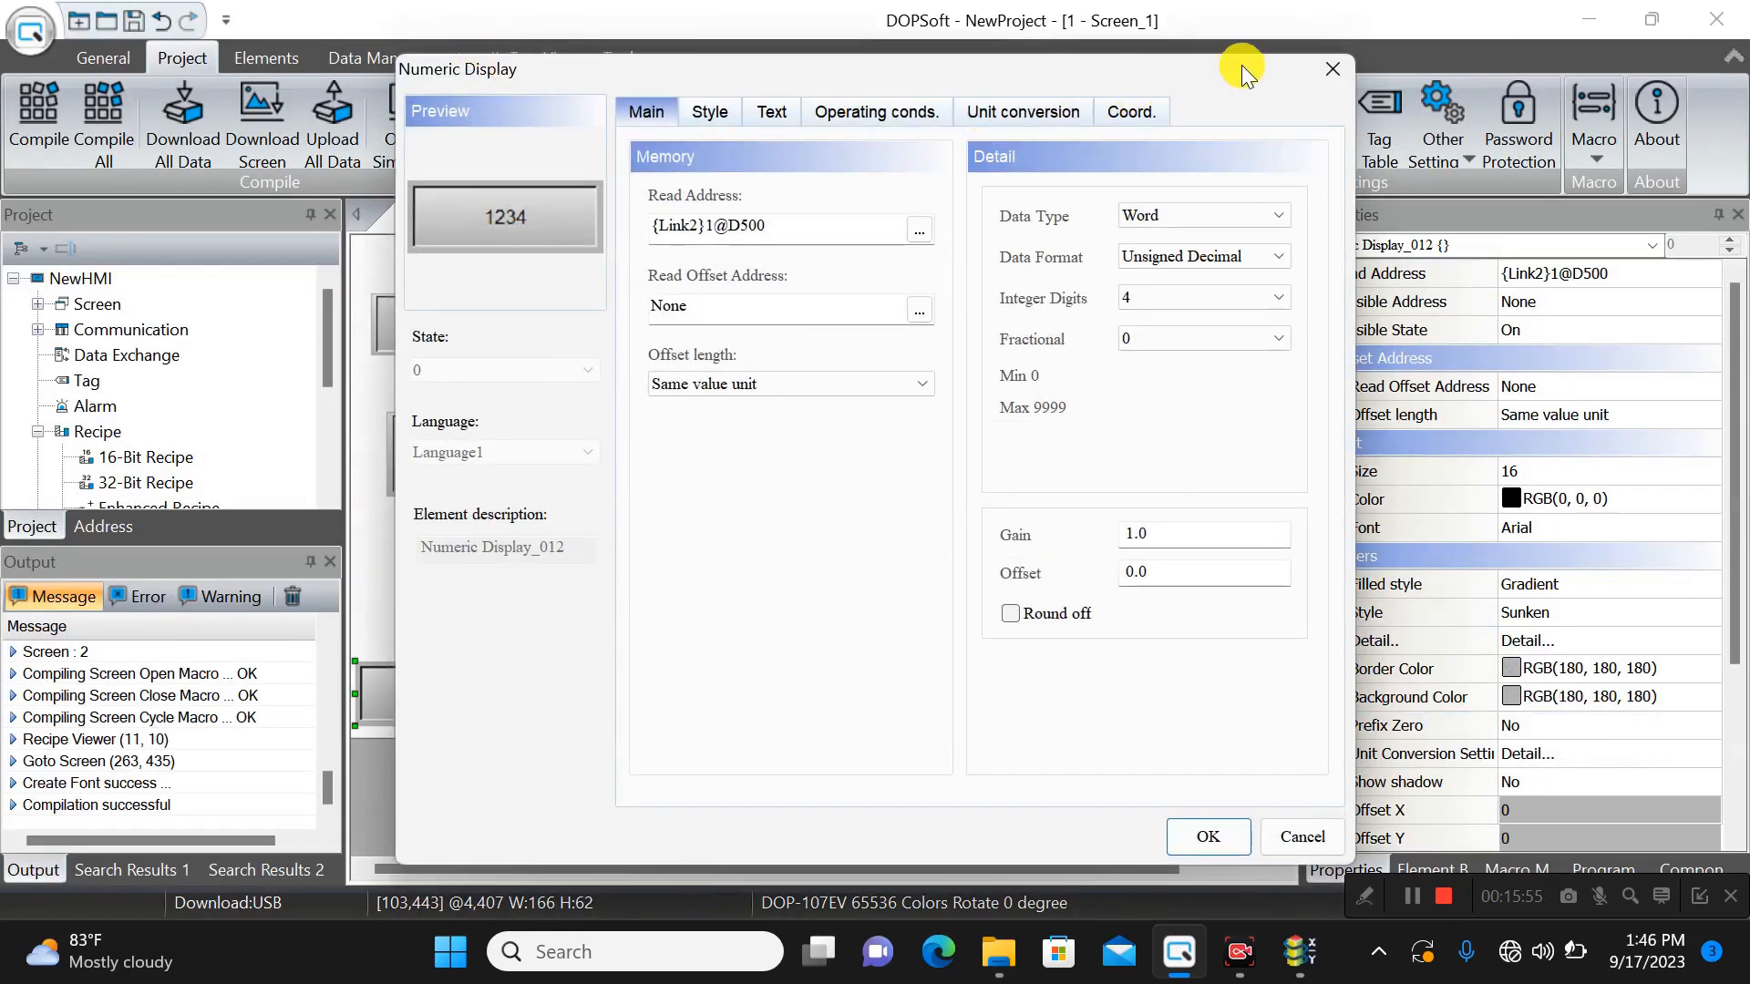
pyautogui.click(1333, 68)
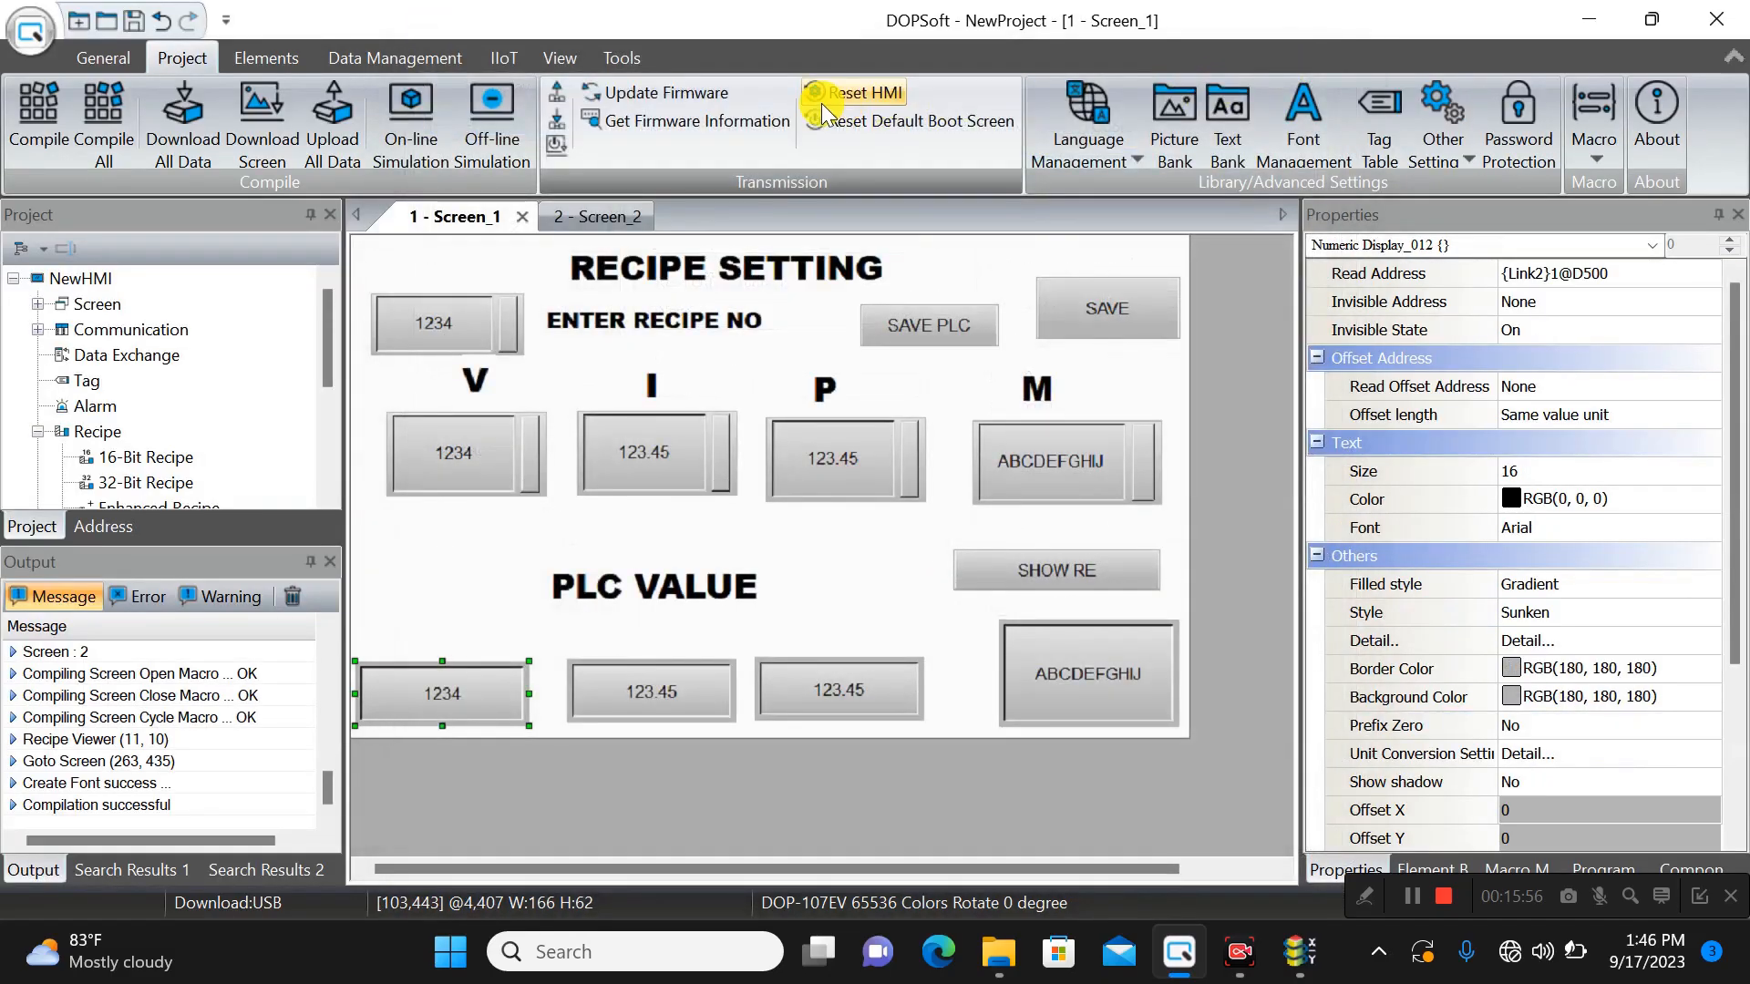
pyautogui.click(559, 58)
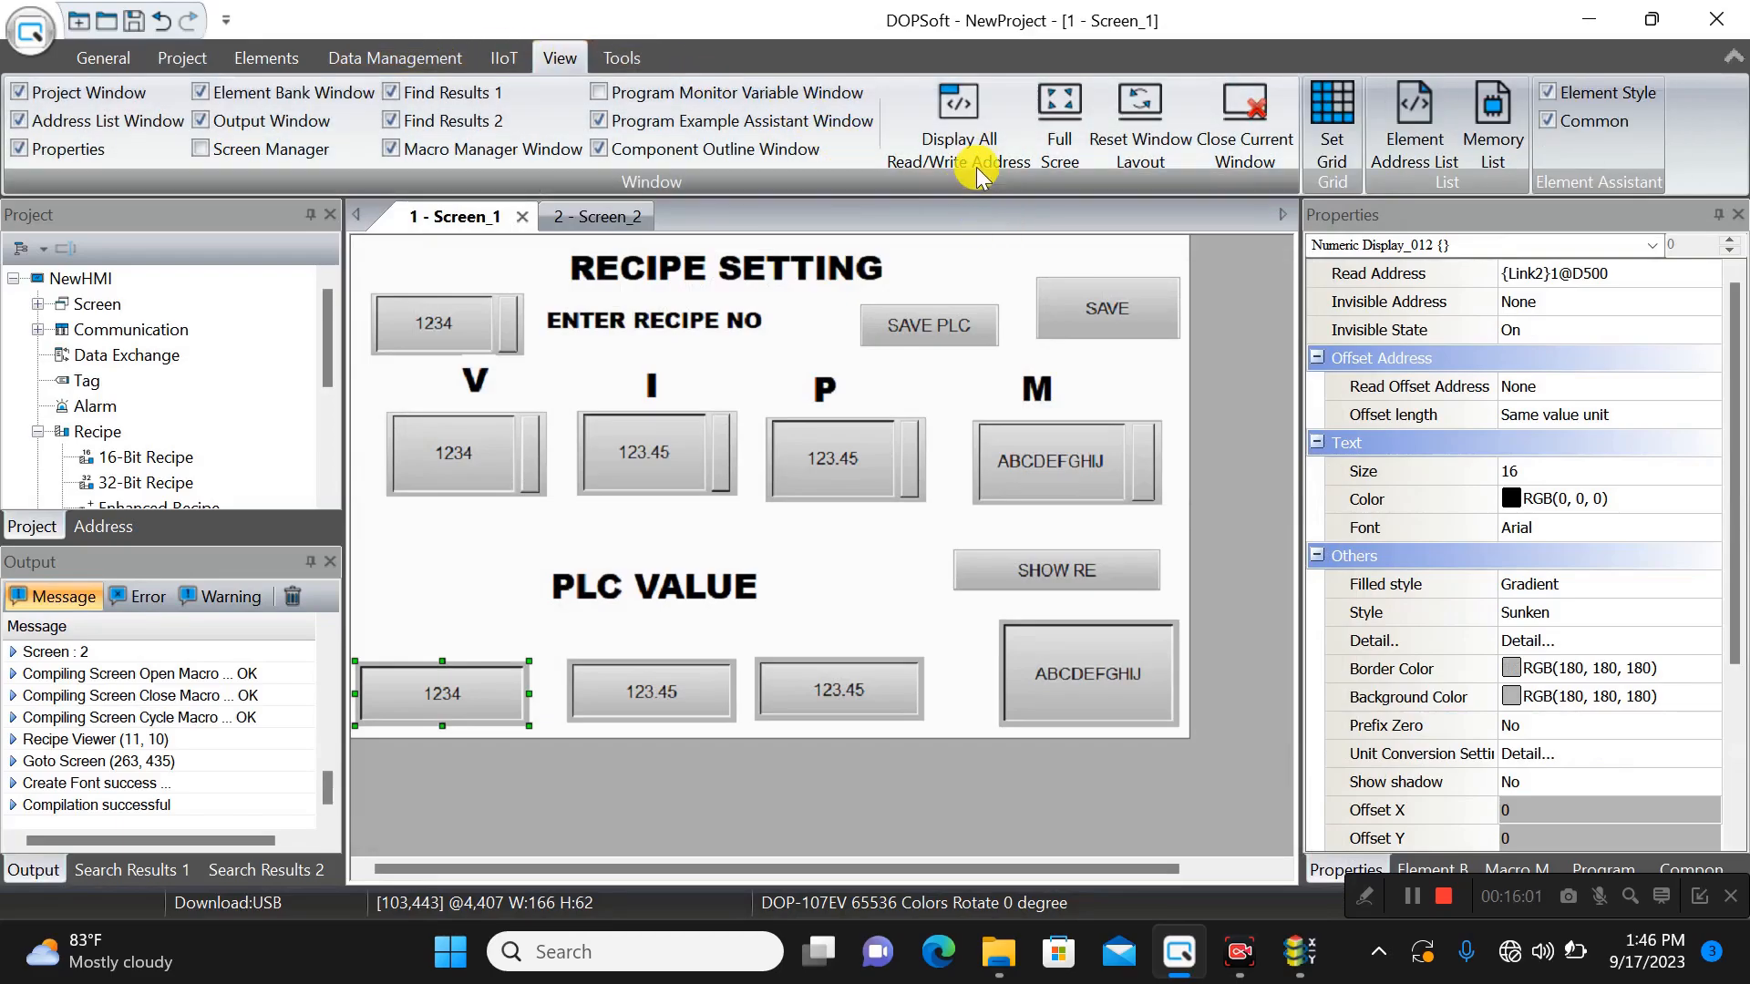
pyautogui.click(964, 130)
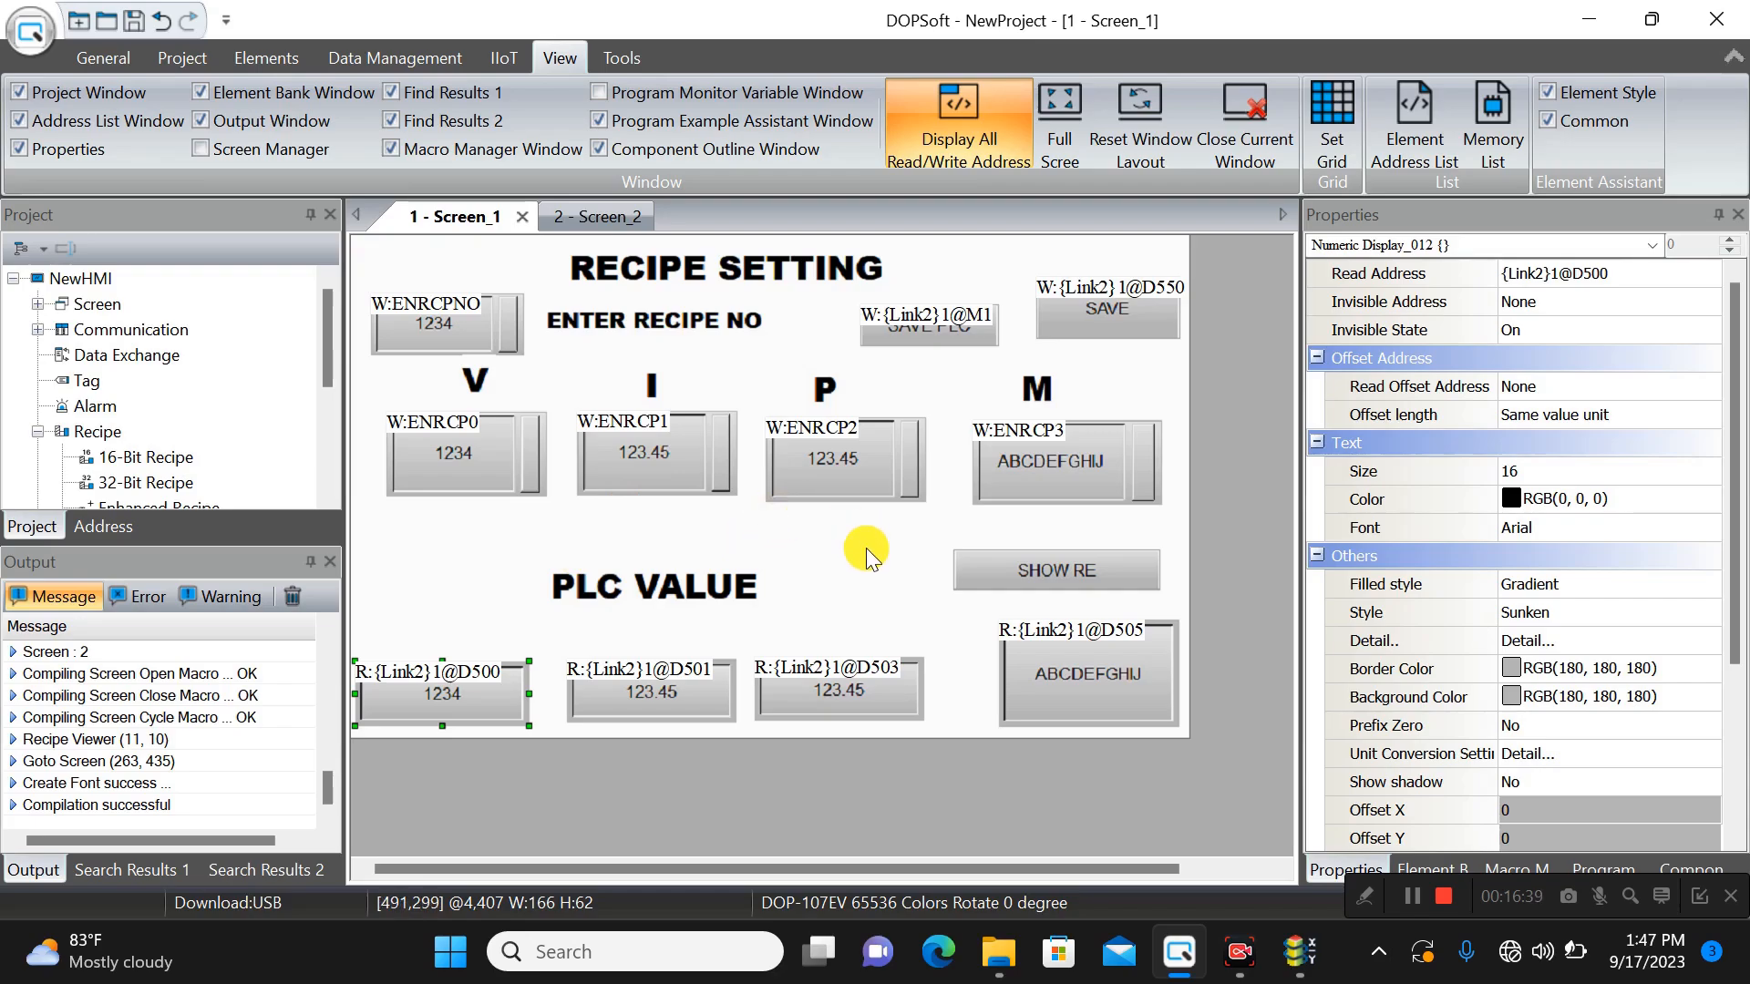
pyautogui.click(589, 219)
pyautogui.click(447, 219)
# - Open the enhanced recipe table and review the MACHINE 1 groups down to the last one
pyautogui.moveTo(322, 380); pyautogui.dragTo(327, 434)
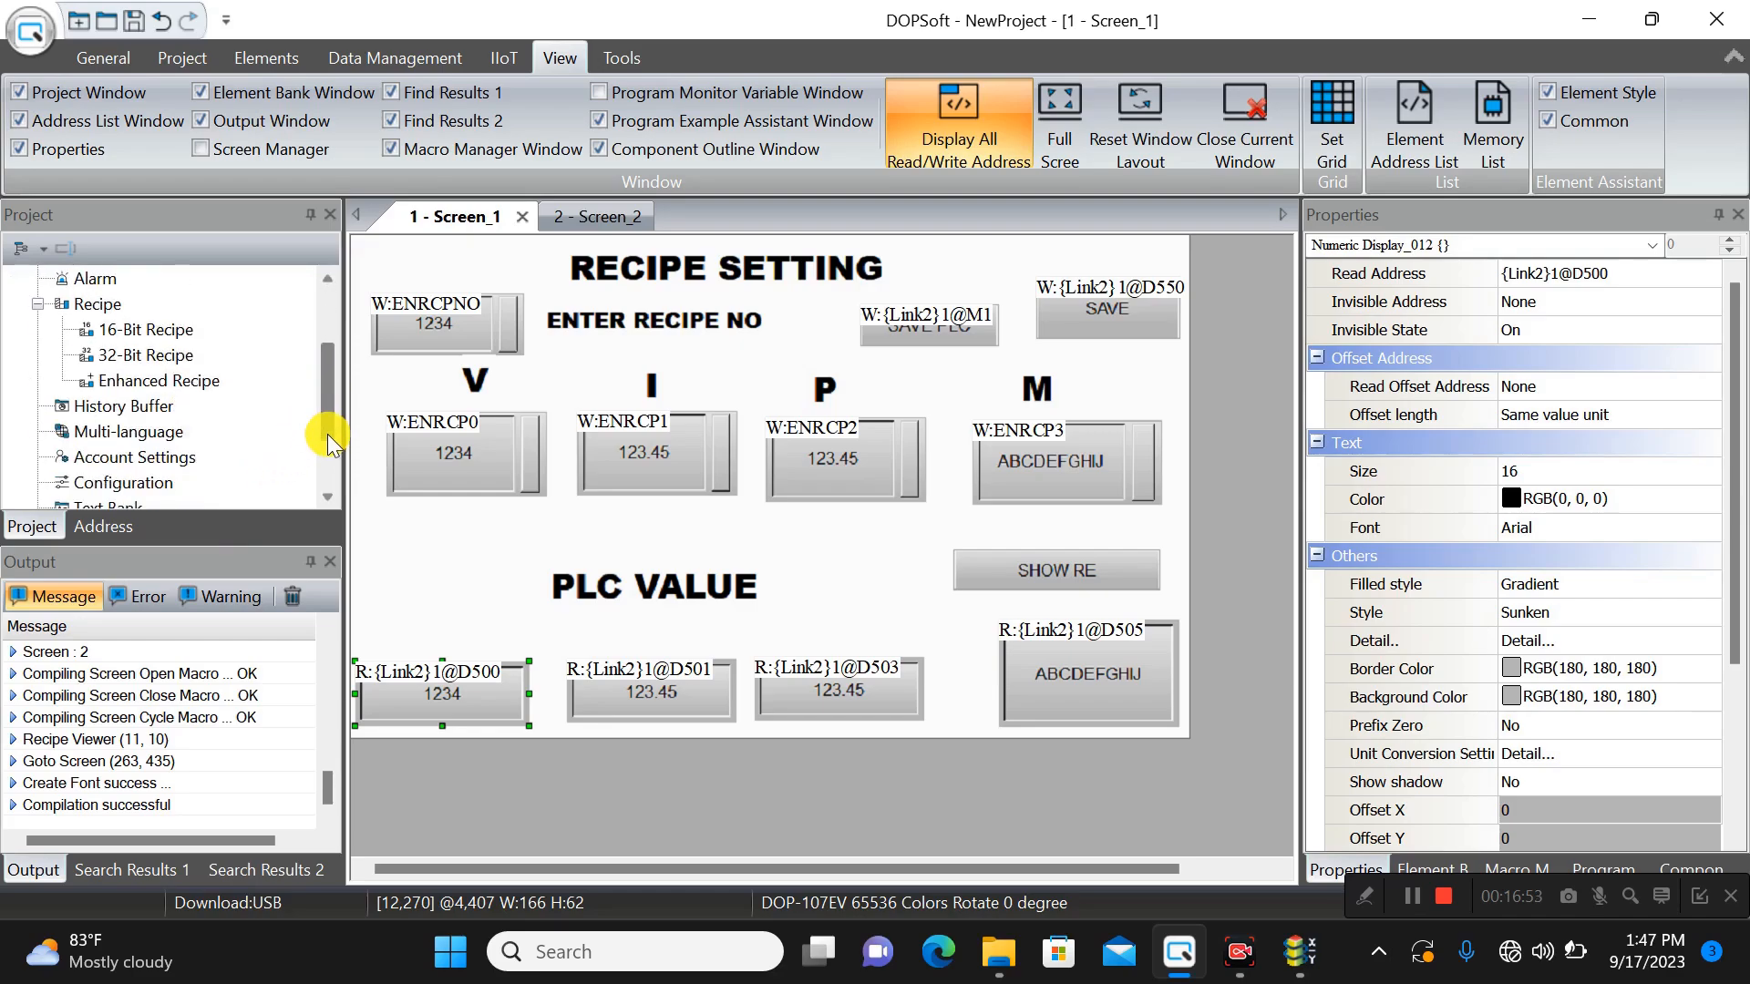
pyautogui.doubleClick(146, 380)
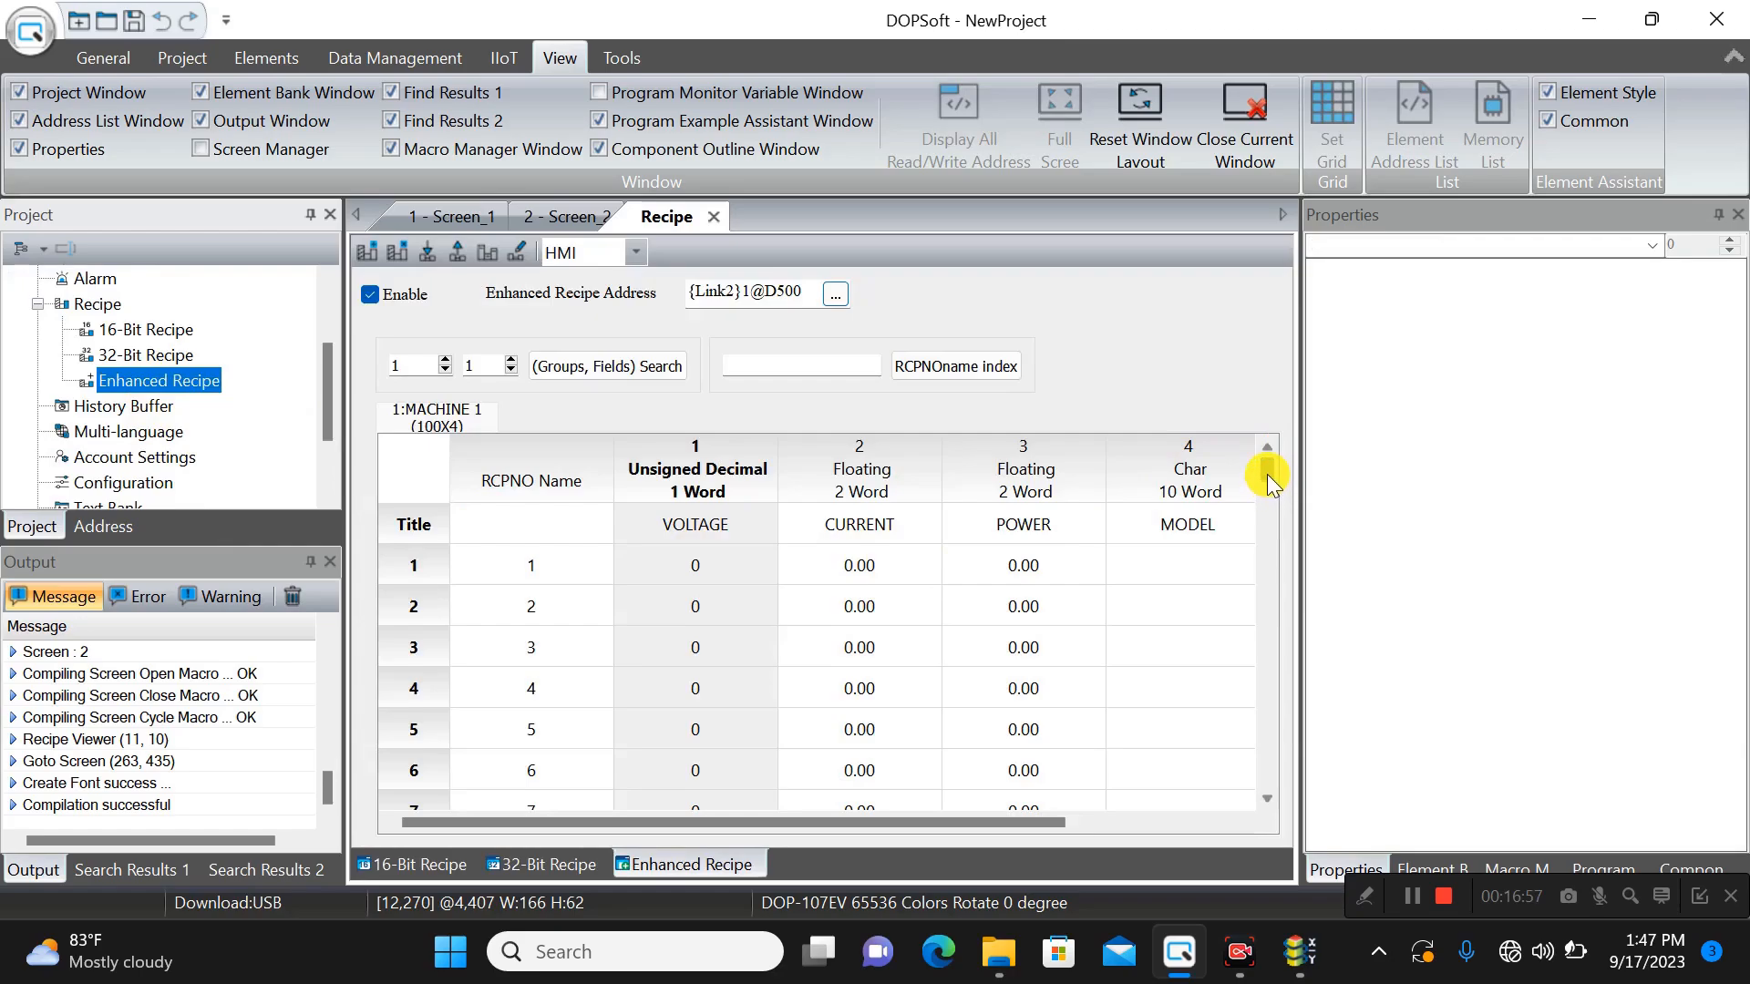
pyautogui.moveTo(1267, 474); pyautogui.dragTo(1268, 777)
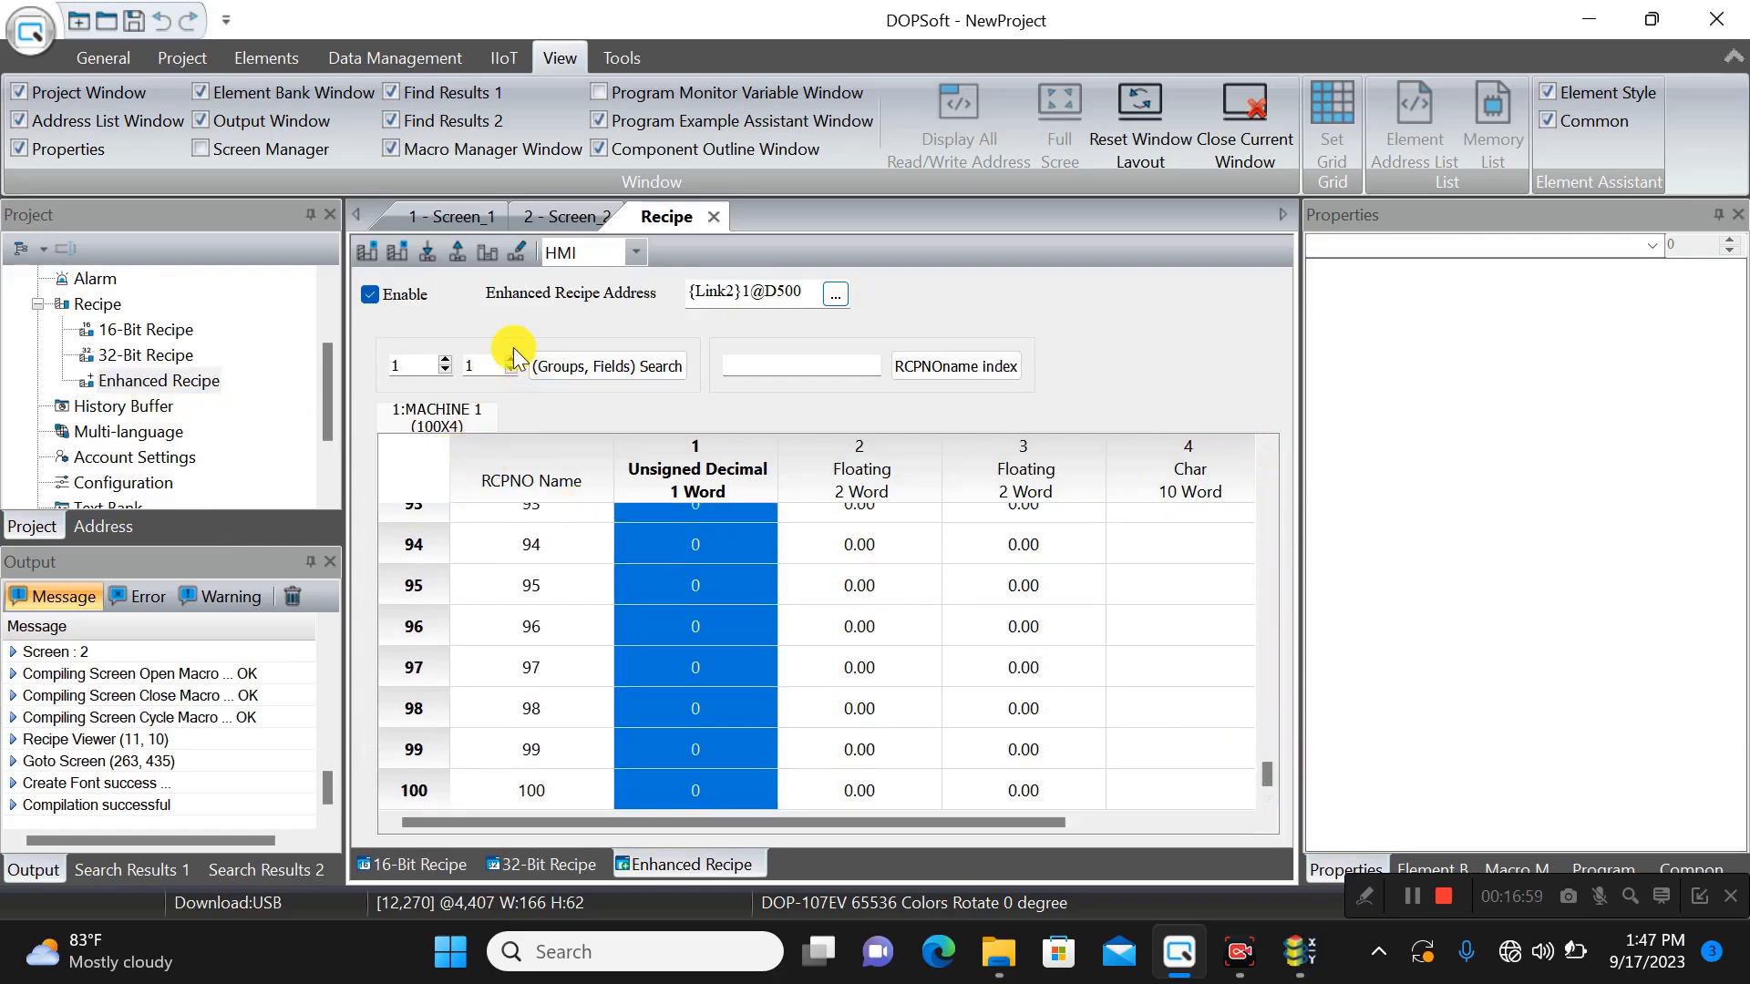
# - Add an enhanced recipe named MACHINE 2 with 100 fields and 100 groups, keeping the Unsigned Decimal format and length 1
pyautogui.click(366, 252)
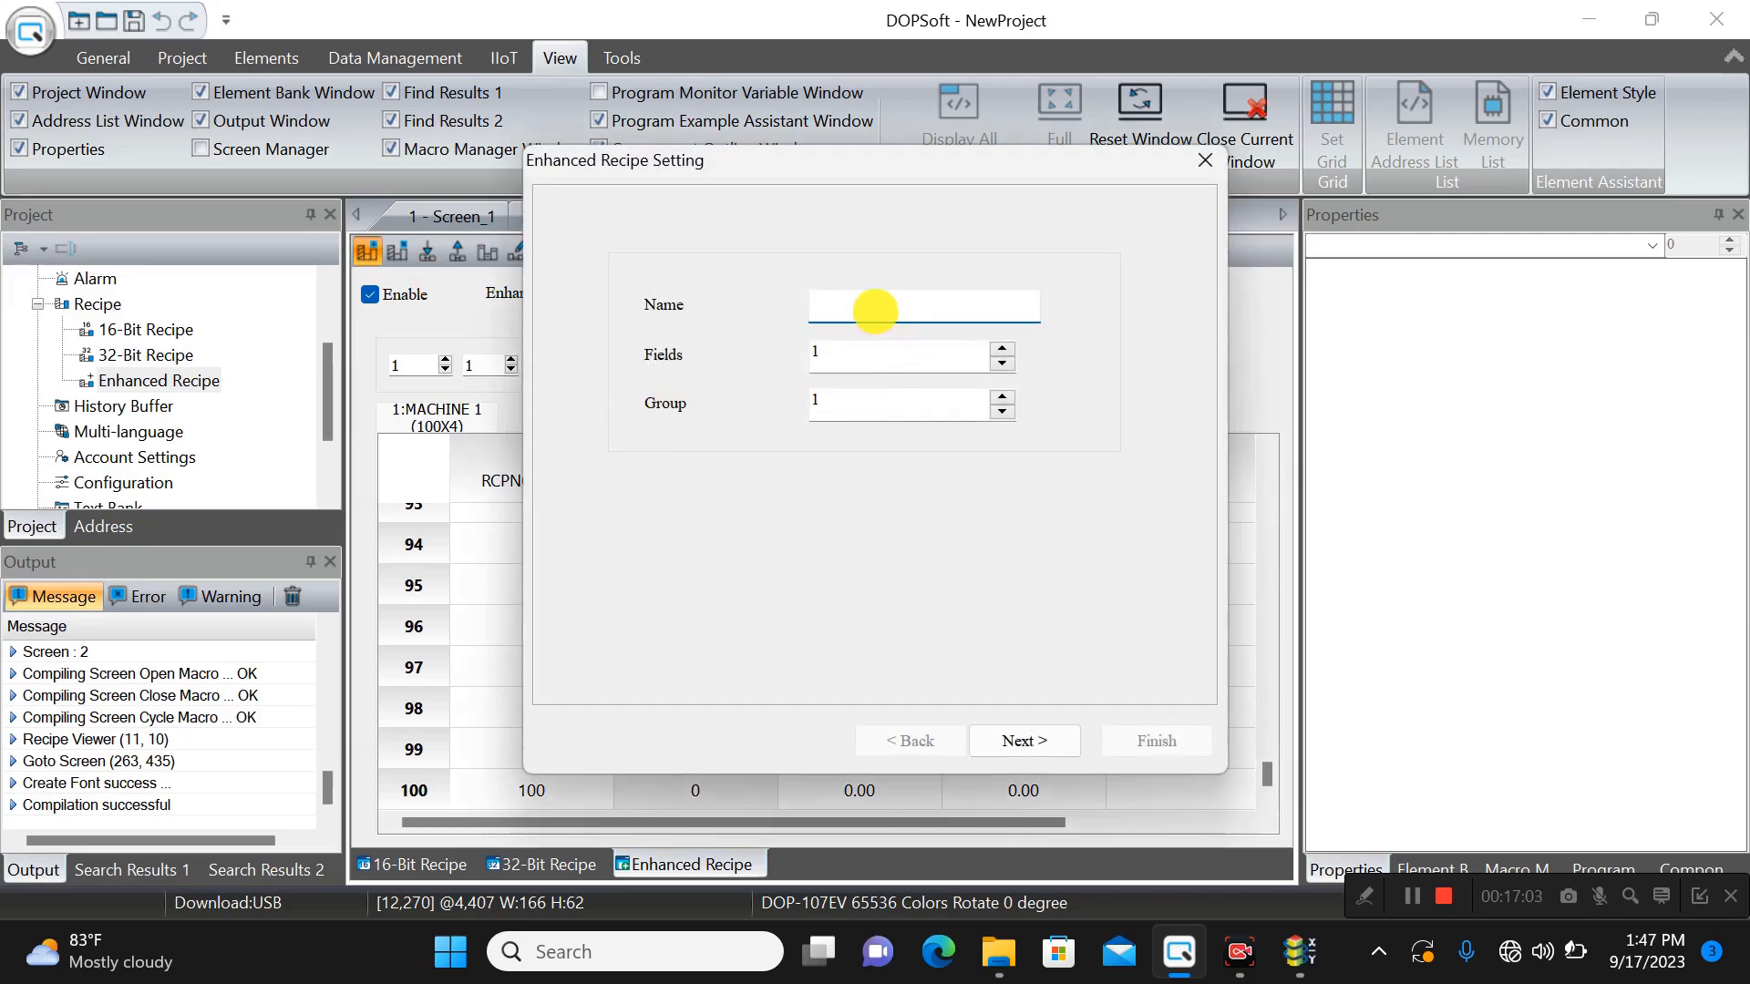
pyautogui.write('MACHINE 2')
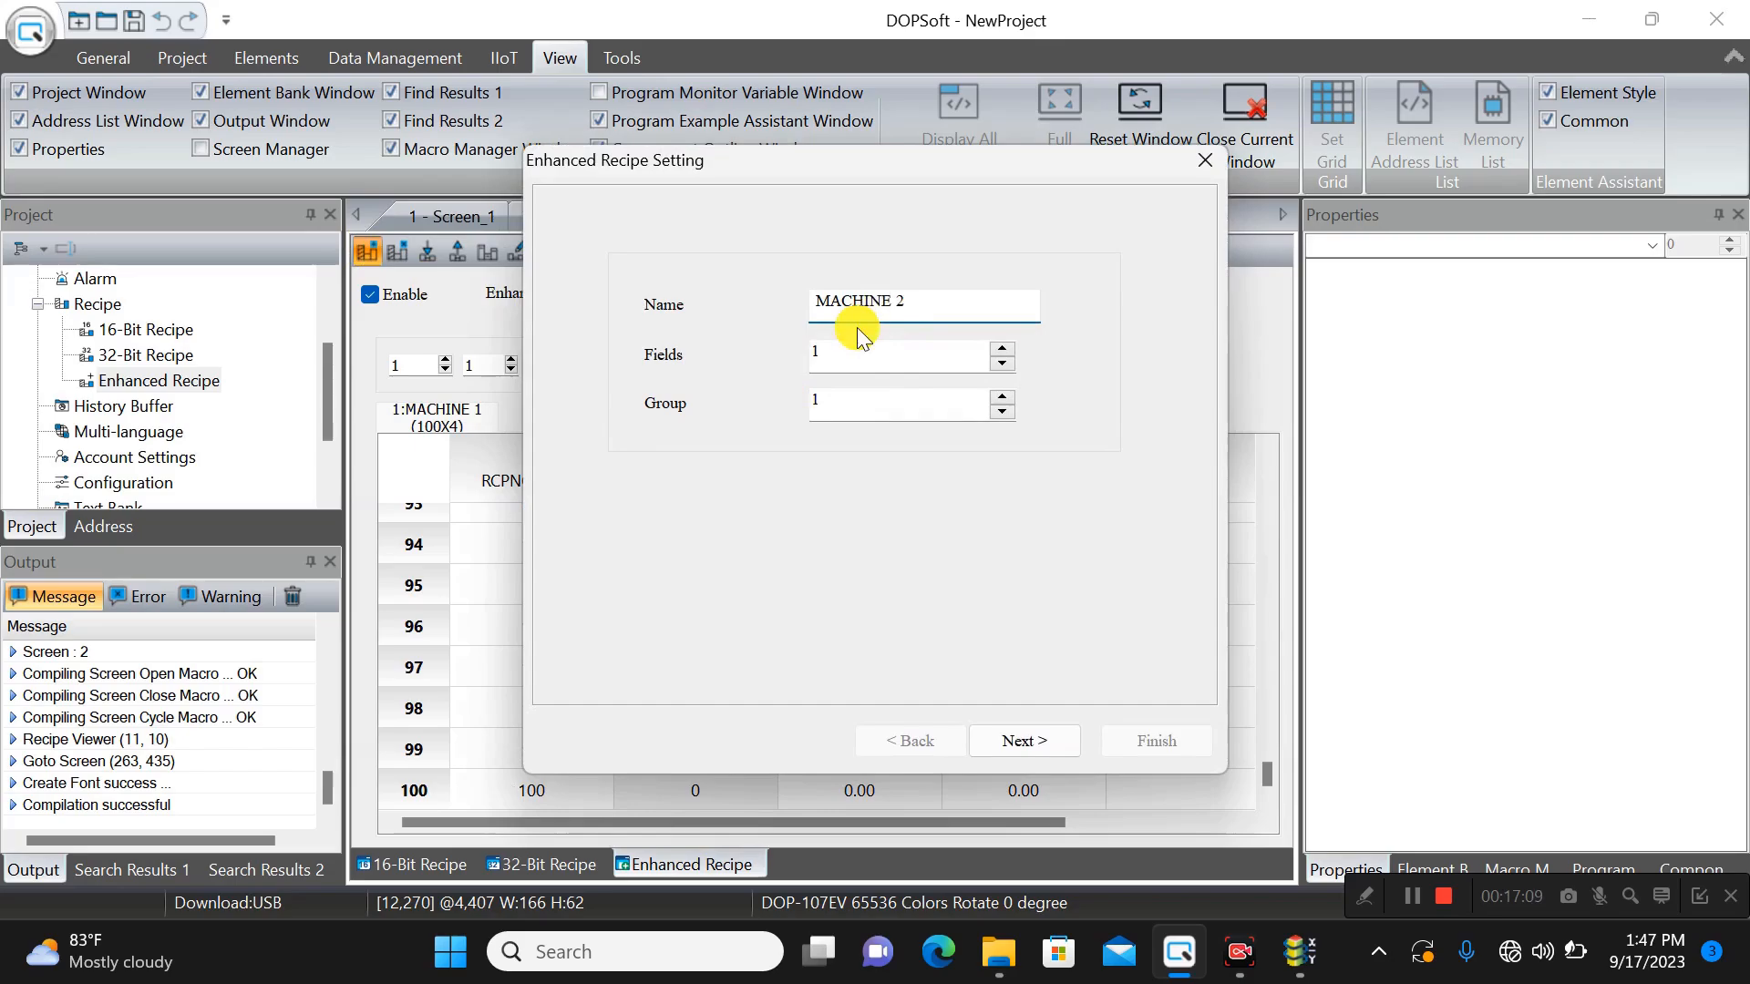
pyautogui.moveTo(851, 356); pyautogui.dragTo(805, 355)
pyautogui.write('100')
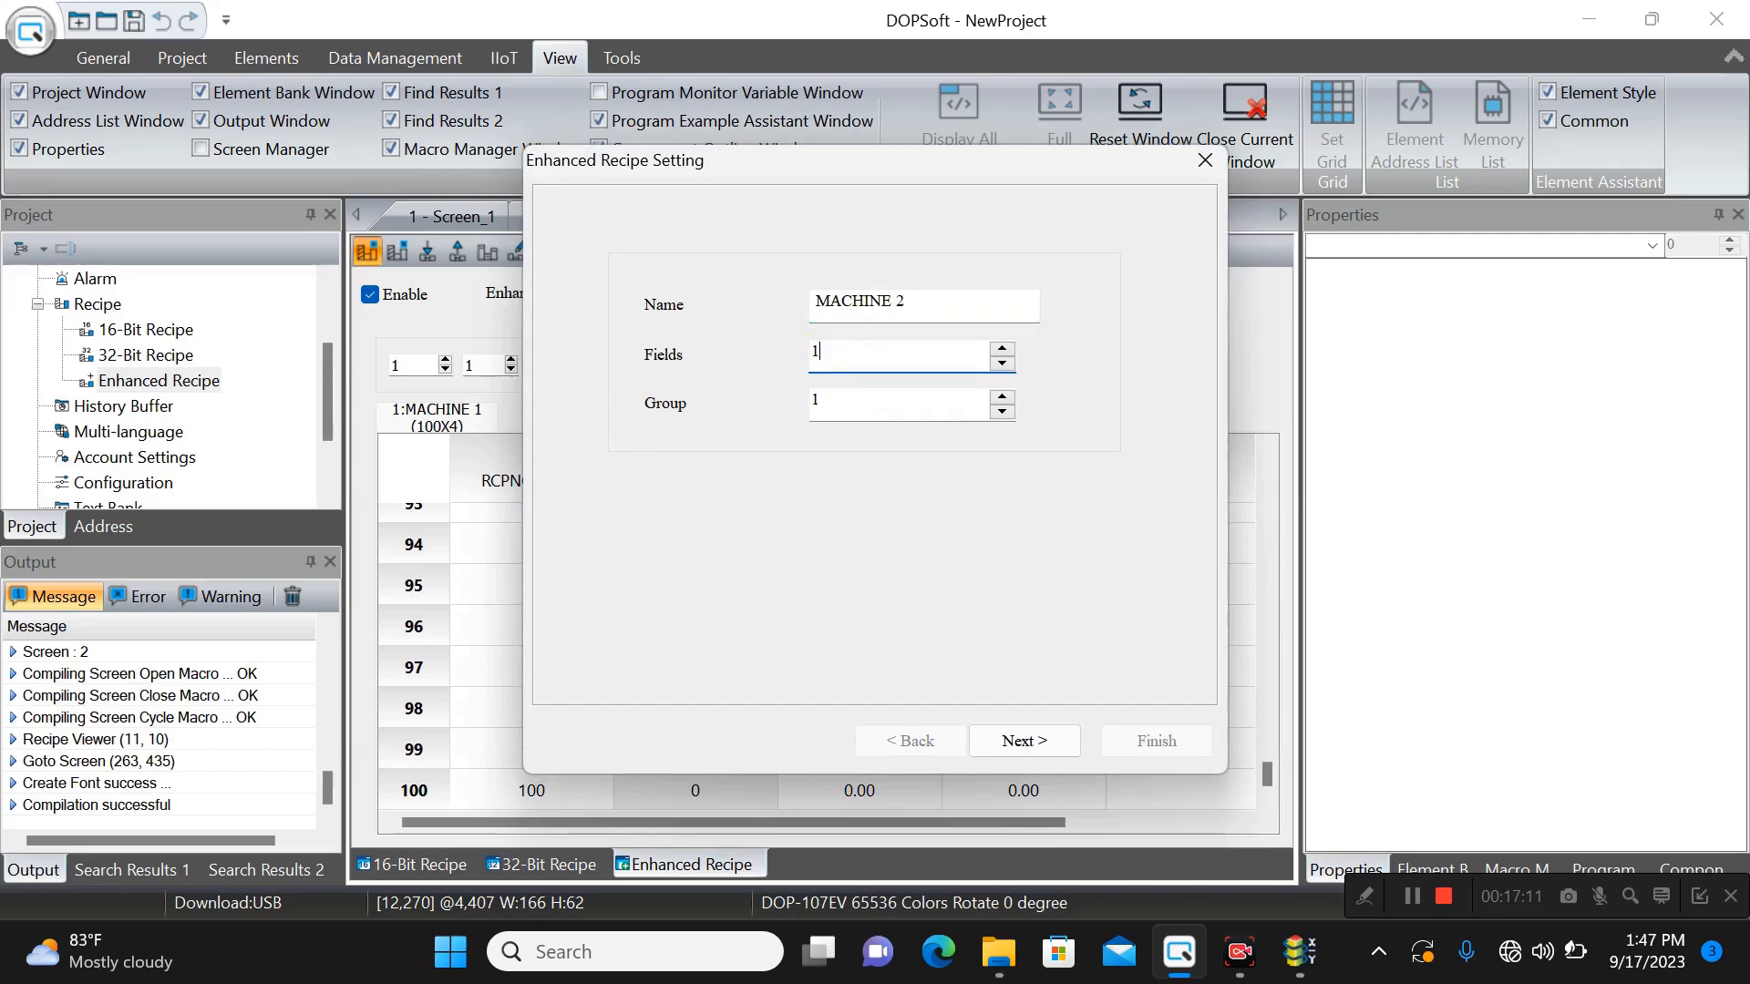
pyautogui.click(900, 407)
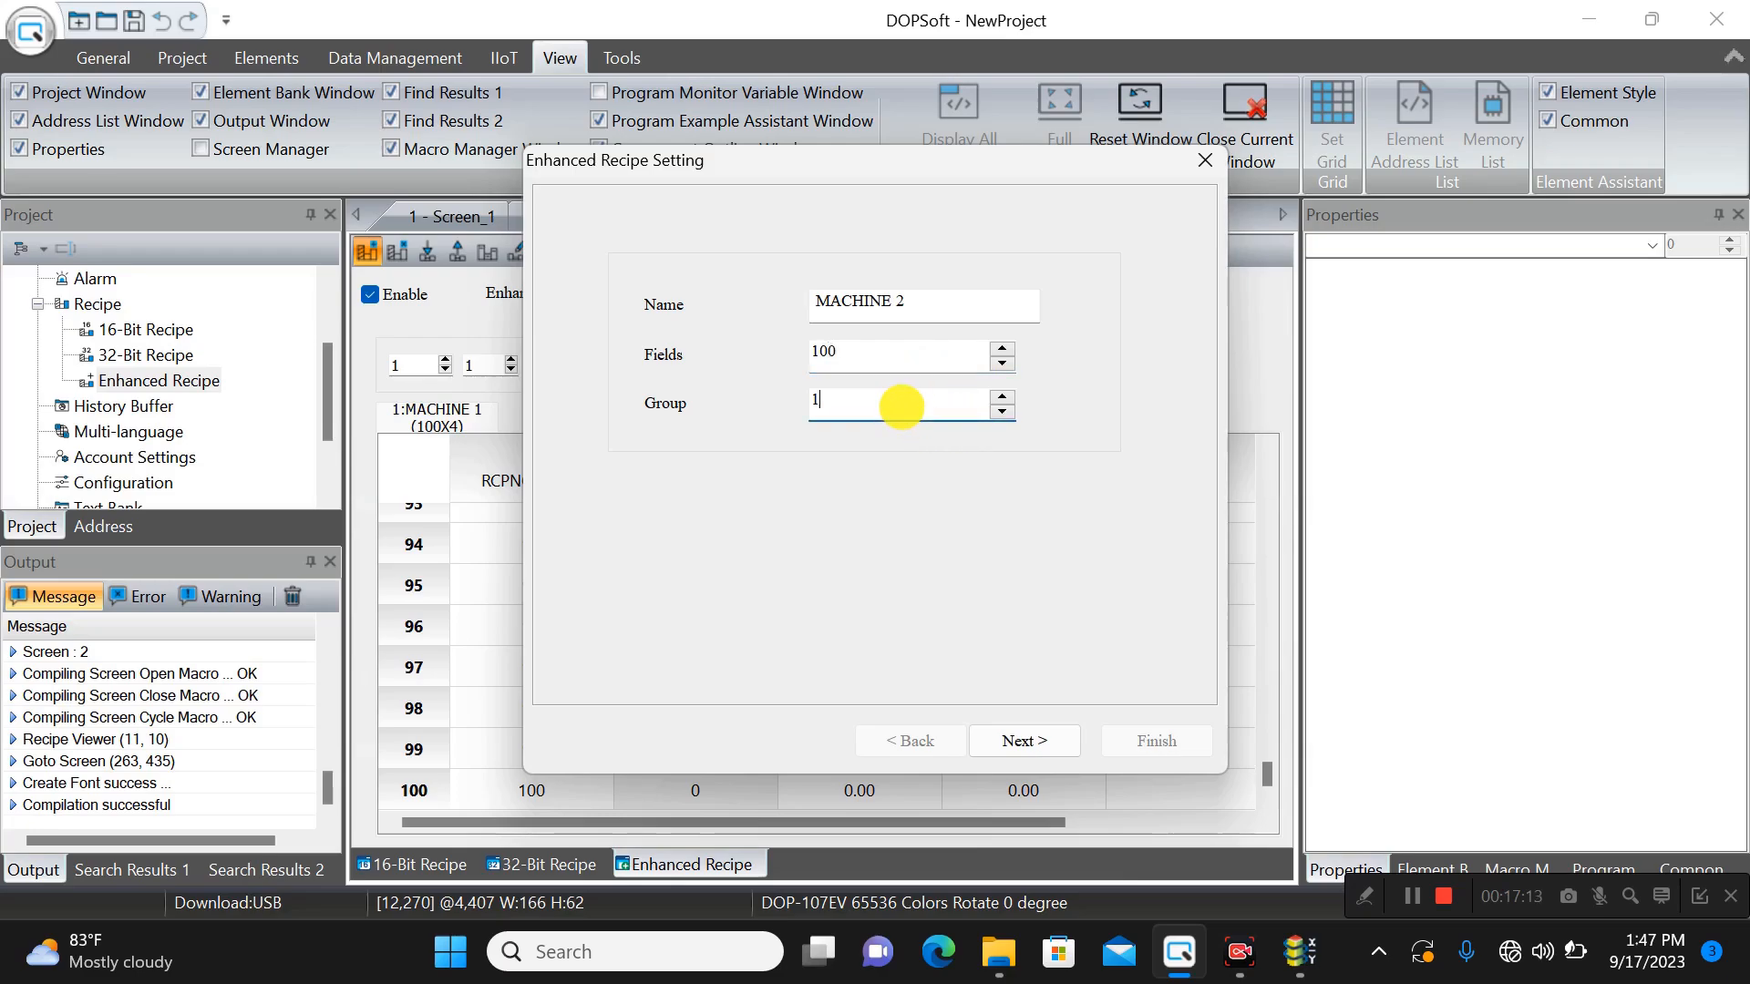
pyautogui.write('00')
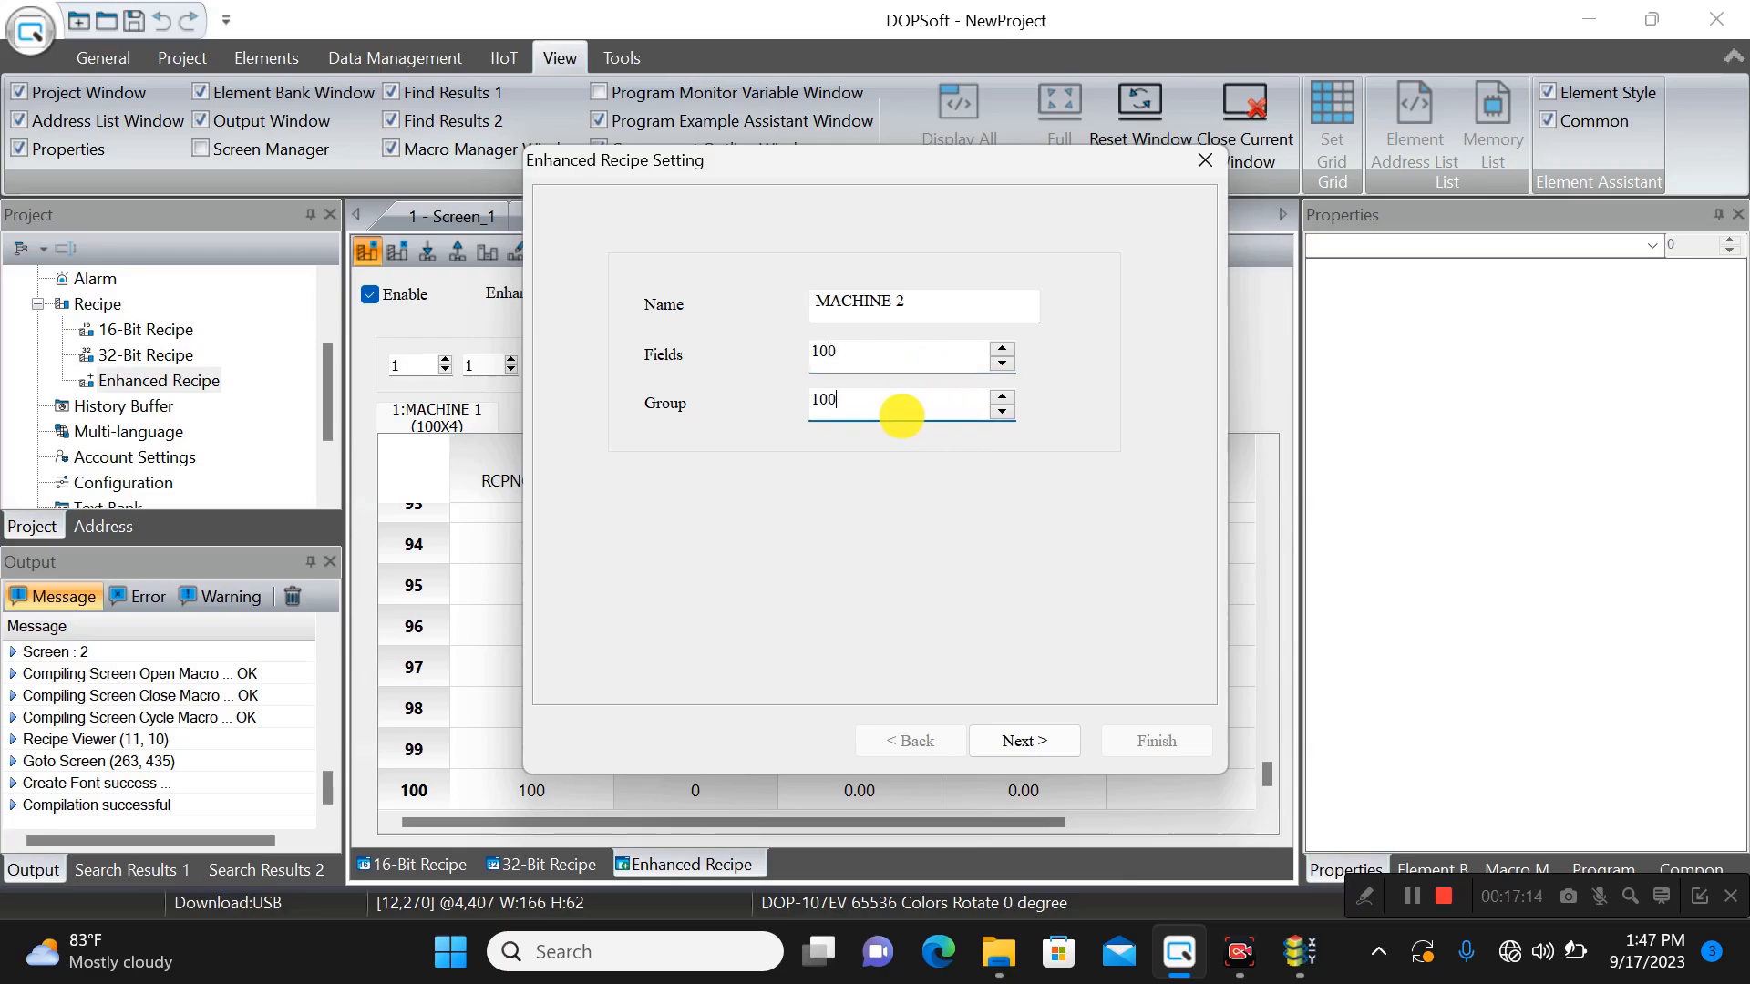
pyautogui.click(1021, 744)
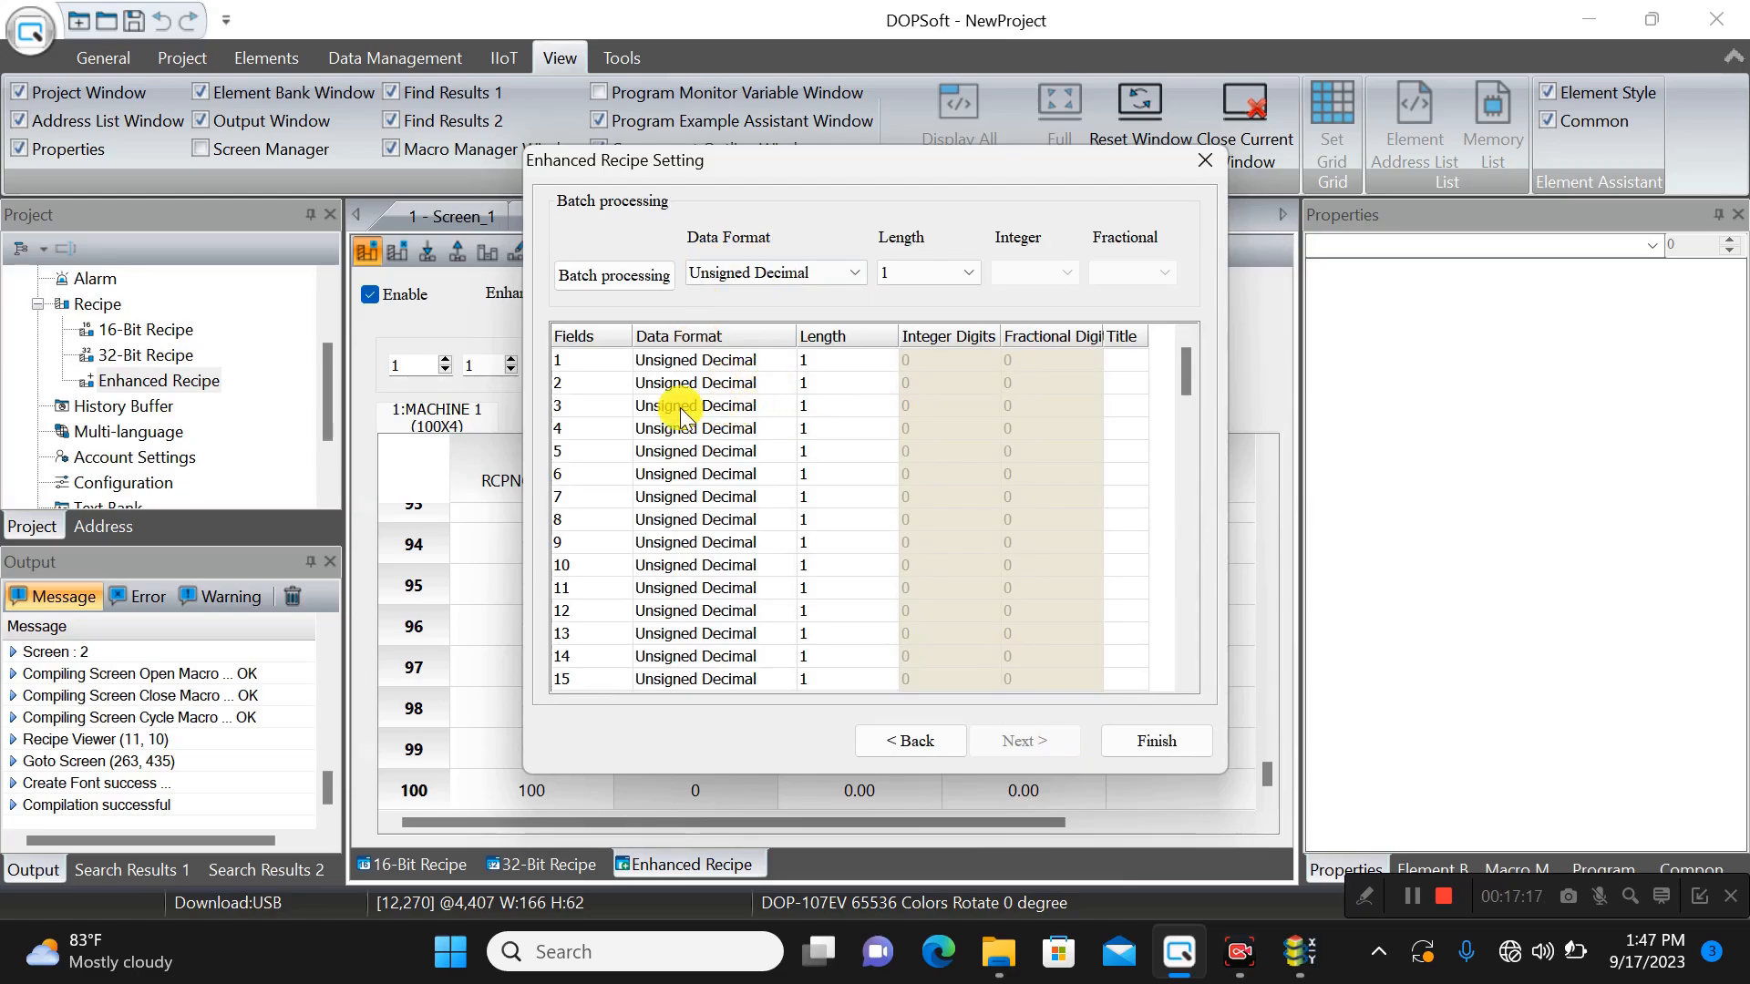
pyautogui.moveTo(1192, 372)
pyautogui.mouseDown()
pyautogui.moveTo(1190, 680)
pyautogui.moveTo(1169, 532)
pyautogui.moveTo(1185, 402)
pyautogui.mouseUp()
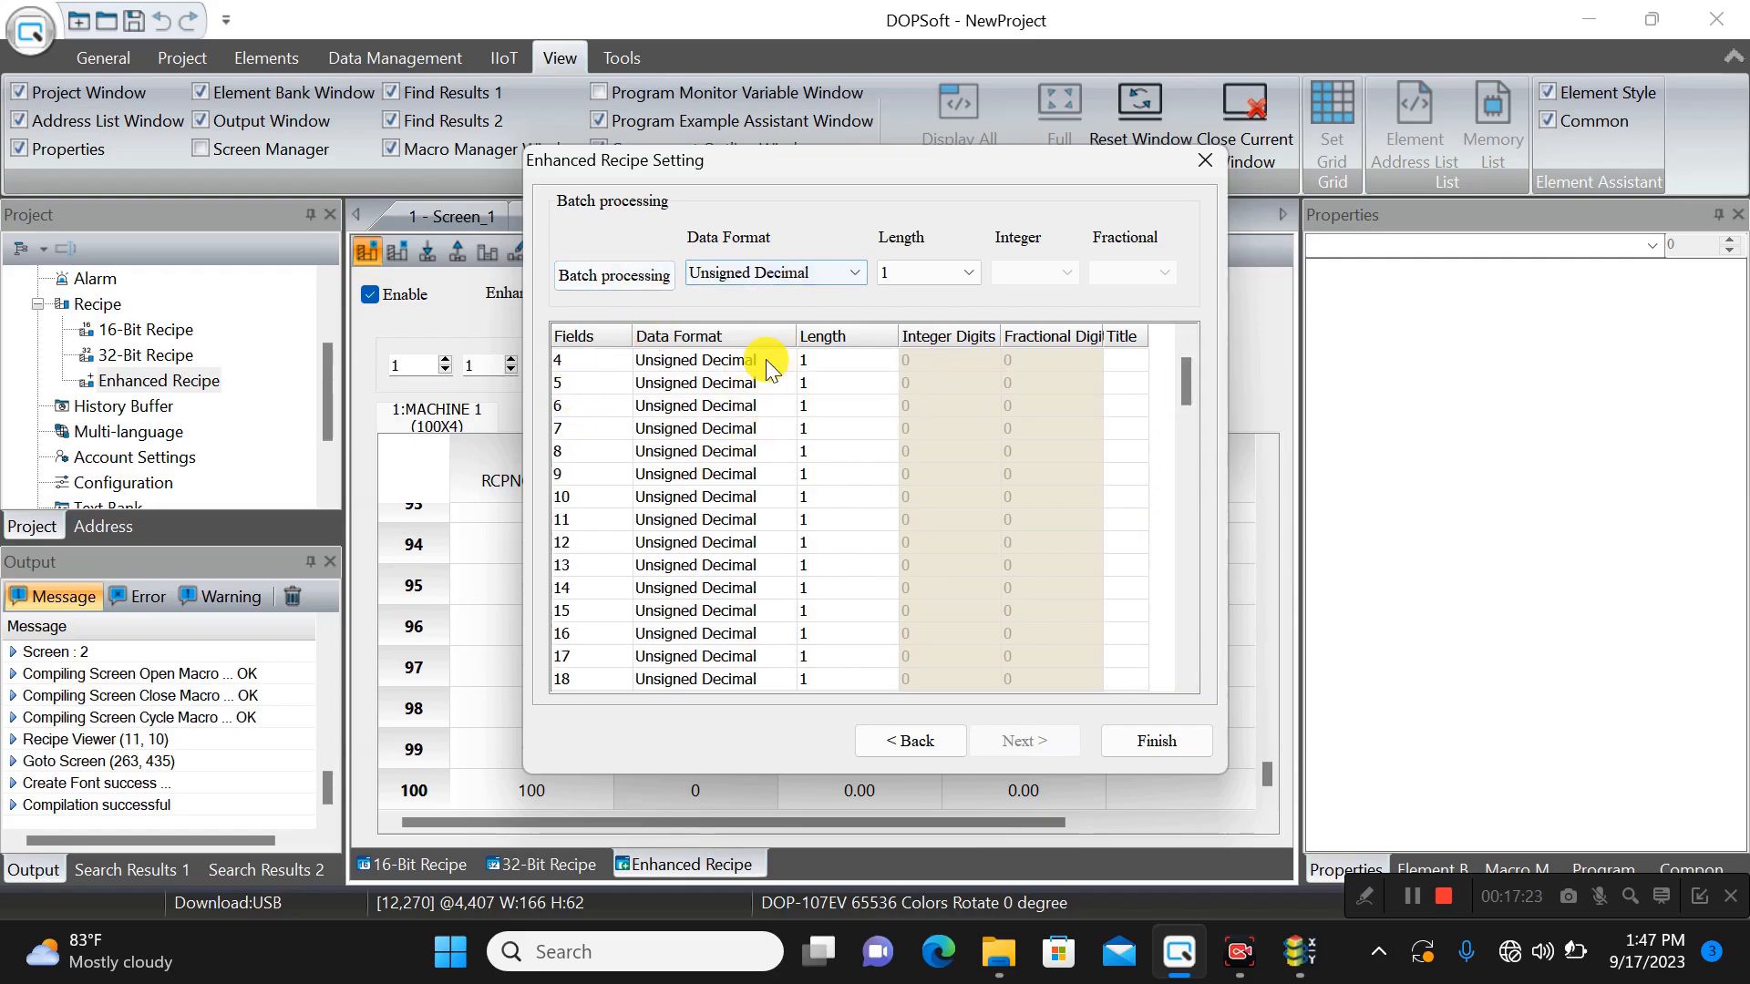
pyautogui.click(1144, 740)
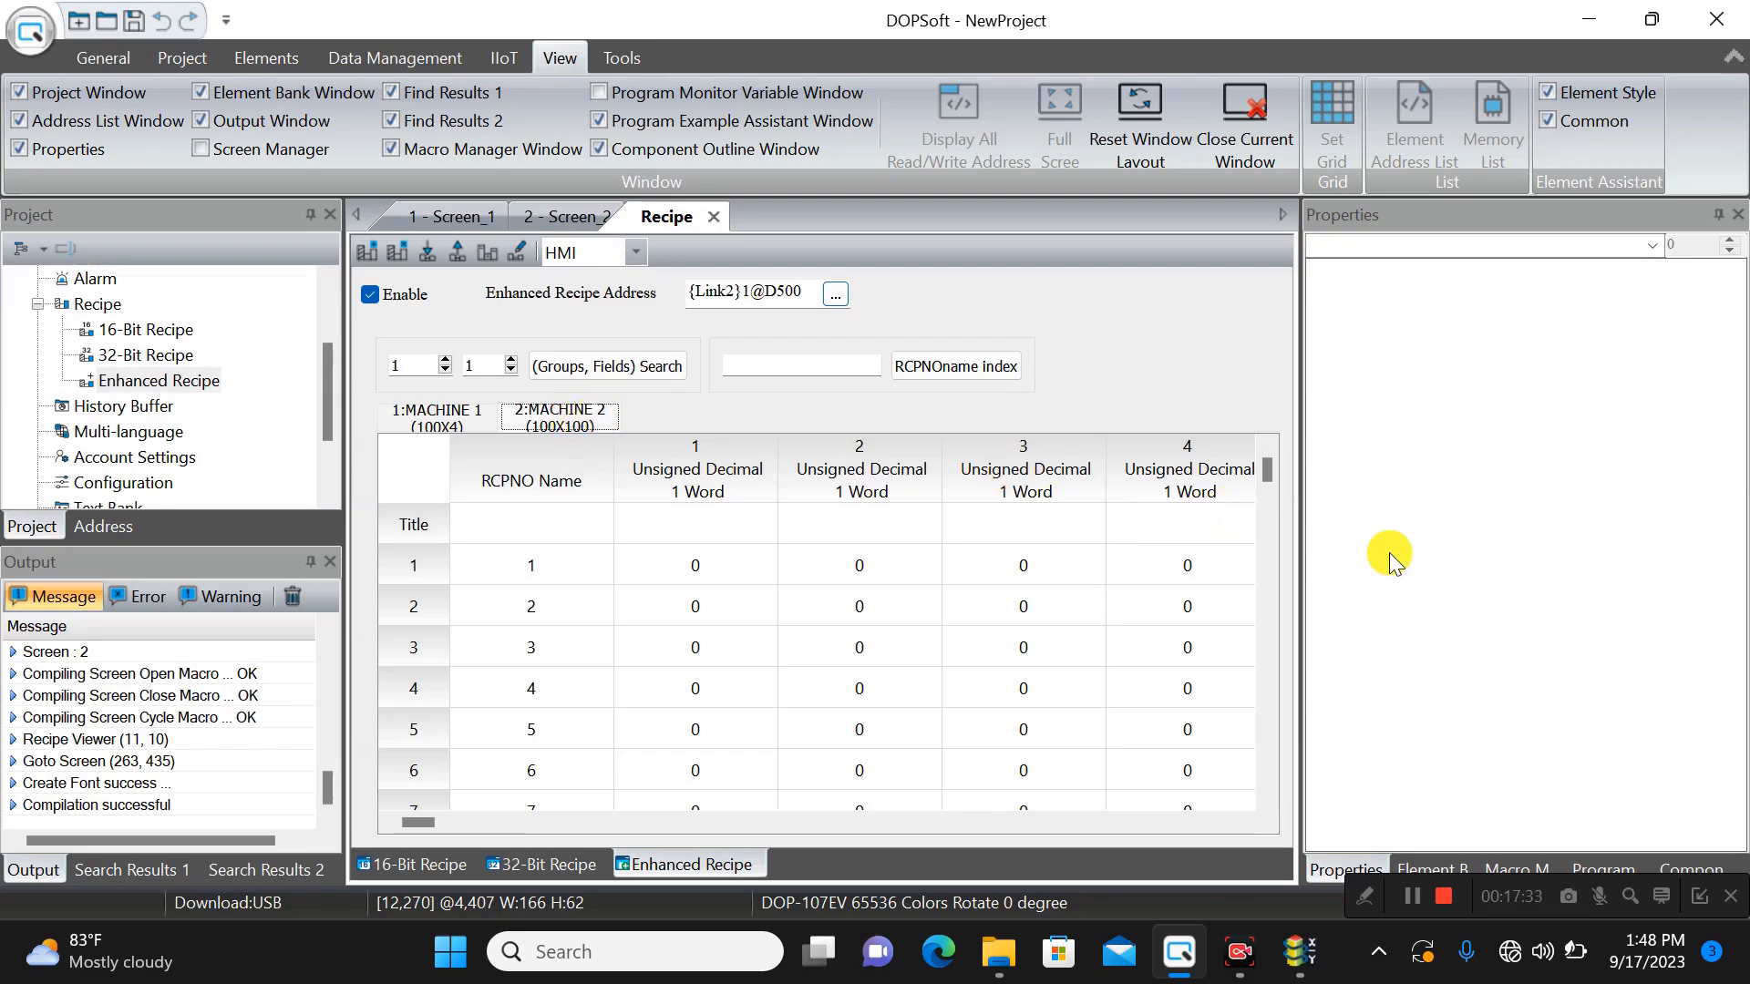
# - Widen the recipe view and examine the MACHINE 2 table through its last fields and groups, then open Screen_2
pyautogui.moveTo(1267, 495); pyautogui.dragTo(1273, 576)
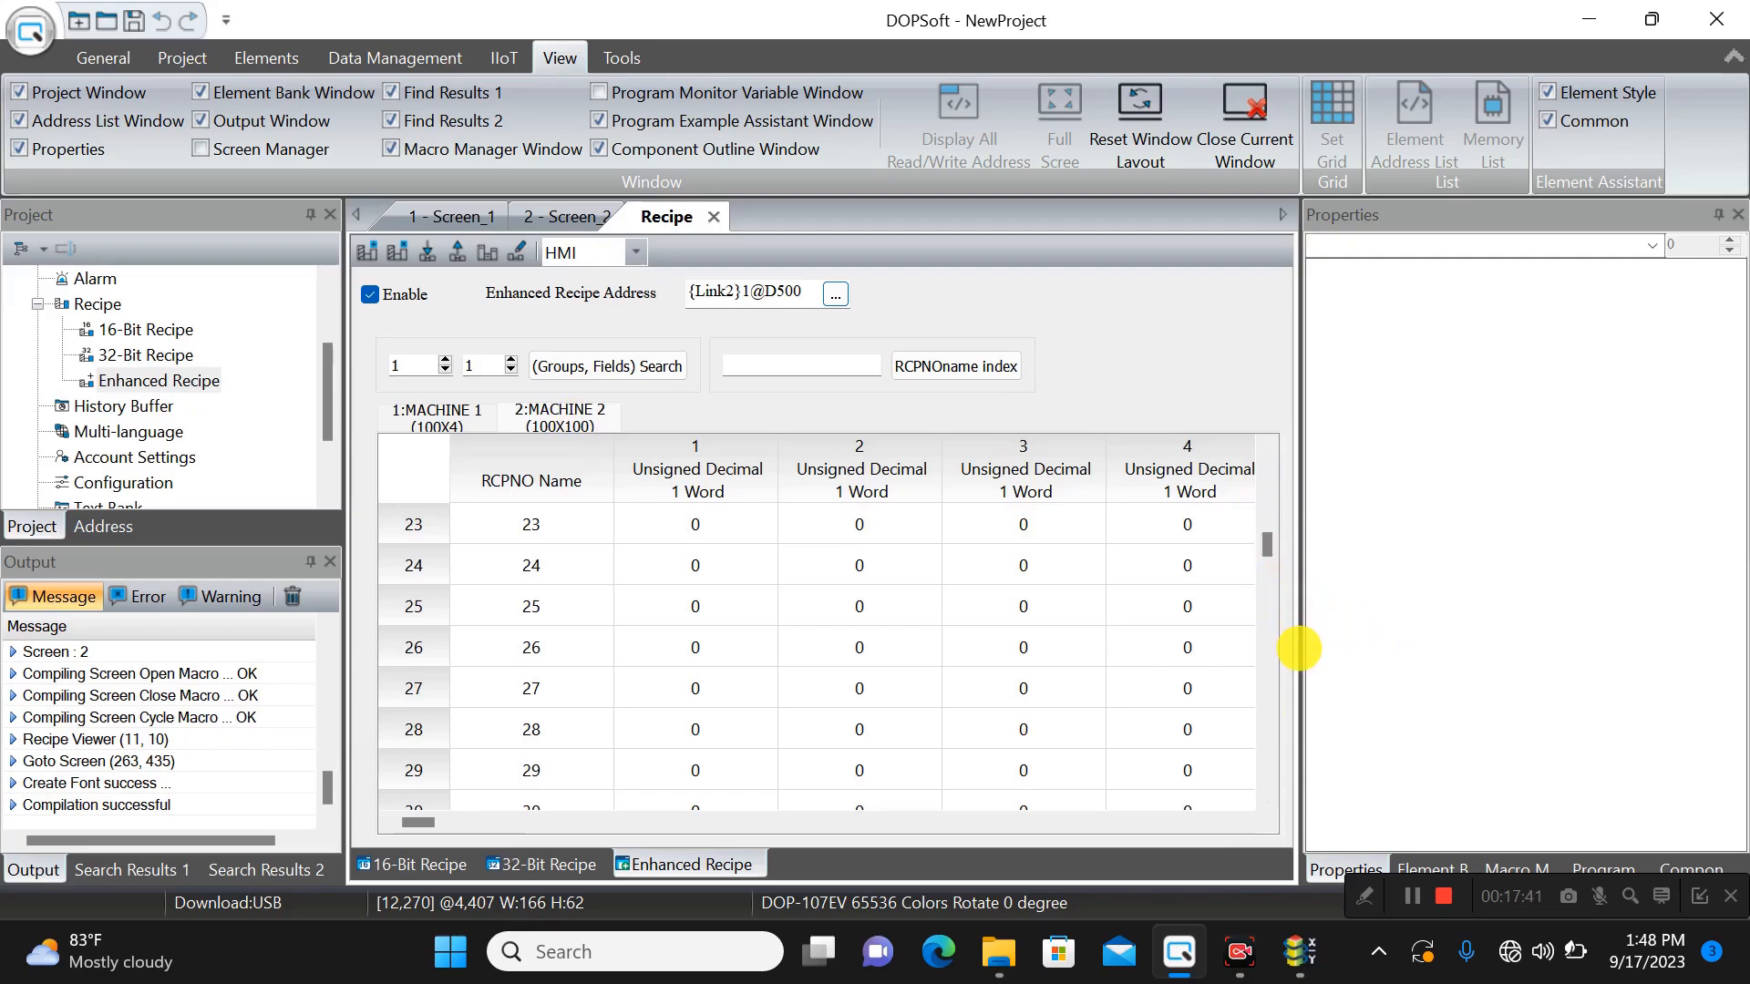
pyautogui.moveTo(1298, 642); pyautogui.dragTo(1565, 693)
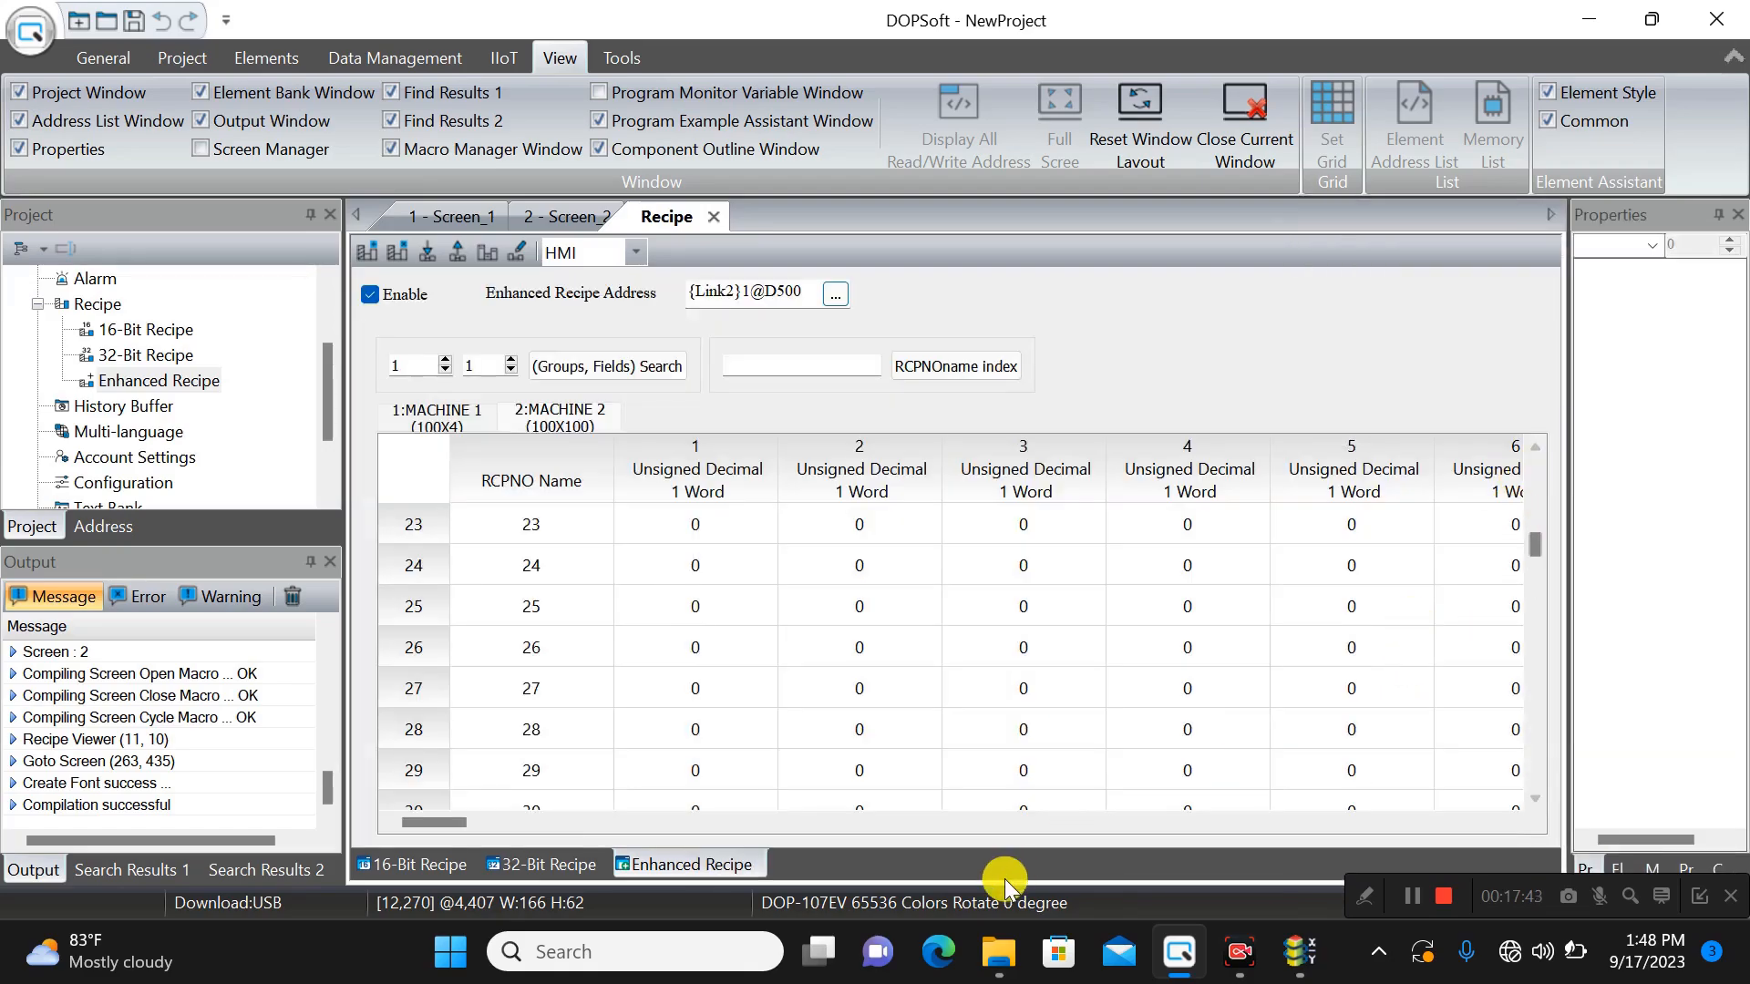
pyautogui.moveTo(439, 822); pyautogui.dragTo(1528, 870)
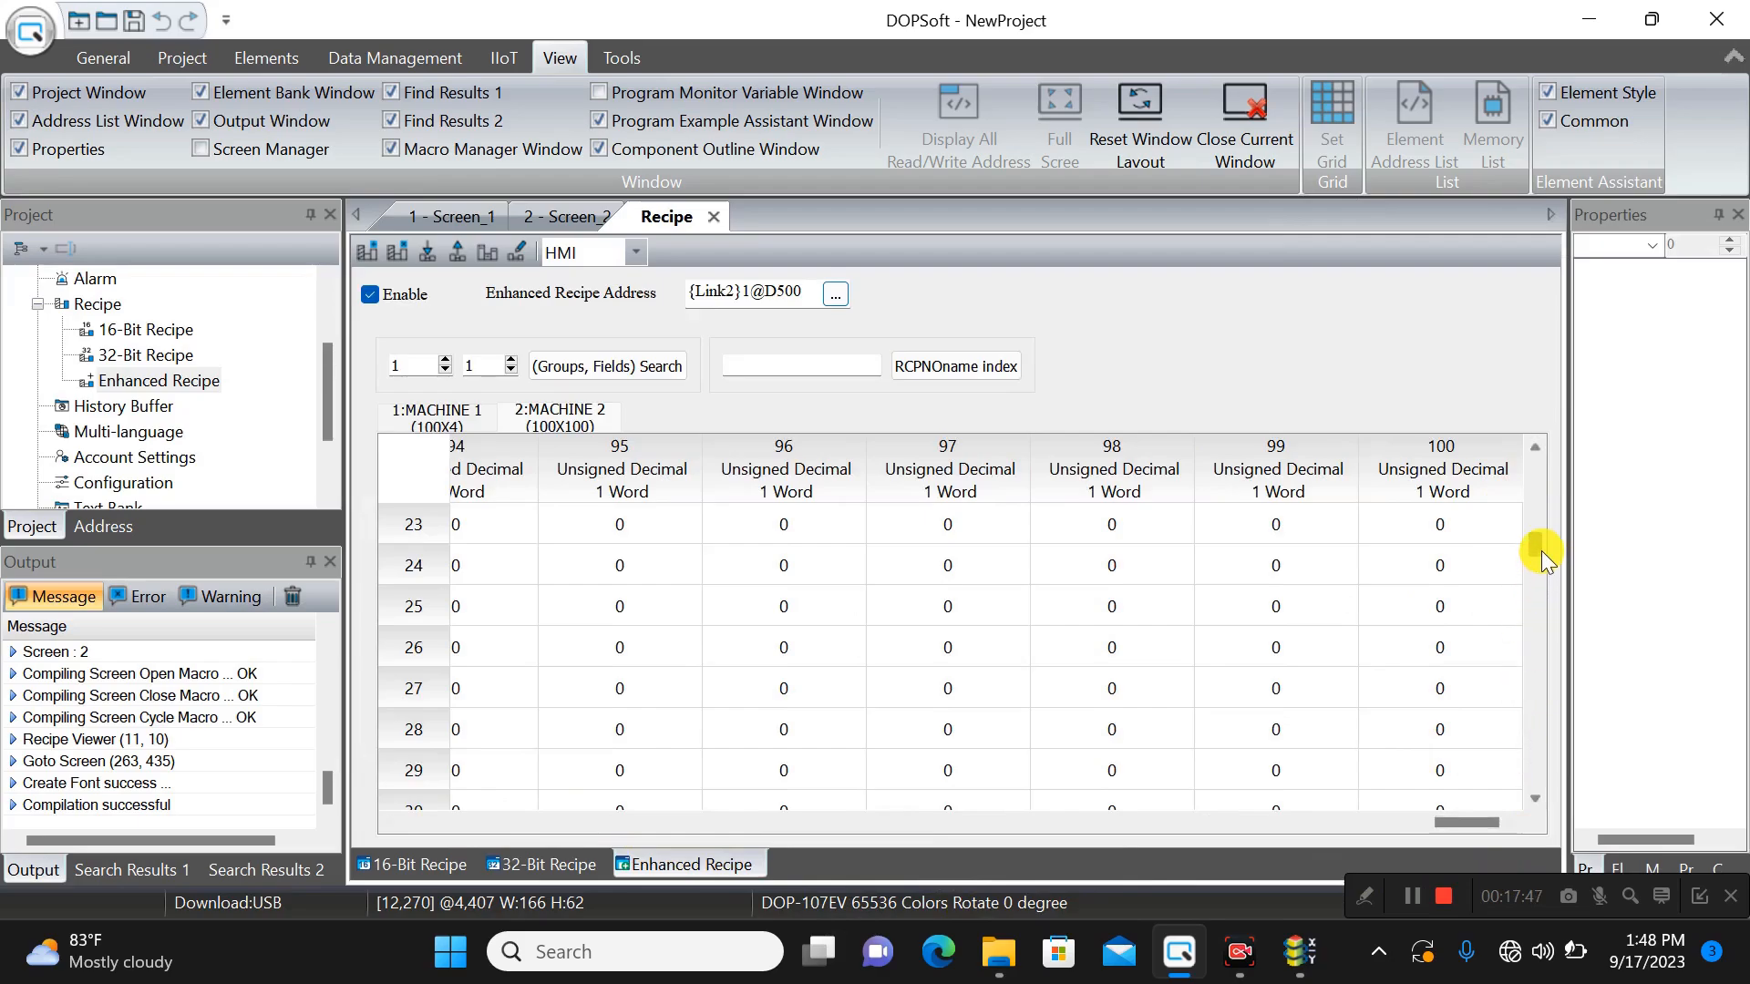
pyautogui.moveTo(1539, 548); pyautogui.dragTo(1498, 883)
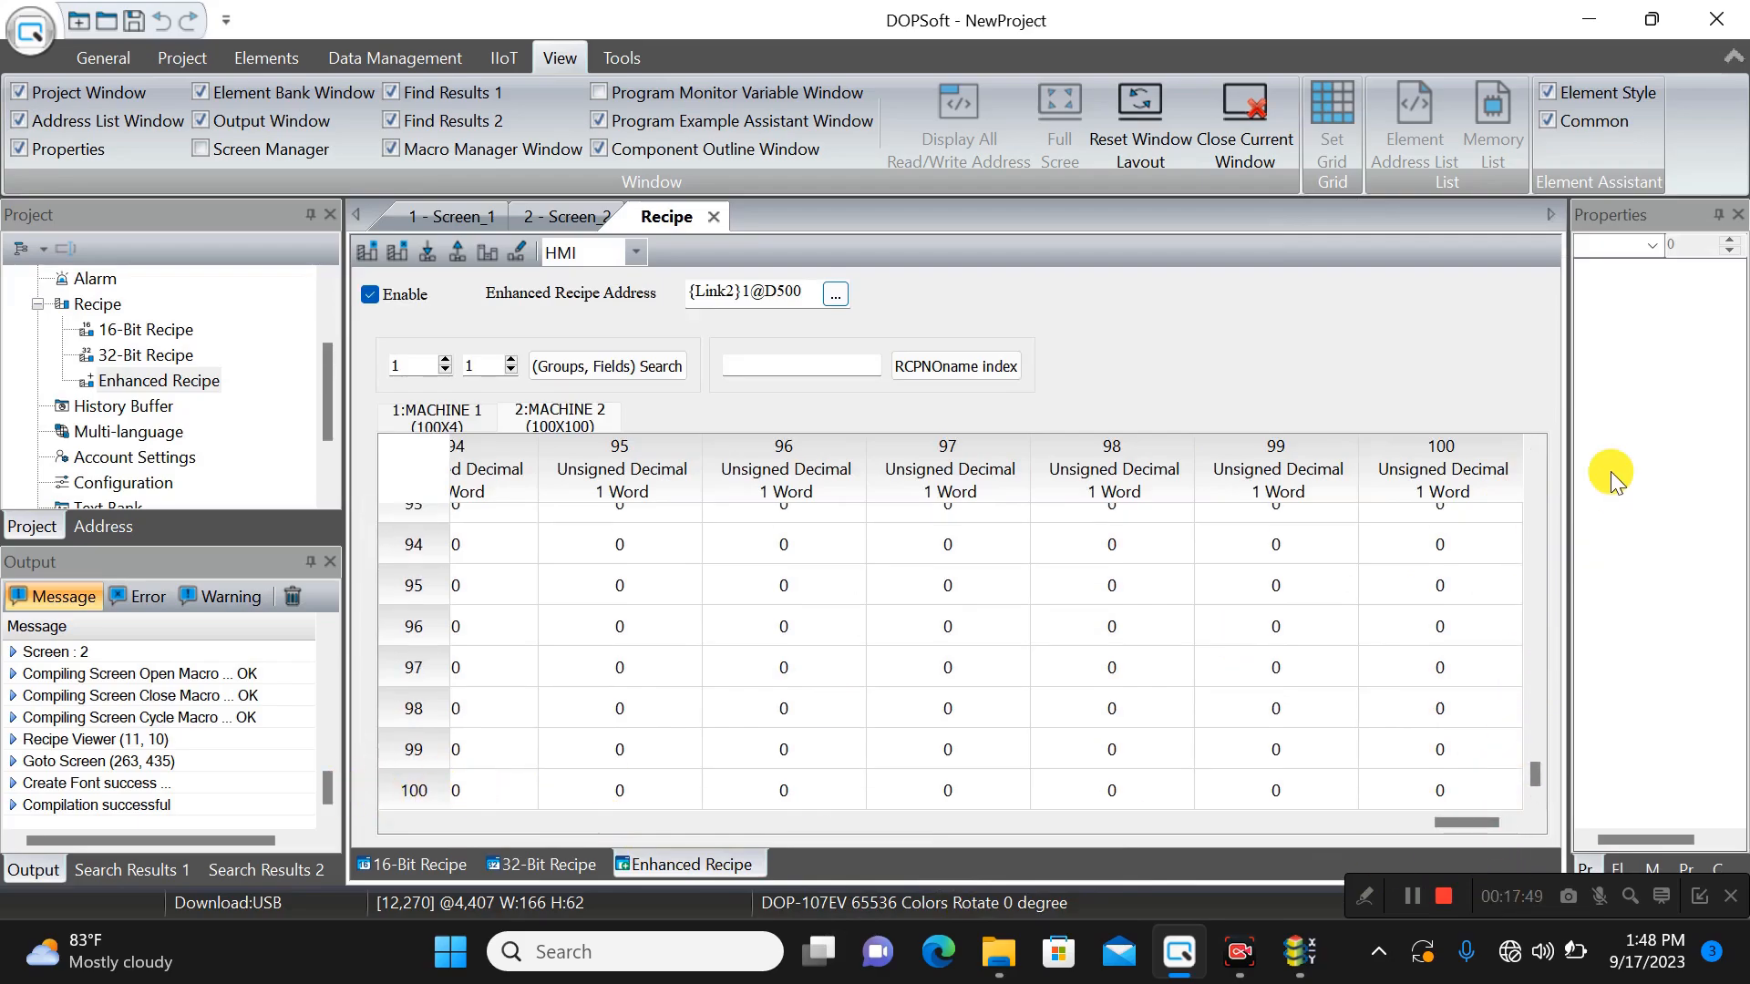
pyautogui.click(561, 216)
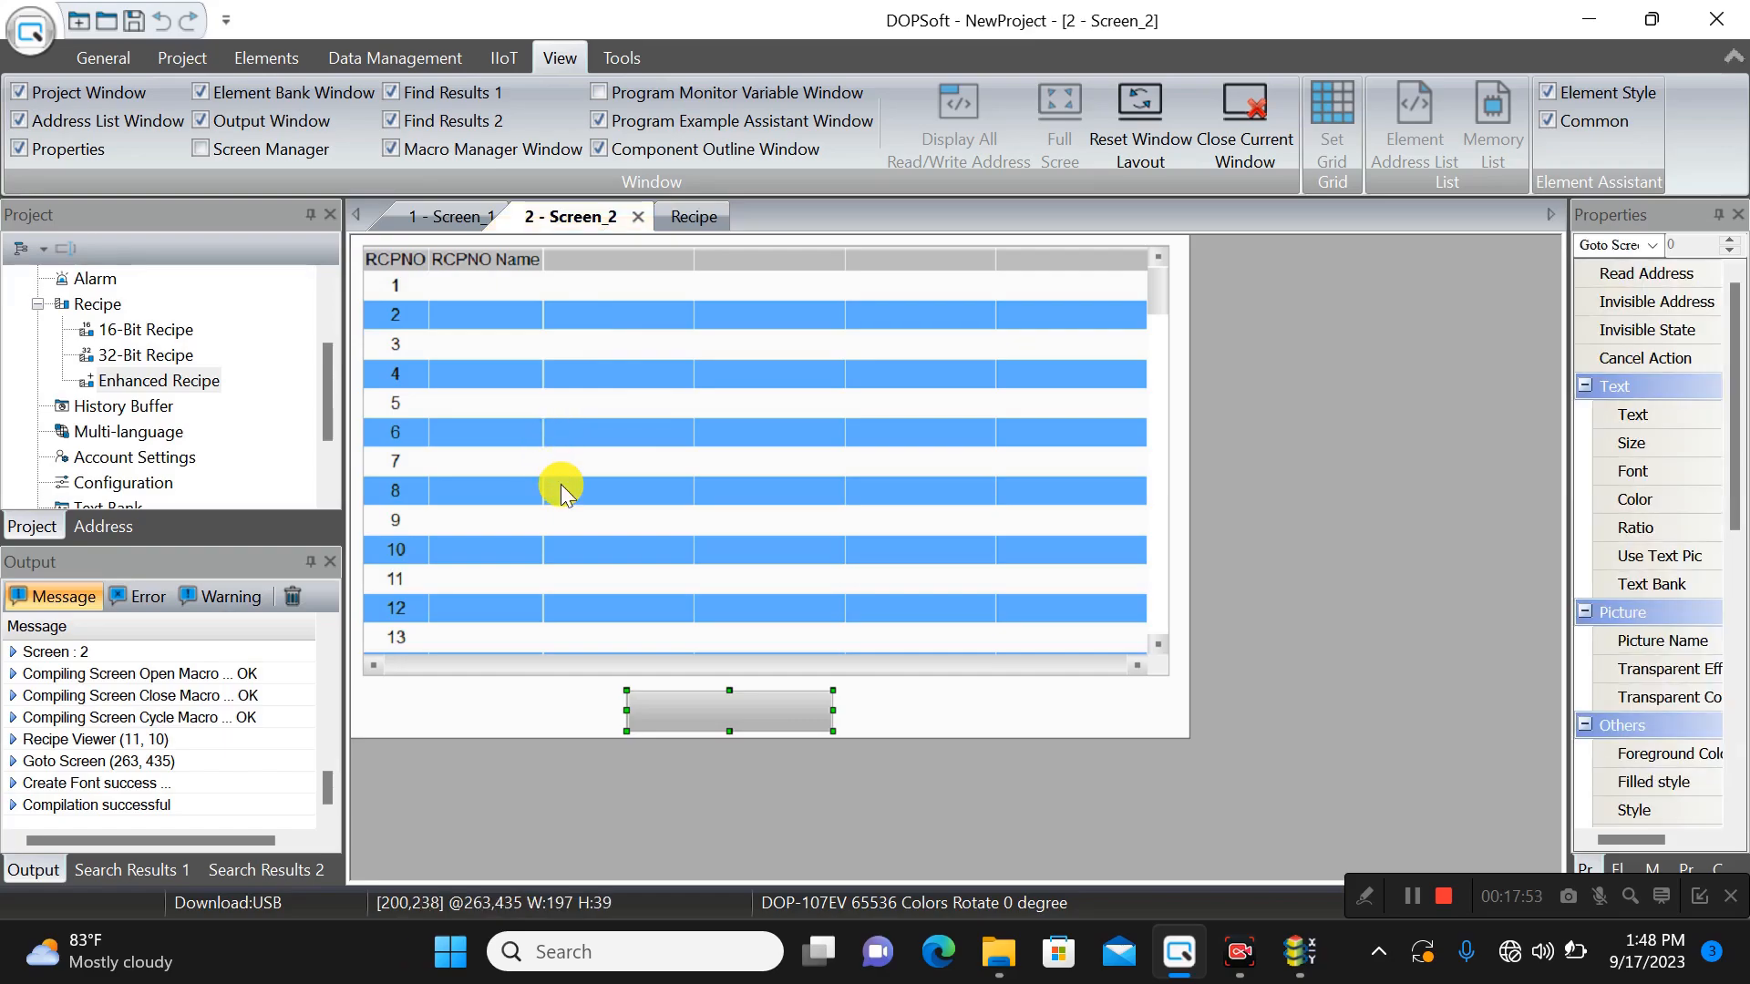